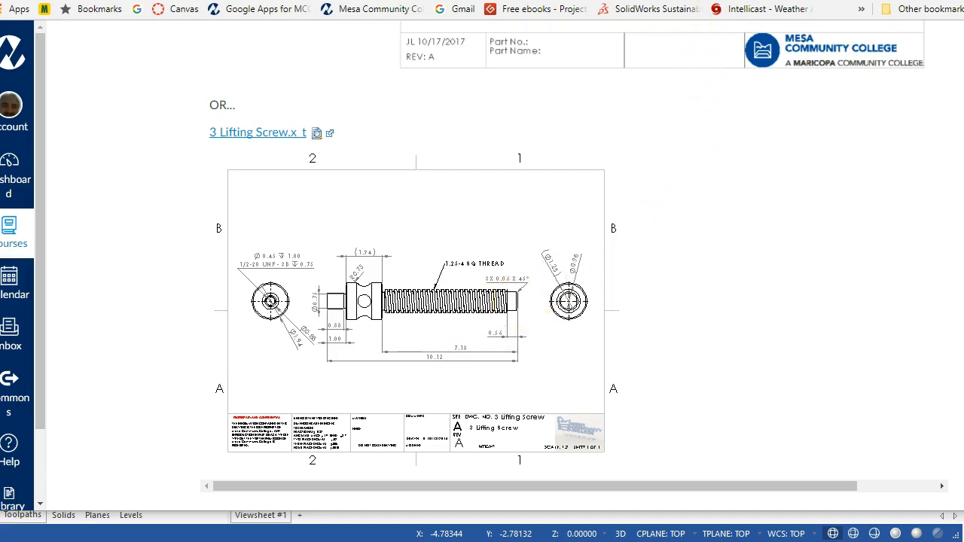
Switch to Mastercam and merge the Parasolid file 3 Lifting Screw.x_t from the MCC GTC236 folder in Dropbox.
{"action": "key", "text": "alt+Tab"}
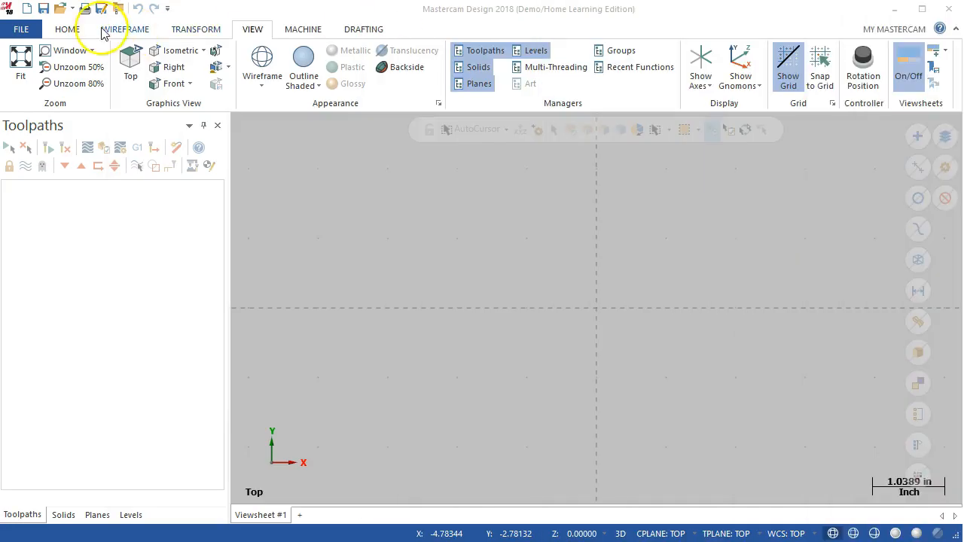
{"action": "left_click", "coordinate": [26, 30]}
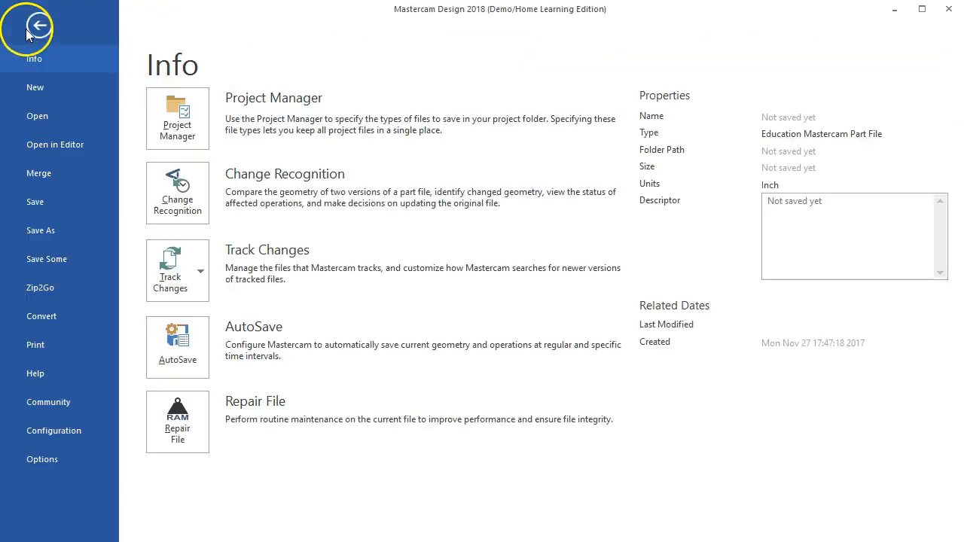
{"action": "left_click", "coordinate": [31, 172]}
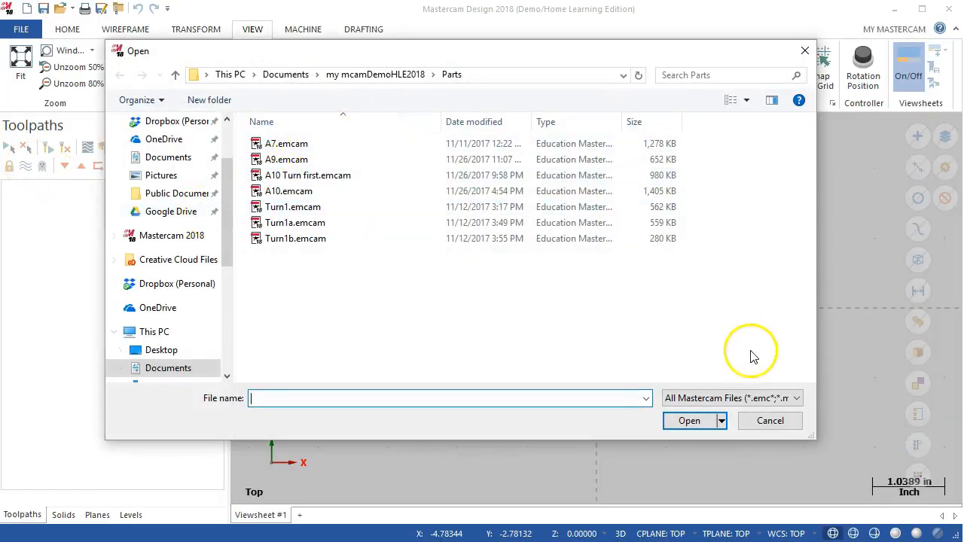
{"action": "left_click", "coordinate": [704, 399]}
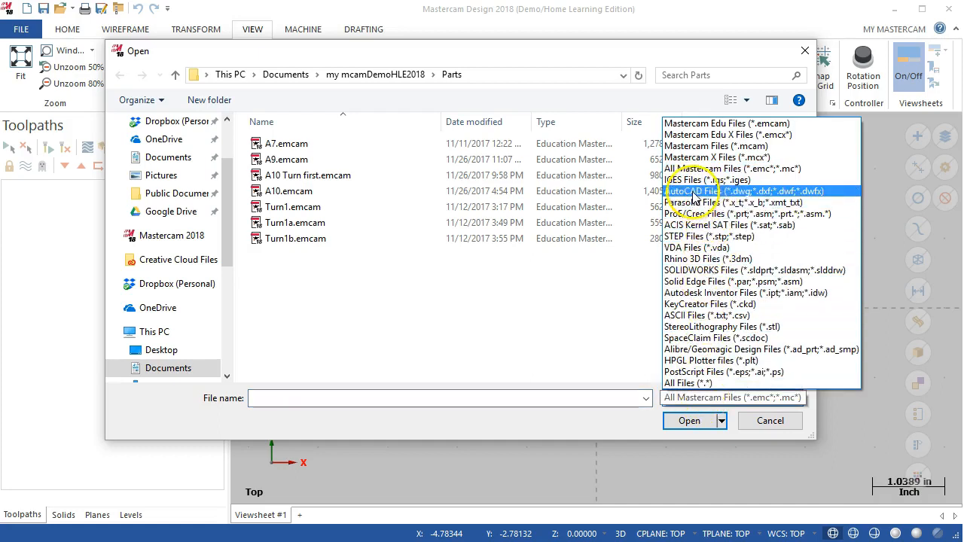
{"action": "left_click", "coordinate": [689, 203]}
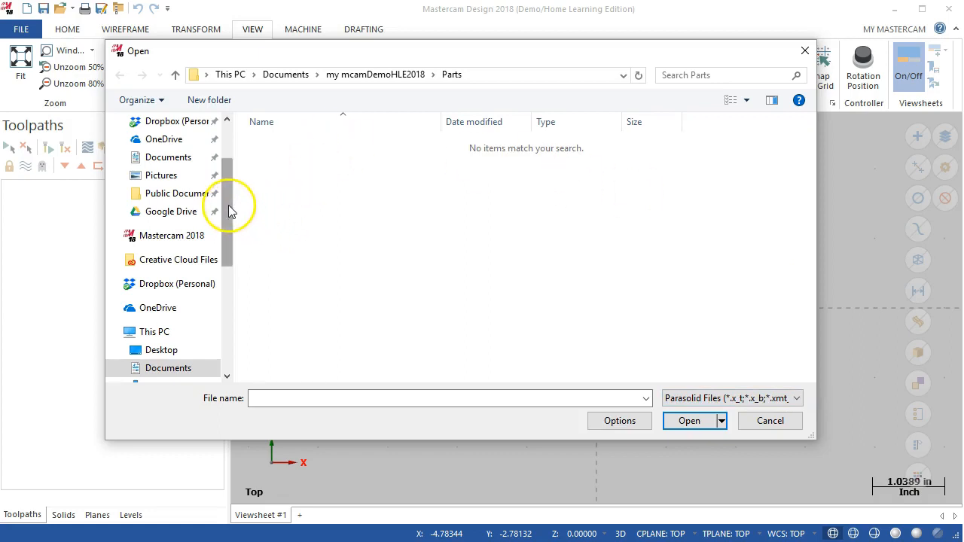
{"action": "left_click_drag", "start_coordinate": [232, 204], "coordinate": [233, 189]}
{"action": "left_click", "coordinate": [176, 161]}
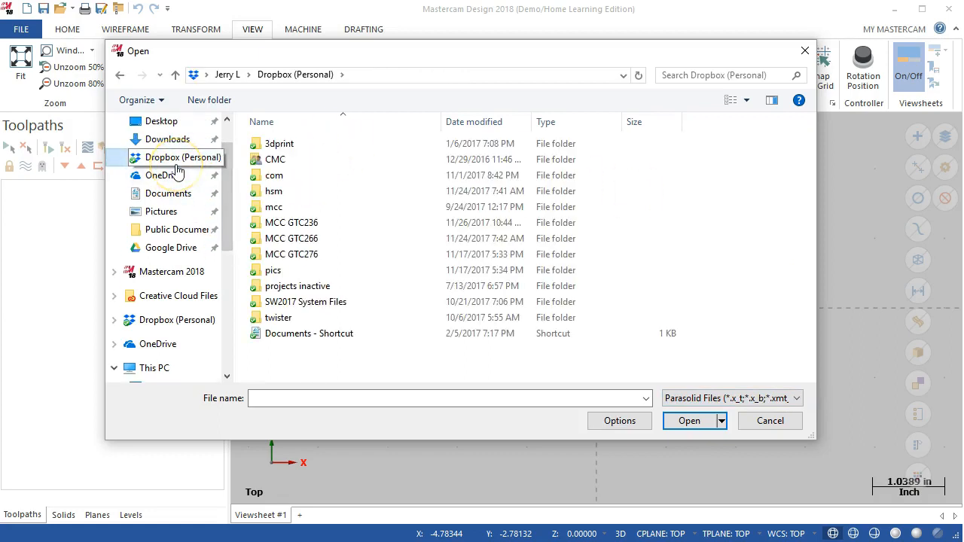
{"action": "double_click", "coordinate": [287, 235]}
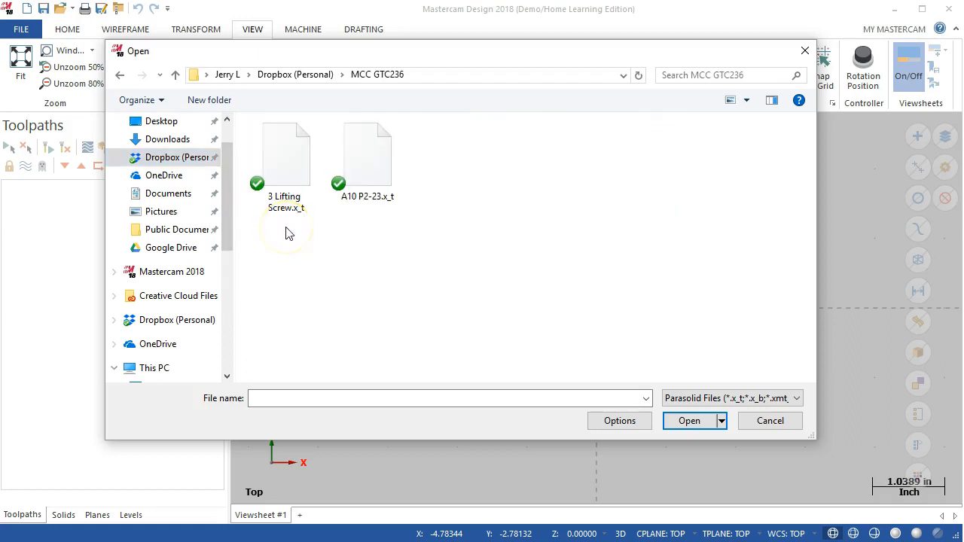
{"action": "left_click", "coordinate": [280, 197]}
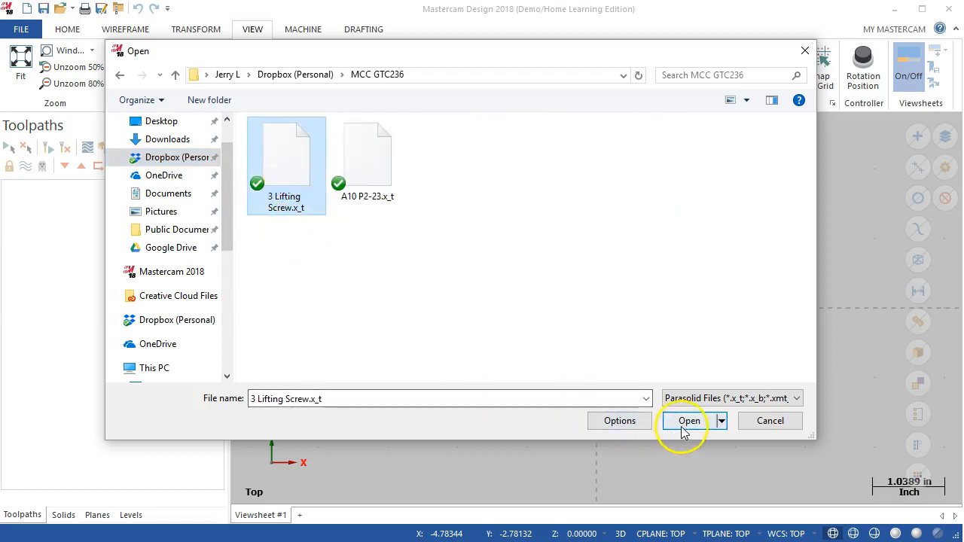
{"action": "left_click", "coordinate": [685, 426]}
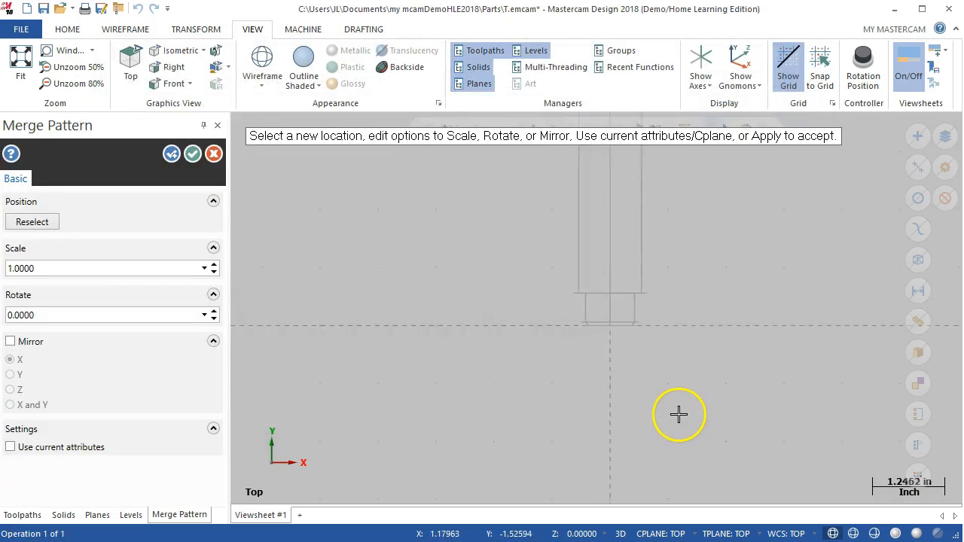
Show the merged part with outline shading, rotate it 90 degrees and accept the merge.
{"action": "scroll", "coordinate": [715, 301], "scroll_direction": "down", "scroll_amount": 1}
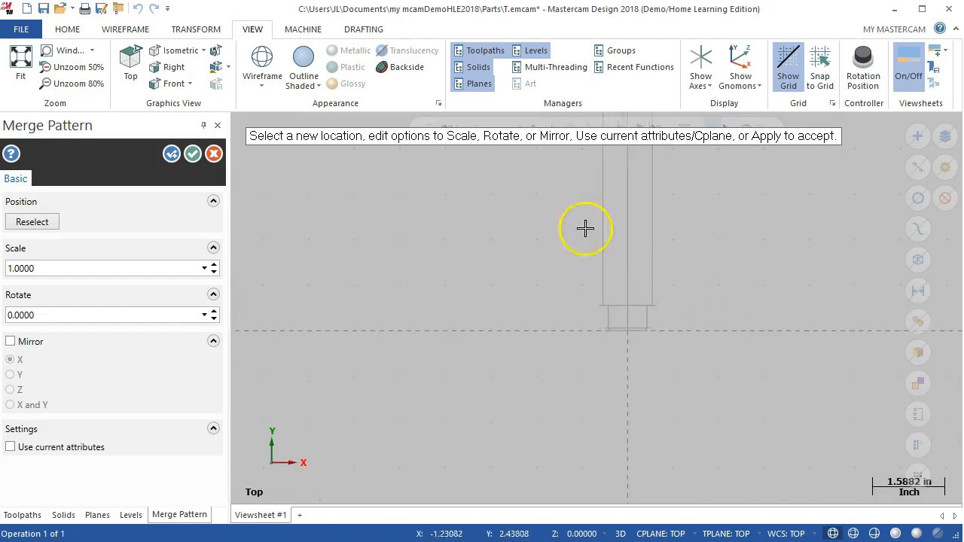
{"action": "left_click", "coordinate": [302, 58]}
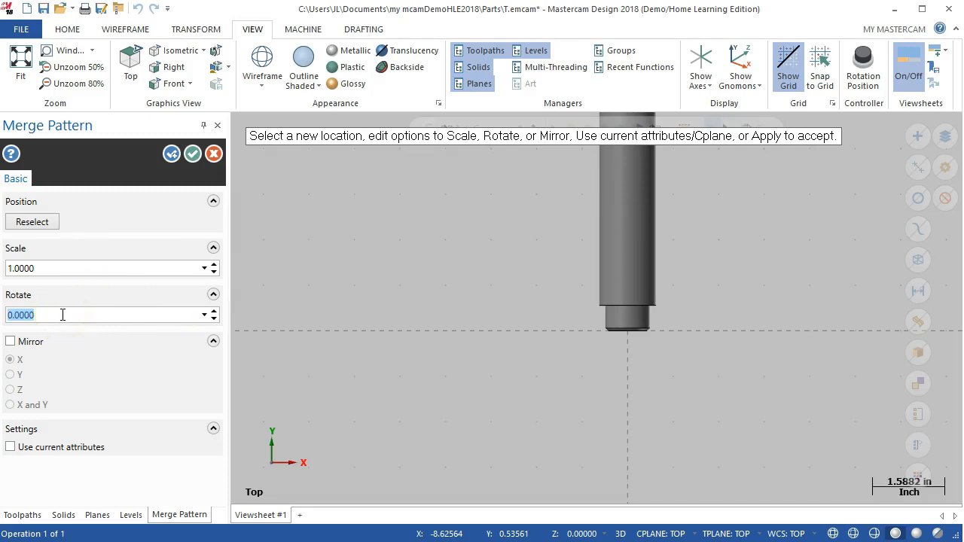
{"action": "type", "text": "90"}
{"action": "key", "text": "Tab"}
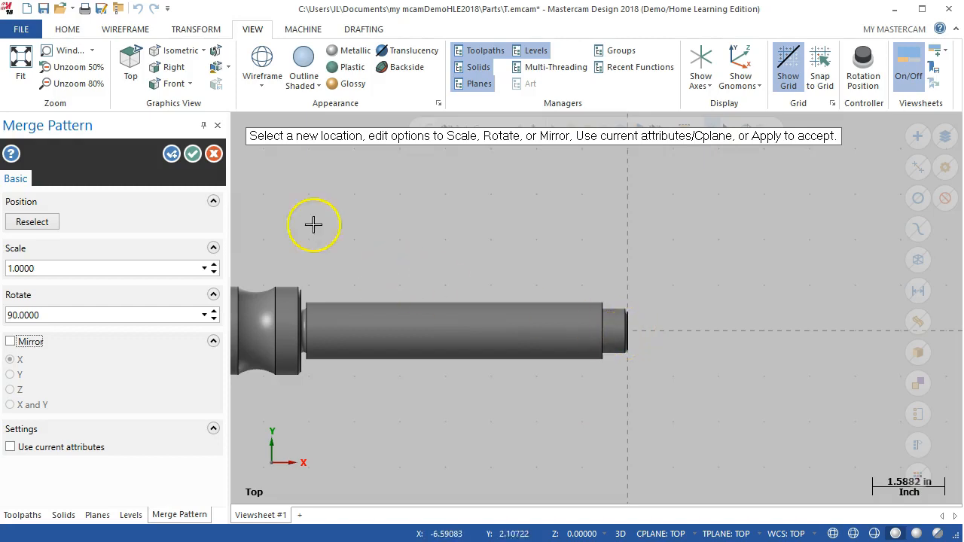
{"action": "left_click", "coordinate": [194, 155]}
Return to the top view of the screw and add the default lathe machine definition.
{"action": "middle_click_drag", "start_coordinate": [505, 282], "coordinate": [516, 327]}
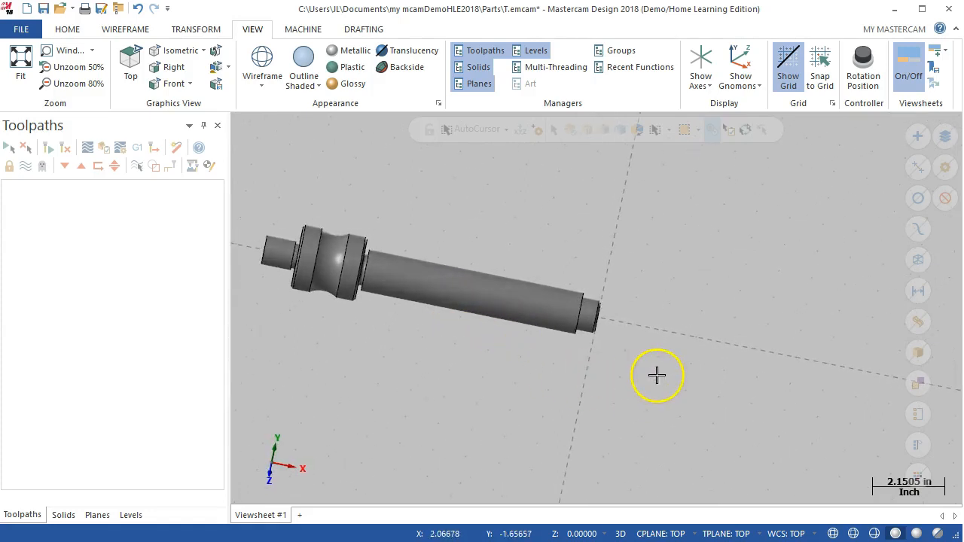
{"action": "key", "text": "alt+1"}
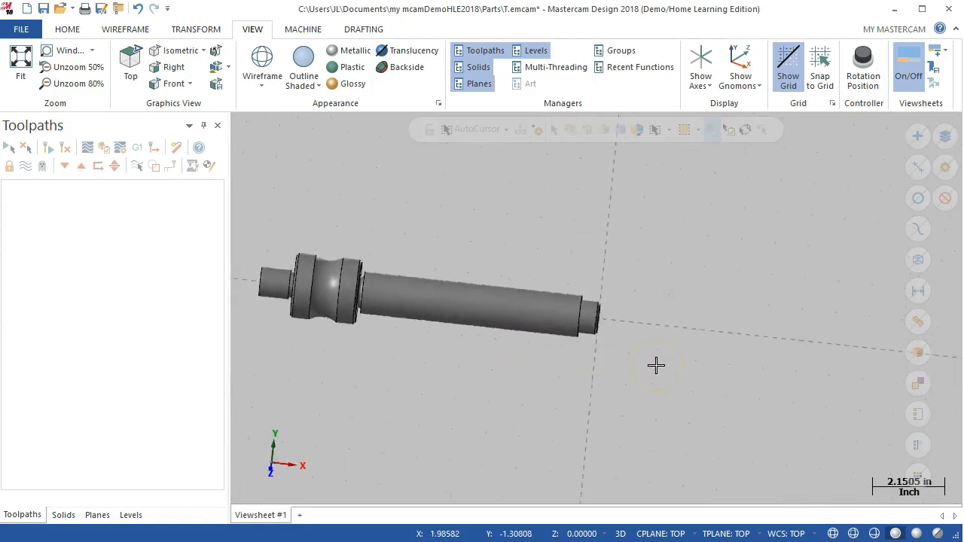
{"action": "scroll", "coordinate": [264, 343], "scroll_direction": "up", "scroll_amount": 3}
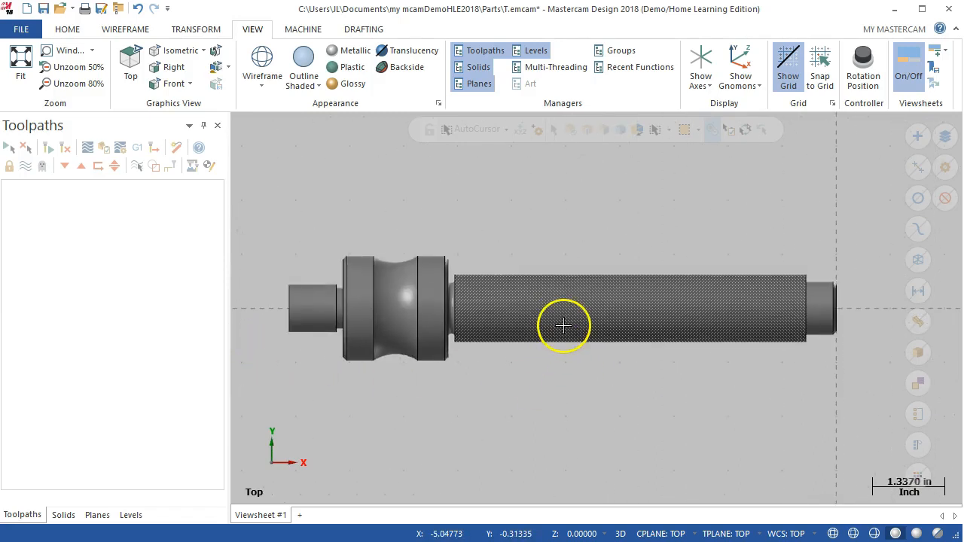
{"action": "scroll", "coordinate": [562, 322], "scroll_direction": "down", "scroll_amount": 1}
{"action": "scroll", "coordinate": [716, 378], "scroll_direction": "up", "scroll_amount": 1}
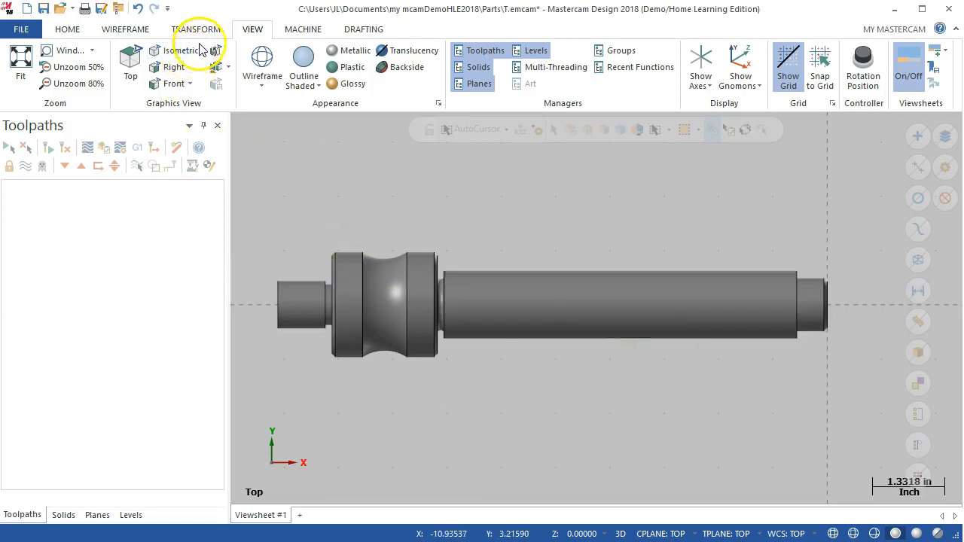
{"action": "left_click", "coordinate": [289, 33]}
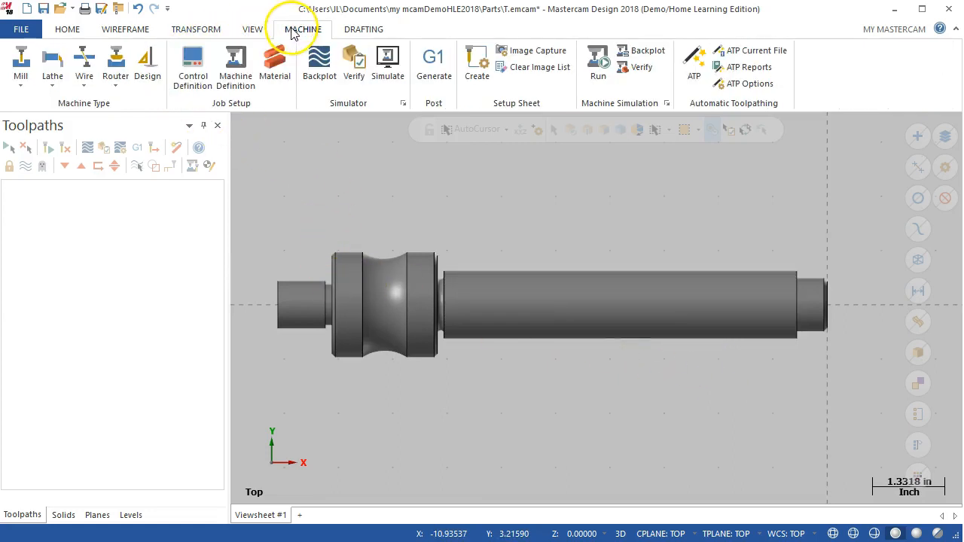
{"action": "left_click", "coordinate": [58, 76]}
{"action": "left_click", "coordinate": [66, 105]}
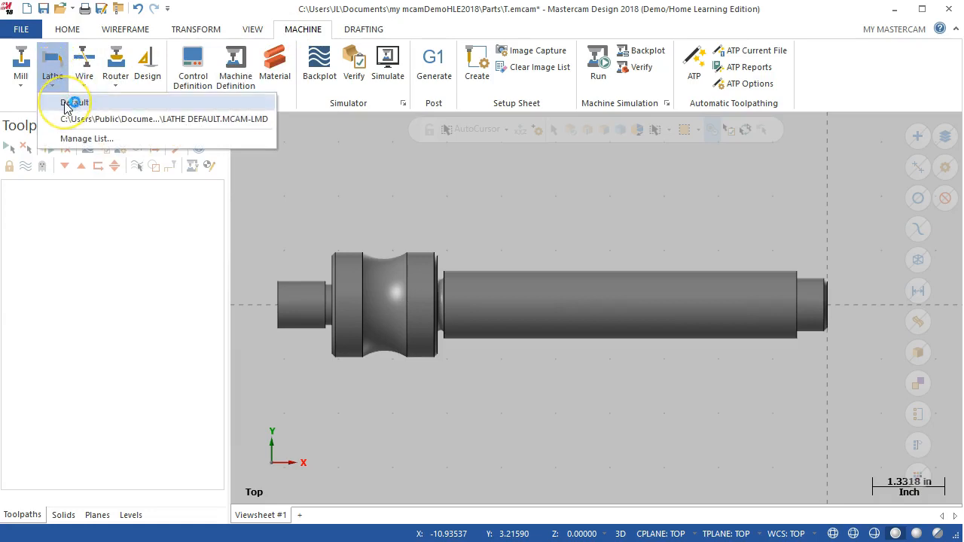
In the tool settings, set program number 1, sequential tool numbering, duplicate tool number warnings, and sequence start and increment of 1.
{"action": "left_click", "coordinate": [25, 199]}
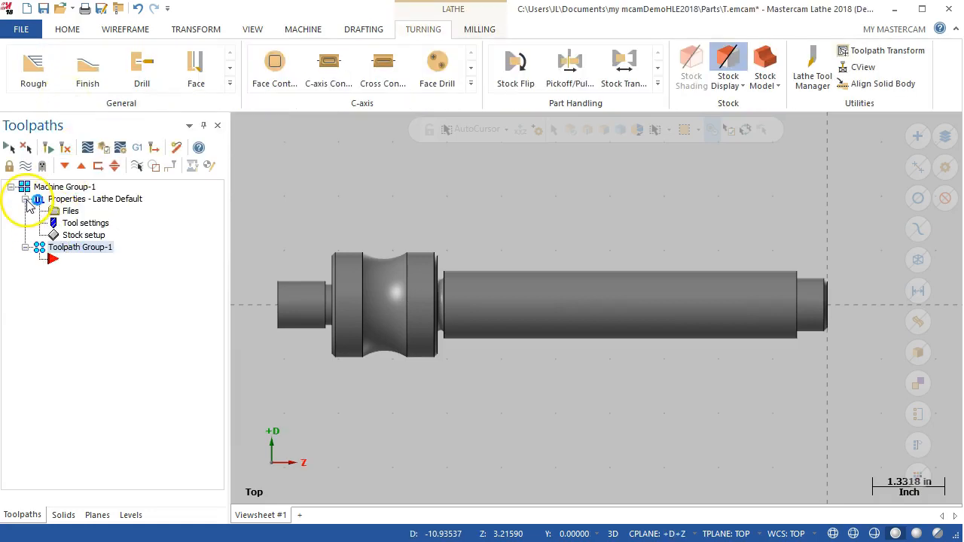
{"action": "left_click", "coordinate": [89, 223]}
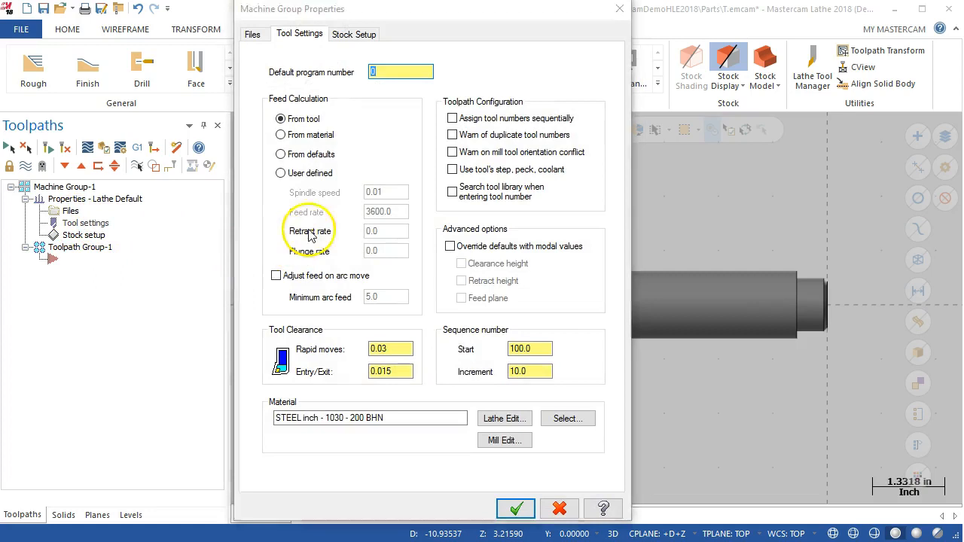
{"action": "type", "text": "1"}
{"action": "left_click", "coordinate": [452, 118]}
{"action": "left_click", "coordinate": [452, 135]}
{"action": "left_click_drag", "start_coordinate": [527, 349], "coordinate": [453, 376]}
{"action": "type", "text": "11"}
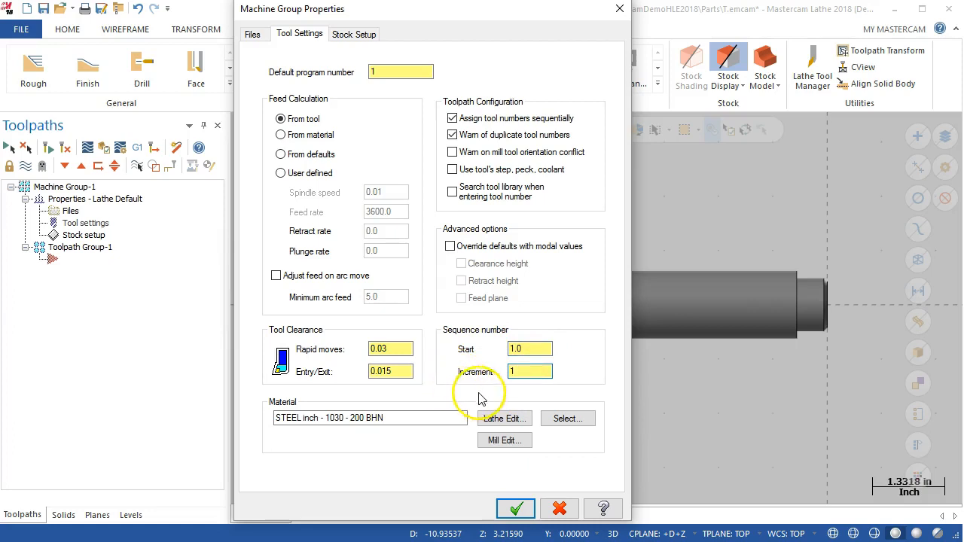
Define the left spindle stock as a cylinder with OD 2.0, length 10.12 and Z position 0.01.
{"action": "left_click", "coordinate": [356, 32]}
{"action": "left_click", "coordinate": [494, 142]}
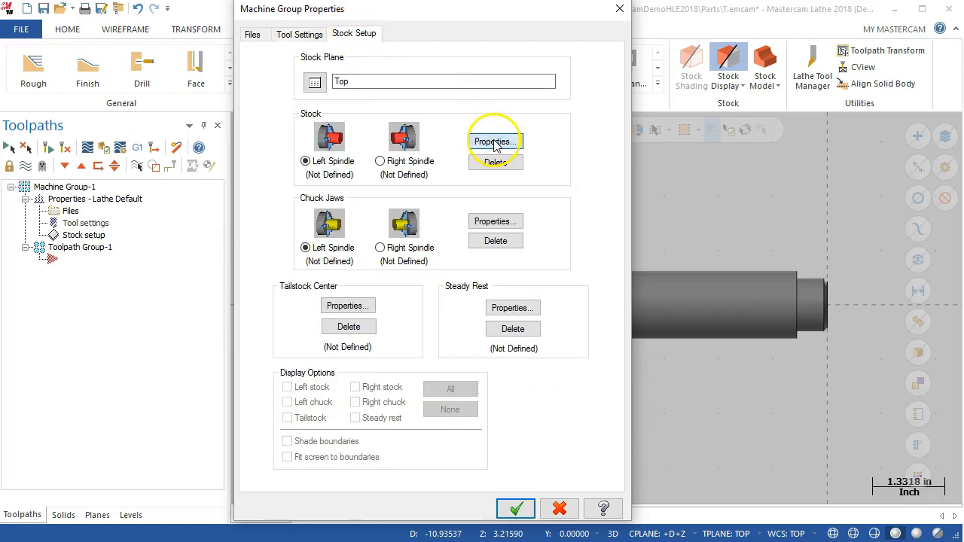
{"action": "double_click", "coordinate": [68, 161]}
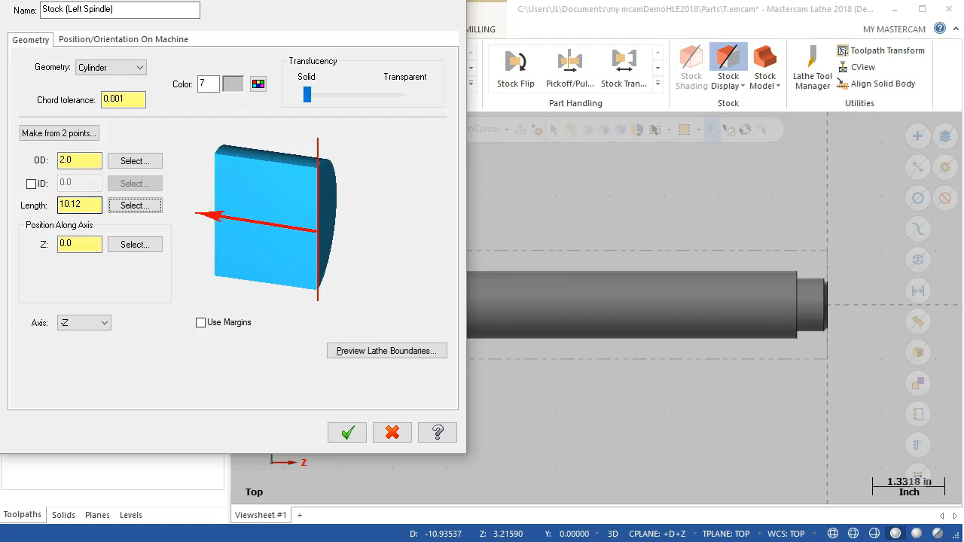
{"action": "left_click", "coordinate": [69, 253]}
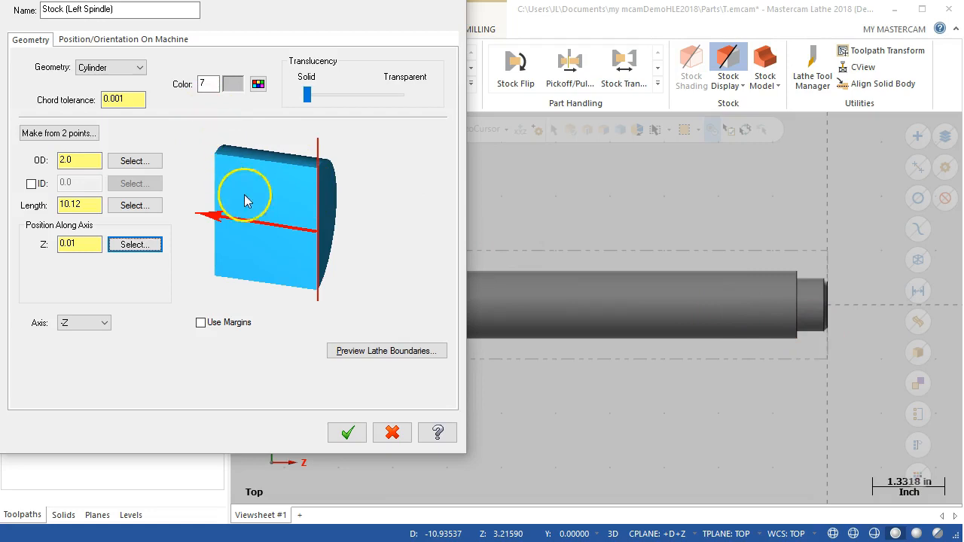
{"action": "left_click", "coordinate": [349, 431]}
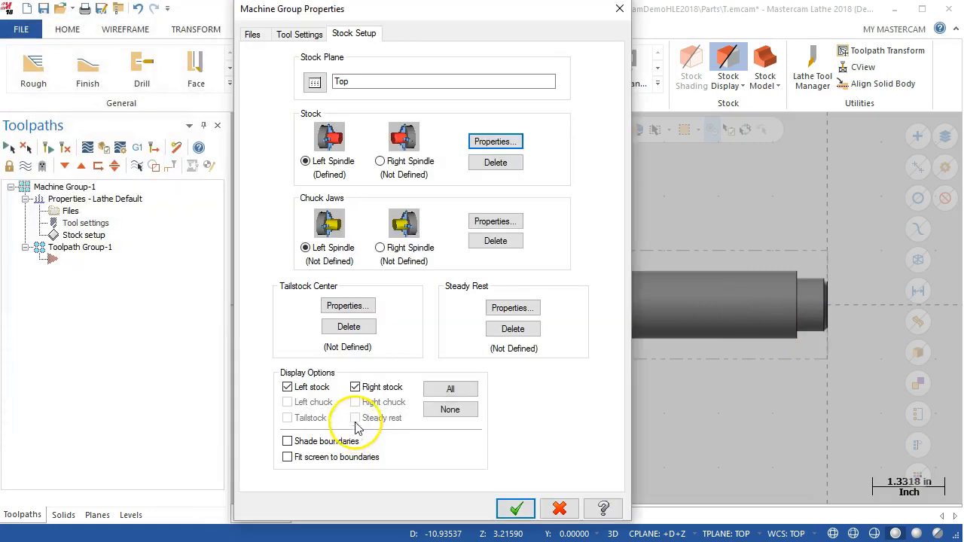
Define the left spindle chuck jaws at diameter 2.0 and Z -7.5, and accept the machine group properties.
{"action": "left_click", "coordinate": [486, 222]}
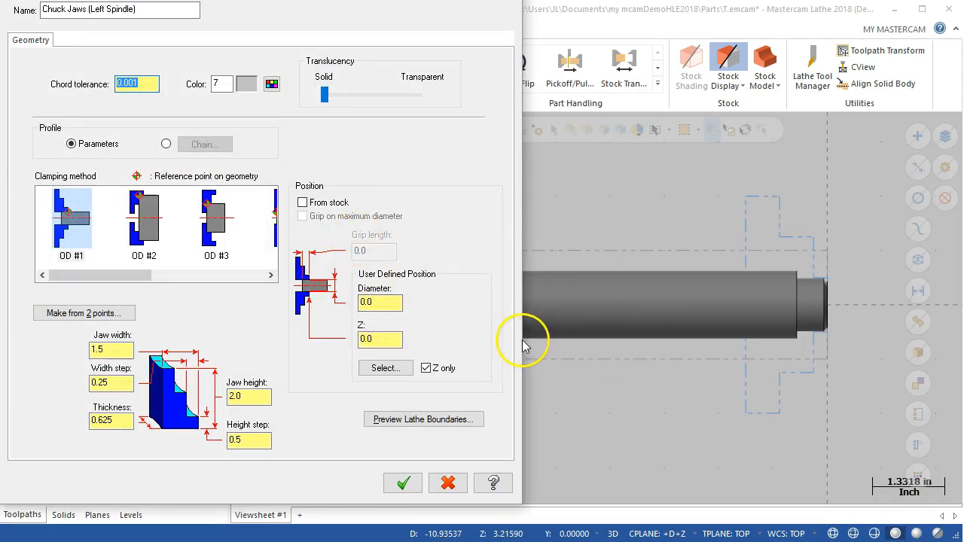
{"action": "left_click", "coordinate": [385, 303]}
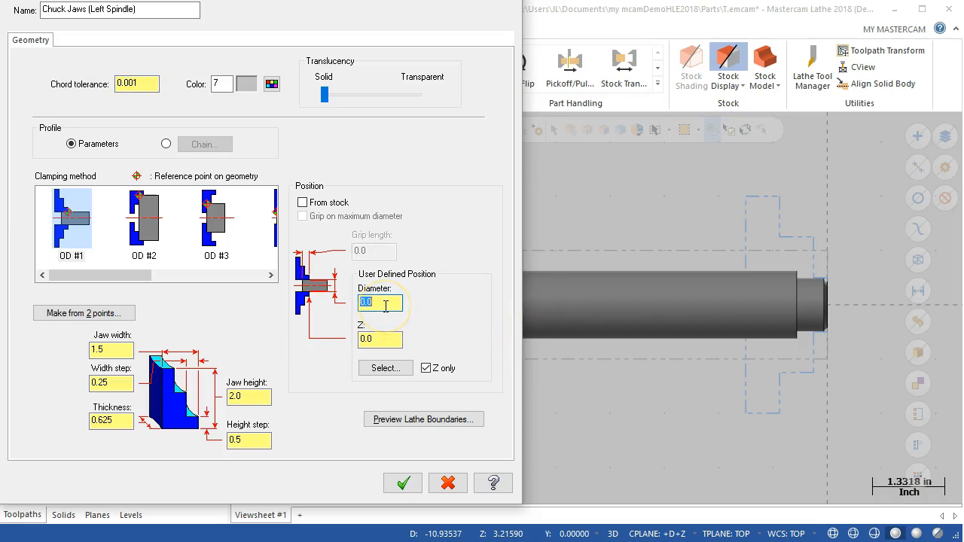
{"action": "key", "text": "Tab"}
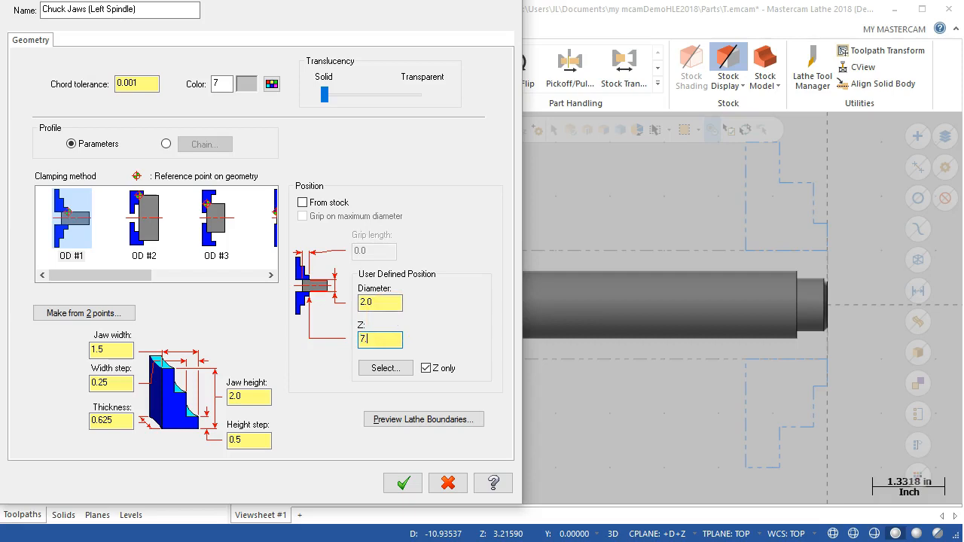
{"action": "key", "text": "Tab"}
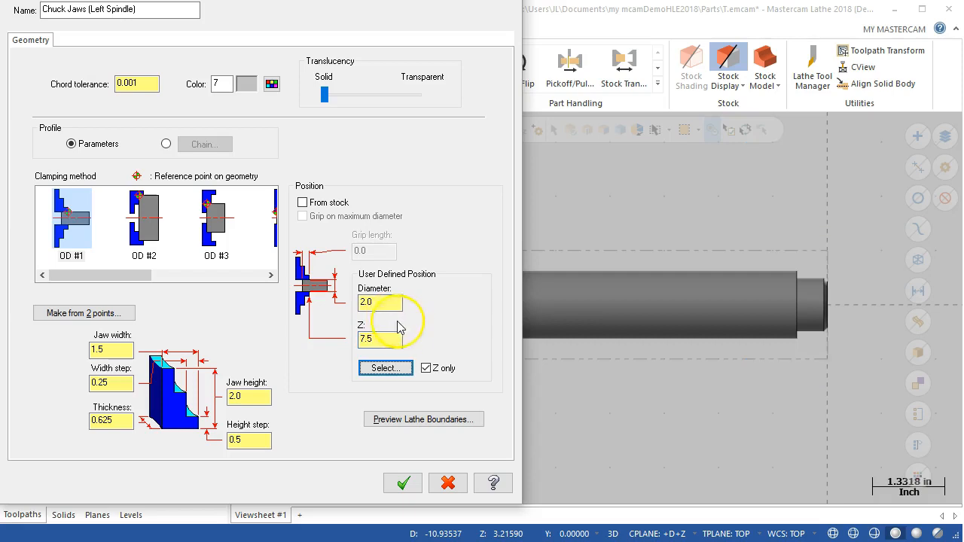
{"action": "left_click", "coordinate": [362, 340]}
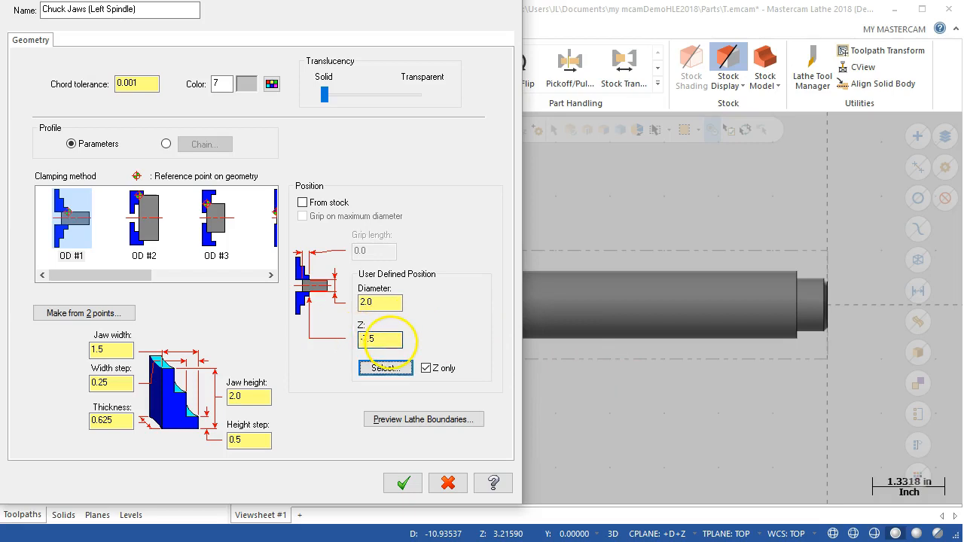
{"action": "left_click", "coordinate": [385, 367]}
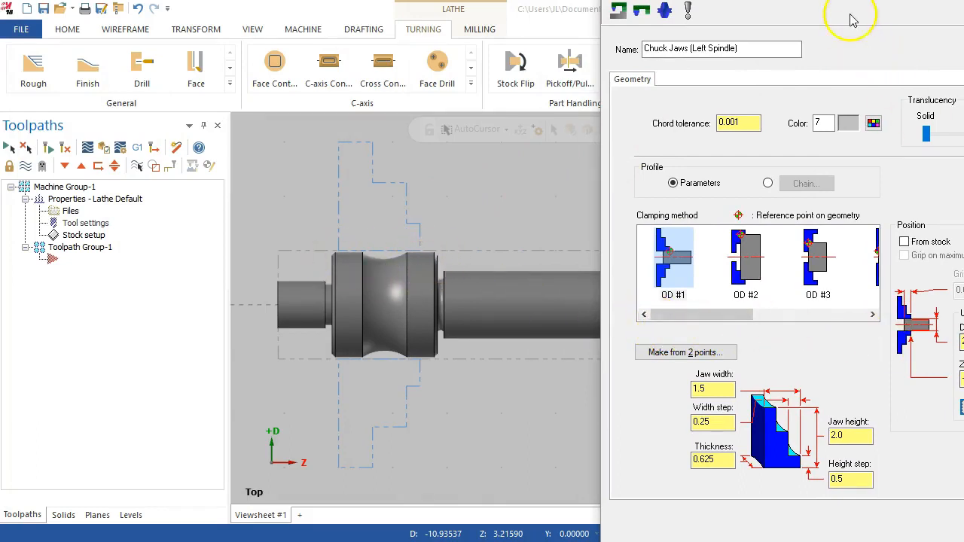
{"action": "left_click_drag", "start_coordinate": [753, 15], "coordinate": [389, 0]}
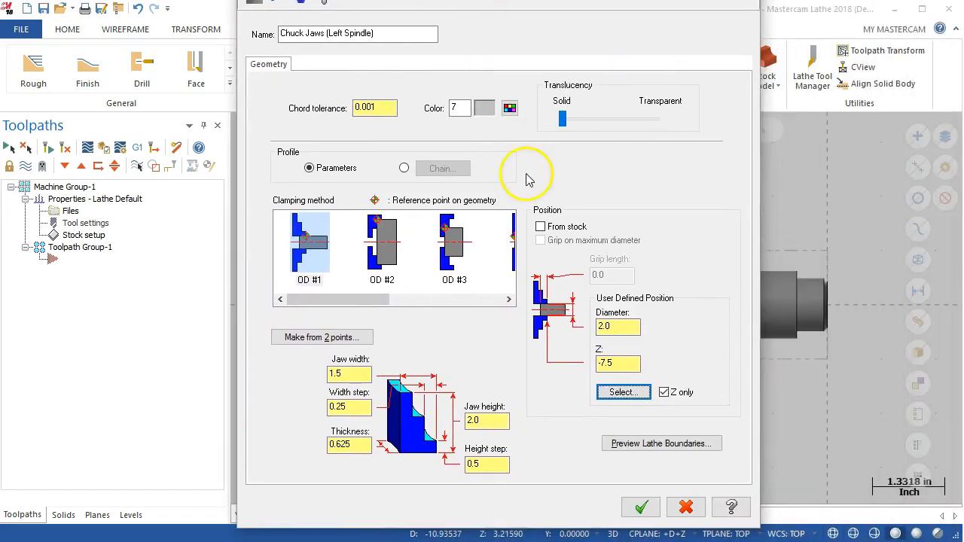
{"action": "left_click", "coordinate": [640, 507]}
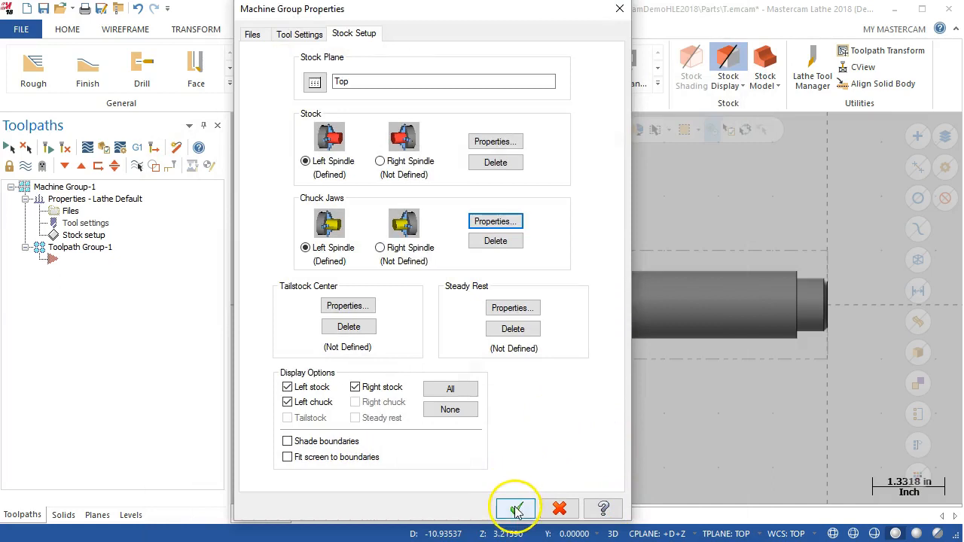
{"action": "left_click", "coordinate": [516, 510]}
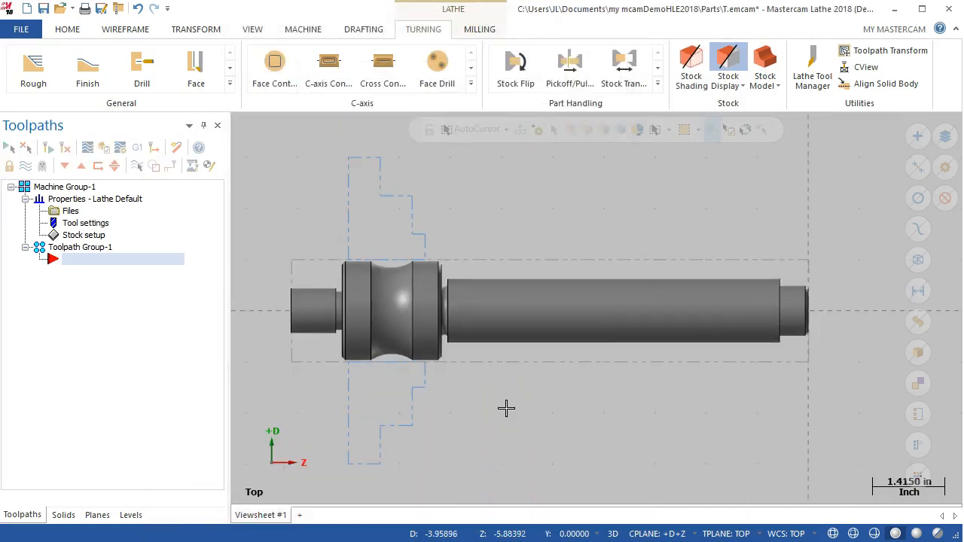
{"action": "scroll", "coordinate": [616, 453], "scroll_direction": "up", "scroll_amount": 1}
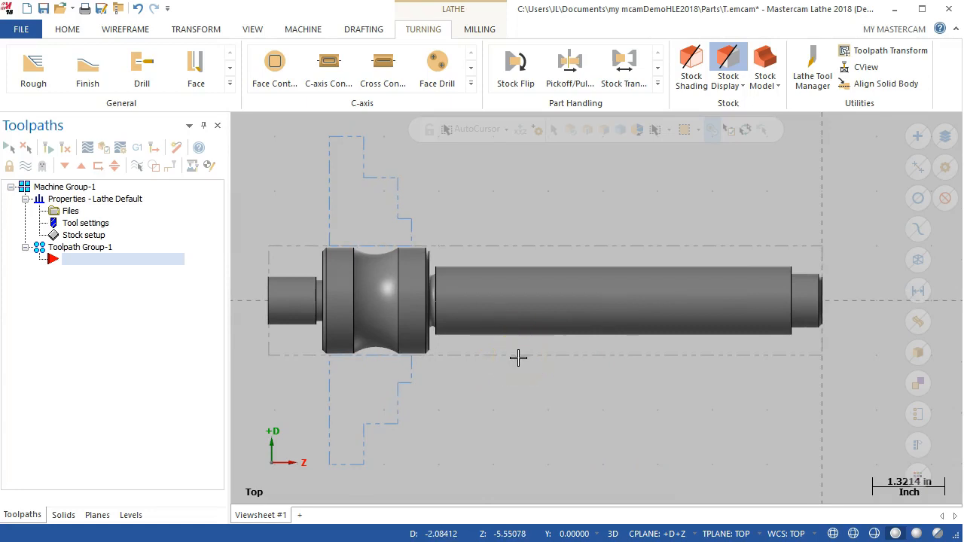
Create a lathe Face toolpath with the T0101 OD rough right tool, feed rate 0.005 in/rev and maximum spindle speed 1000.
{"action": "right_click", "coordinate": [92, 265]}
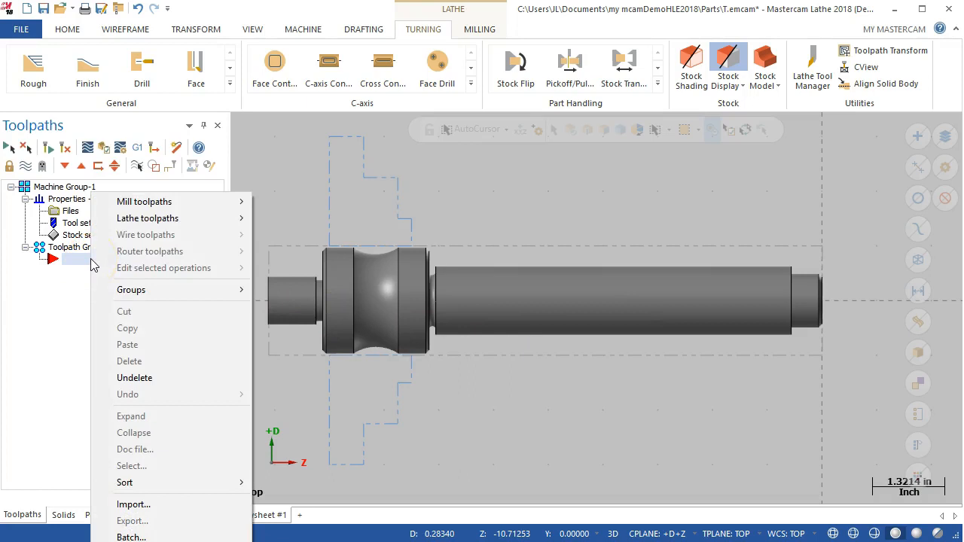
{"action": "mouse_move", "coordinate": [146, 224]}
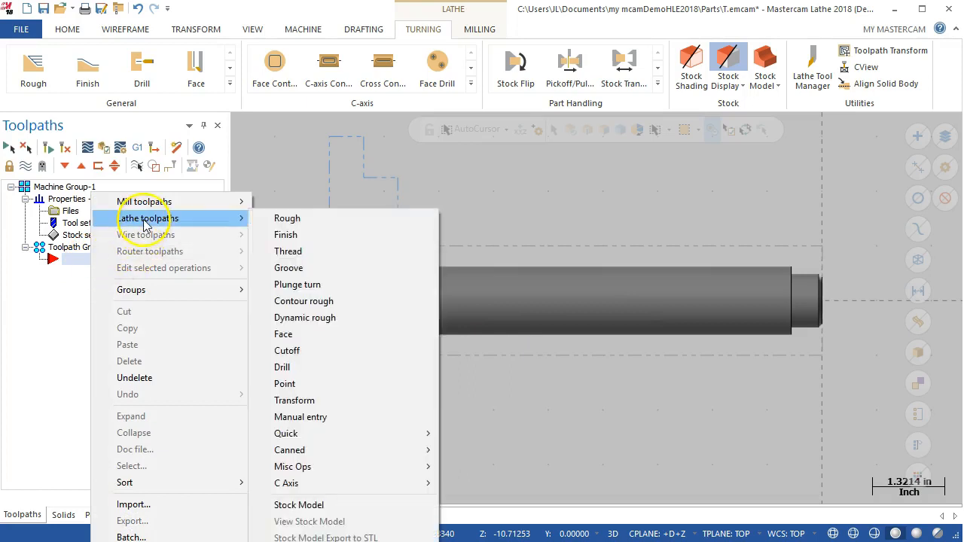
{"action": "left_click", "coordinate": [293, 333]}
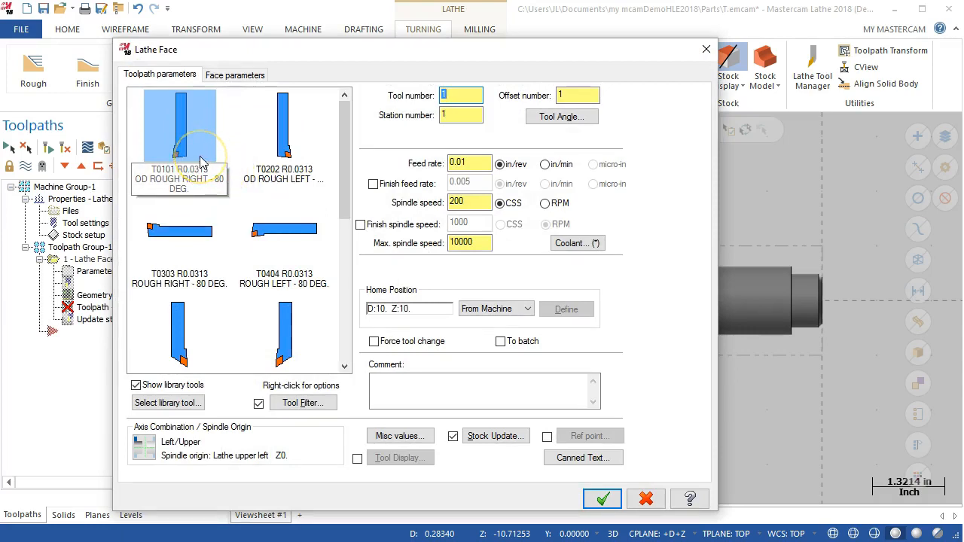
{"action": "left_click", "coordinate": [469, 162]}
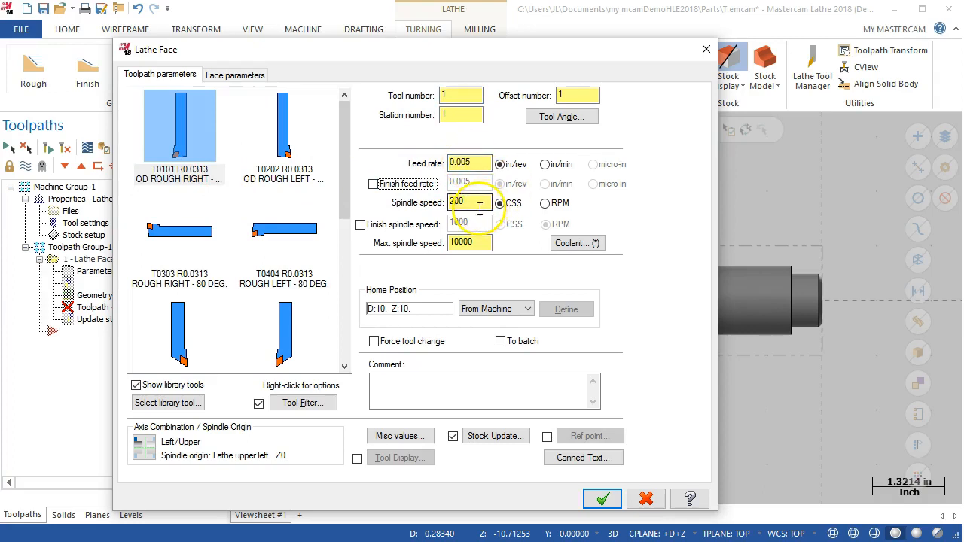
{"action": "double_click", "coordinate": [479, 247]}
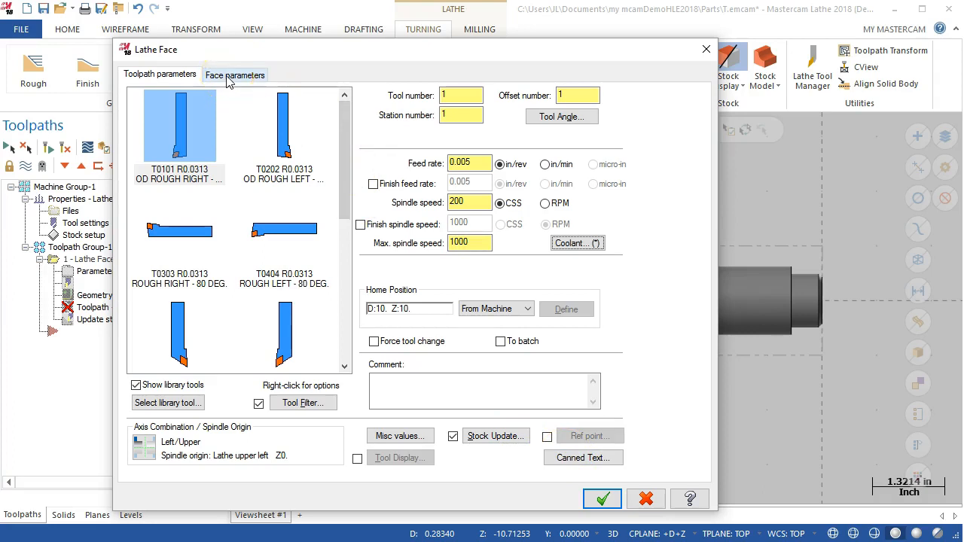
Accept the facing operation using the stock with finish Z 0.0, without adding canned text, and collapse it in the operations tree.
{"action": "left_click", "coordinate": [558, 454]}
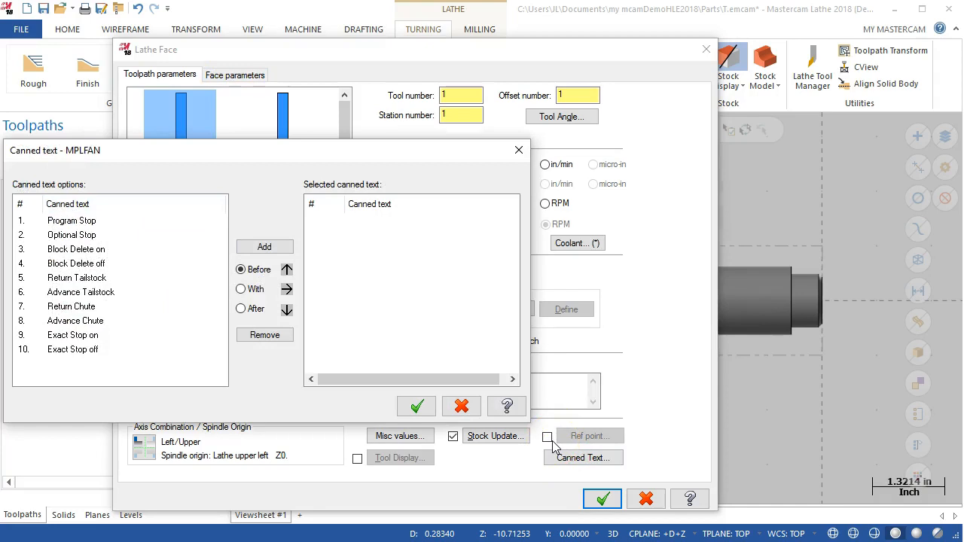
{"action": "left_click", "coordinate": [461, 406]}
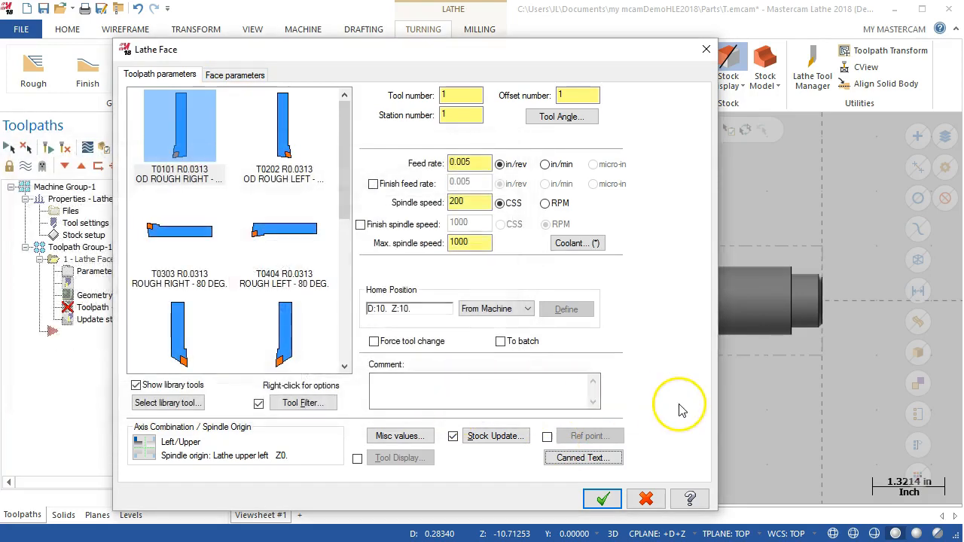
{"action": "left_click", "coordinate": [239, 75]}
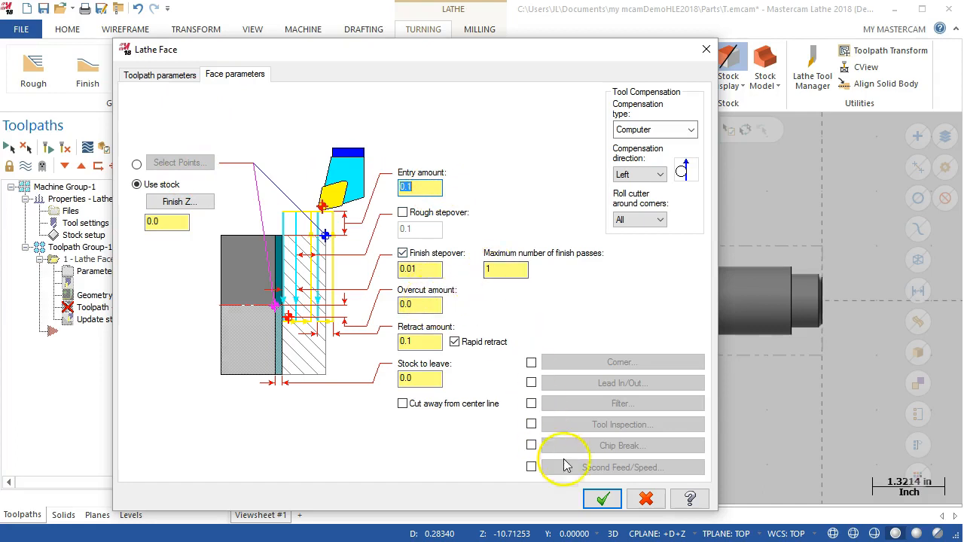
{"action": "left_click", "coordinate": [596, 497]}
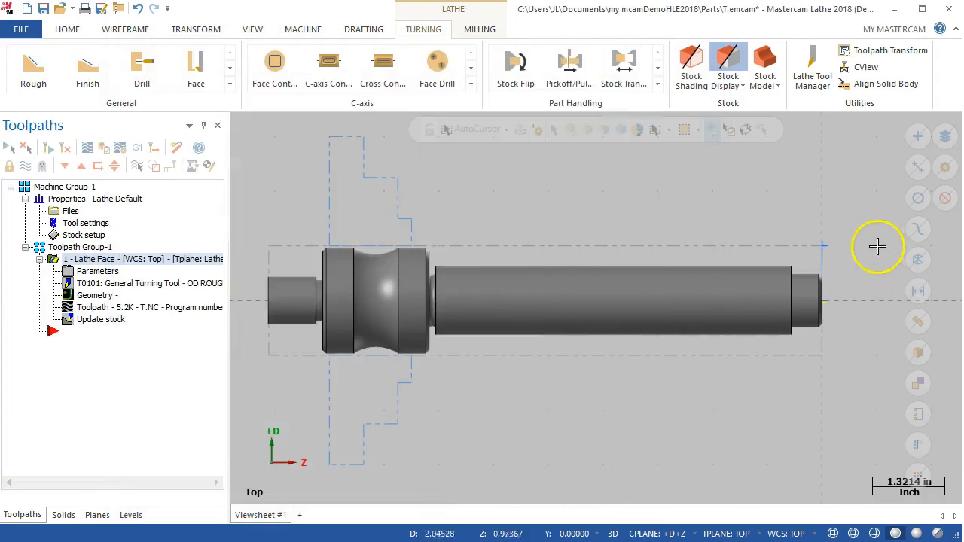
{"action": "left_click", "coordinate": [39, 259]}
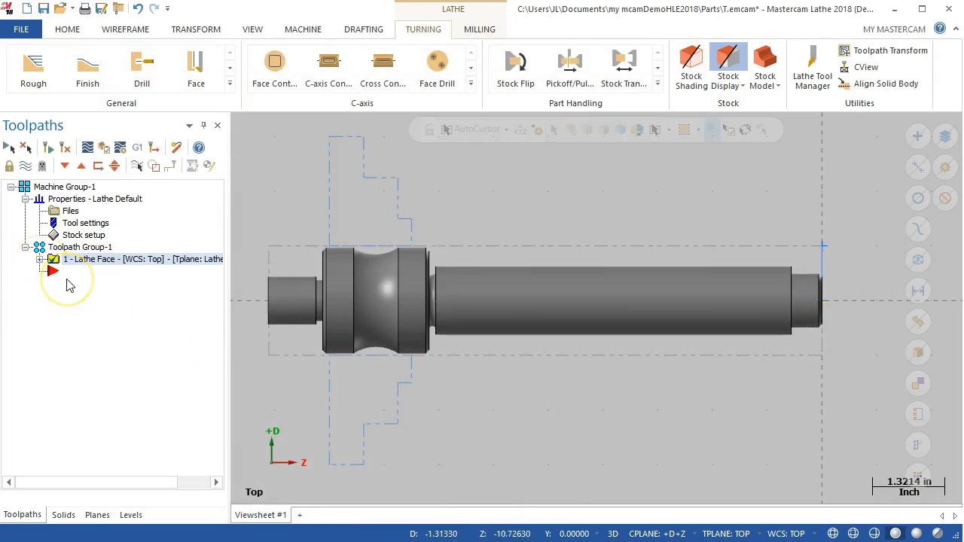
Start a lathe Rough toolpath and chain the upper solid profile partially, from the front-end chamfer to the near corner of the large collar.
{"action": "right_click", "coordinate": [54, 277]}
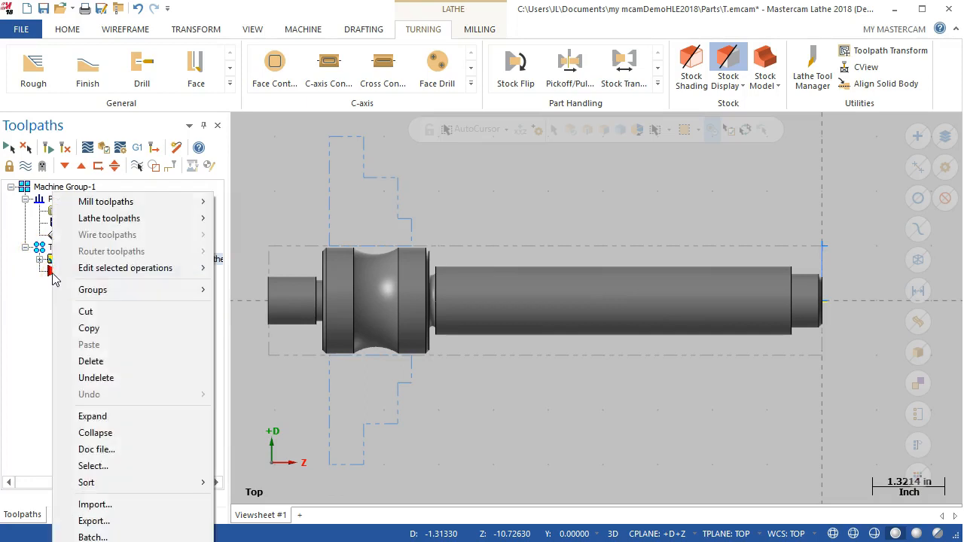
{"action": "mouse_move", "coordinate": [107, 218]}
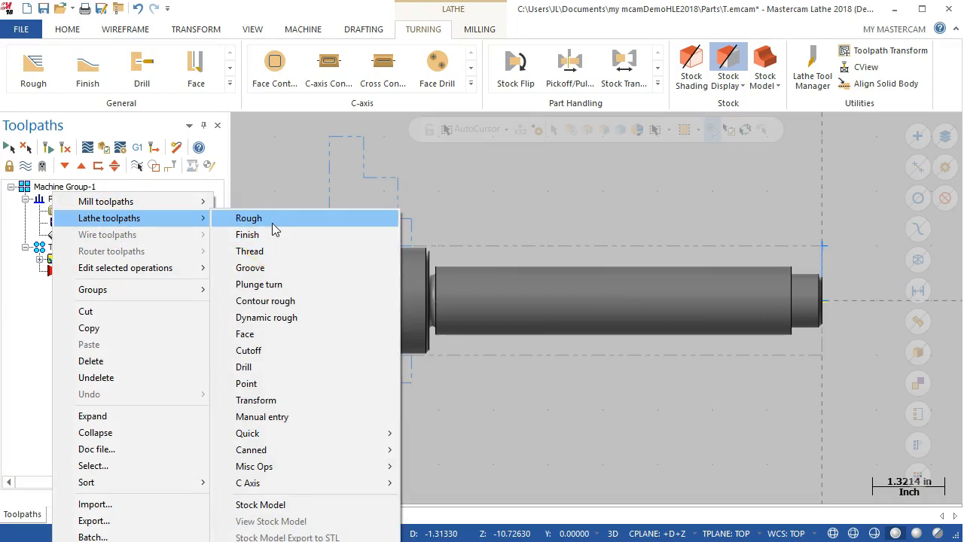
{"action": "left_click", "coordinate": [275, 230]}
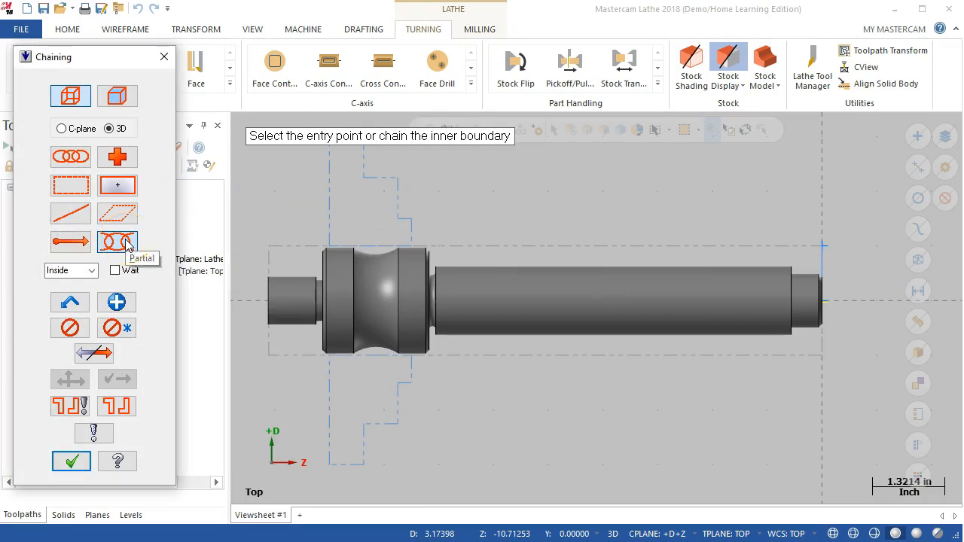
{"action": "left_click", "coordinate": [127, 104]}
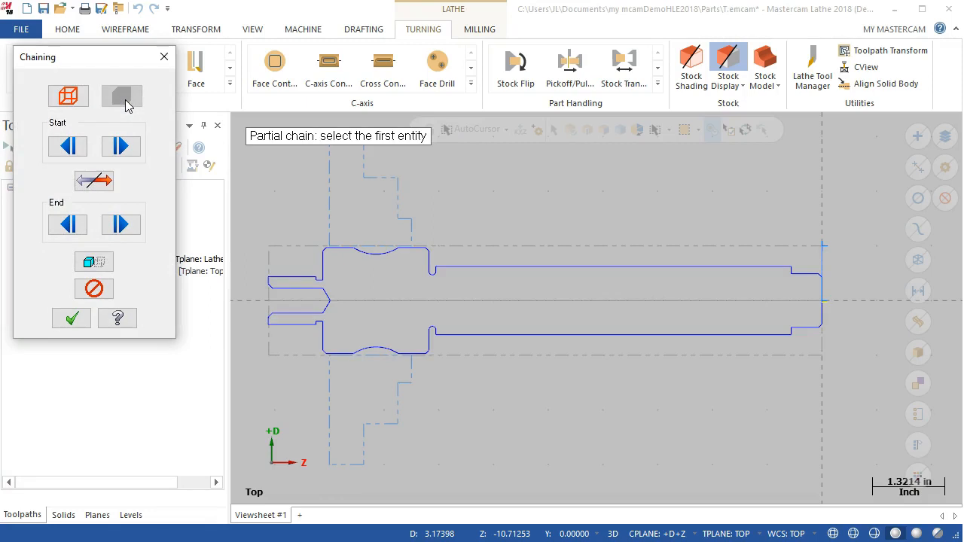
{"action": "scroll", "coordinate": [806, 311], "scroll_direction": "up", "scroll_amount": 2}
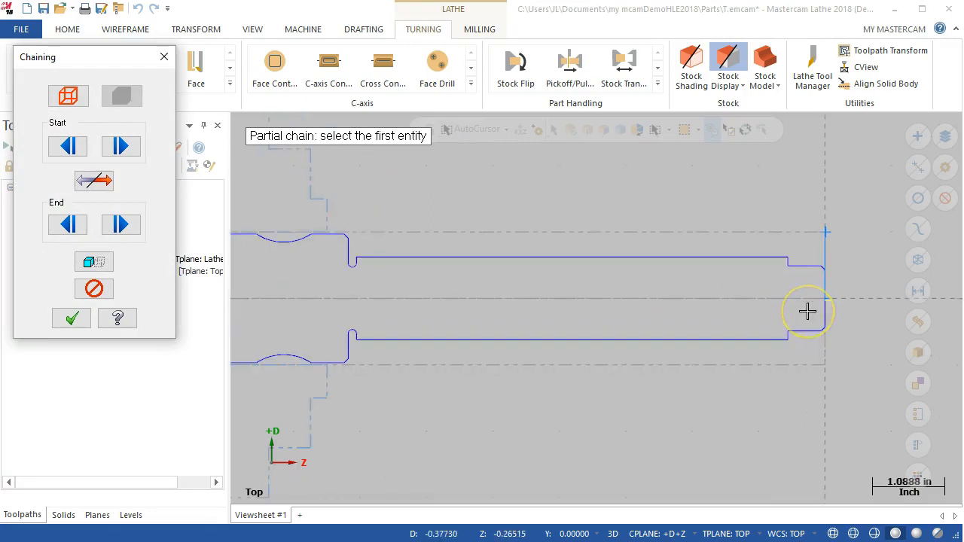
{"action": "scroll", "coordinate": [800, 292], "scroll_direction": "up", "scroll_amount": 10}
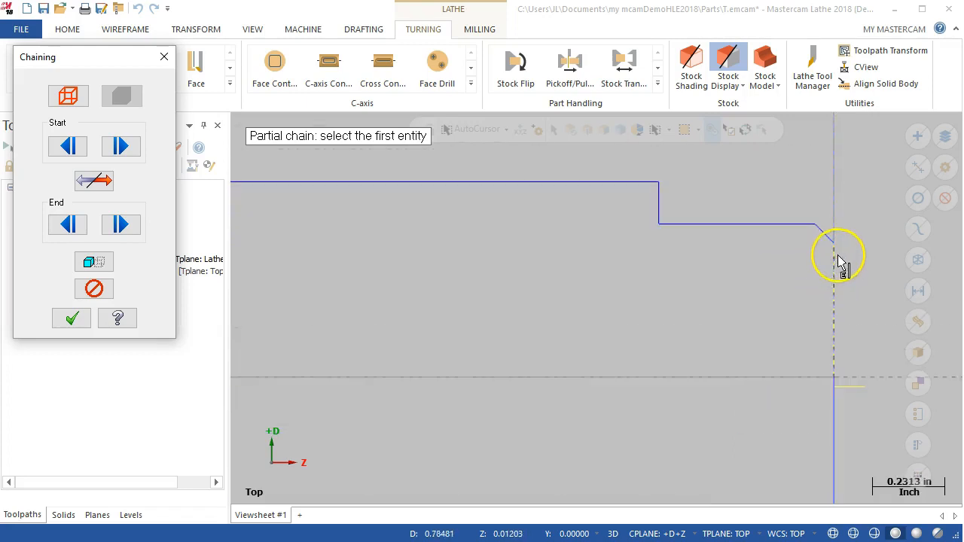
{"action": "left_click", "coordinate": [830, 240]}
{"action": "scroll", "coordinate": [796, 294], "scroll_direction": "down", "scroll_amount": 3}
{"action": "scroll", "coordinate": [796, 295], "scroll_direction": "down", "scroll_amount": 8}
{"action": "scroll", "coordinate": [407, 275], "scroll_direction": "up", "scroll_amount": 3}
{"action": "scroll", "coordinate": [407, 274], "scroll_direction": "up", "scroll_amount": 4}
{"action": "left_click", "coordinate": [425, 223]}
{"action": "scroll", "coordinate": [541, 284], "scroll_direction": "down", "scroll_amount": 2}
{"action": "scroll", "coordinate": [547, 323], "scroll_direction": "down", "scroll_amount": 4}
{"action": "scroll", "coordinate": [718, 422], "scroll_direction": "up", "scroll_amount": 1}
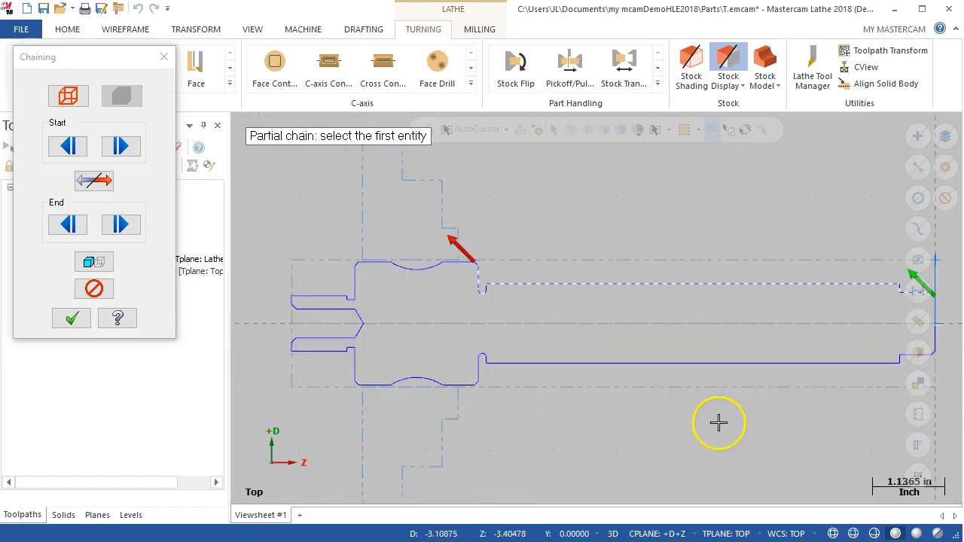
{"action": "left_click", "coordinate": [71, 318]}
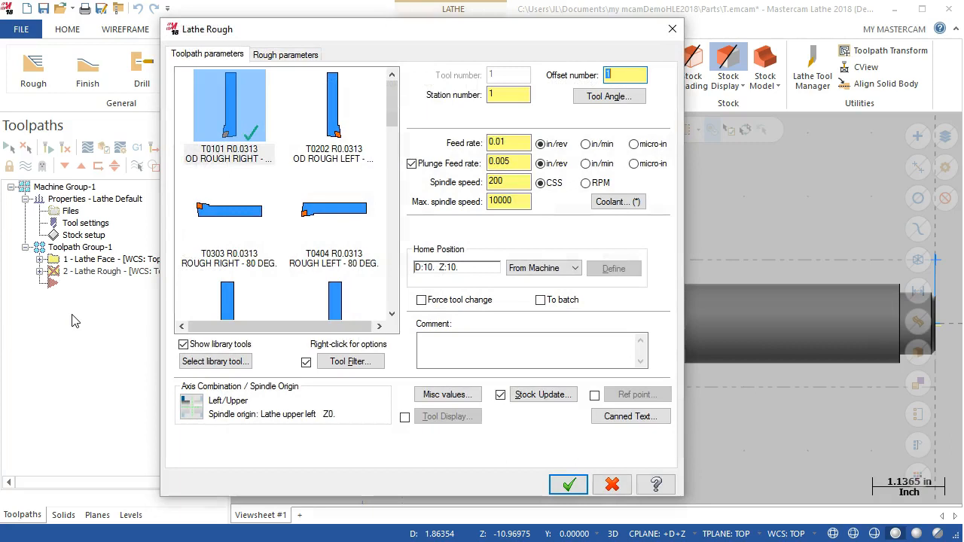
Use the T0101 OD rough right tool for roughing, with feed rate 0.005 in/rev and maximum spindle speed 1000.
{"action": "left_click", "coordinate": [223, 113]}
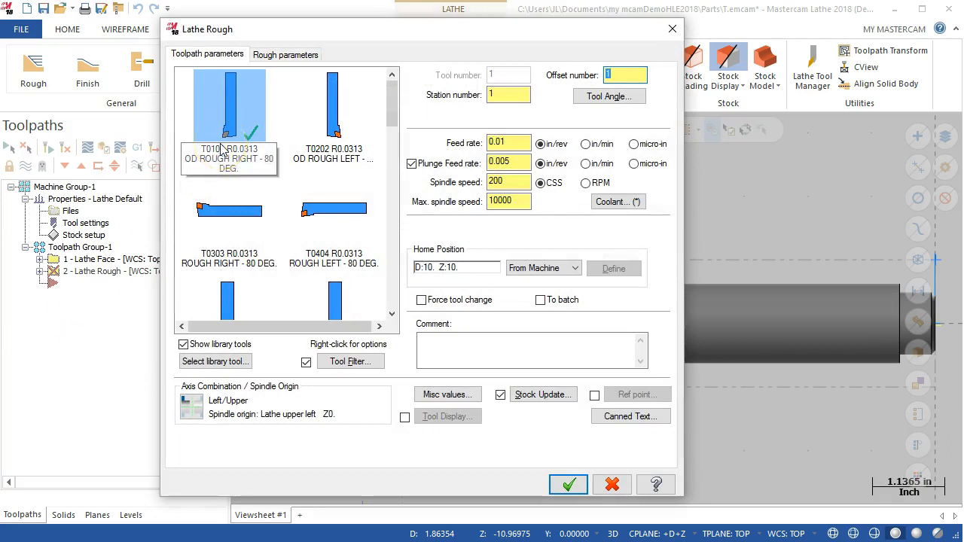
{"action": "double_click", "coordinate": [507, 141]}
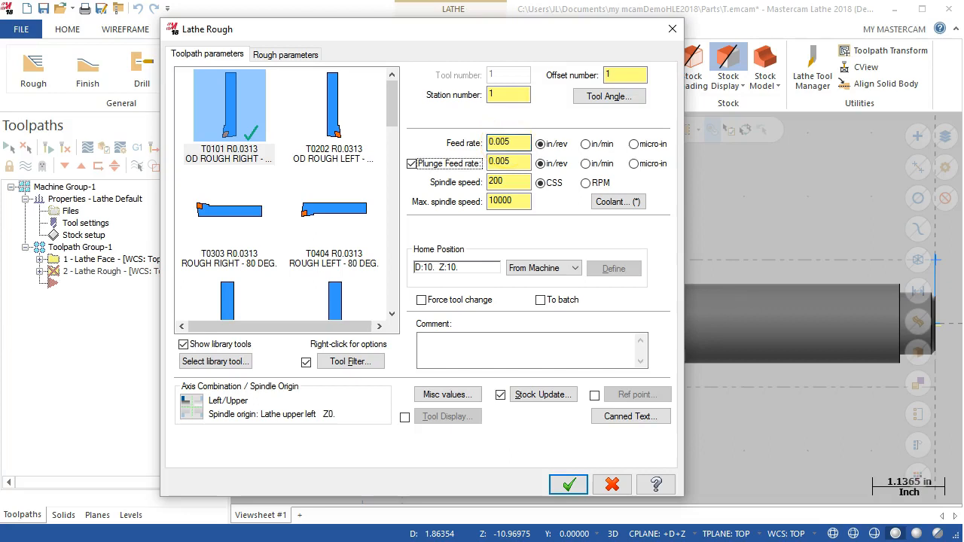
{"action": "left_click", "coordinate": [511, 201]}
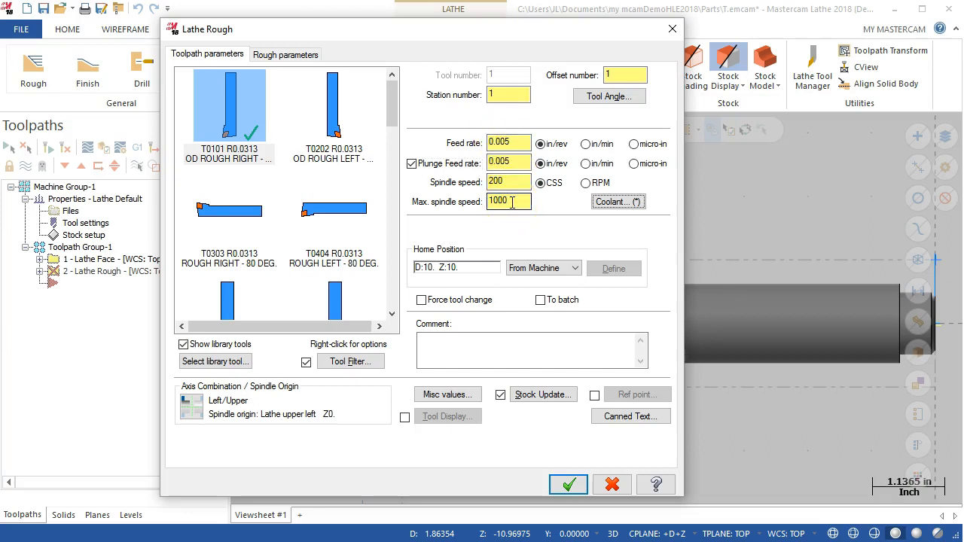
{"action": "left_click", "coordinate": [512, 165]}
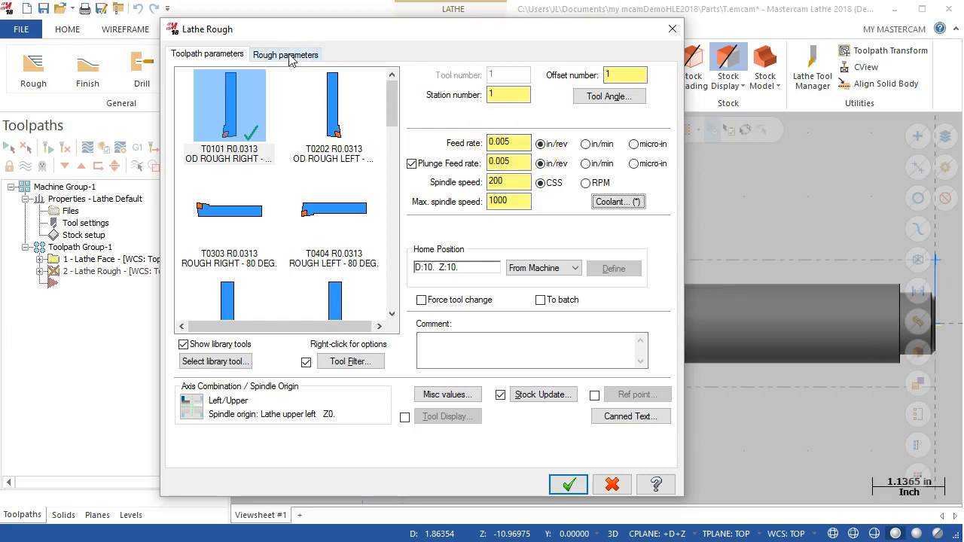
{"action": "left_click", "coordinate": [509, 200]}
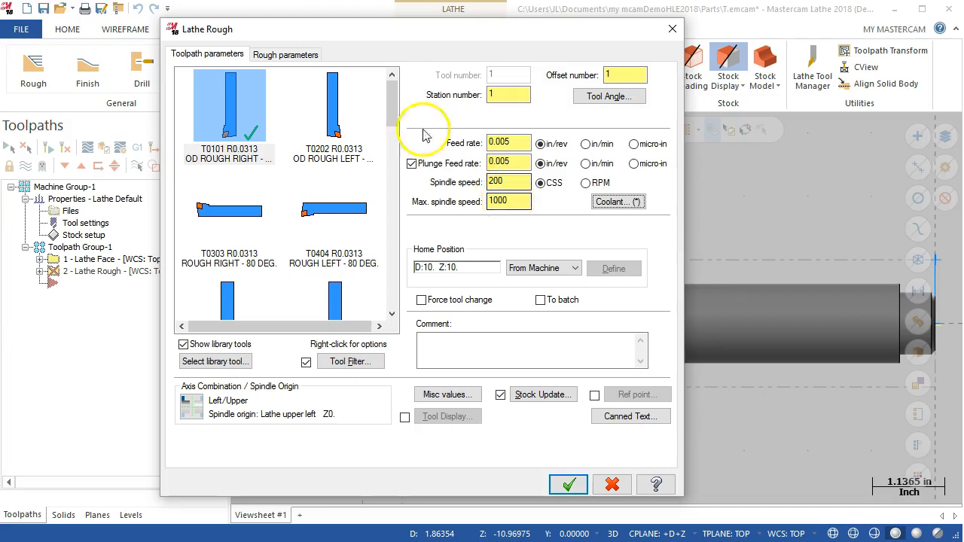
Set the roughing depth of cut to 0.03 and the stock to leave in X and Z to 0.005 each.
{"action": "left_click", "coordinate": [285, 56]}
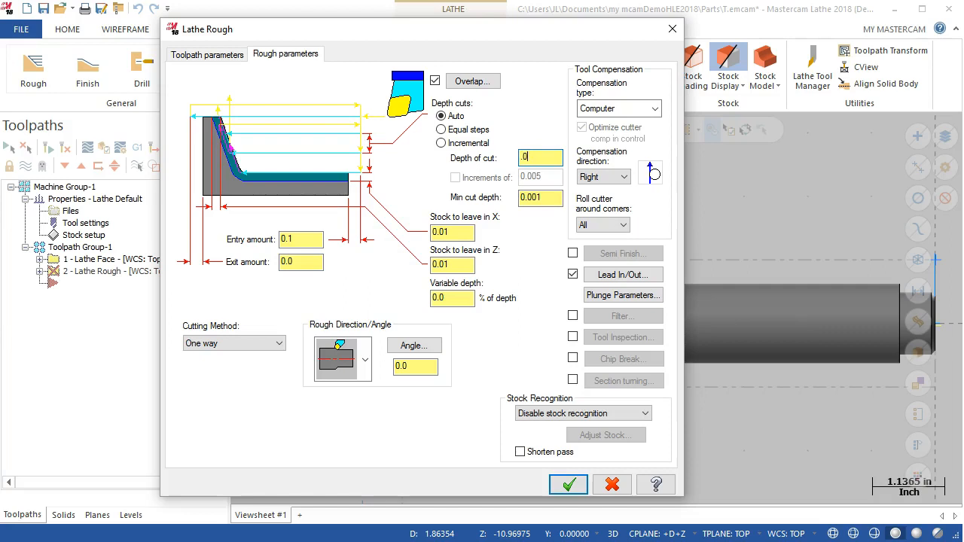
{"action": "key", "text": "Tab"}
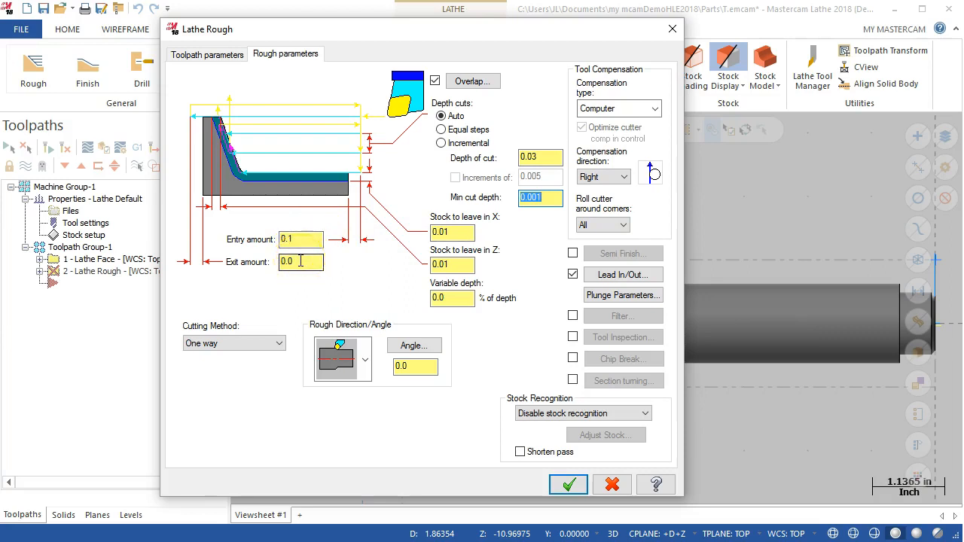
{"action": "left_click", "coordinate": [452, 232]}
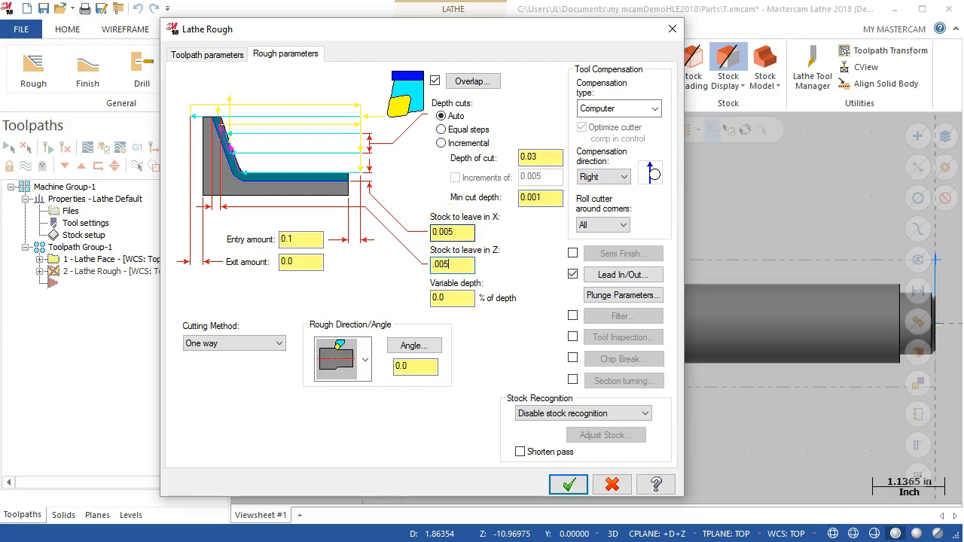
Disable the roughing lead-in entry vector and lead-out exit vector, and extend the end of the contour by 0.1.
{"action": "left_click", "coordinate": [635, 276]}
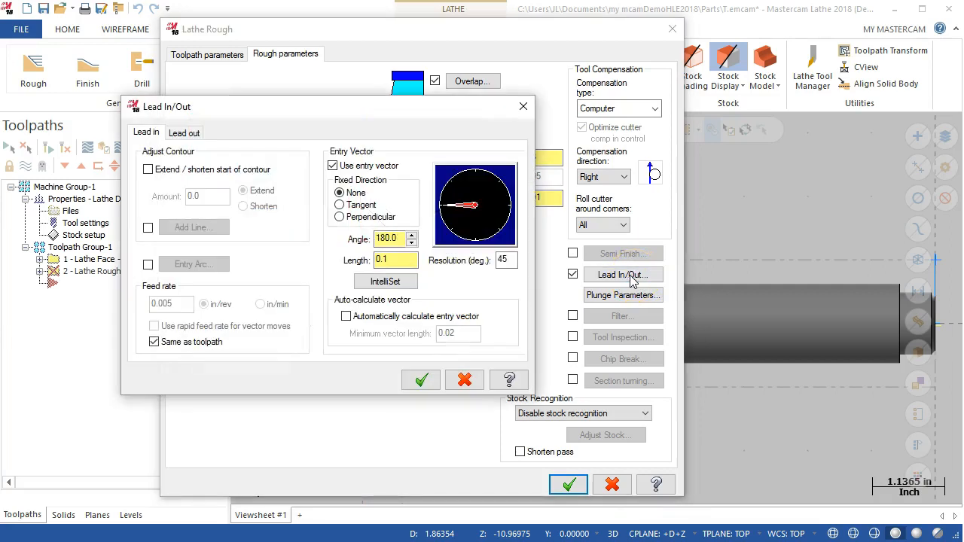
{"action": "left_click", "coordinate": [332, 167]}
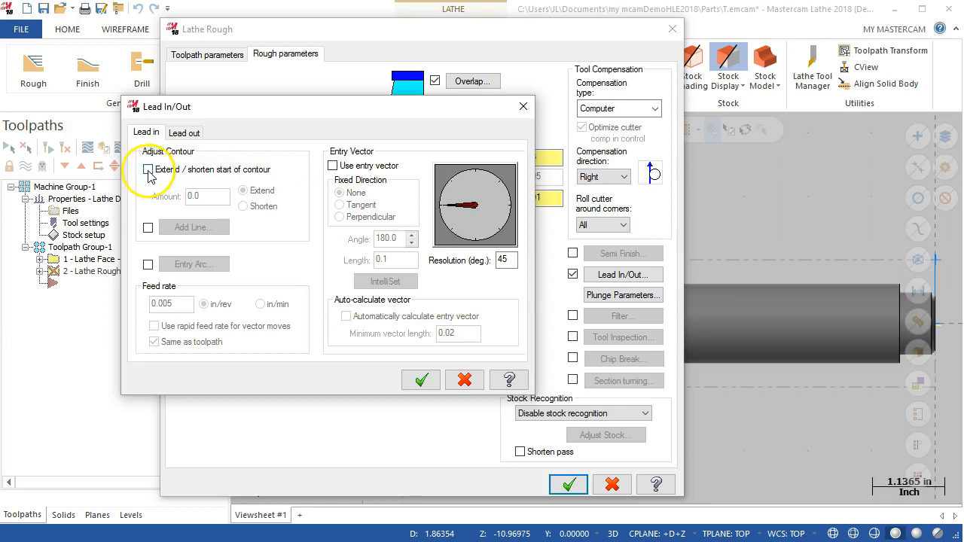
{"action": "left_click", "coordinate": [185, 133]}
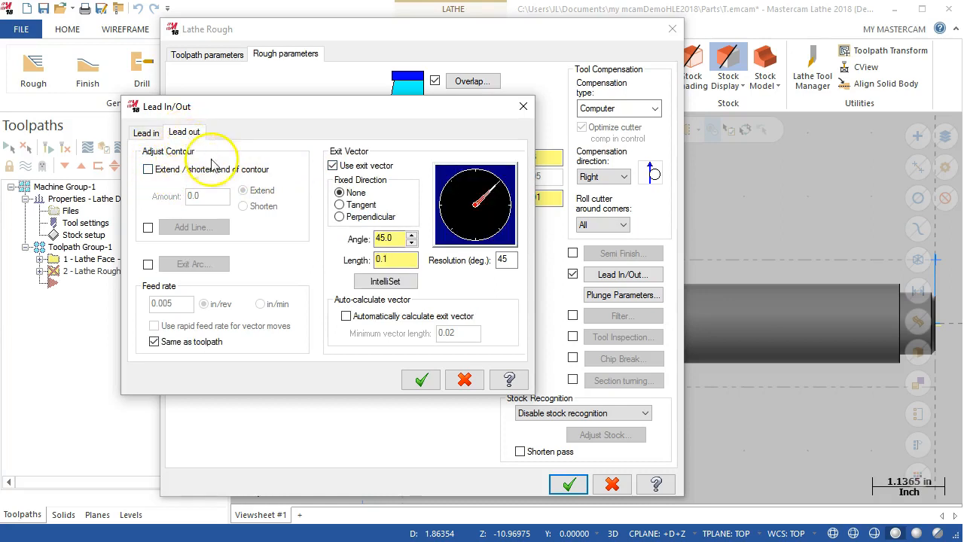
{"action": "left_click", "coordinate": [332, 166]}
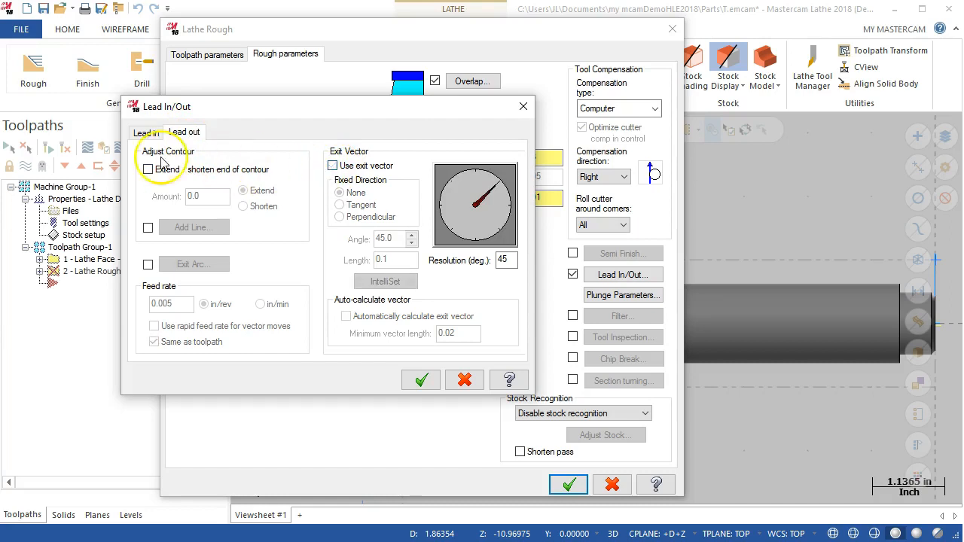
{"action": "left_click", "coordinate": [148, 171]}
{"action": "double_click", "coordinate": [204, 198]}
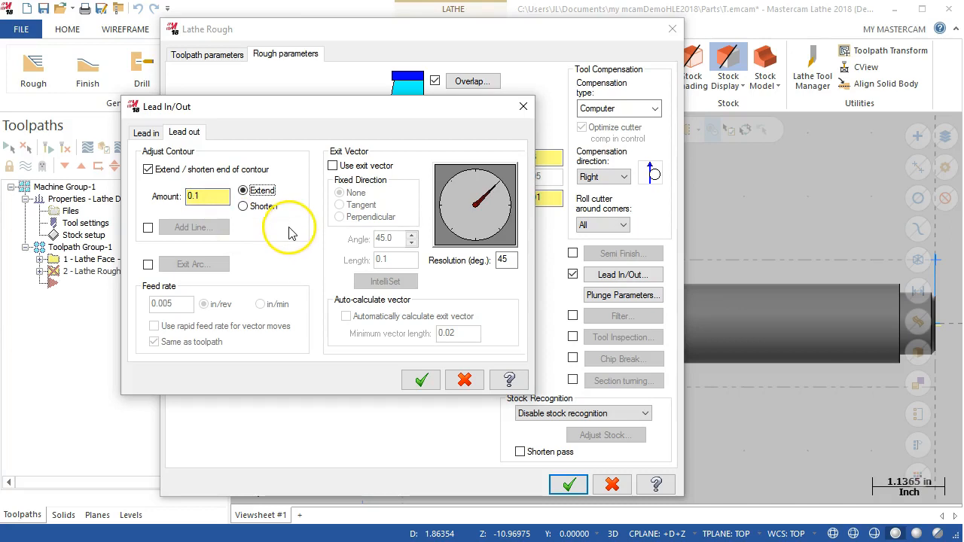
{"action": "left_click", "coordinate": [421, 381]}
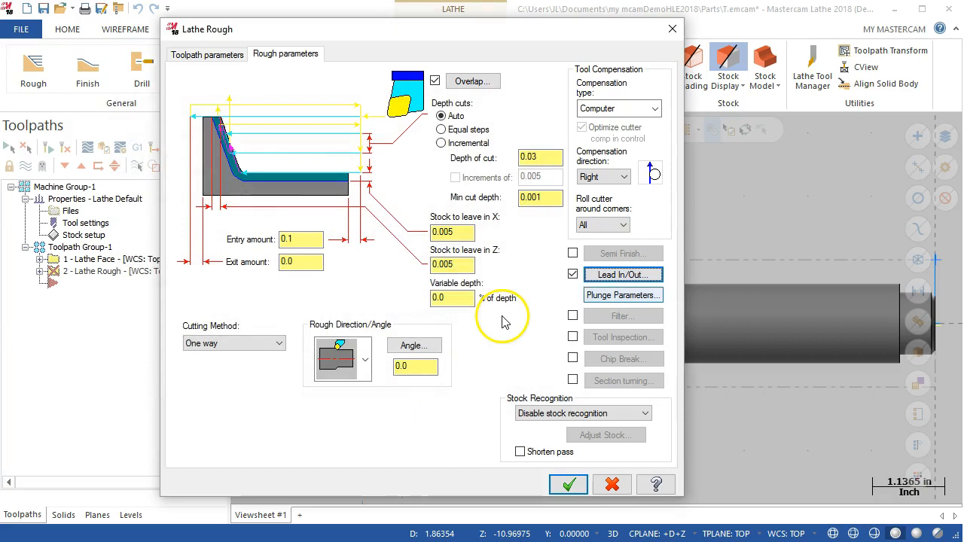
Keep plunging disallowed for the roughing cut, set stock recognition to Use stock for outer boundary, and generate the toolpath.
{"action": "left_click", "coordinate": [606, 295]}
{"action": "left_click_drag", "start_coordinate": [248, 155], "coordinate": [442, 58]}
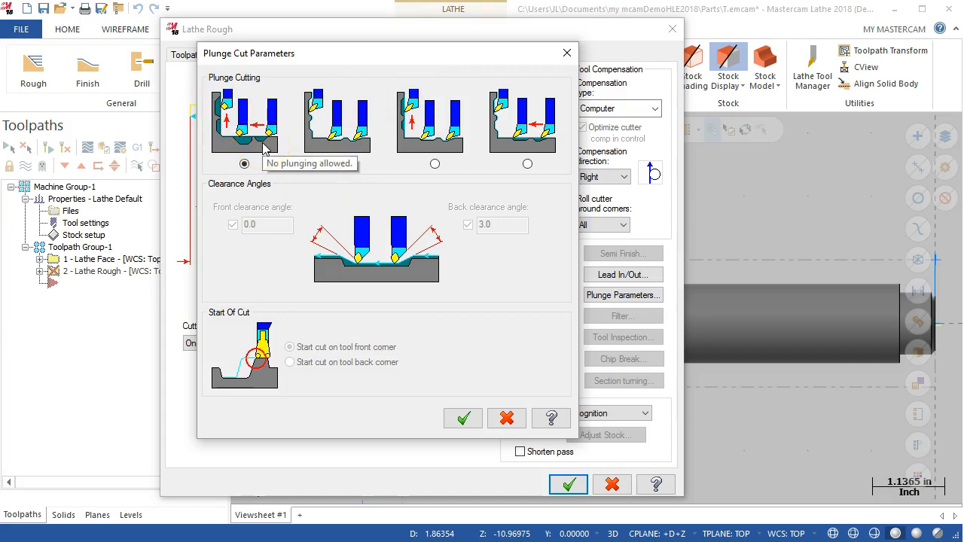
{"action": "left_click", "coordinate": [463, 418]}
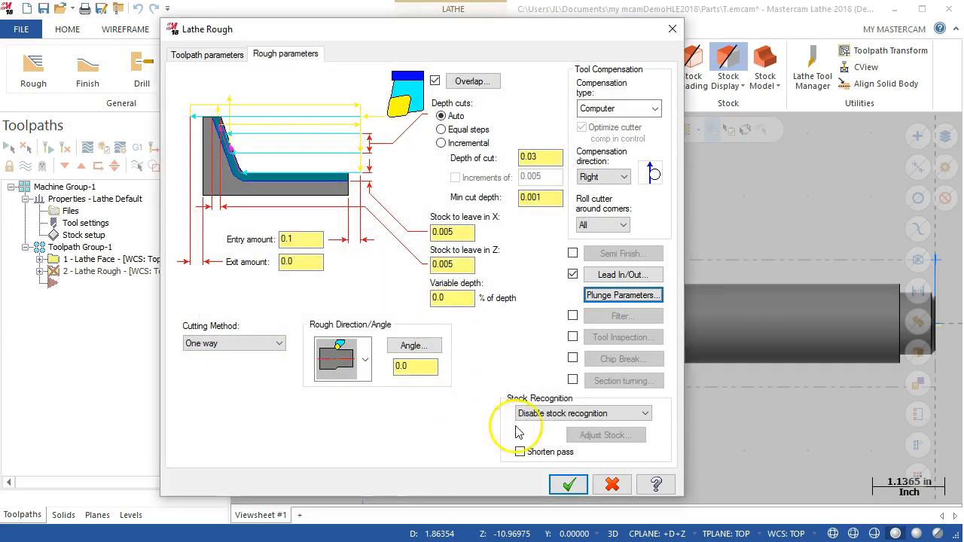
{"action": "left_click", "coordinate": [555, 418]}
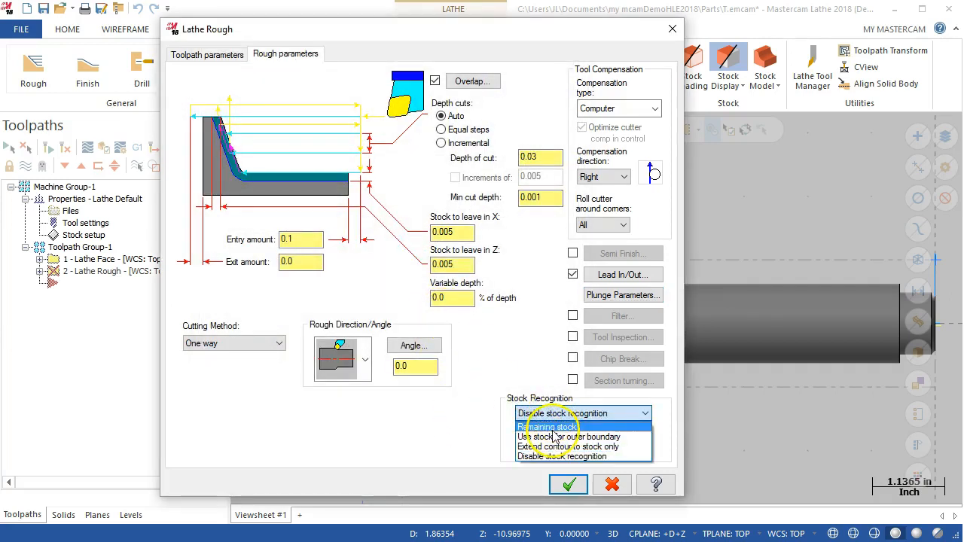
{"action": "left_click", "coordinate": [553, 437]}
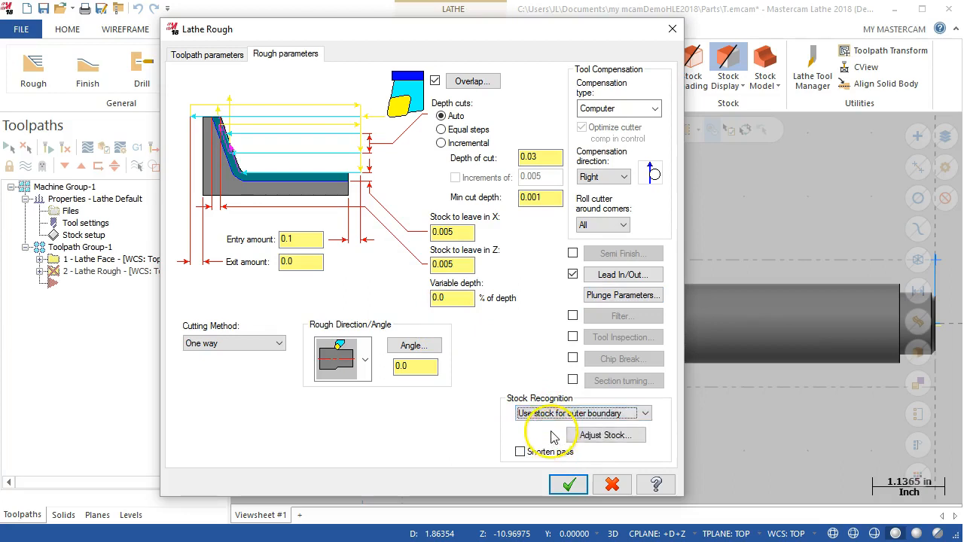
{"action": "left_click", "coordinate": [568, 486]}
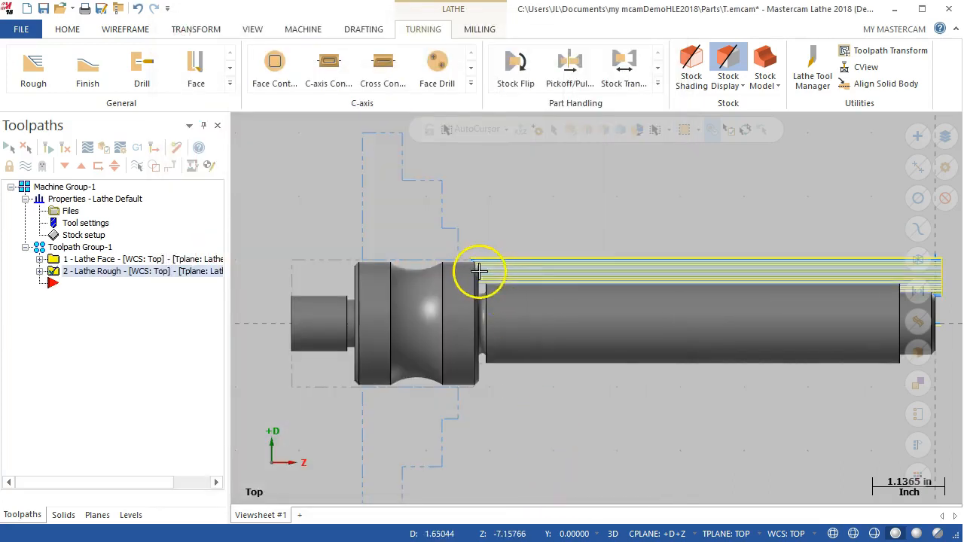
Start a lathe Finish toolpath and chain the upper profile partially, from the front-end chamfer to the near chamfer of the large collar.
{"action": "scroll", "coordinate": [478, 274], "scroll_direction": "up", "scroll_amount": 1}
{"action": "scroll", "coordinate": [491, 276], "scroll_direction": "up", "scroll_amount": 1}
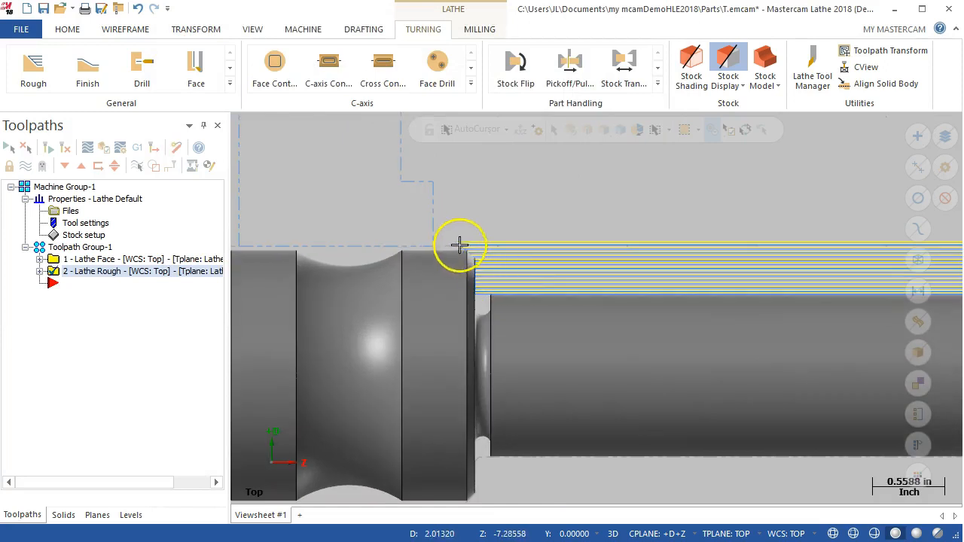
{"action": "scroll", "coordinate": [452, 265], "scroll_direction": "down", "scroll_amount": 1}
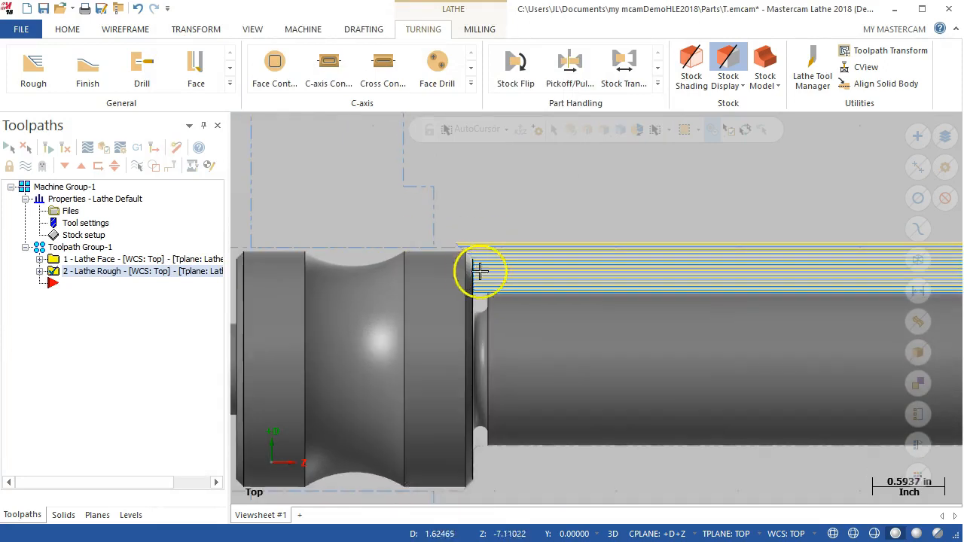
{"action": "scroll", "coordinate": [467, 255], "scroll_direction": "down", "scroll_amount": 3}
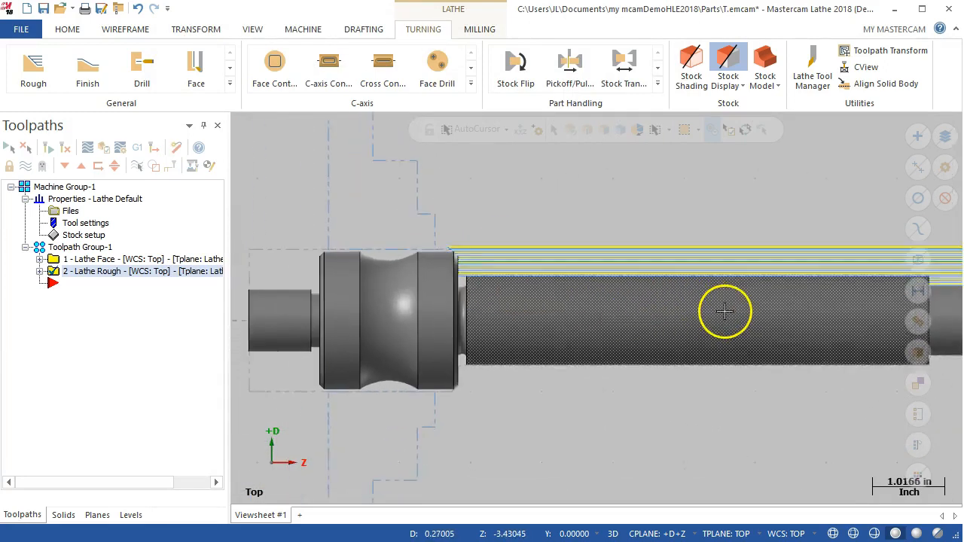
{"action": "scroll", "coordinate": [837, 349], "scroll_direction": "down", "scroll_amount": 1}
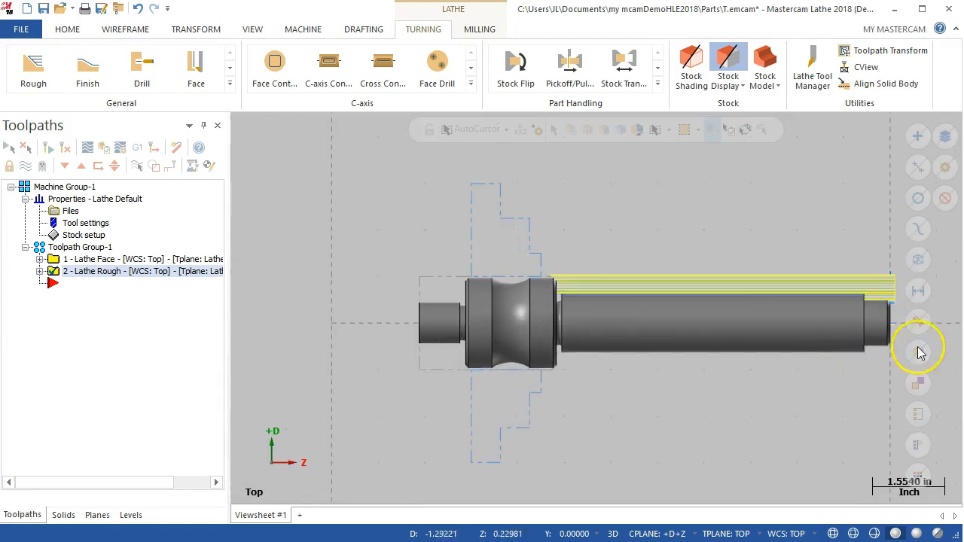
{"action": "scroll", "coordinate": [889, 335], "scroll_direction": "up", "scroll_amount": 1}
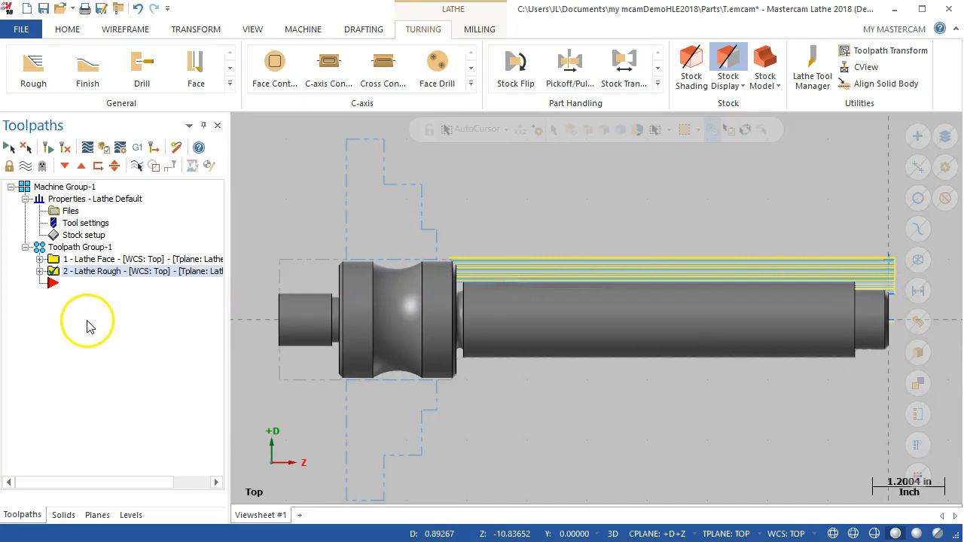
{"action": "right_click", "coordinate": [53, 289]}
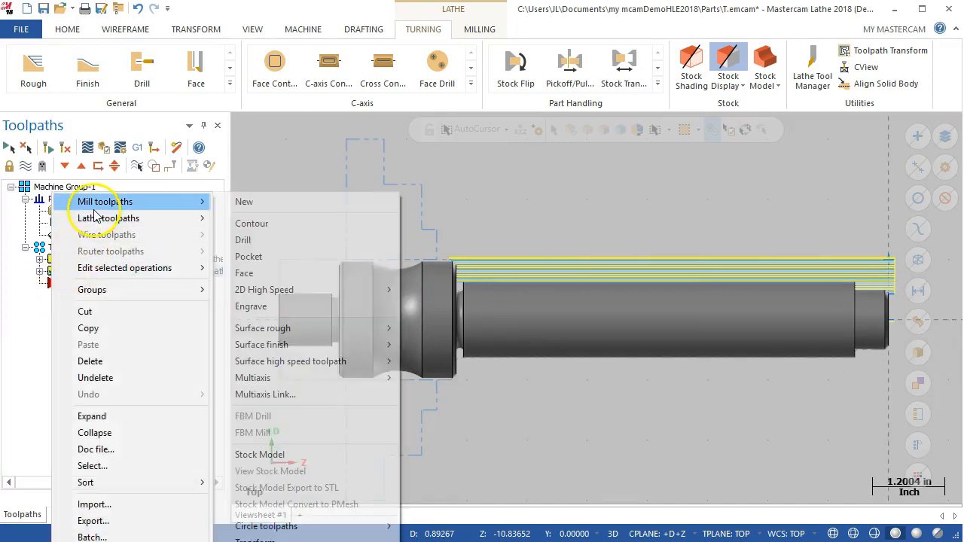
{"action": "mouse_move", "coordinate": [94, 220]}
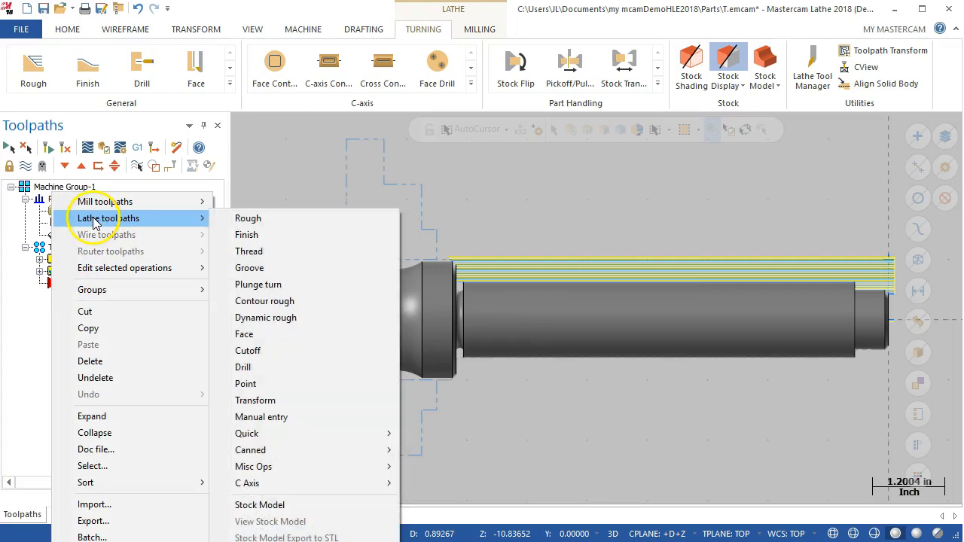
{"action": "left_click", "coordinate": [246, 235]}
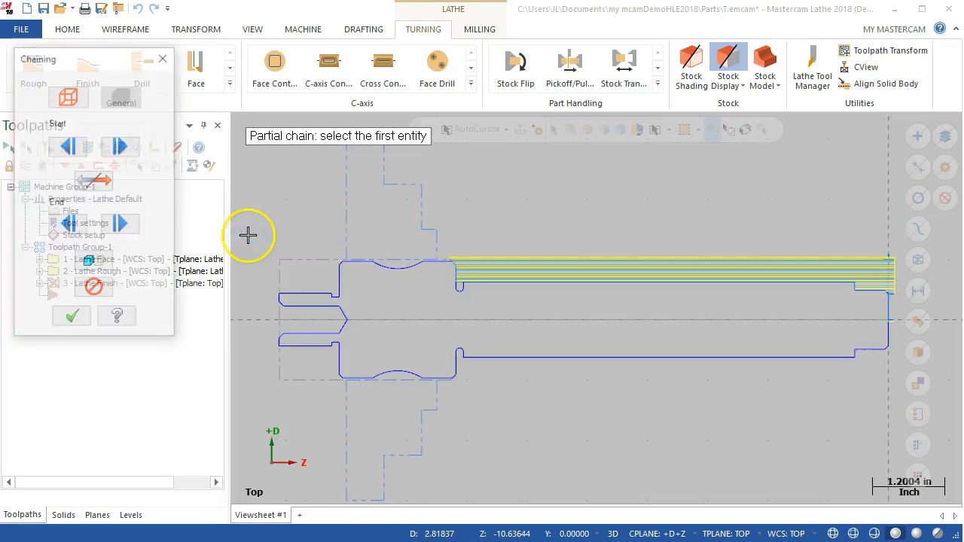
{"action": "scroll", "coordinate": [888, 318], "scroll_direction": "up", "scroll_amount": 6}
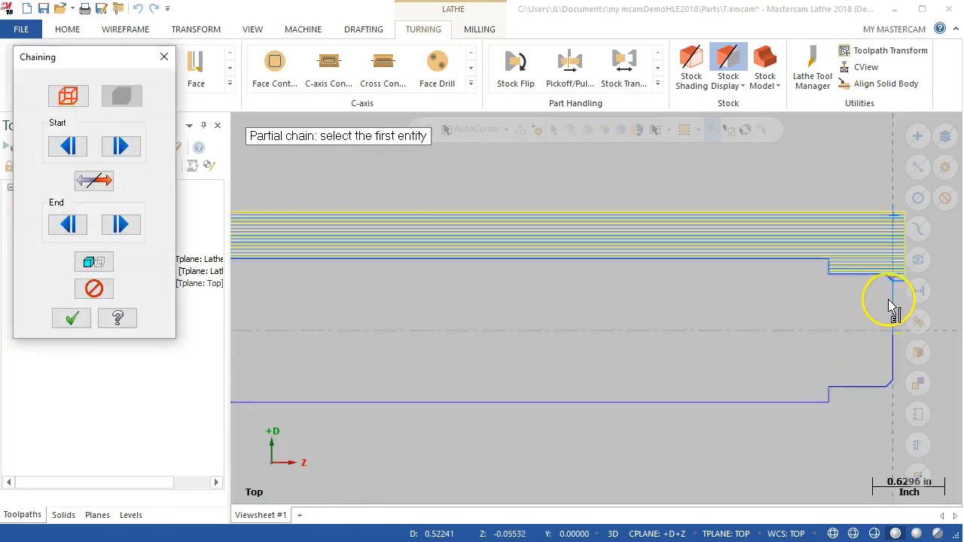
{"action": "left_click", "coordinate": [899, 268]}
{"action": "scroll", "coordinate": [817, 320], "scroll_direction": "down", "scroll_amount": 2}
{"action": "scroll", "coordinate": [275, 267], "scroll_direction": "up", "scroll_amount": 4}
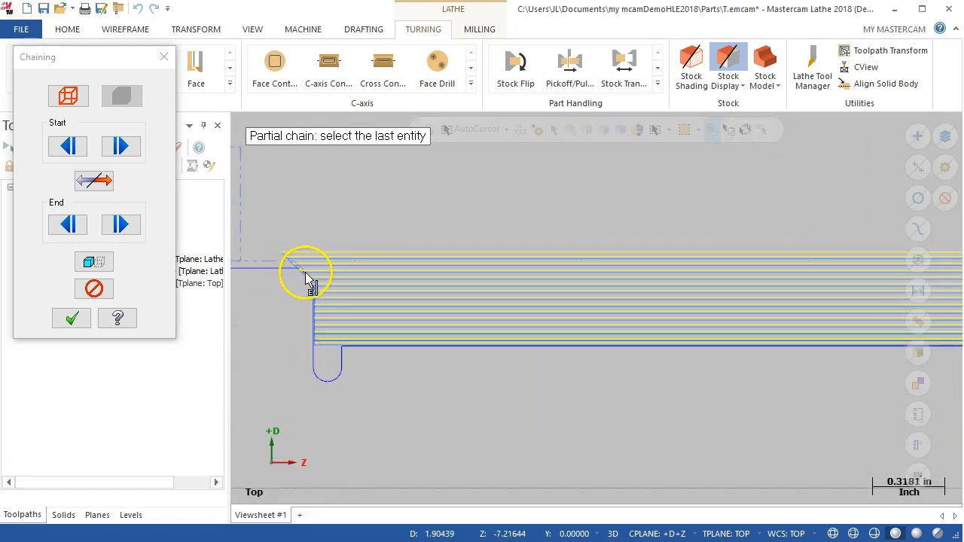
{"action": "left_click", "coordinate": [72, 320]}
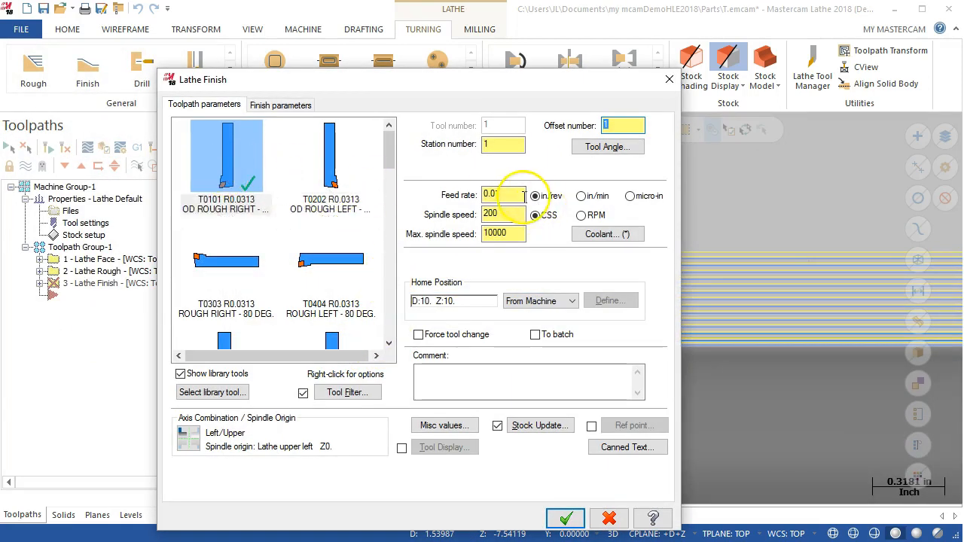
Set the finishing feed rate to 0.002 in/rev and the maximum spindle speed to 1000.
{"action": "key", "text": "BackSpace"}
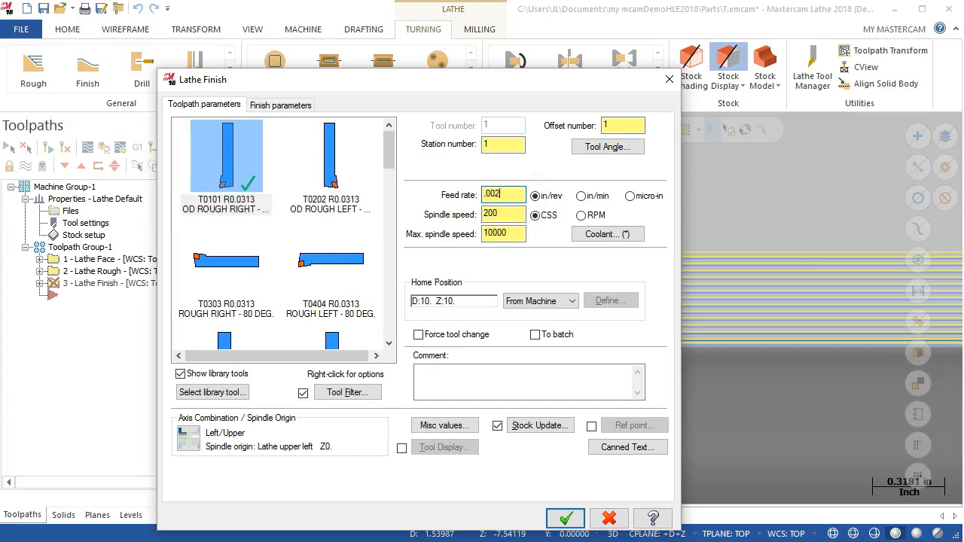
{"action": "type", "text": ".002"}
{"action": "left_click", "coordinate": [521, 234]}
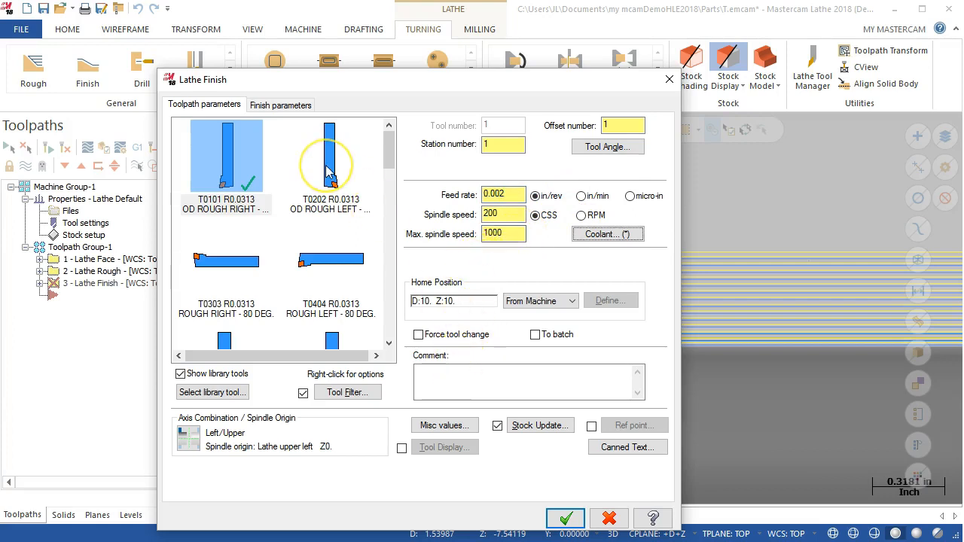
Keep the finish lead-in vector at 180 degrees and the lead-out vector at 45 degrees, both 0.1 long, and generate the toolpath.
{"action": "left_click", "coordinate": [281, 105]}
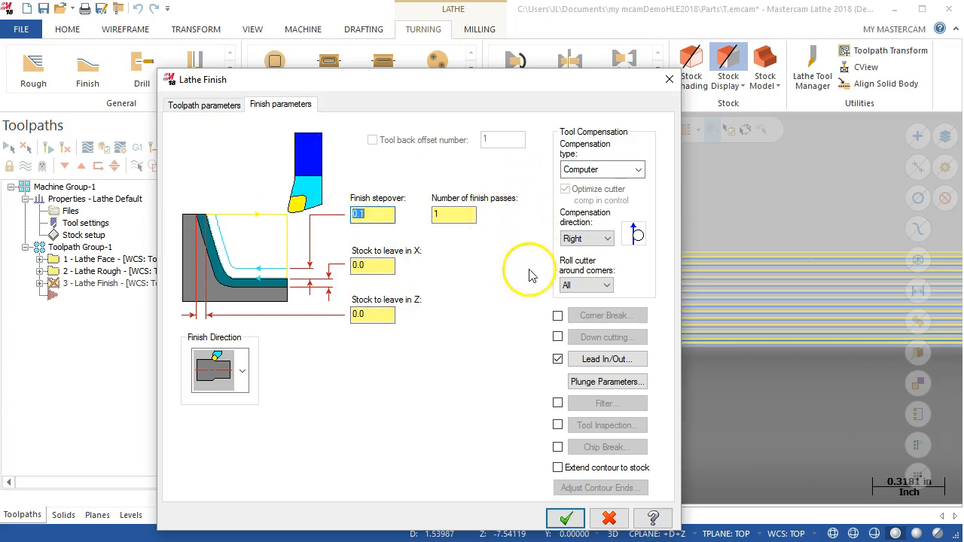
{"action": "left_click", "coordinate": [586, 359]}
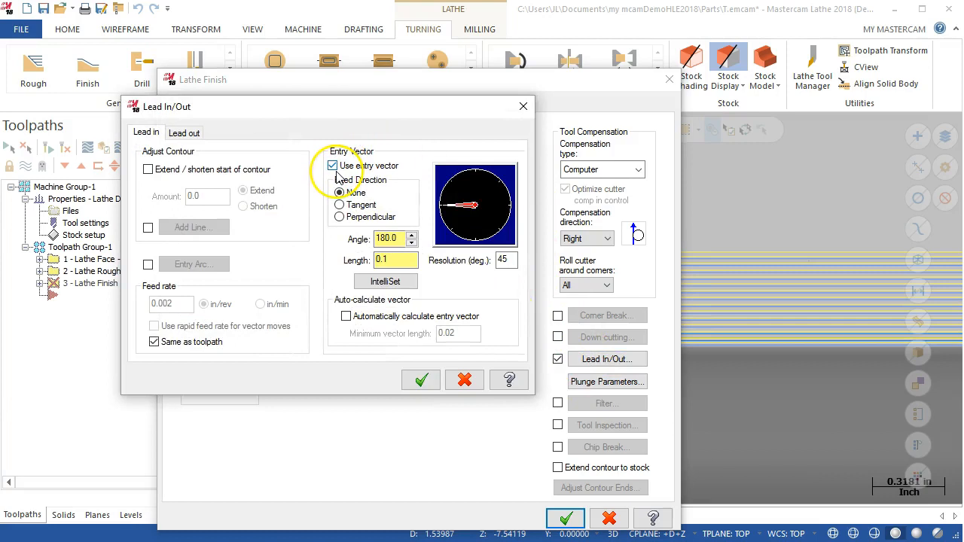
{"action": "left_click", "coordinate": [385, 239]}
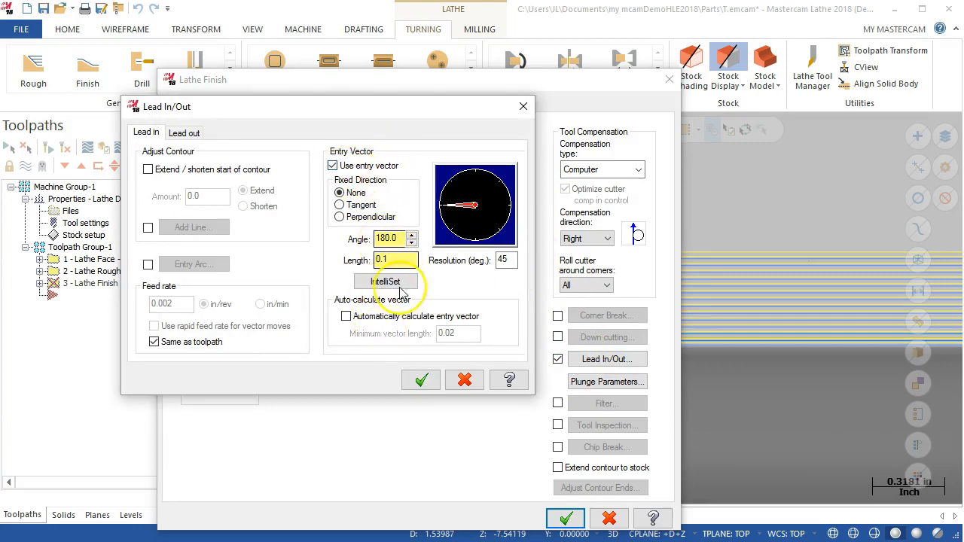
{"action": "left_click", "coordinate": [184, 132]}
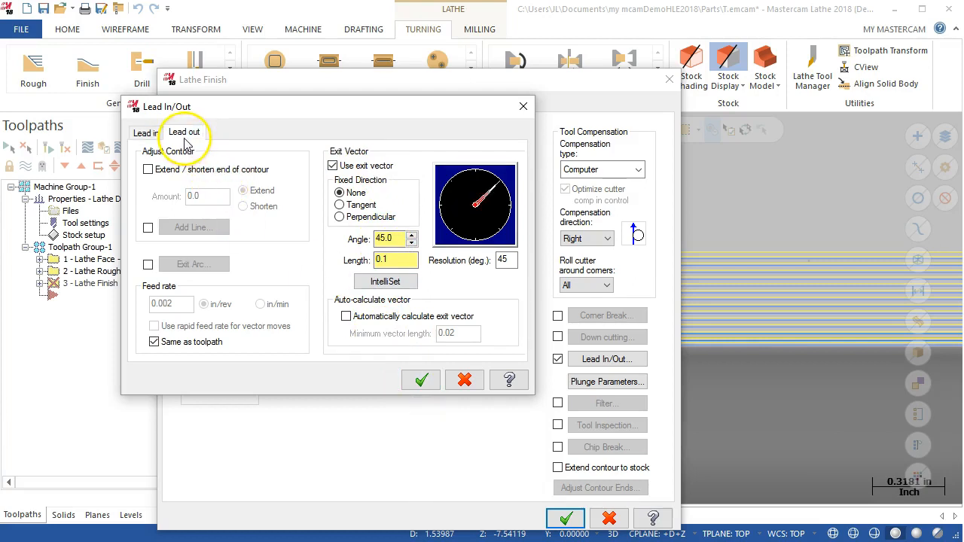
{"action": "left_click", "coordinate": [416, 382]}
{"action": "left_click", "coordinate": [564, 517]}
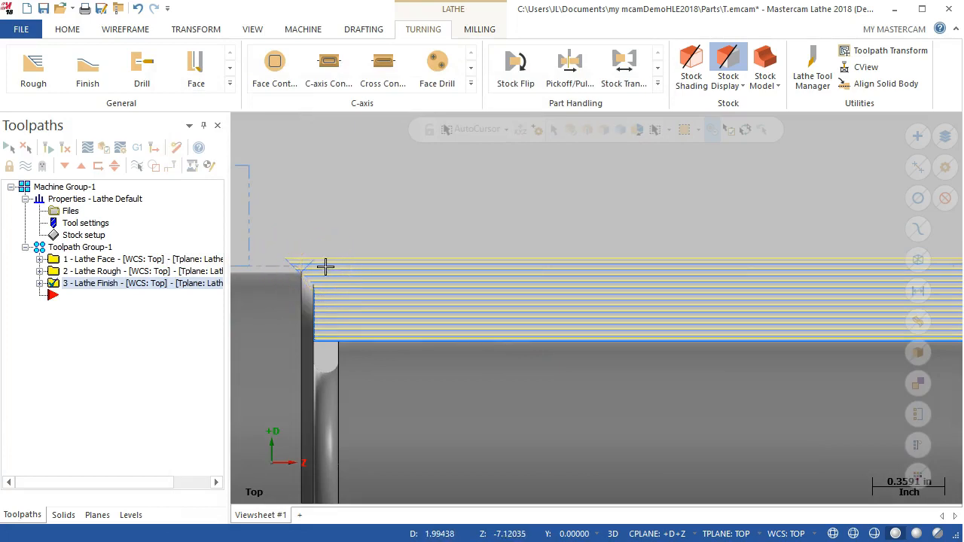
Select all operations in Toolpath Group-1 and hide their toolpath display.
{"action": "scroll", "coordinate": [323, 268], "scroll_direction": "down", "scroll_amount": 2}
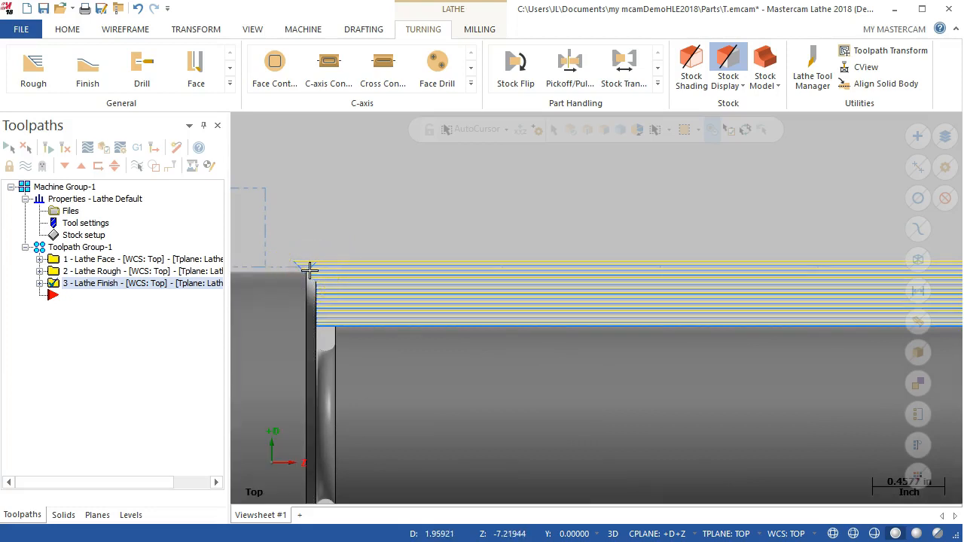
{"action": "scroll", "coordinate": [379, 298], "scroll_direction": "down", "scroll_amount": 2}
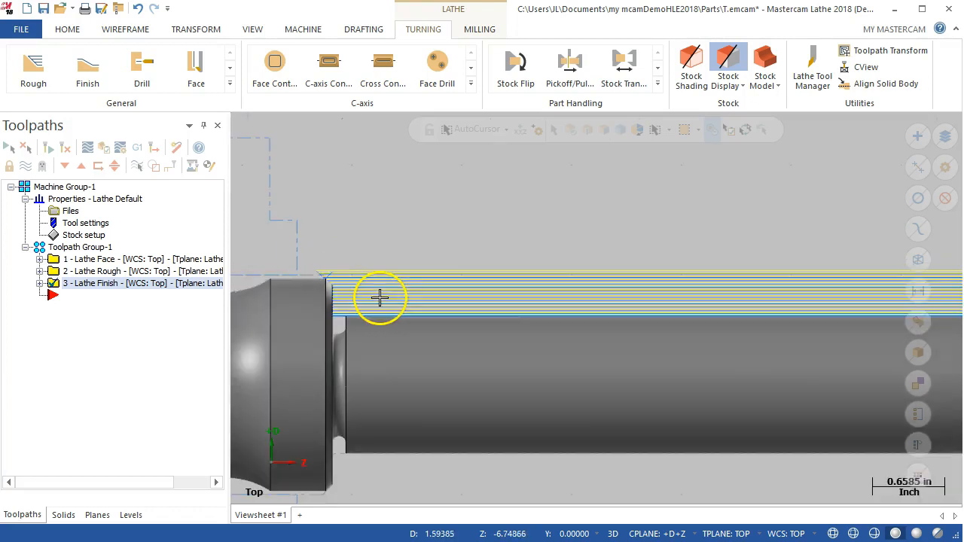
{"action": "scroll", "coordinate": [373, 300], "scroll_direction": "down", "scroll_amount": 3}
{"action": "left_click", "coordinate": [78, 248]}
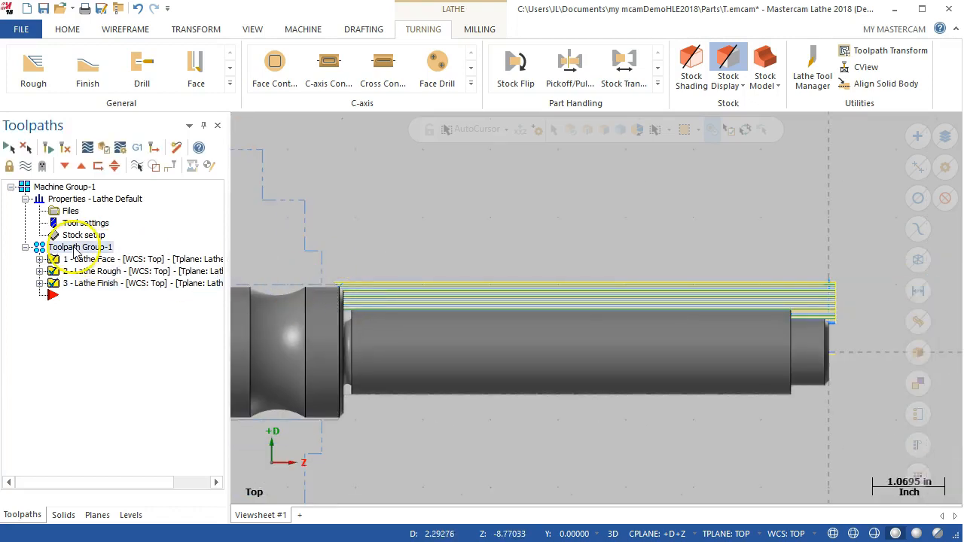
{"action": "left_click", "coordinate": [25, 166]}
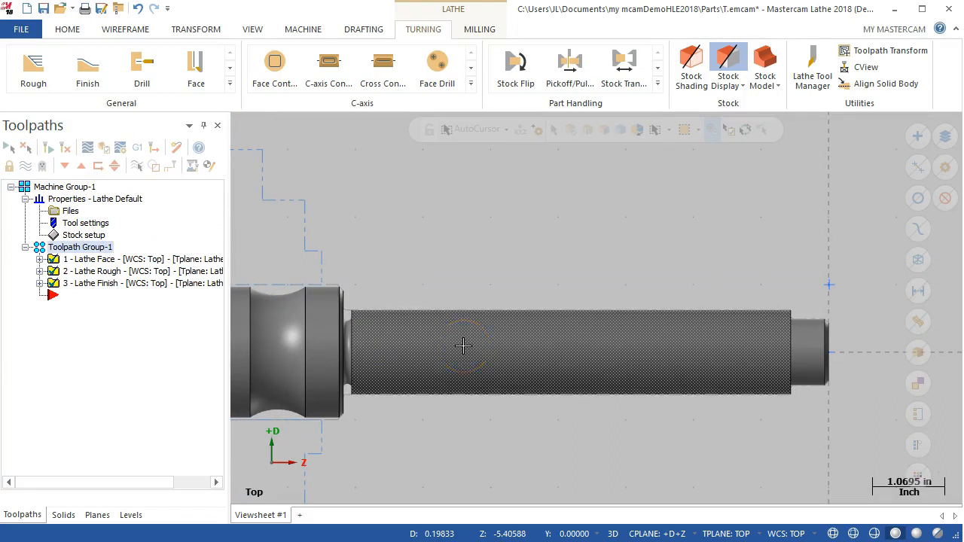
Start a lathe Groove toolpath after the Finish operation for the relief beside the large collar, using the 3 Lines groove definition.
{"action": "scroll", "coordinate": [287, 329], "scroll_direction": "up", "scroll_amount": 2}
{"action": "scroll", "coordinate": [285, 329], "scroll_direction": "up", "scroll_amount": 2}
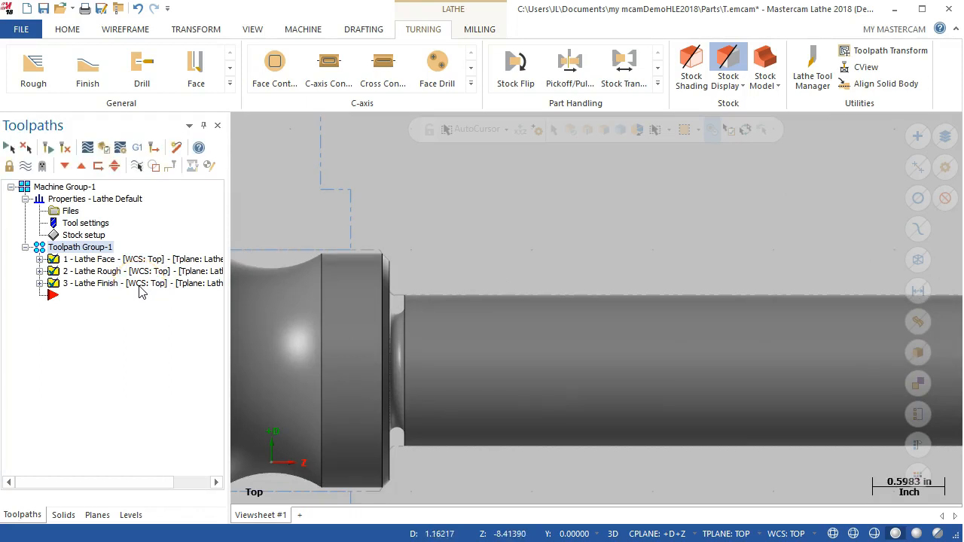
{"action": "left_click", "coordinate": [55, 297]}
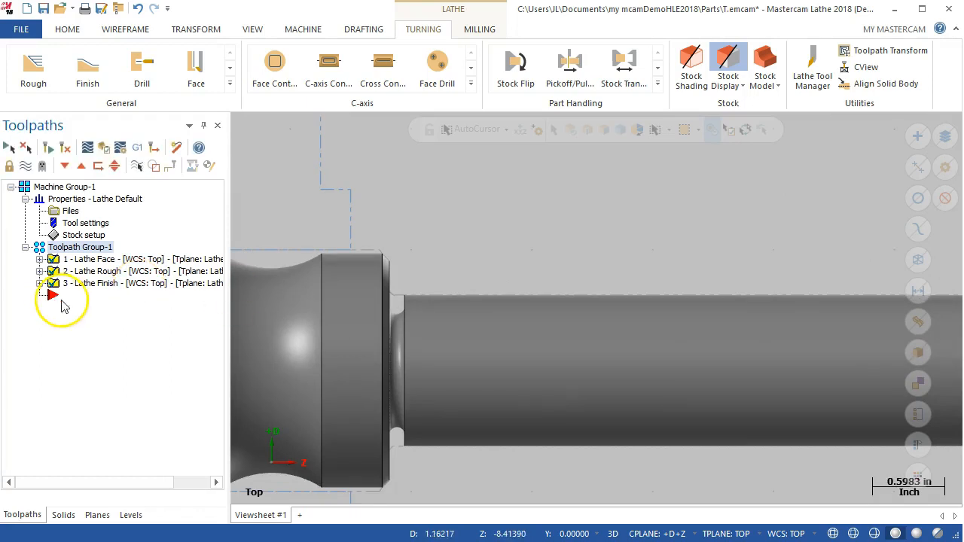
{"action": "scroll", "coordinate": [405, 330], "scroll_direction": "up", "scroll_amount": 2}
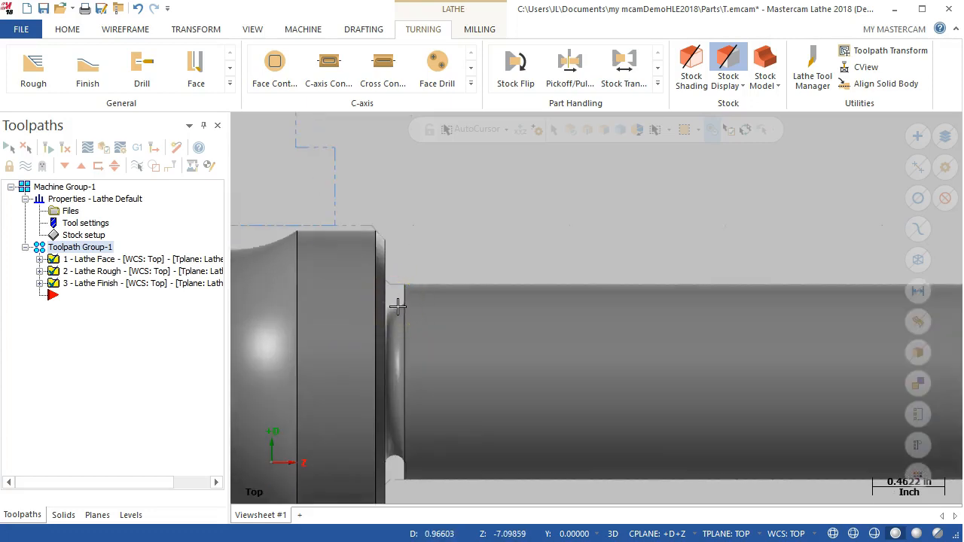
{"action": "right_click", "coordinate": [55, 299]}
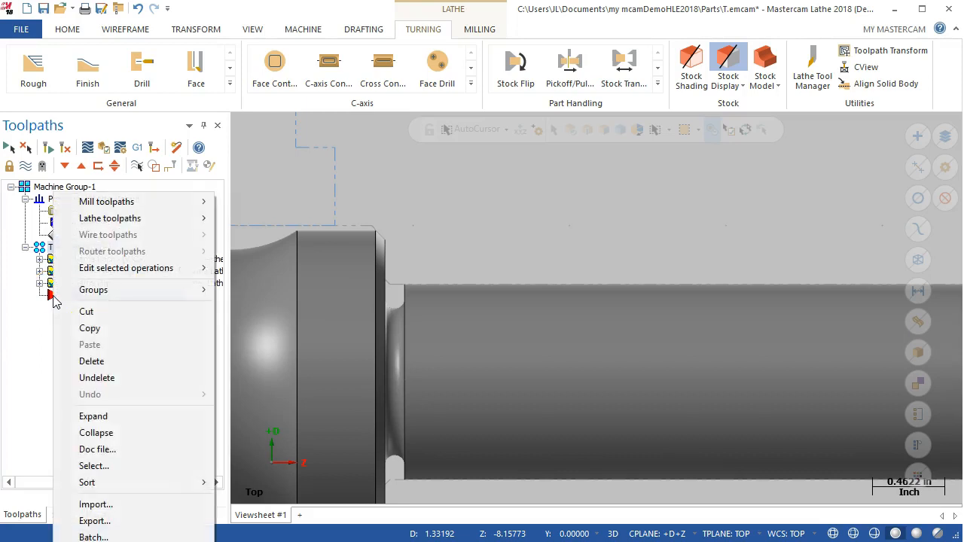
{"action": "mouse_move", "coordinate": [95, 217]}
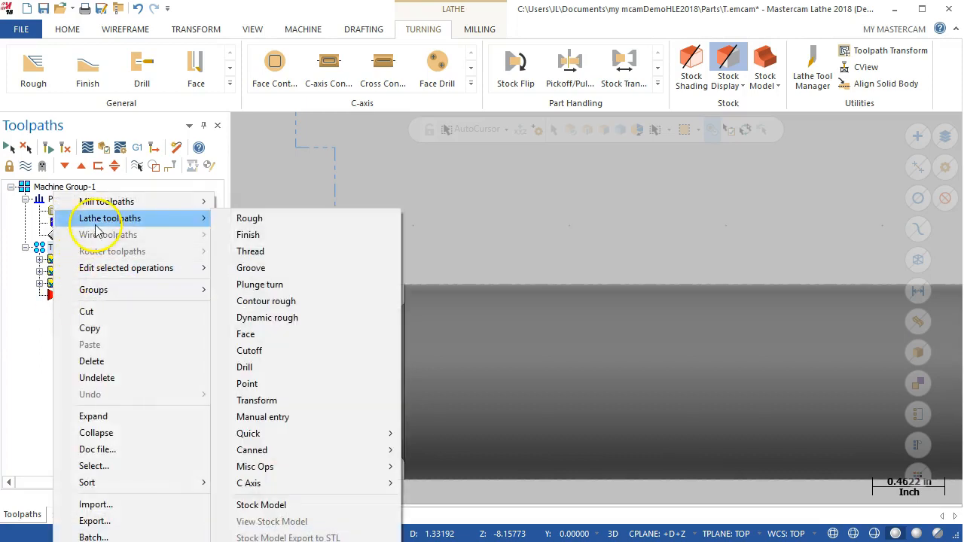
{"action": "left_click", "coordinate": [251, 270]}
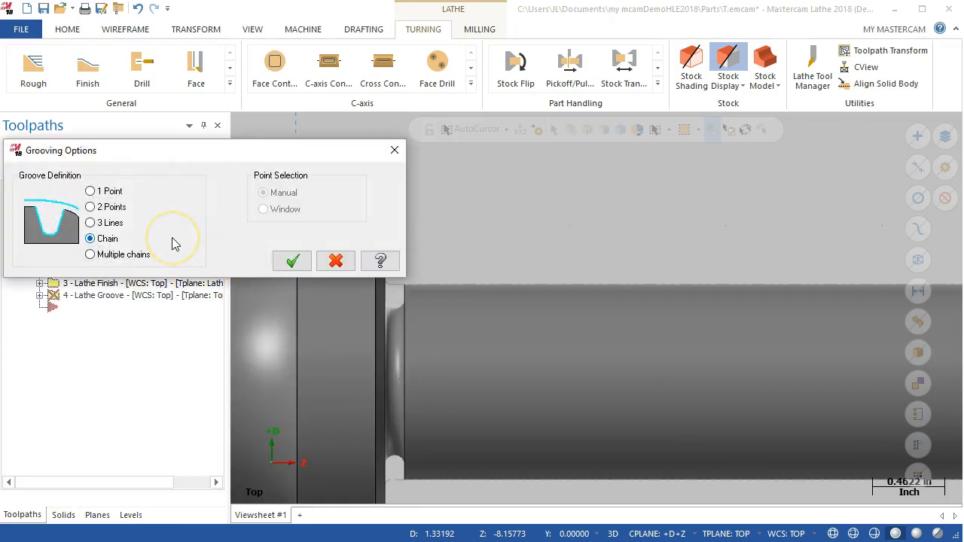
{"action": "left_click", "coordinate": [90, 223]}
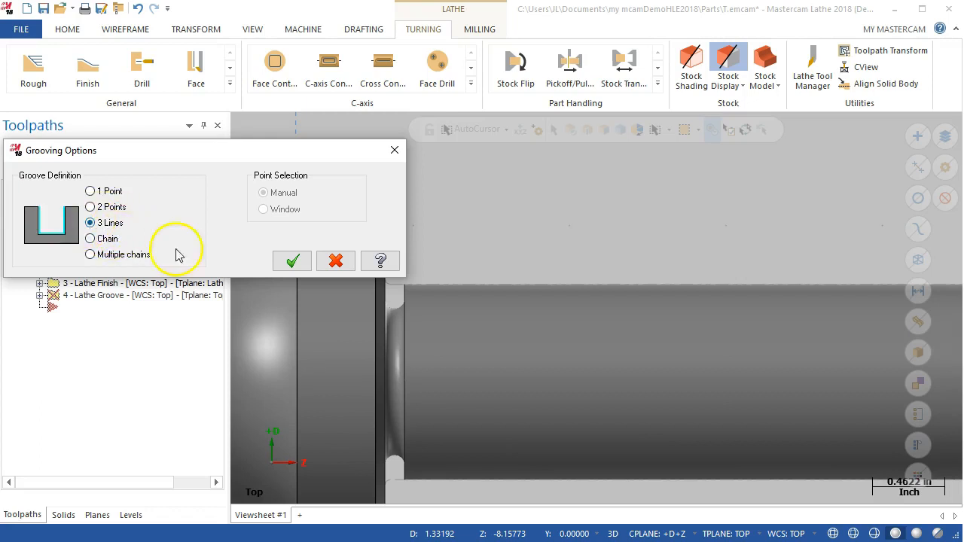
{"action": "left_click", "coordinate": [291, 262]}
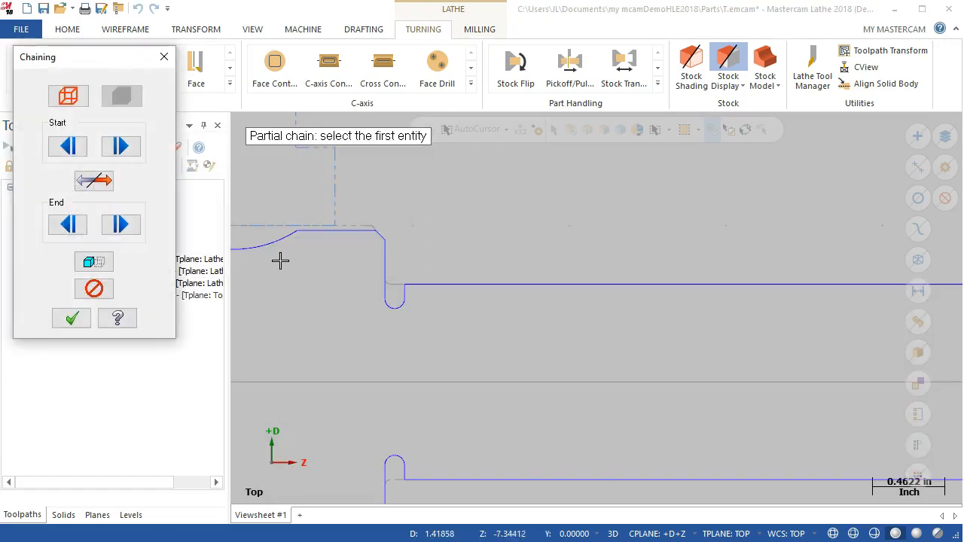
Try to chain the relief profile from the collar face to the shaft-side wall for the groove.
{"action": "left_click", "coordinate": [386, 254]}
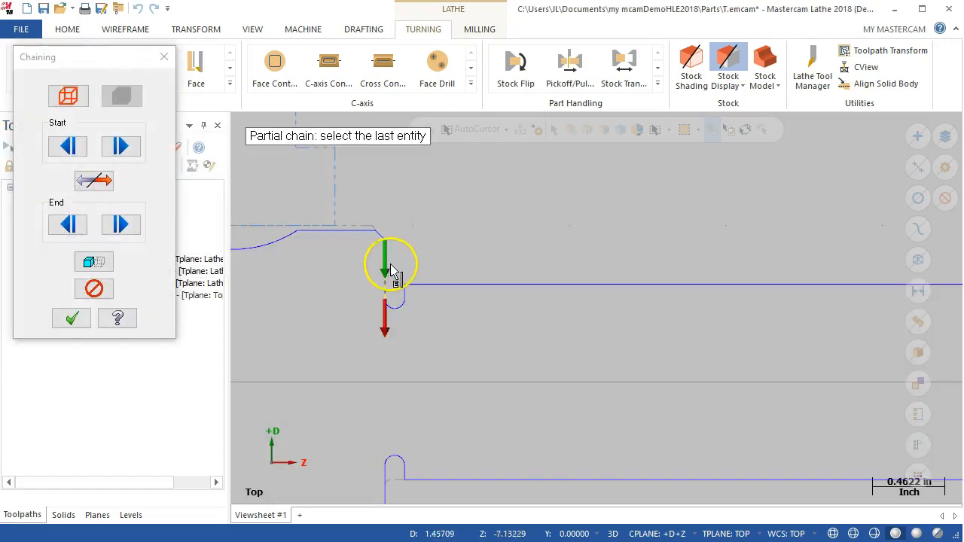
{"action": "left_click", "coordinate": [407, 296]}
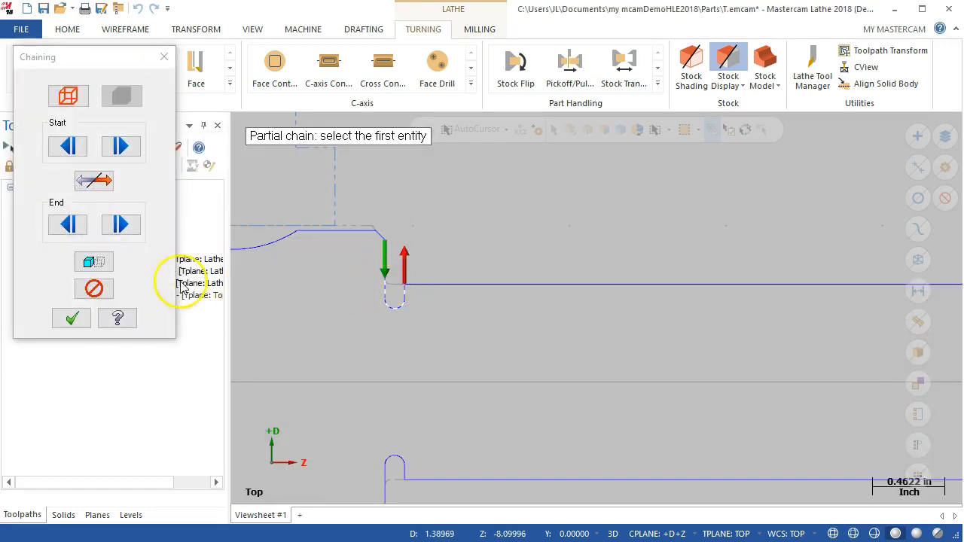
{"action": "left_click", "coordinate": [73, 319]}
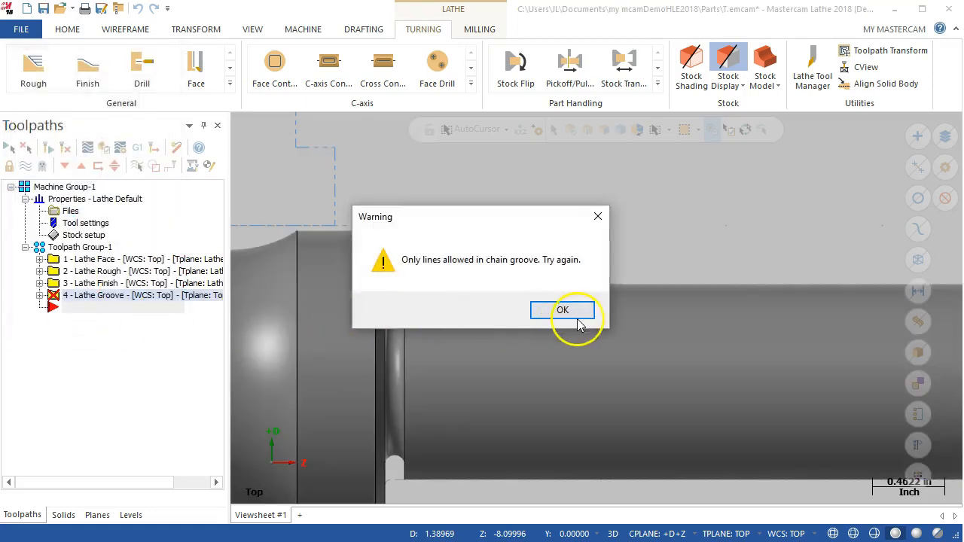
{"action": "left_click", "coordinate": [563, 311]}
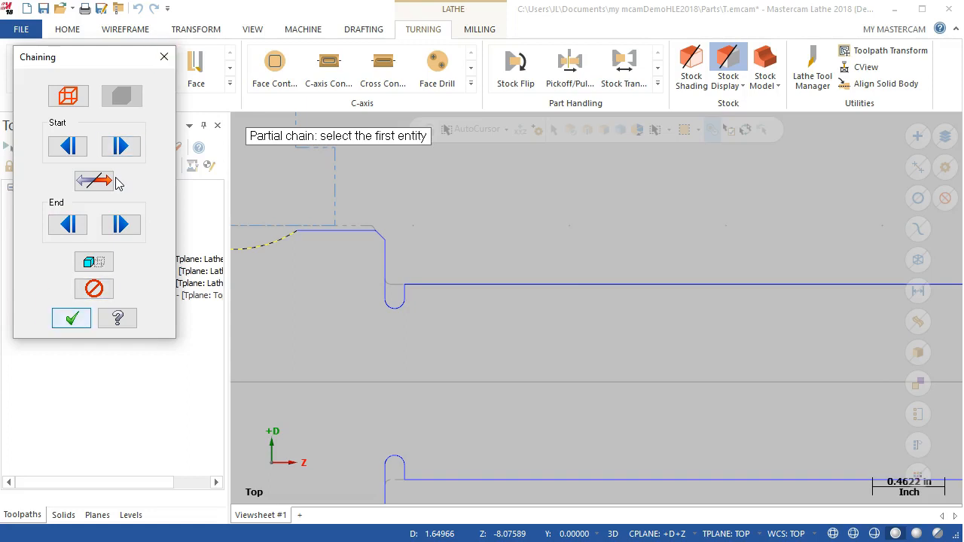
{"action": "left_click", "coordinate": [163, 56]}
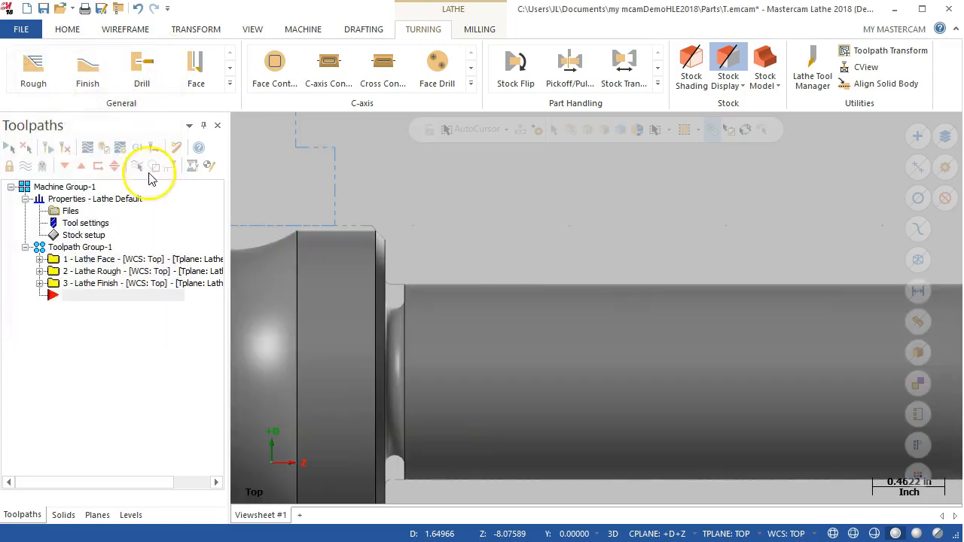
{"action": "right_click", "coordinate": [49, 295]}
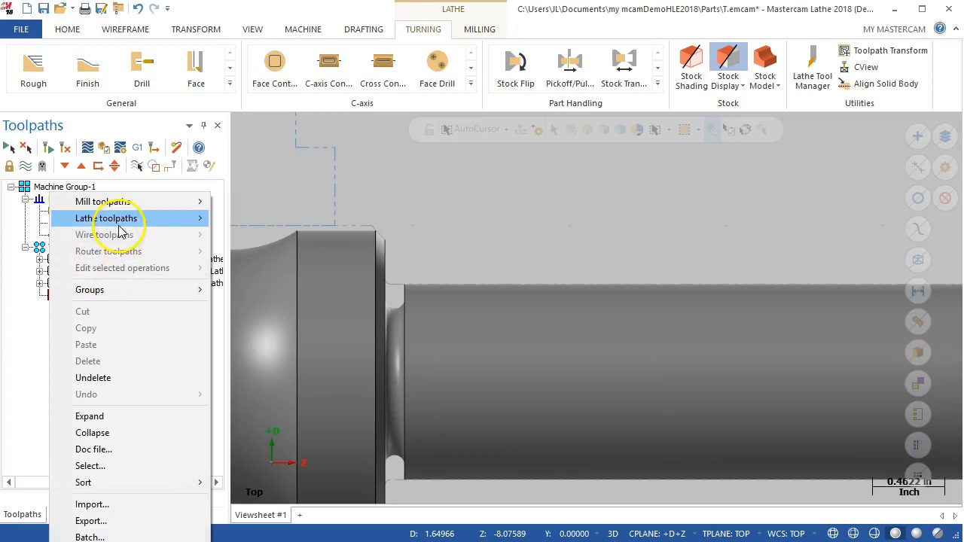
{"action": "mouse_move", "coordinate": [147, 219]}
{"action": "left_click", "coordinate": [247, 268]}
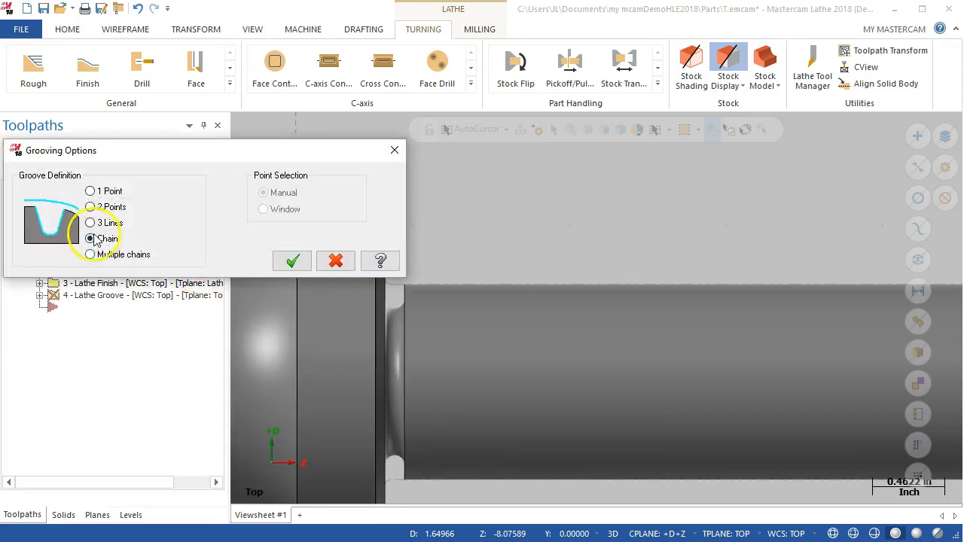
{"action": "left_click", "coordinate": [92, 192]}
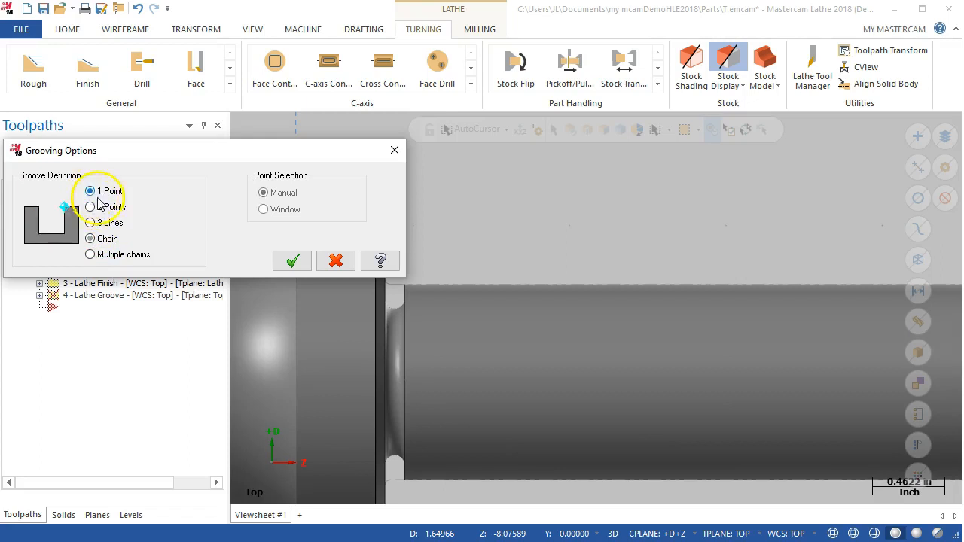
{"action": "left_click", "coordinate": [294, 261]}
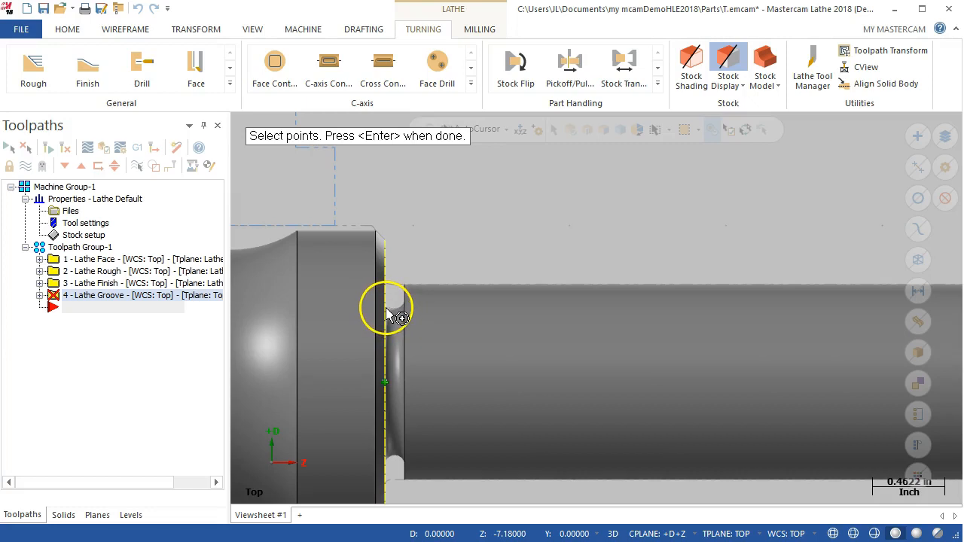
{"action": "left_click", "coordinate": [392, 314]}
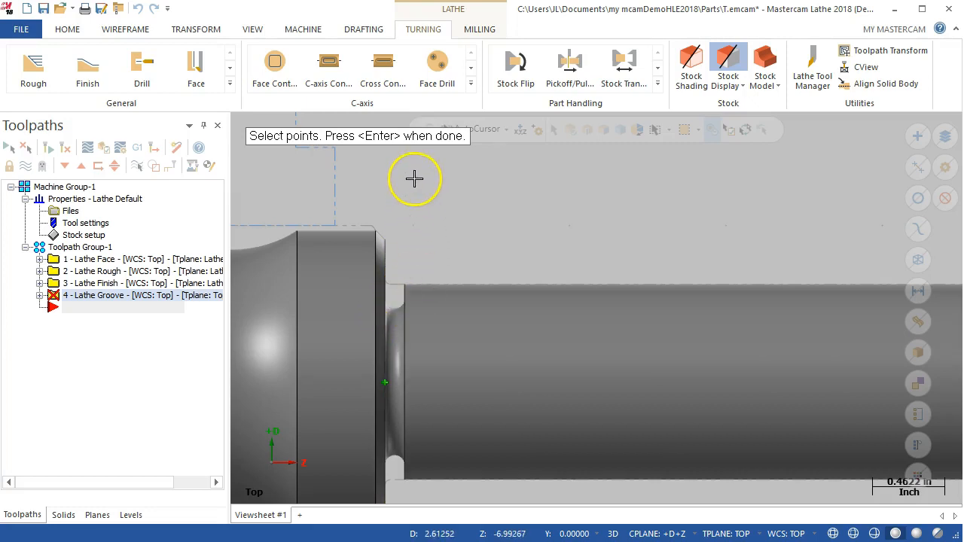
{"action": "key", "text": "Escape"}
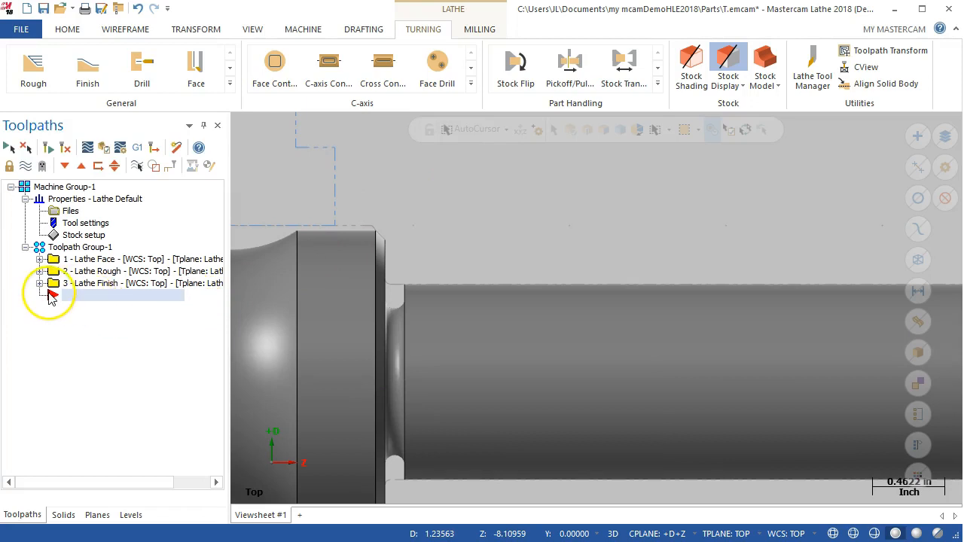
Start a lathe Groove toolpath after the Finish operation, using the Multiple chains groove definition.
{"action": "right_click", "coordinate": [51, 296]}
{"action": "mouse_move", "coordinate": [90, 217]}
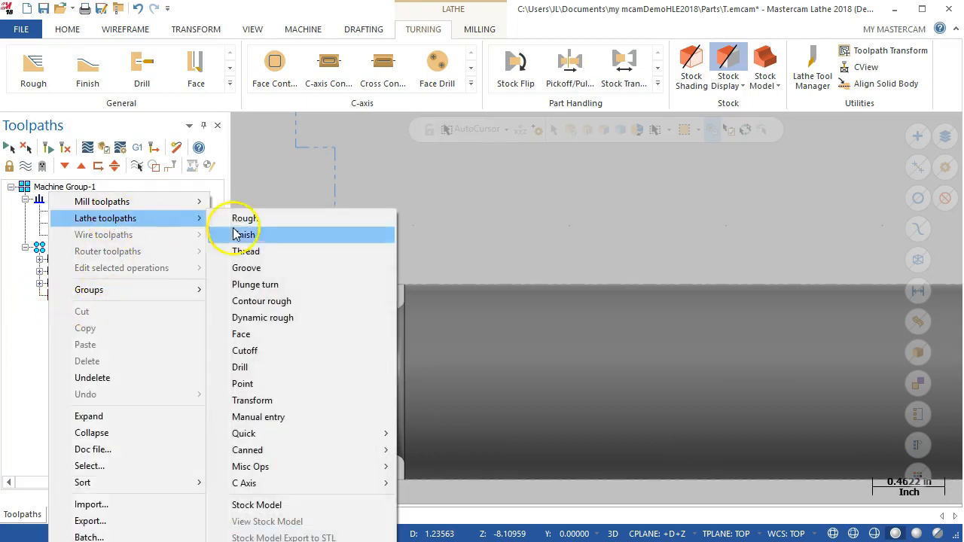
{"action": "left_click", "coordinate": [246, 268]}
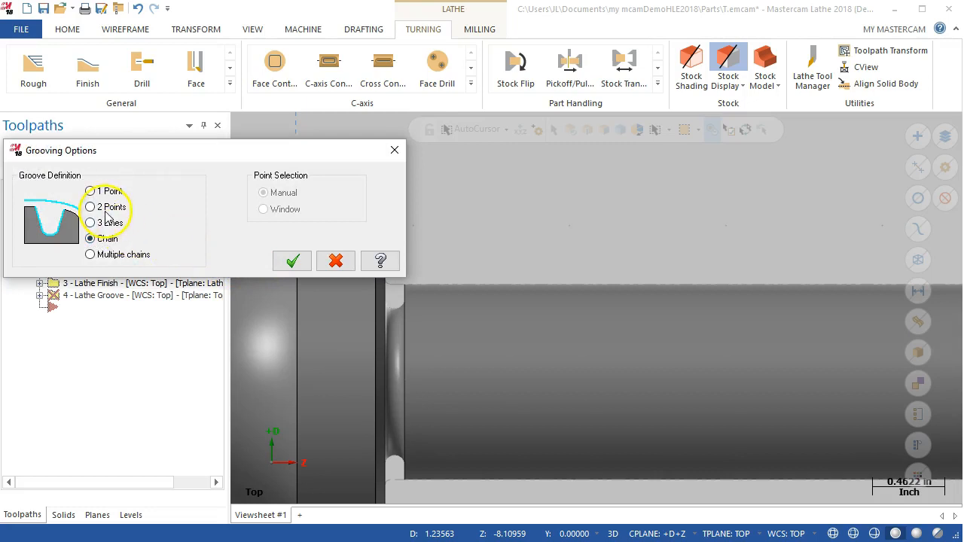
{"action": "left_click", "coordinate": [95, 255]}
{"action": "left_click", "coordinate": [290, 263]}
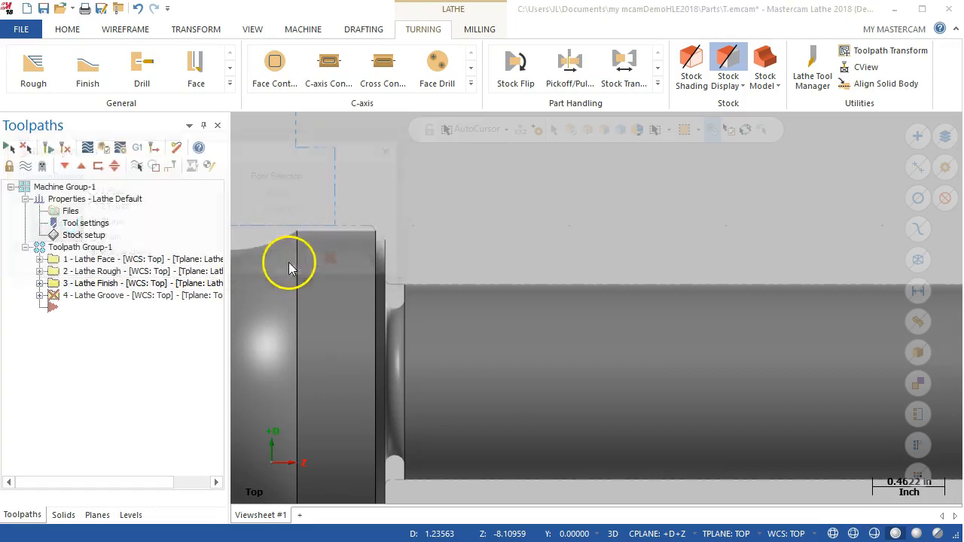
Chain the relief groove from the collar's vertical face, reverse the chain to run down into the groove, and accept it.
{"action": "scroll", "coordinate": [369, 305], "scroll_direction": "up", "scroll_amount": 3}
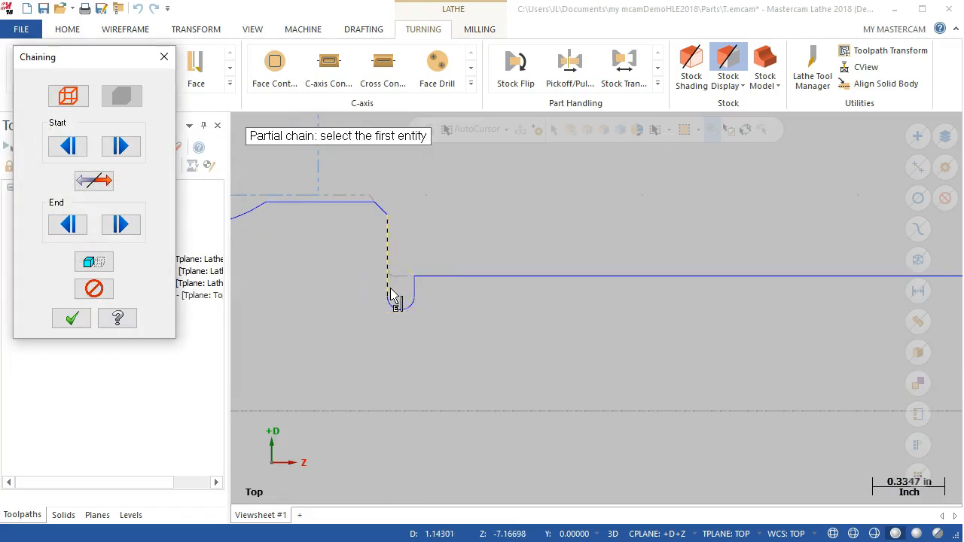
{"action": "left_click", "coordinate": [399, 307]}
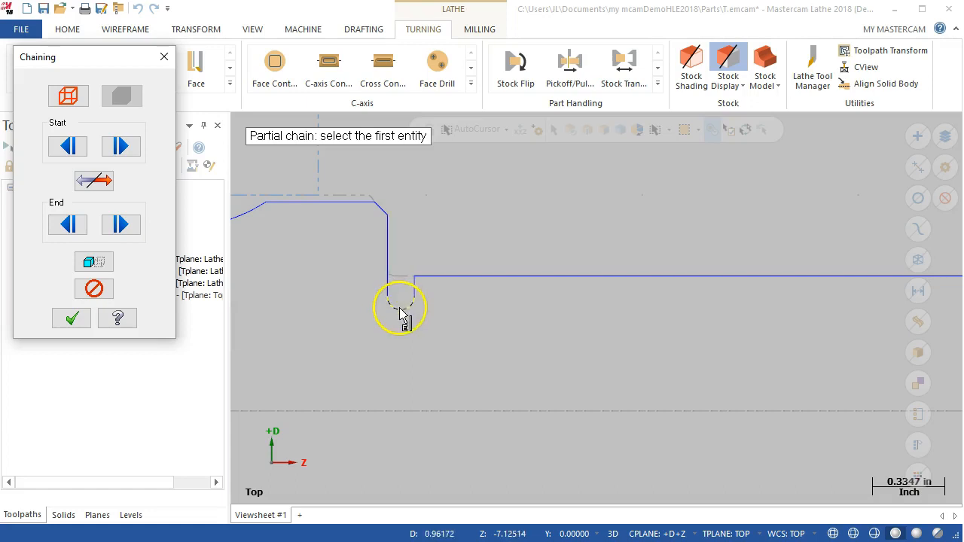
{"action": "left_click", "coordinate": [391, 296]}
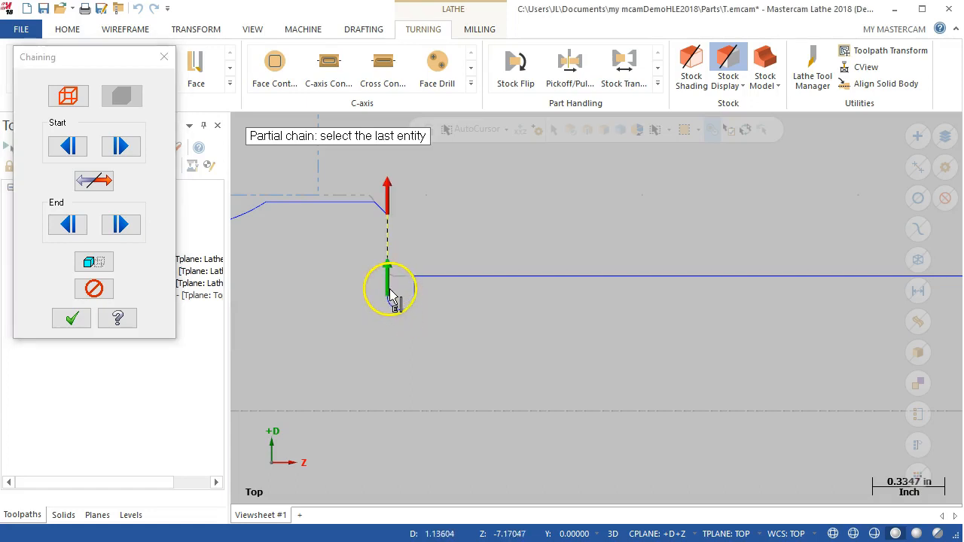
{"action": "left_click", "coordinate": [95, 182]}
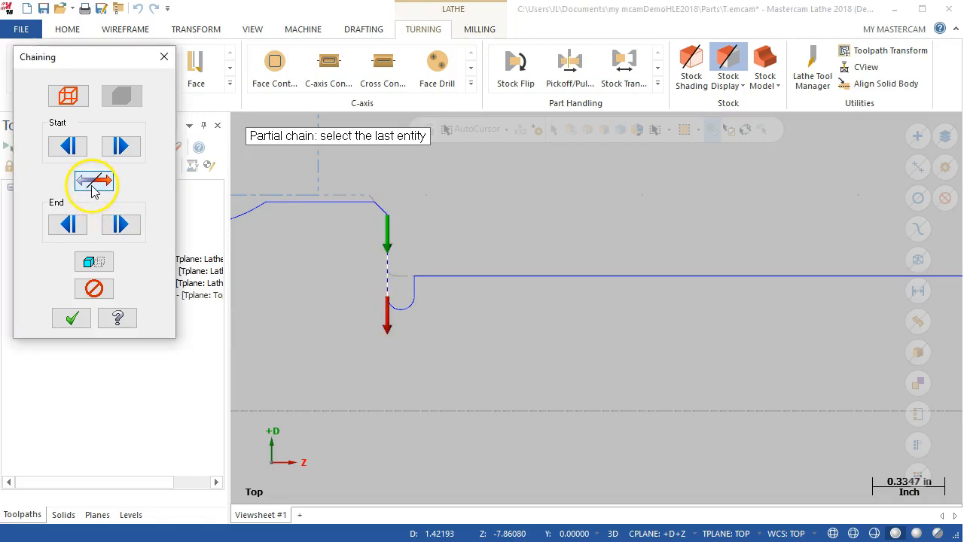
{"action": "left_click", "coordinate": [72, 320]}
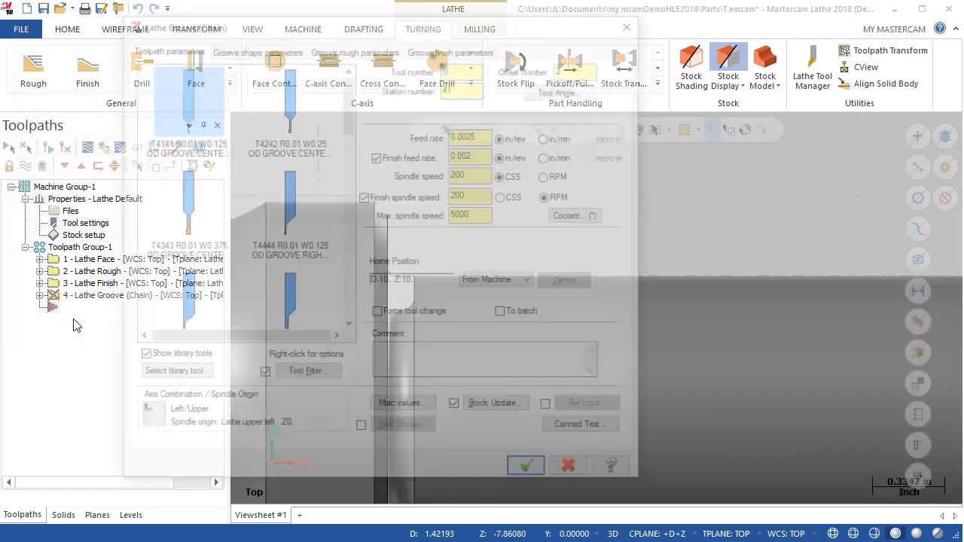
Select the T4444 R0.01 W0.125 OD GROOVE RIGHT - NARROW tool for the groove operation.
{"action": "left_click_drag", "start_coordinate": [344, 108], "coordinate": [348, 134]}
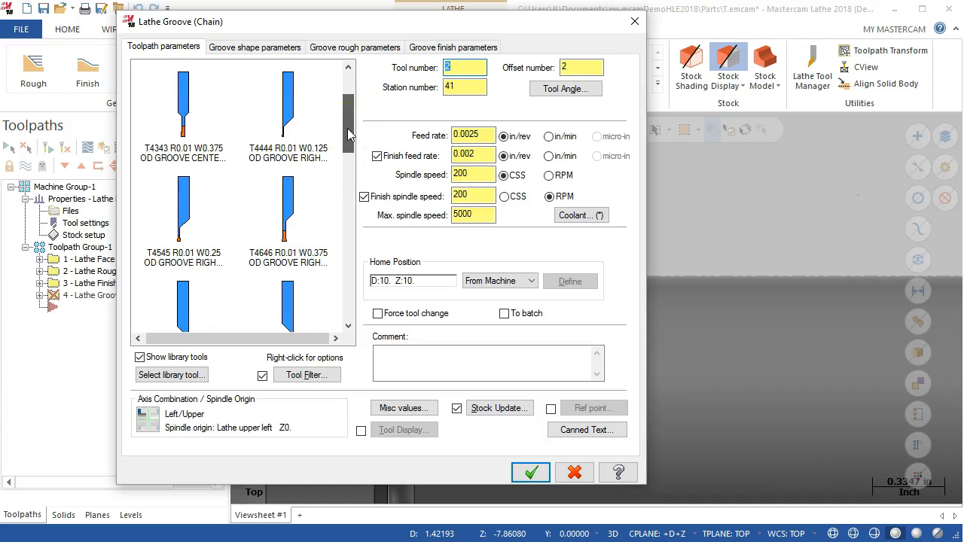
{"action": "left_click", "coordinate": [287, 111]}
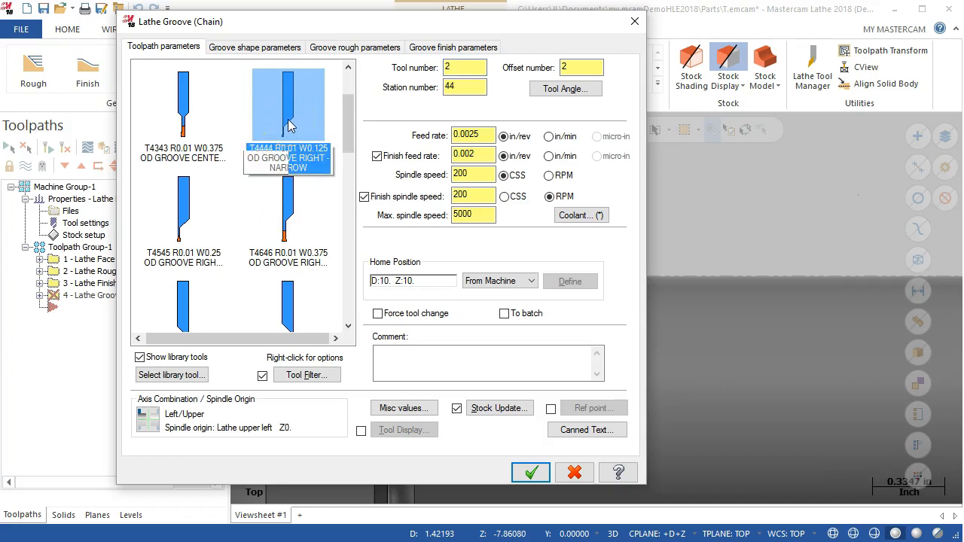
{"action": "mouse_move", "coordinate": [290, 126]}
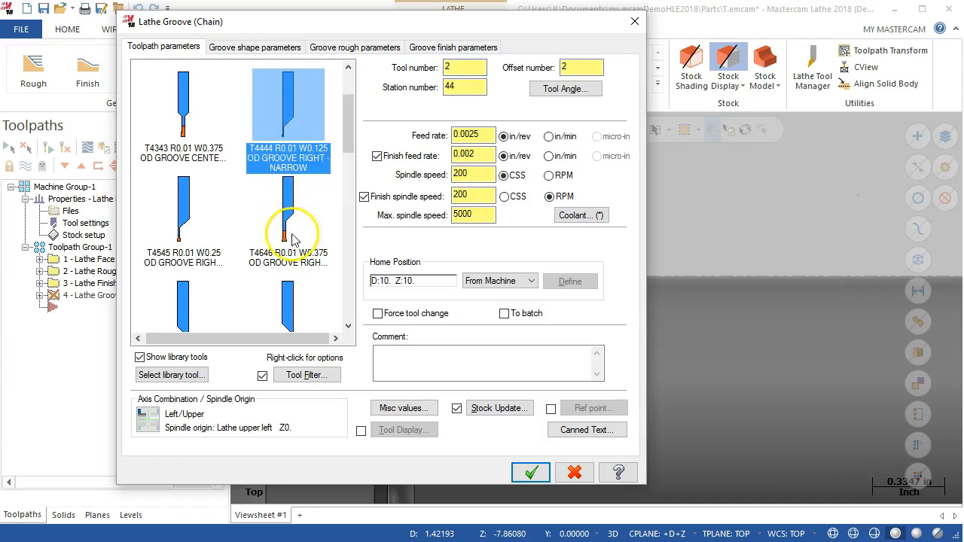
{"action": "mouse_move", "coordinate": [293, 239]}
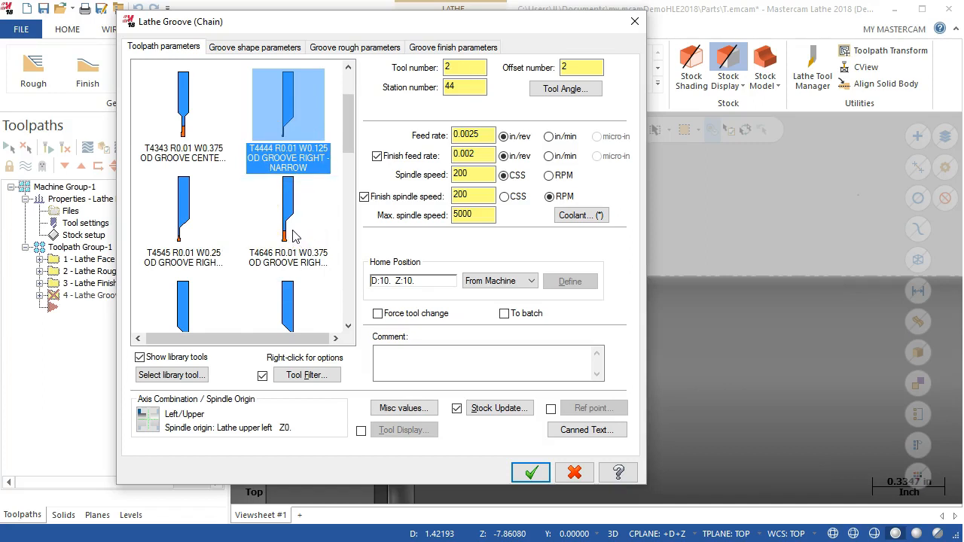
{"action": "left_click", "coordinate": [340, 128]}
{"action": "left_click_drag", "start_coordinate": [348, 125], "coordinate": [349, 105]}
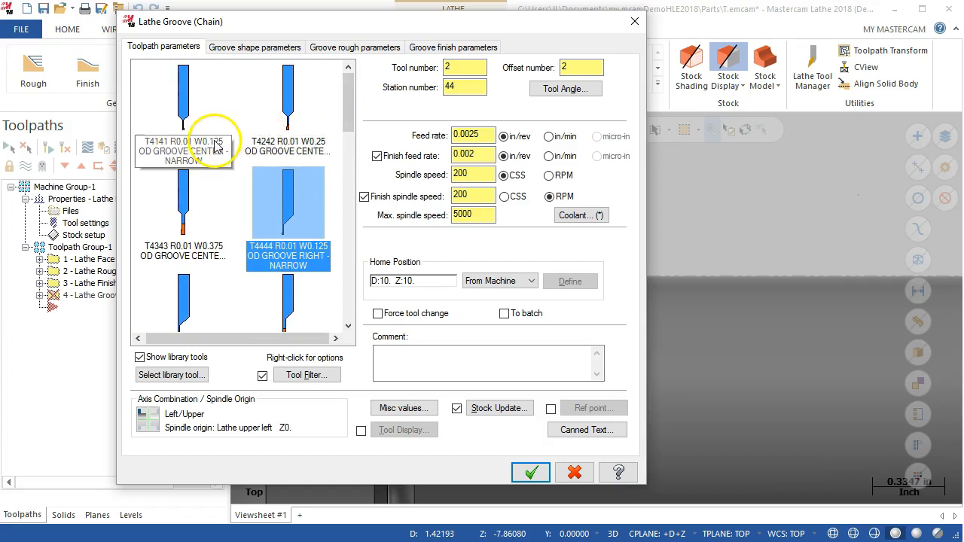
Open the definition of tool T4444 and change its insert style to Double End (Radius).
{"action": "double_click", "coordinate": [269, 216]}
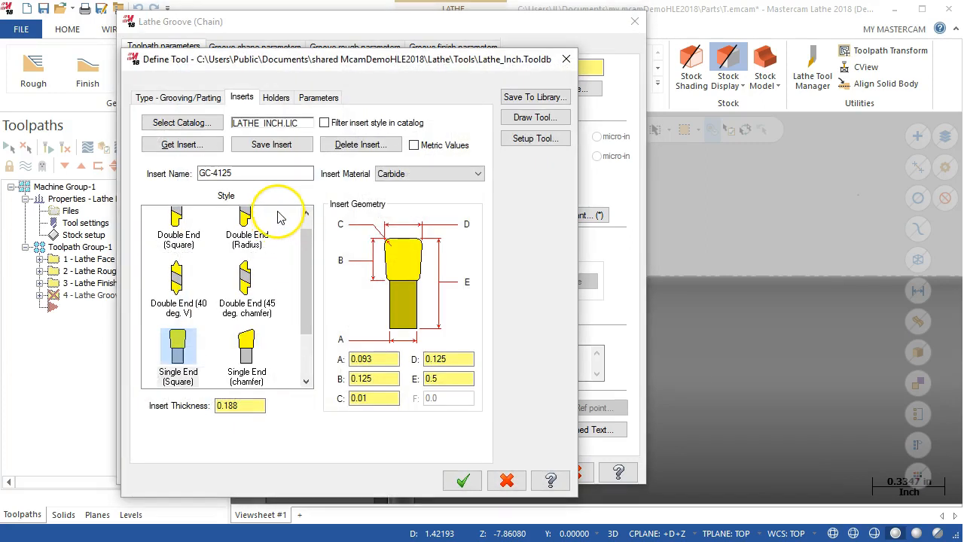
{"action": "scroll", "coordinate": [308, 279], "scroll_direction": "up", "scroll_amount": 2}
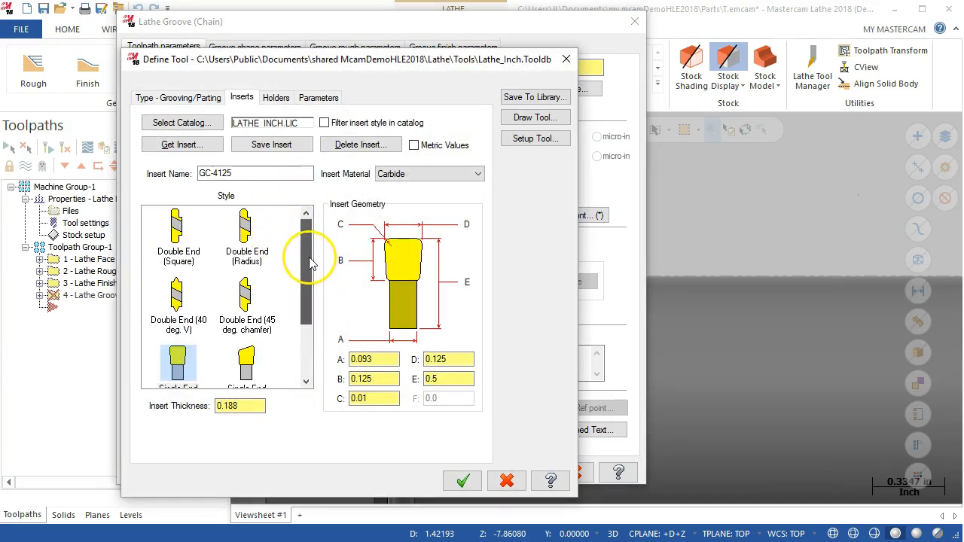
{"action": "left_click", "coordinate": [246, 226]}
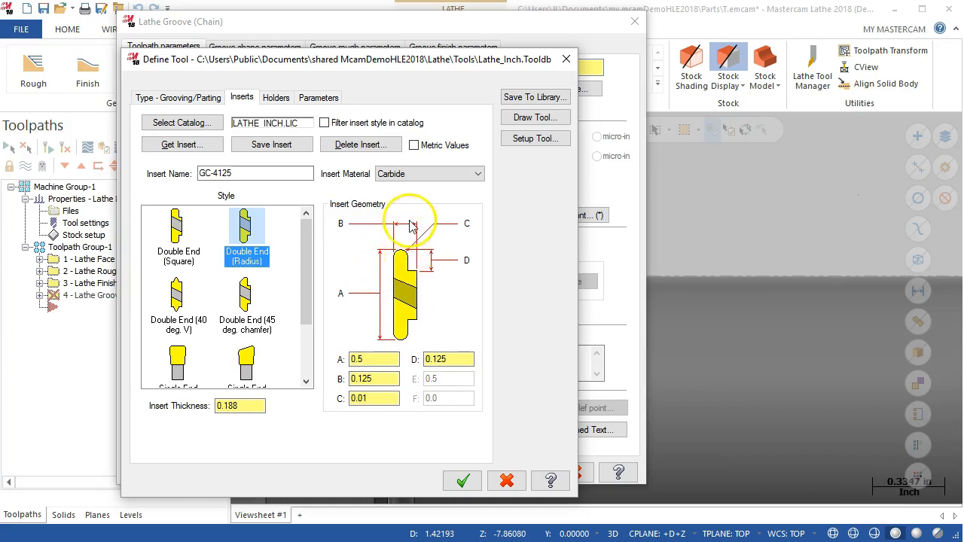
Review the tool's holder, default cutting and grooving parameters, and accept the tool definition.
{"action": "left_click", "coordinate": [192, 98]}
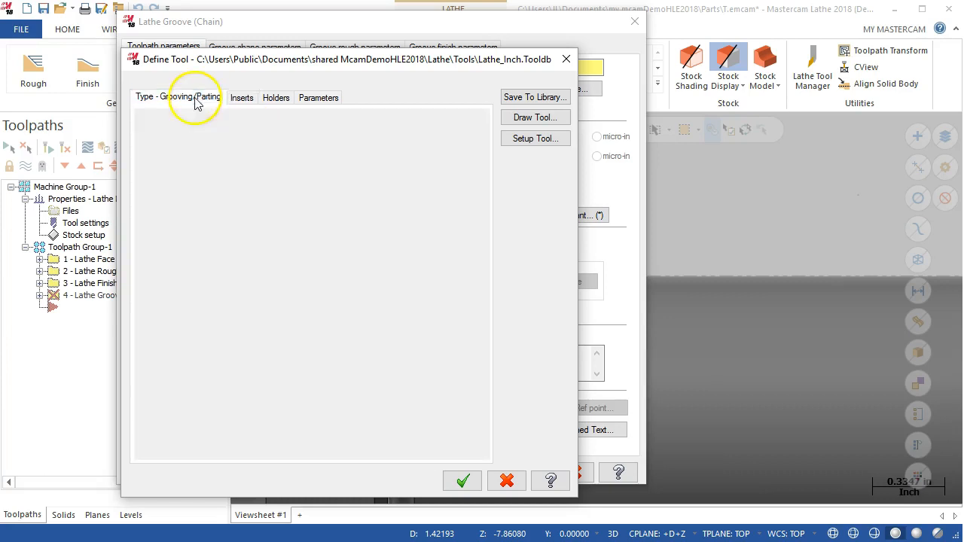
{"action": "left_click", "coordinate": [240, 100]}
{"action": "left_click", "coordinate": [275, 99]}
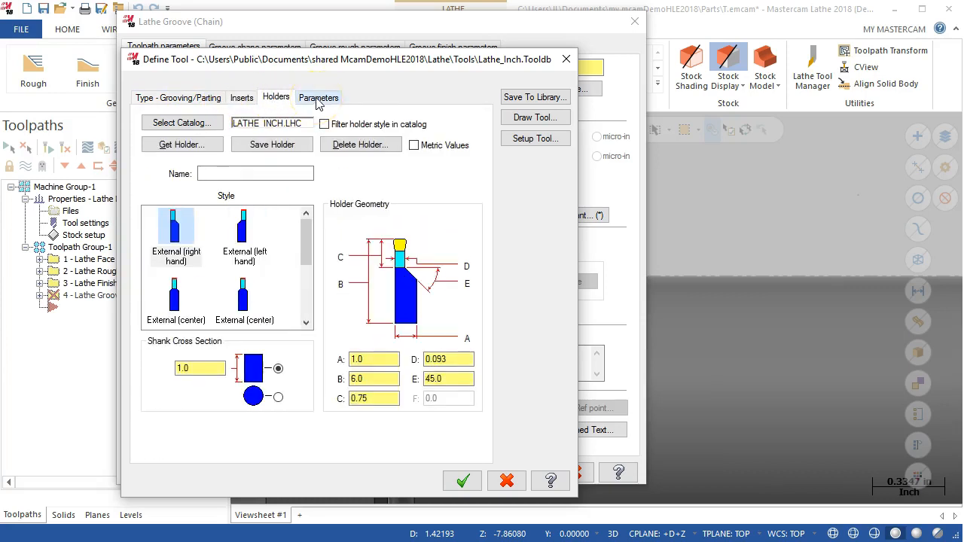
{"action": "left_click", "coordinate": [318, 100]}
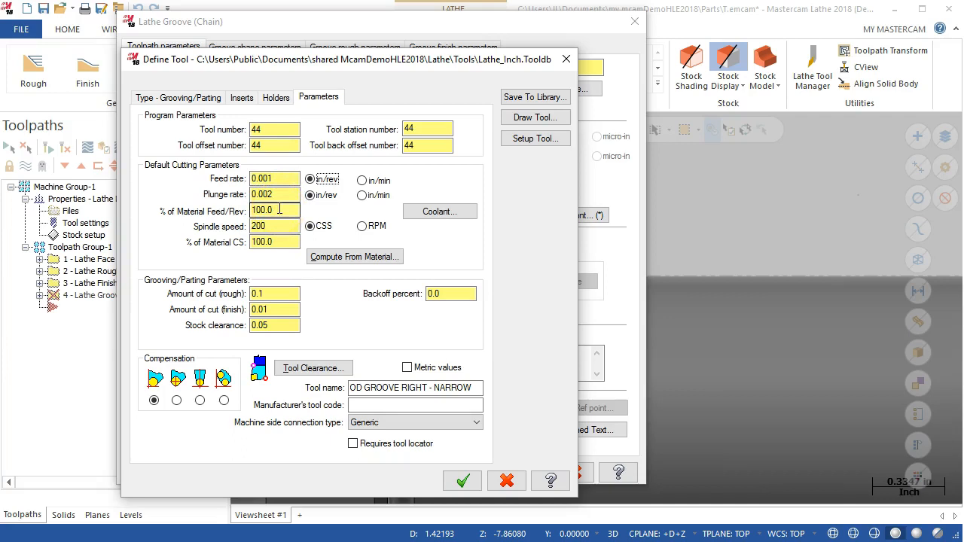
{"action": "left_click", "coordinate": [276, 293]}
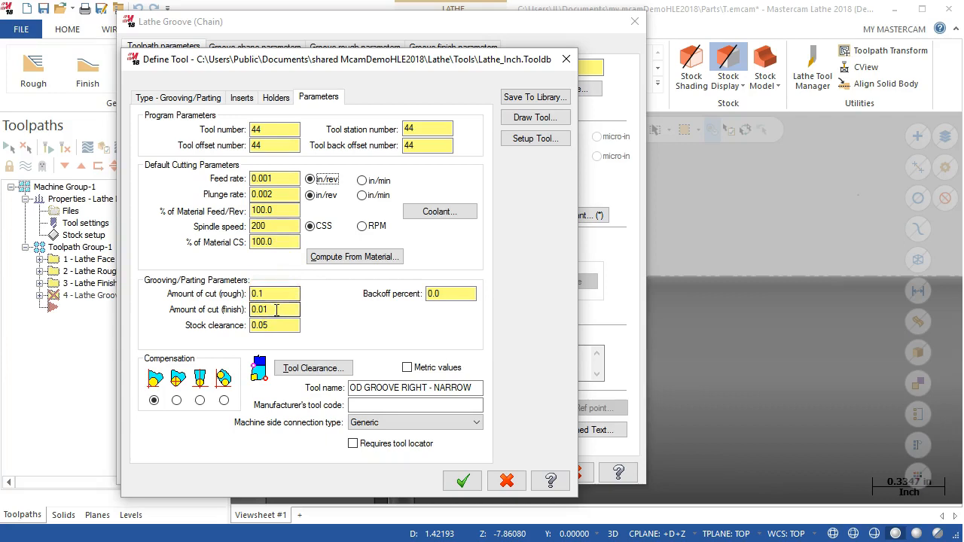
{"action": "left_click", "coordinate": [271, 309]}
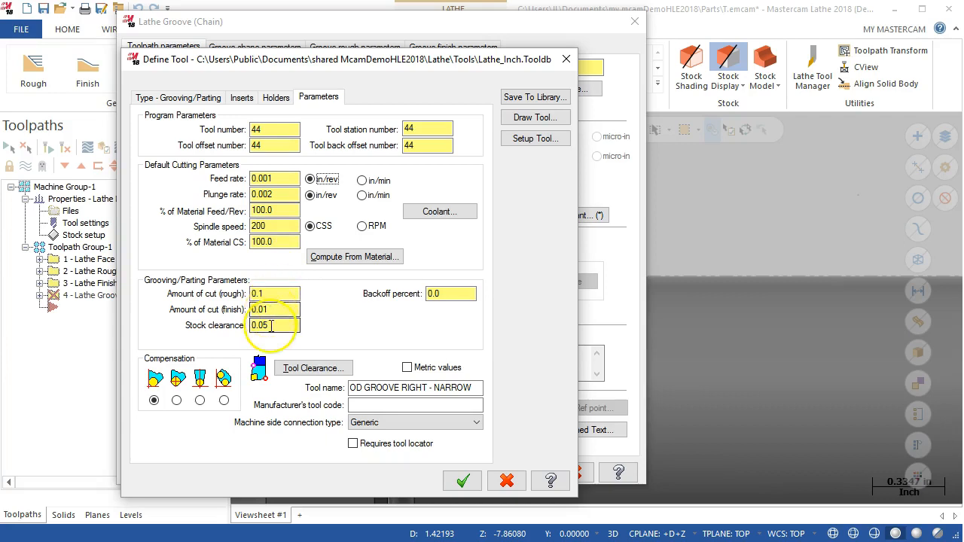
{"action": "left_click", "coordinate": [460, 481]}
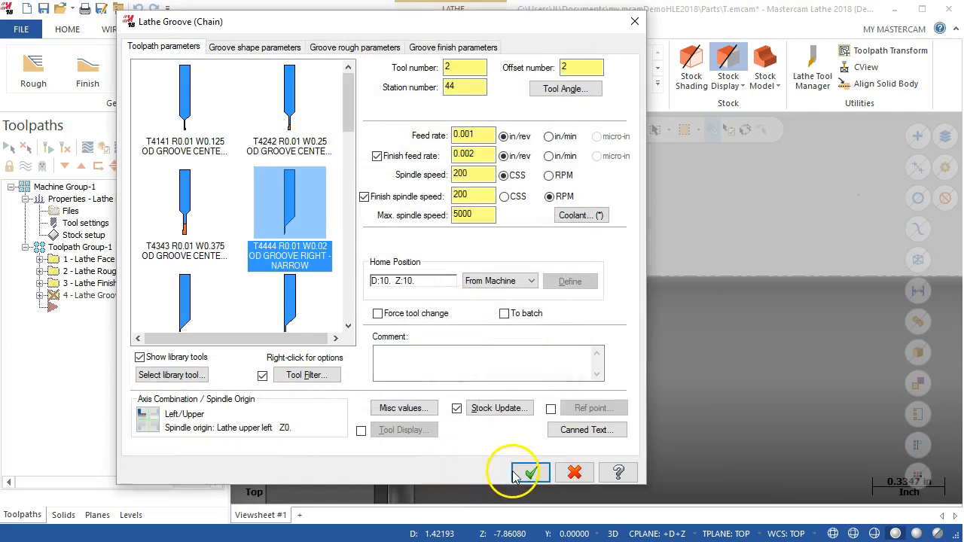
Disable the finish pass of the groove operation, leaving only its roughing enabled.
{"action": "left_click", "coordinate": [259, 47]}
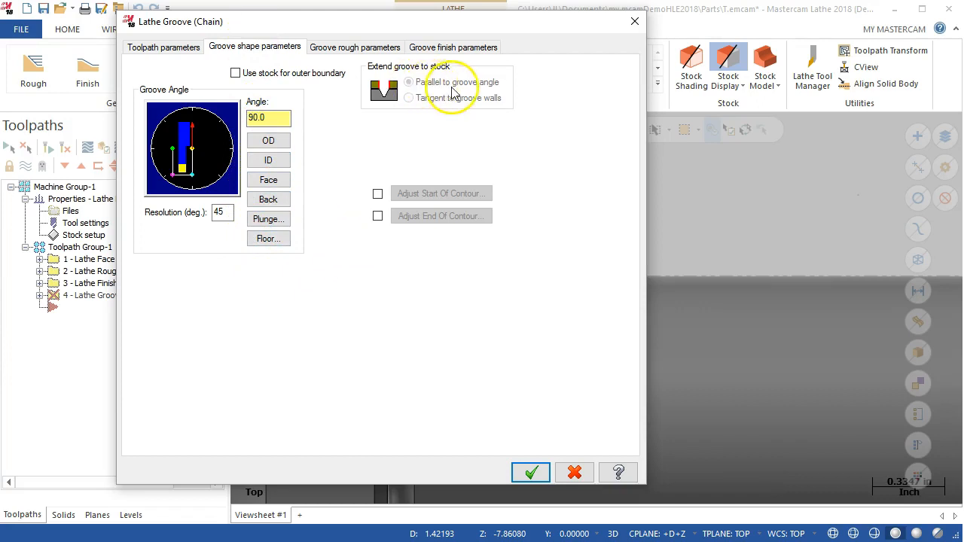
{"action": "left_click", "coordinate": [334, 47]}
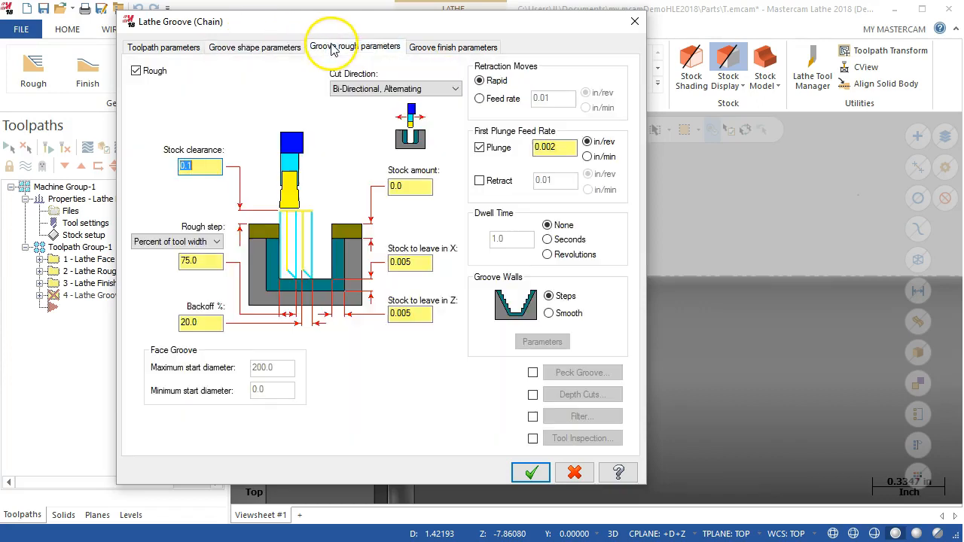
{"action": "left_click", "coordinate": [135, 70]}
{"action": "left_click", "coordinate": [436, 48]}
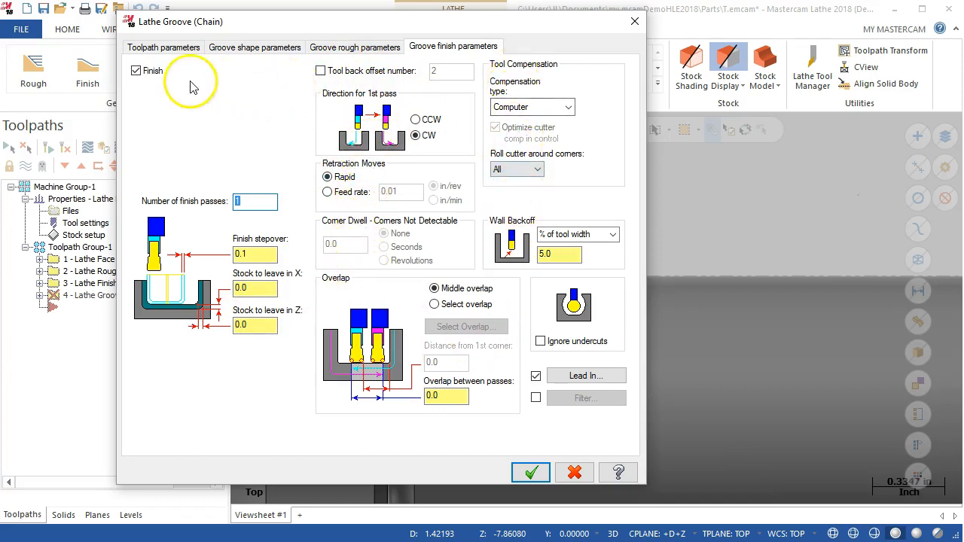
{"action": "left_click", "coordinate": [137, 71]}
{"action": "left_click", "coordinate": [336, 48]}
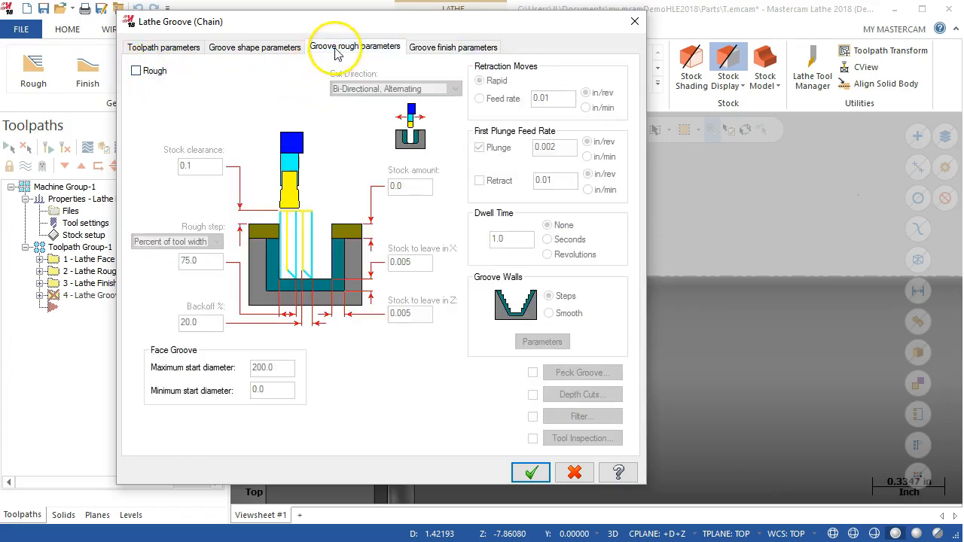
{"action": "left_click", "coordinate": [136, 71]}
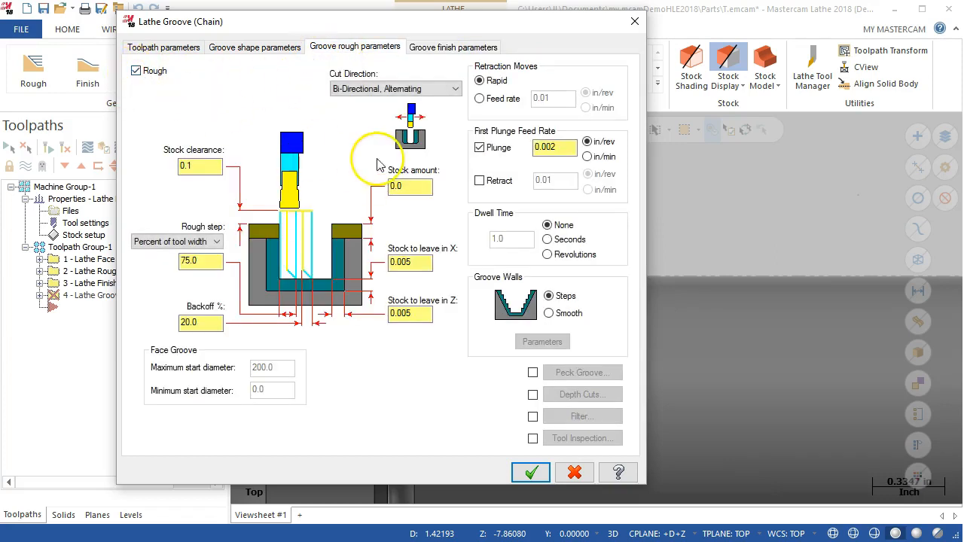
Set the groove's rough stock to leave in X and Z to 0.0, enable pecking at depth .03, and accept the operation.
{"action": "left_click", "coordinate": [532, 372]}
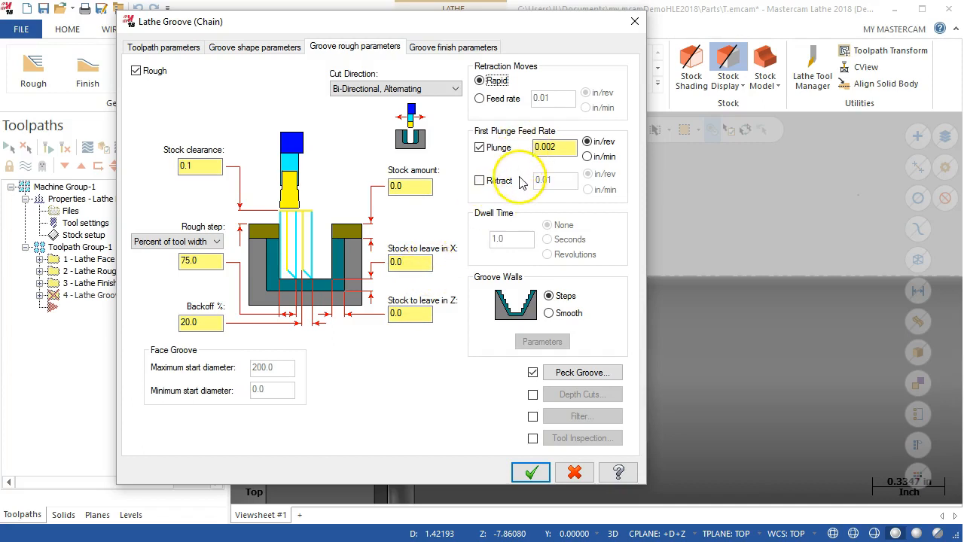
{"action": "left_click", "coordinate": [558, 372]}
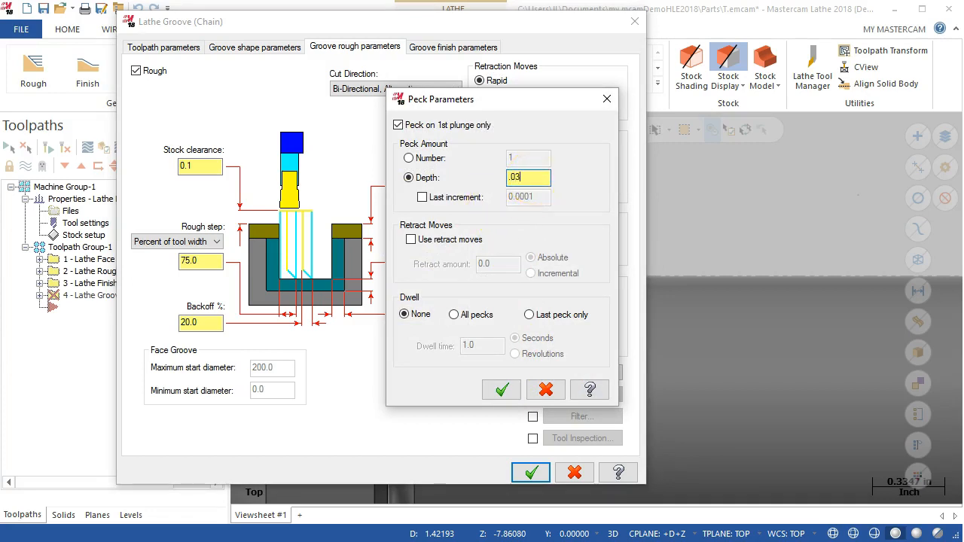
{"action": "left_click", "coordinate": [502, 390]}
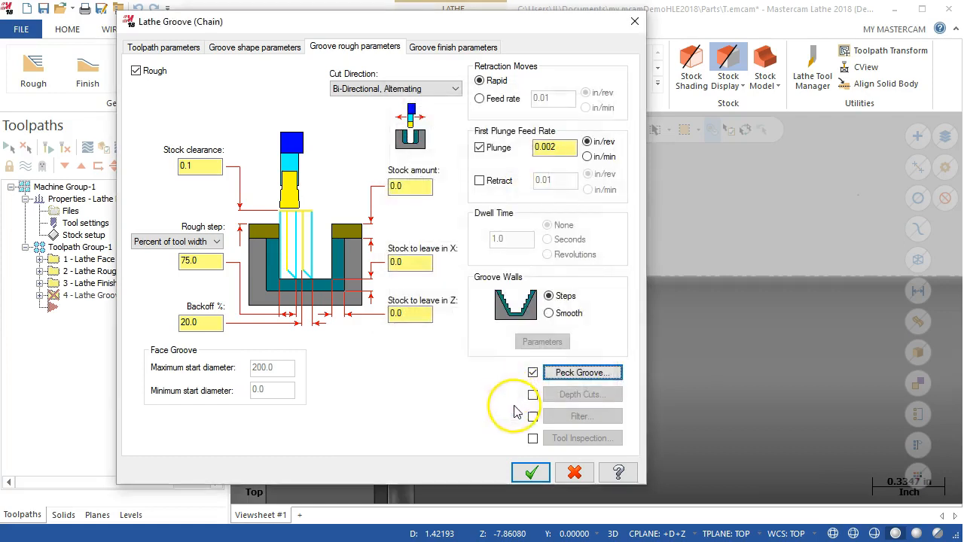
{"action": "left_click", "coordinate": [528, 471]}
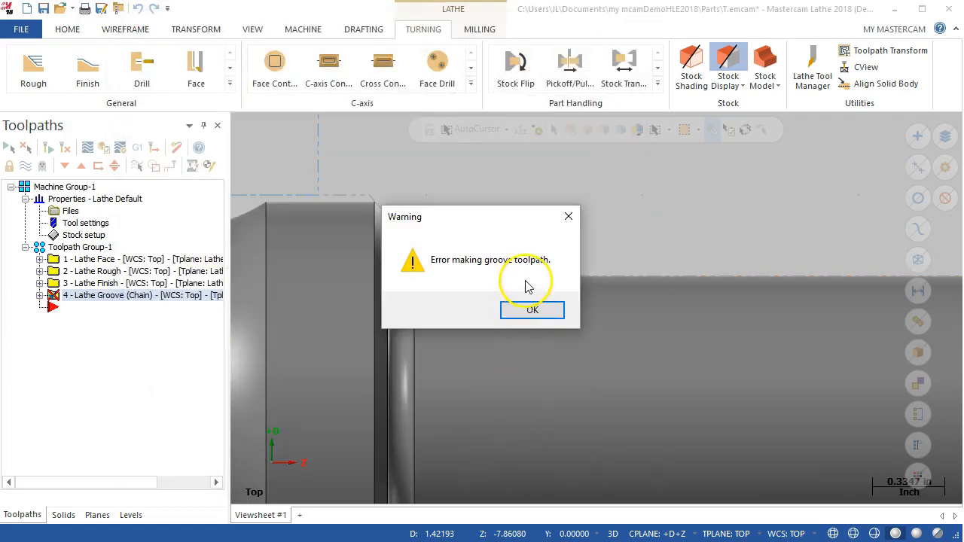
{"action": "left_click", "coordinate": [525, 309]}
{"action": "left_click", "coordinate": [518, 308]}
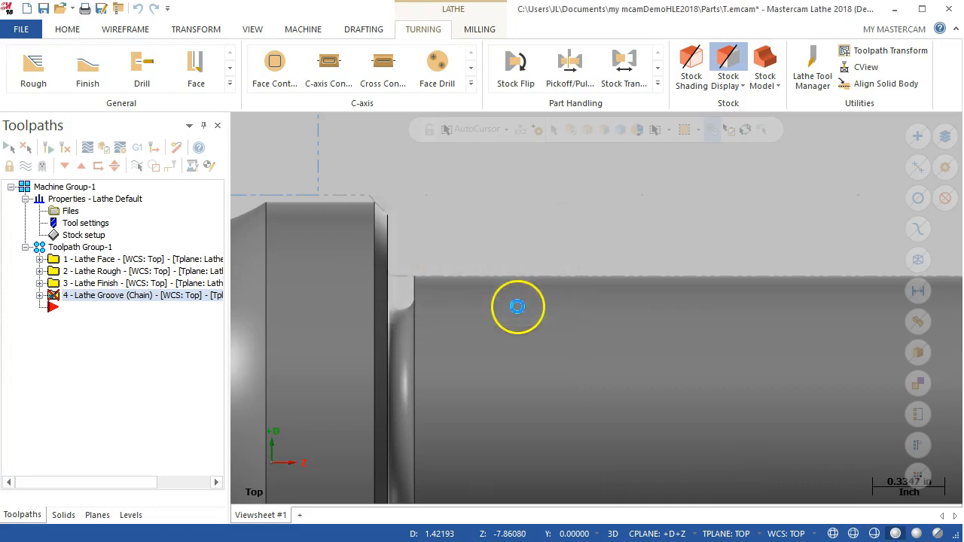
{"action": "left_click", "coordinate": [519, 311]}
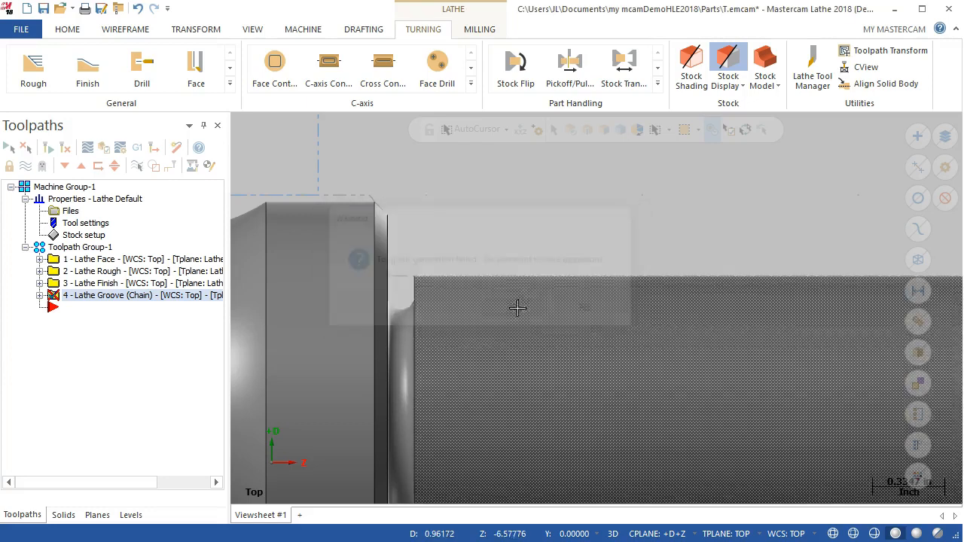
Change the groove operation's rough cut direction to Positive and regenerate its toolpath.
{"action": "left_click", "coordinate": [40, 295]}
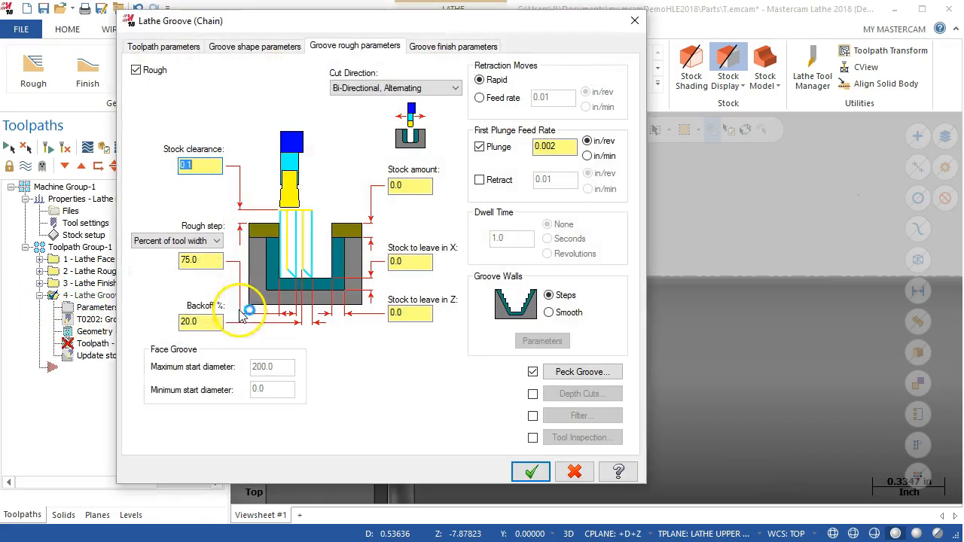
{"action": "left_click", "coordinate": [394, 88]}
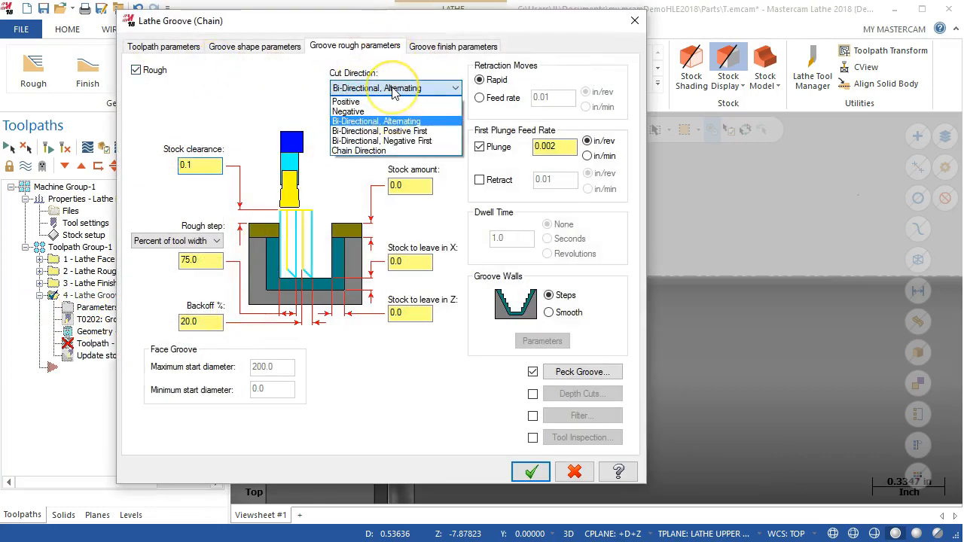
{"action": "left_click", "coordinate": [347, 101]}
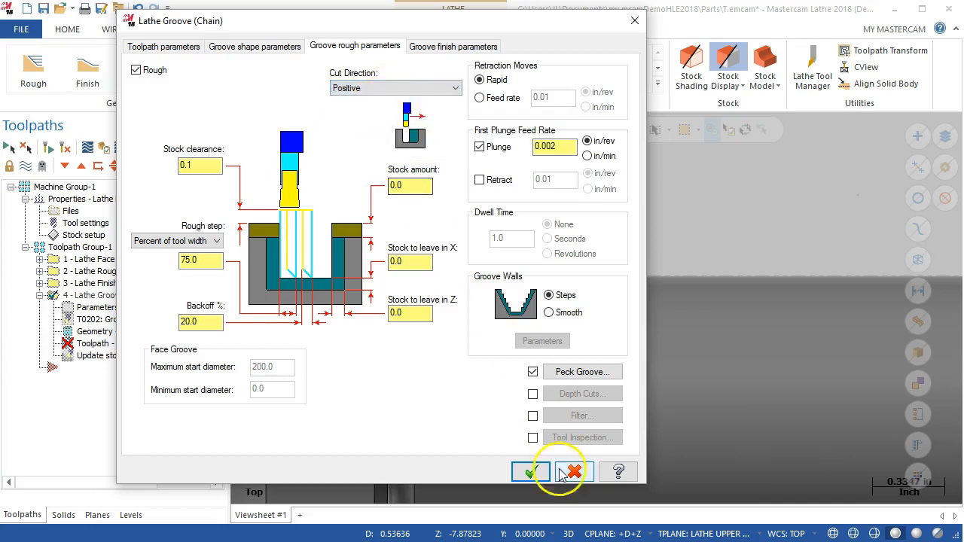
{"action": "left_click", "coordinate": [530, 472]}
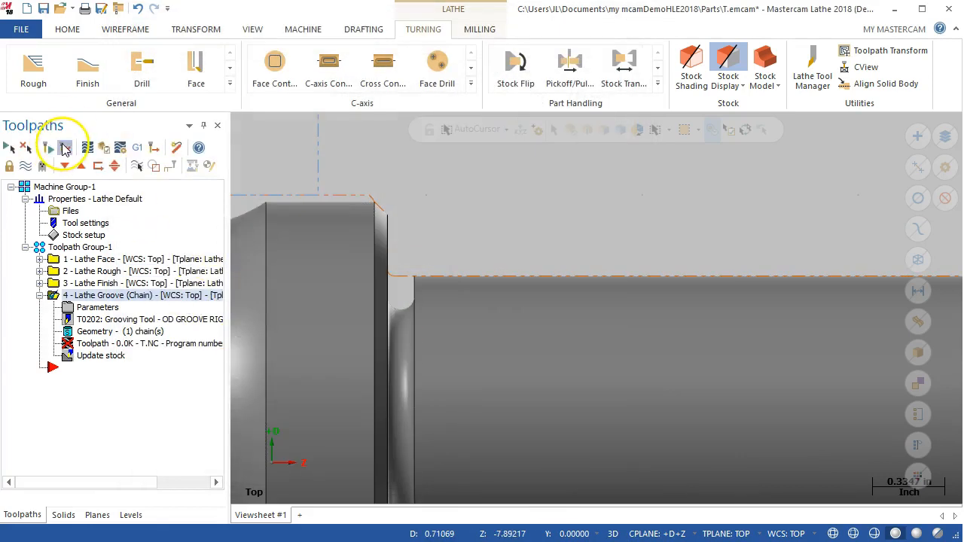
{"action": "left_click", "coordinate": [530, 310]}
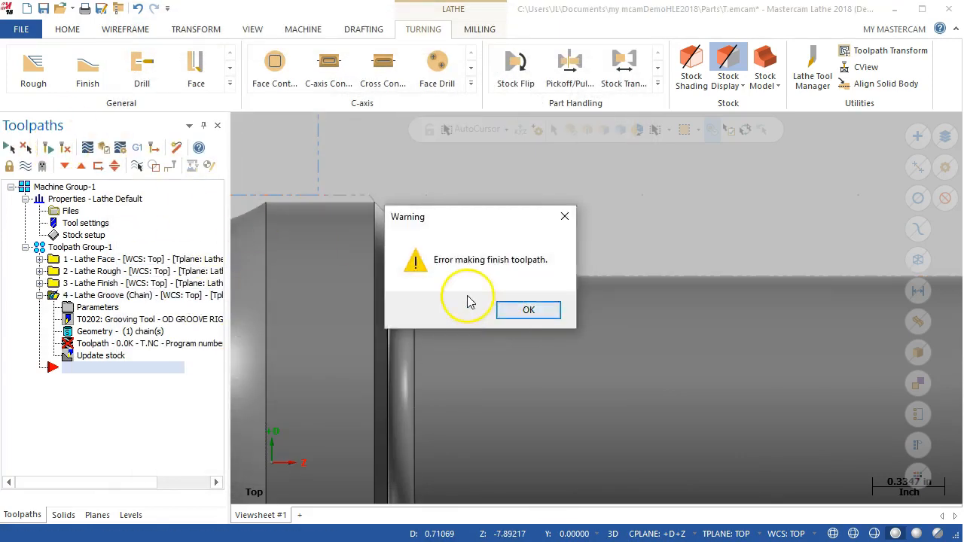
{"action": "left_click", "coordinate": [530, 309]}
{"action": "left_click", "coordinate": [581, 317]}
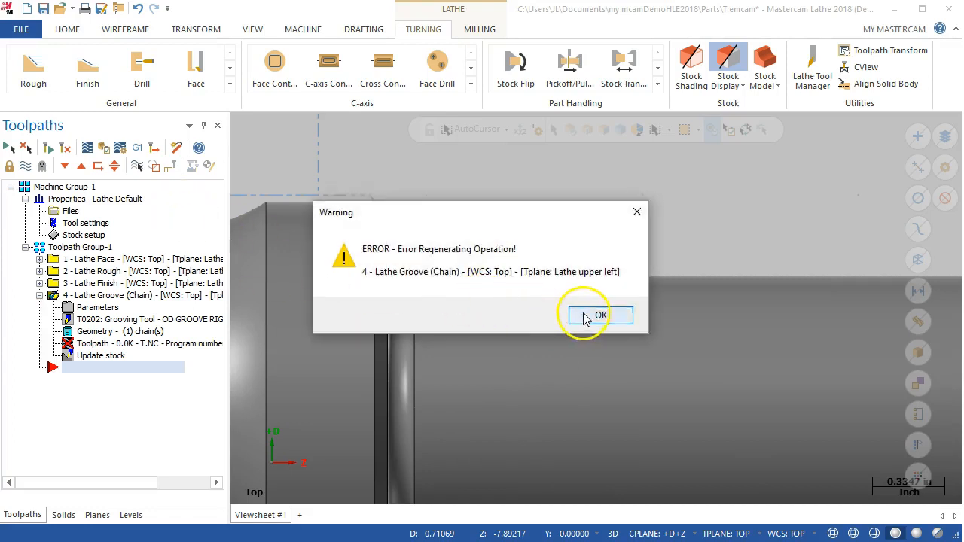
Enable the groove's finish pass, check the first and second pass lead-ins, and regenerate the toolpath.
{"action": "left_click", "coordinate": [97, 307]}
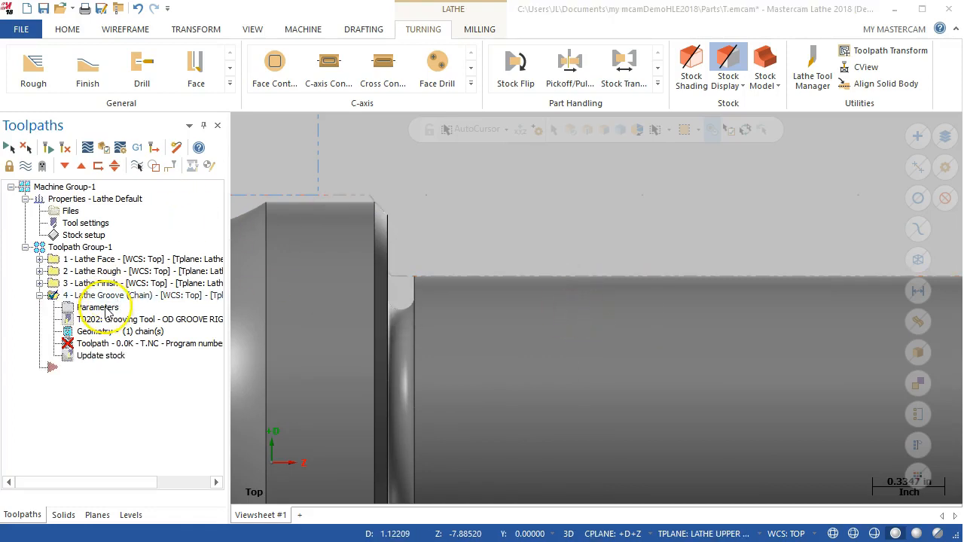
{"action": "left_click", "coordinate": [450, 46]}
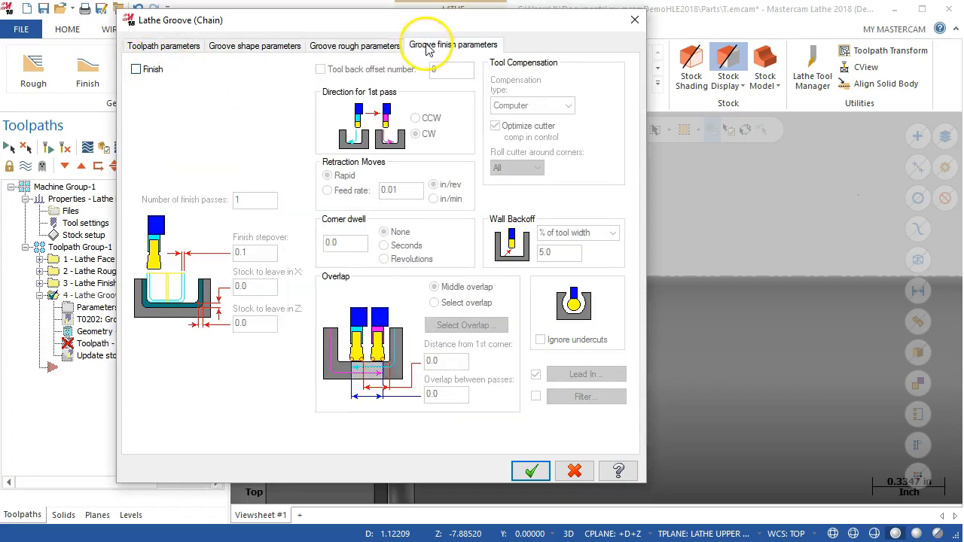
{"action": "left_click", "coordinate": [136, 69]}
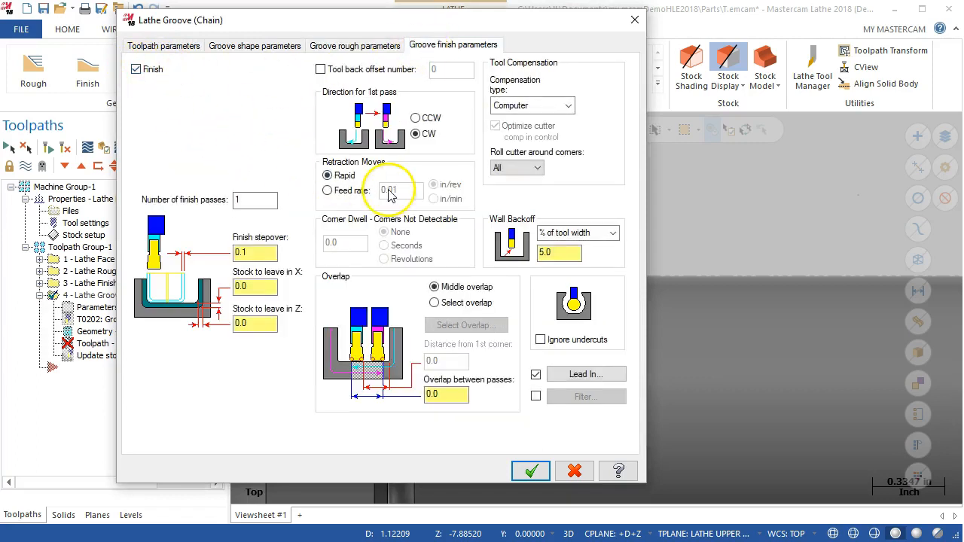
{"action": "left_click", "coordinate": [580, 375]}
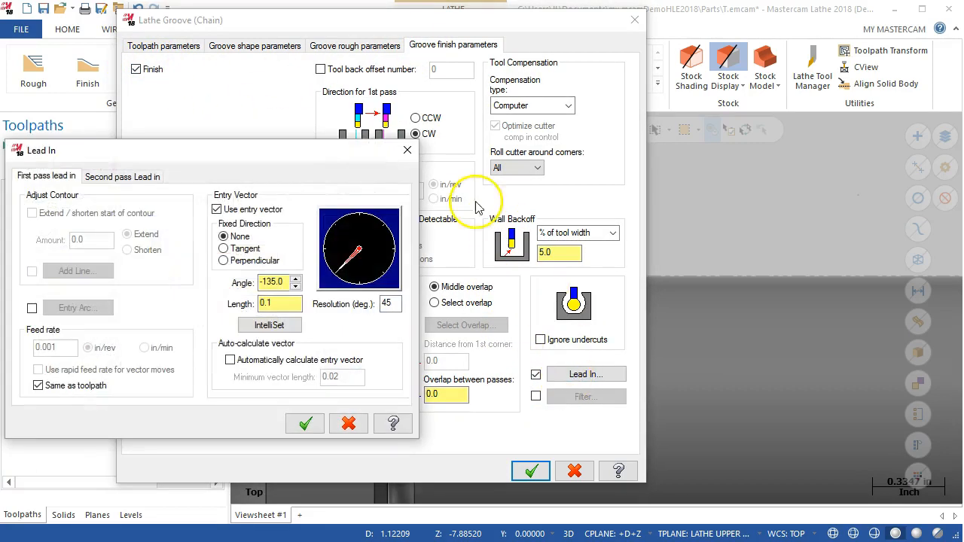
{"action": "left_click", "coordinate": [150, 178]}
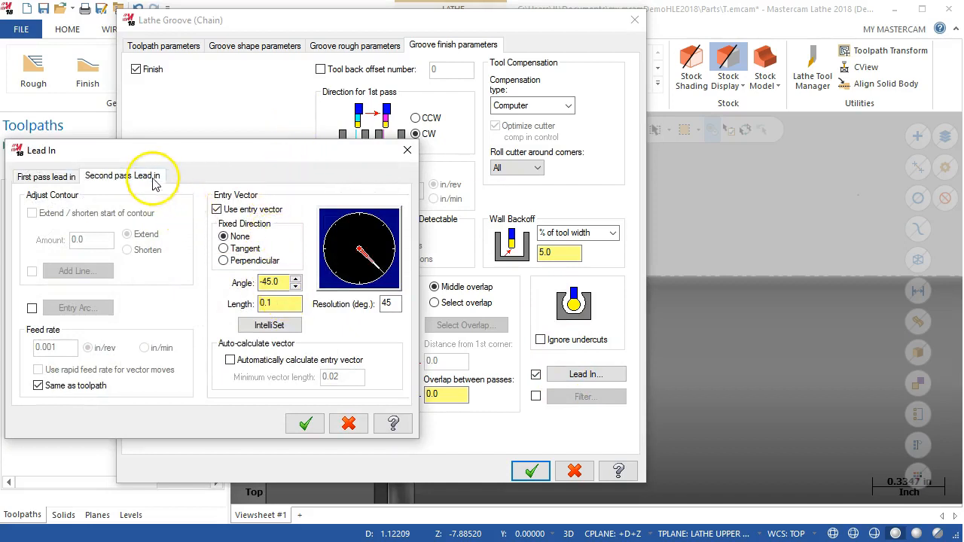
{"action": "left_click", "coordinate": [307, 424]}
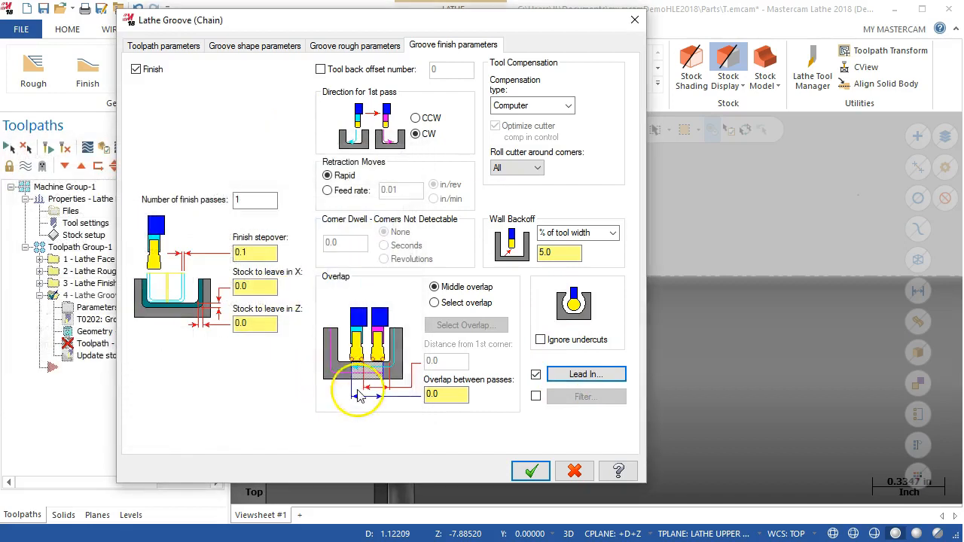
{"action": "left_click", "coordinate": [530, 471]}
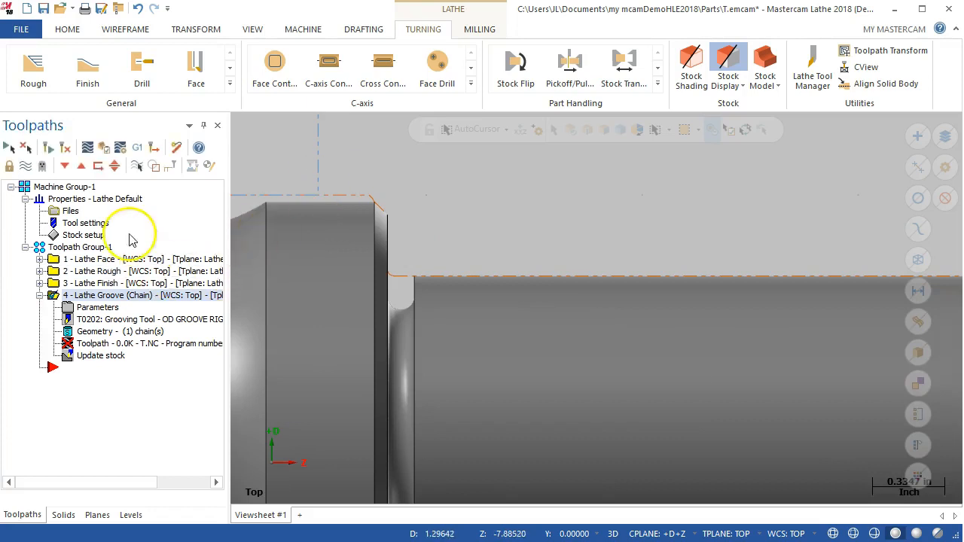
{"action": "left_click", "coordinate": [62, 143]}
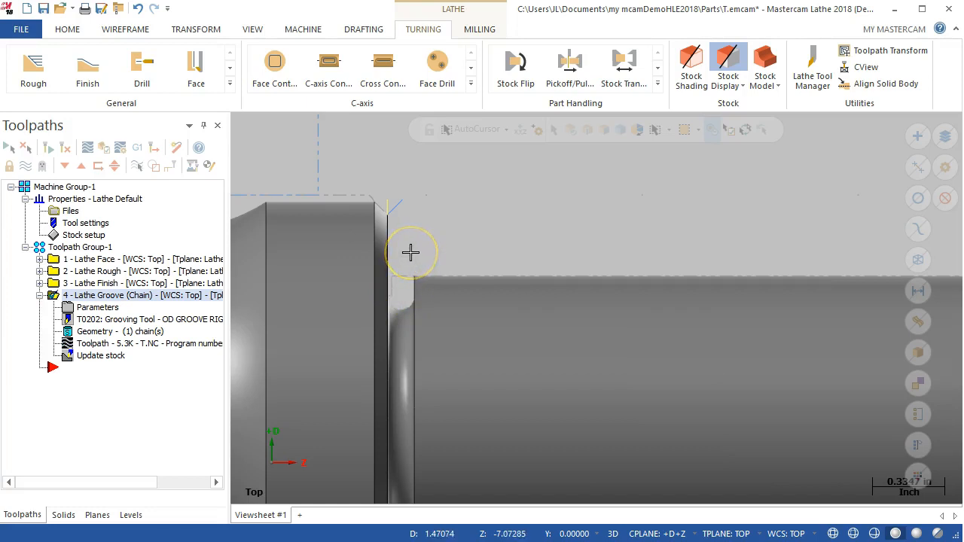
Collapse the groove operation and add a lathe Thread toolpath after it.
{"action": "scroll", "coordinate": [409, 252], "scroll_direction": "down", "scroll_amount": 5}
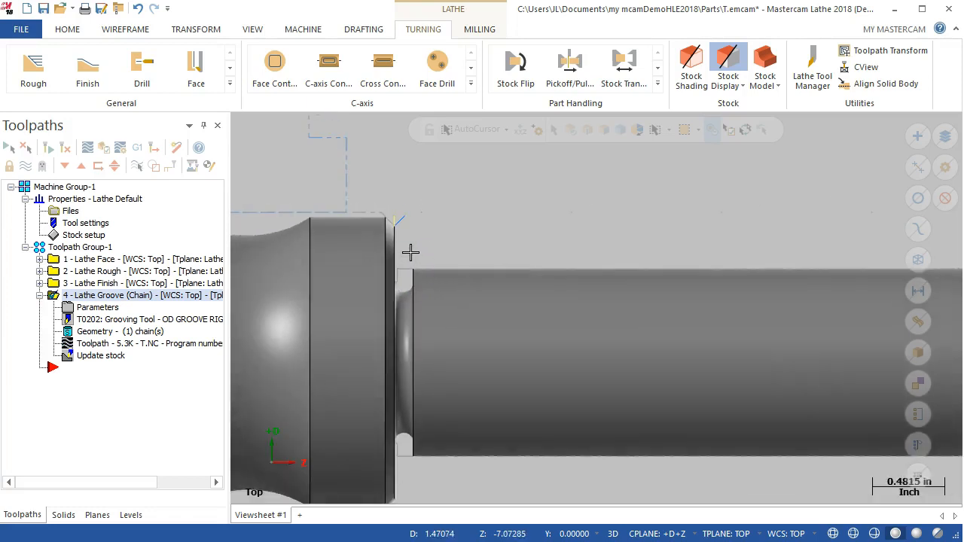
{"action": "scroll", "coordinate": [414, 299], "scroll_direction": "down", "scroll_amount": 3}
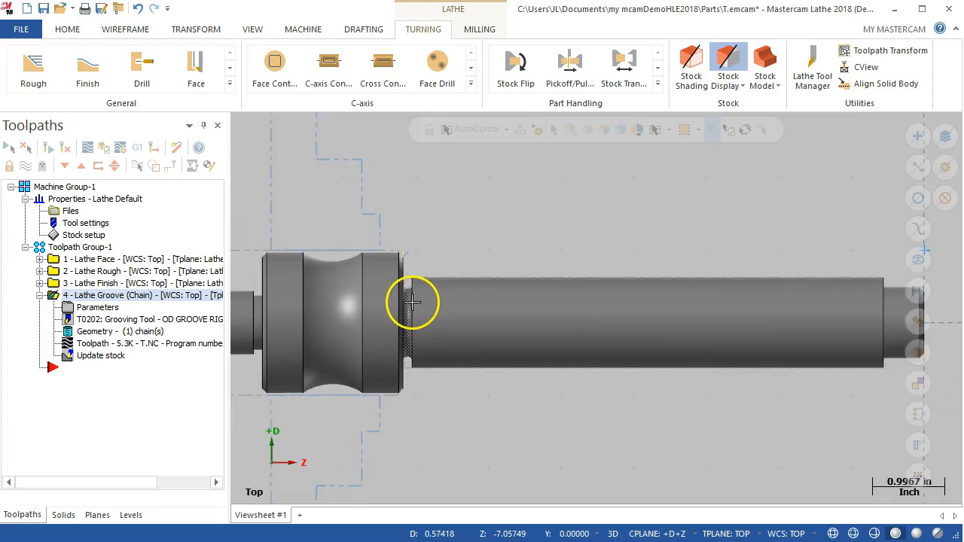
{"action": "scroll", "coordinate": [788, 338], "scroll_direction": "up", "scroll_amount": 1}
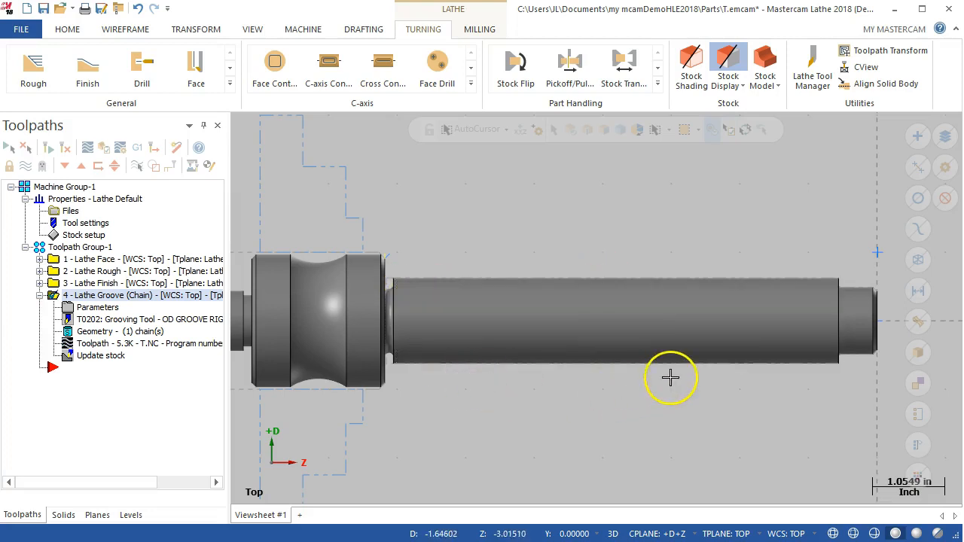
{"action": "left_click", "coordinate": [40, 296]}
{"action": "right_click", "coordinate": [43, 301]}
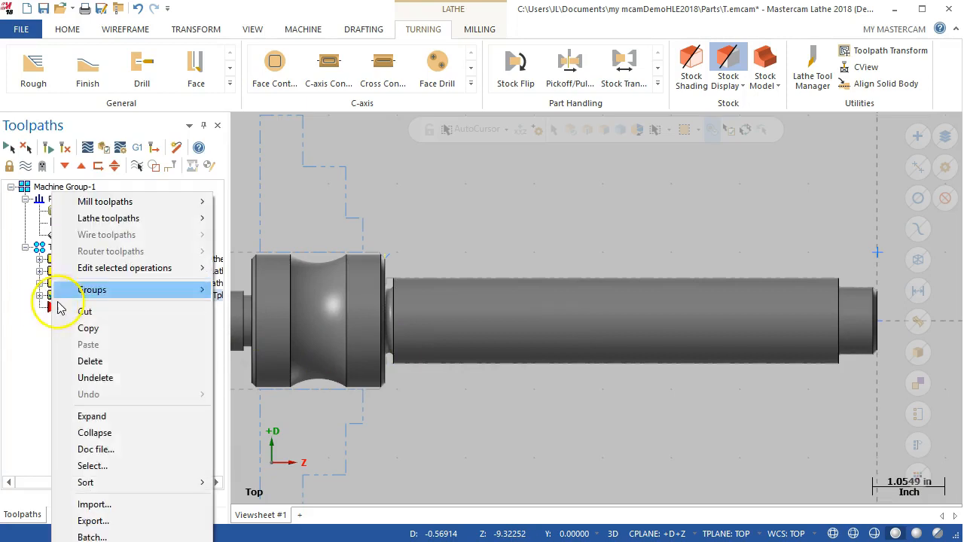
{"action": "mouse_move", "coordinate": [116, 219]}
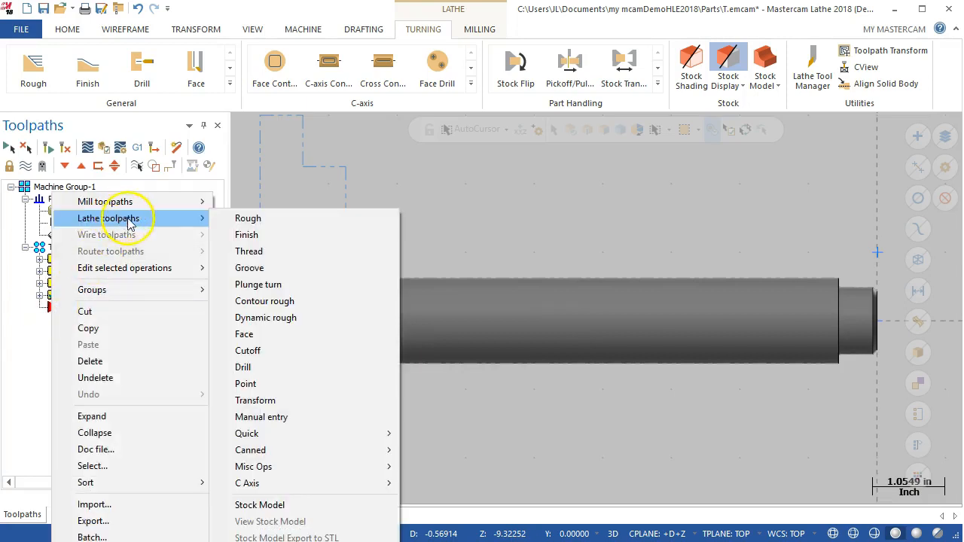
{"action": "left_click", "coordinate": [255, 252]}
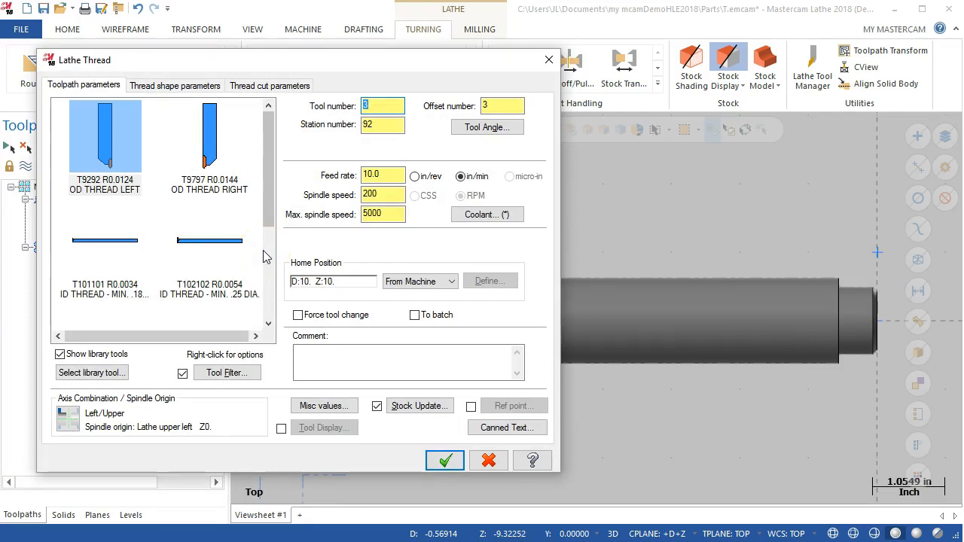
Select the T9797 R0.0144 OD THREAD RIGHT tool and set its maximum spindle speed to 500.
{"action": "left_click", "coordinate": [269, 205]}
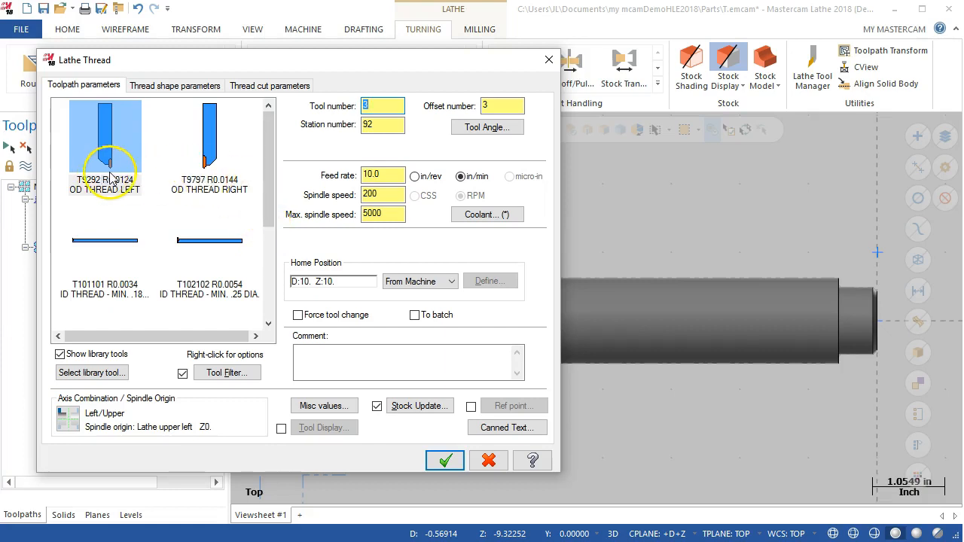
{"action": "left_click", "coordinate": [209, 150]}
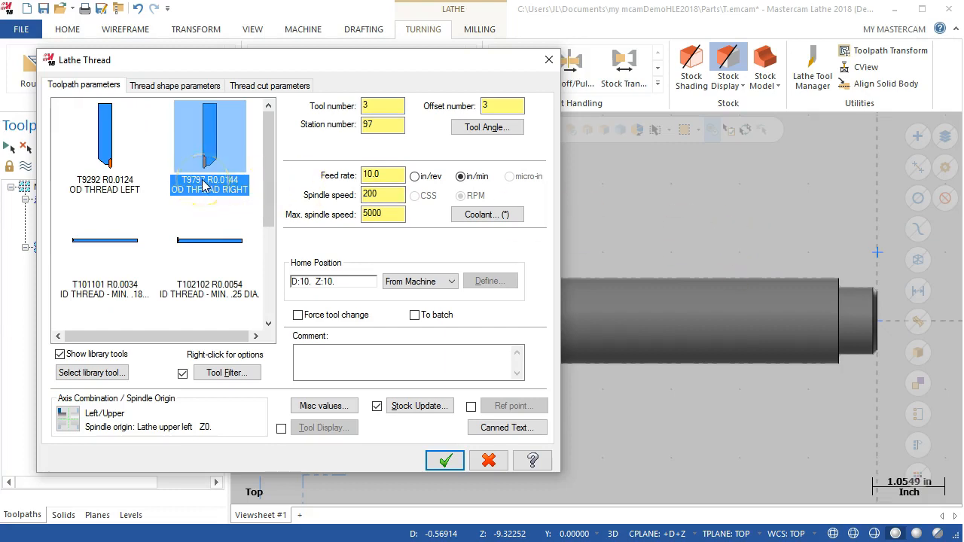
{"action": "mouse_move", "coordinate": [203, 186]}
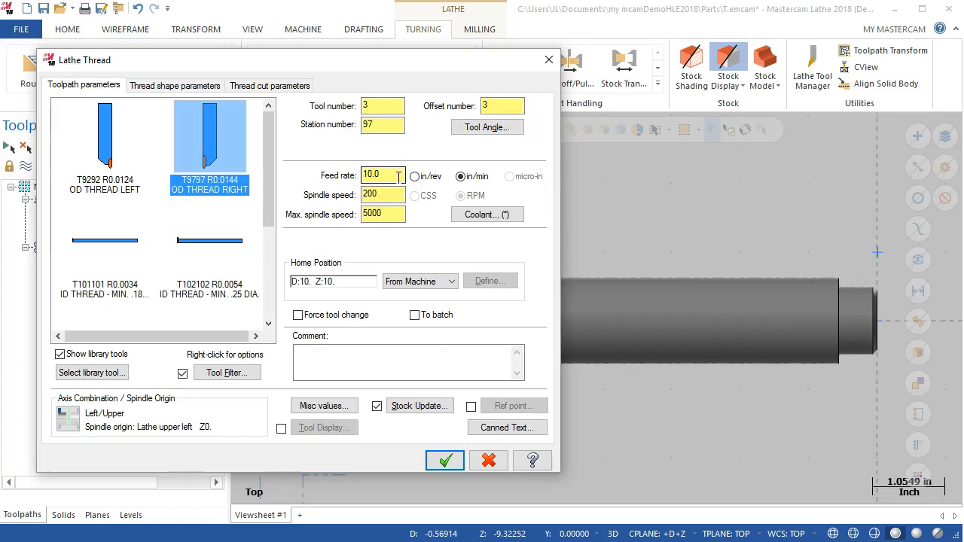
{"action": "left_click_drag", "start_coordinate": [387, 213], "coordinate": [336, 219]}
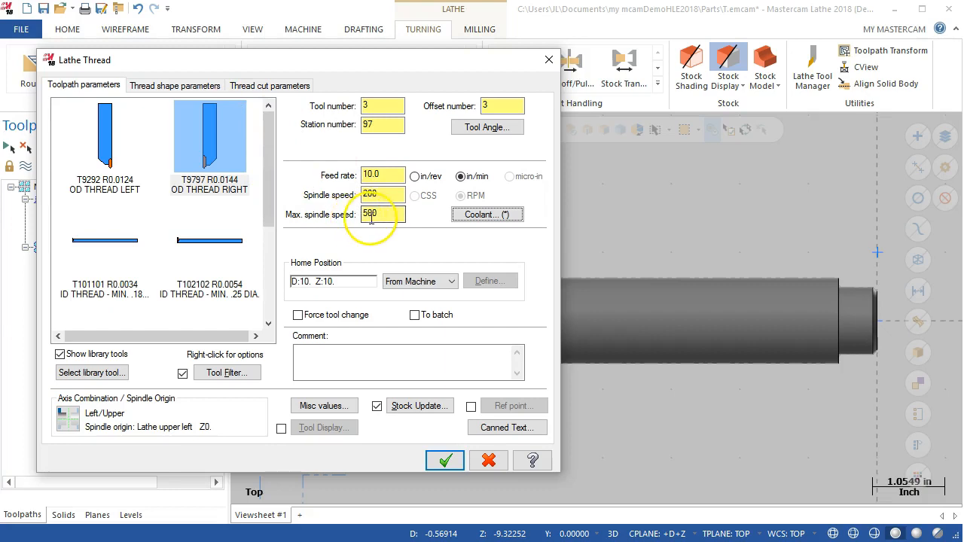
Set the thread shape's lead to 0.25 threads per inch, with included angle and thread angle entered as 90 degrees.
{"action": "left_click", "coordinate": [159, 88]}
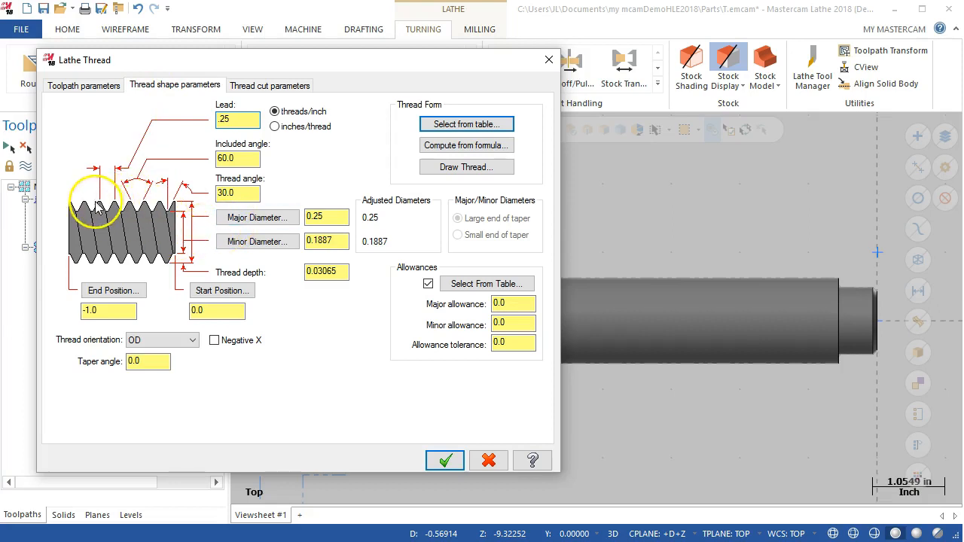
{"action": "left_click", "coordinate": [235, 160]}
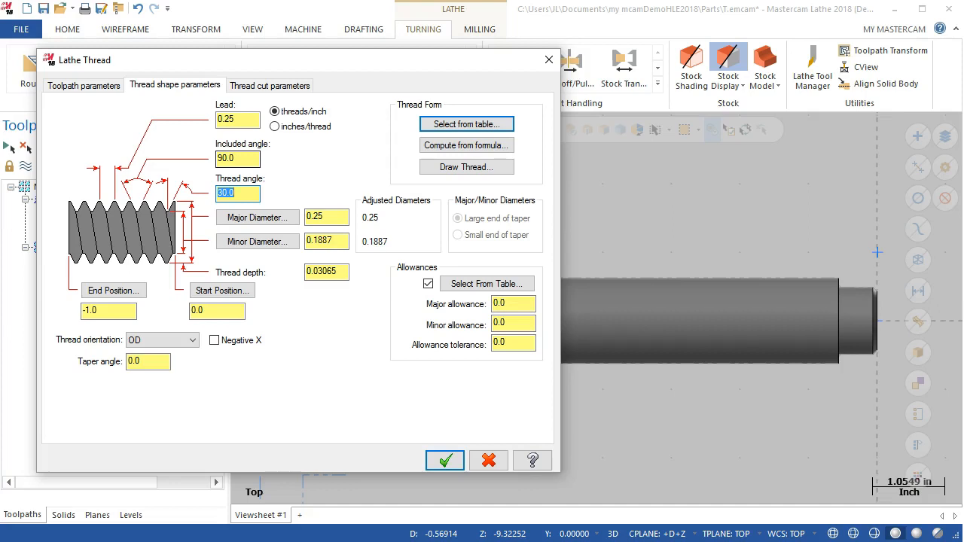
{"action": "double_click", "coordinate": [246, 159]}
{"action": "type", "text": "90"}
{"action": "key", "text": "Tab"}
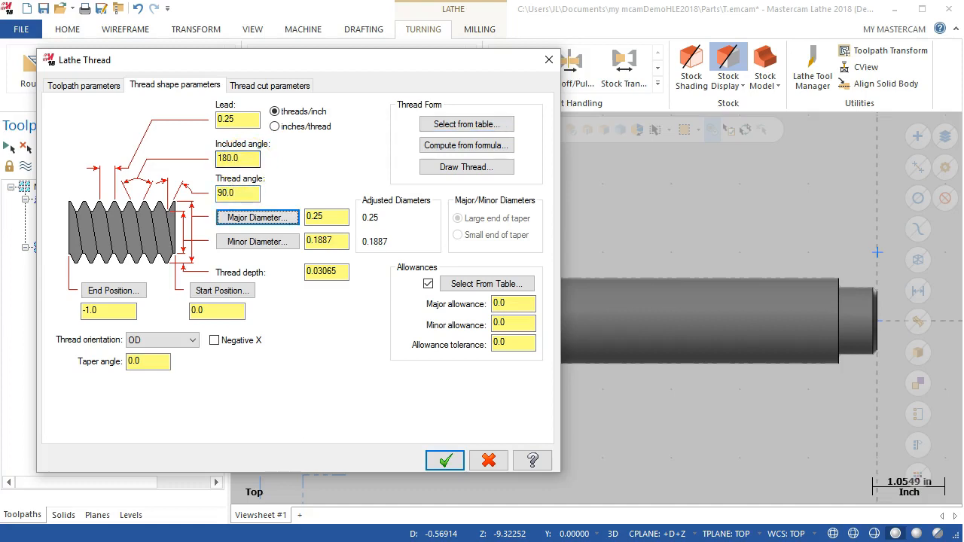
Set the thread's major diameter to 1.25, its minor diameter to 1.0 and its end position to -7.1.
{"action": "left_click_drag", "start_coordinate": [329, 218], "coordinate": [289, 218]}
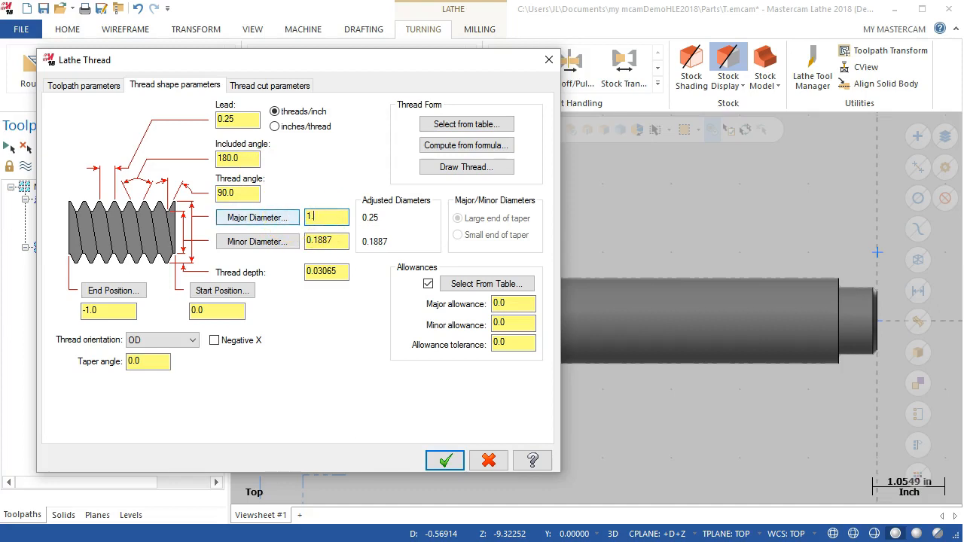
{"action": "key", "text": "Tab"}
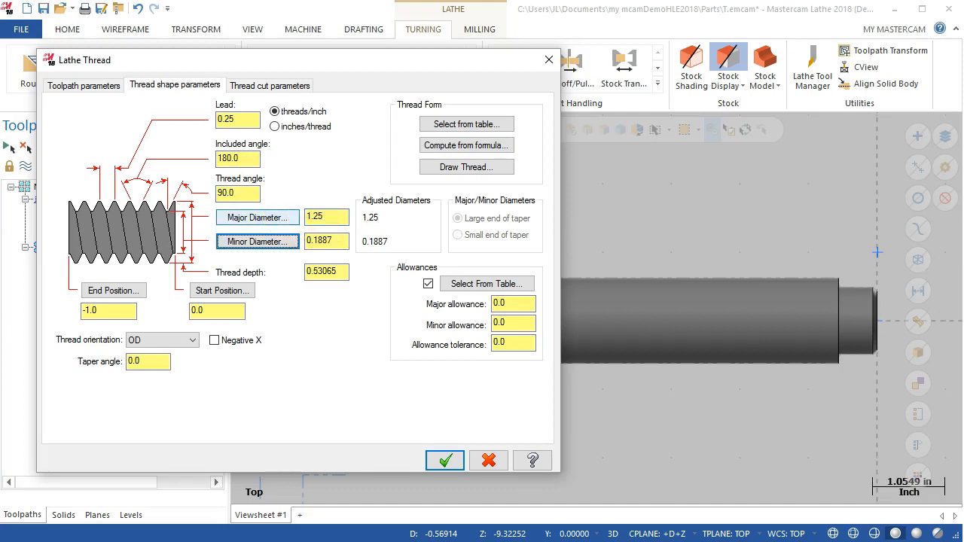
{"action": "left_click_drag", "start_coordinate": [341, 241], "coordinate": [305, 250]}
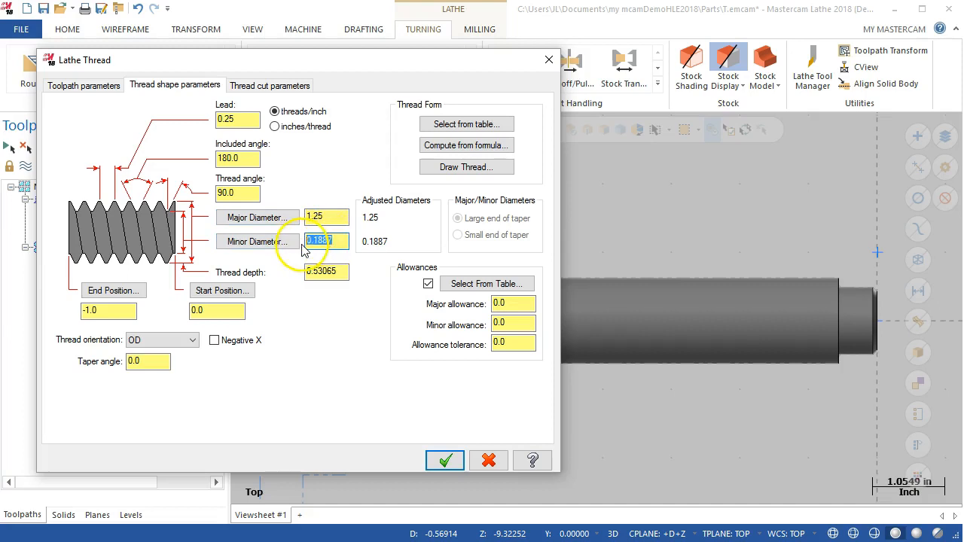
{"action": "type", "text": "1."}
{"action": "key", "text": "Tab"}
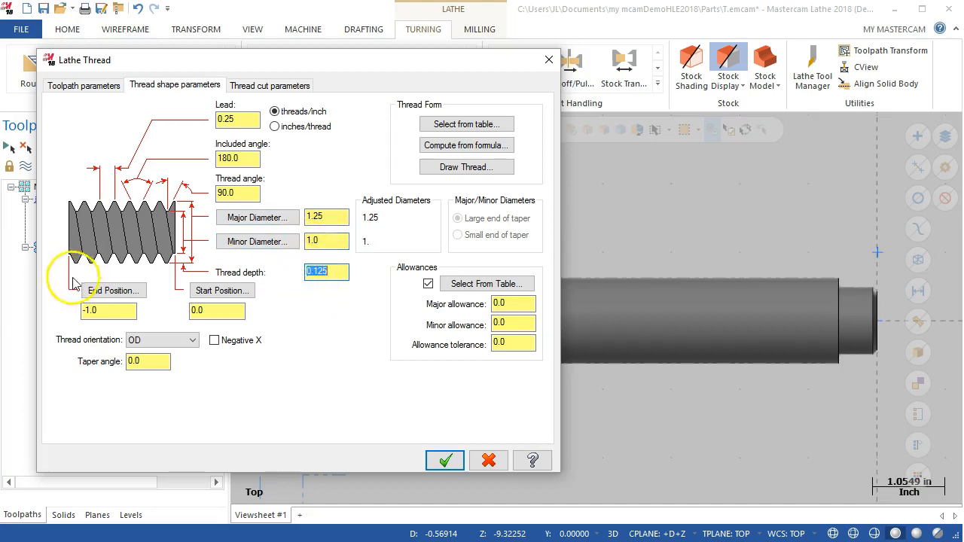
{"action": "double_click", "coordinate": [103, 311]}
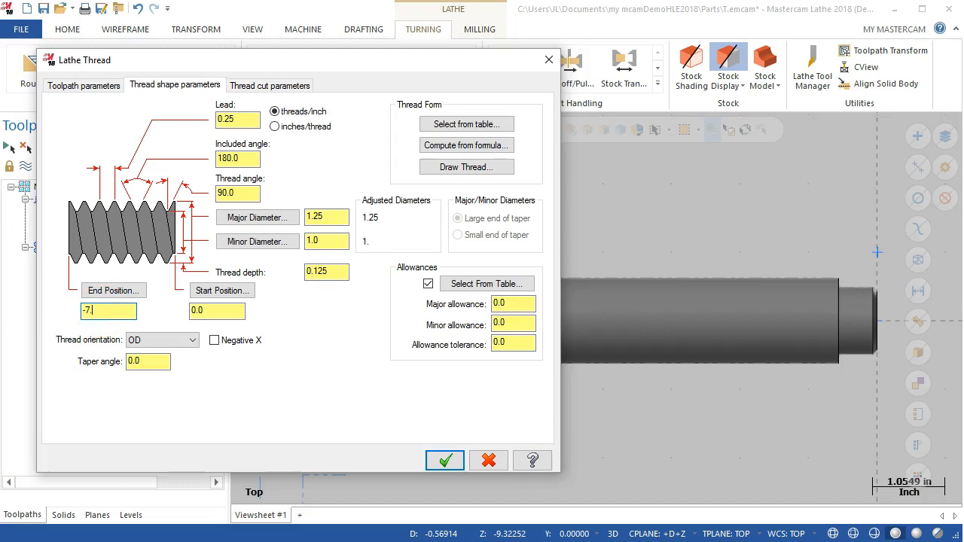
{"action": "key", "text": "Tab"}
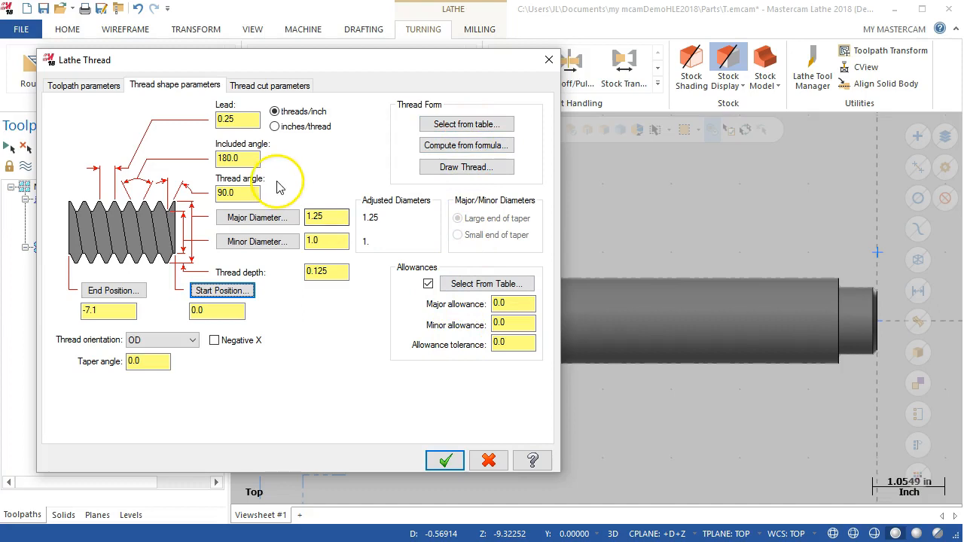
Determine the thread's cut depths from equal depths and the number of cuts from the first cut amount of 0.01.
{"action": "left_click", "coordinate": [259, 85]}
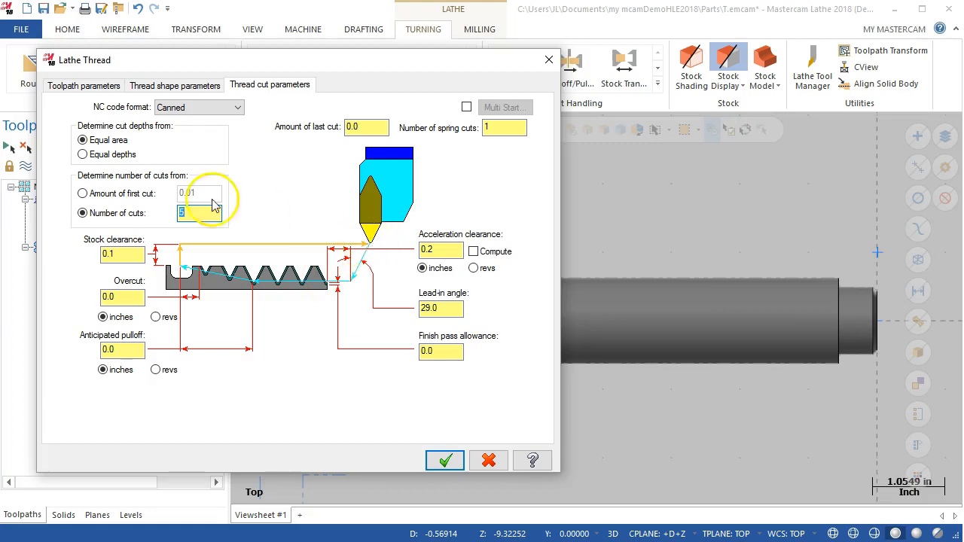
{"action": "left_click", "coordinate": [84, 154]}
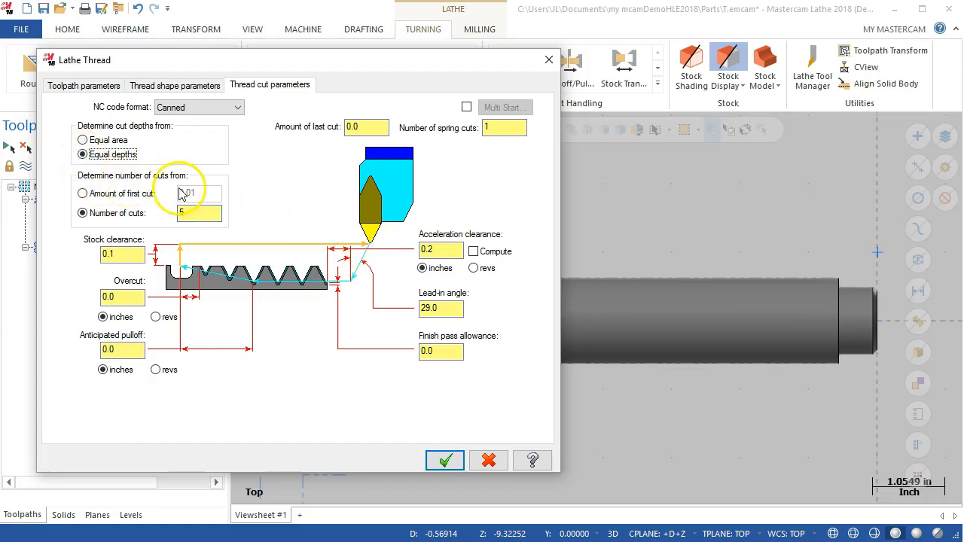
{"action": "left_click", "coordinate": [83, 194]}
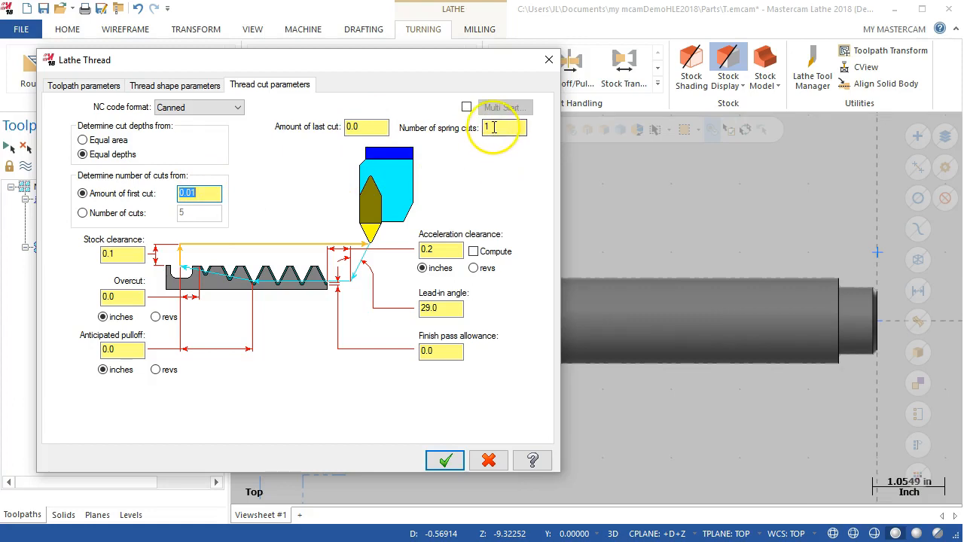
Set the thread's lead-in angle to 45 degrees and generate the toolpath, continuing past the thread lead warning.
{"action": "left_click", "coordinate": [445, 308]}
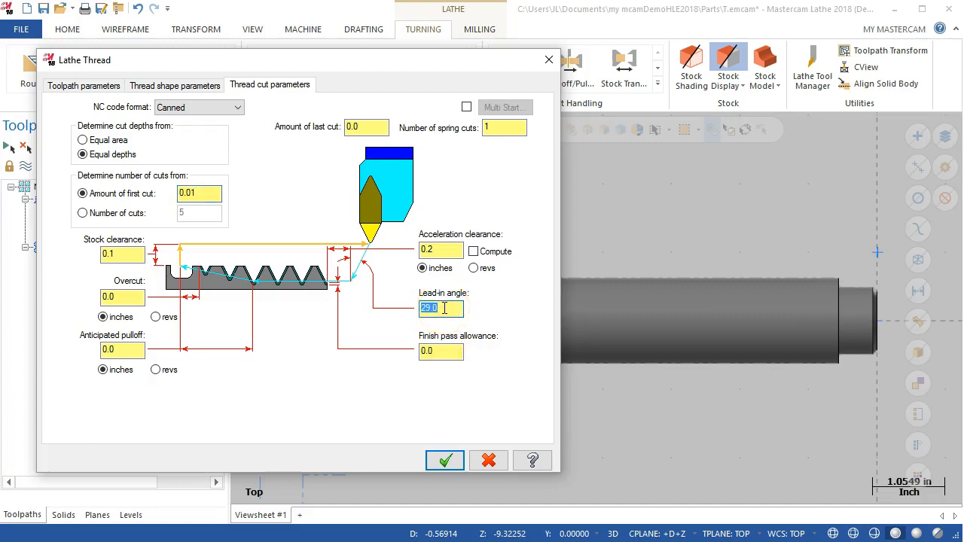
{"action": "type", "text": "45"}
{"action": "key", "text": "Tab"}
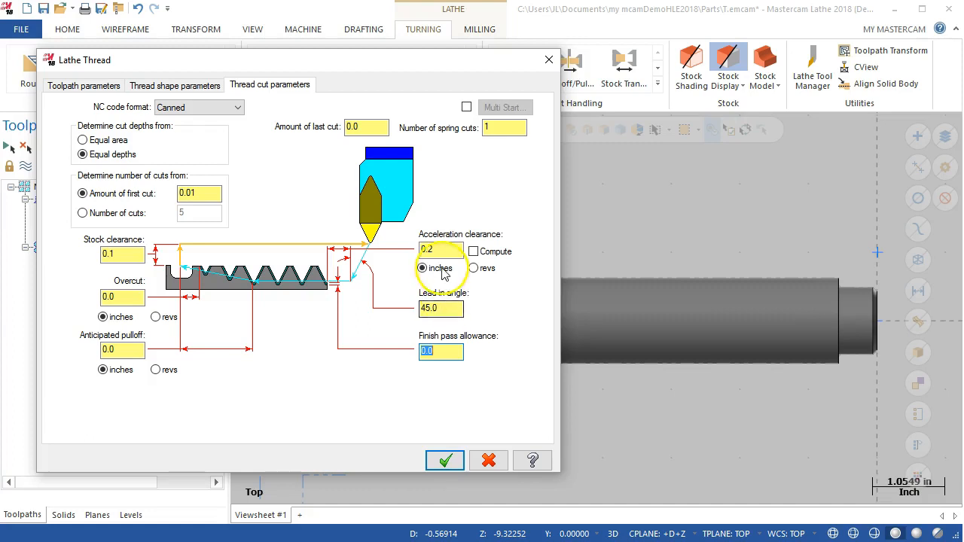
{"action": "left_click", "coordinate": [444, 461]}
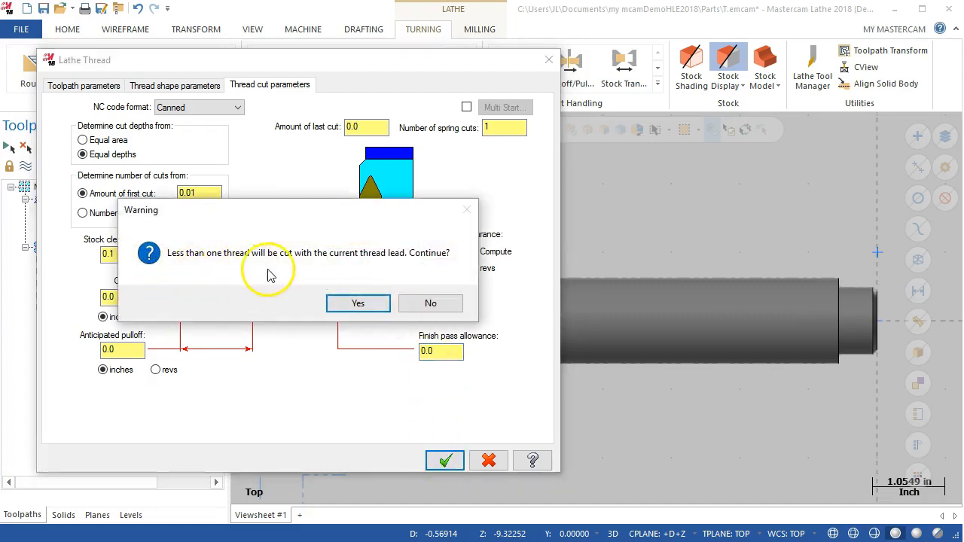
{"action": "left_click", "coordinate": [353, 302]}
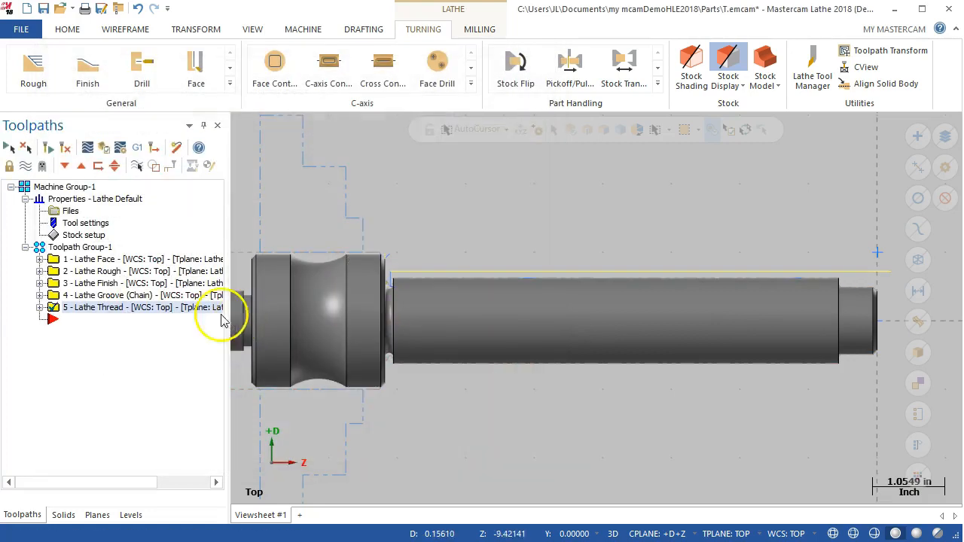
Change the thread operation's lead-in angle to 29 degrees and regenerate its toolpath.
{"action": "left_click", "coordinate": [40, 307]}
{"action": "left_click", "coordinate": [75, 322]}
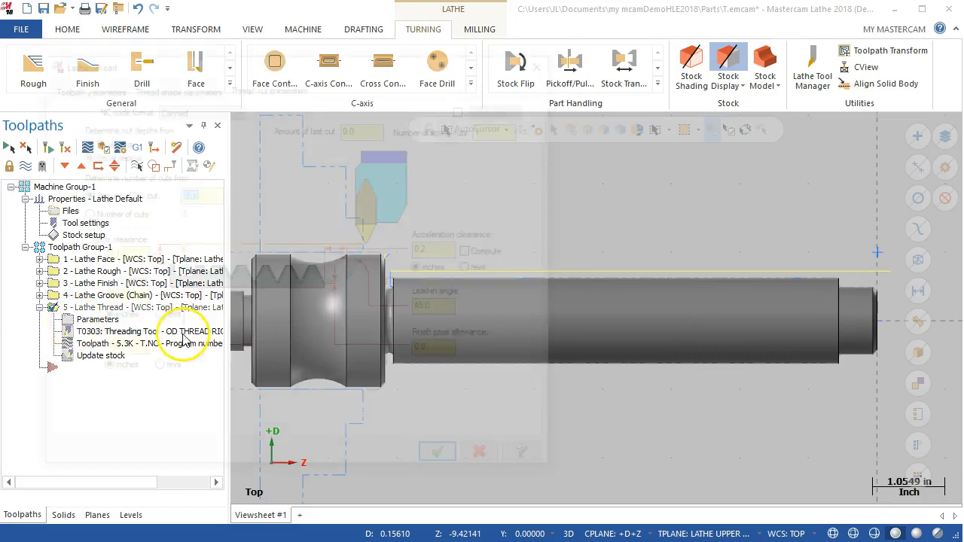
{"action": "double_click", "coordinate": [445, 309]}
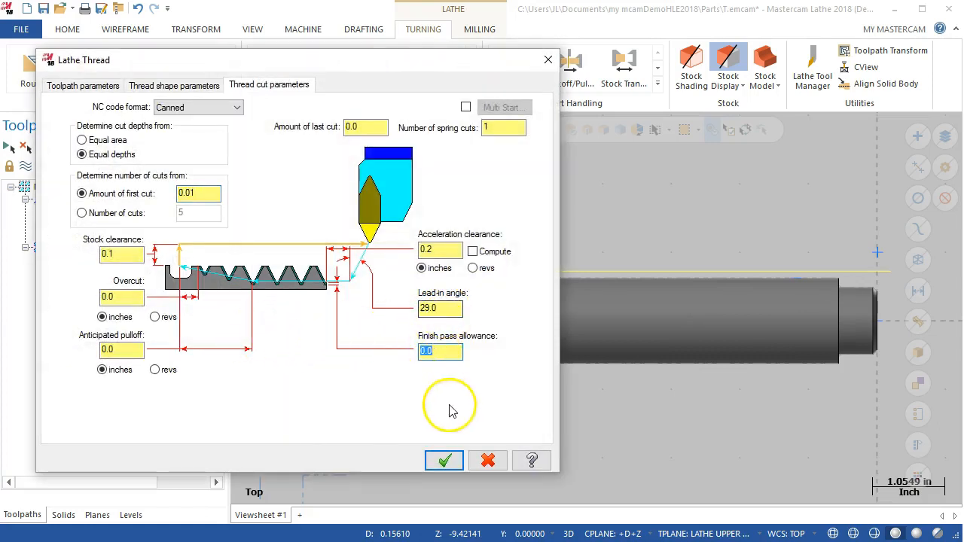
{"action": "left_click", "coordinate": [444, 461]}
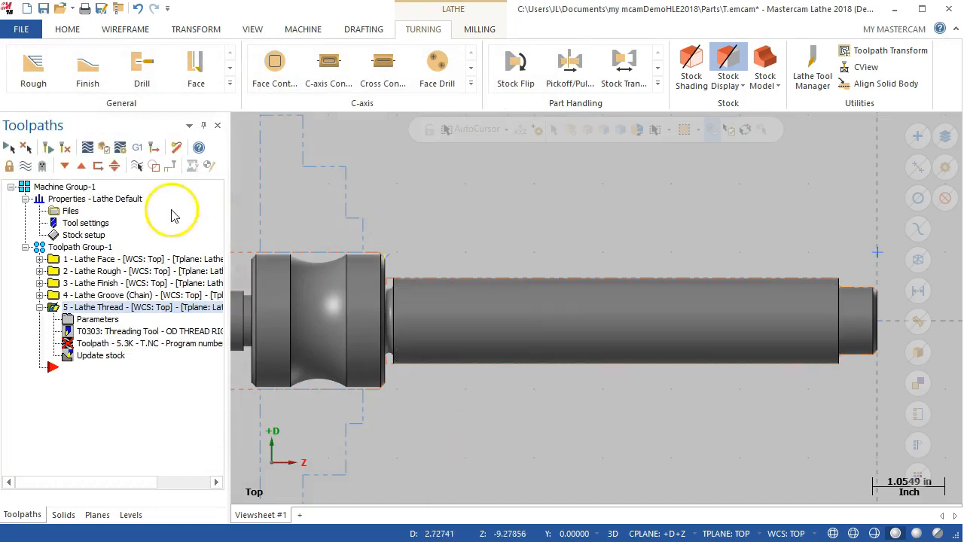
{"action": "left_click", "coordinate": [67, 150]}
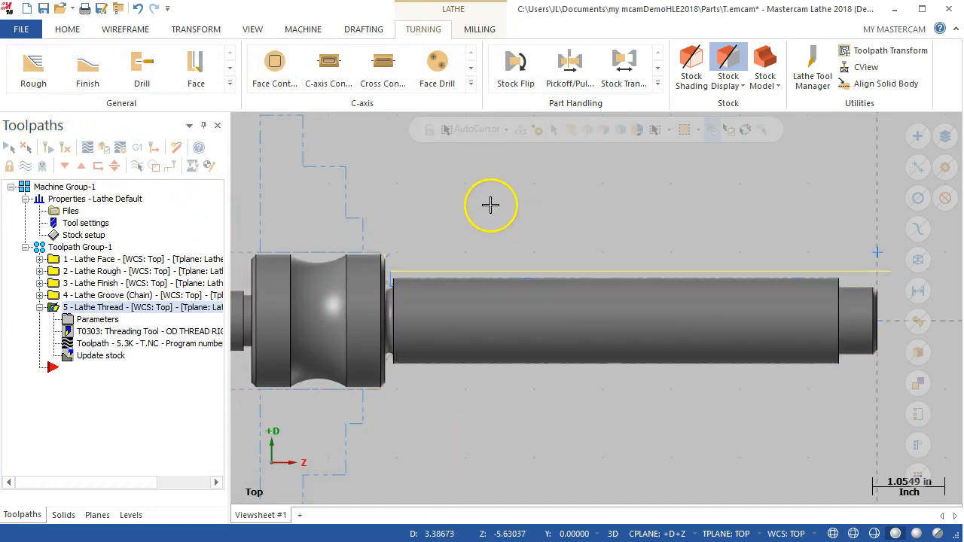
Display the part as wireframe and check the thread operation's shape and cut parameters.
{"action": "left_click", "coordinate": [253, 28]}
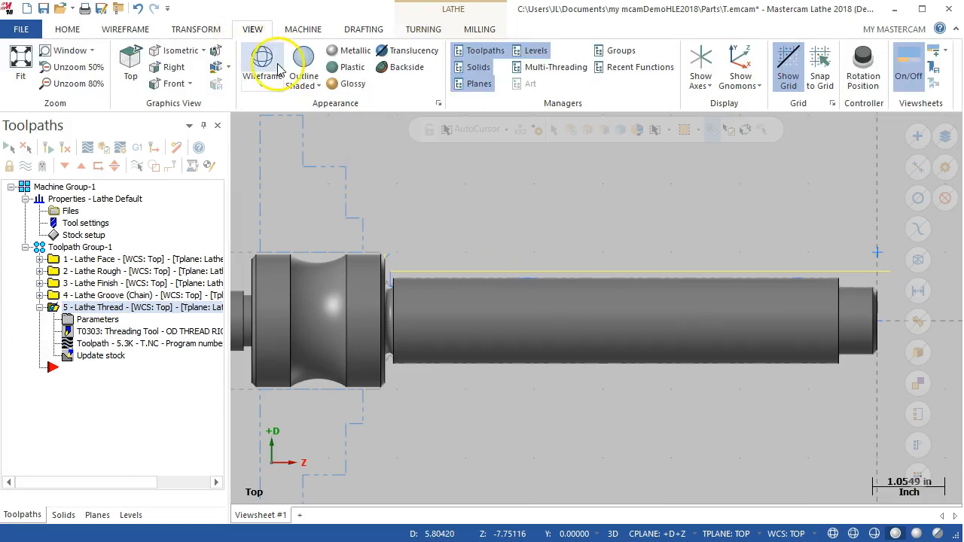
{"action": "left_click", "coordinate": [263, 62]}
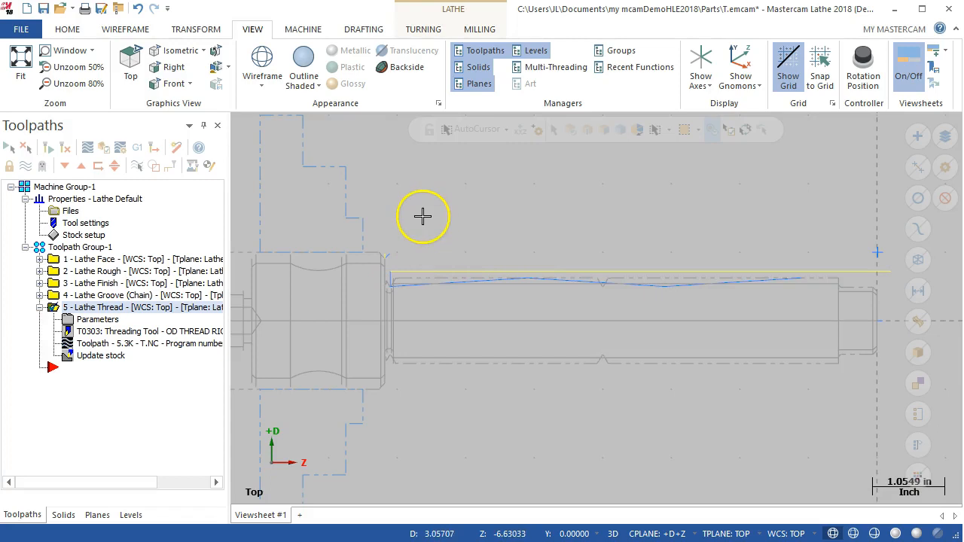
{"action": "left_click", "coordinate": [87, 320]}
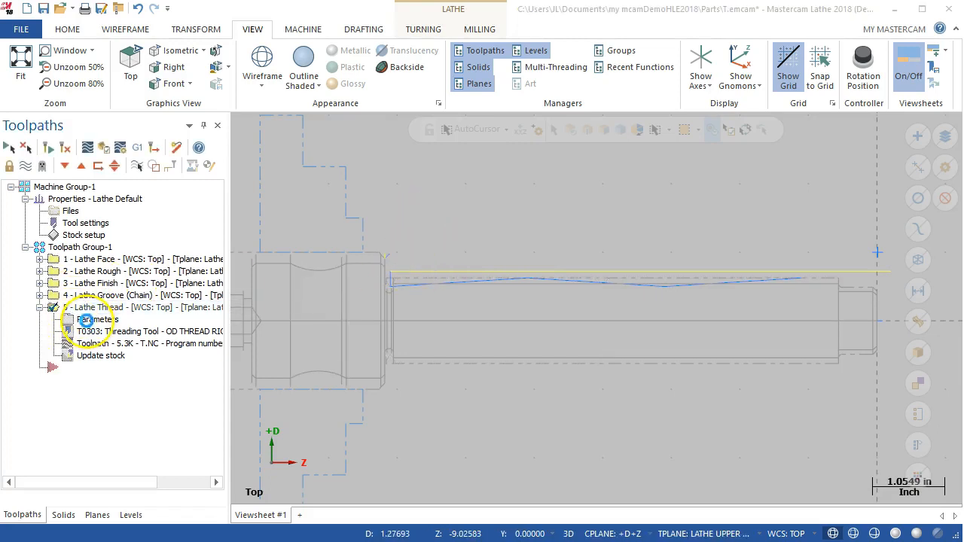
{"action": "left_click", "coordinate": [192, 87]}
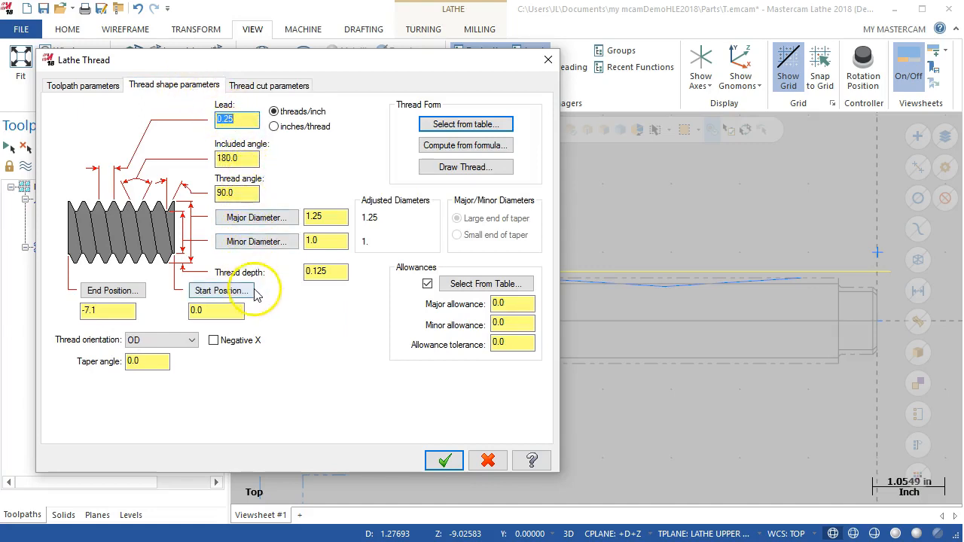
{"action": "left_click", "coordinate": [268, 86]}
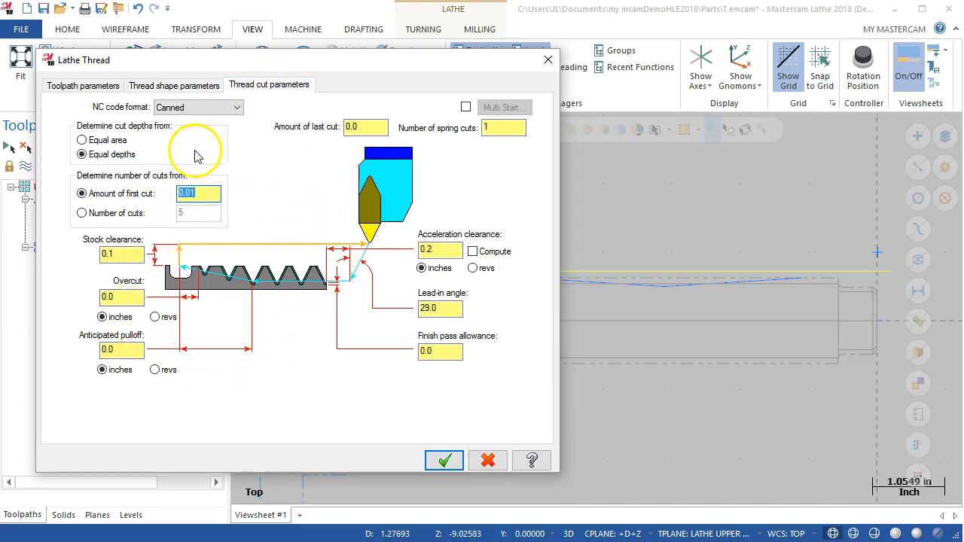
Set the thread's included angle to 60 and thread angle to 30 degrees, and regenerate the toolpath.
{"action": "left_click", "coordinate": [175, 87]}
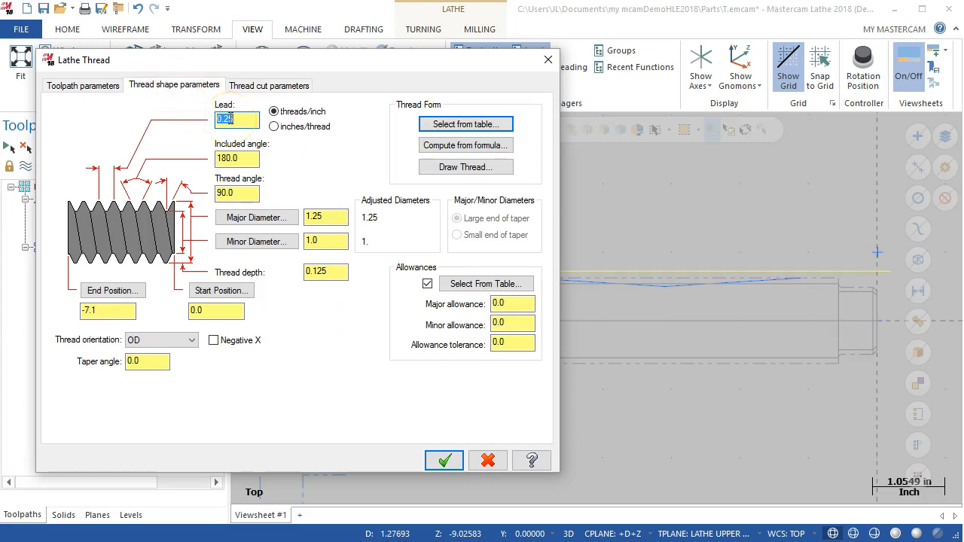
{"action": "left_click", "coordinate": [242, 279]}
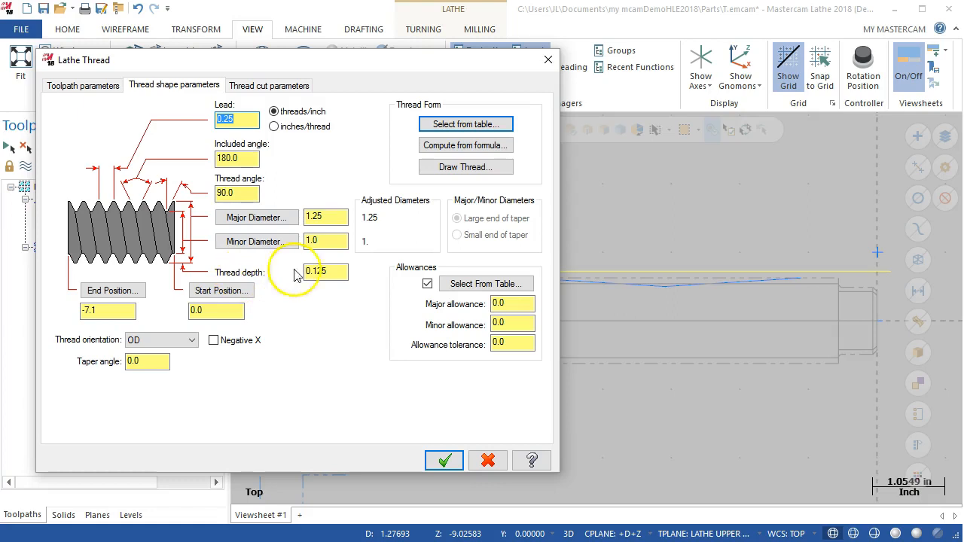
{"action": "double_click", "coordinate": [247, 162]}
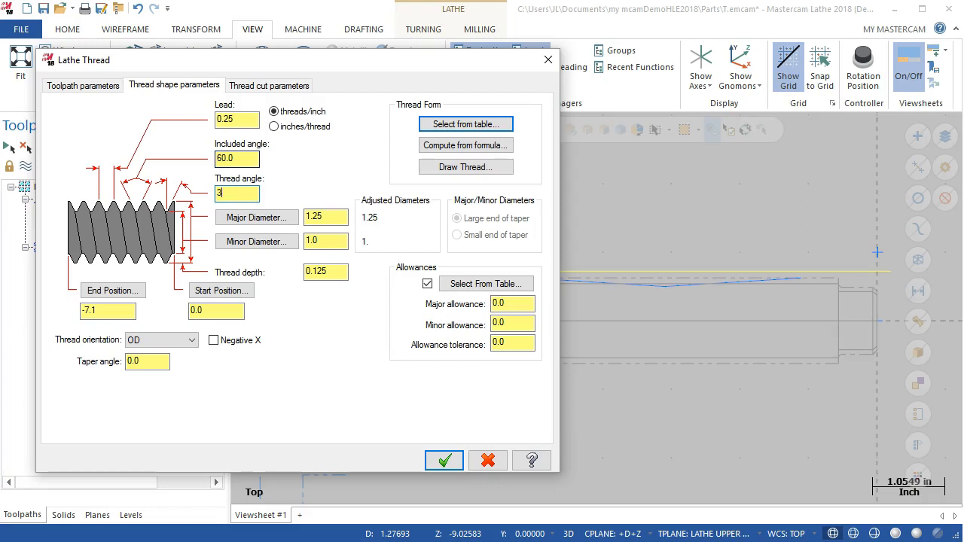
{"action": "key", "text": "Tab"}
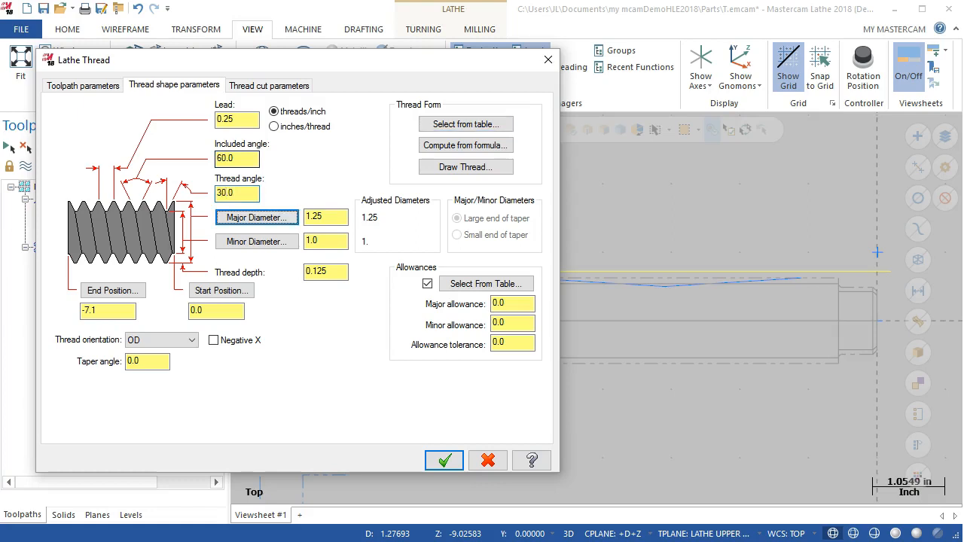
{"action": "left_click", "coordinate": [264, 85]}
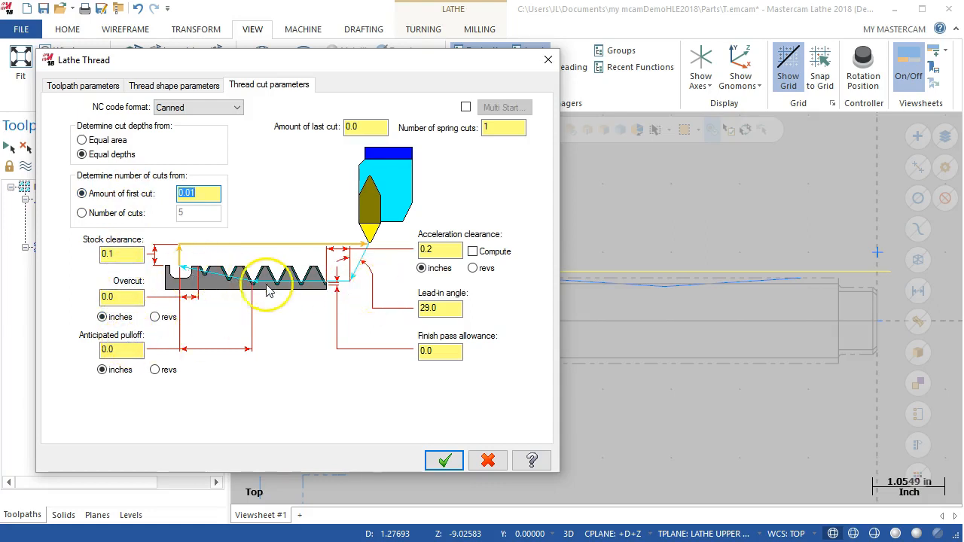
{"action": "left_click", "coordinate": [444, 460]}
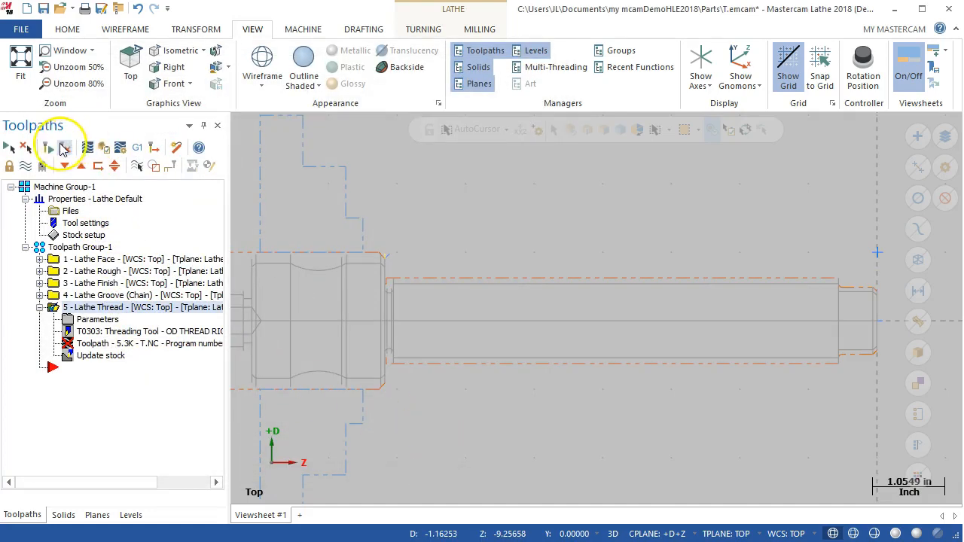
{"action": "left_click", "coordinate": [66, 148]}
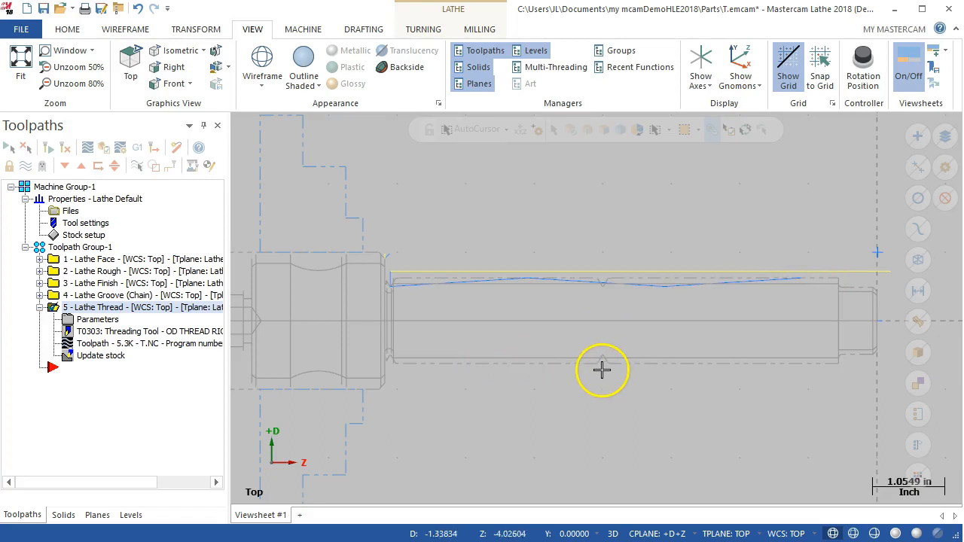
Set dimension B of the OD thread right tool's insert to 0.125, with feed rate 500 in/min and spindle speed 125.
{"action": "left_click", "coordinate": [96, 322]}
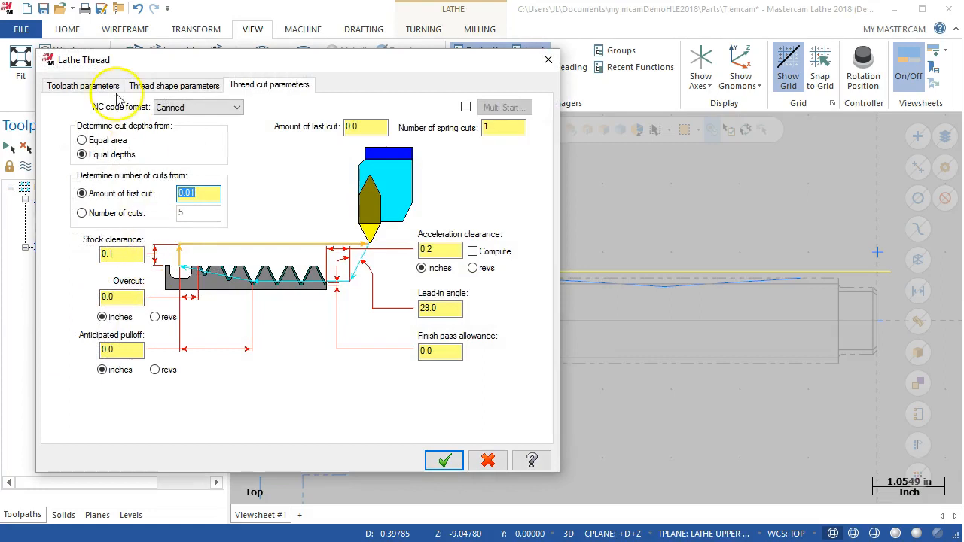
{"action": "left_click", "coordinate": [83, 85]}
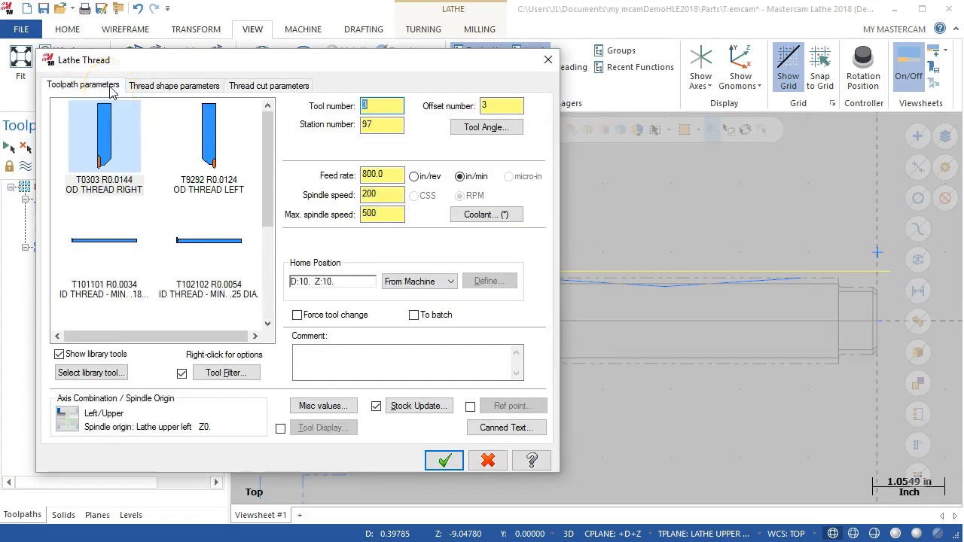
{"action": "left_click", "coordinate": [130, 188]}
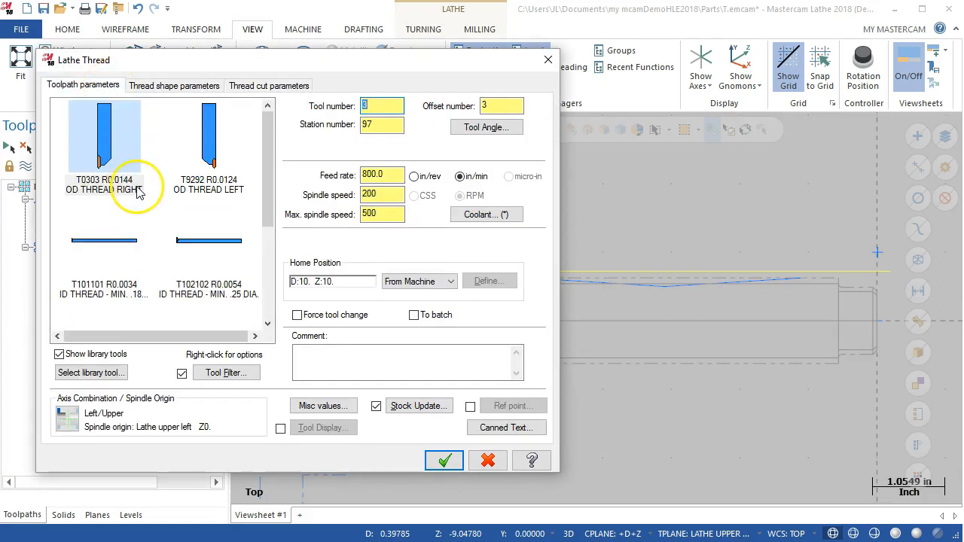
{"action": "double_click", "coordinate": [104, 166]}
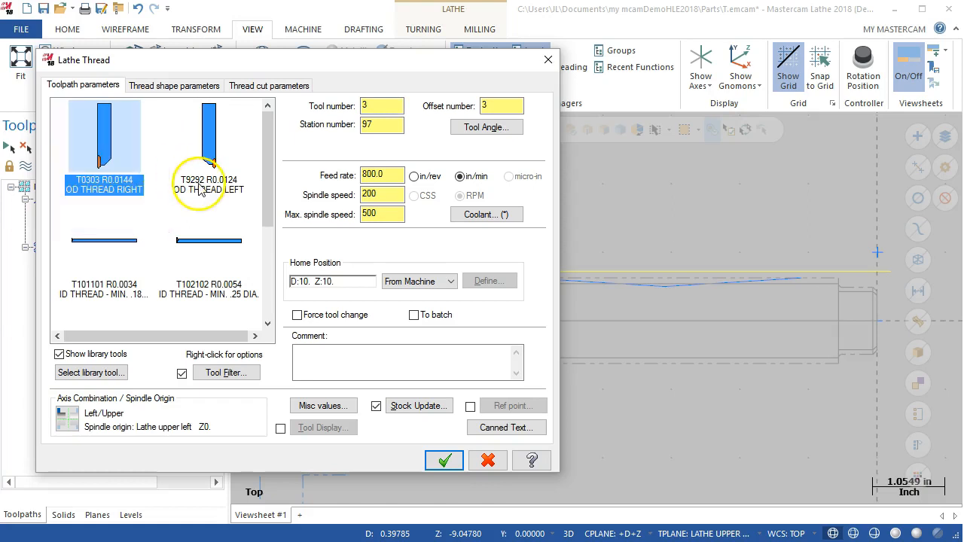
{"action": "double_click", "coordinate": [110, 147]}
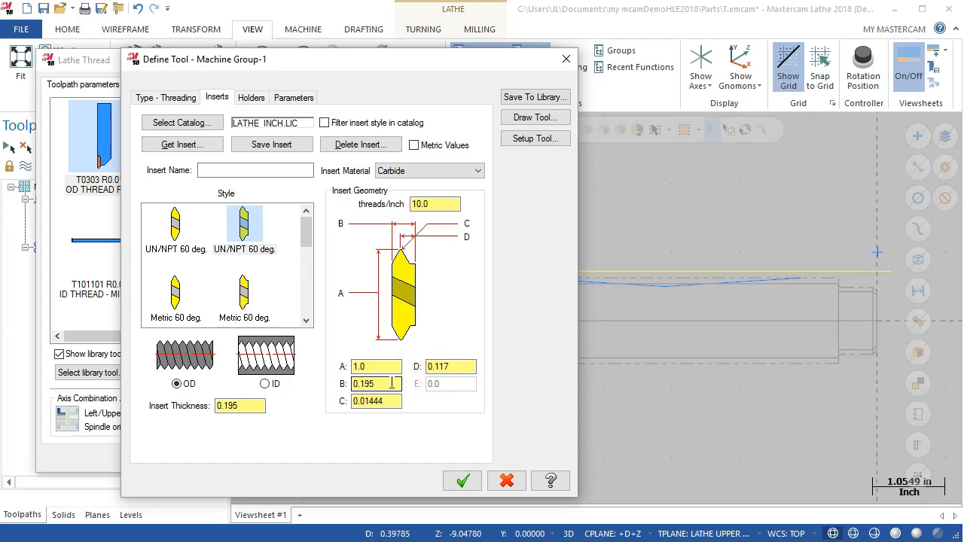
{"action": "left_click_drag", "start_coordinate": [305, 241], "coordinate": [306, 199]}
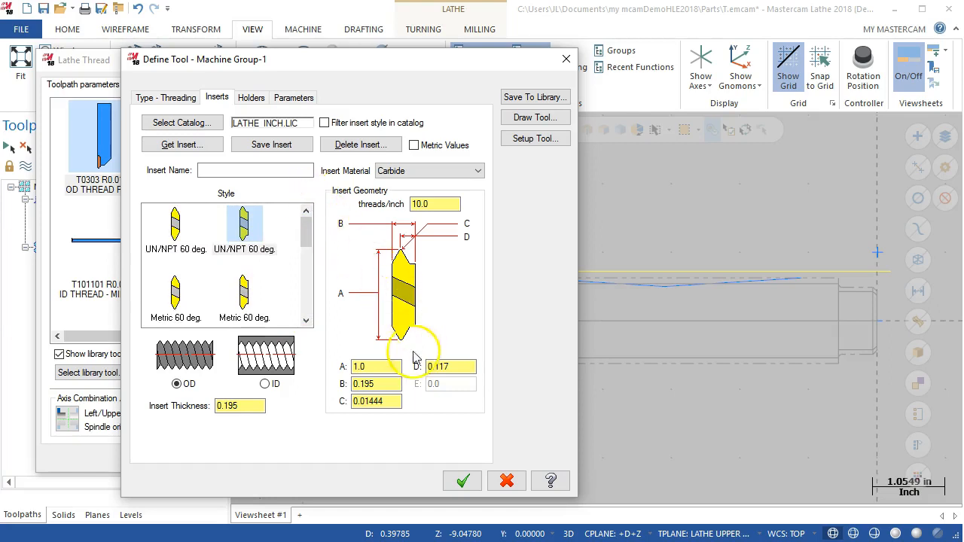
{"action": "left_click_drag", "start_coordinate": [389, 383], "coordinate": [364, 384]}
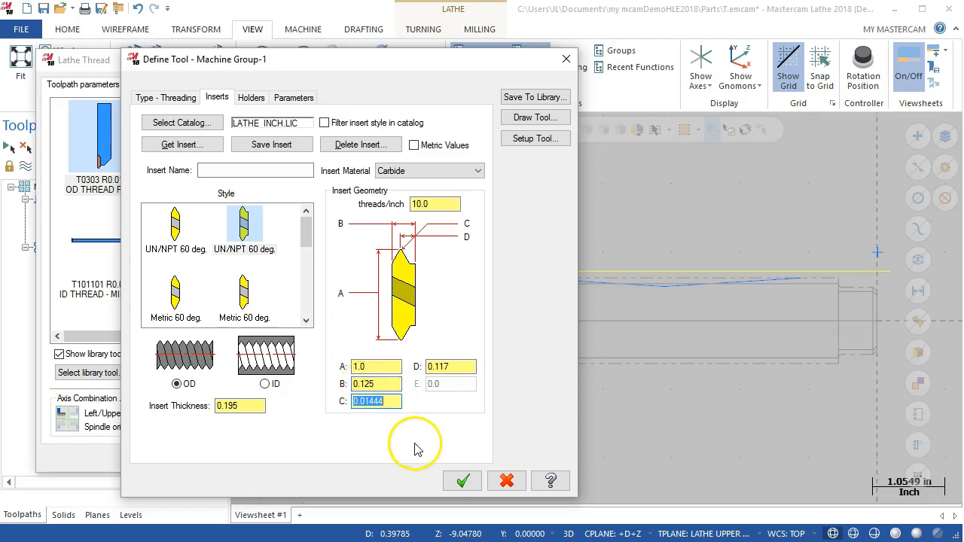
{"action": "left_click", "coordinate": [464, 482]}
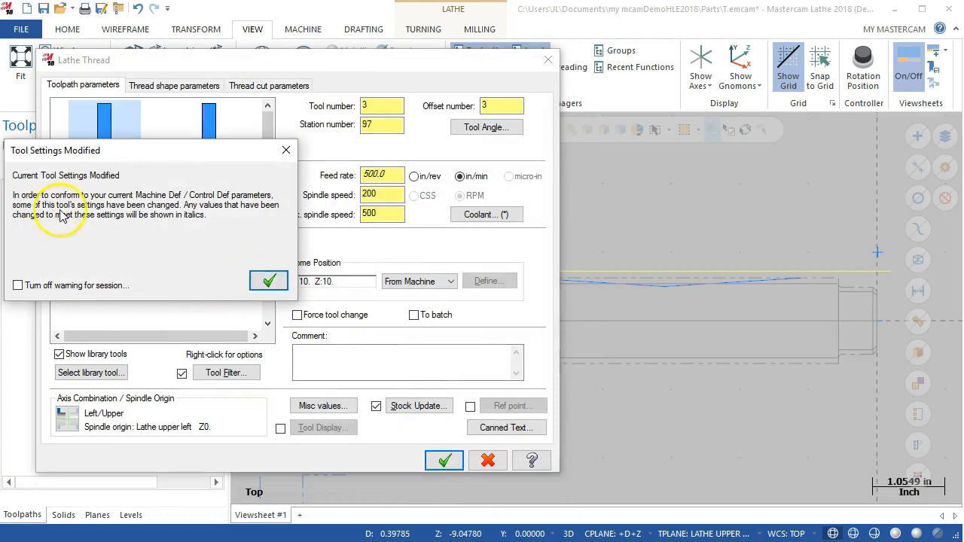
{"action": "left_click", "coordinate": [265, 281]}
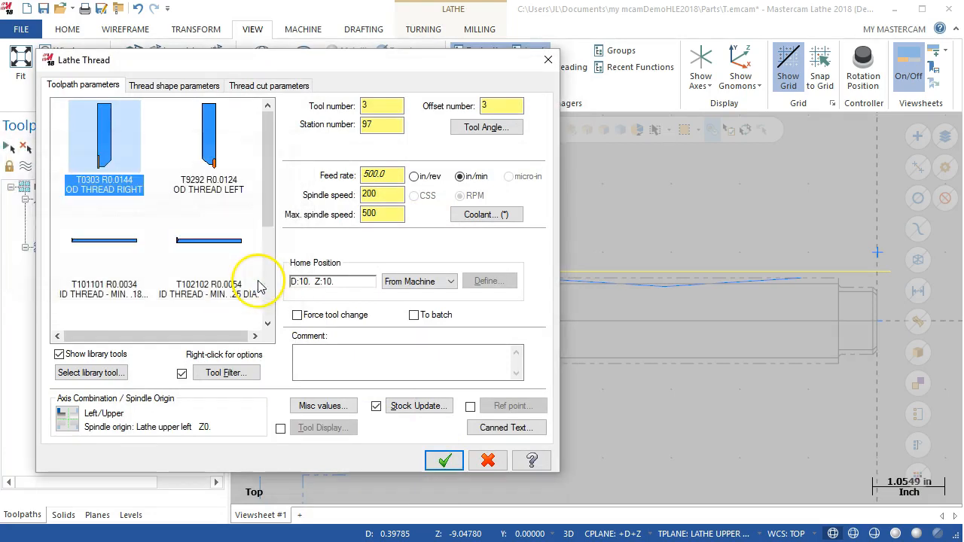
{"action": "double_click", "coordinate": [390, 174]}
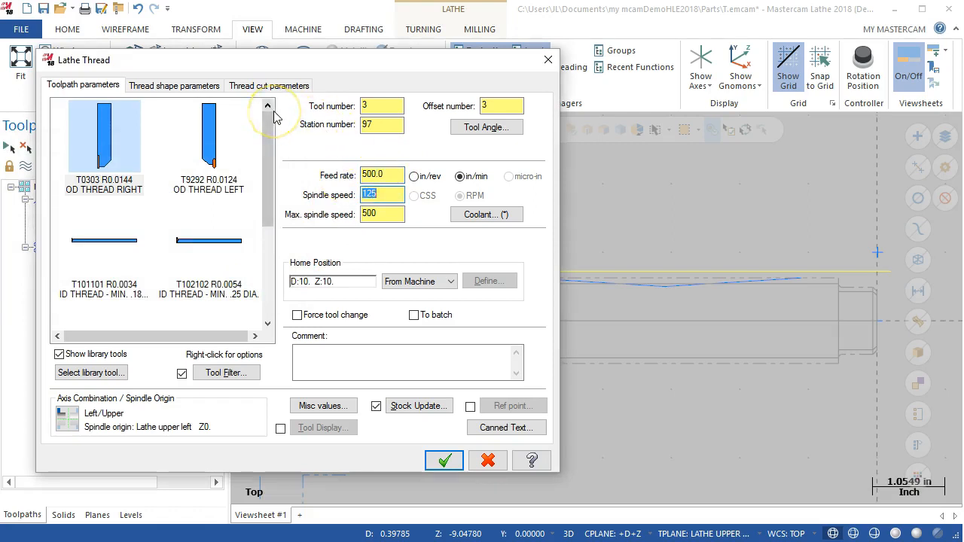
Set the thread operation's lead to 4 threads per inch and regenerate its toolpath.
{"action": "left_click", "coordinate": [188, 86]}
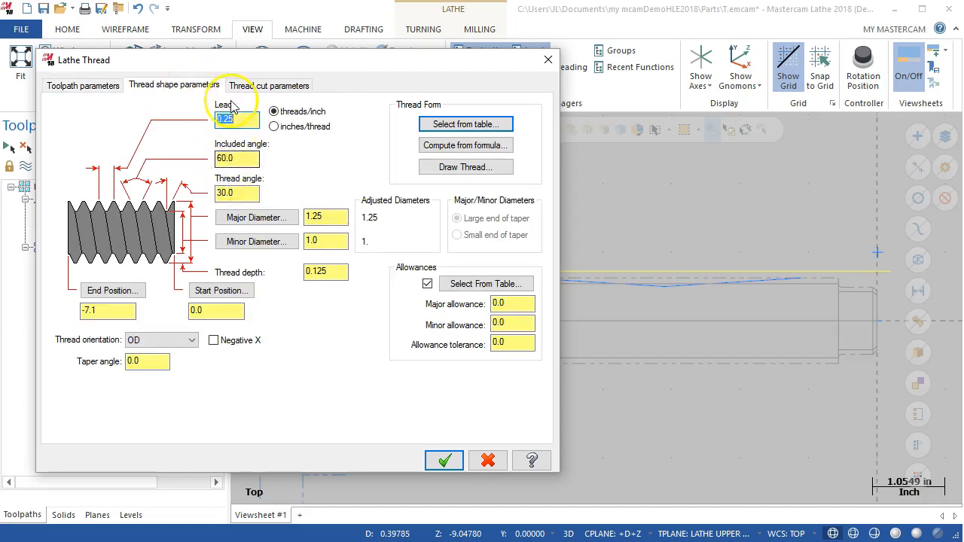
{"action": "double_click", "coordinate": [239, 122]}
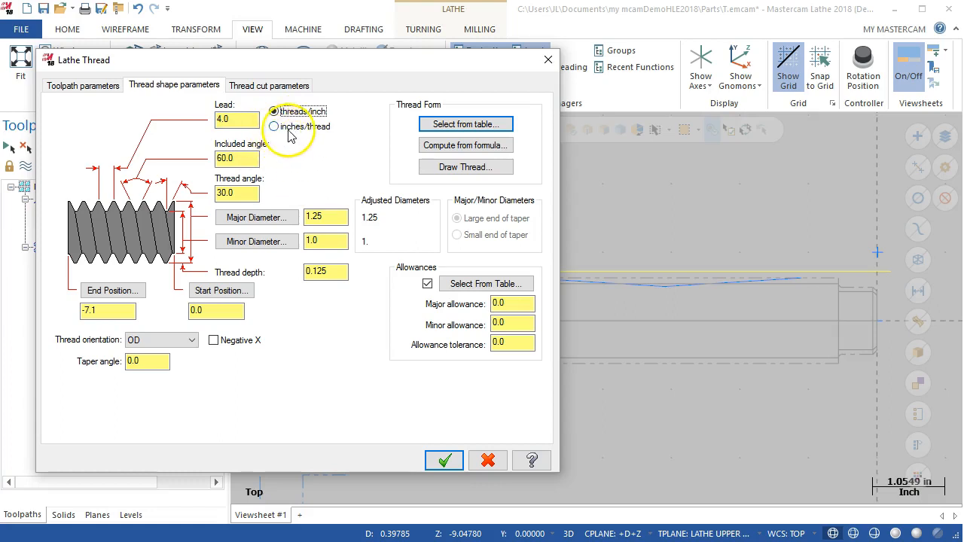
{"action": "left_click", "coordinate": [446, 461]}
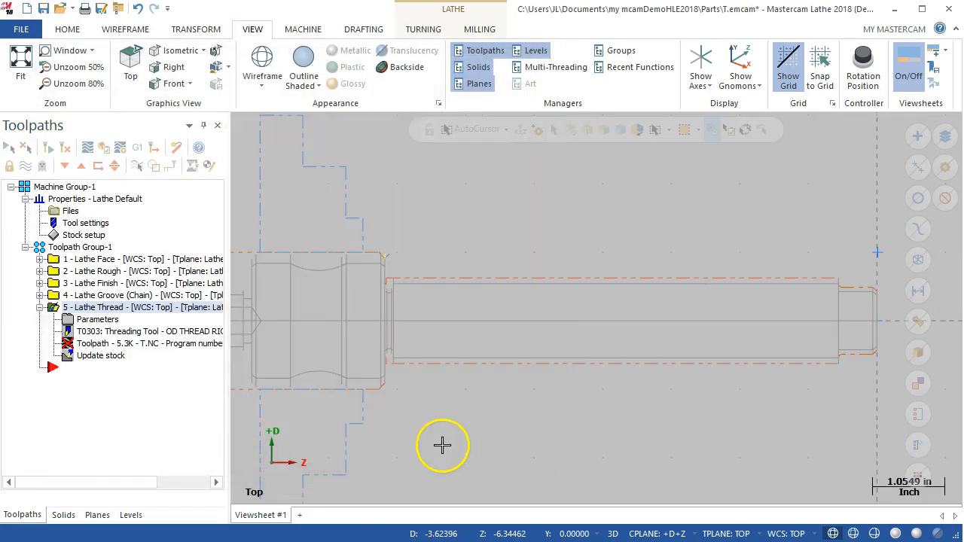
{"action": "left_click", "coordinate": [66, 149]}
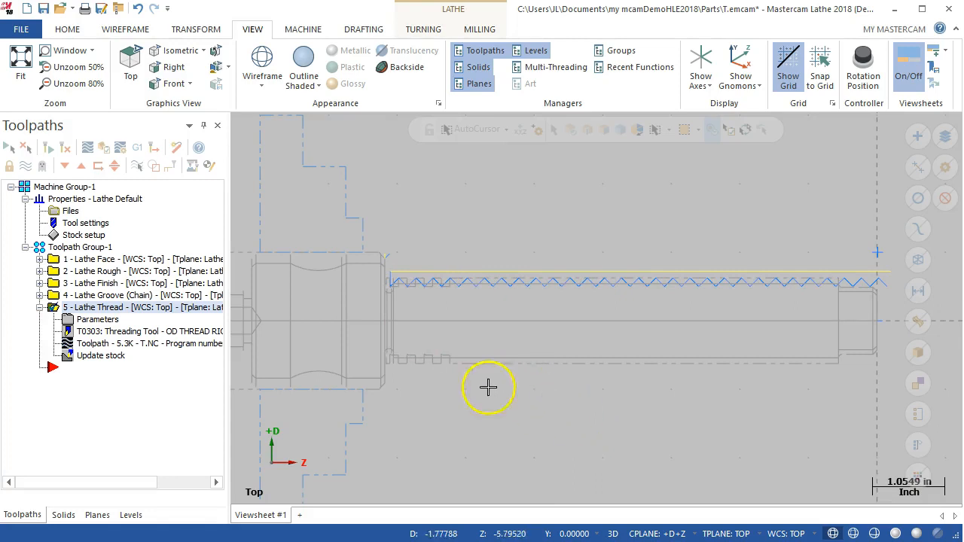
{"action": "scroll", "coordinate": [599, 393], "scroll_direction": "down", "scroll_amount": 2}
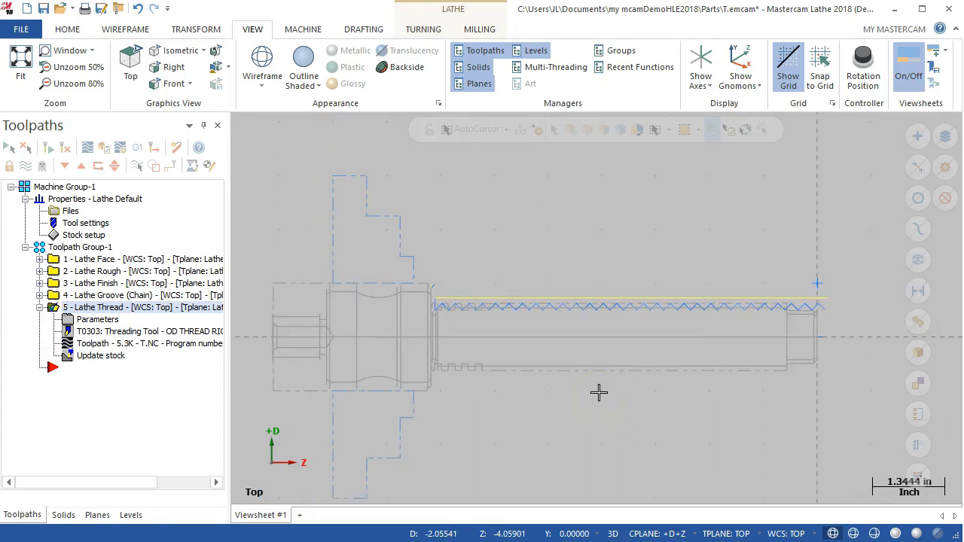
Collapse the Lathe Thread operation and save the part file as A10 Turn in the Parts folder.
{"action": "left_click", "coordinate": [41, 309]}
{"action": "left_click", "coordinate": [503, 402]}
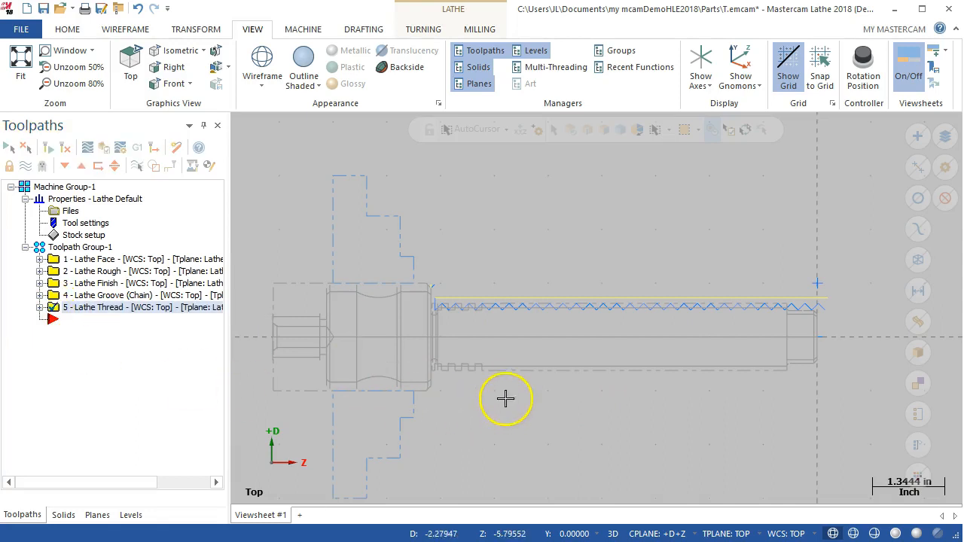
{"action": "key", "text": "ctrl+s"}
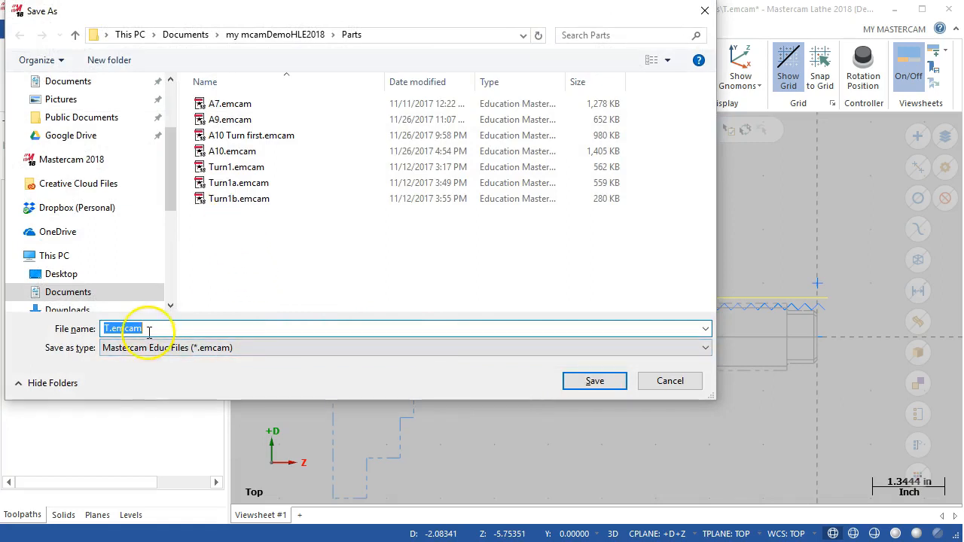
{"action": "type", "text": "A1"}
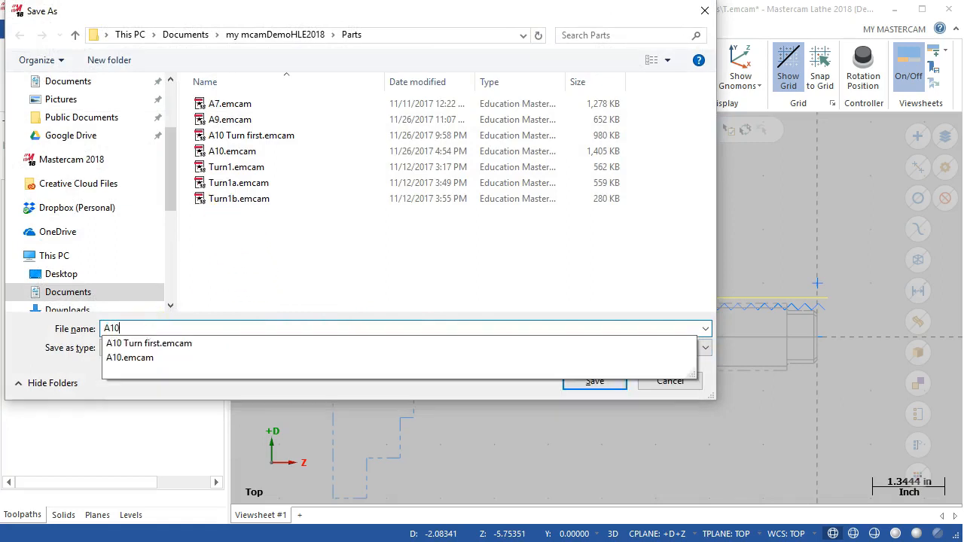
{"action": "type", "text": "0 "}
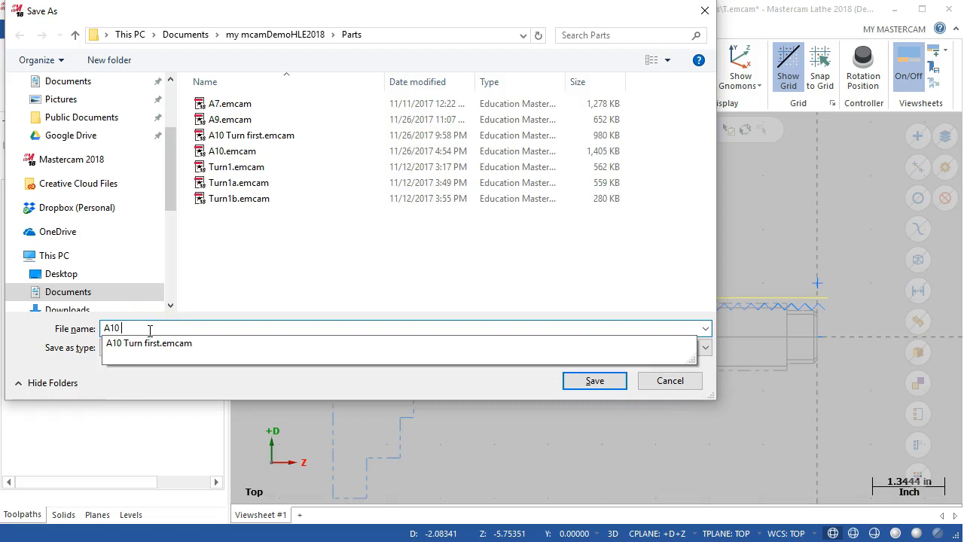
{"action": "type", "text": "Turn"}
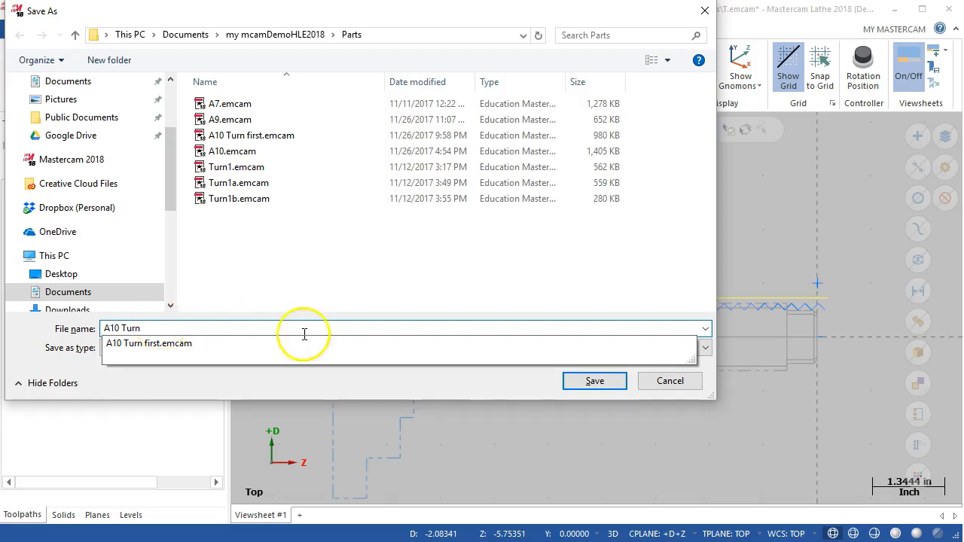
{"action": "left_click", "coordinate": [594, 381]}
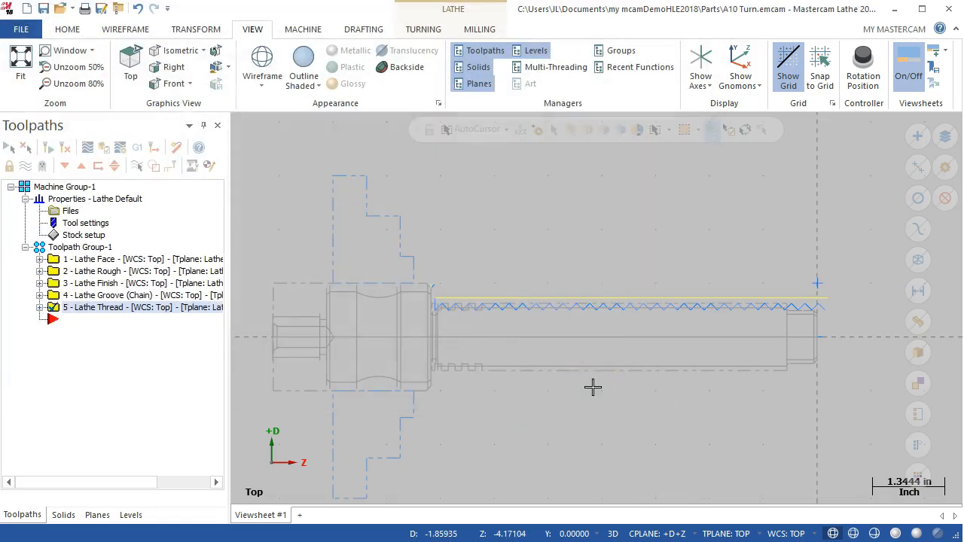
Display the lifting screw as a shaded solid with outlines.
{"action": "scroll", "coordinate": [549, 344], "scroll_direction": "down", "scroll_amount": 3}
{"action": "middle_click_drag", "start_coordinate": [502, 287], "coordinate": [764, 308]}
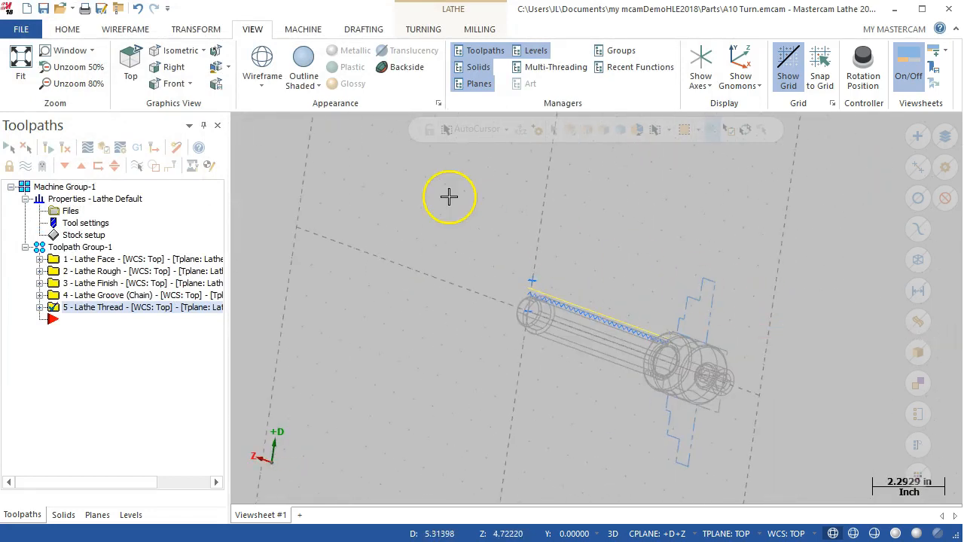
{"action": "left_click", "coordinate": [303, 75]}
{"action": "mouse_move", "coordinate": [355, 168]}
{"action": "middle_mouse_down"}
{"action": "mouse_move", "coordinate": [559, 284]}
{"action": "mouse_move", "coordinate": [596, 269]}
{"action": "mouse_move", "coordinate": [585, 319]}
{"action": "mouse_move", "coordinate": [605, 278]}
{"action": "mouse_move", "coordinate": [576, 279]}
{"action": "middle_mouse_up"}
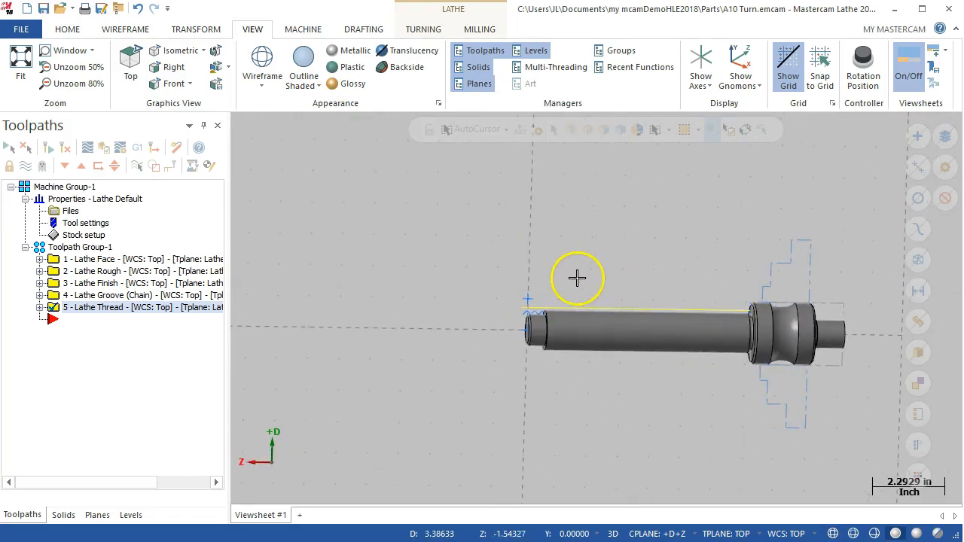
Check the part in the Front and Top views, and set the graphics view to Bottom.
{"action": "key", "text": "alt+2"}
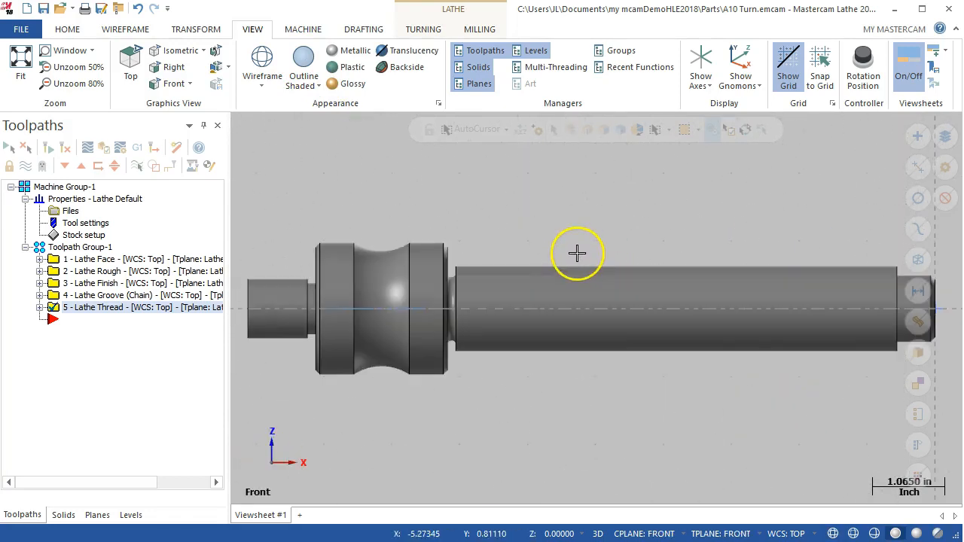
{"action": "key", "text": "alt+1"}
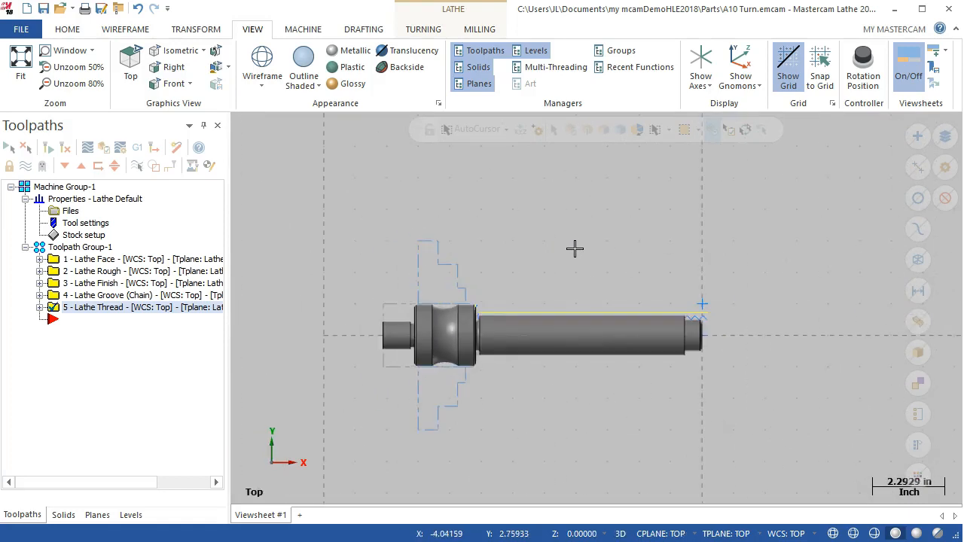
{"action": "key", "text": "alt"}
{"action": "key", "text": "alt+4"}
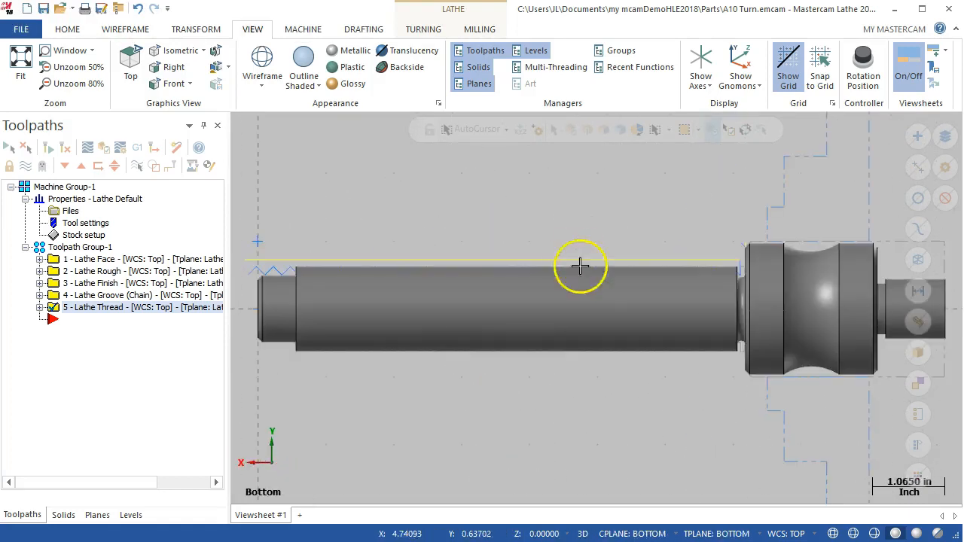
{"action": "scroll", "coordinate": [588, 315], "scroll_direction": "down", "scroll_amount": 8}
{"action": "scroll", "coordinate": [587, 301], "scroll_direction": "down", "scroll_amount": 3}
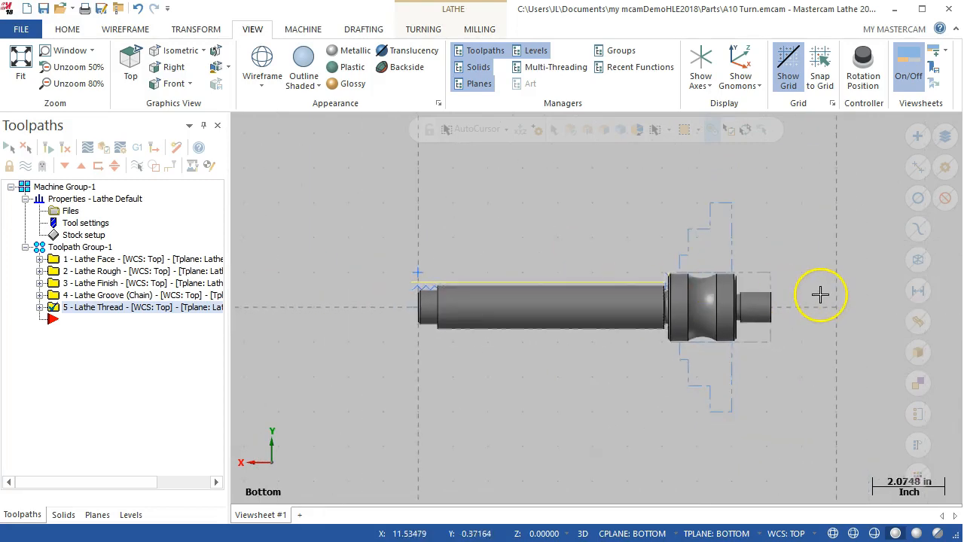
{"action": "scroll", "coordinate": [818, 294], "scroll_direction": "down", "scroll_amount": 2}
{"action": "scroll", "coordinate": [807, 242], "scroll_direction": "up", "scroll_amount": 1}
{"action": "scroll", "coordinate": [807, 242], "scroll_direction": "down", "scroll_amount": 1}
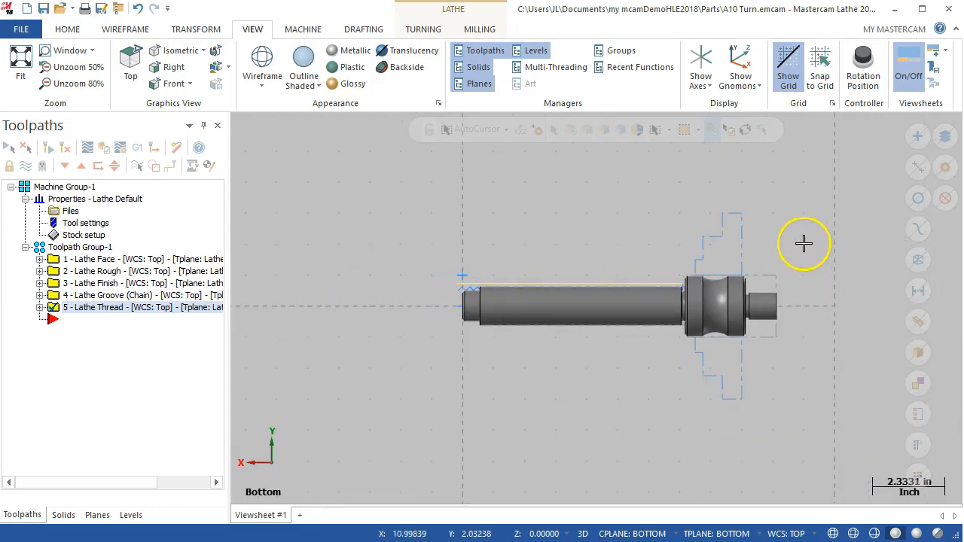
Create a new lathe machine group for the part's second set of turning operations.
{"action": "left_click", "coordinate": [67, 258]}
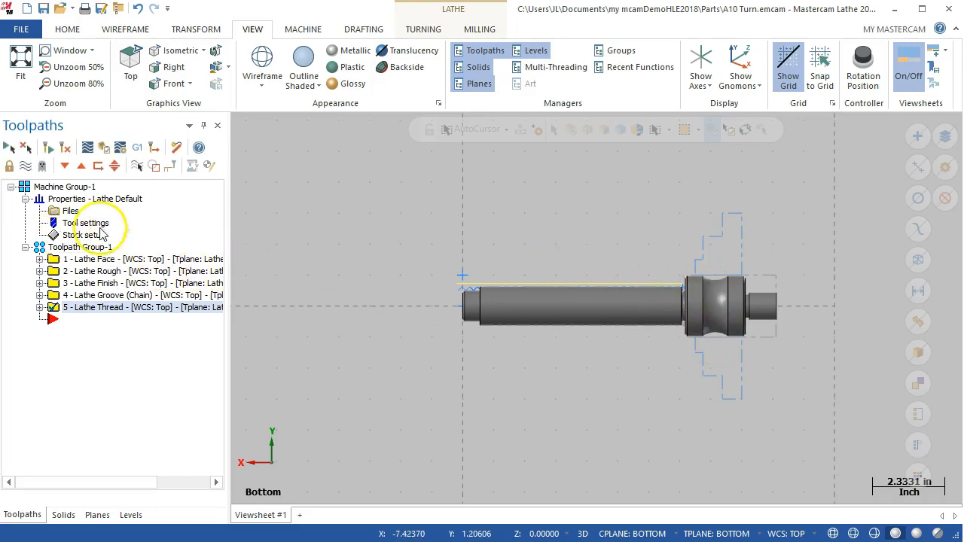
{"action": "right_click", "coordinate": [65, 190]}
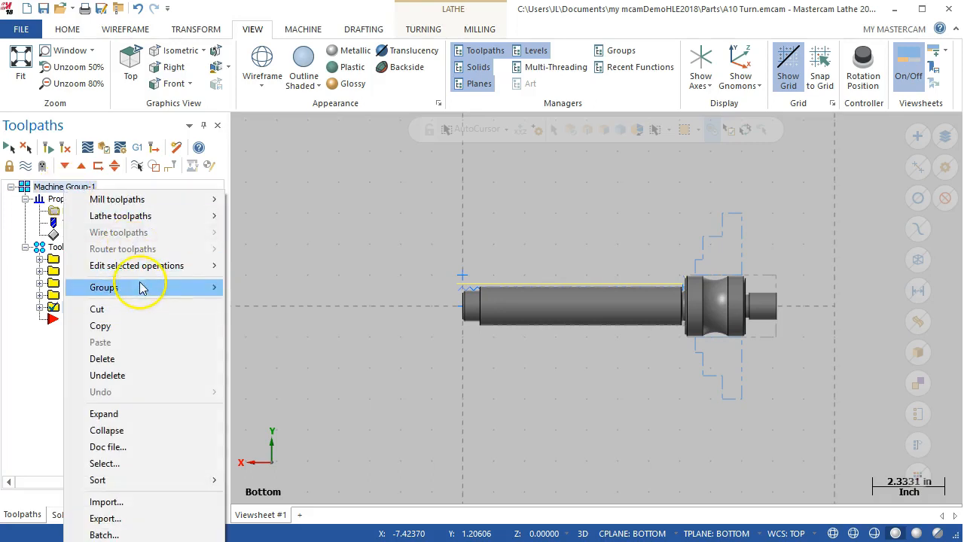
{"action": "mouse_move", "coordinate": [142, 286]}
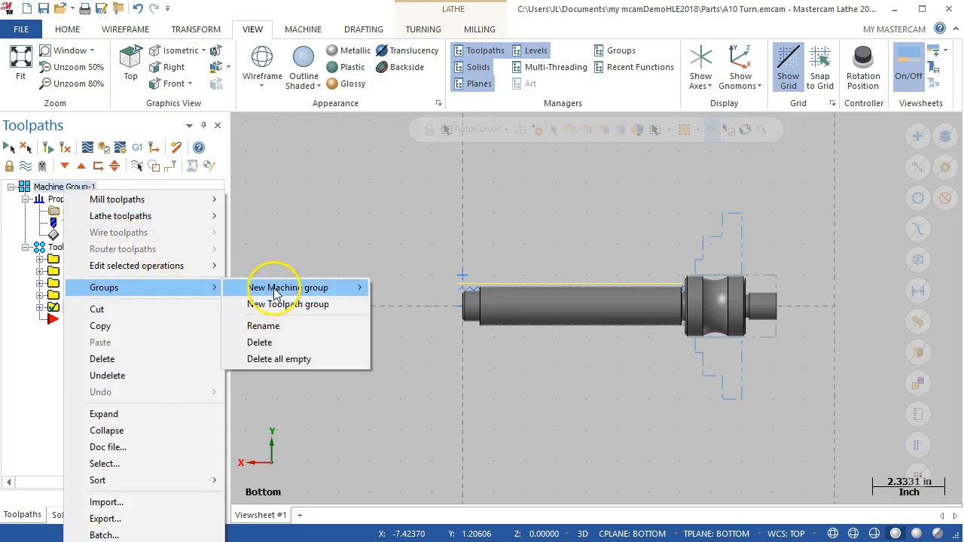
{"action": "mouse_move", "coordinate": [252, 287]}
{"action": "left_click", "coordinate": [404, 307]}
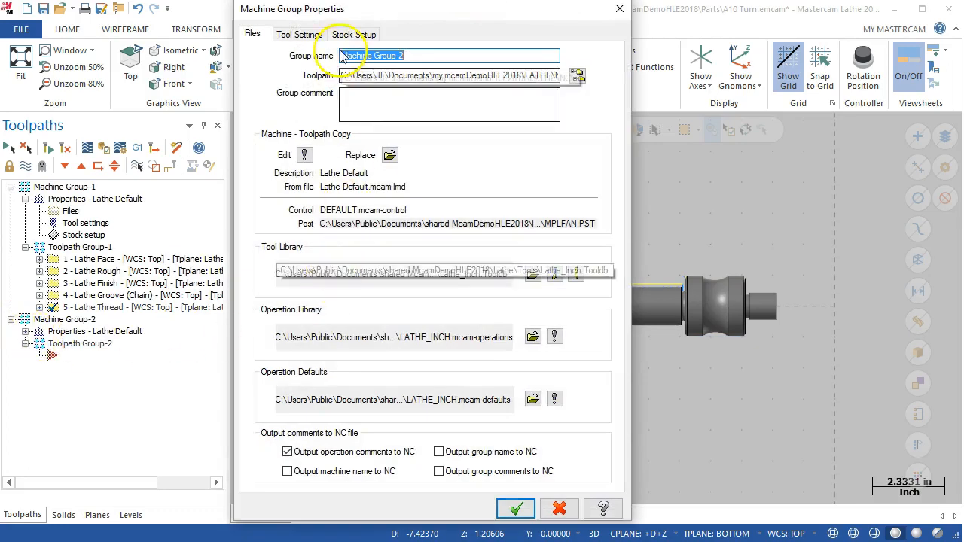
Set Machine Group-2's default program number to 2, and enable sequential tool numbering and duplicate tool number warnings.
{"action": "left_click", "coordinate": [310, 38]}
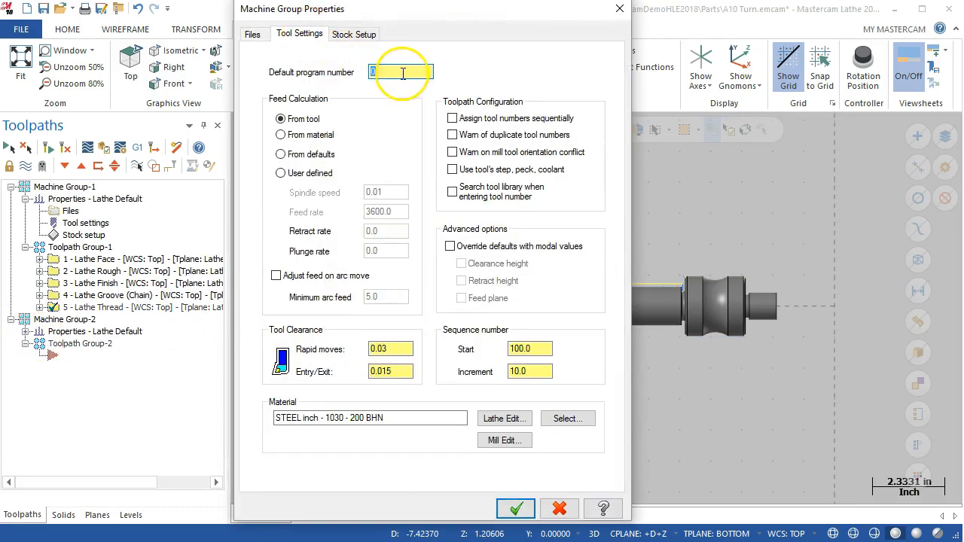
{"action": "type", "text": "2"}
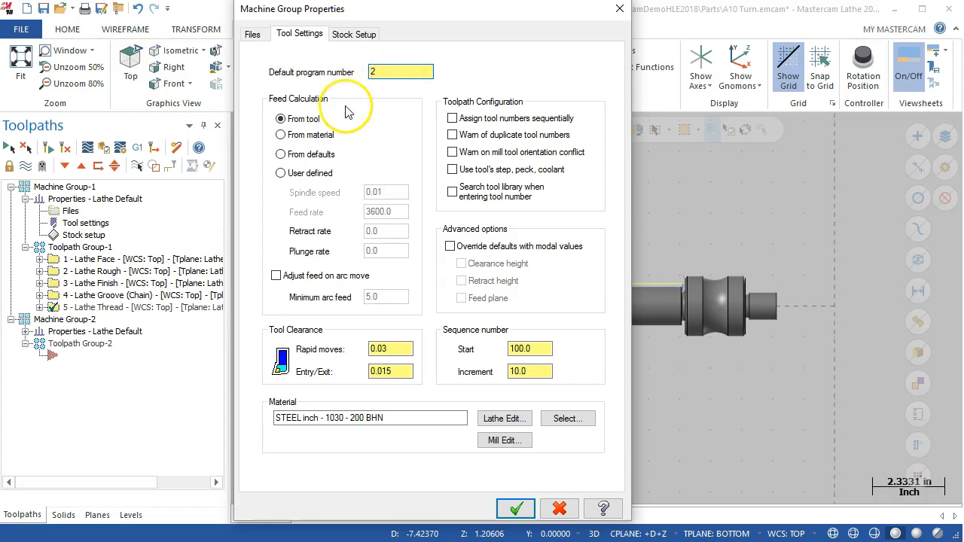
{"action": "left_click", "coordinate": [451, 118]}
{"action": "left_click", "coordinate": [452, 135]}
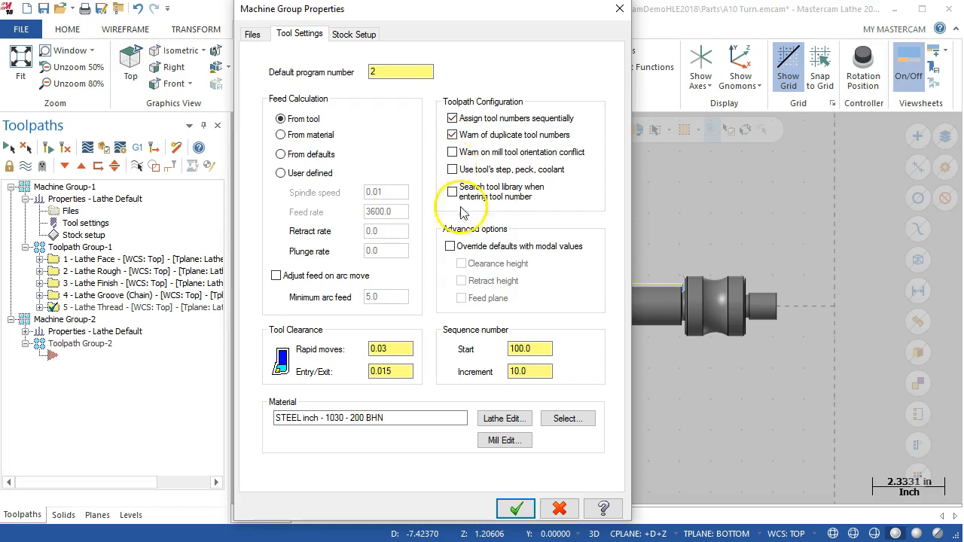
Set the sequence numbers to start at 1 with an increment of 1, and accept the machine group properties.
{"action": "left_click_drag", "start_coordinate": [531, 349], "coordinate": [498, 348]}
{"action": "type", "text": "1"}
{"action": "left_click_drag", "start_coordinate": [549, 371], "coordinate": [499, 371]}
{"action": "type", "text": "1"}
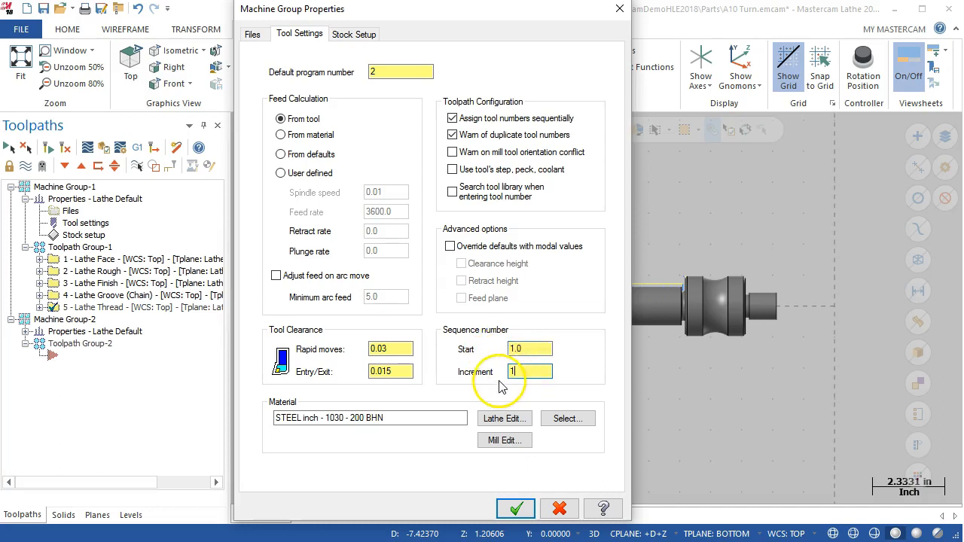
{"action": "key", "text": "Tab"}
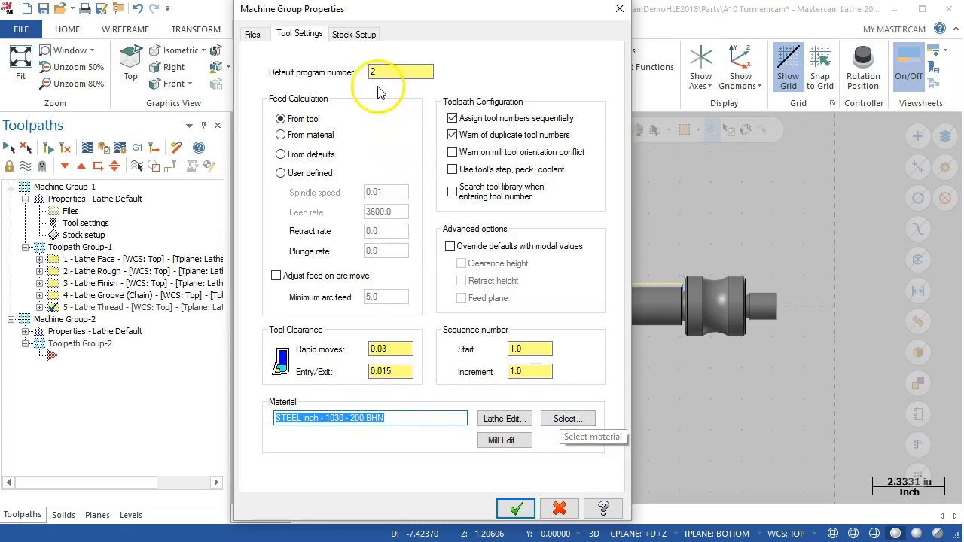
{"action": "left_click", "coordinate": [347, 36]}
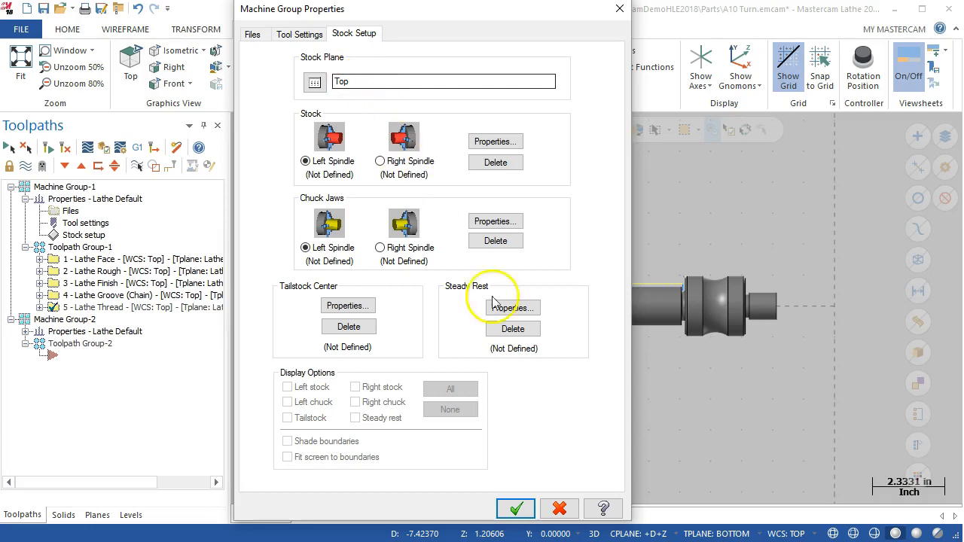
{"action": "left_click", "coordinate": [516, 510]}
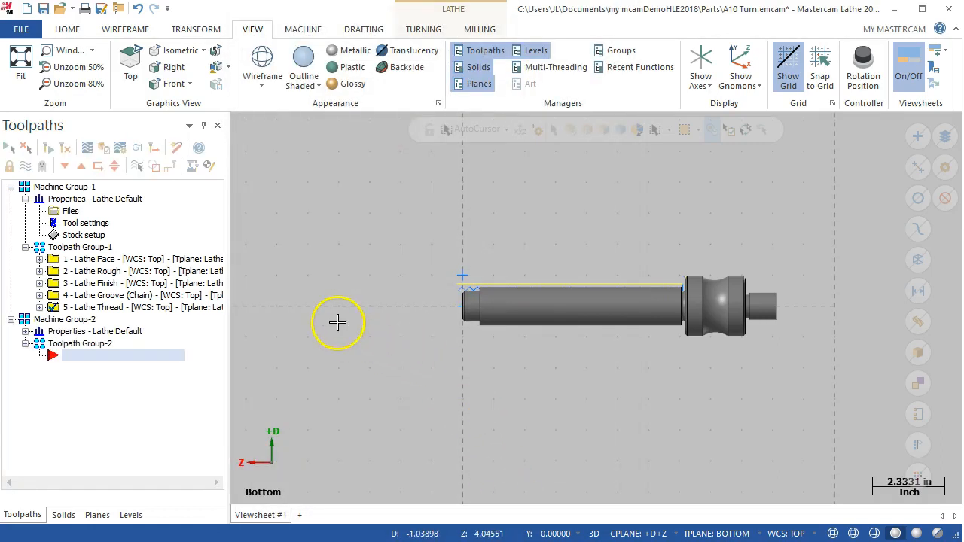
Create a new +D -Z lathe plane in the planes list.
{"action": "left_click", "coordinate": [131, 515]}
{"action": "left_click", "coordinate": [97, 515]}
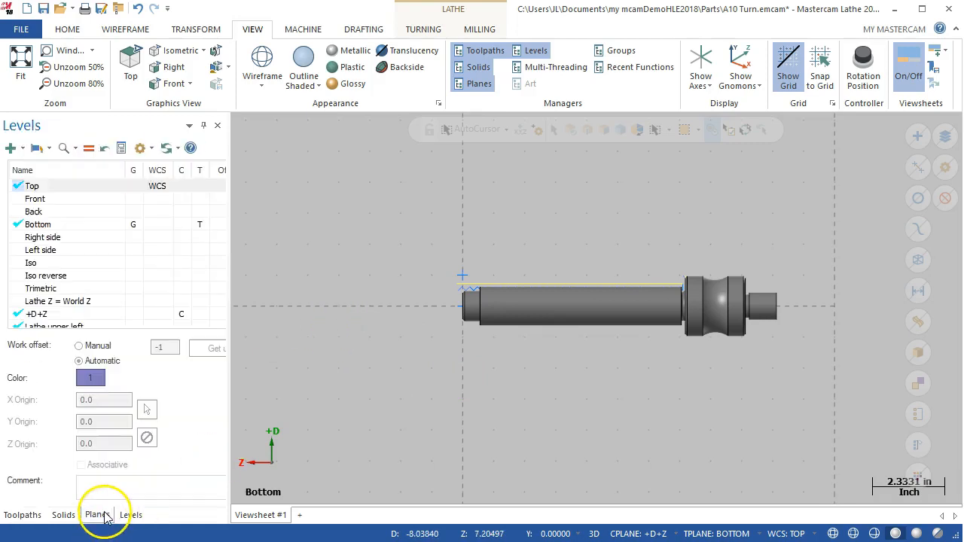
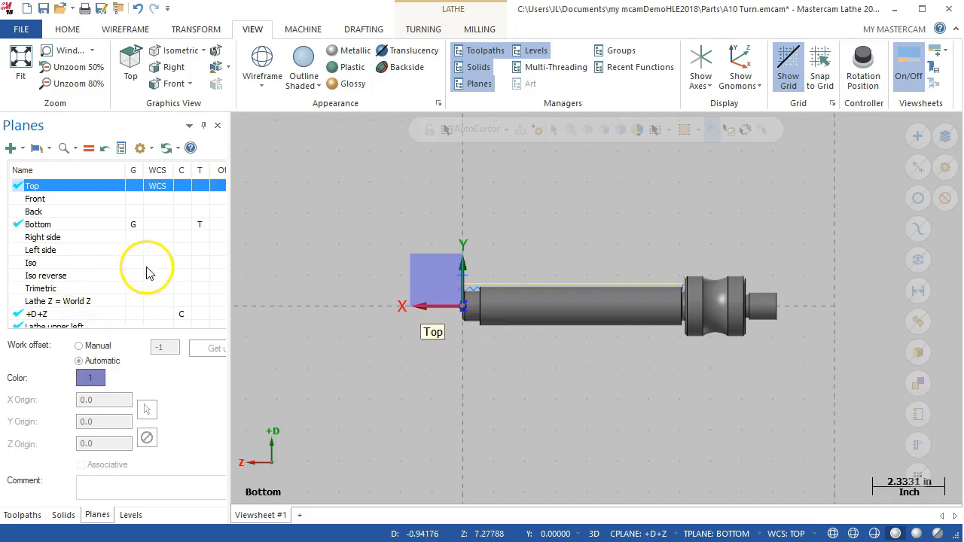
{"action": "scroll", "coordinate": [148, 273], "scroll_direction": "down", "scroll_amount": 1}
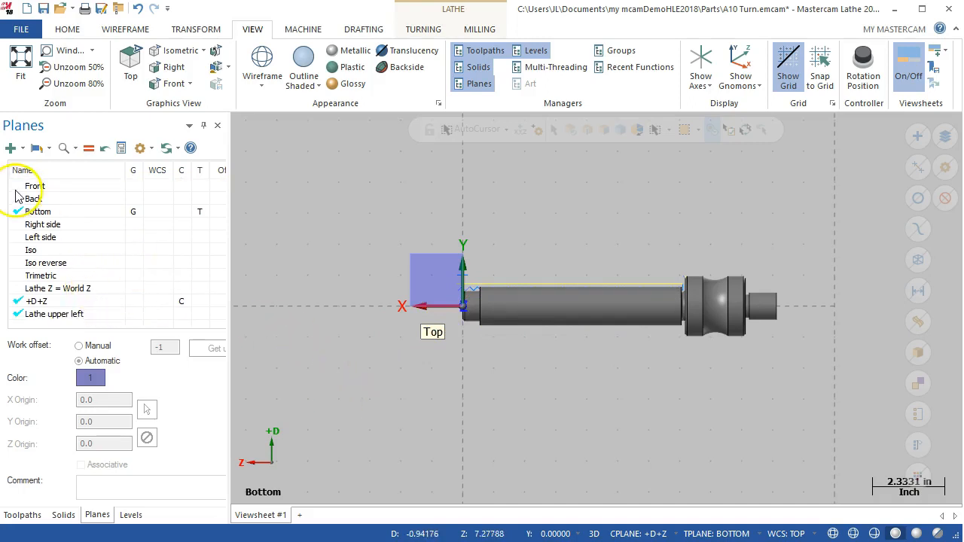
{"action": "left_click", "coordinate": [52, 152]}
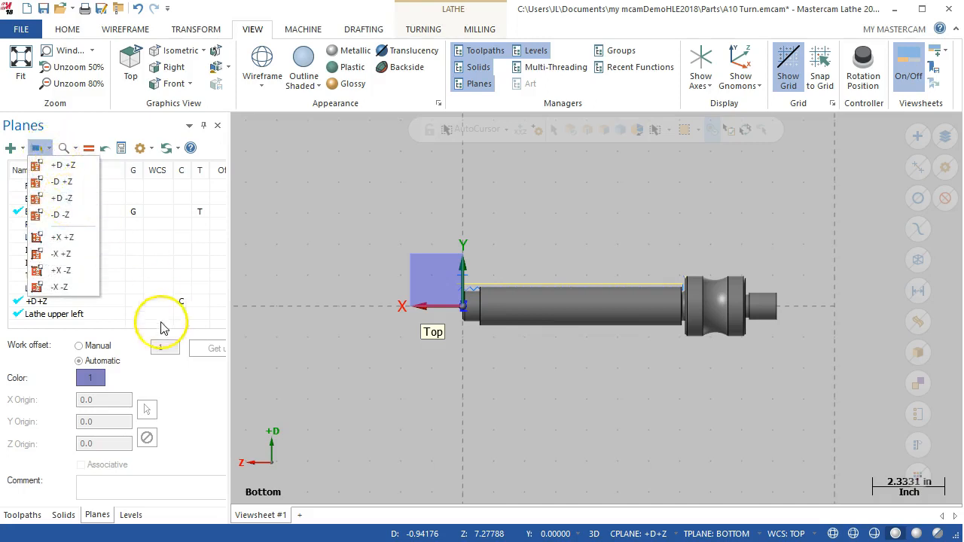
{"action": "left_click", "coordinate": [102, 345]}
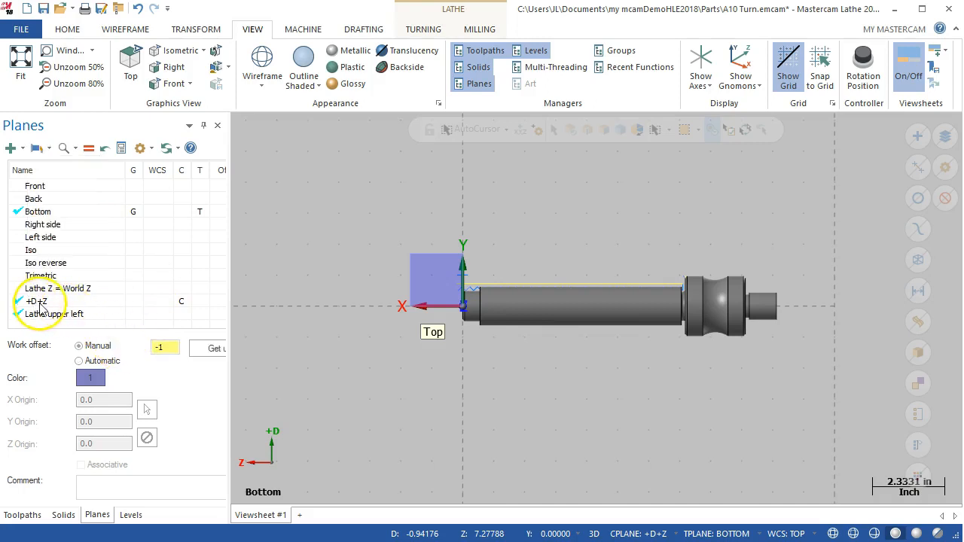
{"action": "left_click", "coordinate": [38, 148]}
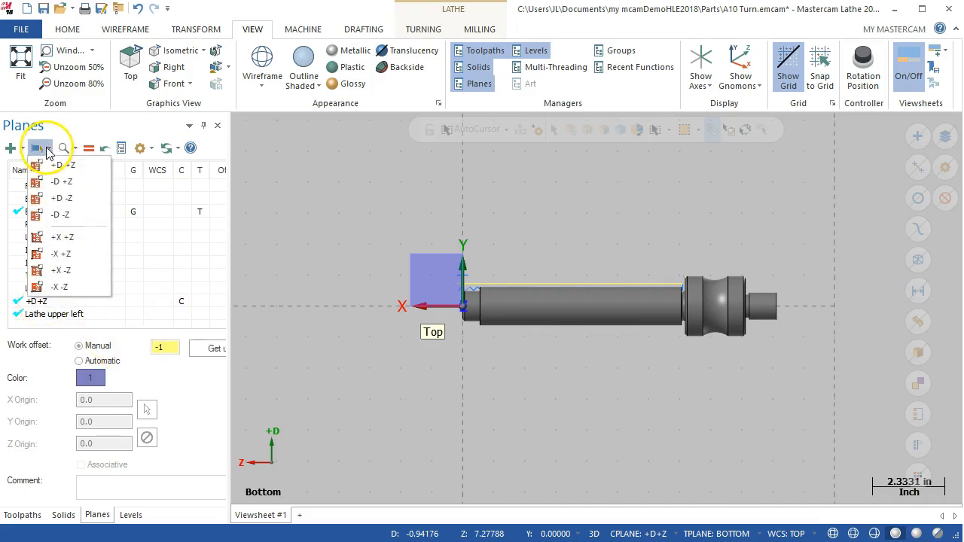
{"action": "left_click", "coordinate": [66, 200]}
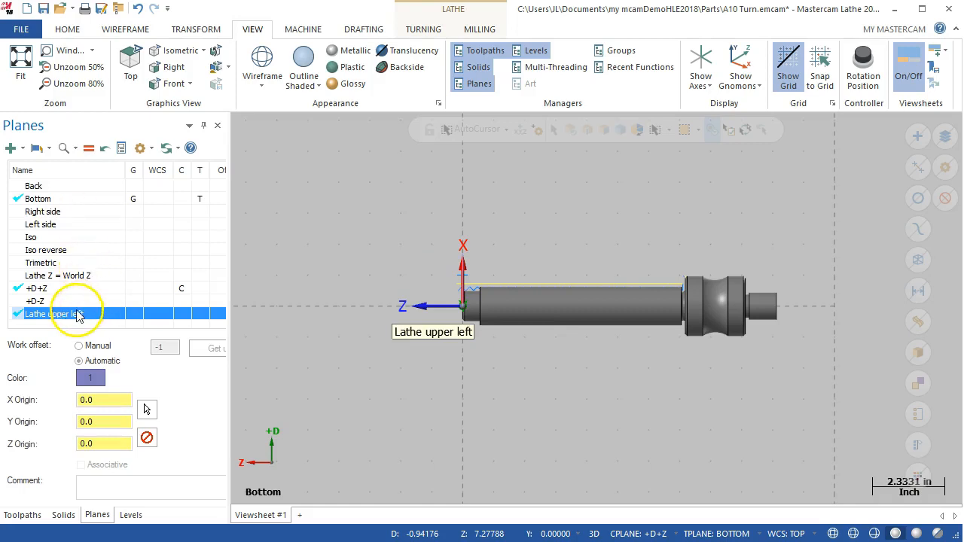
Set the +D-Z plane as the active tool plane.
{"action": "left_click", "coordinate": [38, 302]}
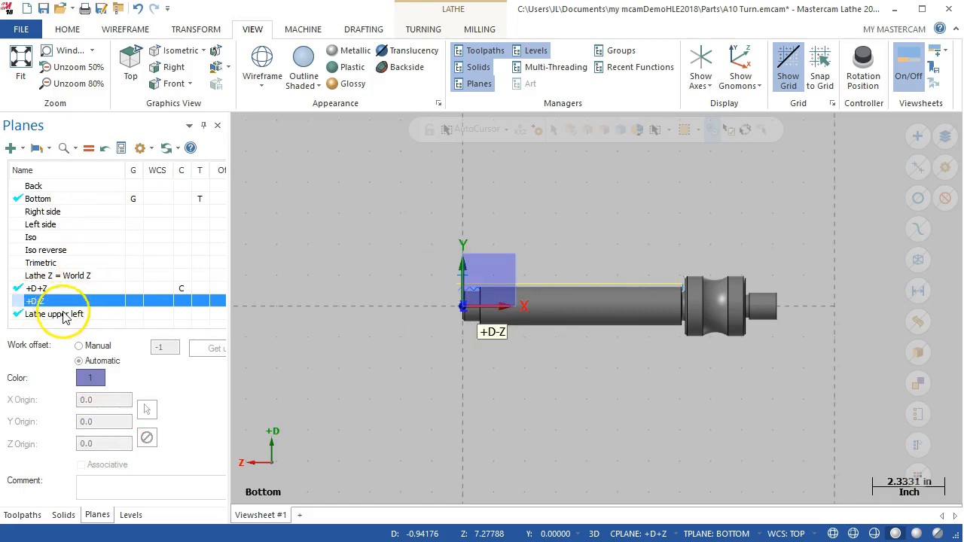
{"action": "middle_click_drag", "start_coordinate": [350, 345], "coordinate": [311, 364]}
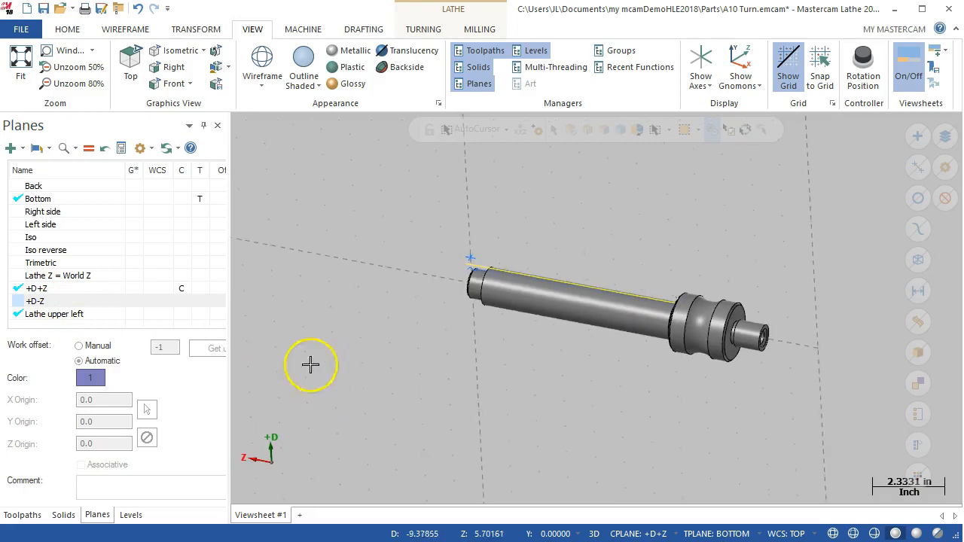
{"action": "left_click", "coordinate": [199, 303]}
{"action": "left_click", "coordinate": [347, 301]}
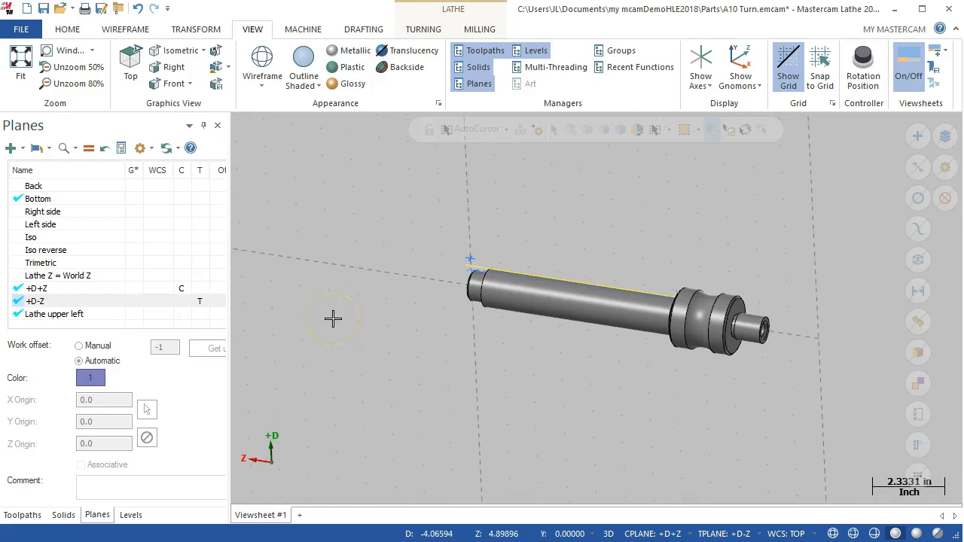
Display the axis gnomons in the graphics area to compare the construction and tool planes.
{"action": "mouse_move", "coordinate": [333, 314]}
{"action": "middle_mouse_down"}
{"action": "mouse_move", "coordinate": [334, 327]}
{"action": "mouse_move", "coordinate": [415, 294]}
{"action": "mouse_move", "coordinate": [405, 319]}
{"action": "middle_mouse_up"}
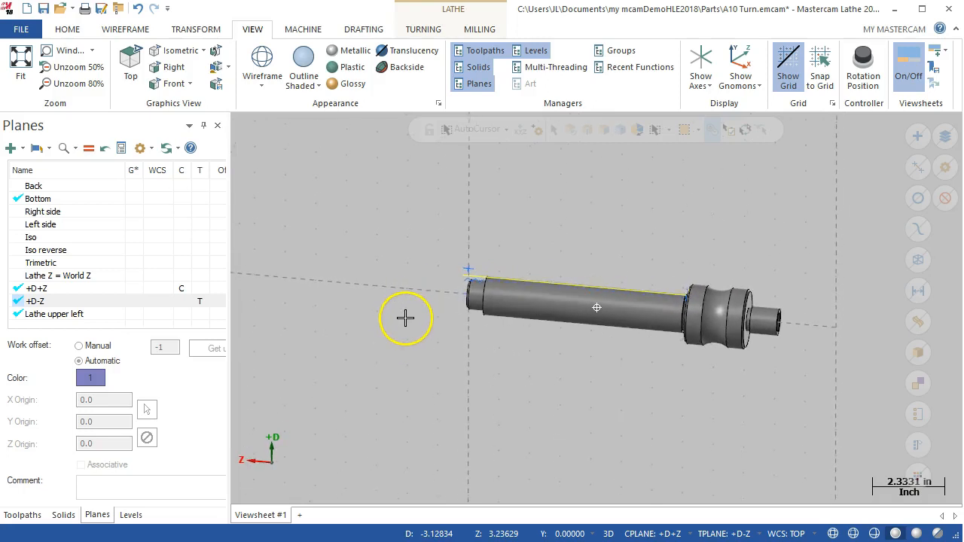
{"action": "left_click", "coordinate": [741, 66]}
{"action": "mouse_move", "coordinate": [401, 204]}
{"action": "middle_mouse_down"}
{"action": "mouse_move", "coordinate": [398, 192]}
{"action": "mouse_move", "coordinate": [385, 193]}
{"action": "middle_mouse_up"}
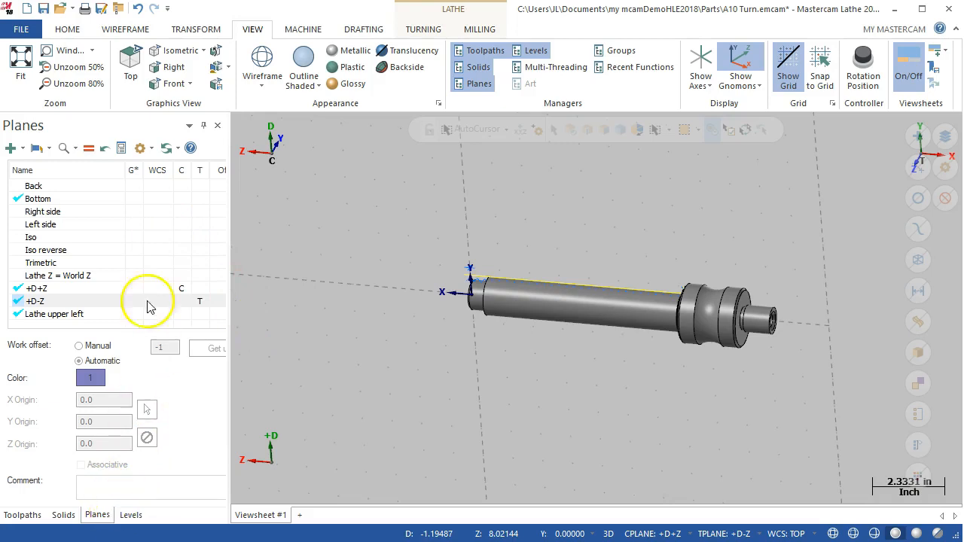
Open Machine Group-2's stock setup and set its stock plane to +D-Z.
{"action": "left_click", "coordinate": [17, 516]}
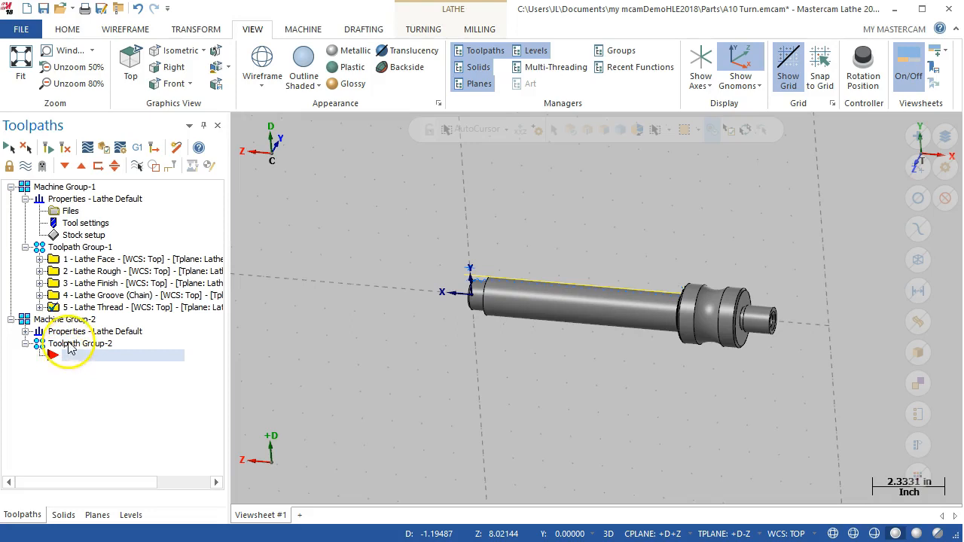
{"action": "left_click", "coordinate": [25, 332]}
{"action": "right_click", "coordinate": [85, 368]}
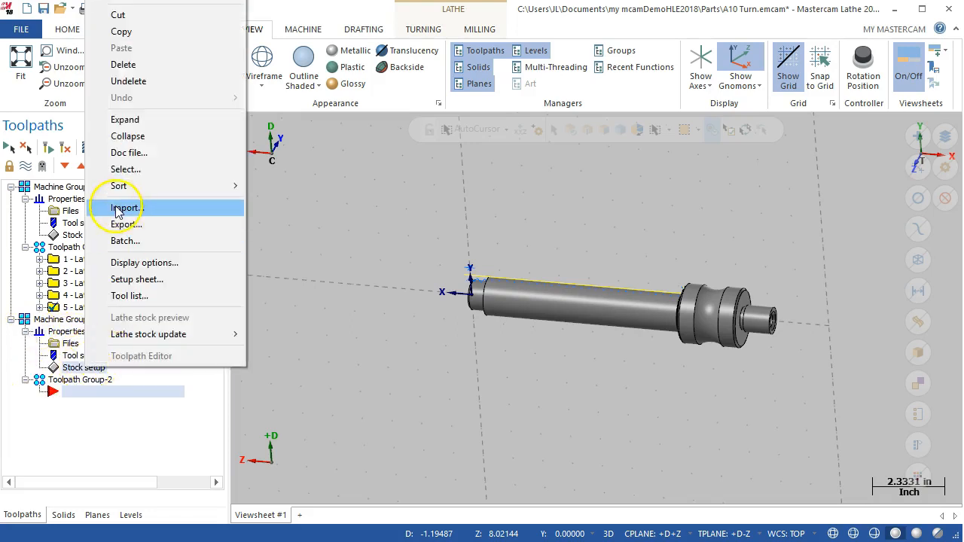
{"action": "left_click", "coordinate": [83, 367]}
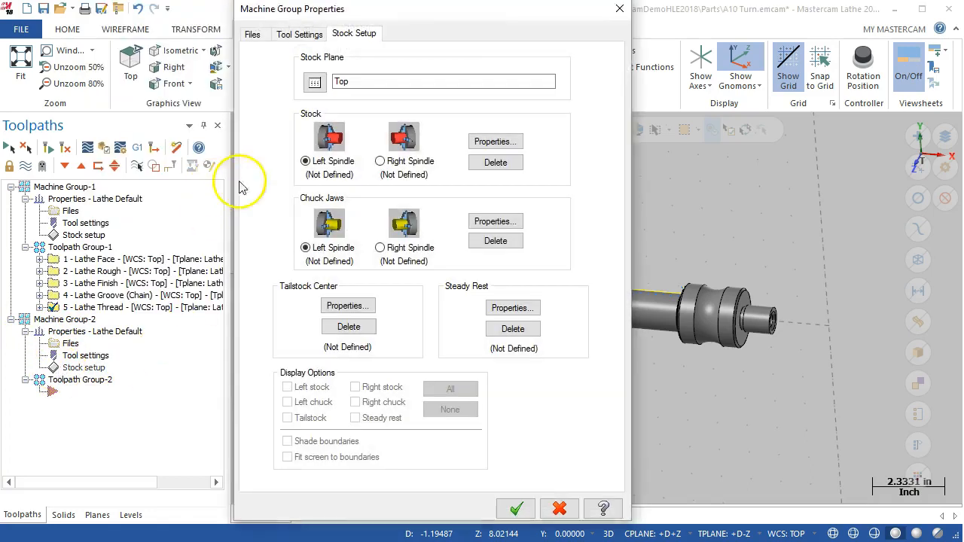
{"action": "left_click", "coordinate": [315, 83]}
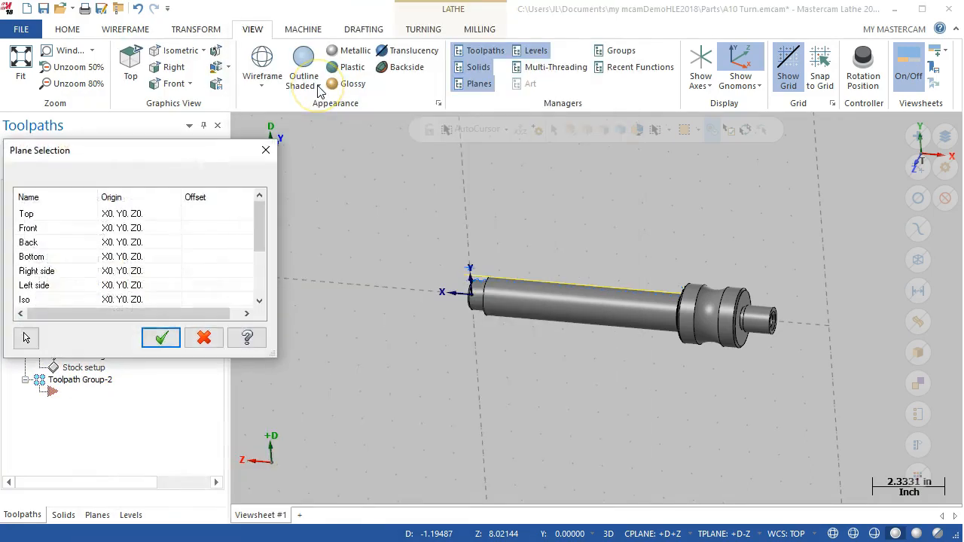
{"action": "left_click_drag", "start_coordinate": [260, 217], "coordinate": [253, 275]}
{"action": "left_click", "coordinate": [33, 285]}
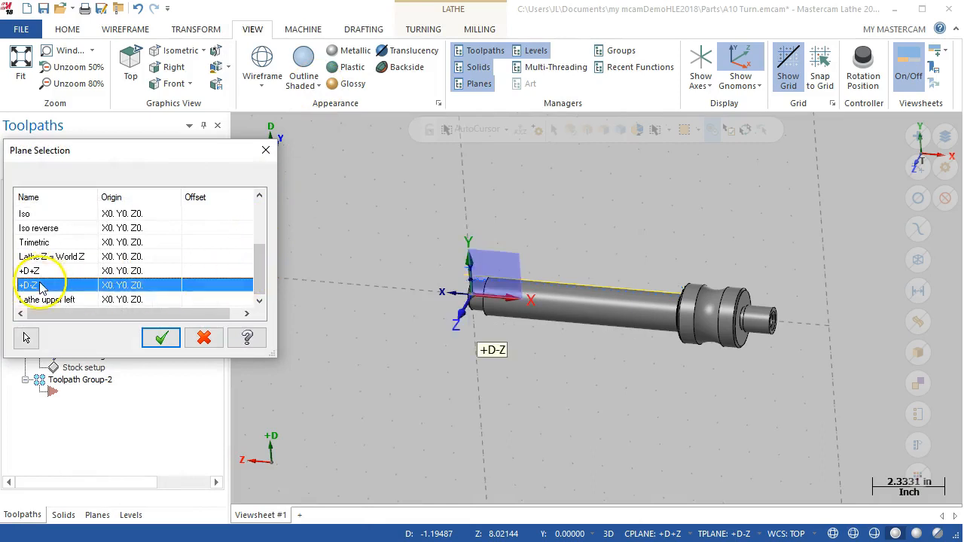
{"action": "left_click", "coordinate": [157, 336]}
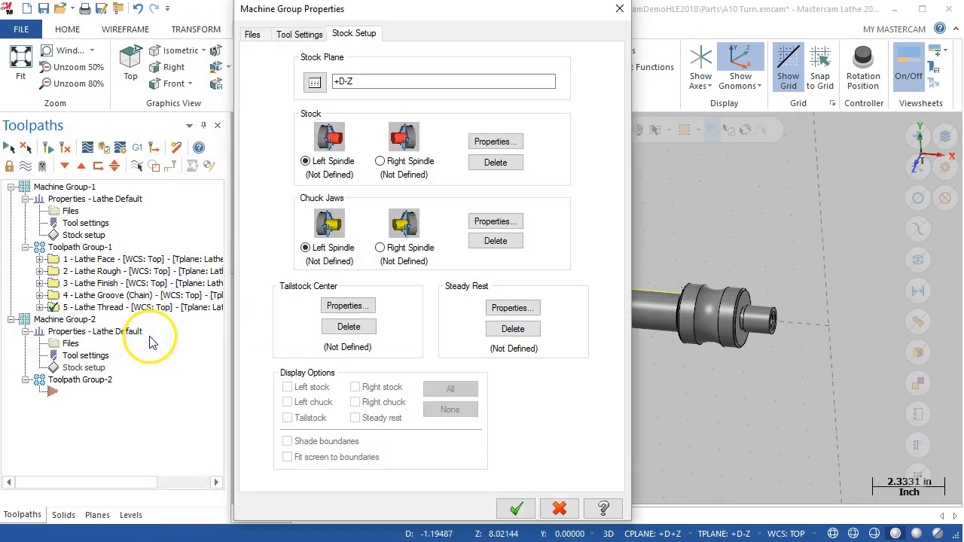
Mark the left spindle stock as not drawn in position, with its reference point on the small end's edge at X 10.12, Y 0.0.
{"action": "left_click_drag", "start_coordinate": [487, 17], "coordinate": [435, 0]}
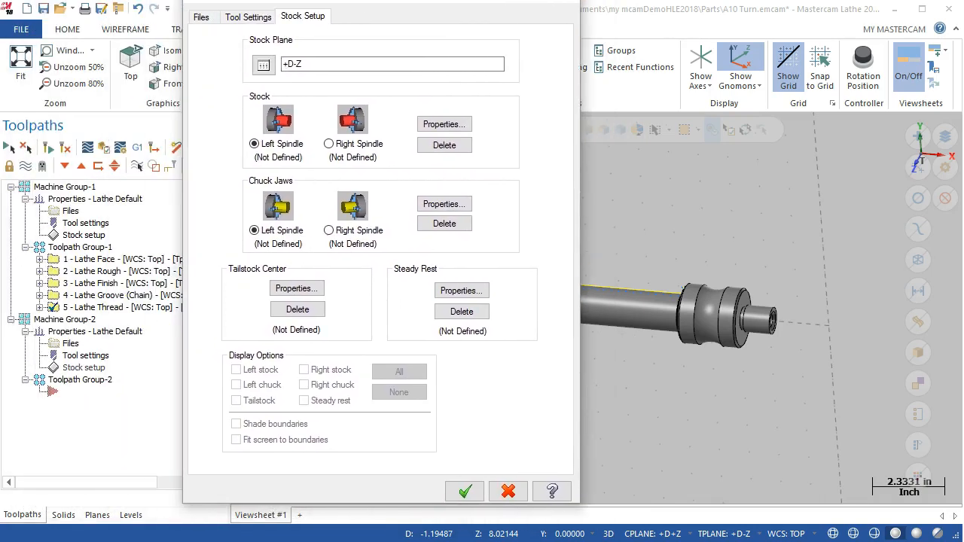
{"action": "left_click", "coordinate": [441, 125]}
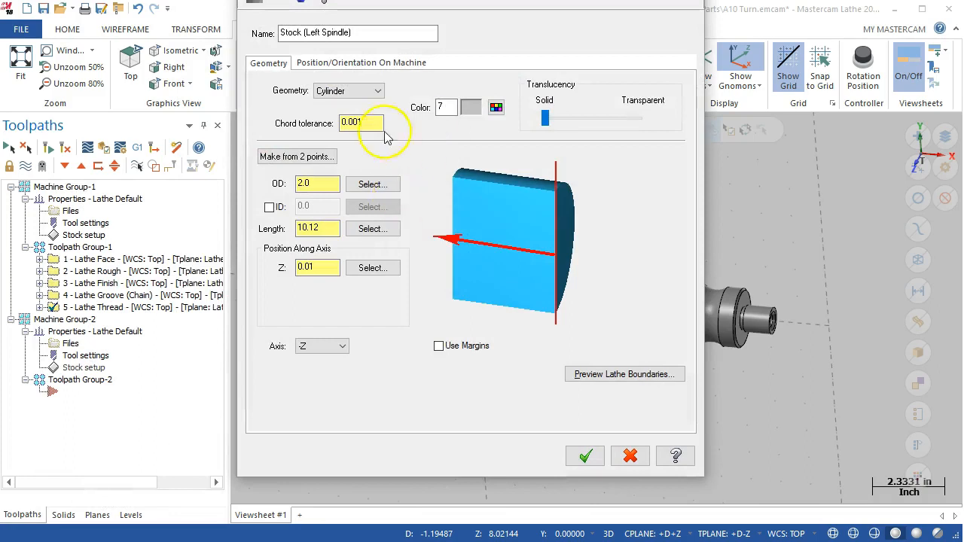
{"action": "left_click", "coordinate": [350, 63]}
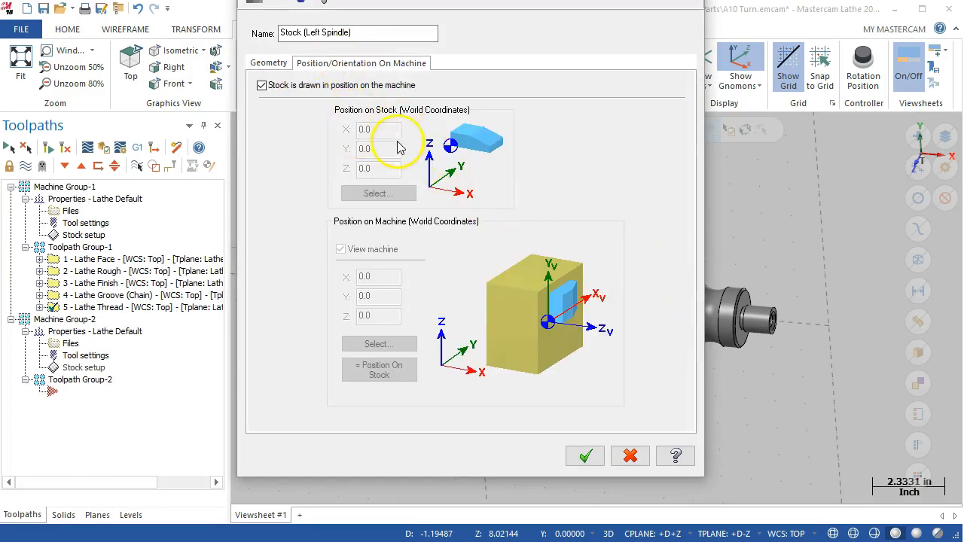
{"action": "left_click", "coordinate": [262, 85]}
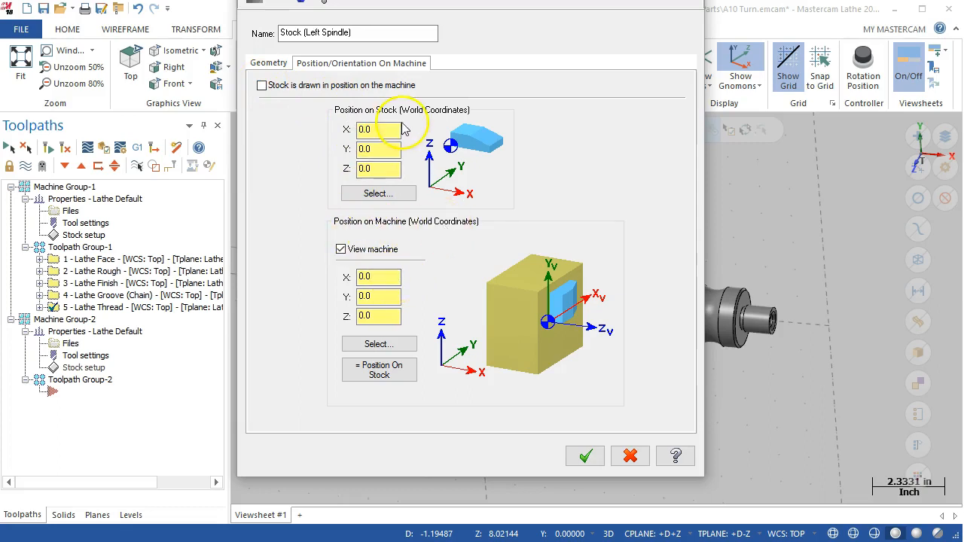
{"action": "left_click", "coordinate": [392, 194]}
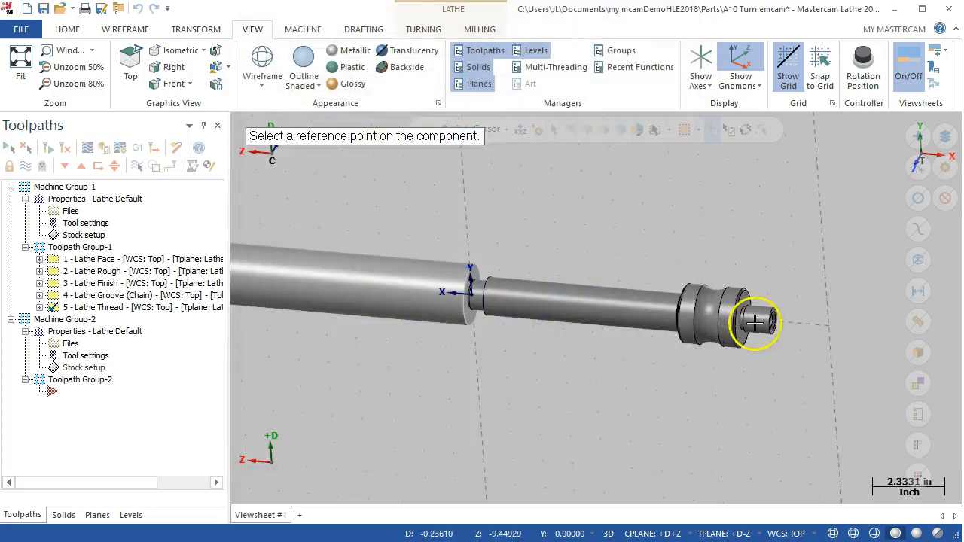
{"action": "scroll", "coordinate": [772, 332], "scroll_direction": "up", "scroll_amount": 2}
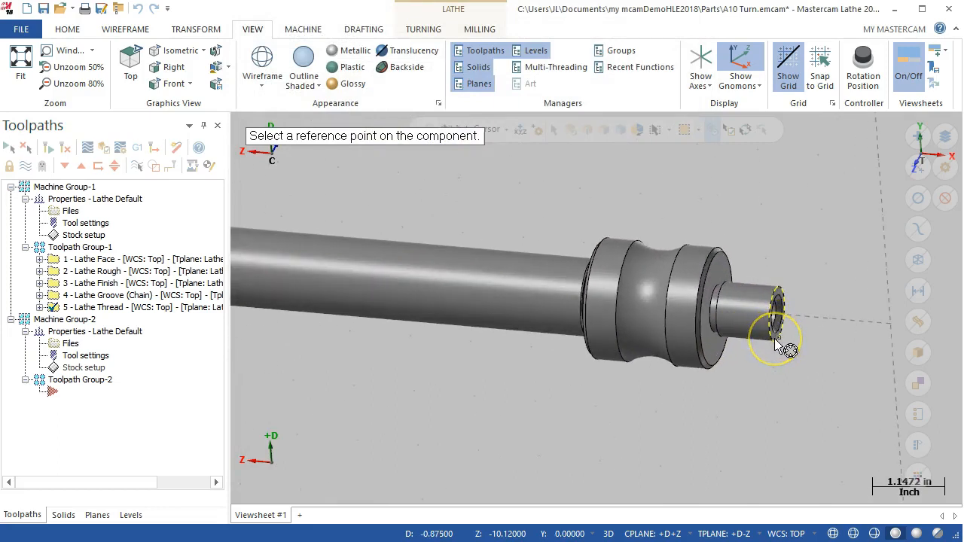
{"action": "left_click", "coordinate": [775, 343]}
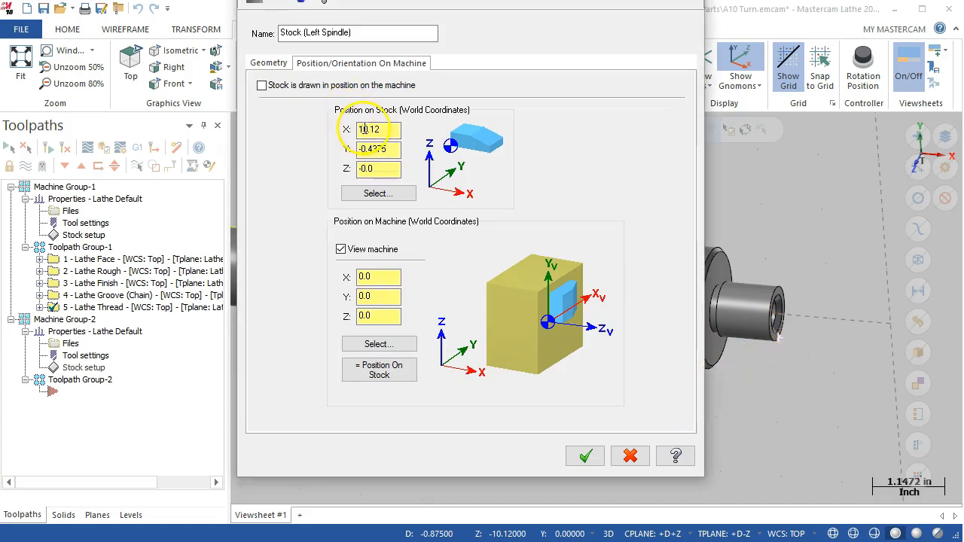
{"action": "left_click", "coordinate": [386, 149]}
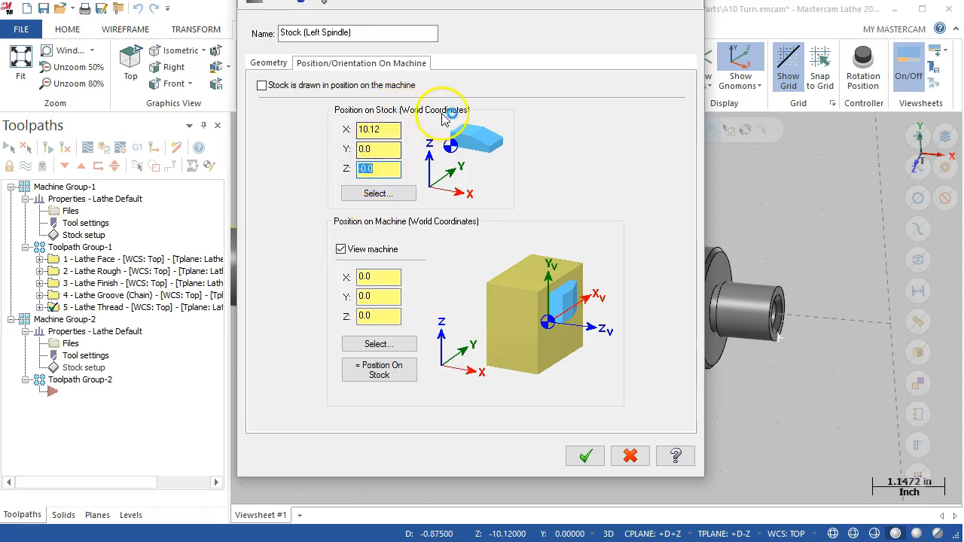
Set the left spindle stock's Z position along the axis to 7.0 and preview the lathe boundaries.
{"action": "left_click", "coordinate": [280, 65]}
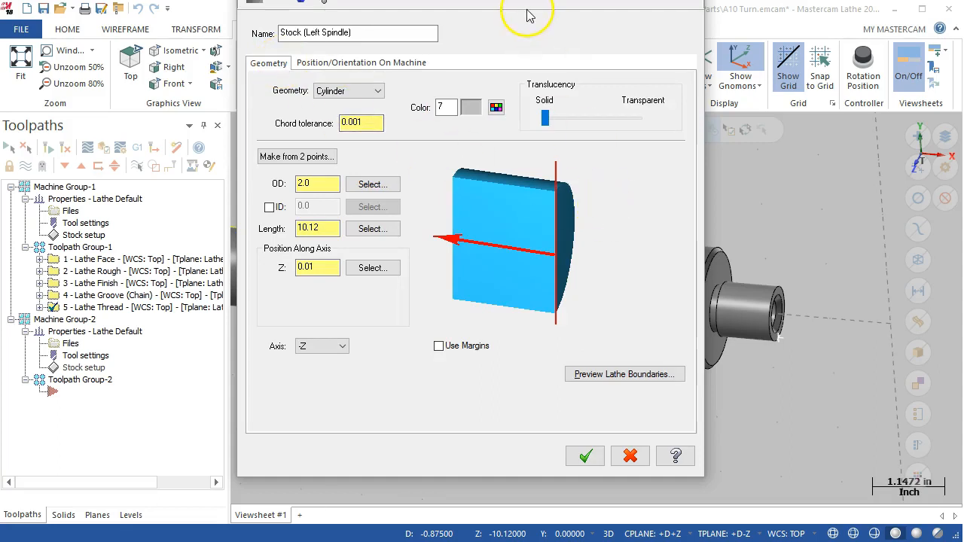
{"action": "left_click_drag", "start_coordinate": [519, 1], "coordinate": [343, 18]}
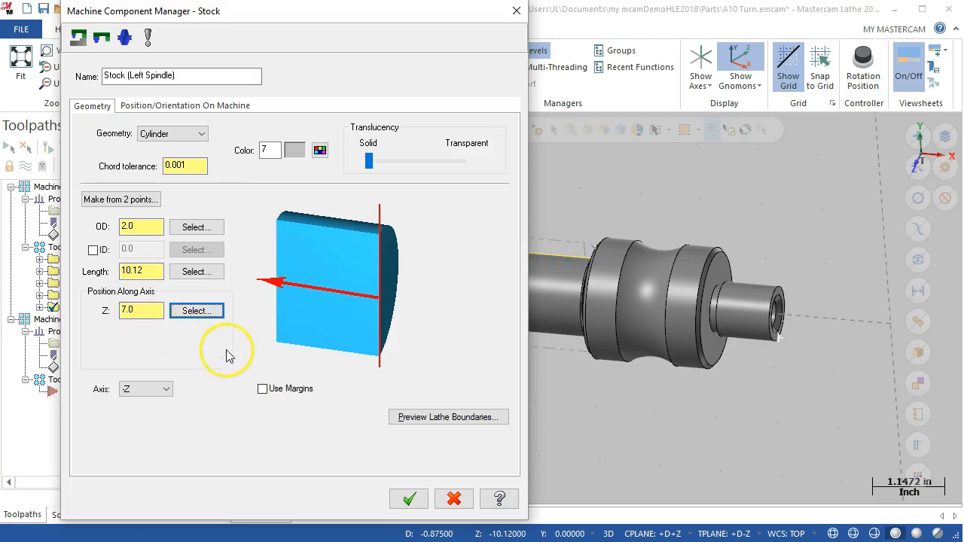
{"action": "left_click", "coordinate": [415, 419]}
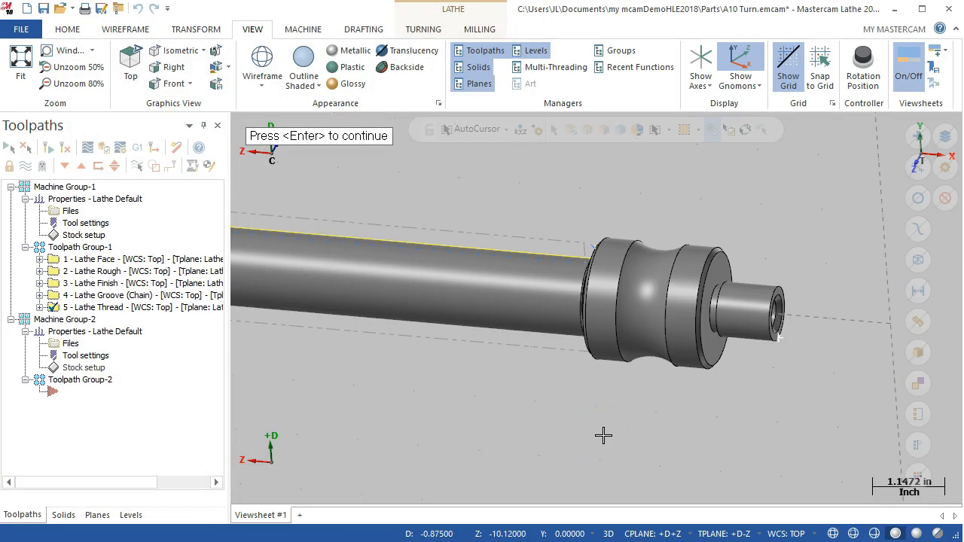
{"action": "scroll", "coordinate": [609, 346], "scroll_direction": "up", "scroll_amount": 2}
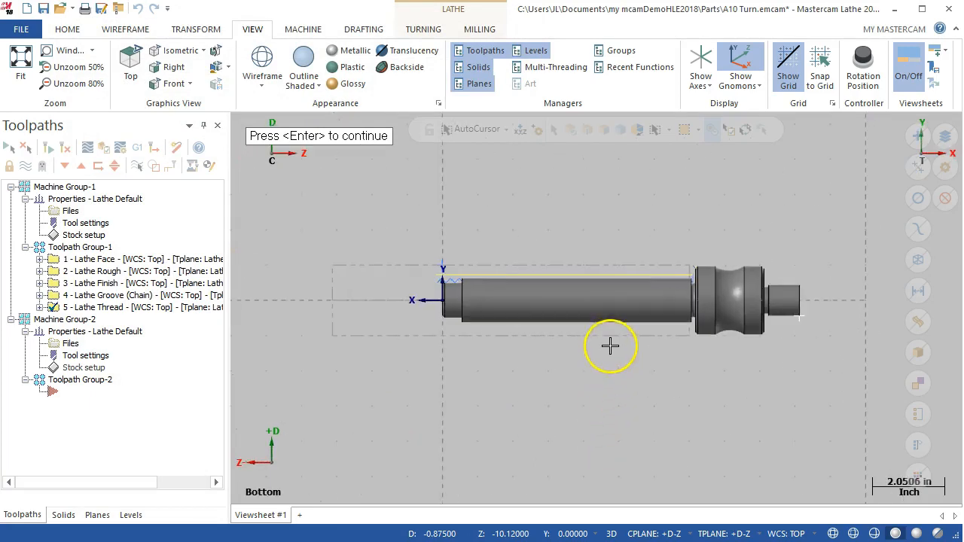
{"action": "scroll", "coordinate": [679, 257], "scroll_direction": "up", "scroll_amount": 1}
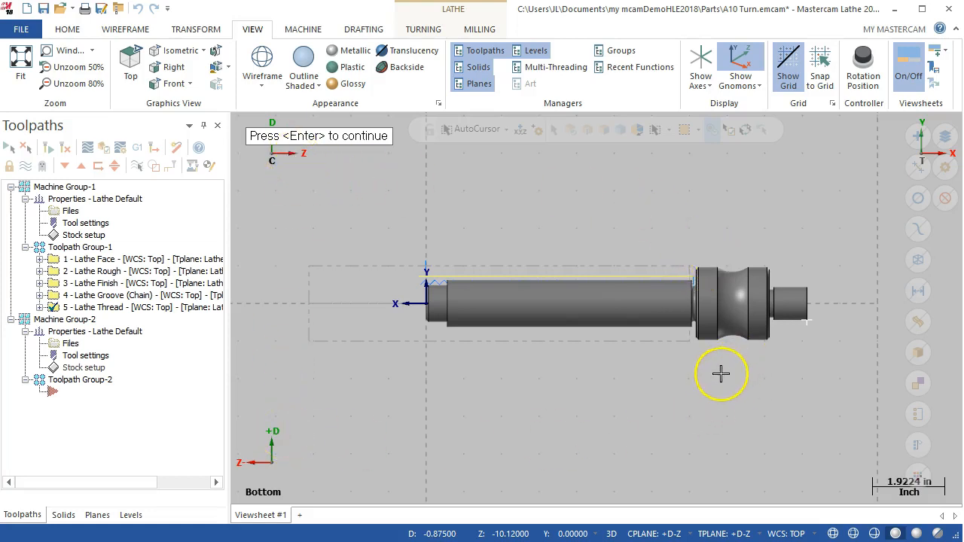
{"action": "scroll", "coordinate": [645, 366], "scroll_direction": "up", "scroll_amount": 1}
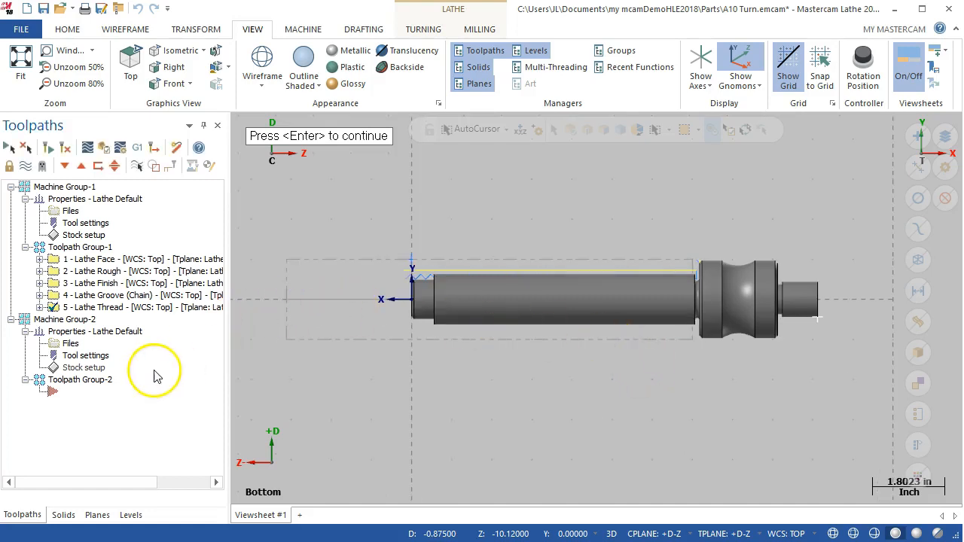
{"action": "key", "text": "Return"}
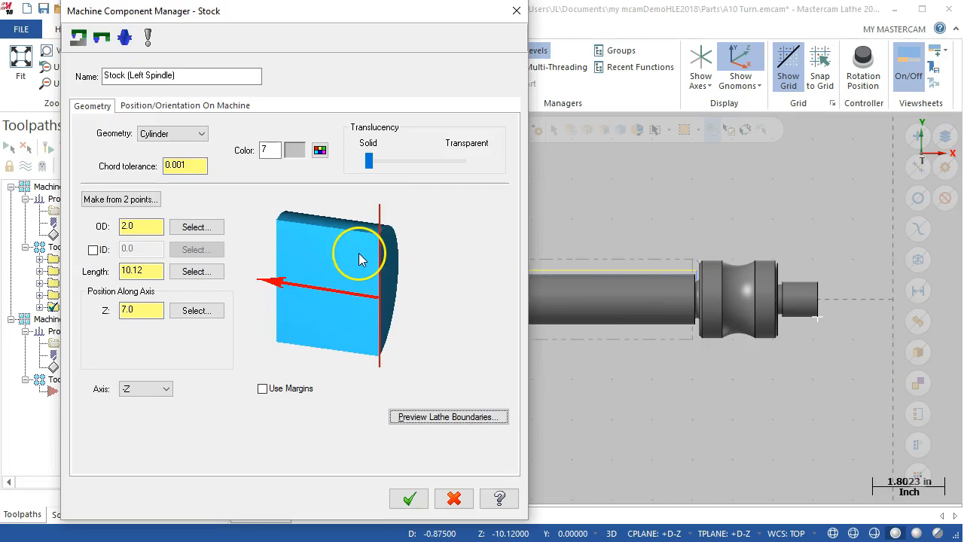
Review the stock's geometry and its position on the machine, and accept the stock definition and Machine Group-2's stock setup.
{"action": "left_click", "coordinate": [122, 315]}
{"action": "left_click", "coordinate": [178, 78]}
{"action": "left_click", "coordinate": [177, 111]}
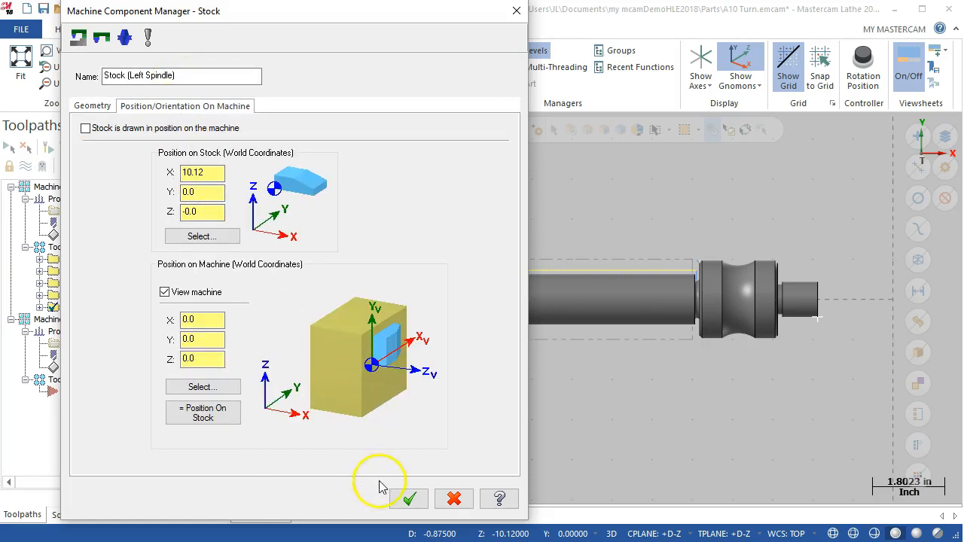
{"action": "left_click", "coordinate": [92, 106]}
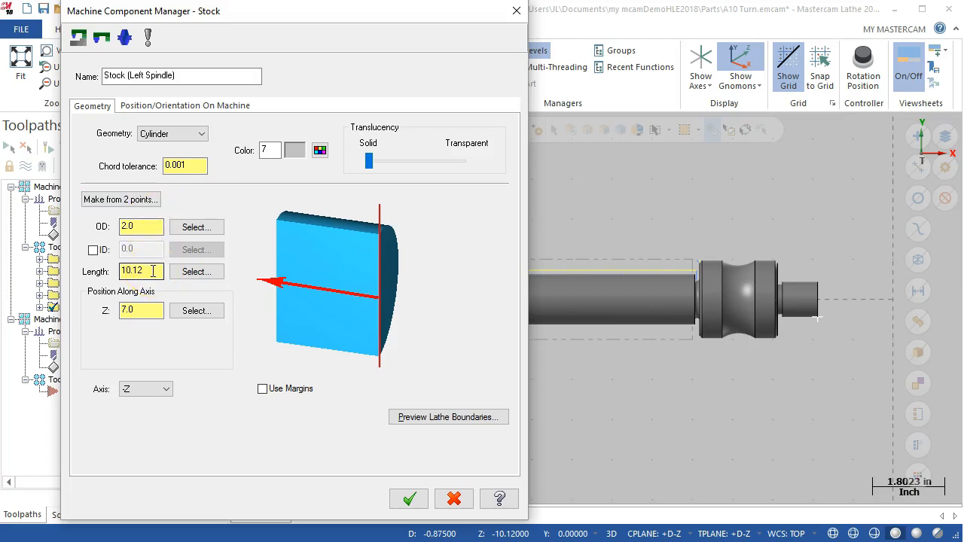
{"action": "left_click", "coordinate": [400, 498]}
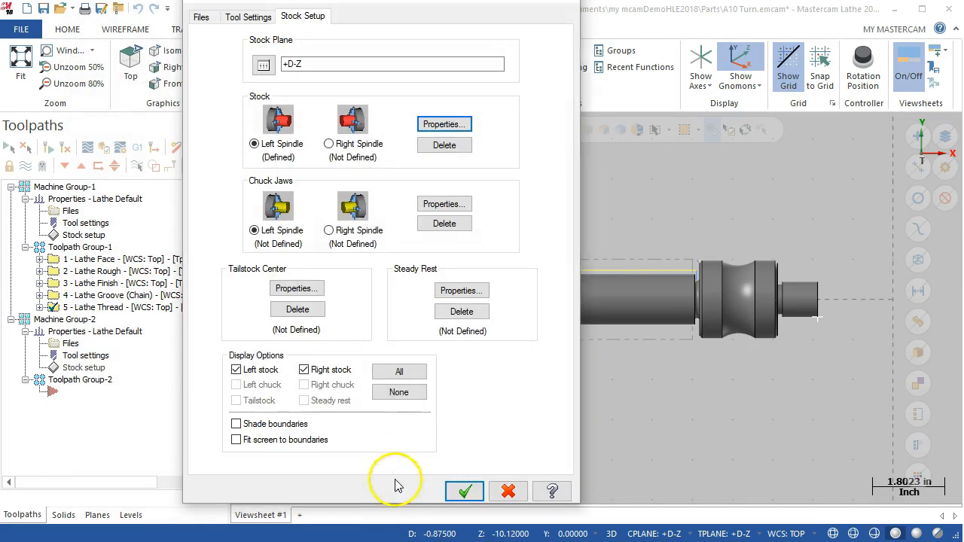
{"action": "left_click", "coordinate": [465, 491]}
Make +D-Z the active WCS, construction plane and tool plane, and check the axis orientation on the part.
{"action": "middle_click_drag", "start_coordinate": [461, 449], "coordinate": [531, 389]}
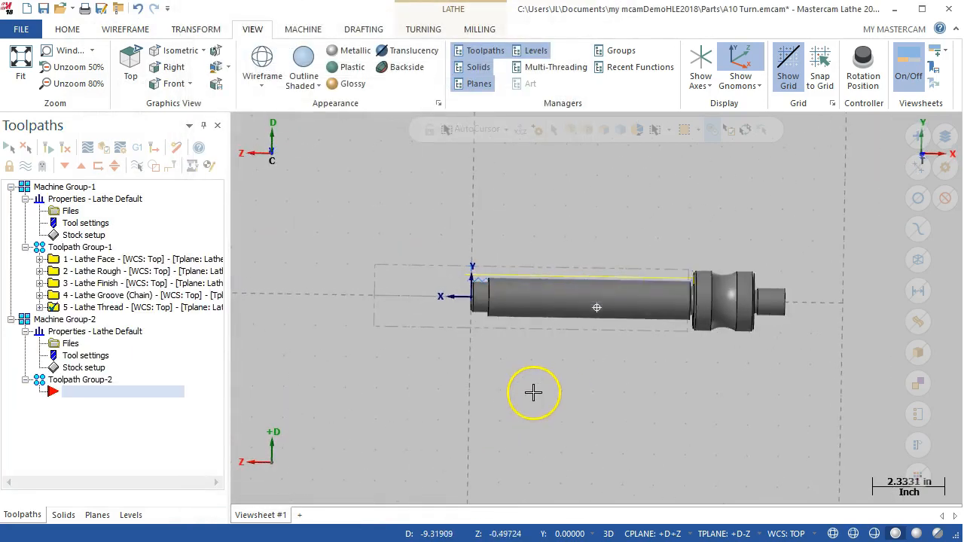
{"action": "scroll", "coordinate": [593, 327], "scroll_direction": "up", "scroll_amount": 1}
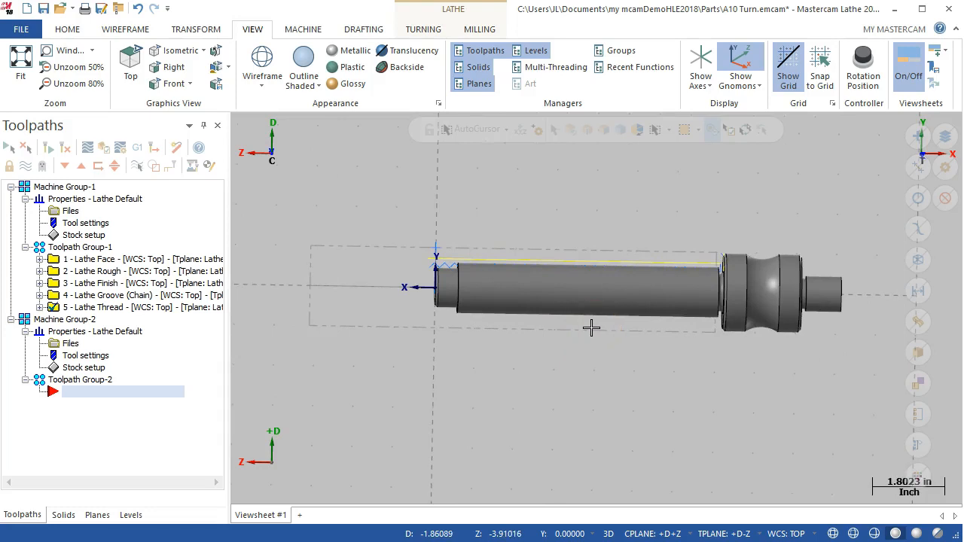
{"action": "left_click", "coordinate": [458, 361]}
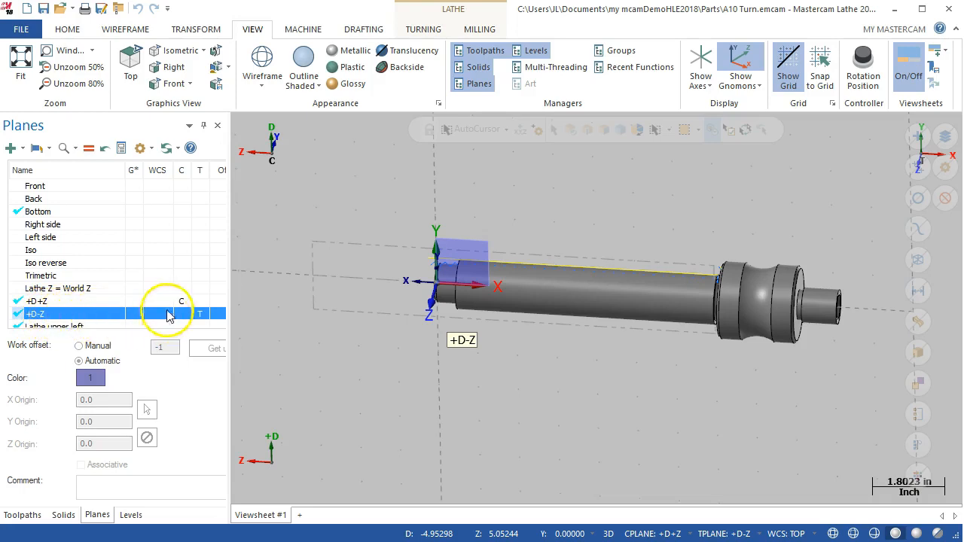
{"action": "left_click", "coordinate": [88, 150]}
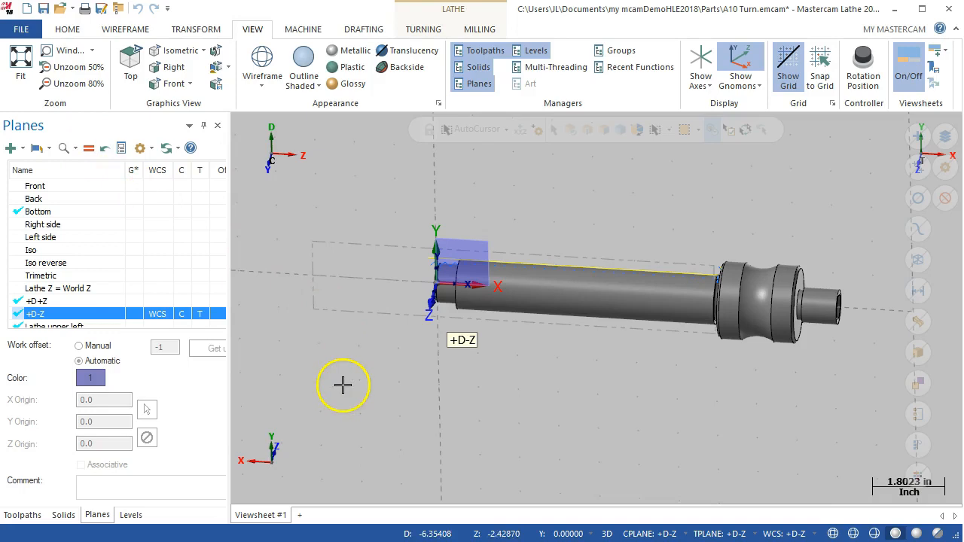
{"action": "left_click", "coordinate": [326, 323]}
{"action": "scroll", "coordinate": [570, 305], "scroll_direction": "up", "scroll_amount": 3}
{"action": "mouse_move", "coordinate": [570, 304]}
{"action": "middle_mouse_down"}
{"action": "mouse_move", "coordinate": [564, 333]}
{"action": "mouse_move", "coordinate": [626, 344]}
{"action": "mouse_move", "coordinate": [616, 362]}
{"action": "mouse_move", "coordinate": [624, 333]}
{"action": "mouse_move", "coordinate": [607, 344]}
{"action": "mouse_move", "coordinate": [609, 360]}
{"action": "mouse_move", "coordinate": [617, 351]}
{"action": "middle_mouse_up"}
{"action": "scroll", "coordinate": [560, 333], "scroll_direction": "down", "scroll_amount": 3}
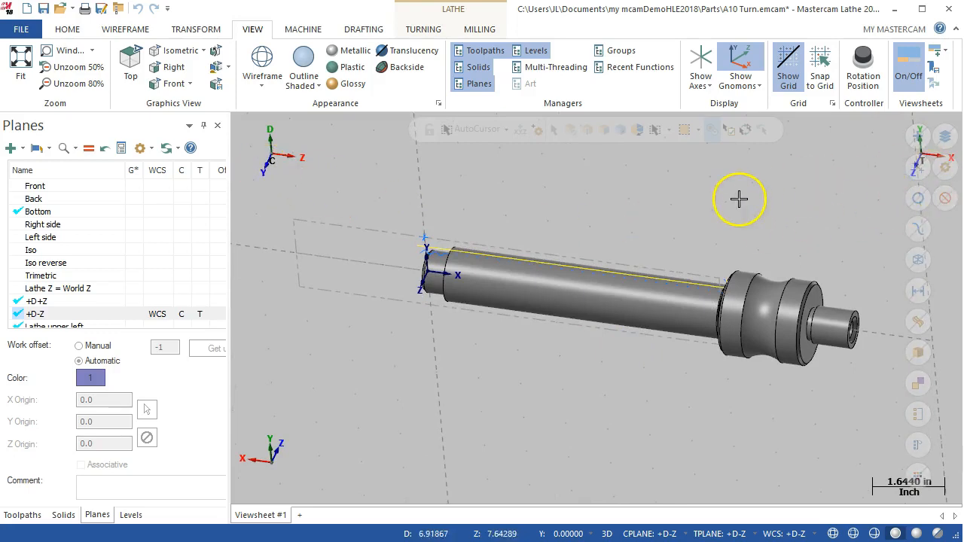
{"action": "scroll", "coordinate": [734, 233], "scroll_direction": "up", "scroll_amount": 1}
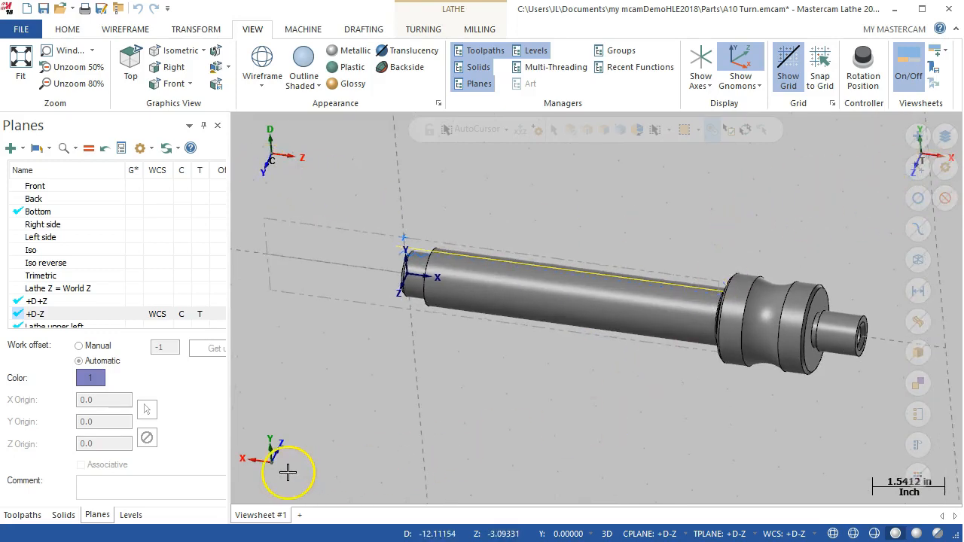
{"action": "middle_click_drag", "start_coordinate": [579, 403], "coordinate": [593, 367]}
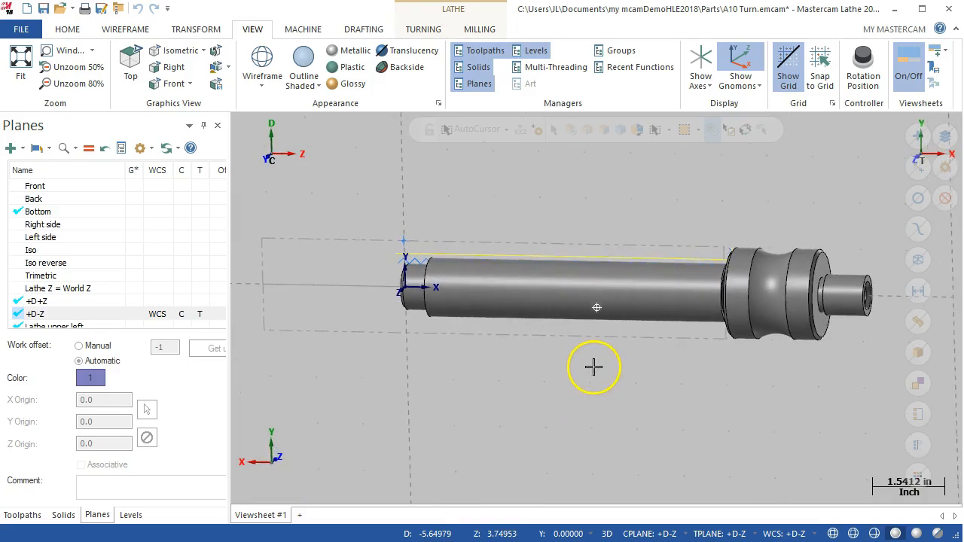
Reopen Machine Group-2's stock setup and open the left spindle stock's properties.
{"action": "left_click", "coordinate": [24, 515]}
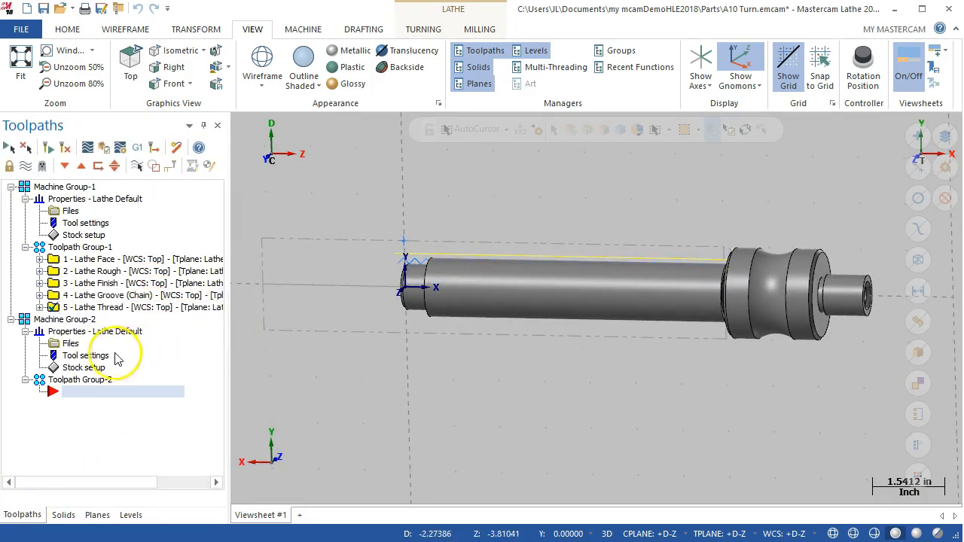
{"action": "left_click", "coordinate": [75, 368]}
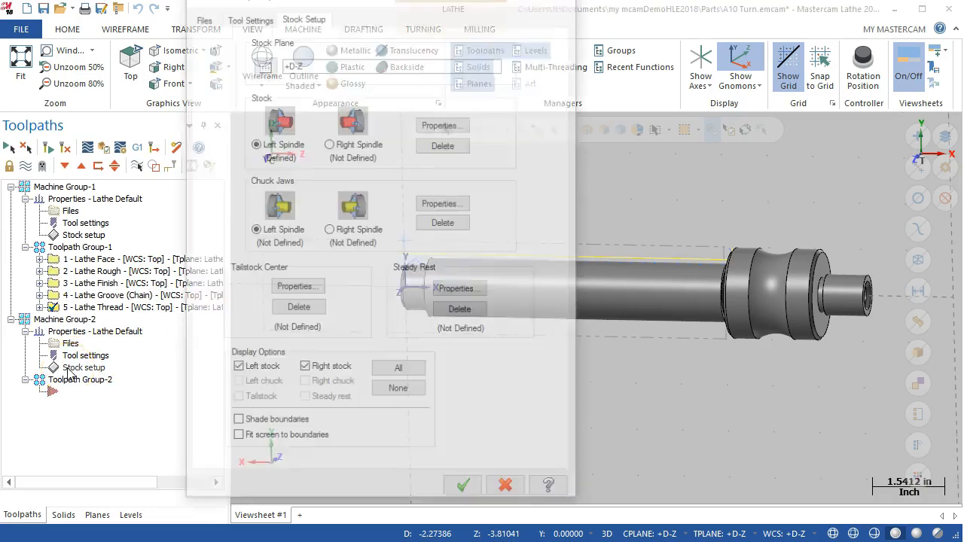
{"action": "left_click", "coordinate": [426, 126]}
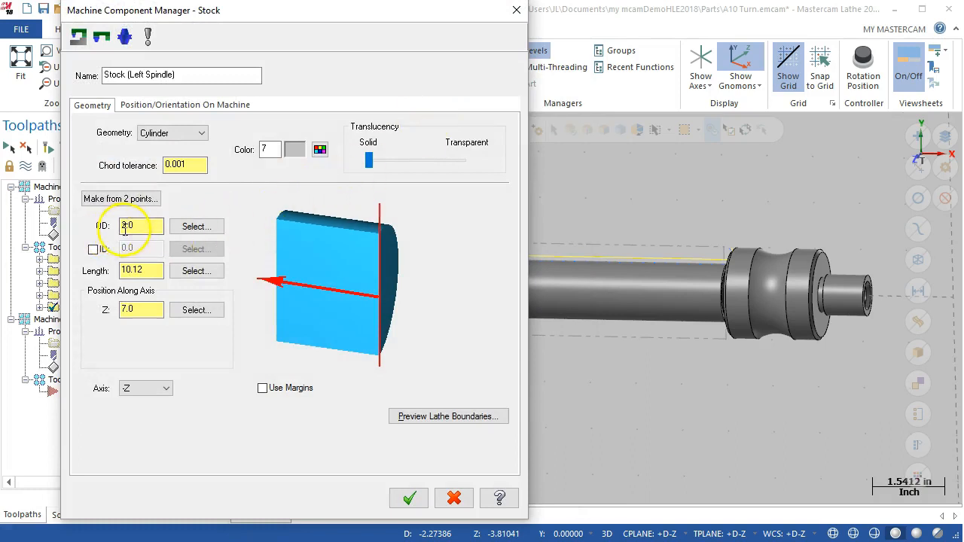
Try stock Z positions of -7.0 and -10.12 along the axis, previewing the lathe boundaries for each.
{"action": "left_click", "coordinate": [123, 310]}
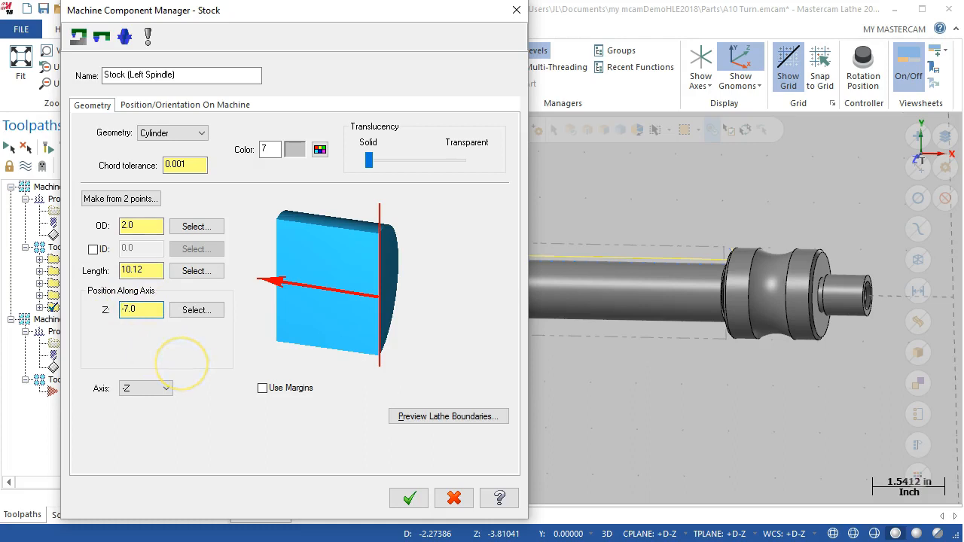
{"action": "left_click", "coordinate": [441, 417]}
{"action": "scroll", "coordinate": [503, 391], "scroll_direction": "down", "scroll_amount": 3}
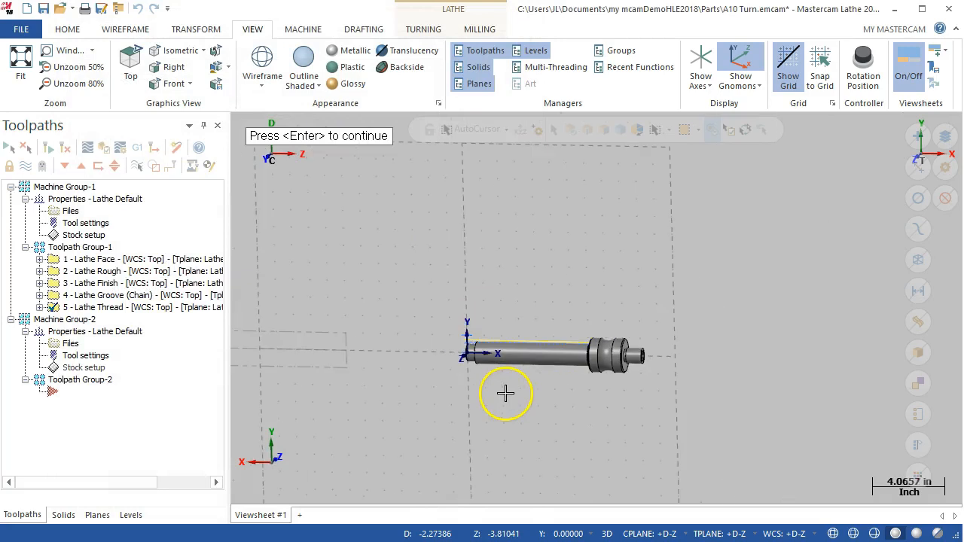
{"action": "scroll", "coordinate": [441, 370], "scroll_direction": "down", "scroll_amount": 3}
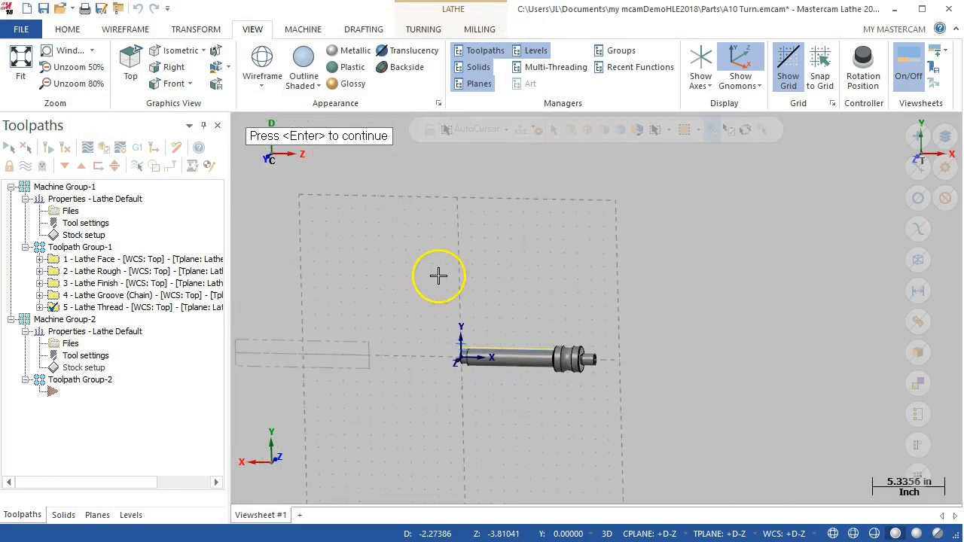
{"action": "key", "text": "Return"}
{"action": "left_click_drag", "start_coordinate": [139, 310], "coordinate": [127, 311]}
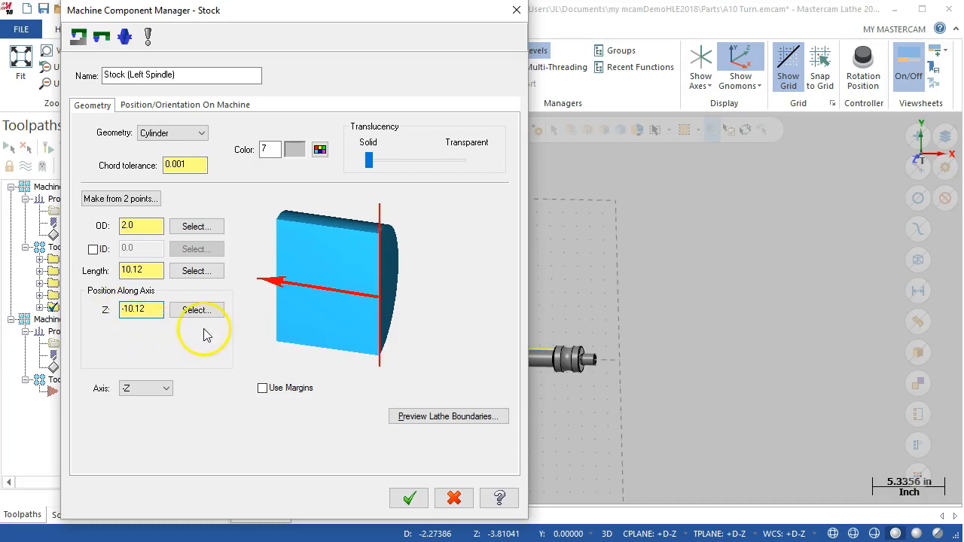
{"action": "left_click", "coordinate": [423, 418]}
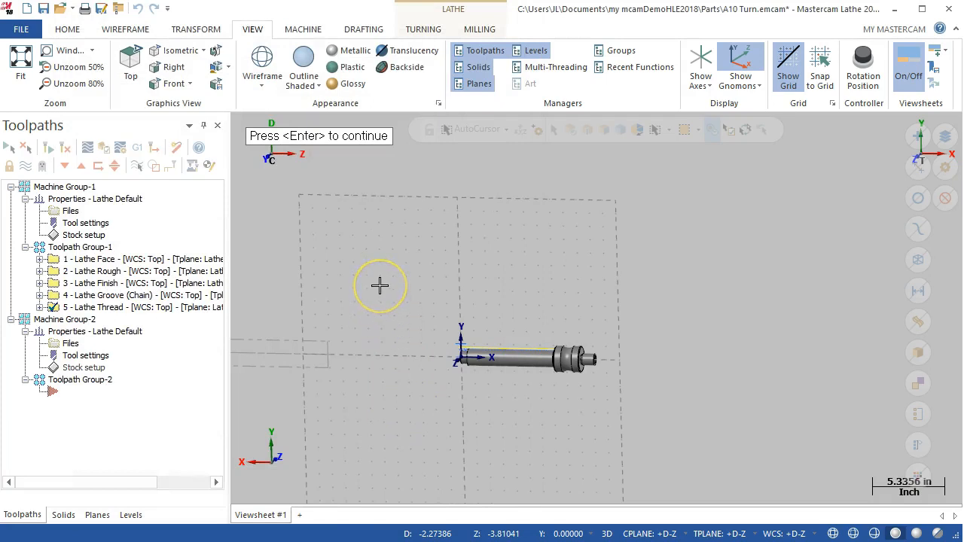
{"action": "key", "text": "Return"}
Set the stock's Z position along the axis to 10.12 and its reference point X to 10.13, and accept the stock definition.
{"action": "left_click", "coordinate": [131, 310]}
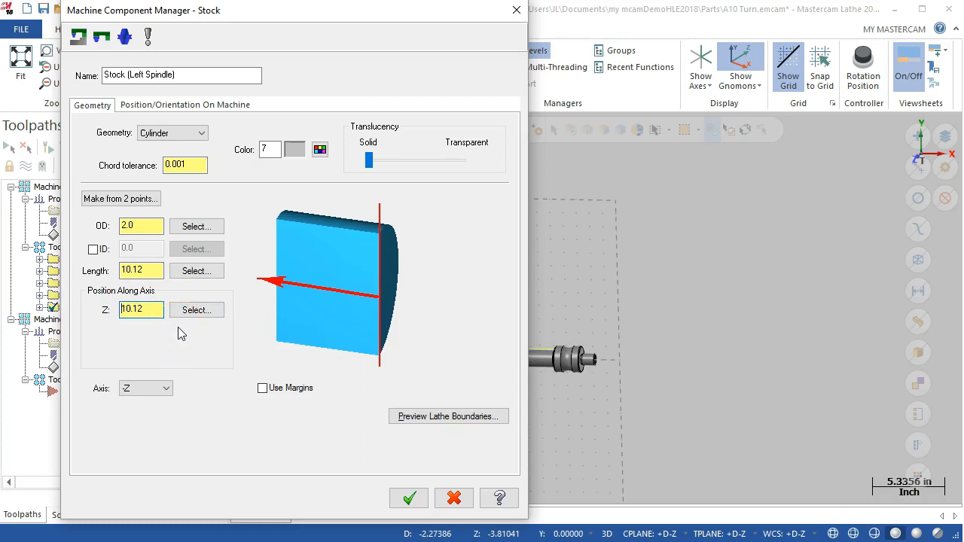
{"action": "left_click_drag", "start_coordinate": [370, 18], "coordinate": [875, 12]}
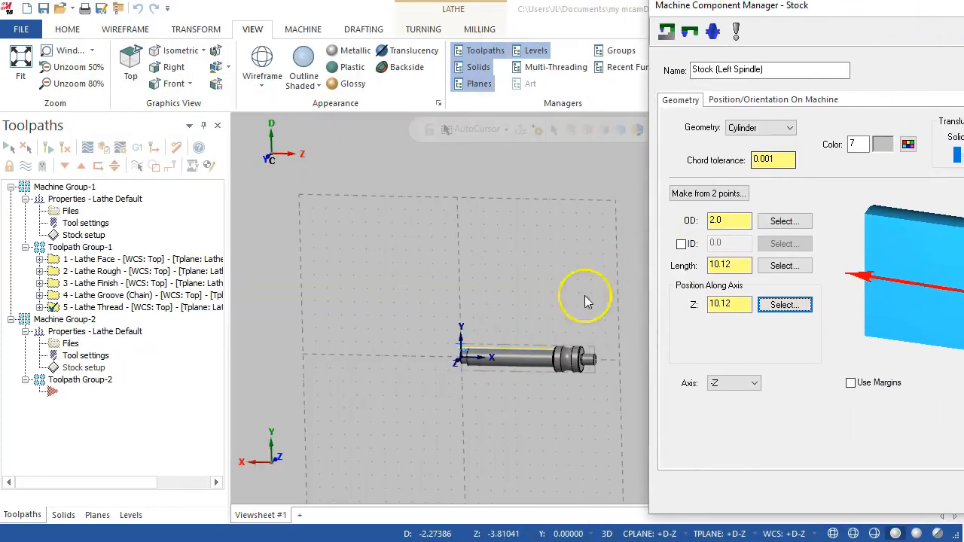
{"action": "left_click", "coordinate": [787, 104]}
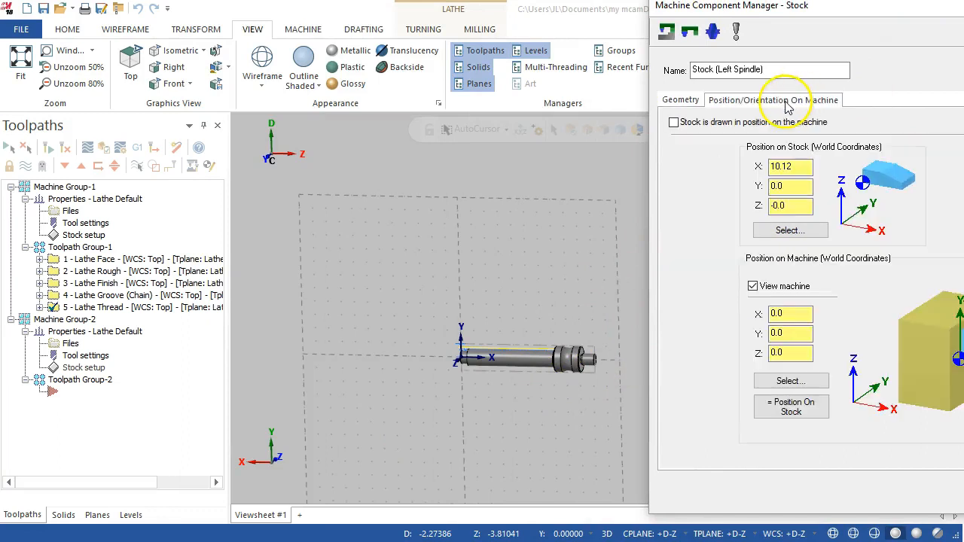
{"action": "type", "text": "2"}
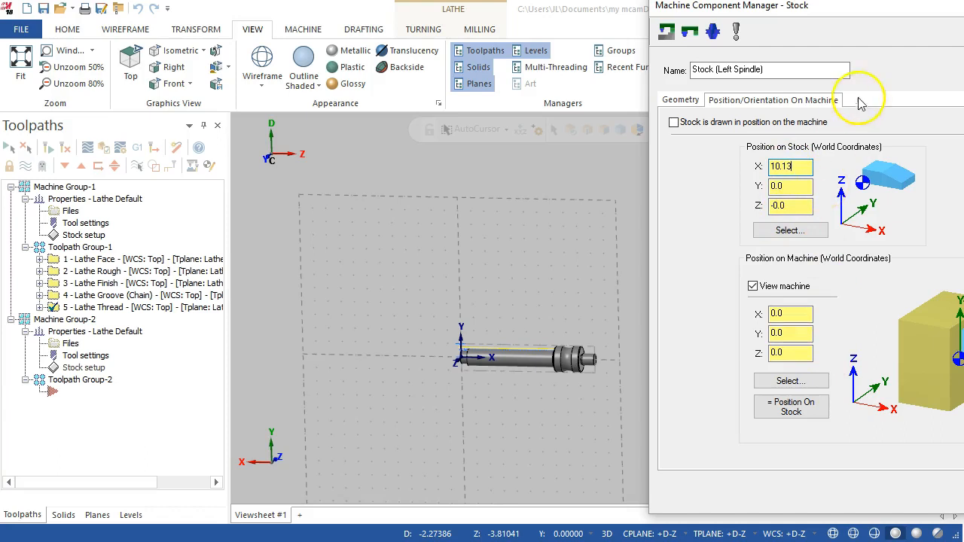
{"action": "left_click_drag", "start_coordinate": [963, 6], "coordinate": [772, 6]}
{"action": "left_click", "coordinate": [790, 490]}
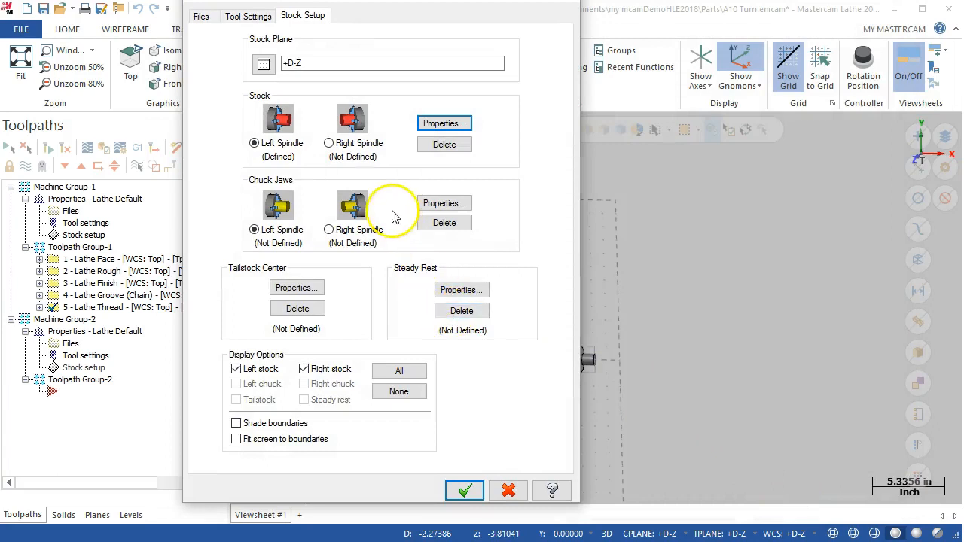
Open the left spindle chuck jaws' properties, set the user-defined diameter to 1.25, and preview the lathe boundaries.
{"action": "left_click", "coordinate": [441, 204]}
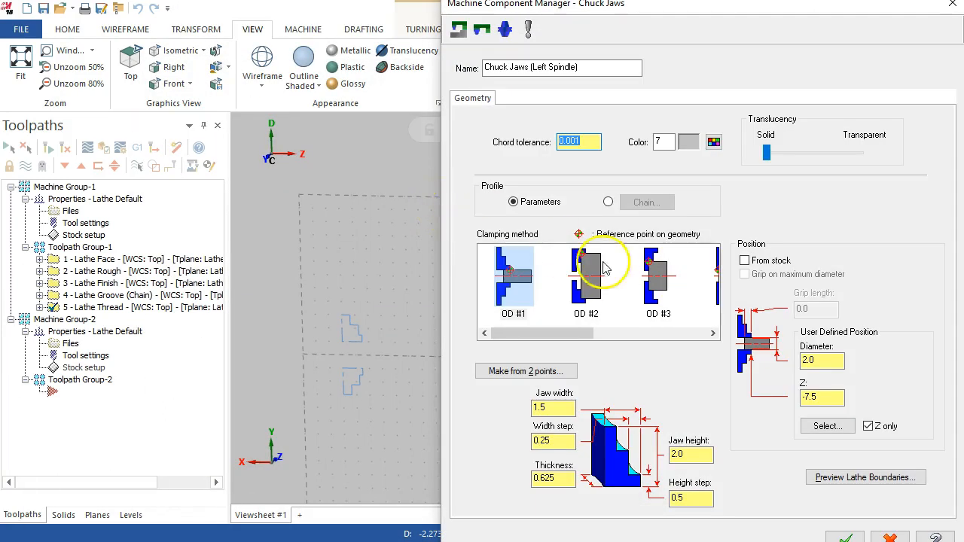
{"action": "double_click", "coordinate": [812, 361]}
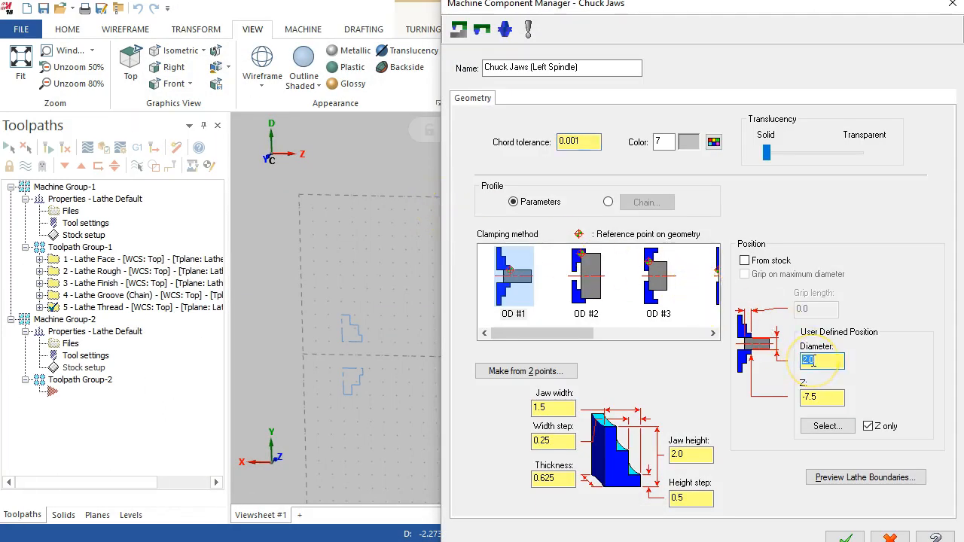
{"action": "type", "text": "1.25"}
{"action": "key", "text": "Tab"}
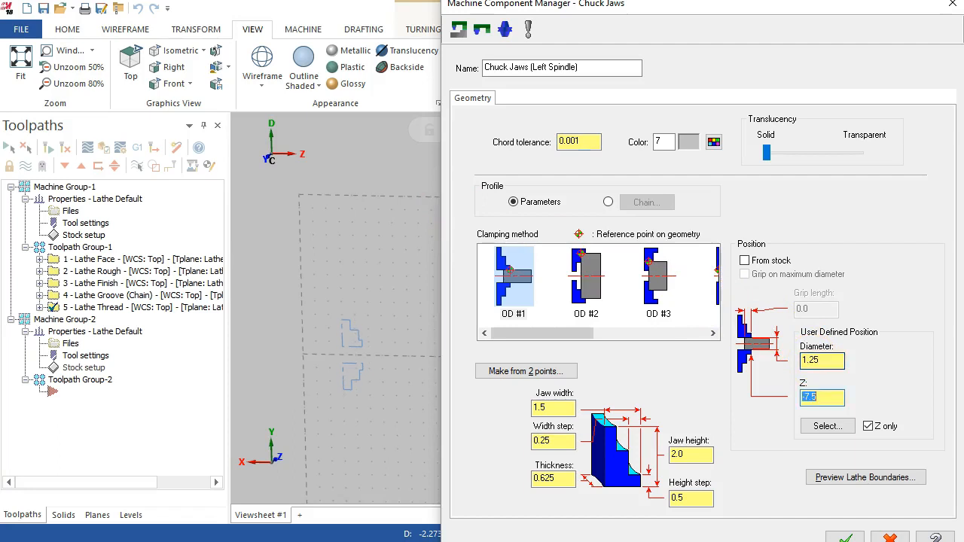
{"action": "left_click_drag", "start_coordinate": [680, 6], "coordinate": [147, 11]}
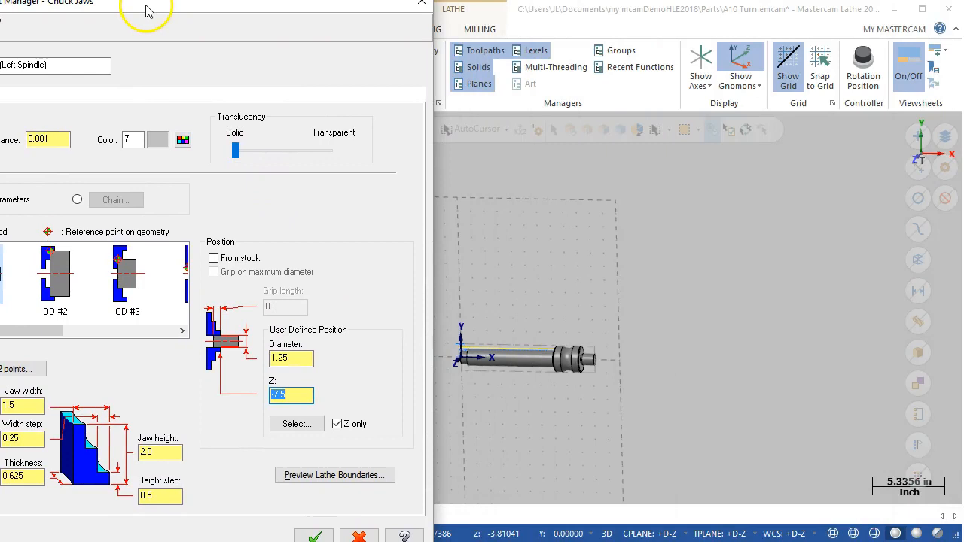
{"action": "left_click", "coordinate": [324, 475]}
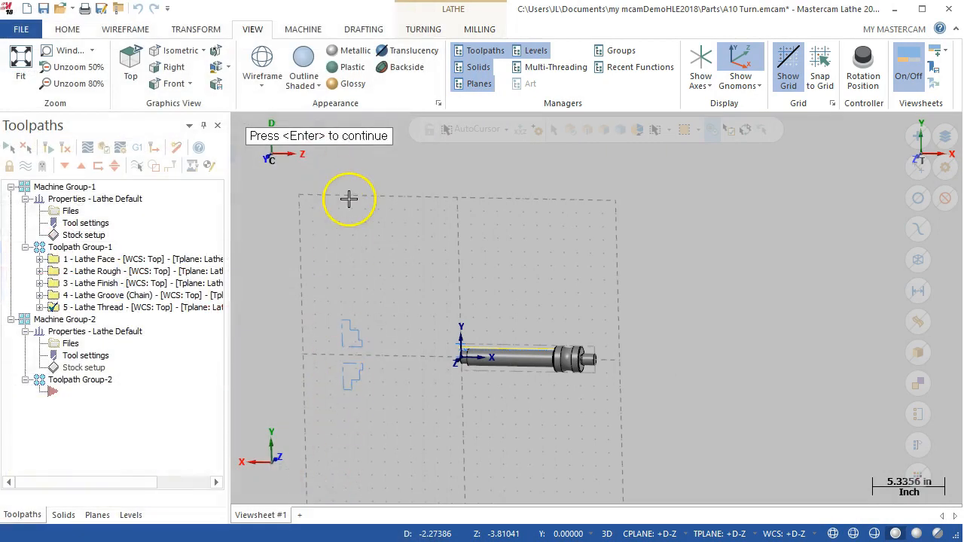
{"action": "key", "text": "Return"}
Set the chuck jaws' Z position to 7.0, preview their boundary against the part, and accept the jaws and stock setup.
{"action": "left_click", "coordinate": [277, 394]}
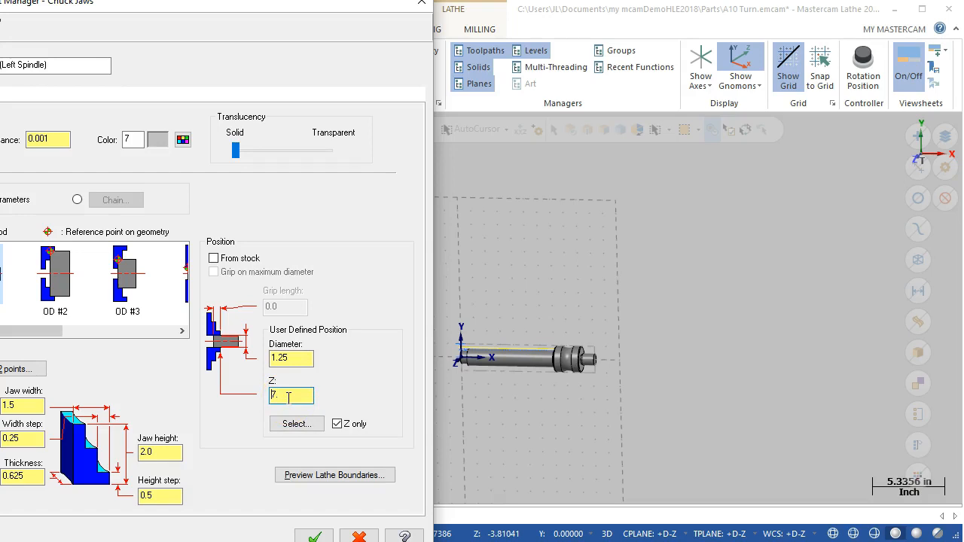
{"action": "type", "text": "7.0"}
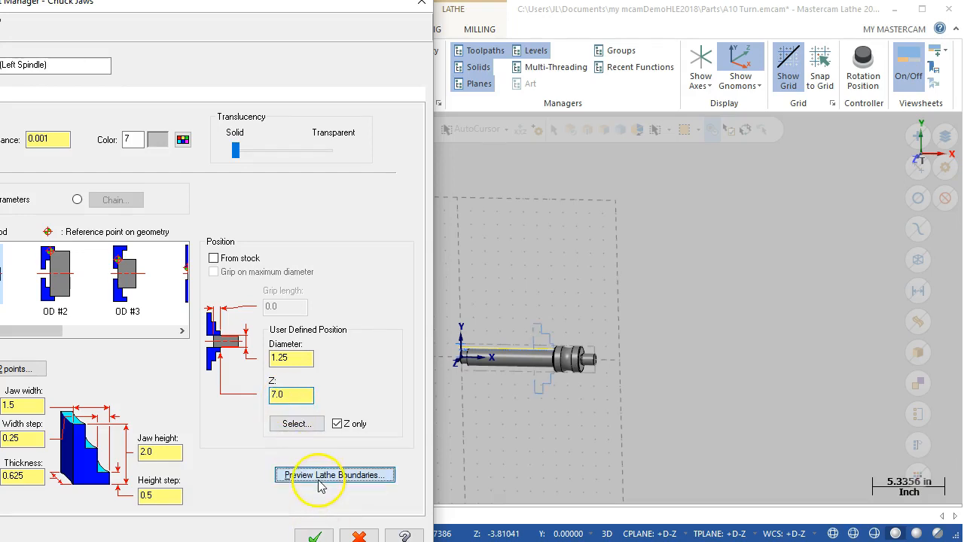
{"action": "left_click", "coordinate": [326, 475]}
{"action": "scroll", "coordinate": [571, 344], "scroll_direction": "up", "scroll_amount": 4}
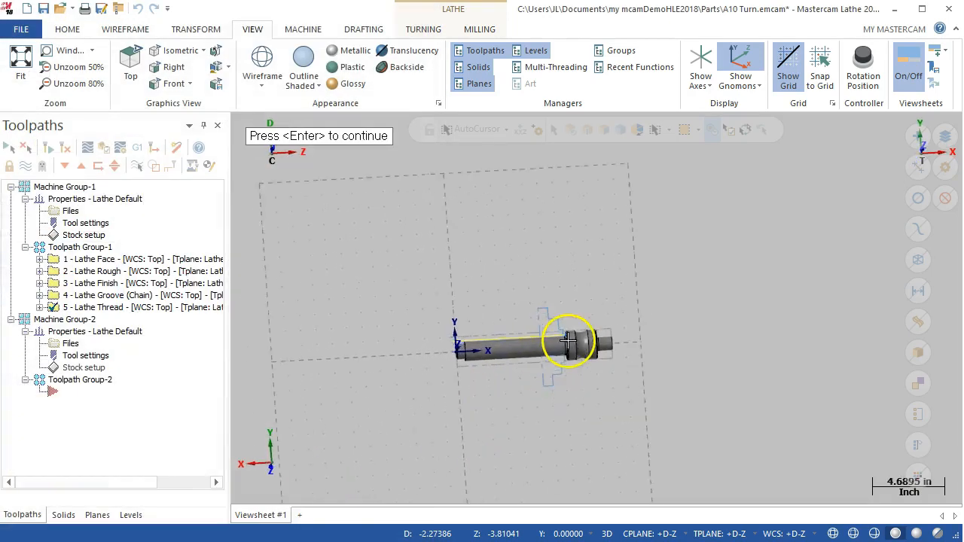
{"action": "middle_click_drag", "start_coordinate": [568, 347], "coordinate": [558, 394]}
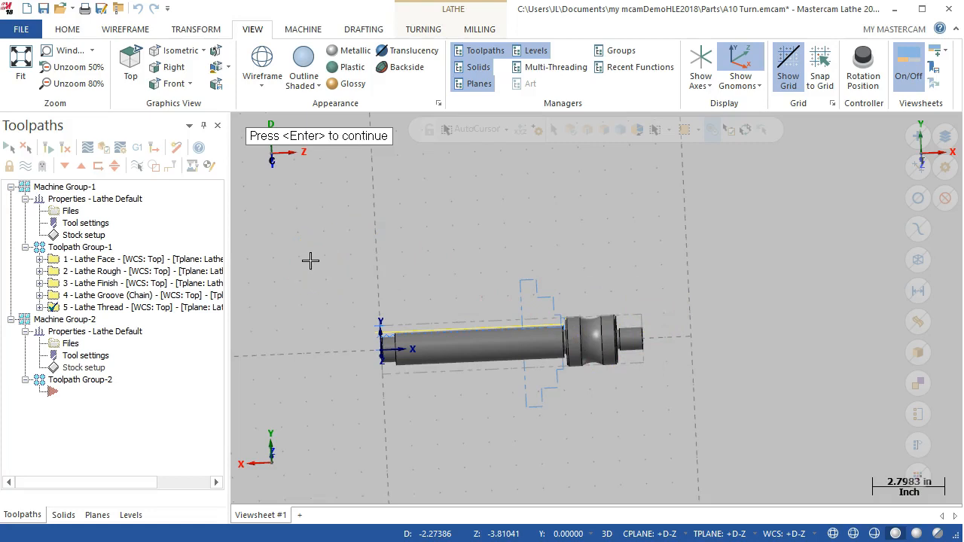
{"action": "key", "text": "Return"}
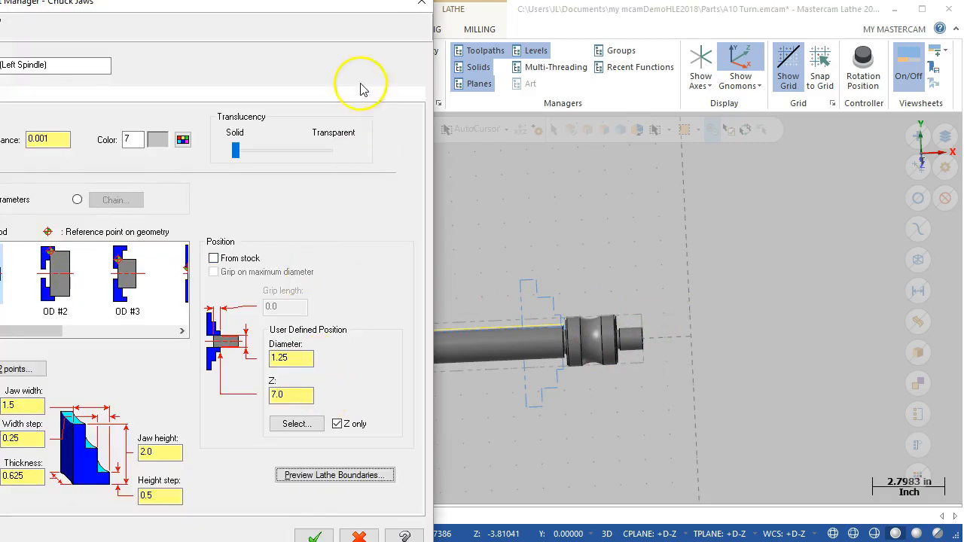
{"action": "left_click_drag", "start_coordinate": [332, 11], "coordinate": [380, 0]}
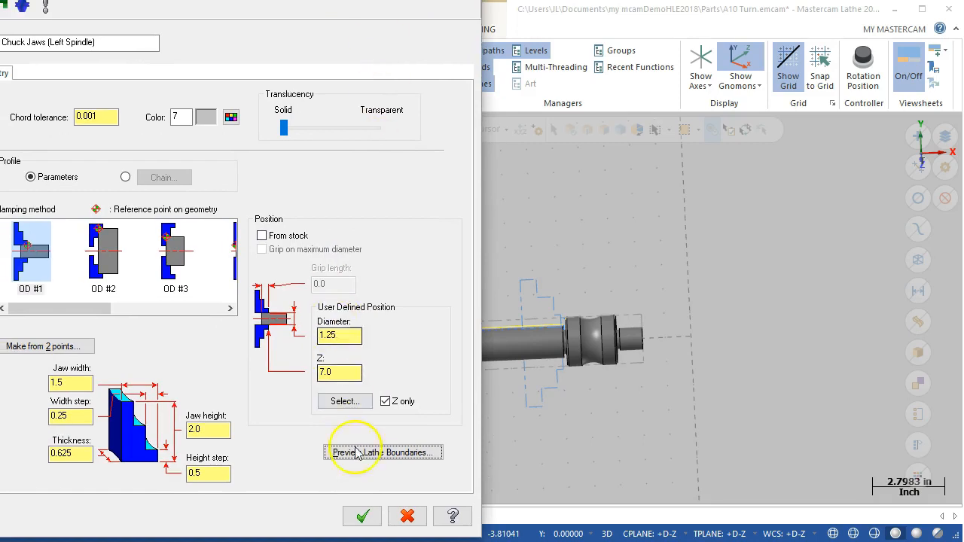
{"action": "left_click", "coordinate": [363, 516]}
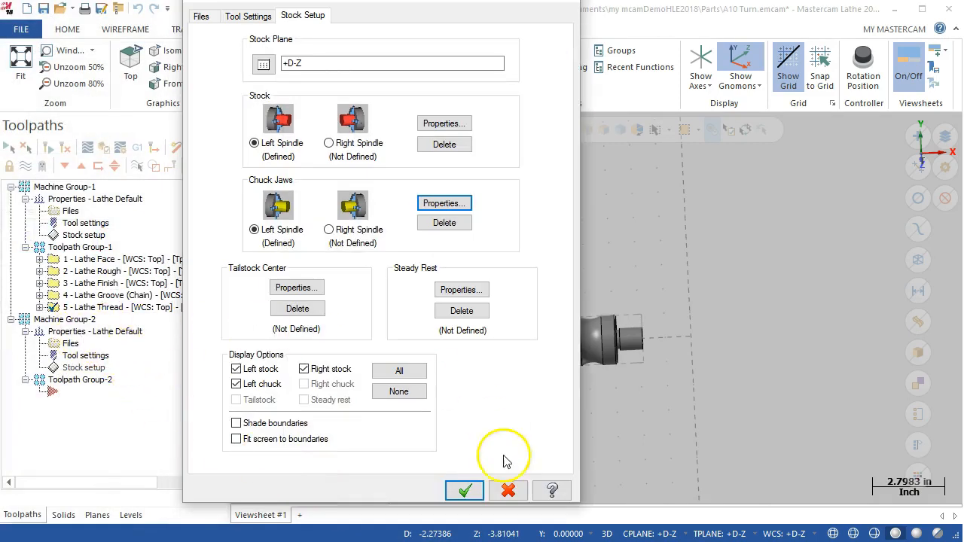
{"action": "left_click", "coordinate": [465, 490]}
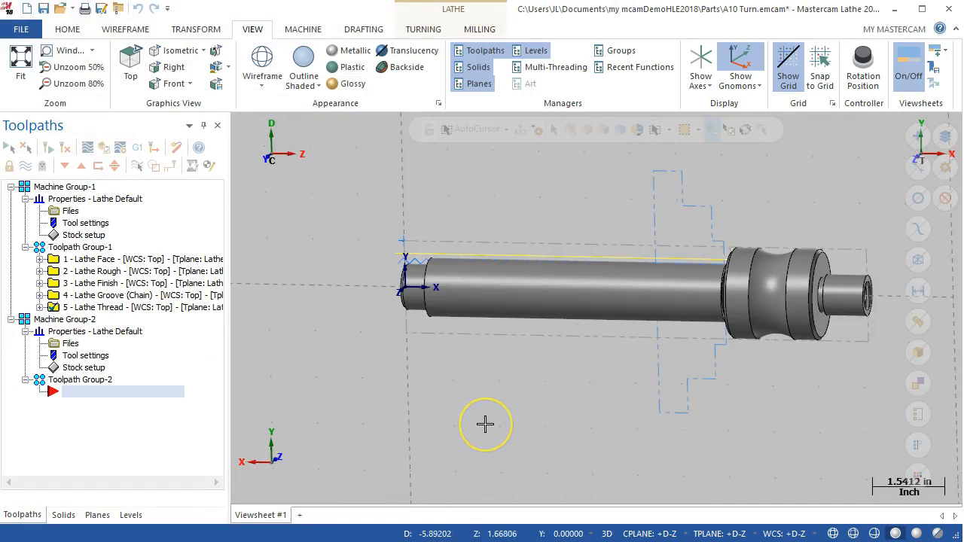
Examine the stock and chuck jaw boundaries in the top, right, front and bottom views and at the part's collar end.
{"action": "key", "text": "alt+1"}
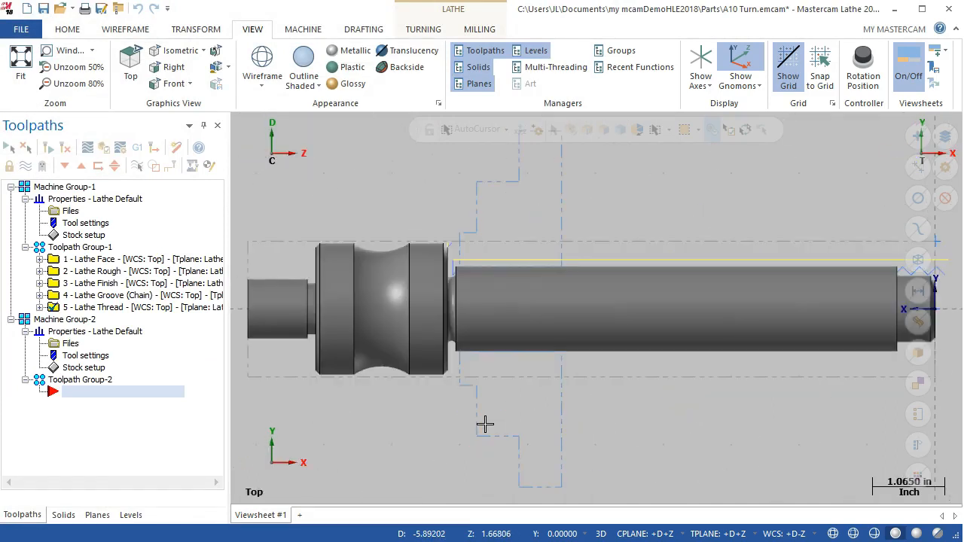
{"action": "scroll", "coordinate": [484, 424], "scroll_direction": "up", "scroll_amount": 3}
{"action": "scroll", "coordinate": [484, 424], "scroll_direction": "down", "scroll_amount": 6}
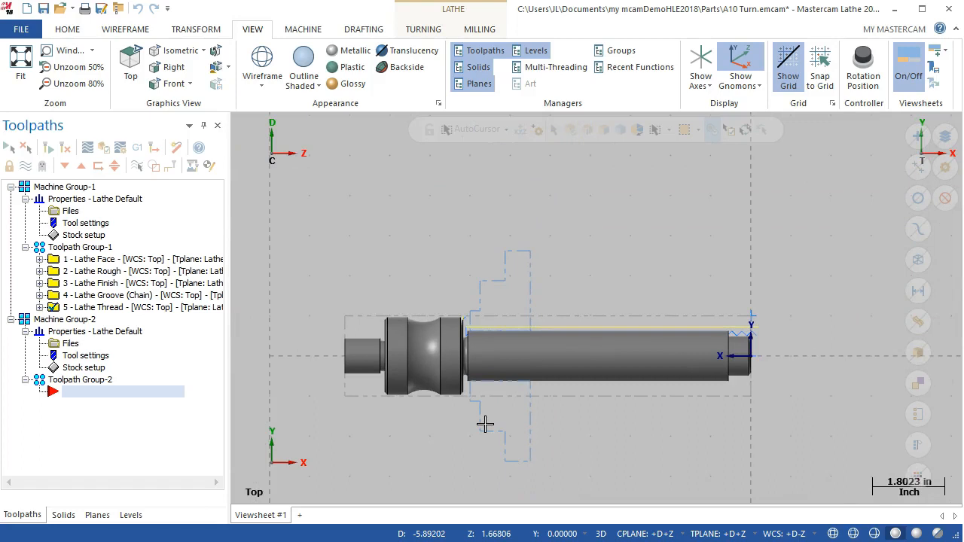
{"action": "key", "text": "alt+5"}
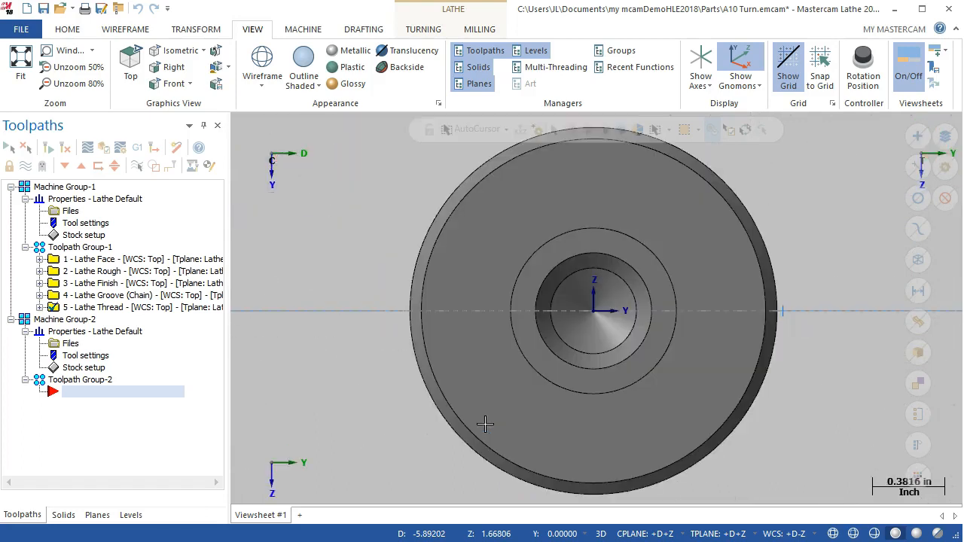
{"action": "key", "text": "alt+2"}
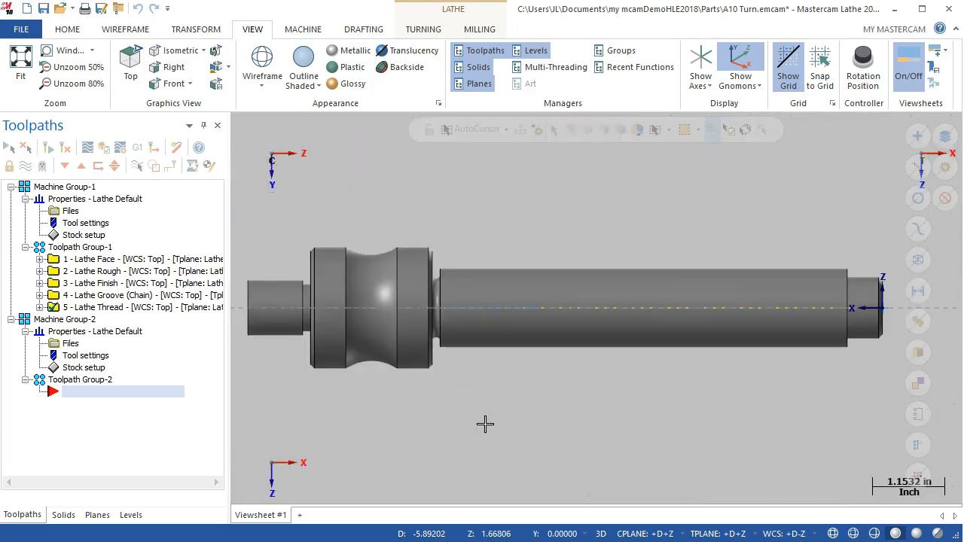
{"action": "key", "text": "alt+4"}
{"action": "left_click", "coordinate": [477, 417]}
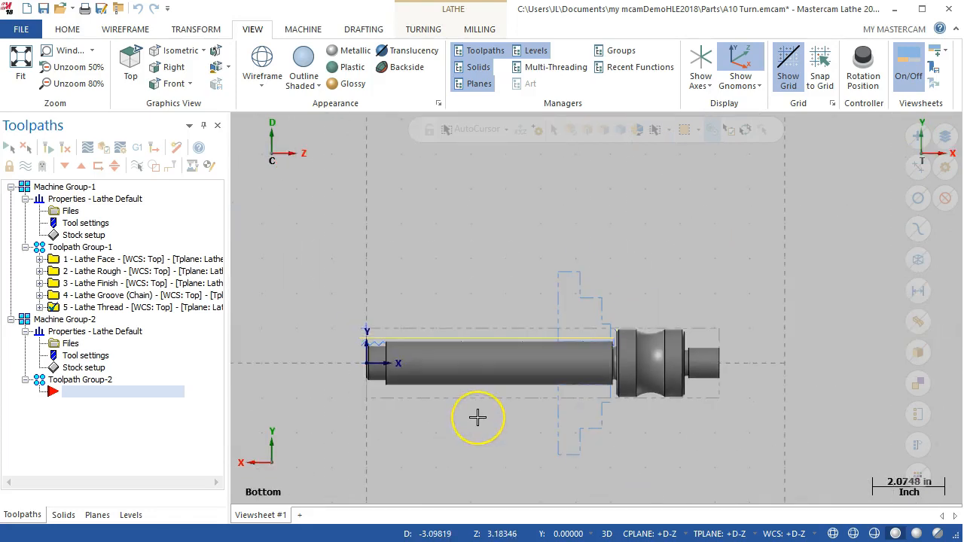
{"action": "scroll", "coordinate": [460, 409], "scroll_direction": "down", "scroll_amount": 4}
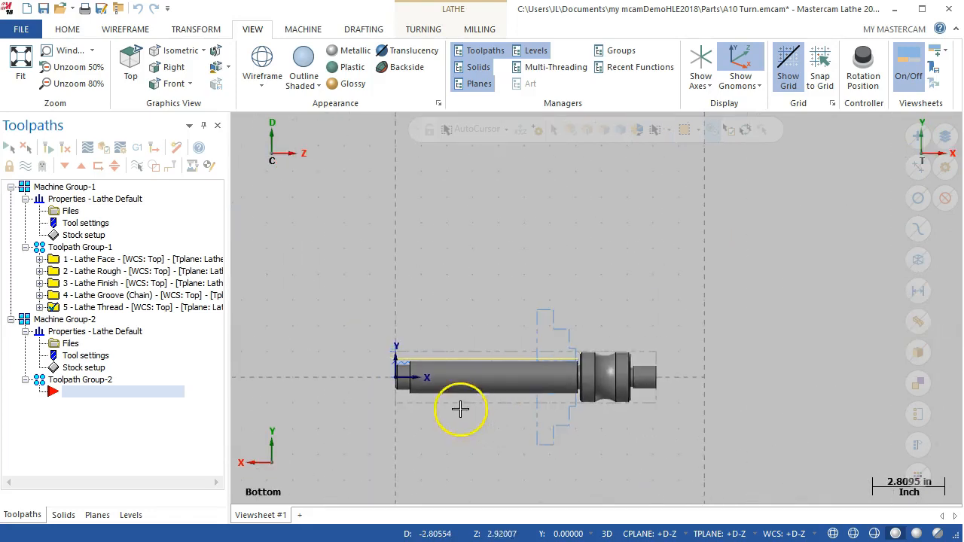
{"action": "scroll", "coordinate": [467, 369], "scroll_direction": "up", "scroll_amount": 2}
{"action": "middle_click_drag", "start_coordinate": [484, 372], "coordinate": [393, 382]}
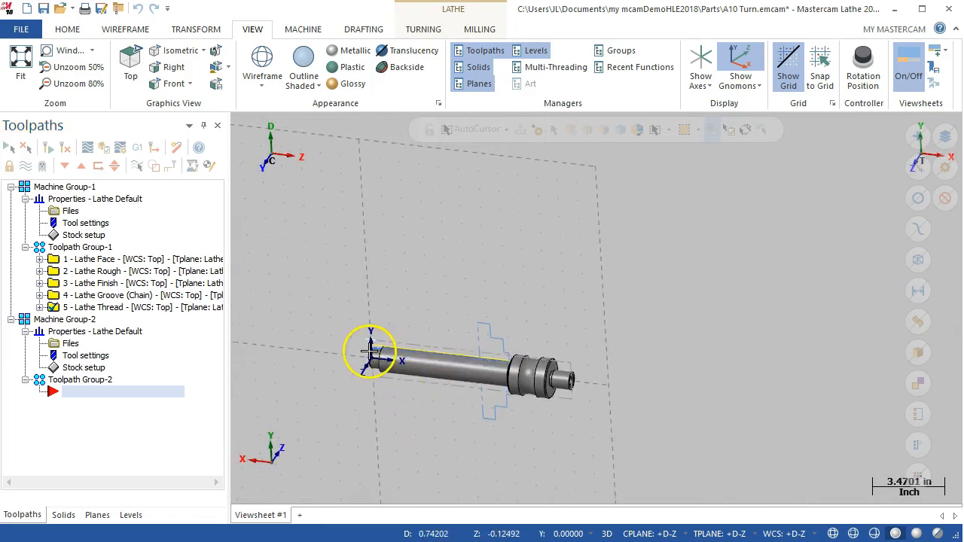
{"action": "scroll", "coordinate": [566, 386], "scroll_direction": "up", "scroll_amount": 3}
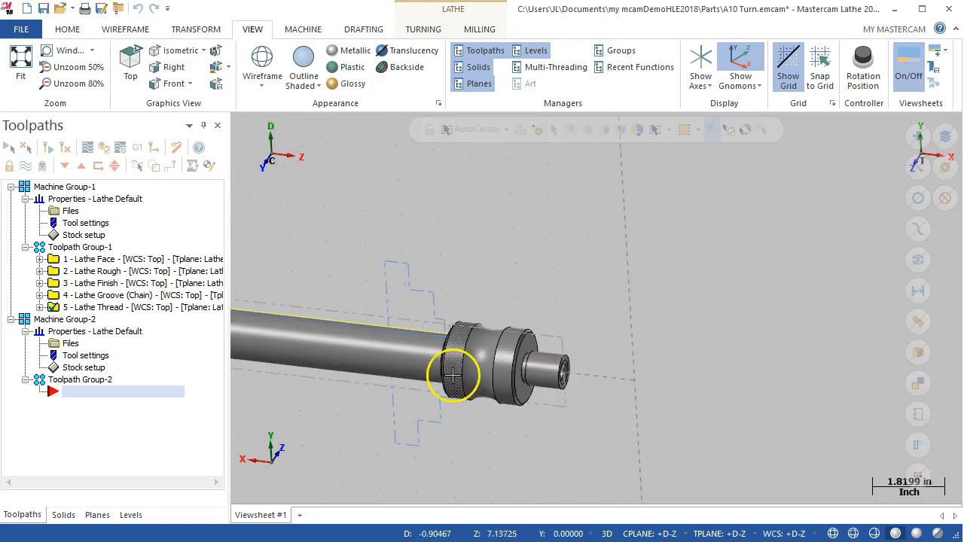
Reopen Machine Group-2's left spindle stock properties, set the position-on-stock X value to 0, and preview the lathe boundaries.
{"action": "left_click", "coordinate": [76, 367]}
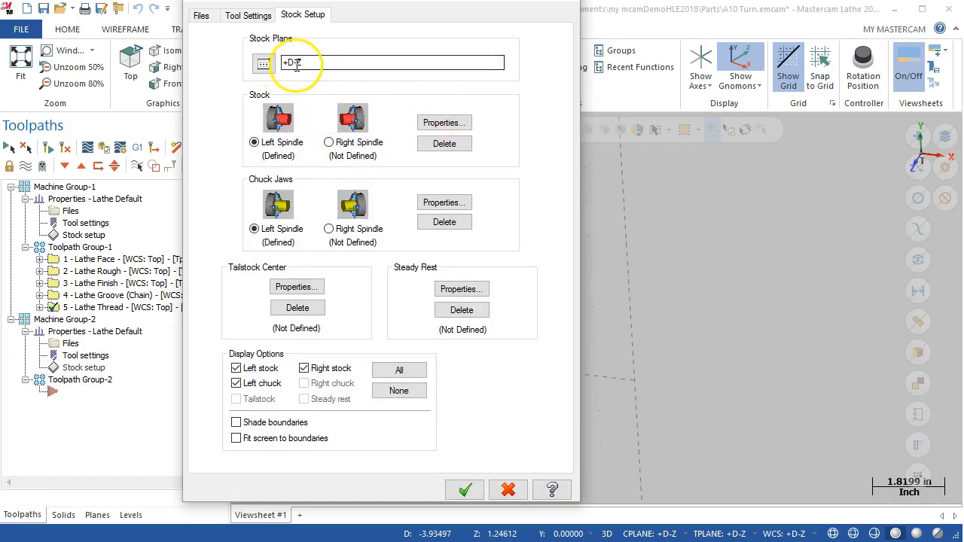
{"action": "left_click", "coordinate": [443, 123]}
{"action": "left_click", "coordinate": [83, 73]}
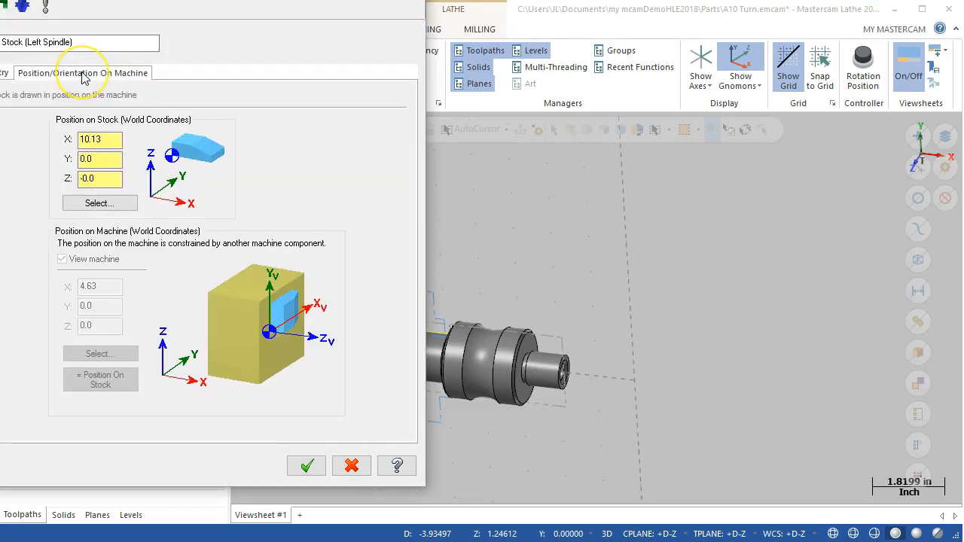
{"action": "left_click_drag", "start_coordinate": [108, 141], "coordinate": [71, 151]}
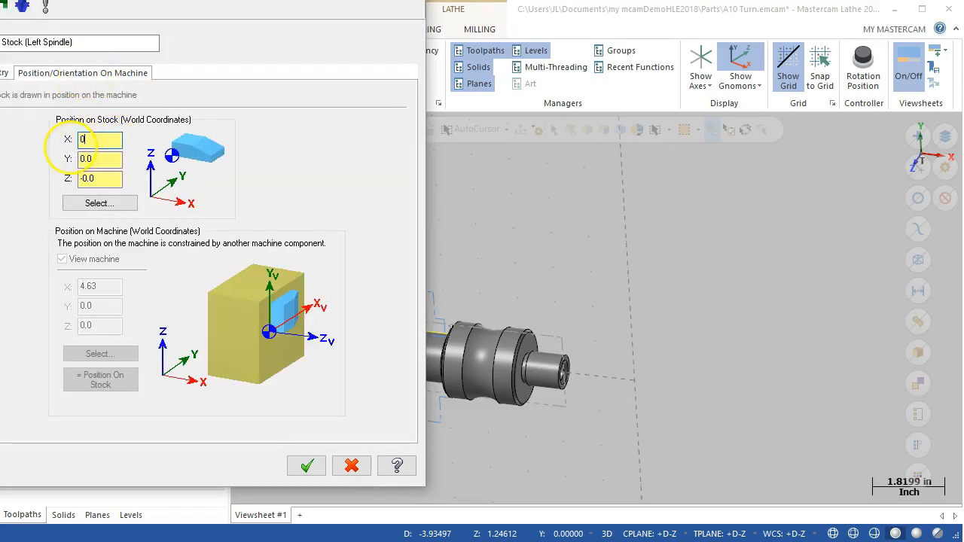
{"action": "left_click", "coordinate": [12, 71]}
{"action": "left_click", "coordinate": [324, 385]}
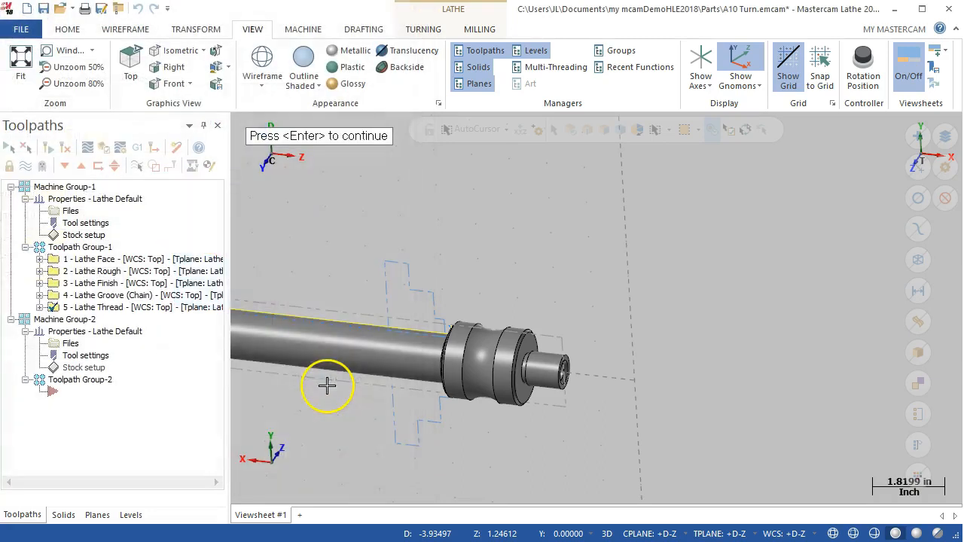
{"action": "scroll", "coordinate": [481, 330], "scroll_direction": "down", "scroll_amount": 3}
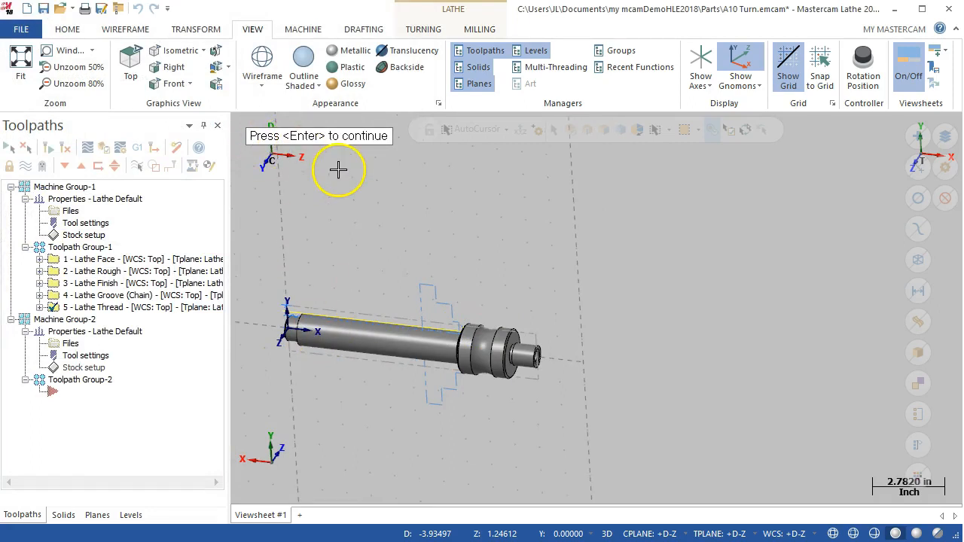
{"action": "key", "text": "Return"}
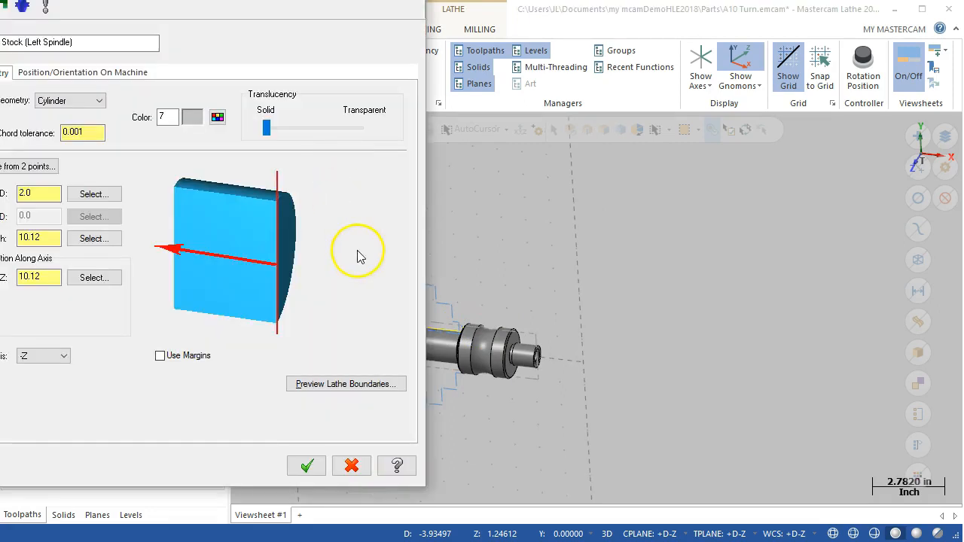
{"action": "left_click_drag", "start_coordinate": [118, 0], "coordinate": [238, 0]}
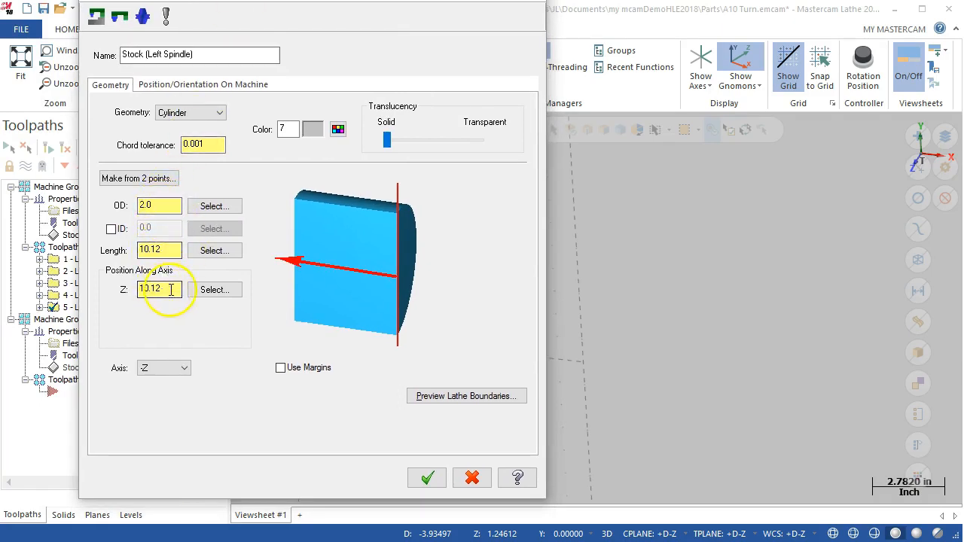
{"action": "left_click", "coordinate": [208, 253]}
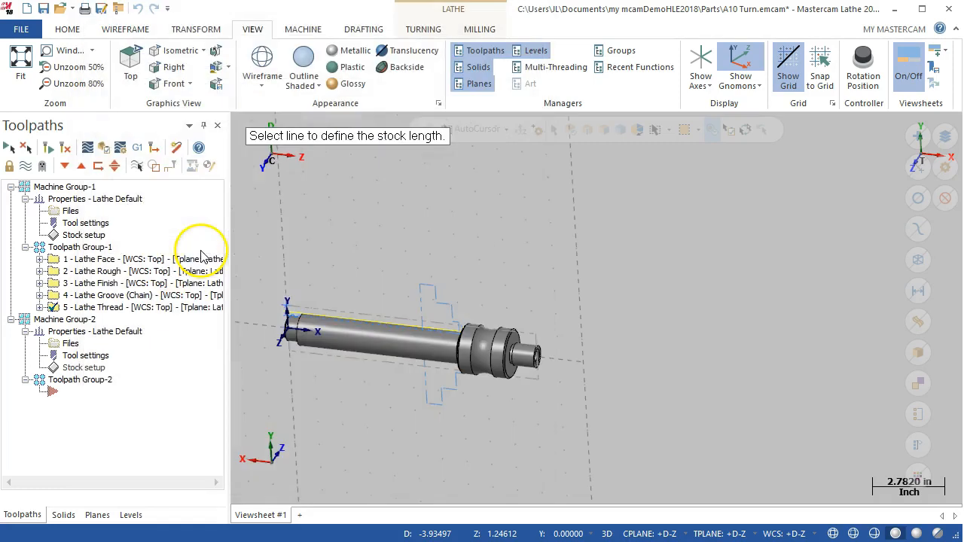
{"action": "scroll", "coordinate": [527, 418], "scroll_direction": "up", "scroll_amount": 4}
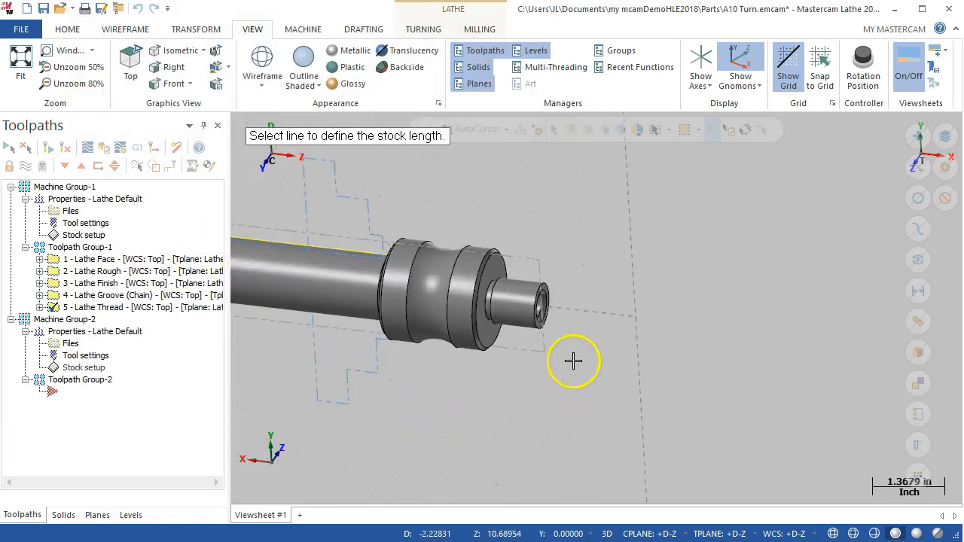
{"action": "scroll", "coordinate": [573, 360], "scroll_direction": "up", "scroll_amount": 4}
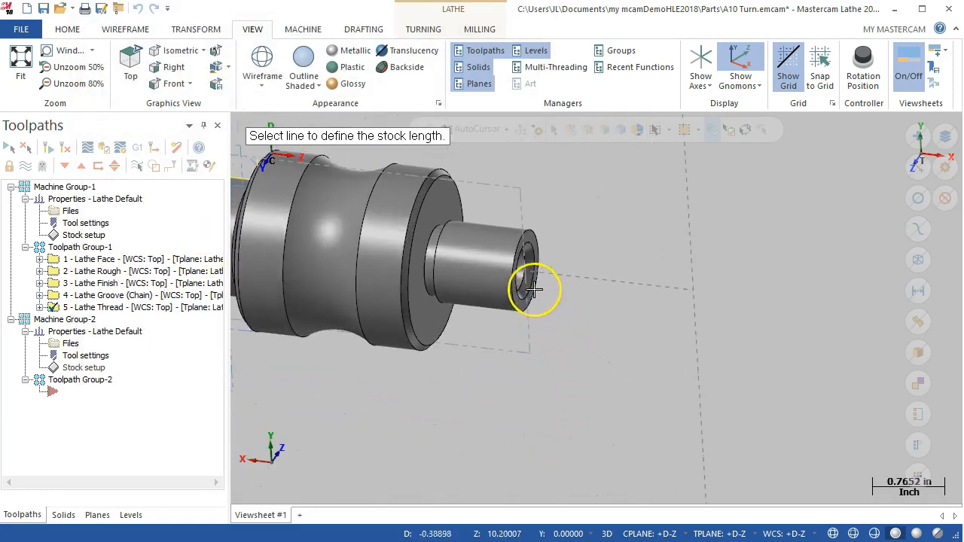
{"action": "scroll", "coordinate": [601, 319], "scroll_direction": "down", "scroll_amount": 4}
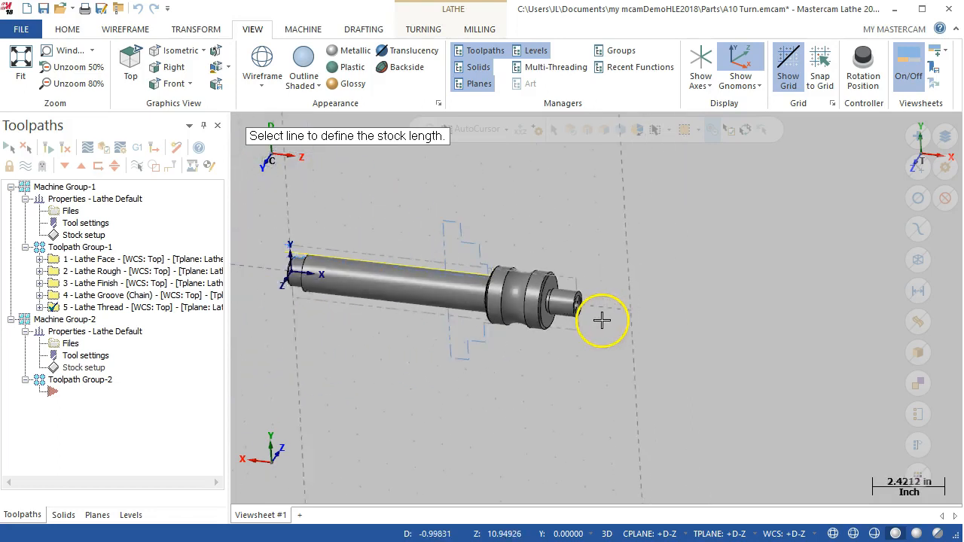
{"action": "middle_click_drag", "start_coordinate": [577, 319], "coordinate": [531, 284]}
{"action": "scroll", "coordinate": [515, 300], "scroll_direction": "up", "scroll_amount": 2}
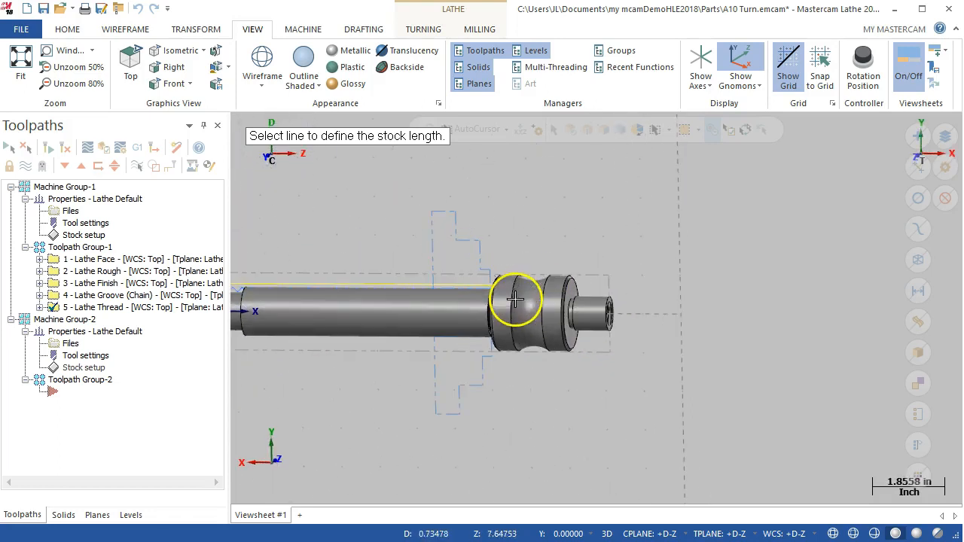
{"action": "left_click", "coordinate": [473, 253]}
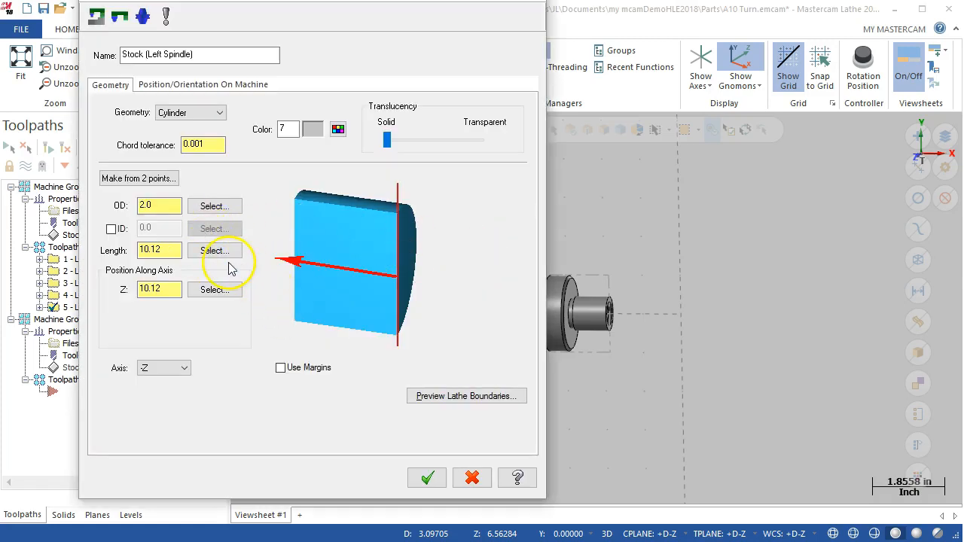
Set the left spindle stock's position-on-stock X value to 10.12, preview the lathe boundaries, and check the part in the bottom view.
{"action": "left_click", "coordinate": [210, 87]}
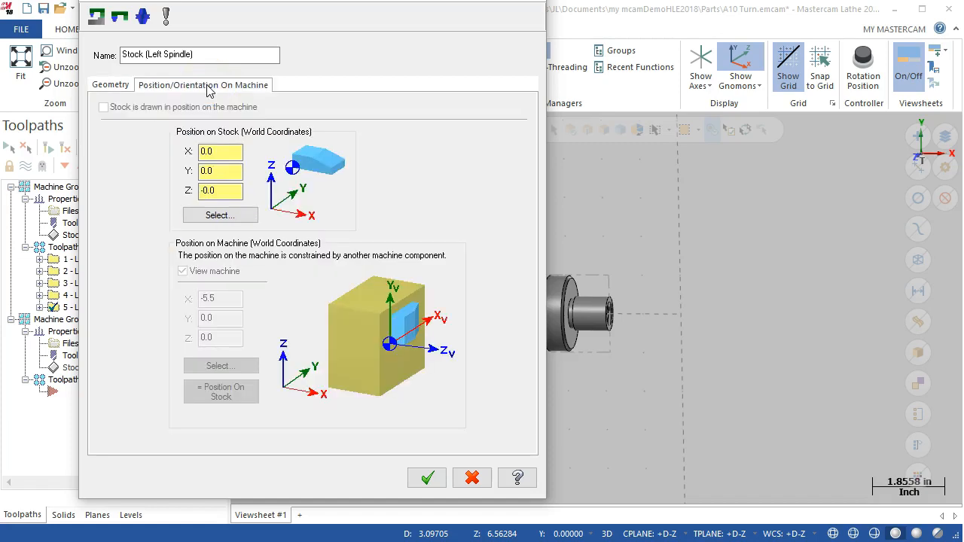
{"action": "left_click", "coordinate": [214, 151]}
{"action": "type", "text": "10.12"}
{"action": "left_click", "coordinate": [110, 84]}
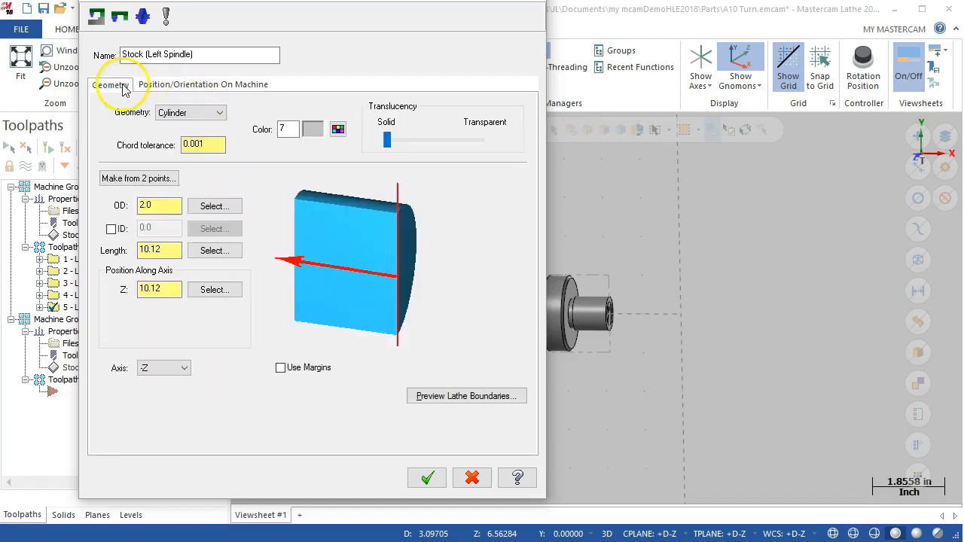
{"action": "left_click", "coordinate": [444, 398]}
{"action": "middle_click_drag", "start_coordinate": [532, 389], "coordinate": [491, 424]}
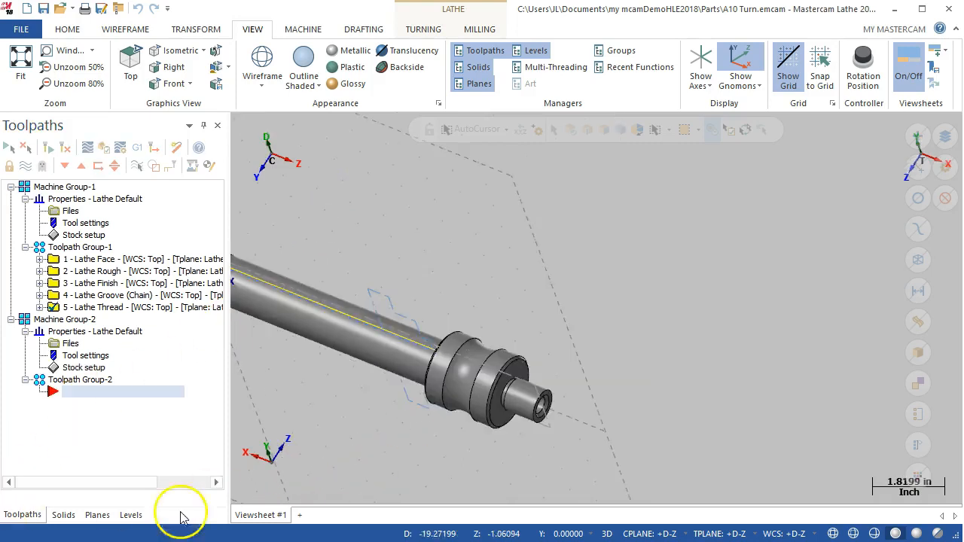
{"action": "middle_click_drag", "start_coordinate": [346, 363], "coordinate": [495, 297]}
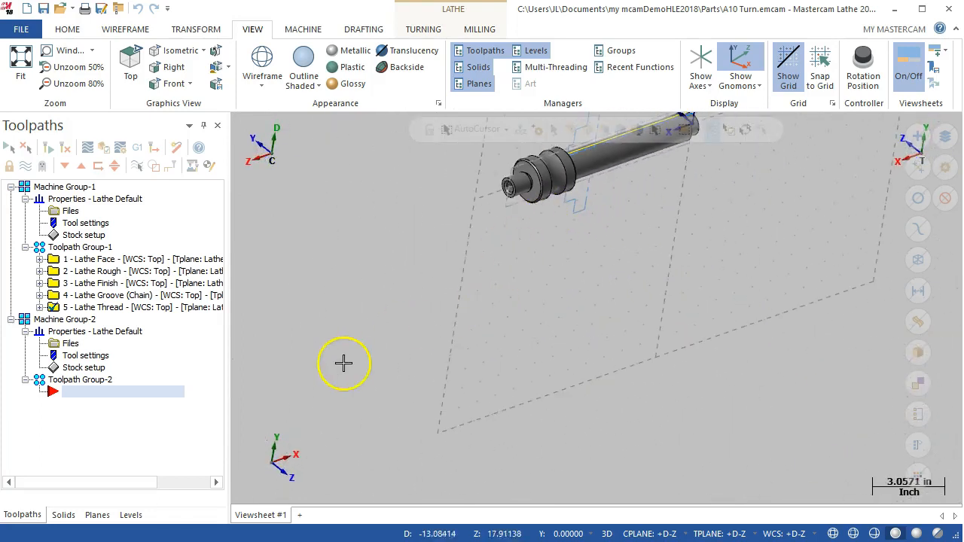
{"action": "key", "text": "alt+4"}
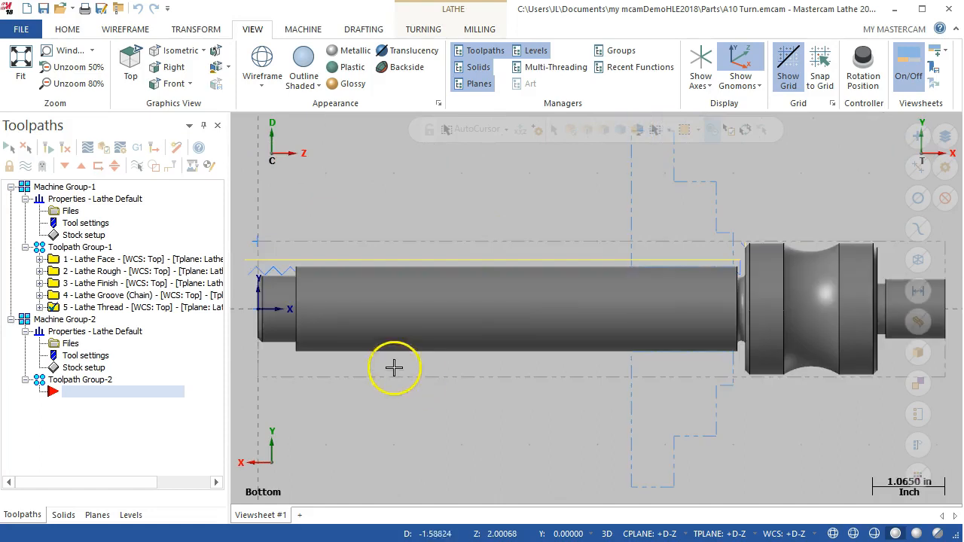
Reopen Machine Group-2's left spindle stock properties and set the stock's Z position along the axis to 0.01.
{"action": "double_click", "coordinate": [84, 368]}
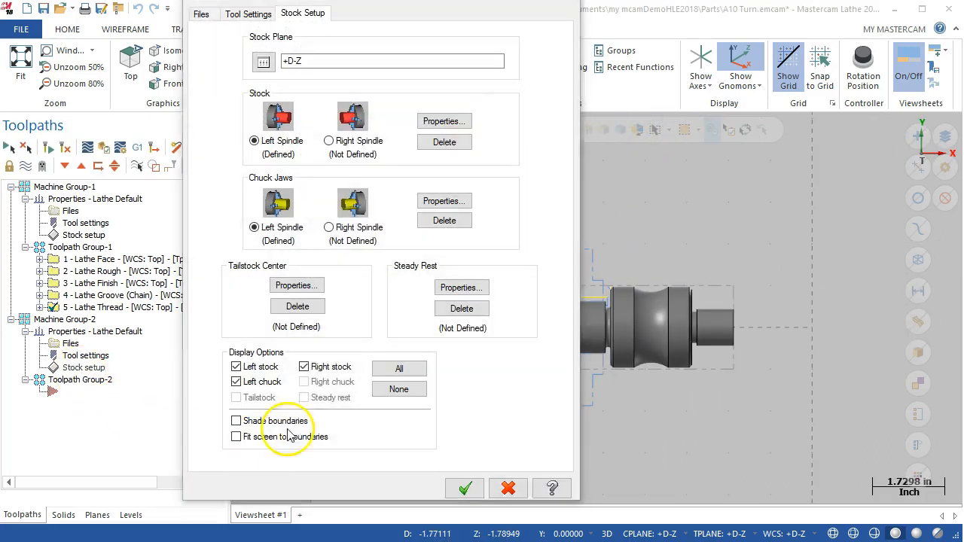
{"action": "left_click", "coordinate": [435, 122]}
{"action": "double_click", "coordinate": [147, 288]}
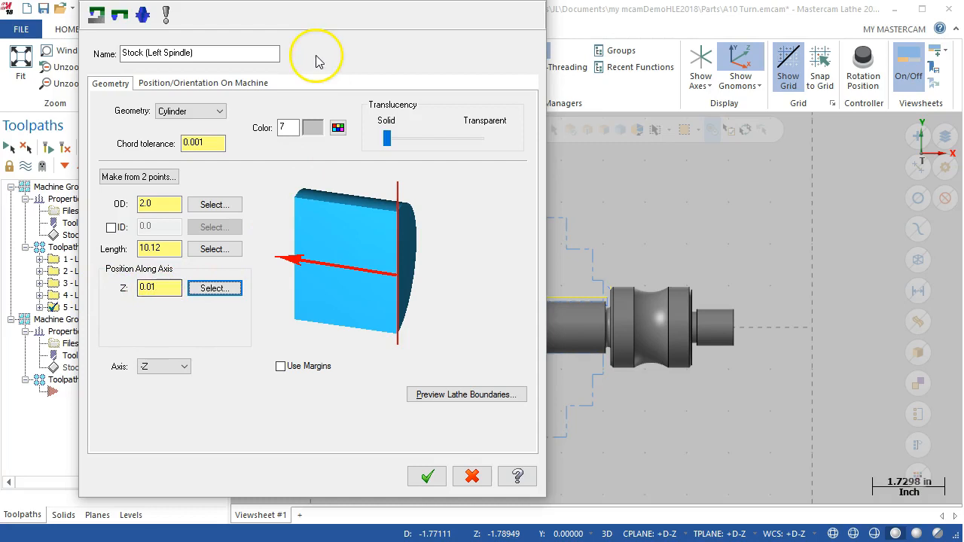
{"action": "left_click_drag", "start_coordinate": [316, 55], "coordinate": [350, 59]}
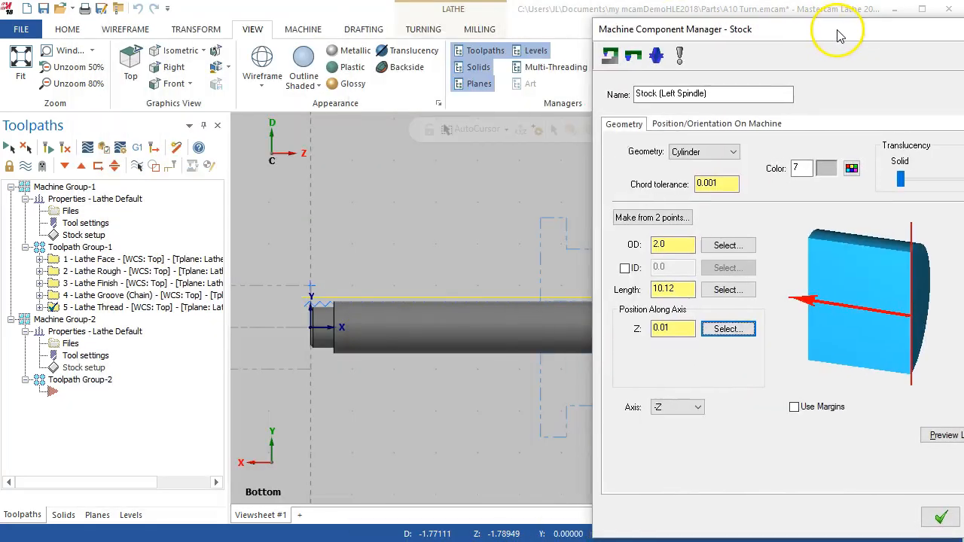
{"action": "left_click_drag", "start_coordinate": [829, 27], "coordinate": [822, 30]}
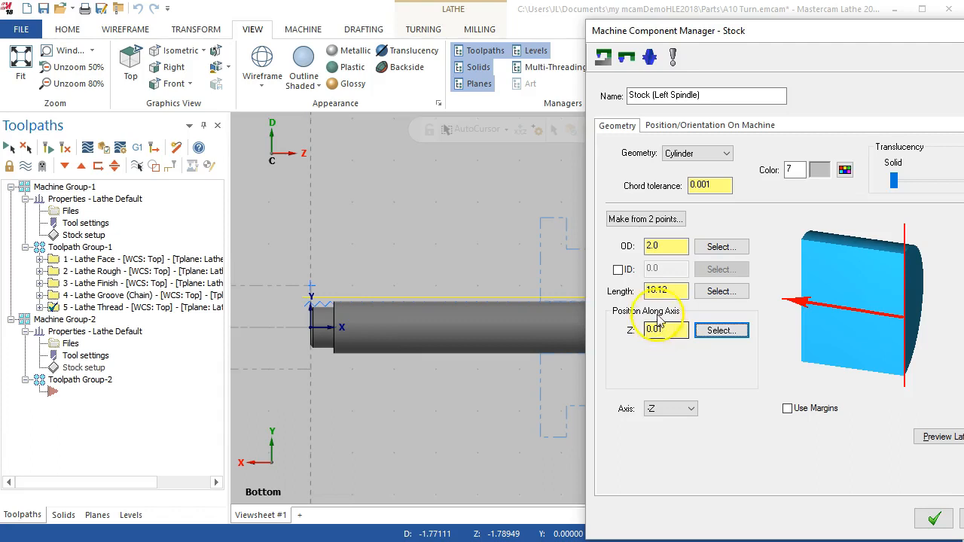
Set the stock's Z position along the axis to 10.12.
{"action": "left_click", "coordinate": [667, 292]}
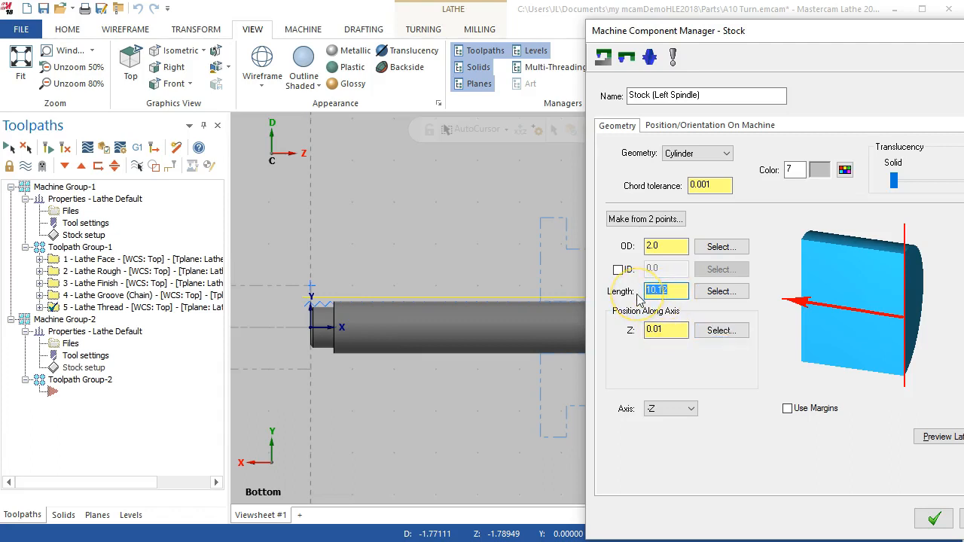
{"action": "double_click", "coordinate": [671, 329]}
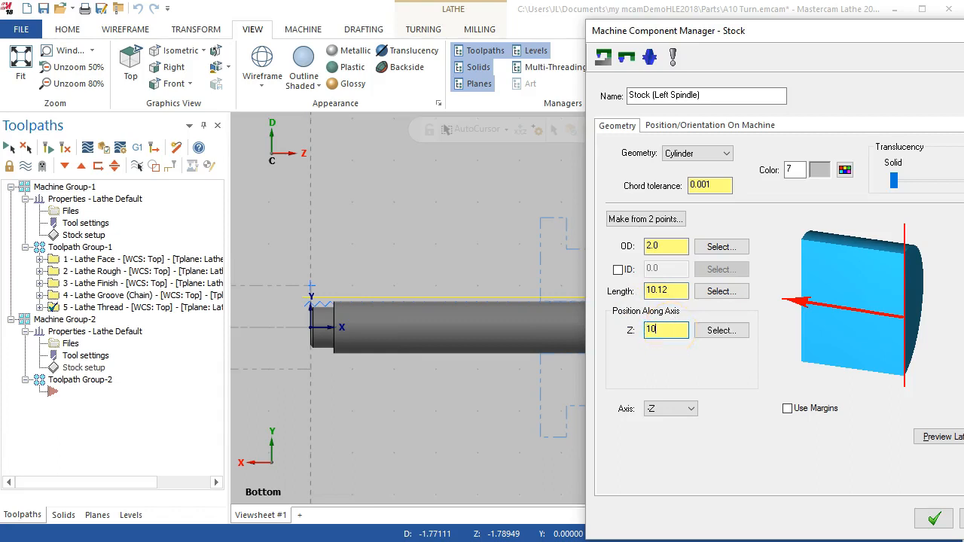
{"action": "double_click", "coordinate": [671, 290]}
{"action": "left_click_drag", "start_coordinate": [732, 38], "coordinate": [232, 20]}
{"action": "double_click", "coordinate": [158, 273]}
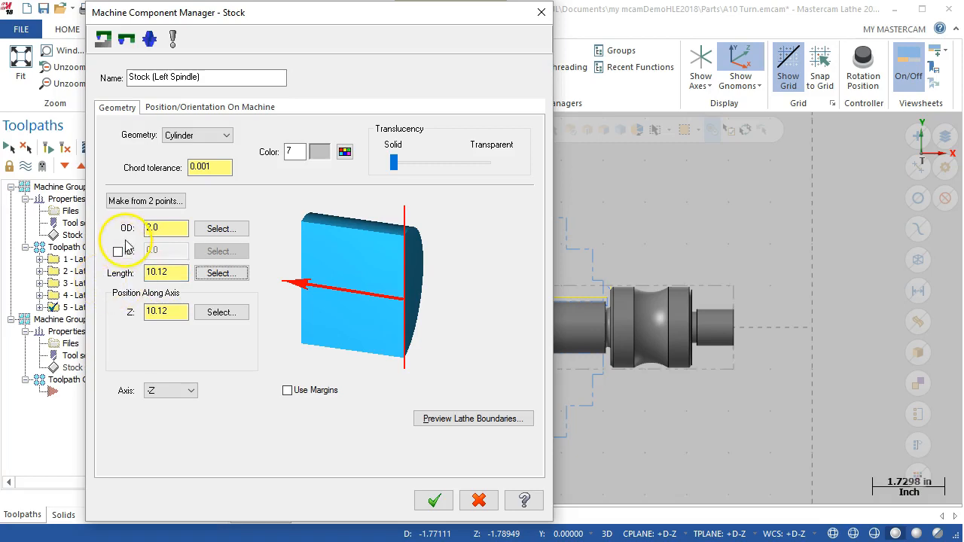
Try a position-on-stock X value of 0 for the left spindle stock and preview the lathe boundaries around the part.
{"action": "left_click", "coordinate": [199, 110]}
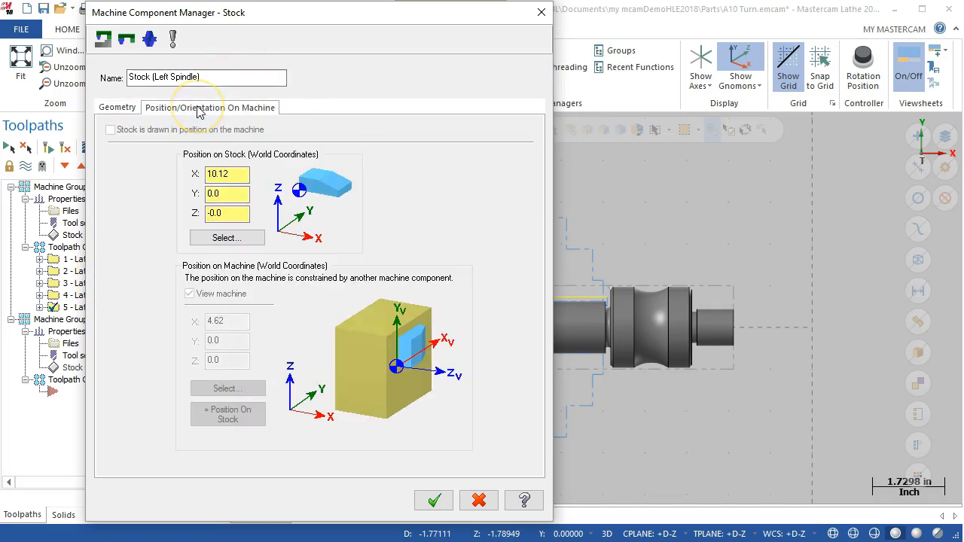
{"action": "left_click_drag", "start_coordinate": [235, 174], "coordinate": [199, 184]}
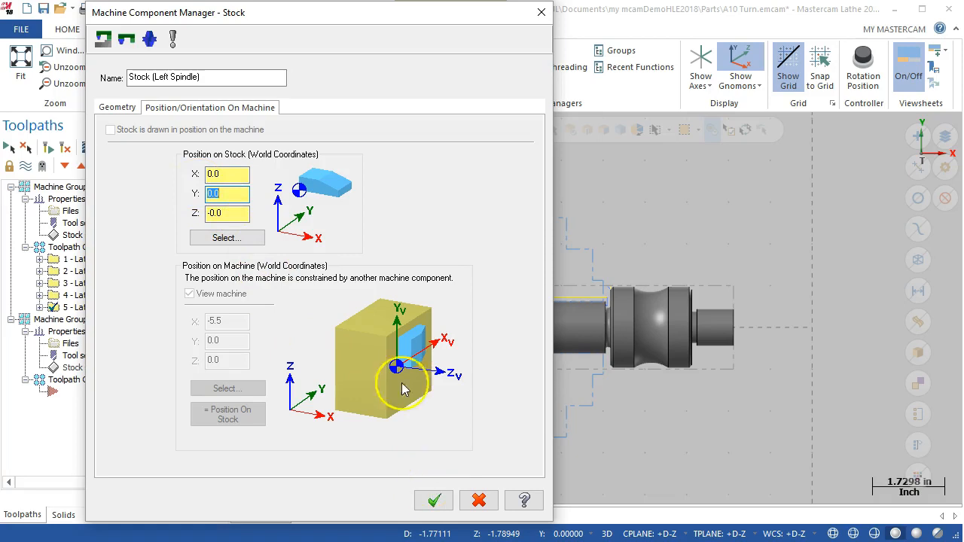
{"action": "left_click", "coordinate": [113, 108]}
{"action": "left_click", "coordinate": [443, 414]}
{"action": "mouse_move", "coordinate": [445, 413]}
{"action": "middle_mouse_down"}
{"action": "mouse_move", "coordinate": [502, 370]}
{"action": "mouse_move", "coordinate": [482, 359]}
{"action": "mouse_move", "coordinate": [445, 364]}
{"action": "mouse_move", "coordinate": [419, 386]}
{"action": "mouse_move", "coordinate": [429, 400]}
{"action": "mouse_move", "coordinate": [430, 388]}
{"action": "middle_mouse_up"}
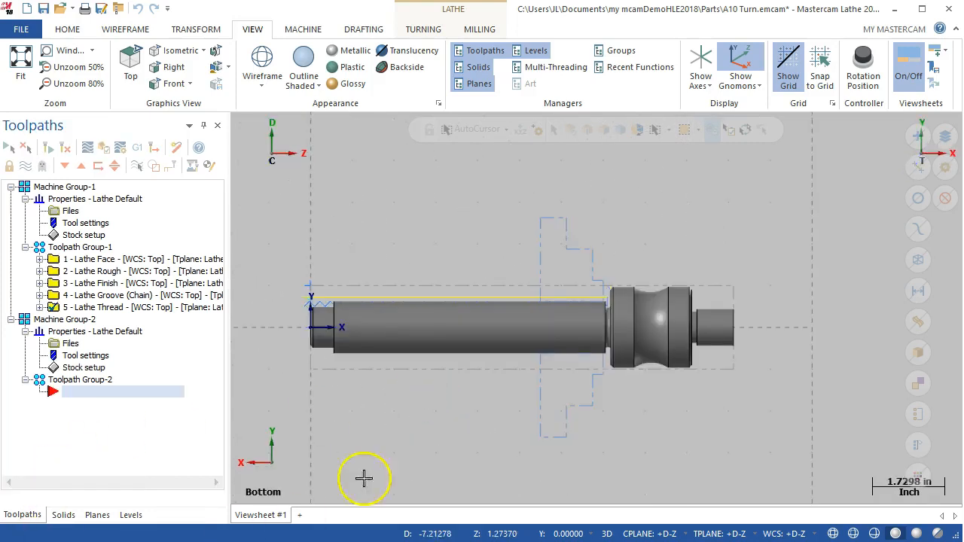
{"action": "middle_click_drag", "start_coordinate": [416, 440], "coordinate": [370, 476]}
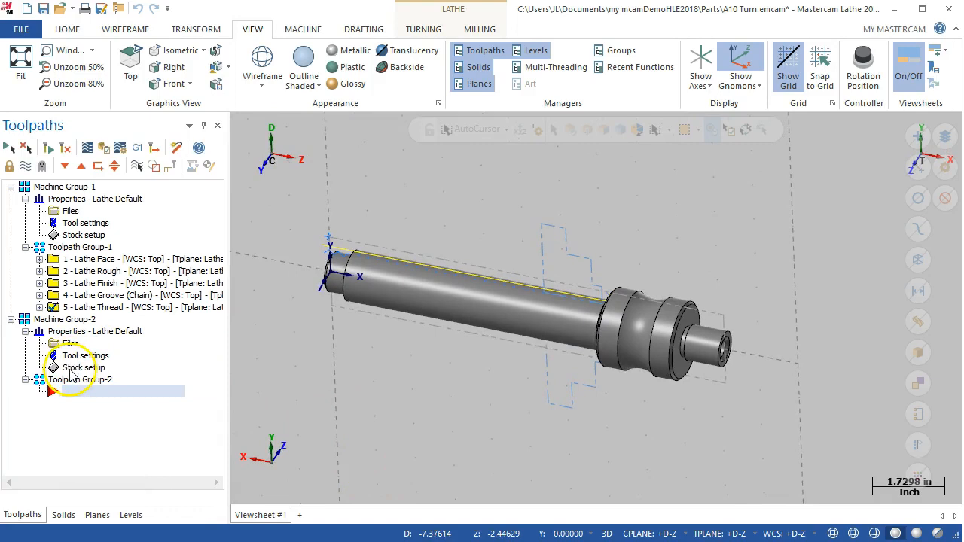
Open Machine Group-2's left spindle stock properties again and change the stock cylinder's axis direction to +Z.
{"action": "left_click", "coordinate": [101, 367]}
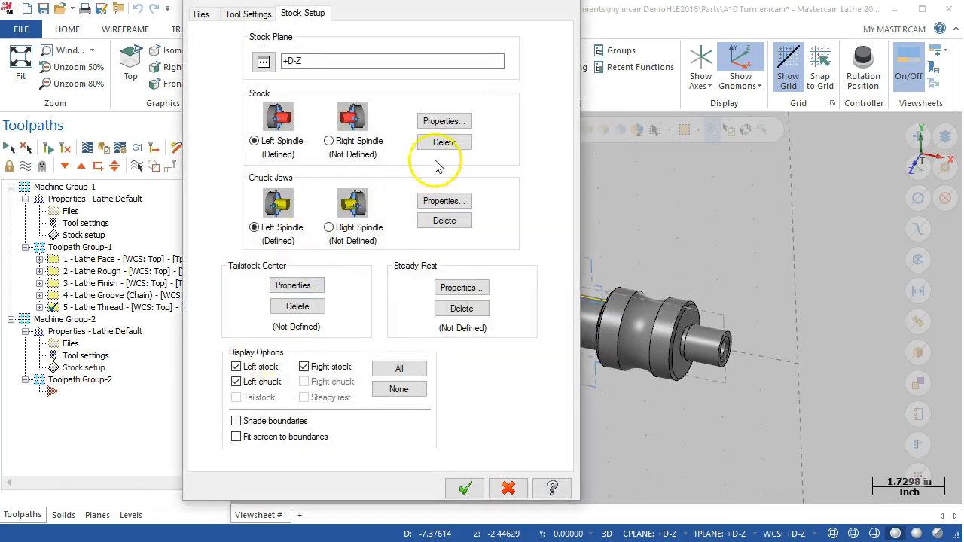
{"action": "left_click", "coordinate": [438, 121]}
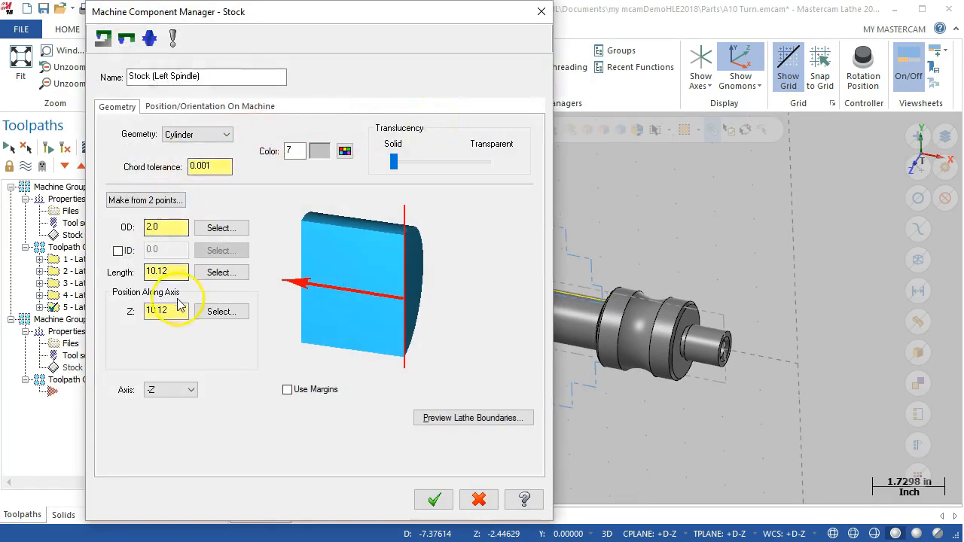
{"action": "left_click_drag", "start_coordinate": [332, 15], "coordinate": [829, 28]}
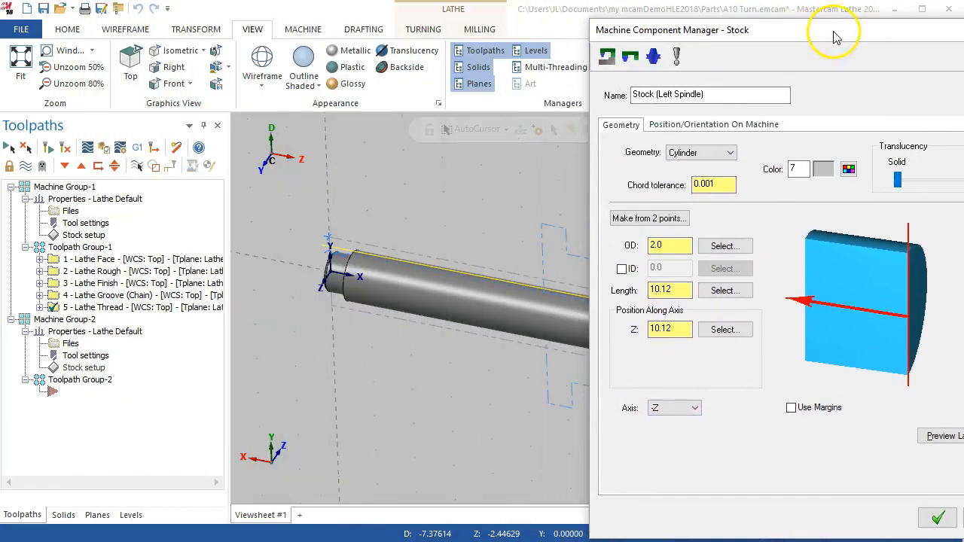
{"action": "left_click", "coordinate": [676, 411]}
{"action": "left_click", "coordinate": [674, 425]}
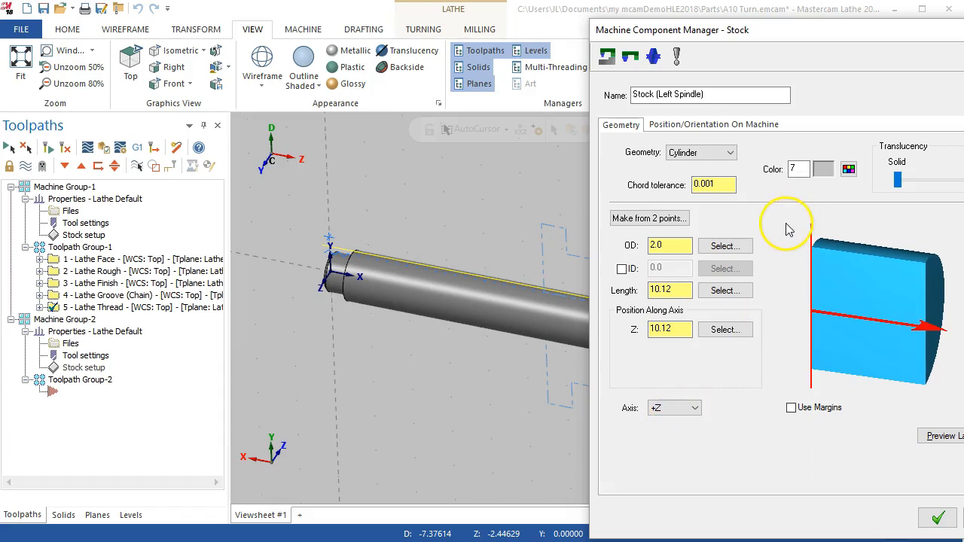
{"action": "left_click_drag", "start_coordinate": [779, 32], "coordinate": [228, 11]}
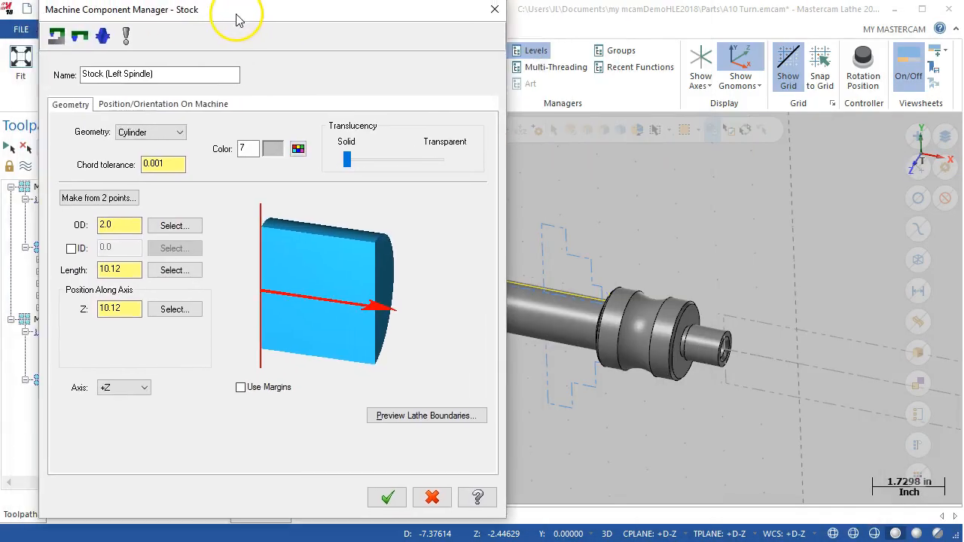
Set the stock's Z position along the axis to 0.01 and preview the lathe boundaries against the part.
{"action": "double_click", "coordinate": [120, 309]}
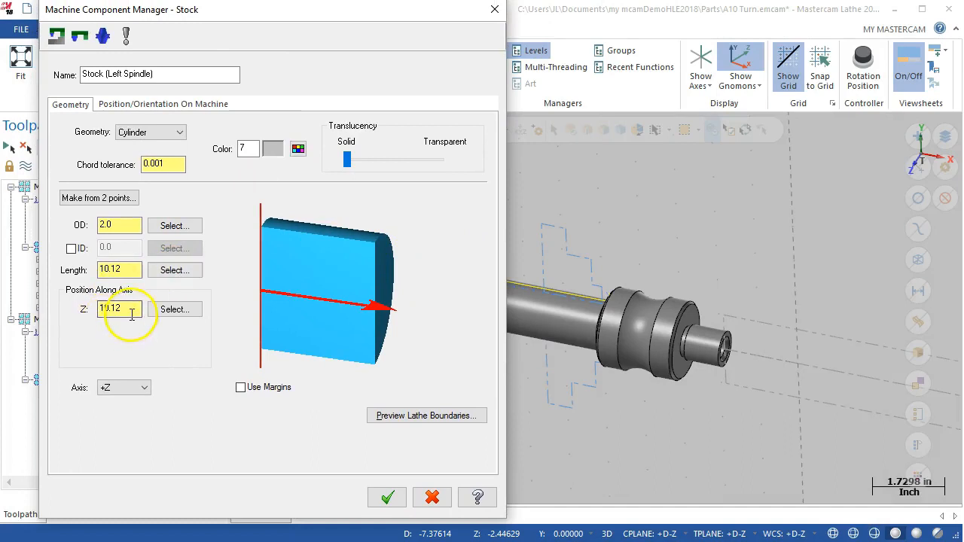
{"action": "key", "text": "Tab"}
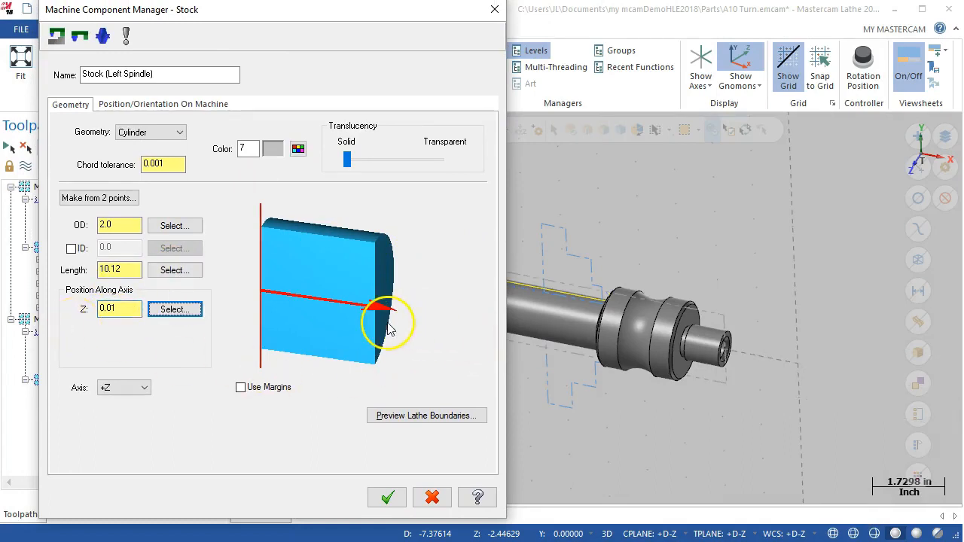
{"action": "left_click", "coordinate": [410, 416]}
{"action": "middle_click_drag", "start_coordinate": [550, 385], "coordinate": [508, 379]}
{"action": "key", "text": "Return"}
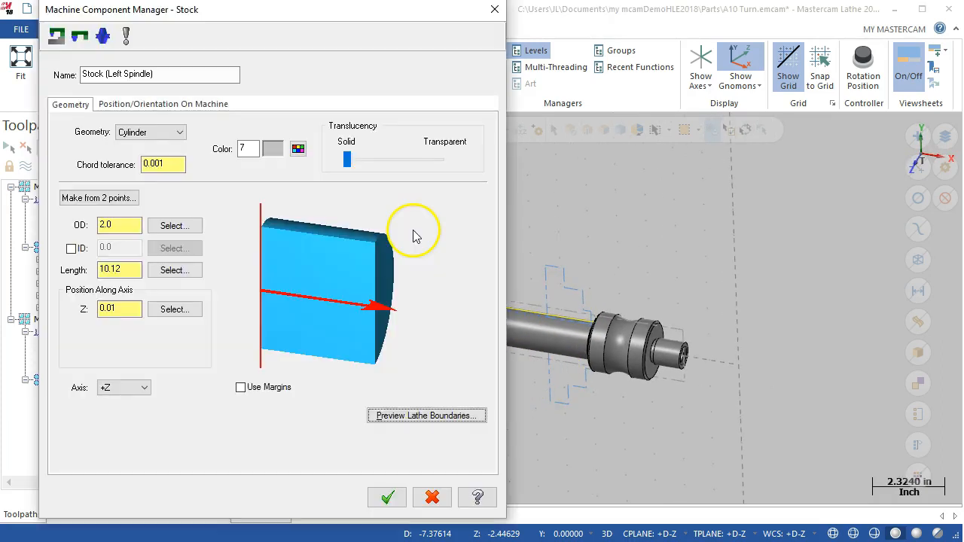
Pick the centre of the stock's collar-end face as its position-on-stock reference point, and accept the stock properties and stock setup.
{"action": "left_click", "coordinate": [154, 106]}
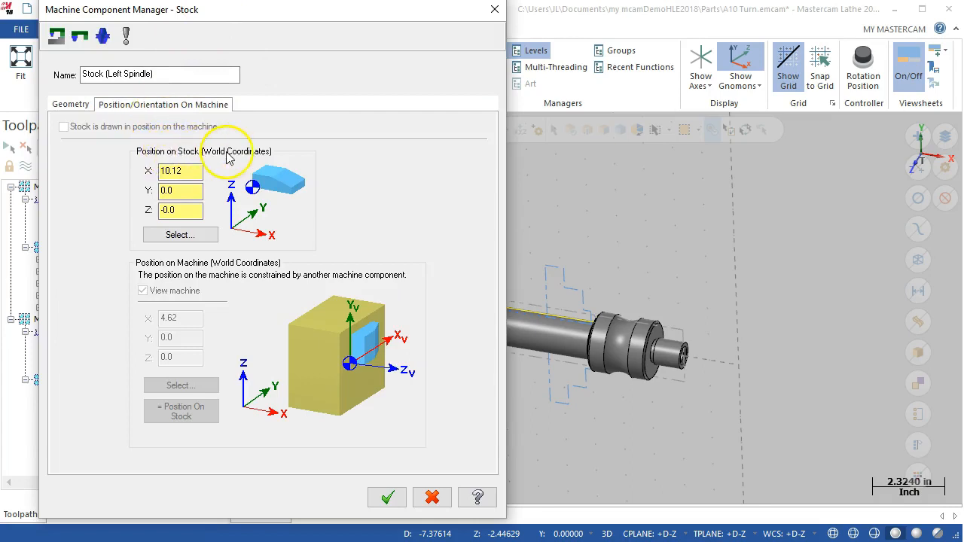
{"action": "left_click", "coordinate": [180, 234]}
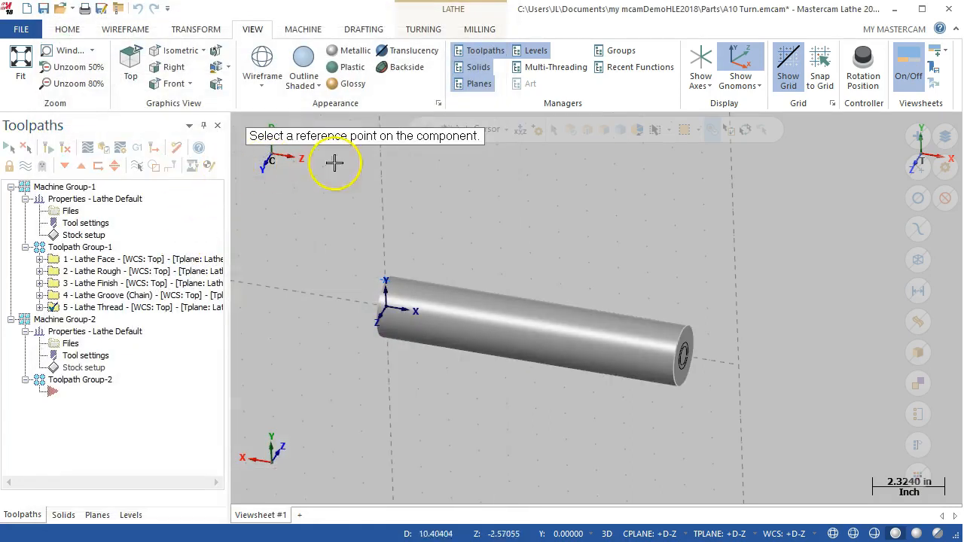
{"action": "scroll", "coordinate": [673, 381], "scroll_direction": "up", "scroll_amount": 3}
{"action": "scroll", "coordinate": [608, 297], "scroll_direction": "down", "scroll_amount": 2}
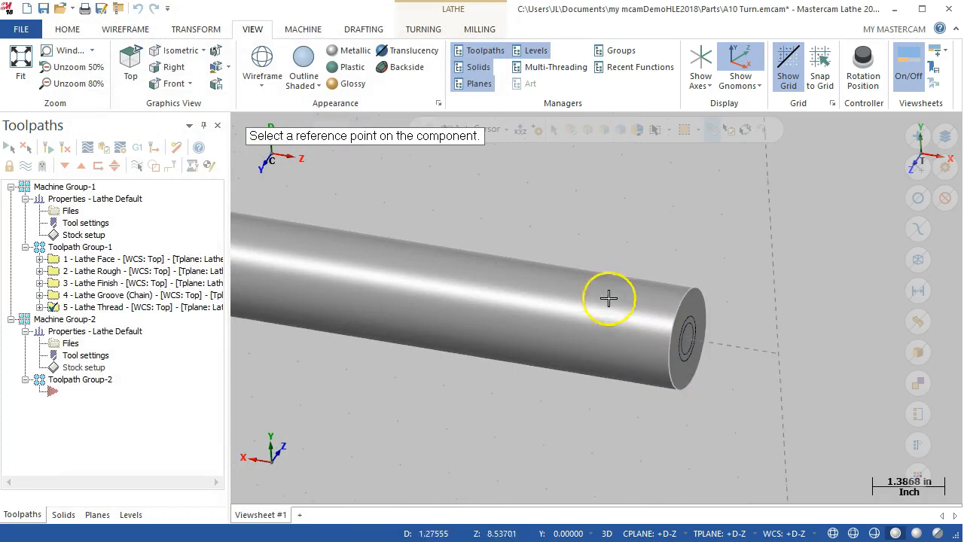
{"action": "middle_click_drag", "start_coordinate": [637, 258], "coordinate": [621, 240]}
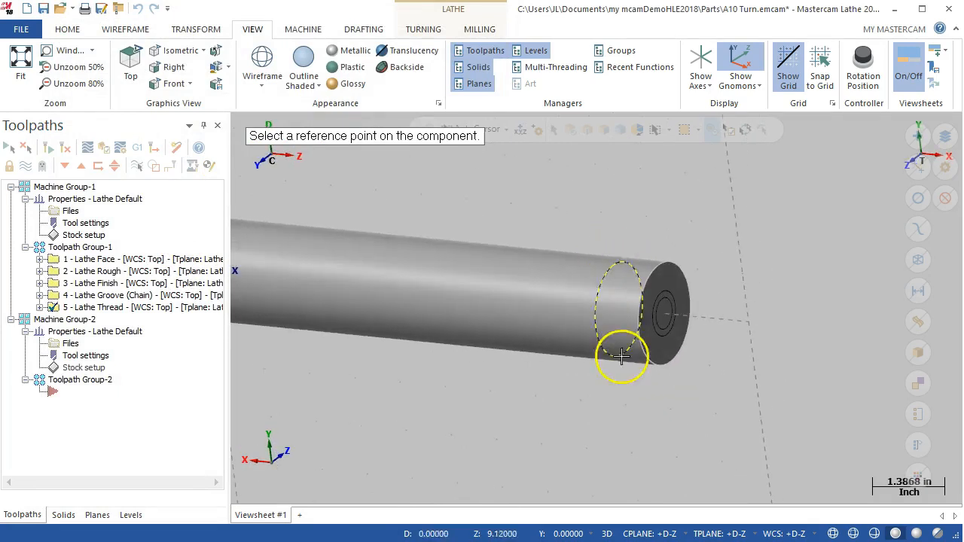
{"action": "scroll", "coordinate": [626, 376], "scroll_direction": "up", "scroll_amount": 1}
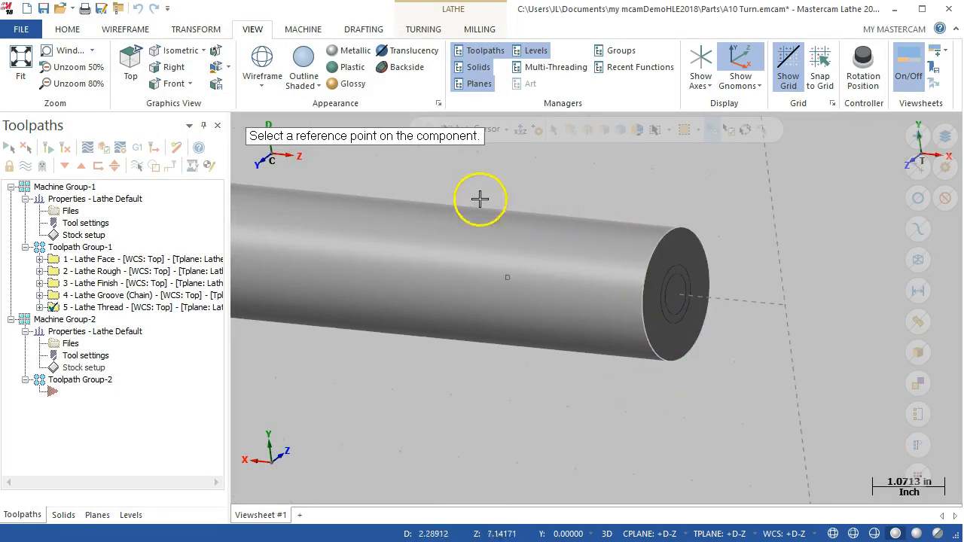
{"action": "left_click", "coordinate": [660, 257]}
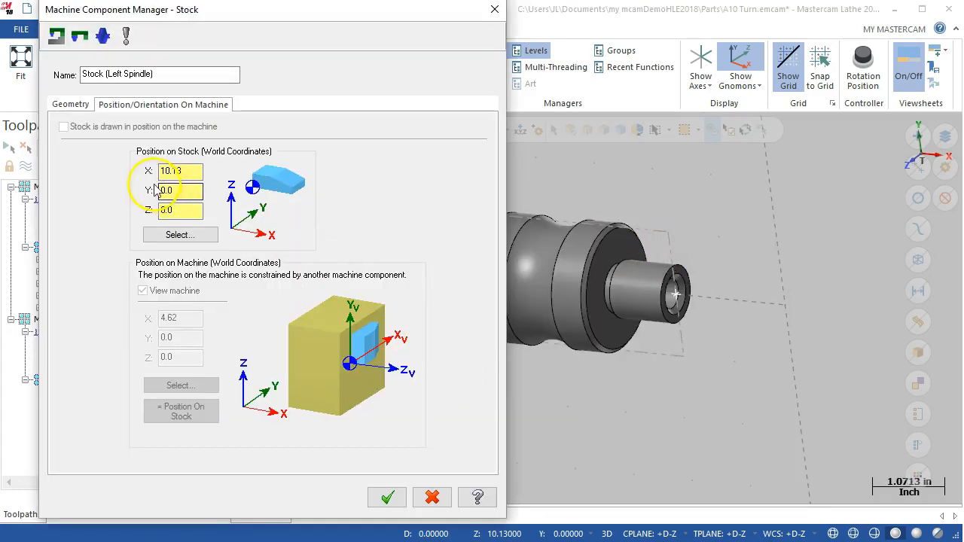
{"action": "left_click", "coordinate": [72, 105]}
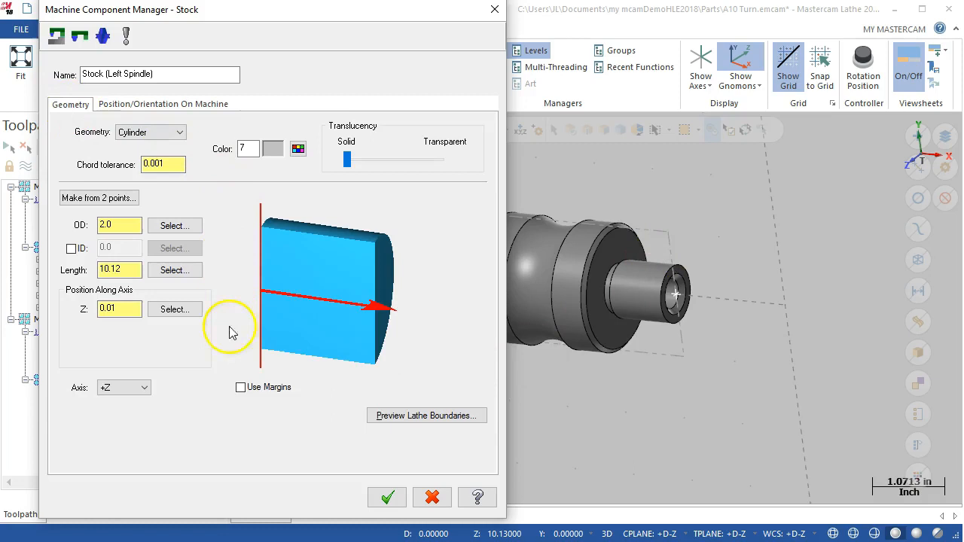
{"action": "left_click", "coordinate": [380, 499]}
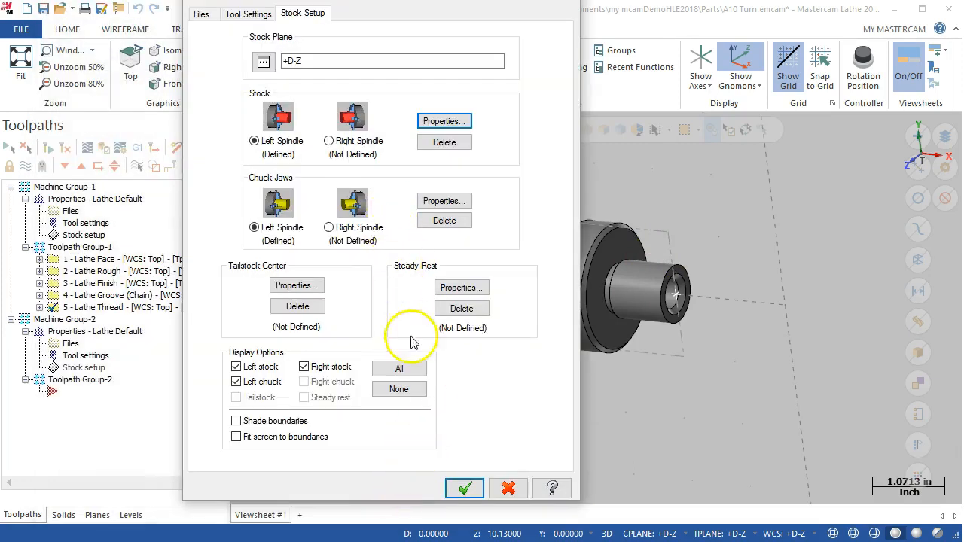
{"action": "left_click", "coordinate": [464, 489]}
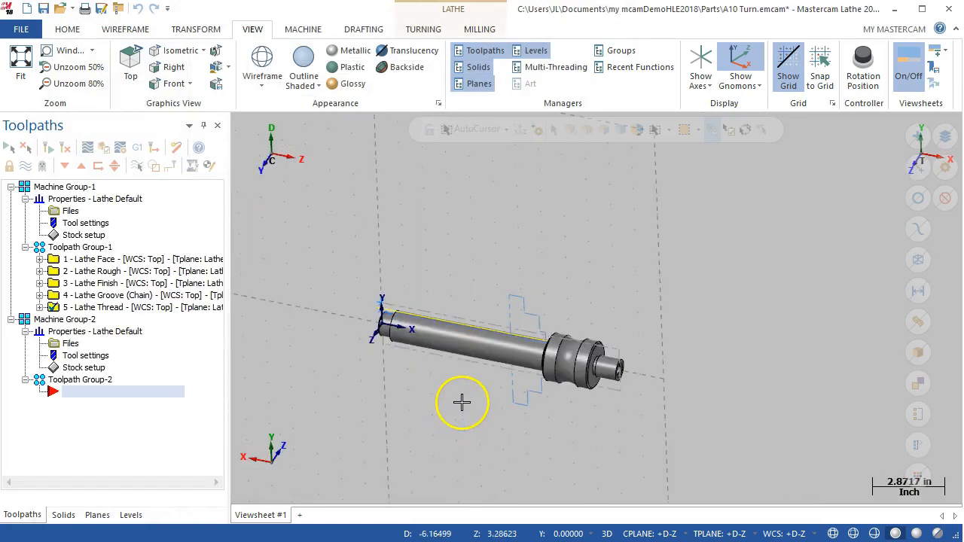
Examine the +D-Z plane's origin and axis directions at the end of the shaft.
{"action": "key", "text": "alt+4"}
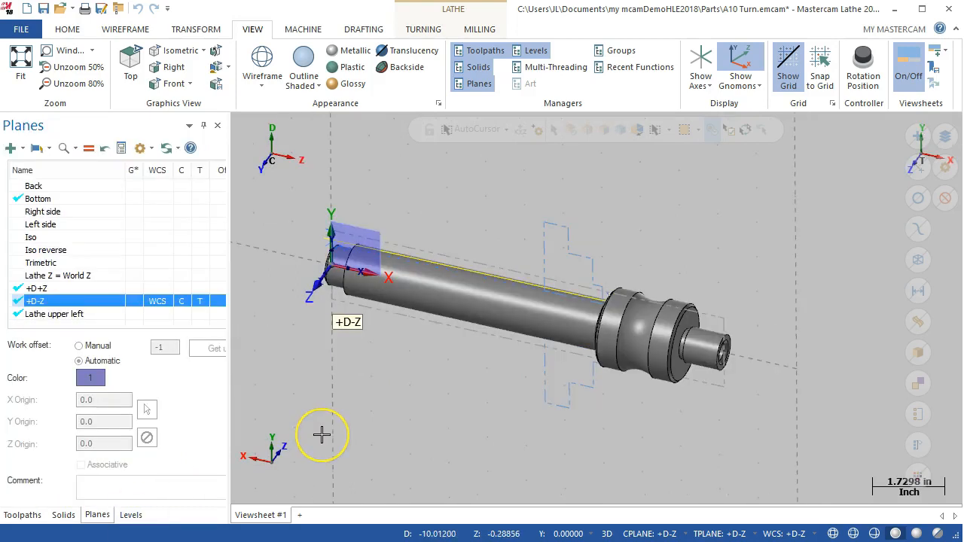
{"action": "left_click", "coordinate": [316, 287]}
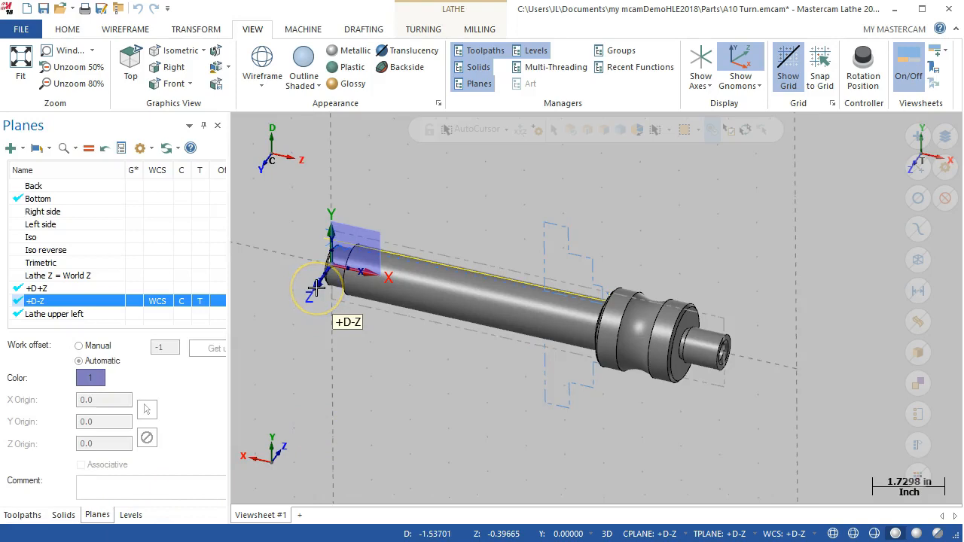
{"action": "left_click", "coordinate": [158, 252]}
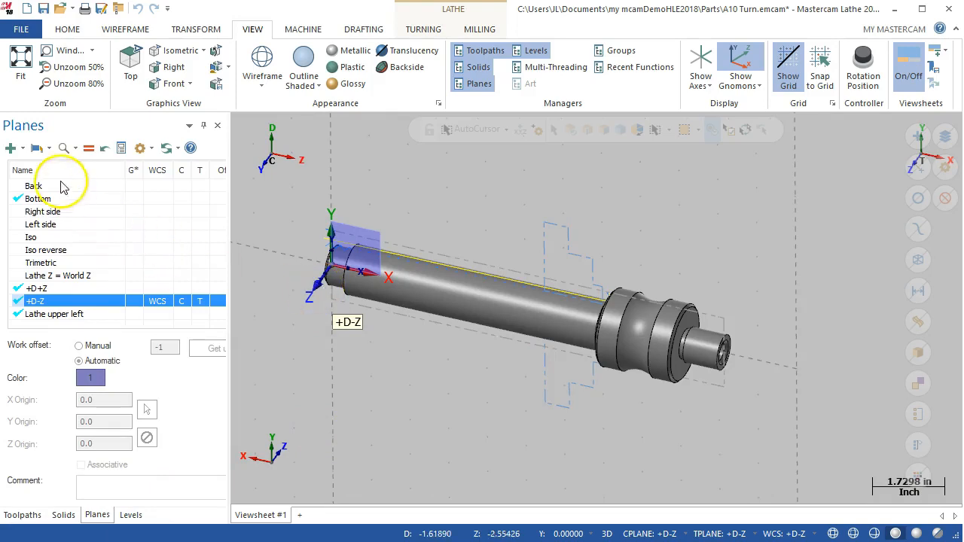
{"action": "left_click", "coordinate": [20, 152]}
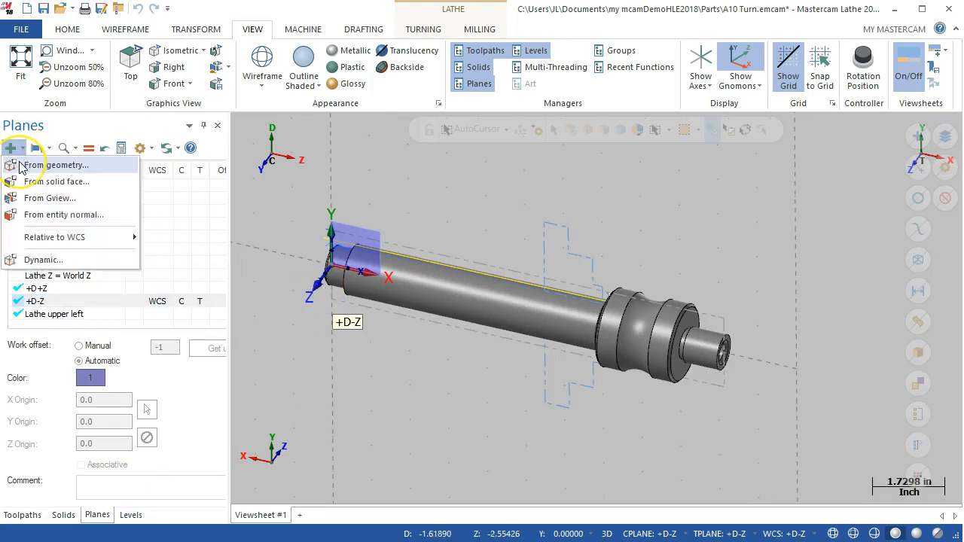
{"action": "left_click", "coordinate": [37, 165]}
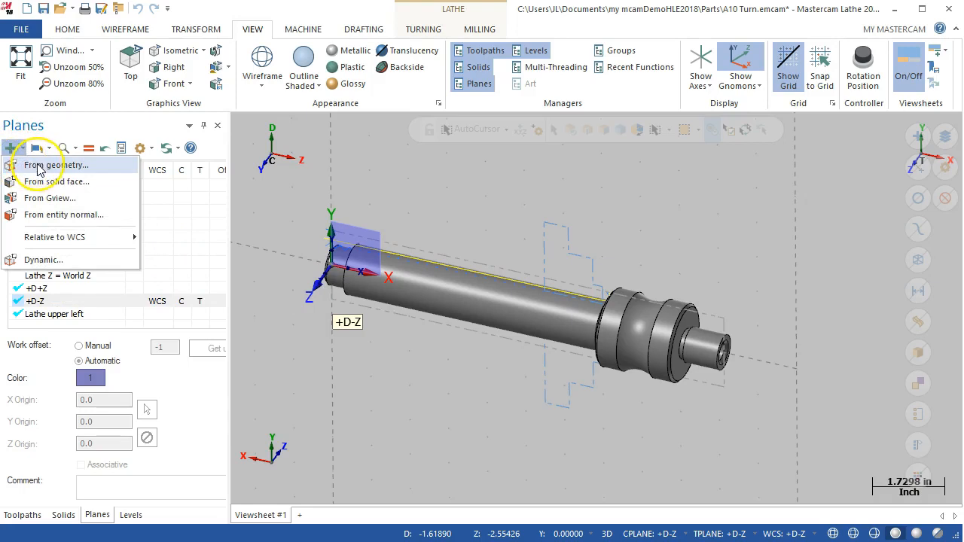
{"action": "left_click", "coordinate": [39, 167]}
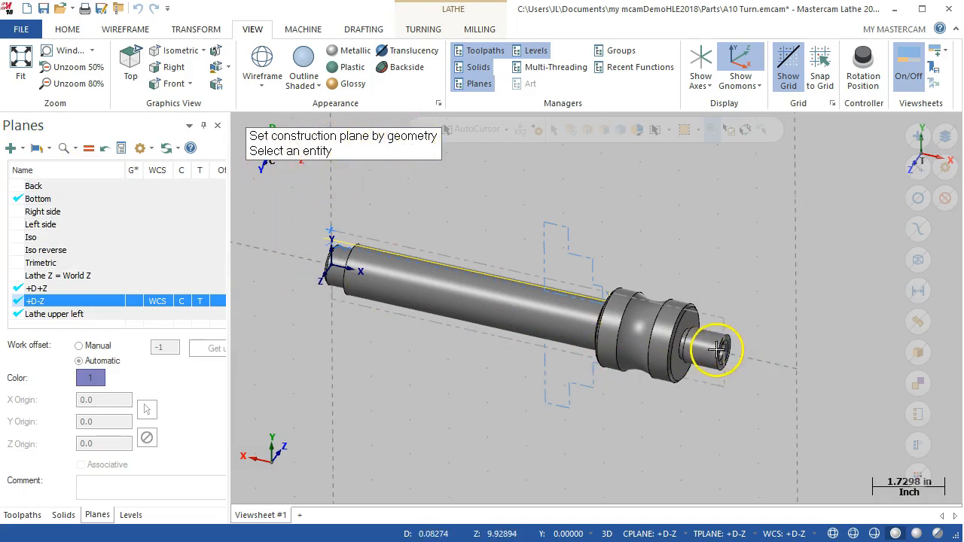
{"action": "scroll", "coordinate": [717, 351], "scroll_direction": "up", "scroll_amount": 5}
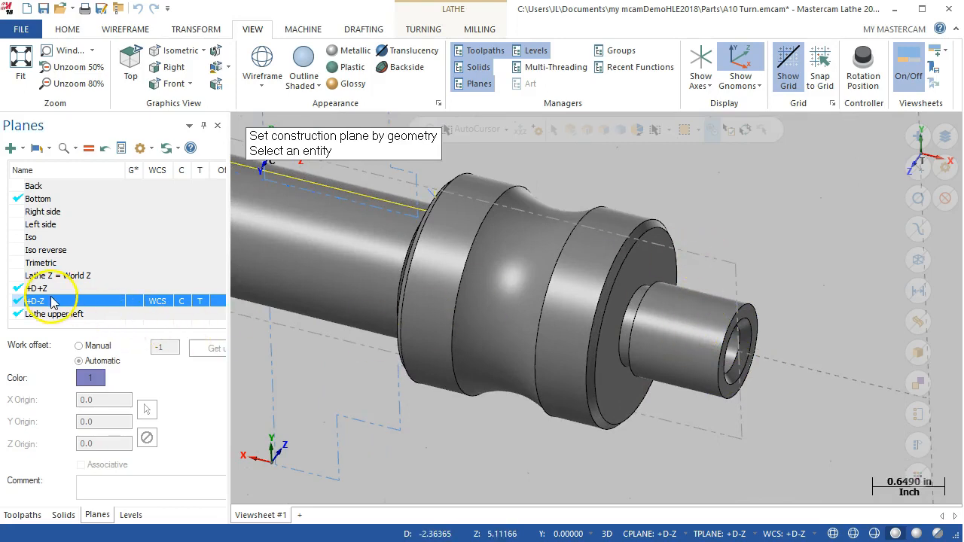
{"action": "scroll", "coordinate": [454, 280], "scroll_direction": "down", "scroll_amount": 3}
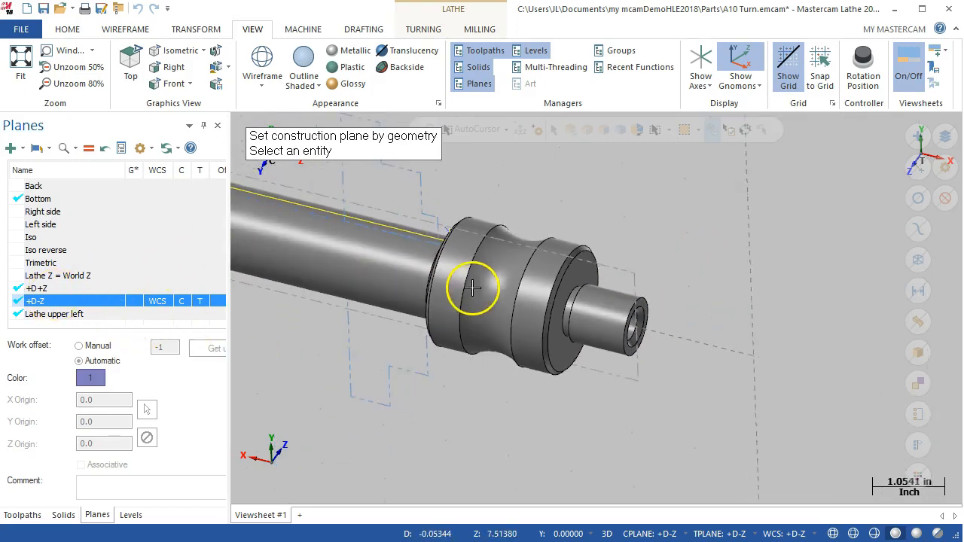
{"action": "middle_click_drag", "start_coordinate": [646, 278], "coordinate": [650, 231]}
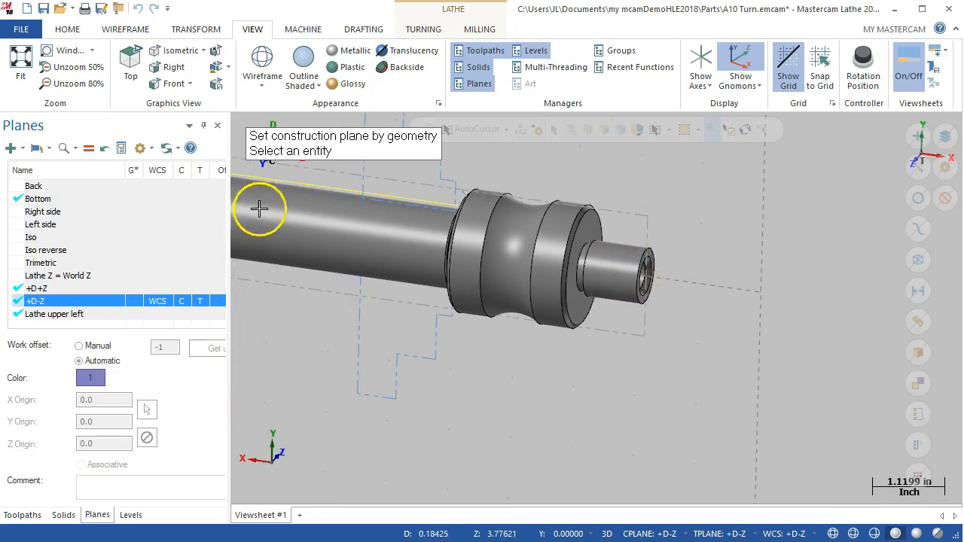
{"action": "key", "text": "Escape"}
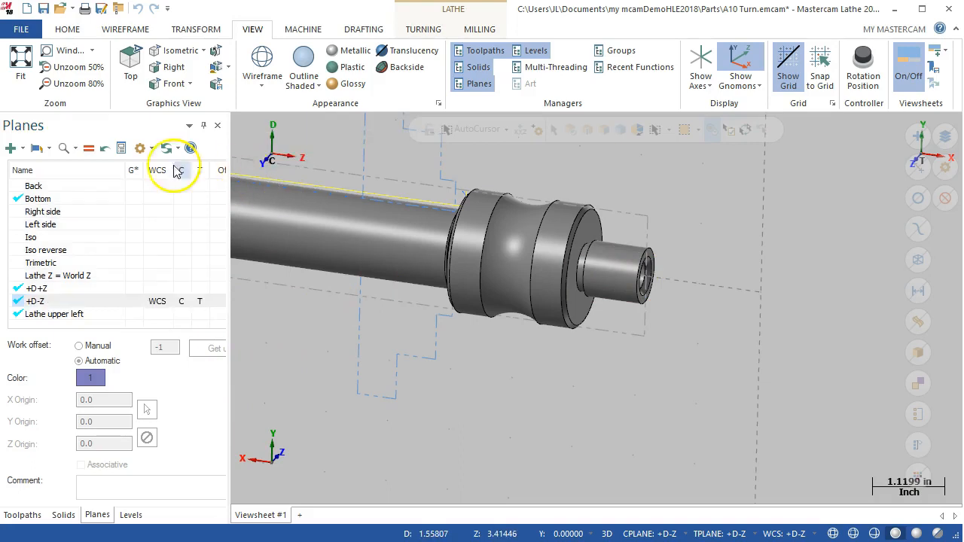
{"action": "left_click", "coordinate": [22, 148]}
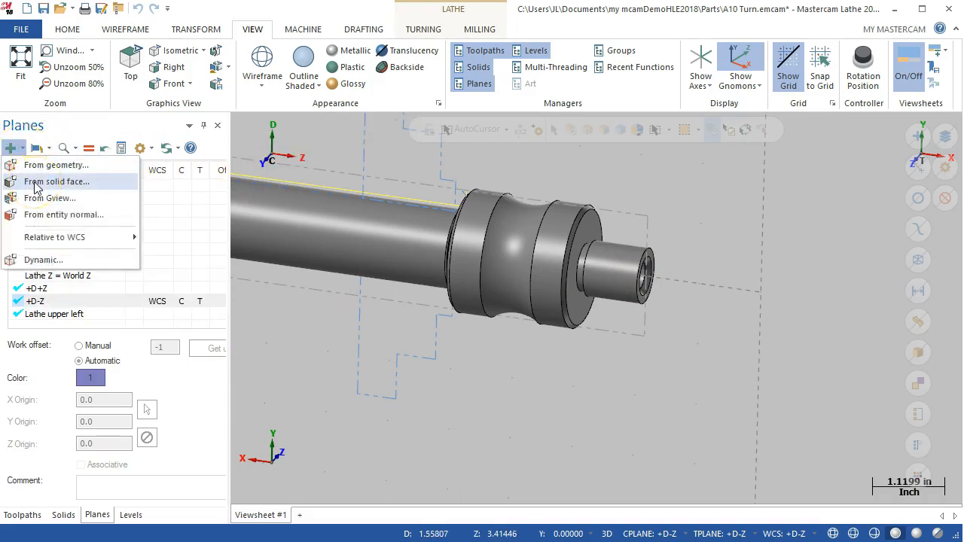
{"action": "left_click", "coordinate": [54, 216]}
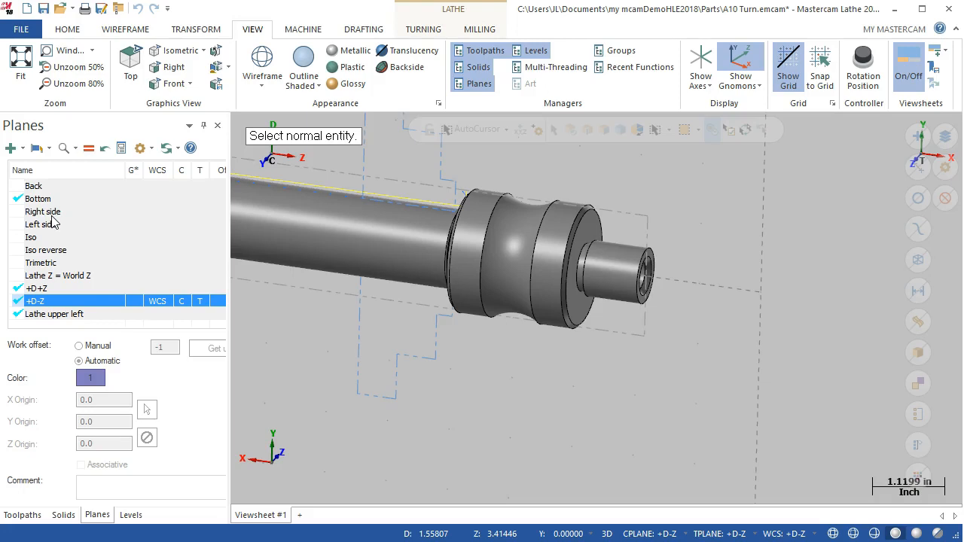
{"action": "key", "text": "Escape"}
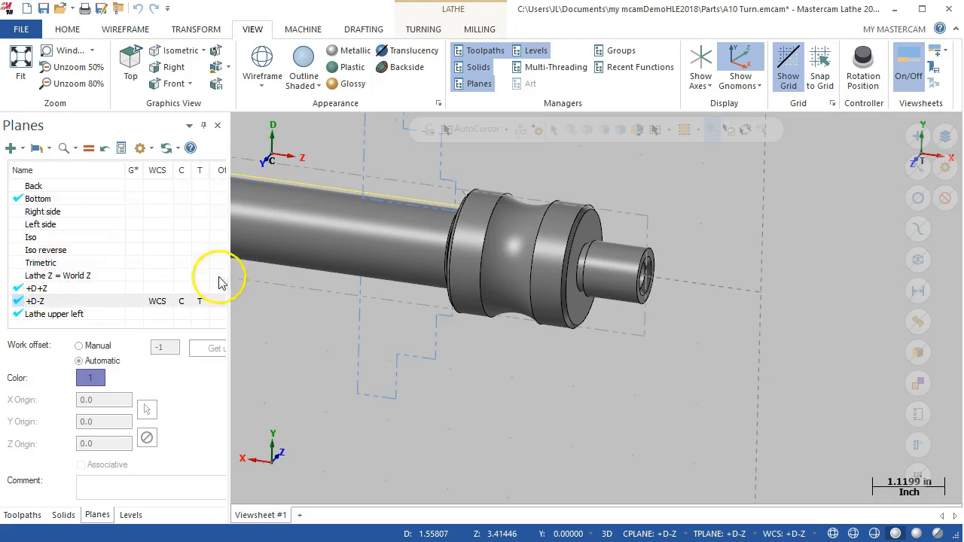
Start a new Top plane relative to the WCS and set its X origin to -10.12, at the collar end of the part.
{"action": "left_click", "coordinate": [21, 148]}
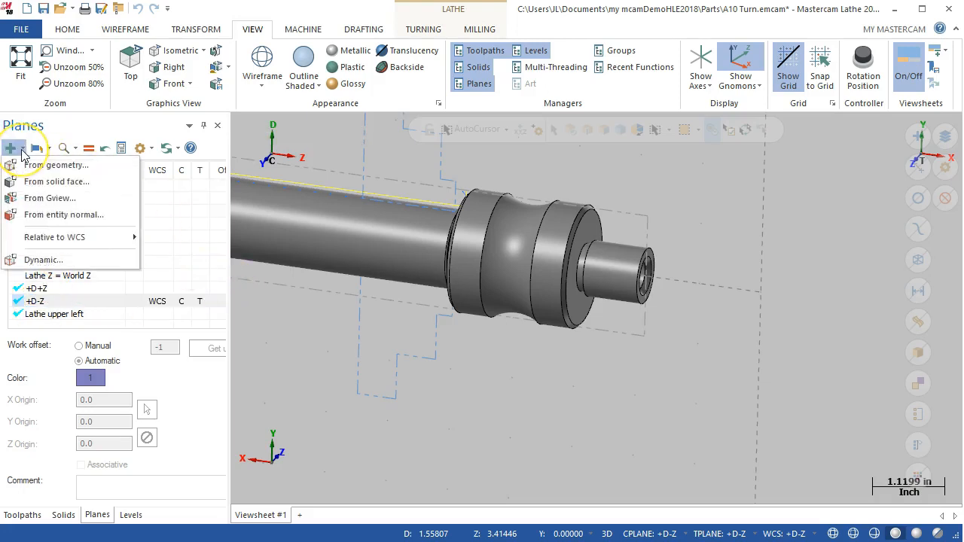
{"action": "left_click", "coordinate": [19, 149]}
{"action": "left_click", "coordinate": [20, 148]}
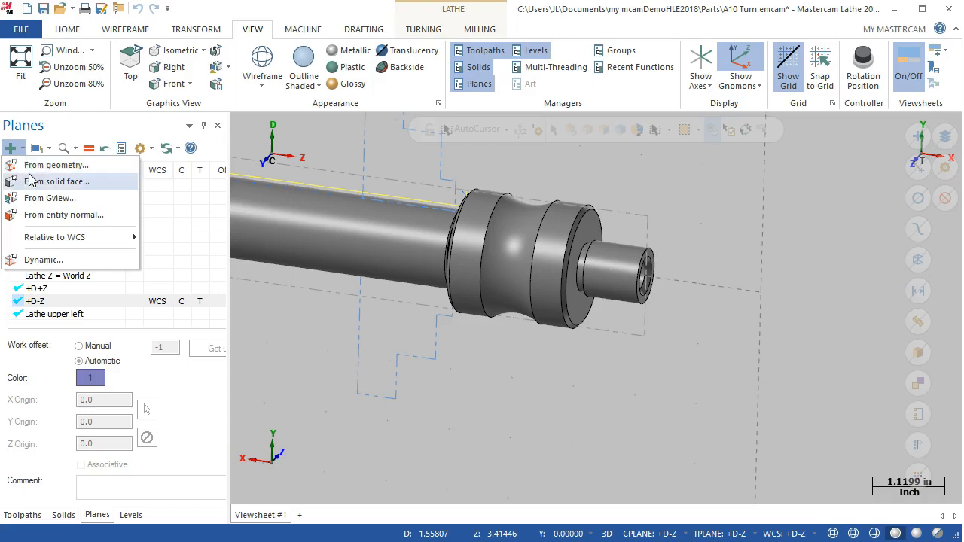
{"action": "mouse_move", "coordinate": [46, 248]}
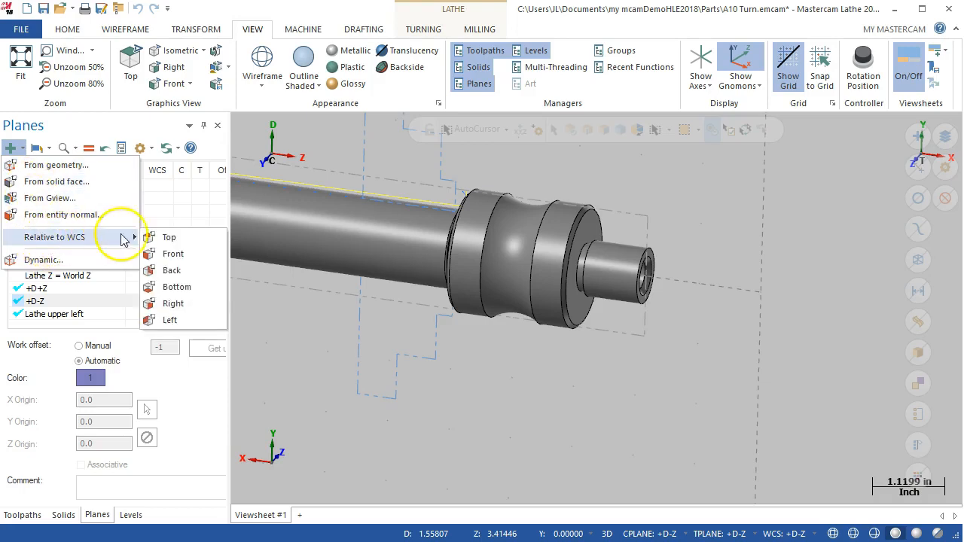
{"action": "left_click", "coordinate": [169, 240]}
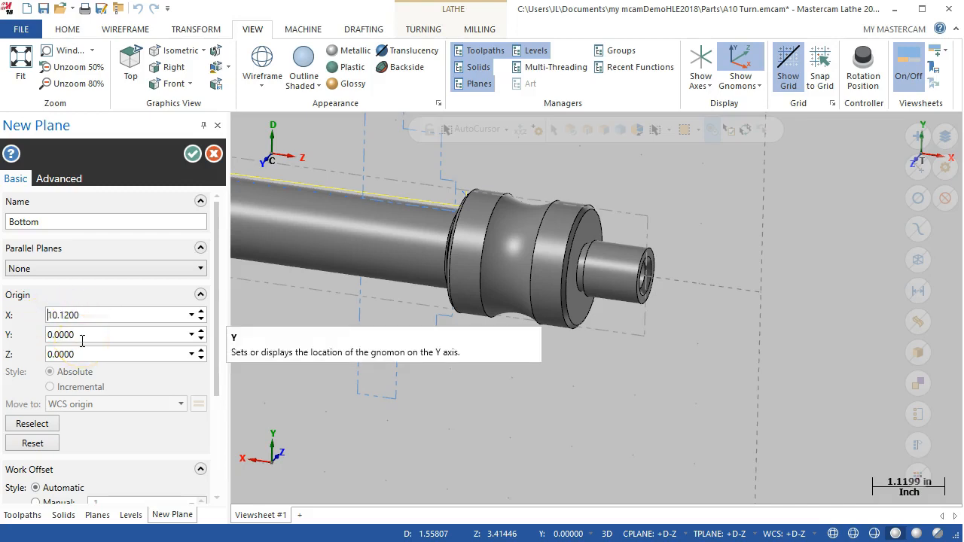
{"action": "type", "text": "-"}
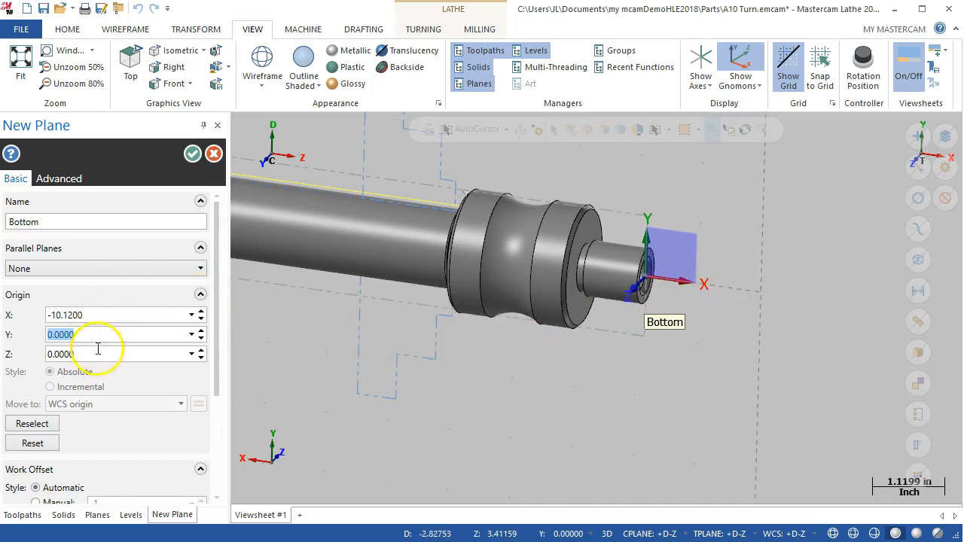
{"action": "mouse_move", "coordinate": [216, 351]}
{"action": "left_mouse_down"}
{"action": "mouse_move", "coordinate": [216, 468]}
{"action": "mouse_move", "coordinate": [231, 344]}
{"action": "left_mouse_up"}
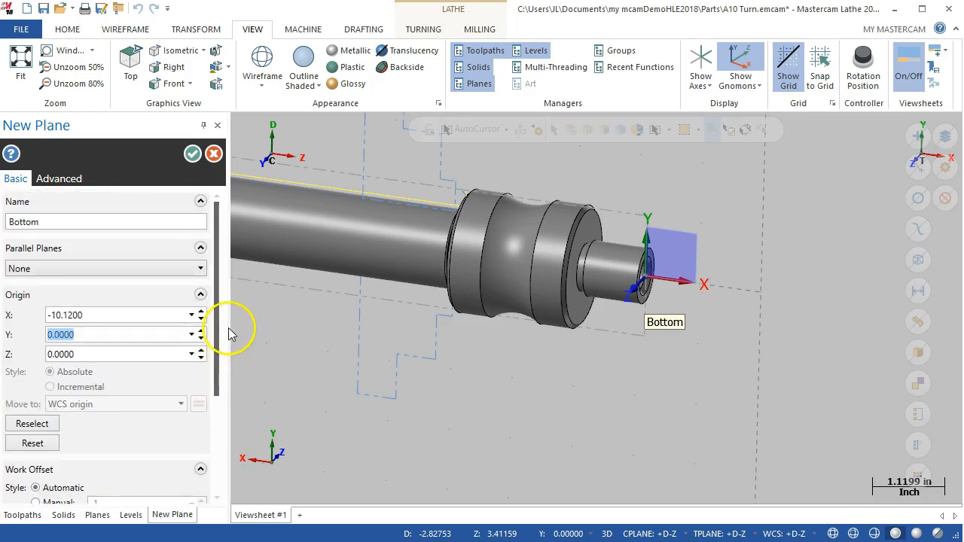
Name the new plane Rear, accept its definition, and choose to set the plane as the WCS.
{"action": "left_click", "coordinate": [45, 223]}
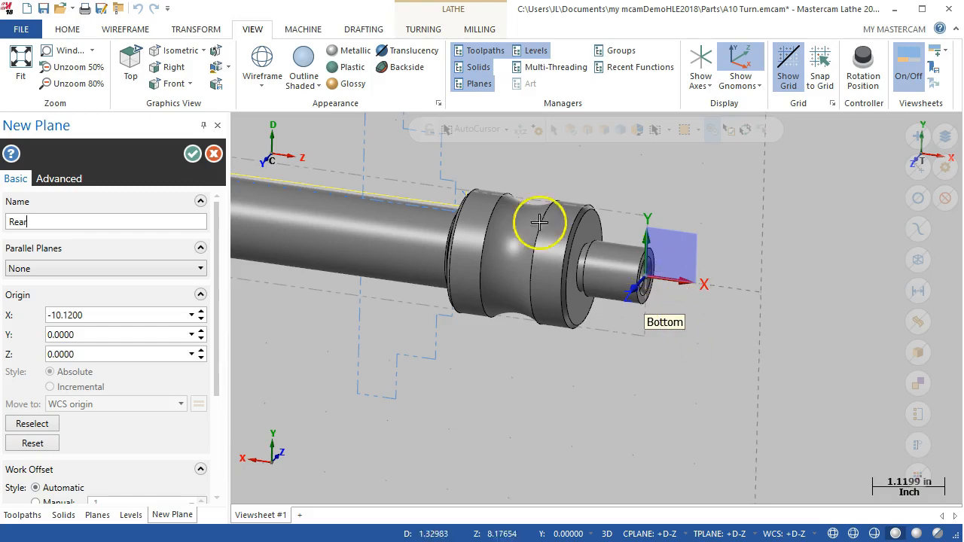
{"action": "left_click", "coordinate": [193, 153]}
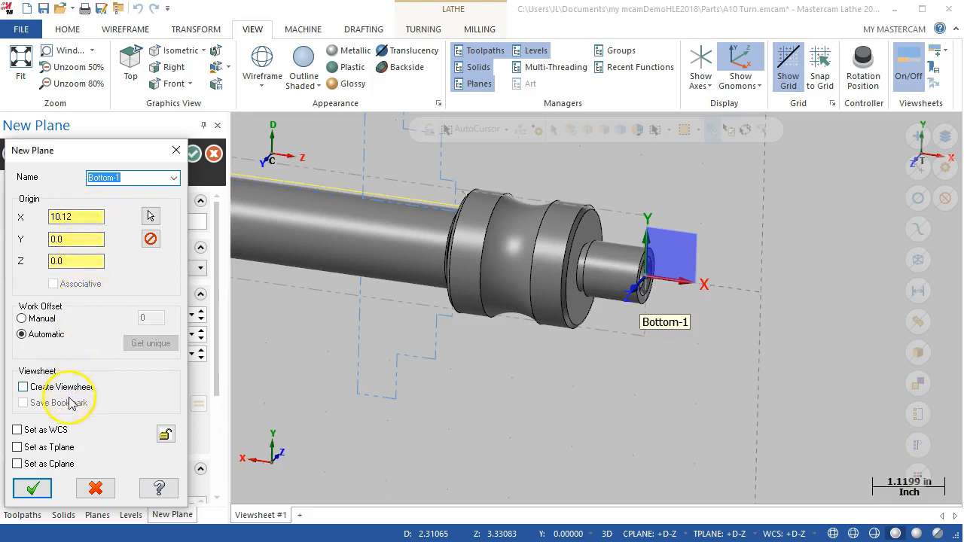
{"action": "left_click", "coordinate": [20, 431]}
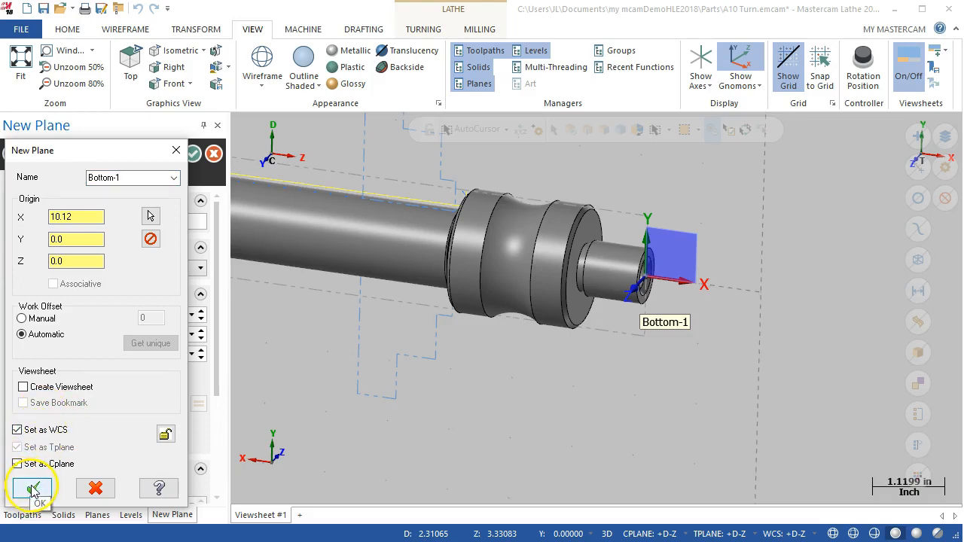
Accept the new Bottom-1 plane with its origin at X 10.12 as WCS, and square the view to it.
{"action": "left_click", "coordinate": [34, 490]}
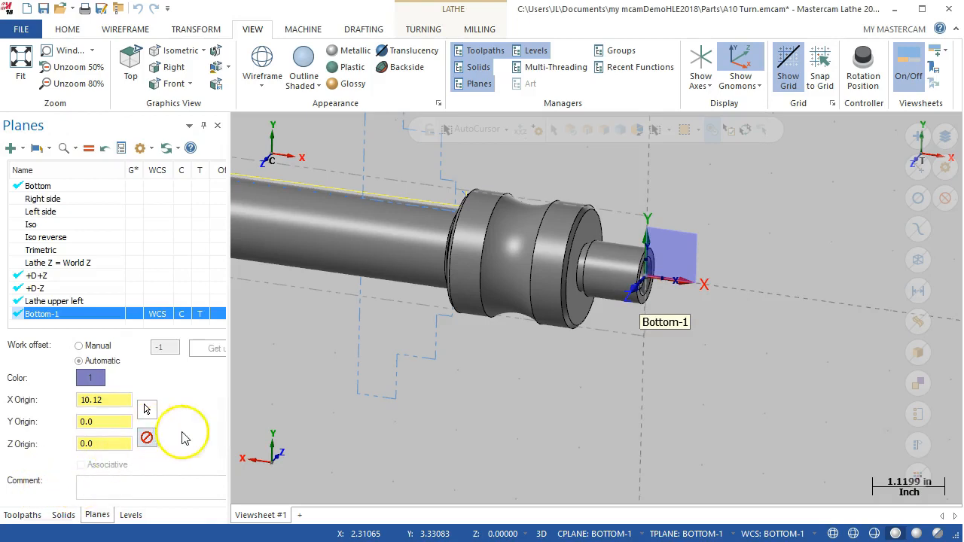
{"action": "scroll", "coordinate": [557, 396], "scroll_direction": "down", "scroll_amount": 4}
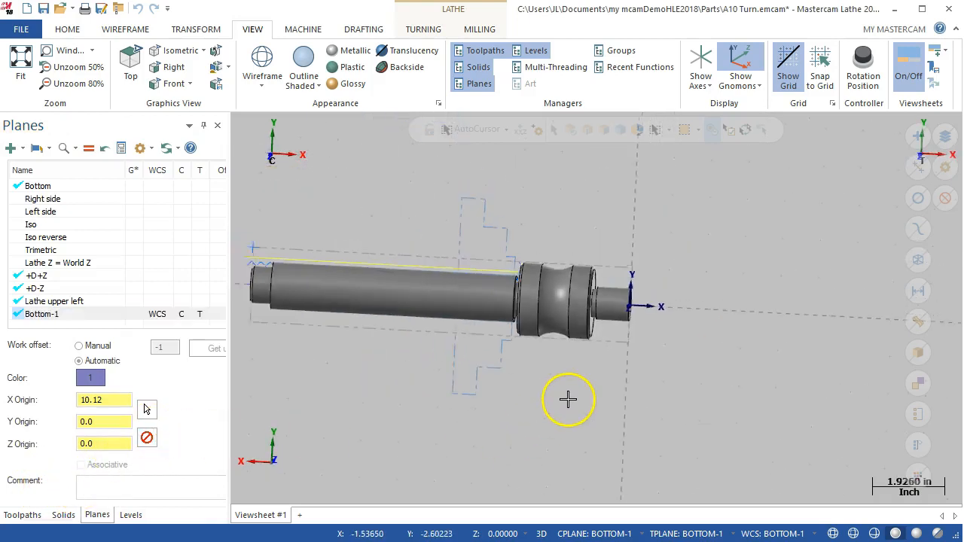
{"action": "scroll", "coordinate": [568, 399], "scroll_direction": "down", "scroll_amount": 3}
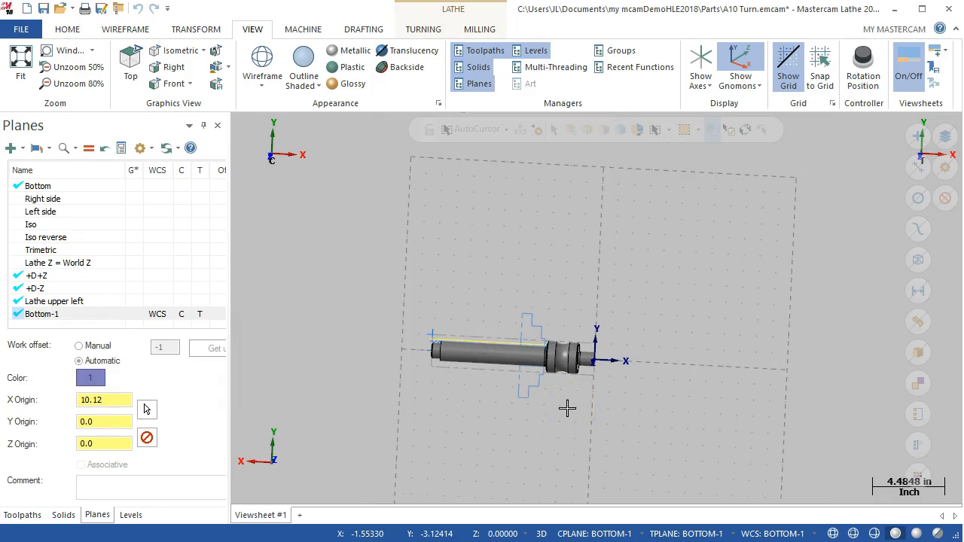
{"action": "key", "text": "alt+1"}
{"action": "scroll", "coordinate": [530, 377], "scroll_direction": "down", "scroll_amount": 4}
{"action": "scroll", "coordinate": [685, 405], "scroll_direction": "down", "scroll_amount": 2}
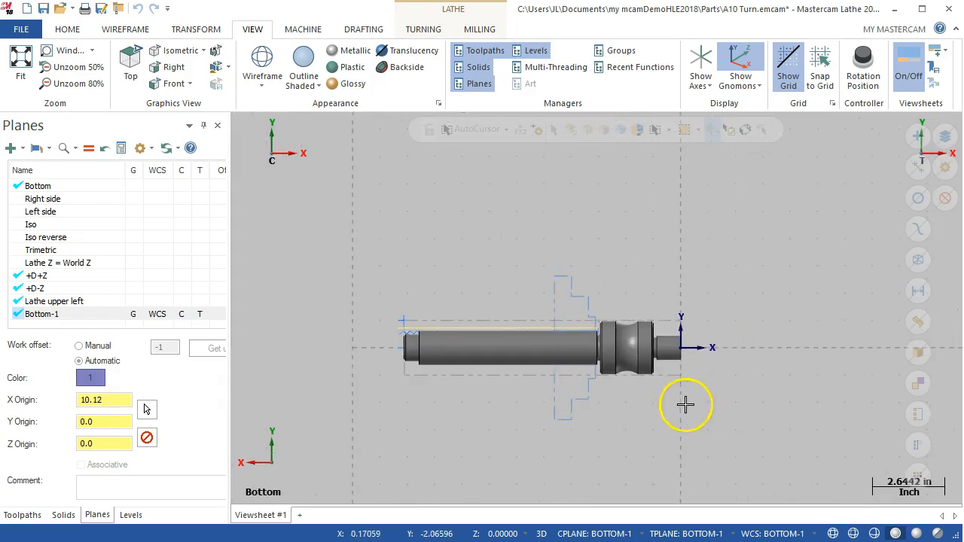
{"action": "scroll", "coordinate": [710, 377], "scroll_direction": "up", "scroll_amount": 1}
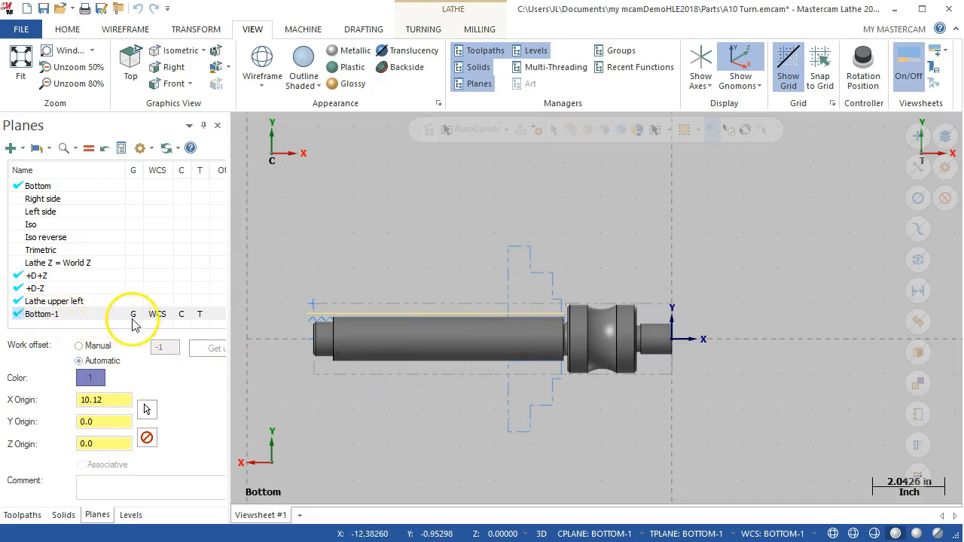
Set the stock plane of Machine Group-2 to Bottom-1 in its stock setup.
{"action": "left_click", "coordinate": [22, 515]}
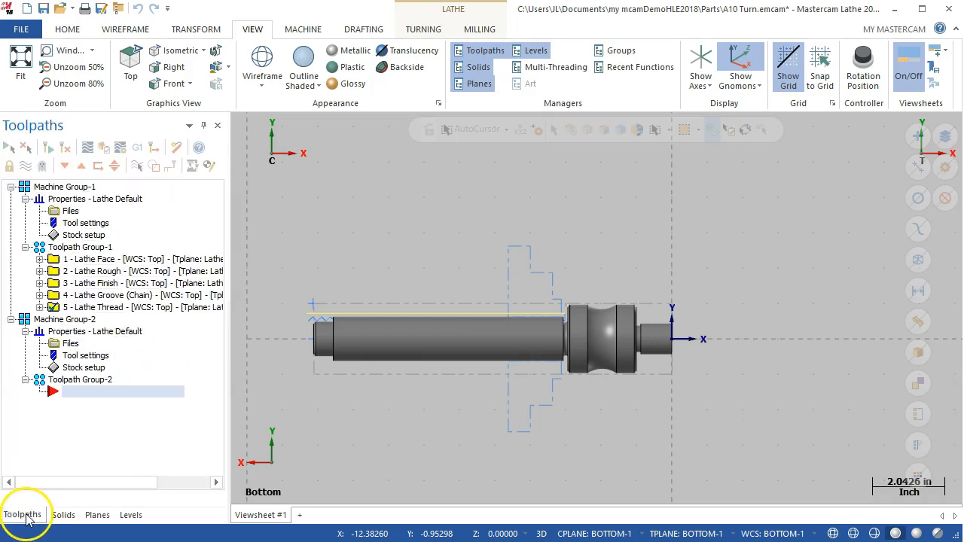
{"action": "double_click", "coordinate": [83, 367]}
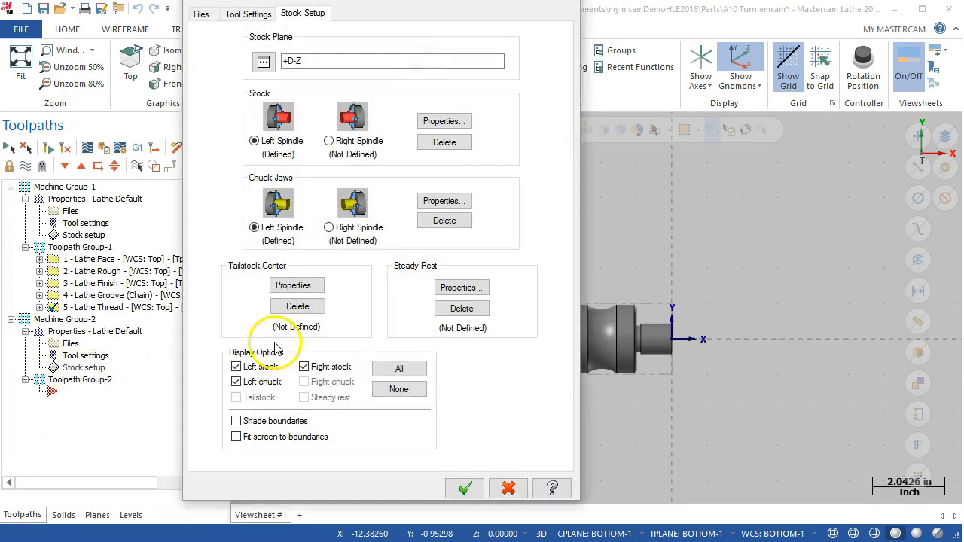
{"action": "left_click", "coordinate": [263, 61]}
{"action": "left_click_drag", "start_coordinate": [258, 222], "coordinate": [259, 277]}
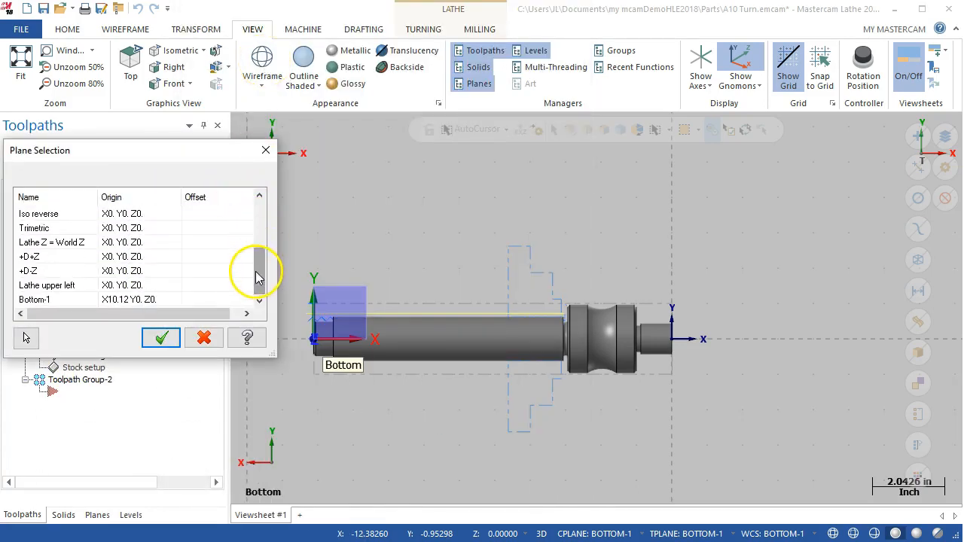
{"action": "left_click", "coordinate": [41, 299]}
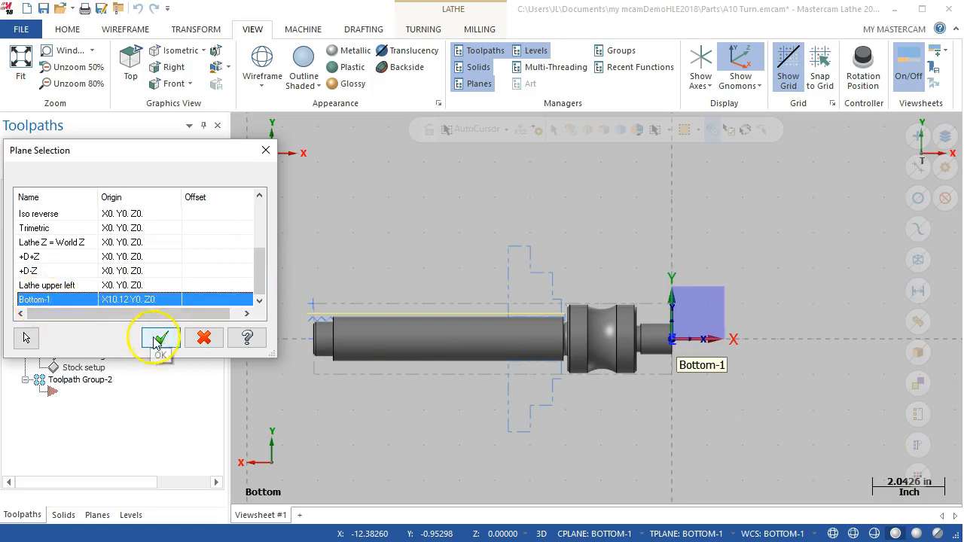
{"action": "left_click", "coordinate": [160, 339]}
Preview the left-spindle stock boundaries, set the stock's axis direction to -Z and accept the stock setup.
{"action": "left_click", "coordinate": [443, 121]}
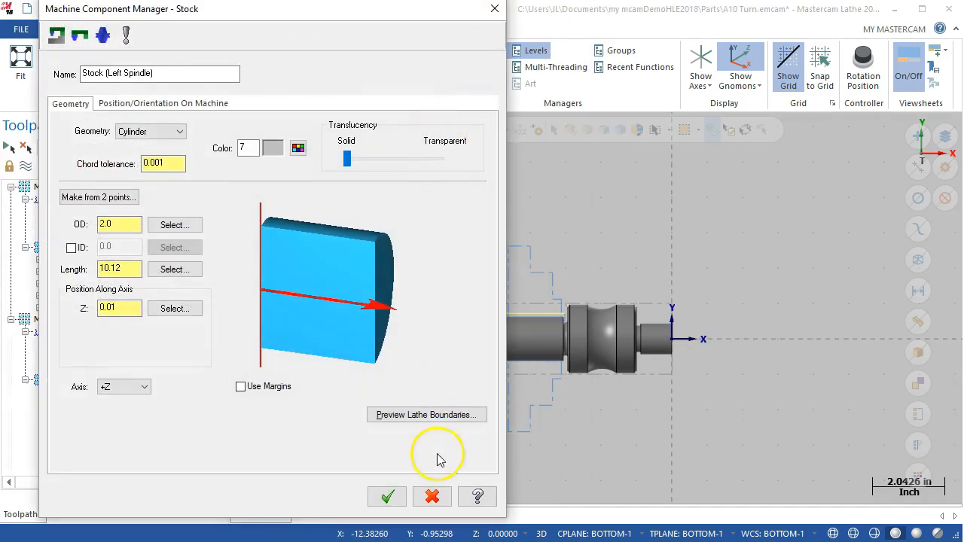
{"action": "left_click", "coordinate": [397, 415]}
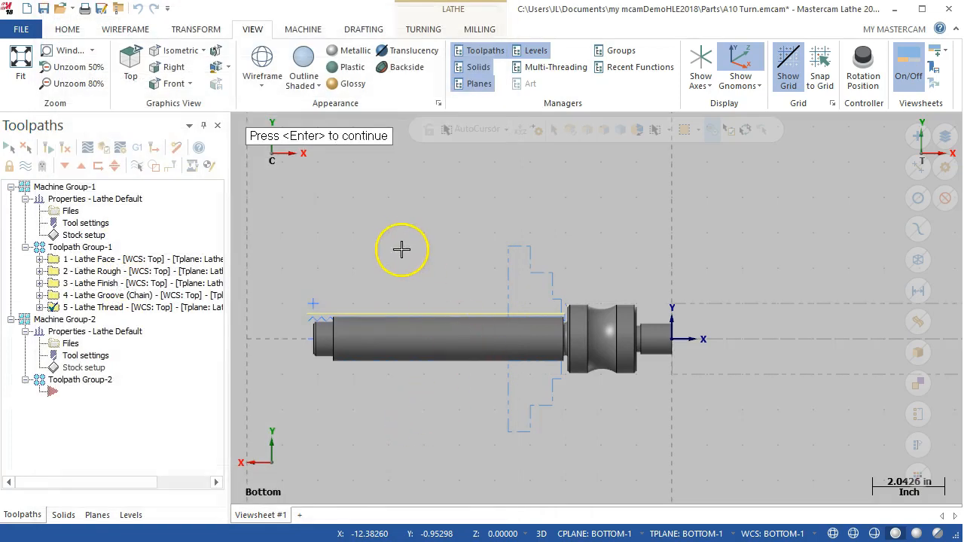
{"action": "key", "text": "Return"}
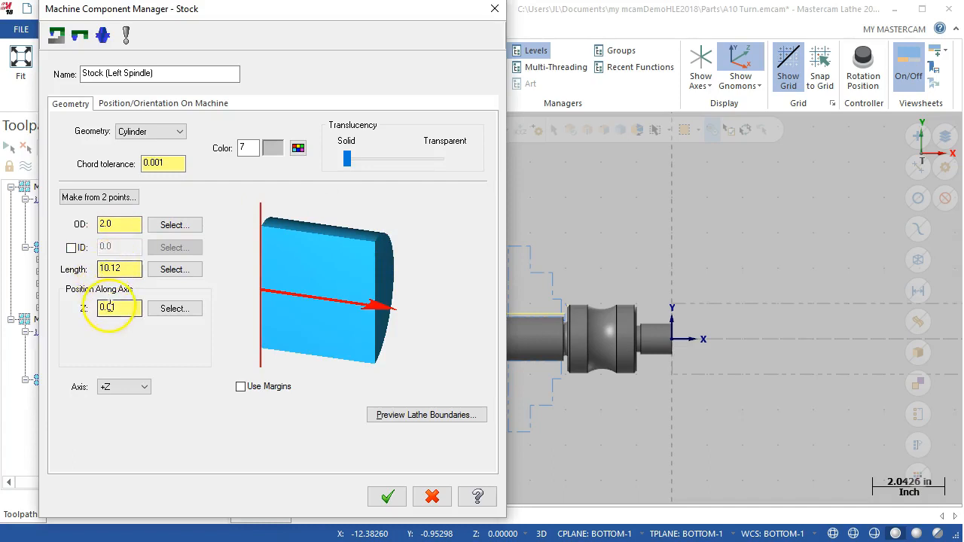
{"action": "left_click", "coordinate": [109, 387]}
{"action": "left_click", "coordinate": [109, 407]}
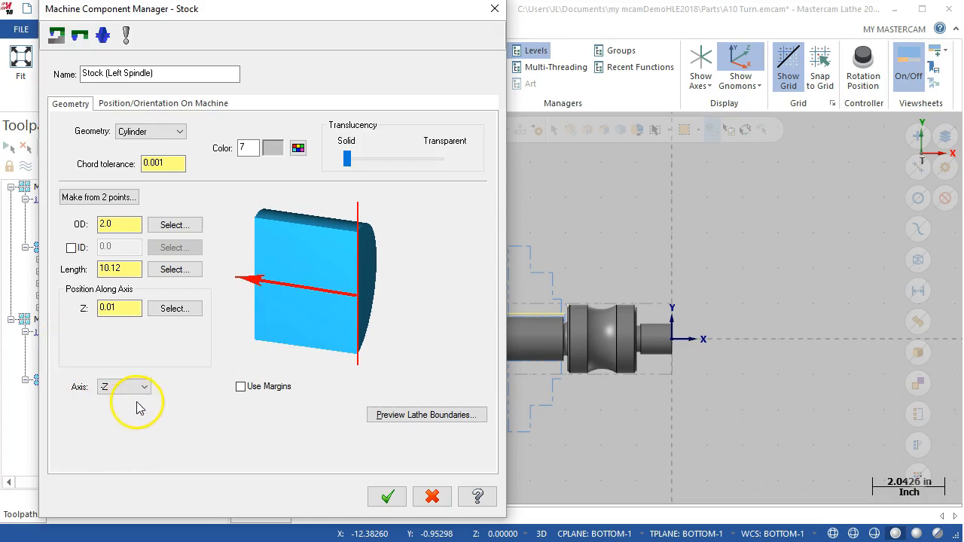
{"action": "left_click", "coordinate": [386, 497]}
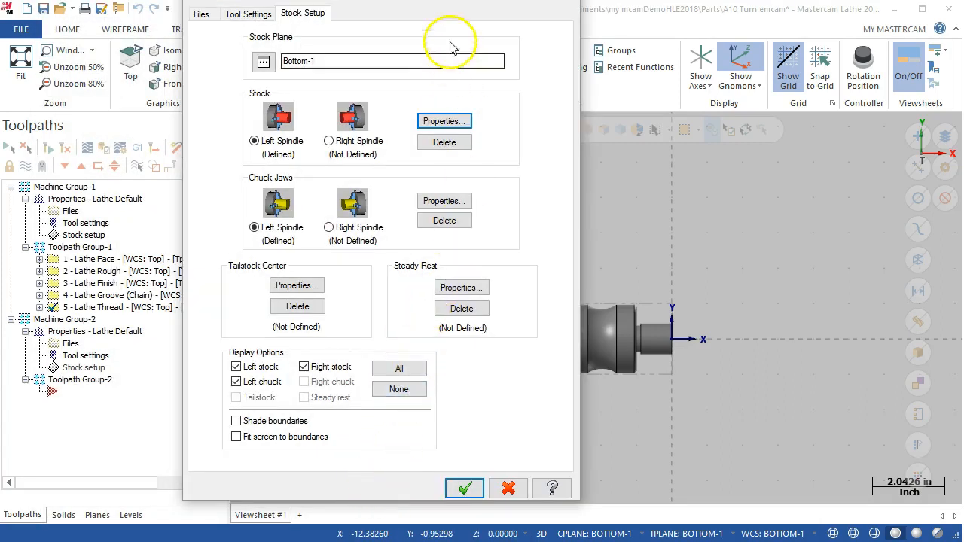
{"action": "left_click_drag", "start_coordinate": [445, 0], "coordinate": [319, 1]}
{"action": "left_click", "coordinate": [340, 483]}
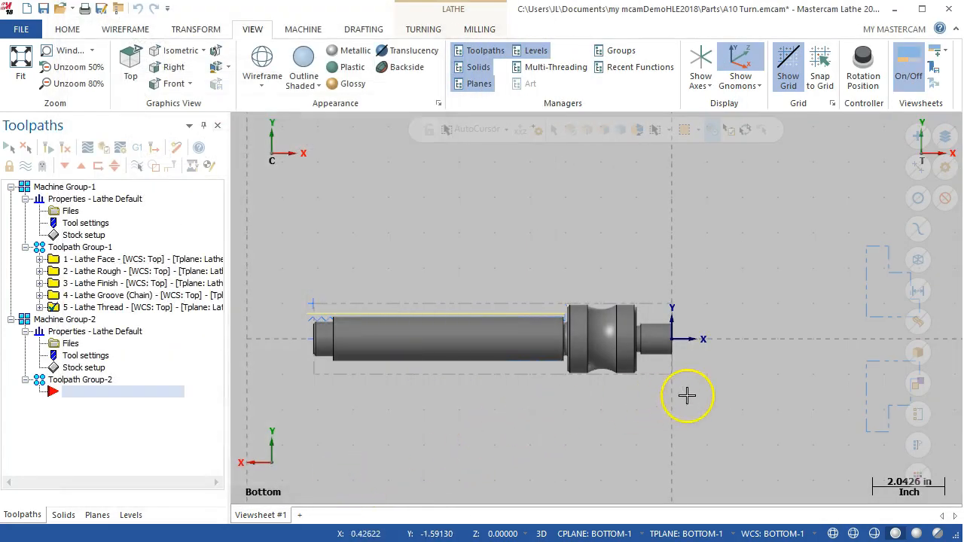
Set the Z position of the left-spindle chuck jaws to -7.0 in Machine Group-2's stock setup.
{"action": "middle_click_drag", "start_coordinate": [687, 396], "coordinate": [677, 405]}
{"action": "left_click", "coordinate": [81, 368]}
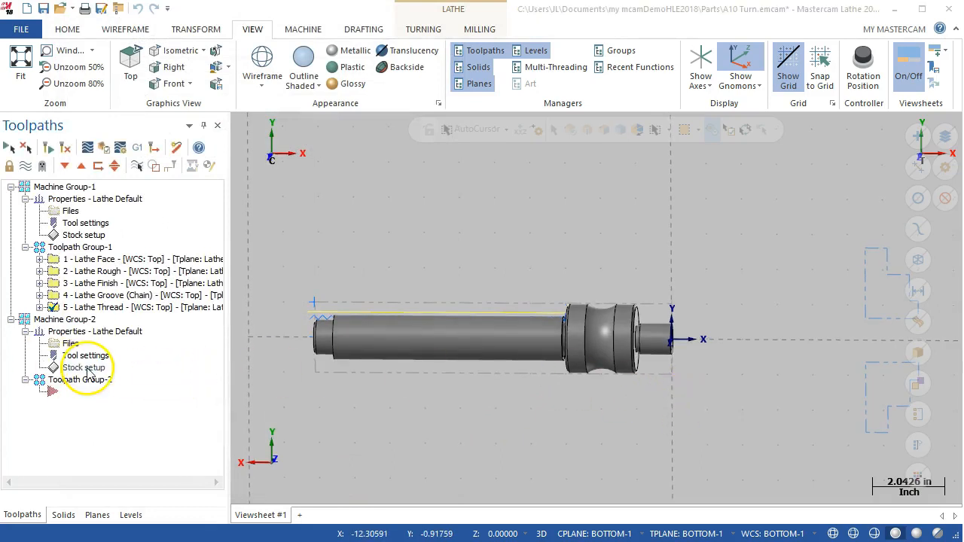
{"action": "left_click", "coordinate": [300, 198]}
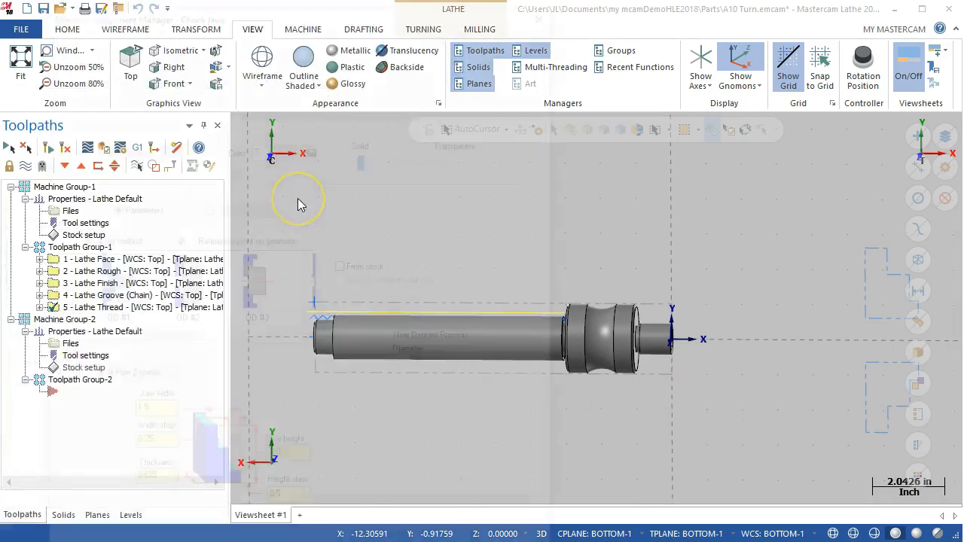
{"action": "left_click_drag", "start_coordinate": [290, 9], "coordinate": [325, 0]}
{"action": "left_click", "coordinate": [437, 377]}
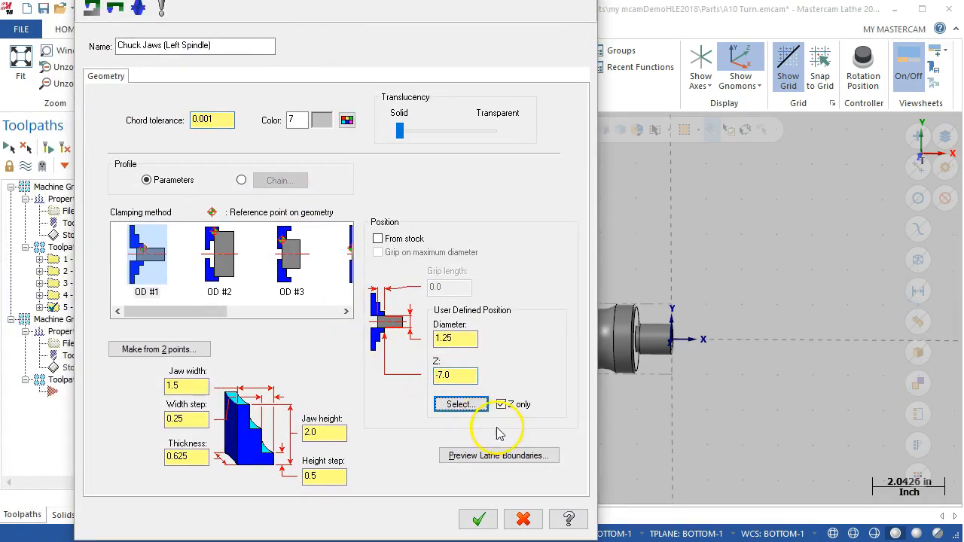
{"action": "left_click", "coordinate": [479, 519]}
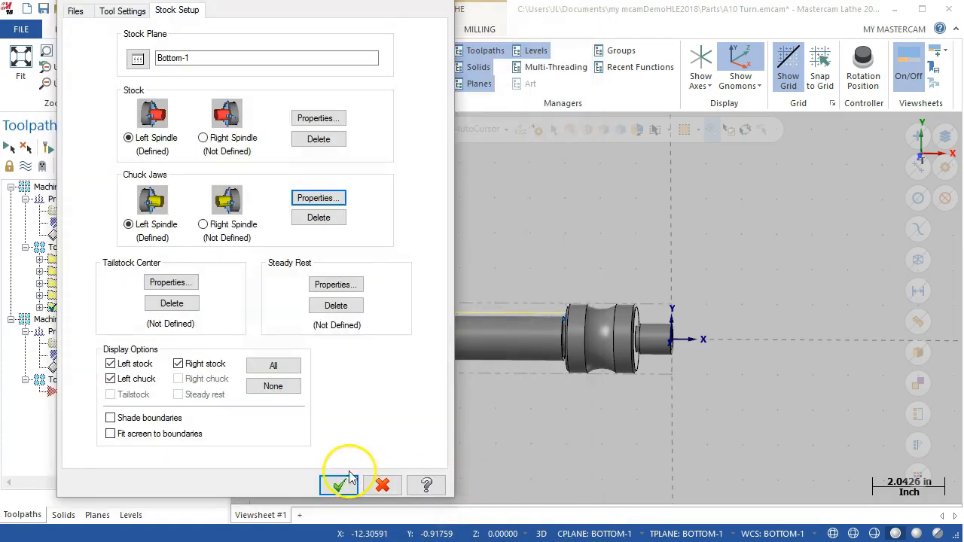
{"action": "left_click", "coordinate": [332, 485]}
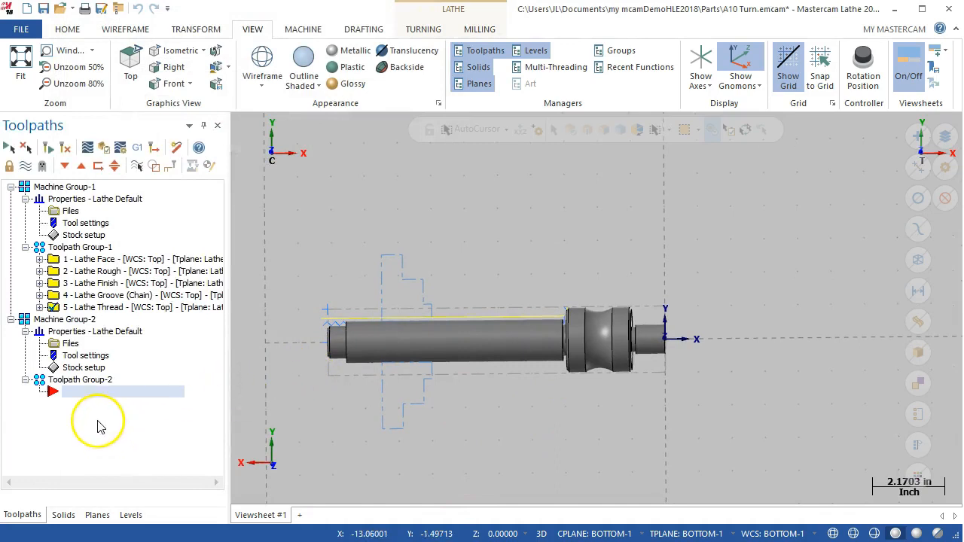
Set the left-spindle chuck jaws' Z position to -3.0, preview the lathe boundaries and accept the stock setup.
{"action": "left_click", "coordinate": [75, 368]}
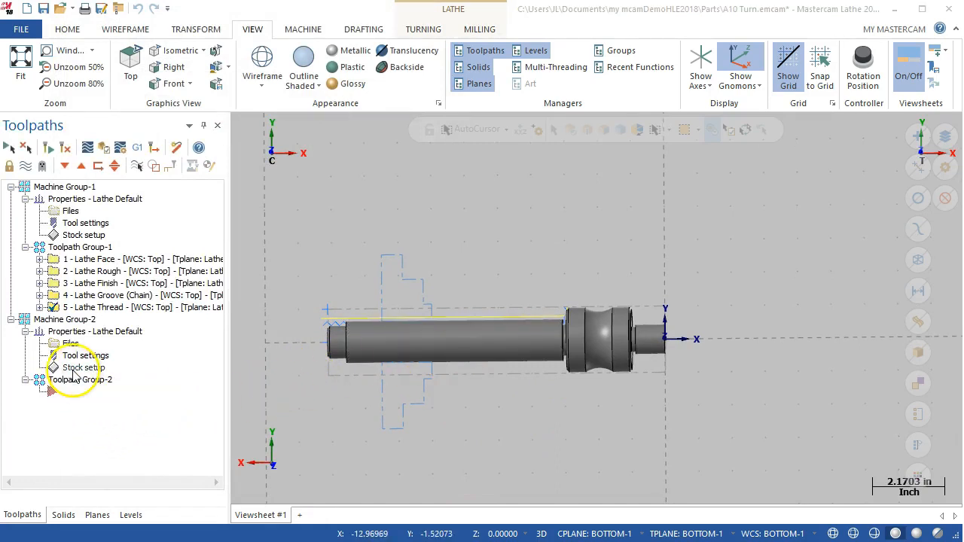
{"action": "left_click", "coordinate": [317, 198]}
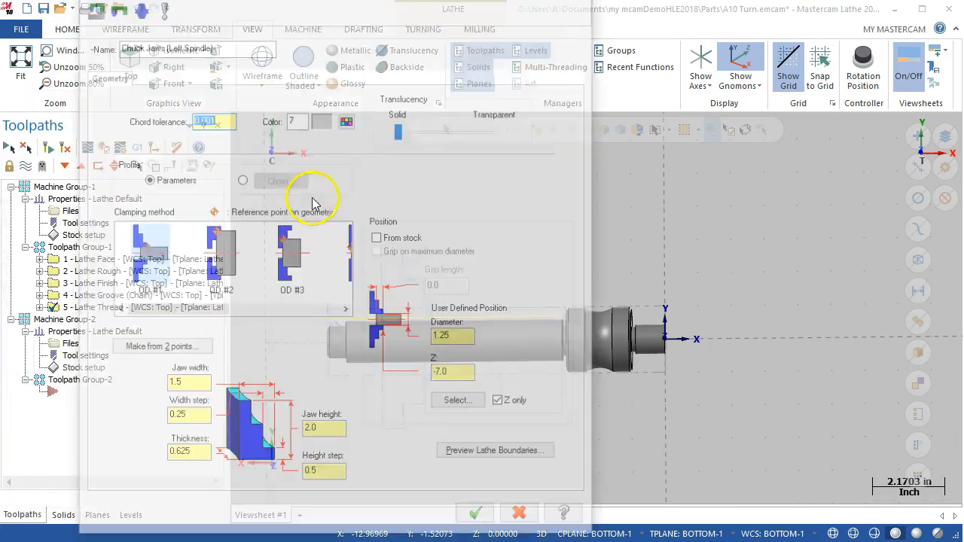
{"action": "left_click", "coordinate": [441, 373]}
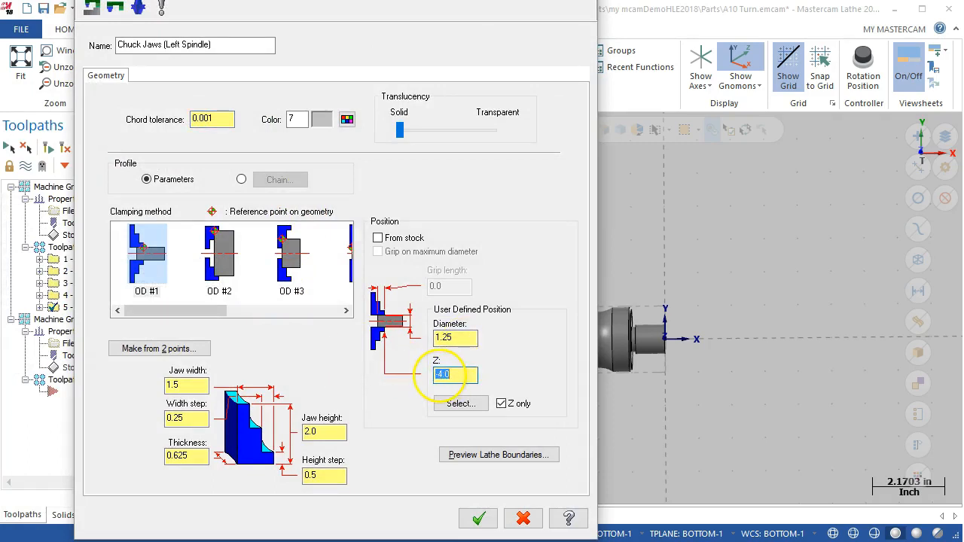
{"action": "left_click_drag", "start_coordinate": [490, 0], "coordinate": [327, 0]}
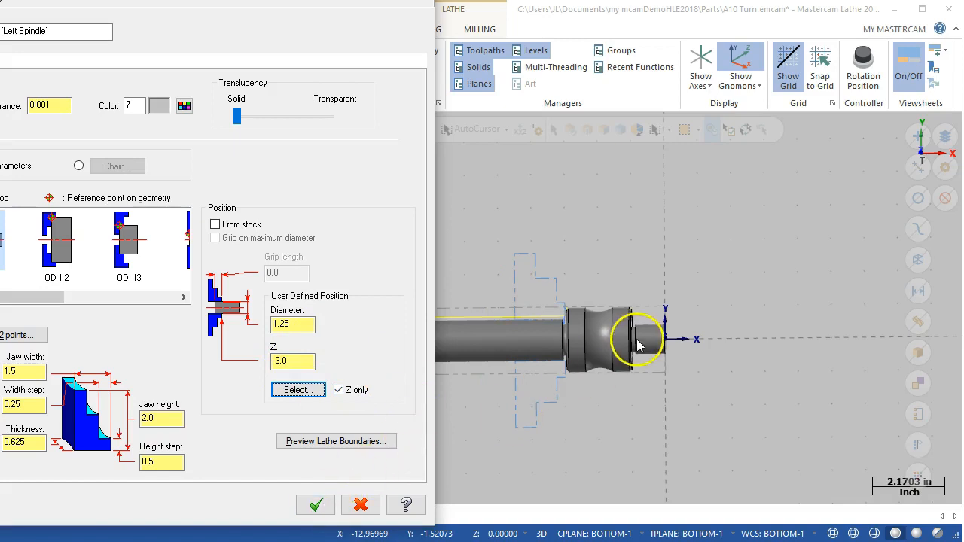
{"action": "left_click", "coordinate": [336, 441]}
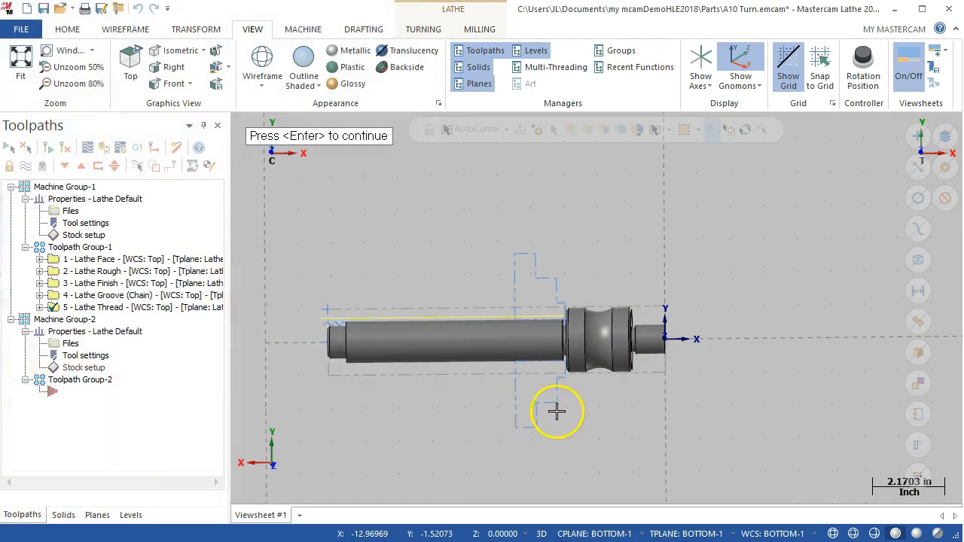
{"action": "scroll", "coordinate": [562, 411], "scroll_direction": "up", "scroll_amount": 3}
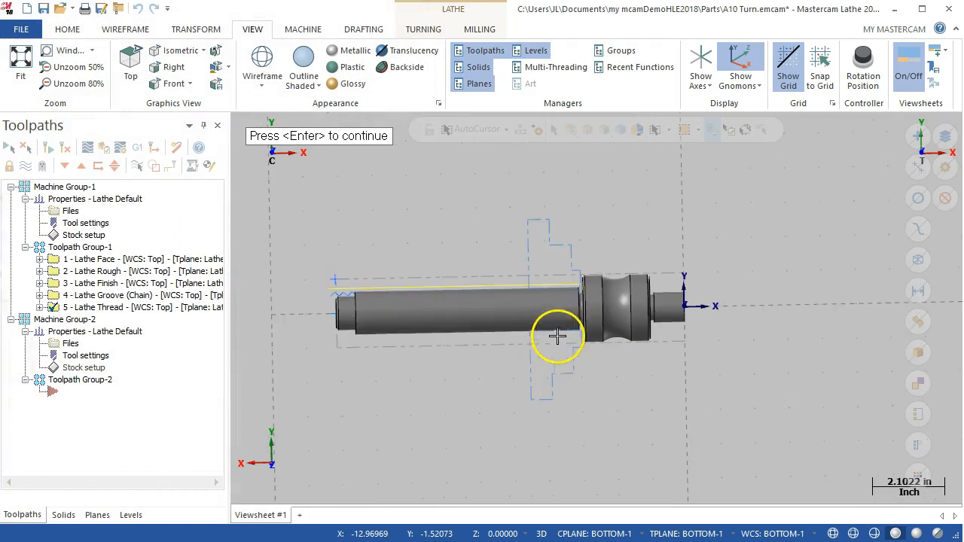
{"action": "scroll", "coordinate": [563, 327], "scroll_direction": "down", "scroll_amount": 4}
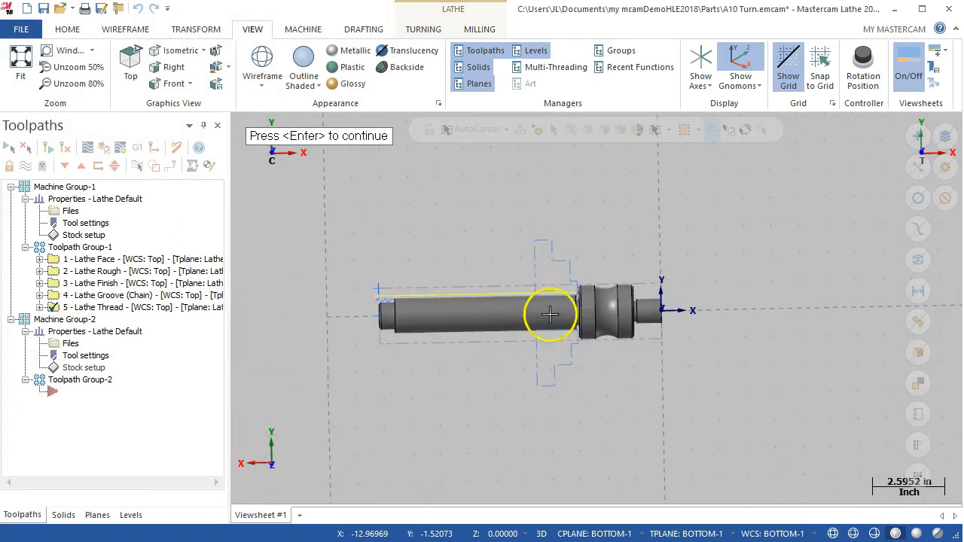
{"action": "key", "text": "Return"}
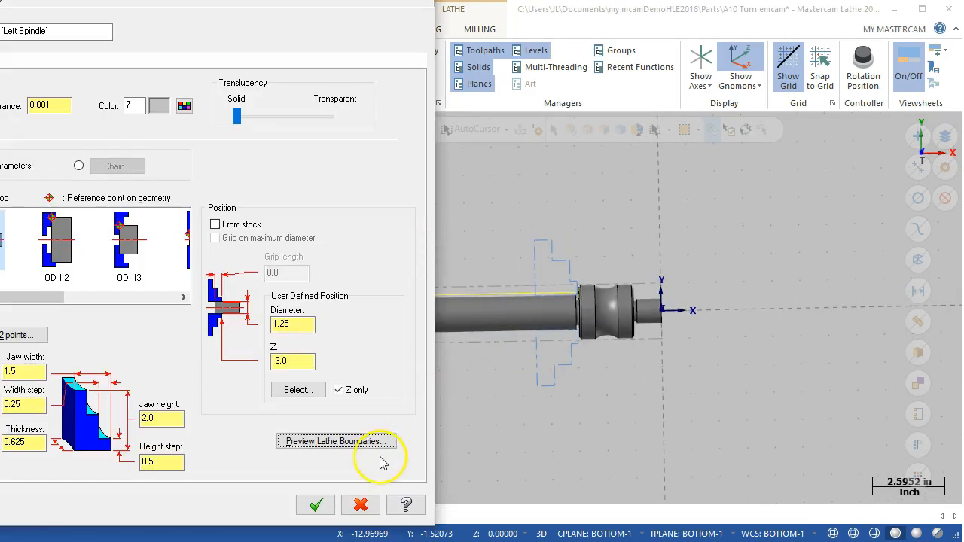
{"action": "left_click", "coordinate": [315, 504]}
{"action": "left_click", "coordinate": [339, 485]}
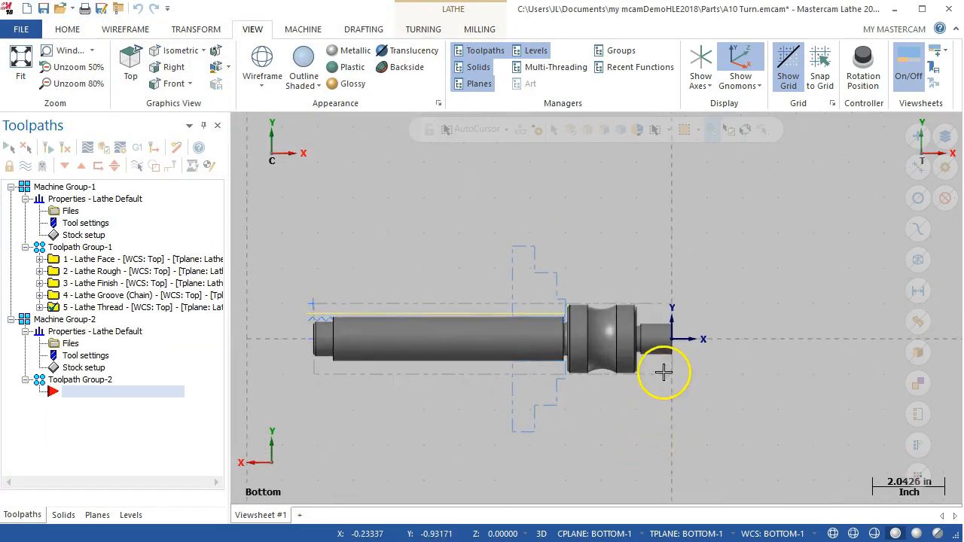
Collapse the Machine Group-2 properties and the whole Machine Group-1 in the toolpath tree.
{"action": "scroll", "coordinate": [663, 371], "scroll_direction": "up", "scroll_amount": 4}
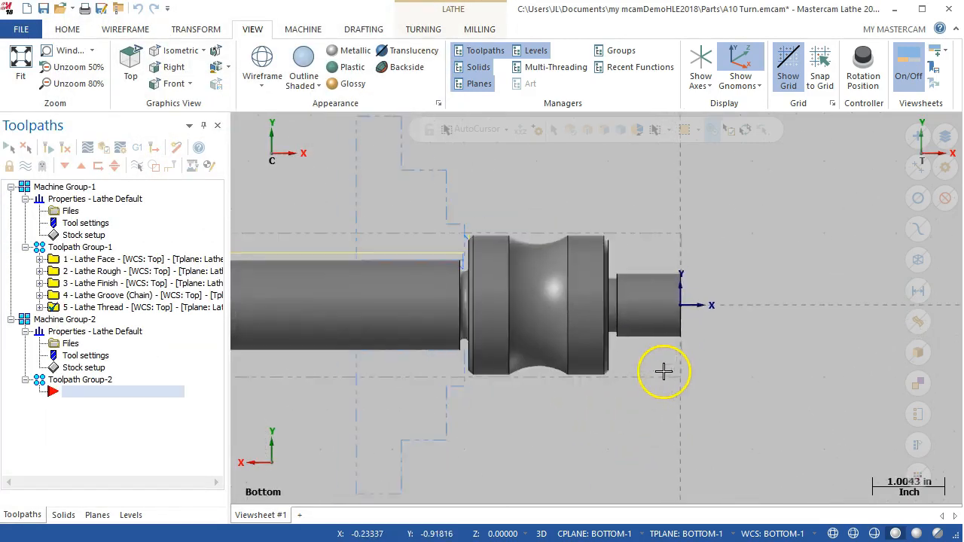
{"action": "left_click", "coordinate": [26, 332]}
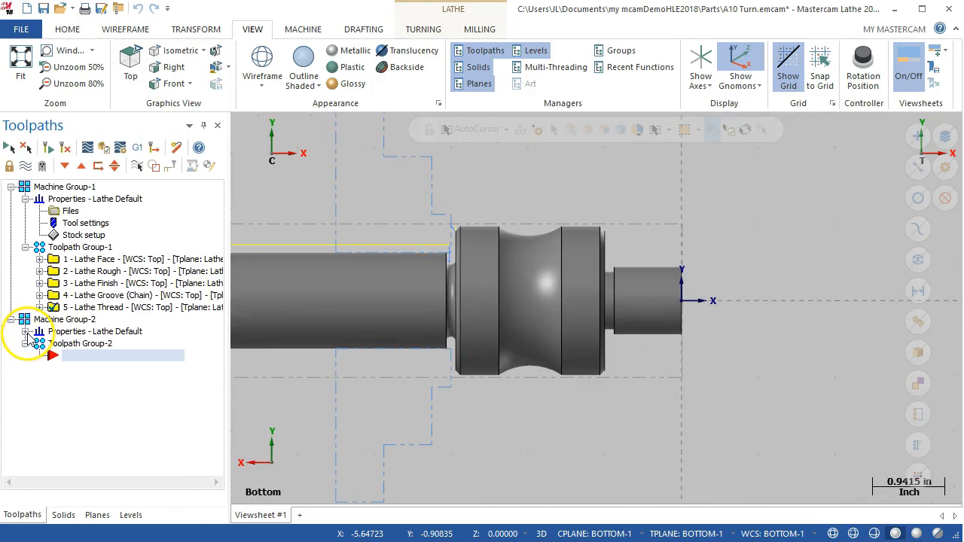
{"action": "left_click", "coordinate": [10, 188]}
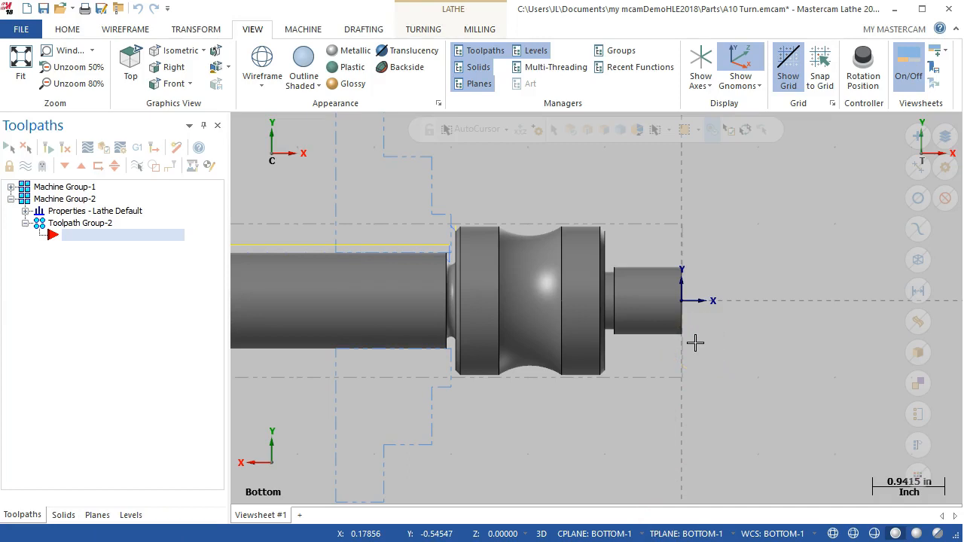
Add a lathe face toolpath to Toolpath Group-2 with tool T0101, feed rate 0.005 in/rev and maximum spindle speed 1000.
{"action": "scroll", "coordinate": [695, 343], "scroll_direction": "up", "scroll_amount": 1}
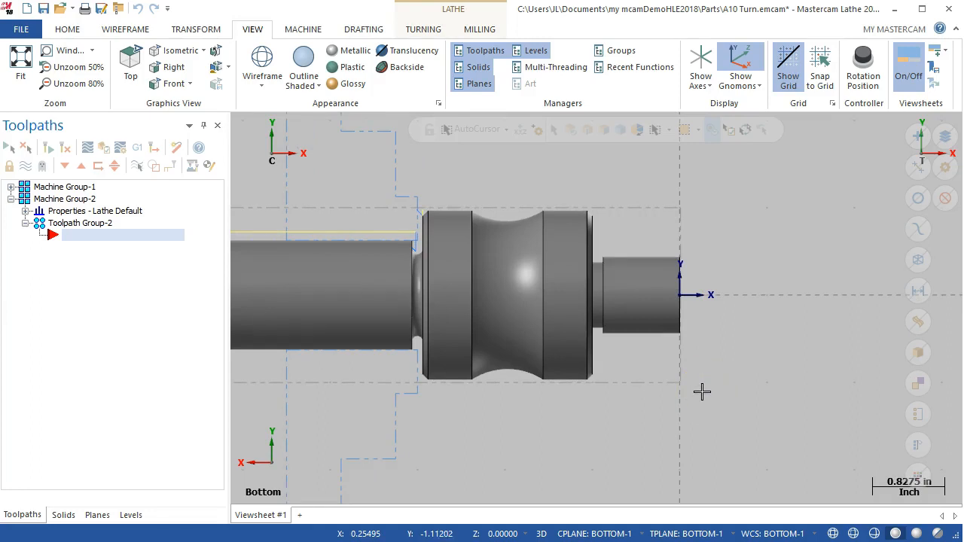
{"action": "right_click", "coordinate": [68, 240]}
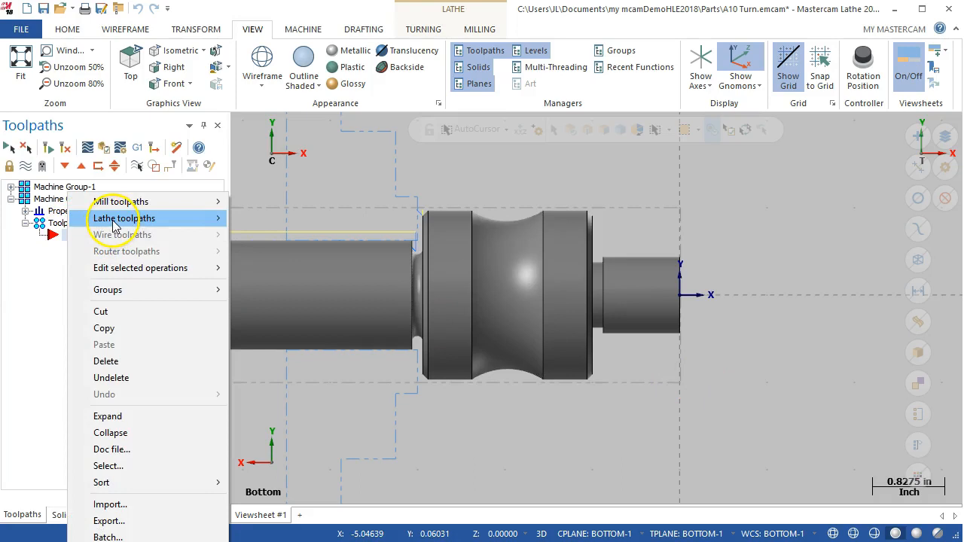
{"action": "mouse_move", "coordinate": [138, 226]}
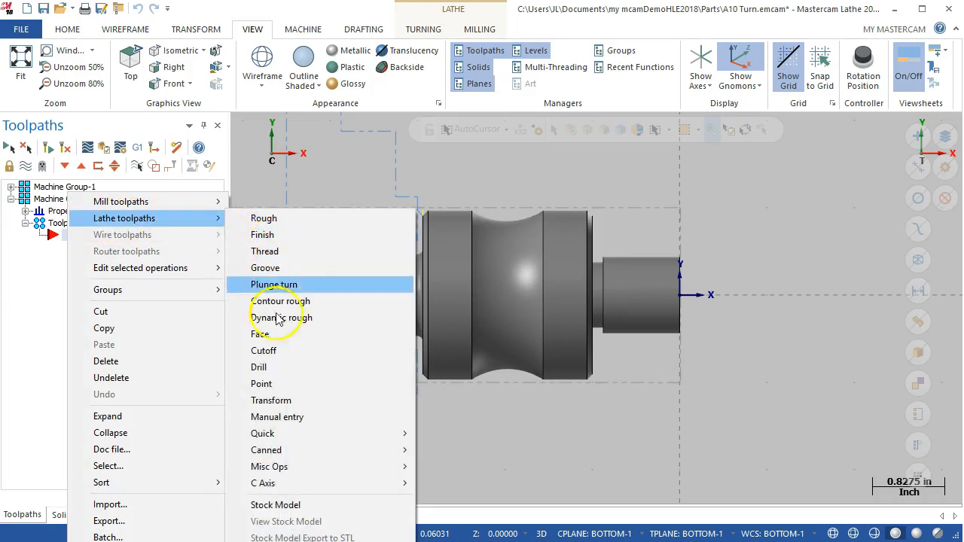
{"action": "left_click", "coordinate": [270, 338]}
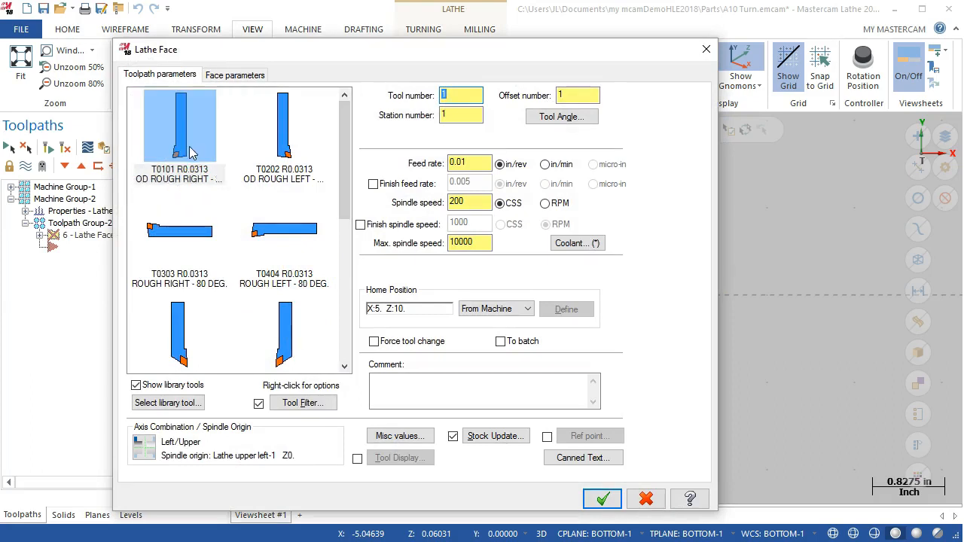
{"action": "left_click", "coordinate": [347, 210]}
{"action": "left_click", "coordinate": [483, 165]}
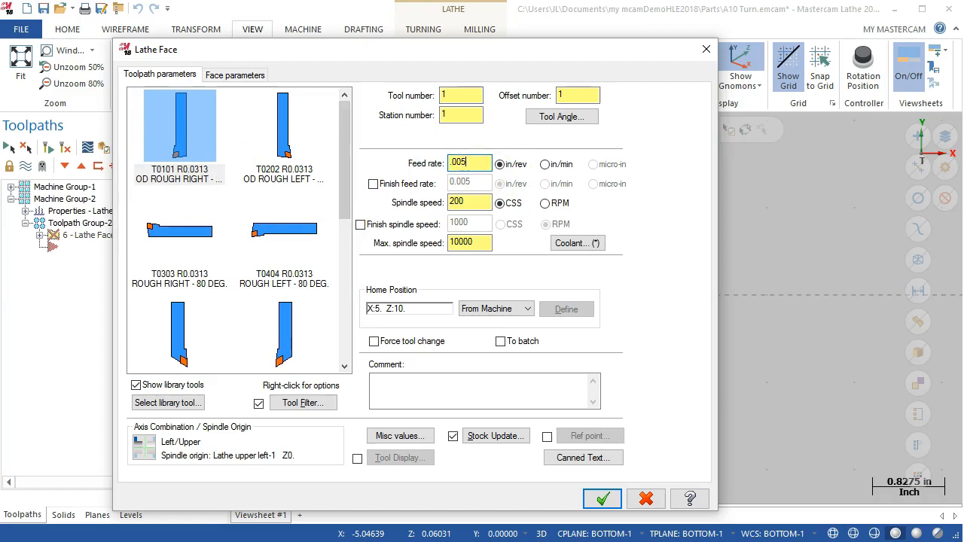
{"action": "left_click", "coordinate": [475, 204]}
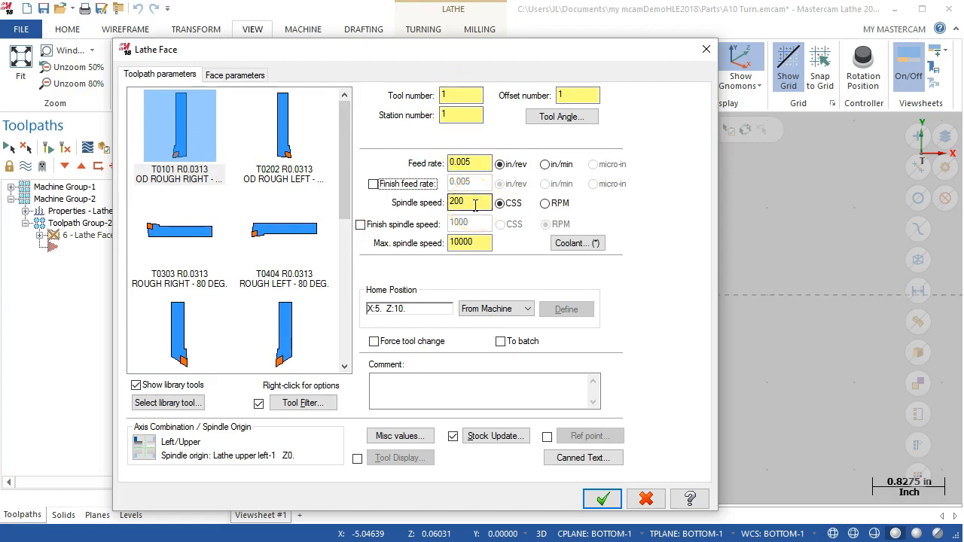
{"action": "left_click", "coordinate": [477, 240]}
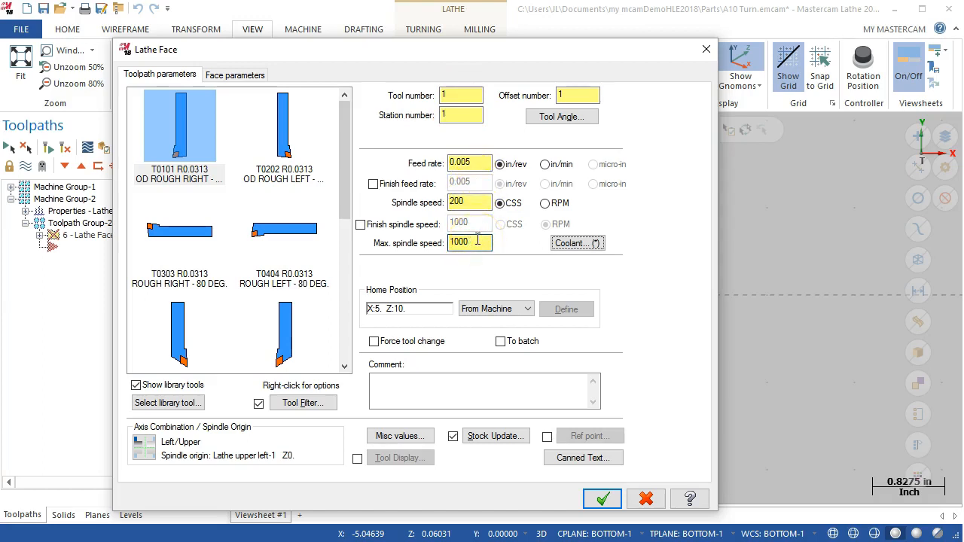
{"action": "left_click", "coordinate": [229, 75]}
{"action": "left_click", "coordinate": [602, 499]}
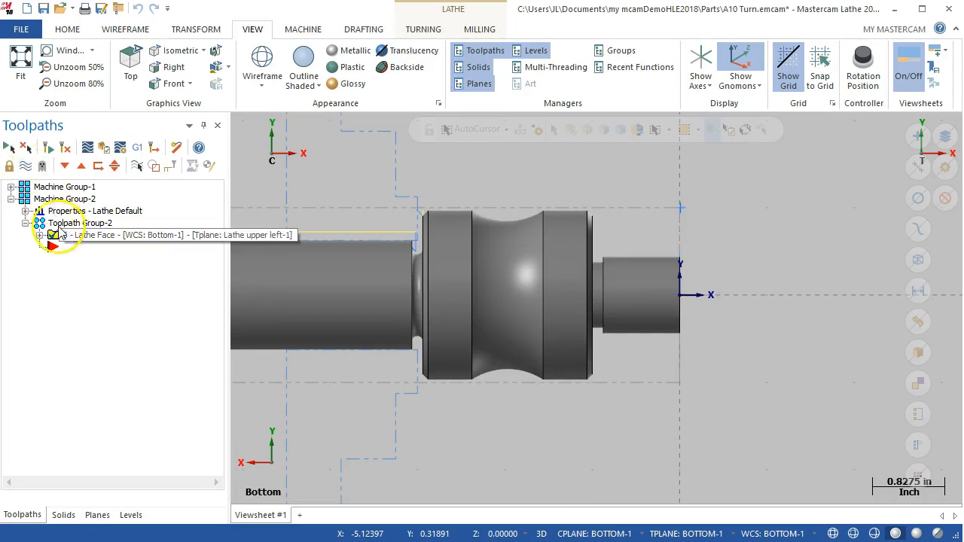
Start a lathe rough toolpath and chain the upper profile from the small diameter's free end to the large diameter's chamfer.
{"action": "right_click", "coordinate": [56, 245]}
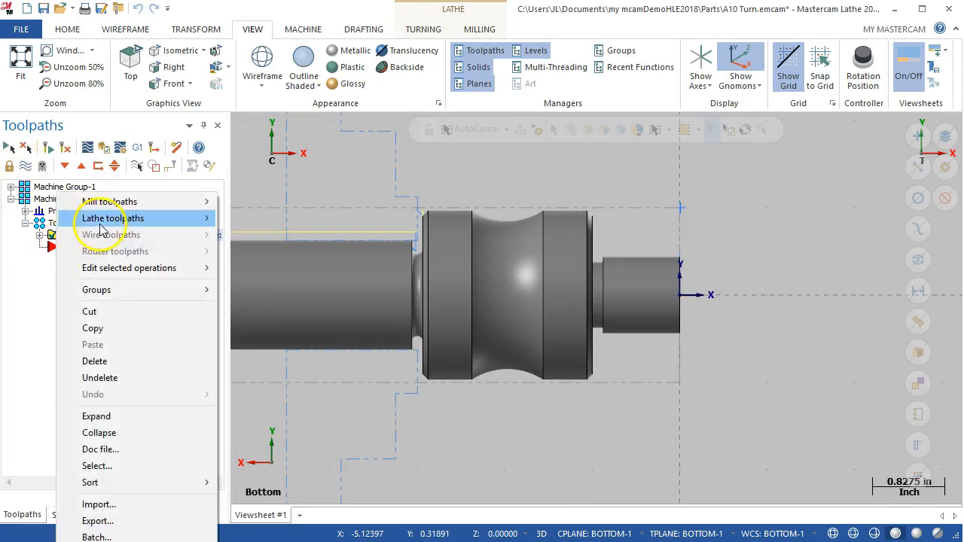
{"action": "mouse_move", "coordinate": [106, 220]}
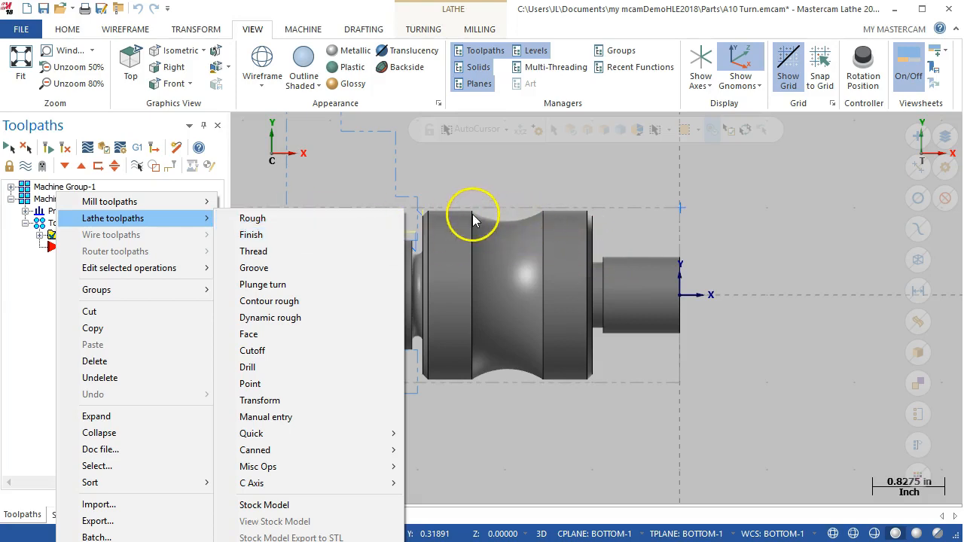
{"action": "left_click", "coordinate": [295, 218]}
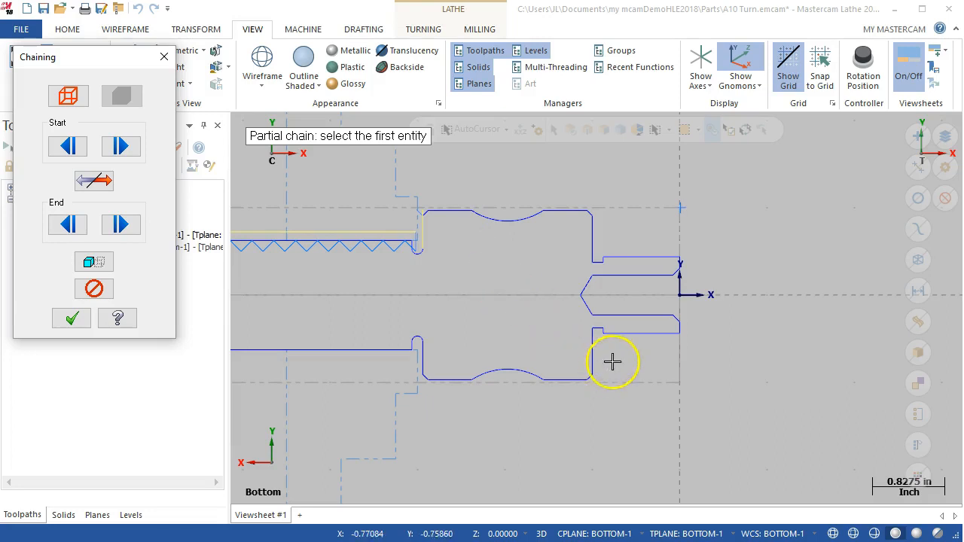
{"action": "scroll", "coordinate": [656, 334], "scroll_direction": "up", "scroll_amount": 2}
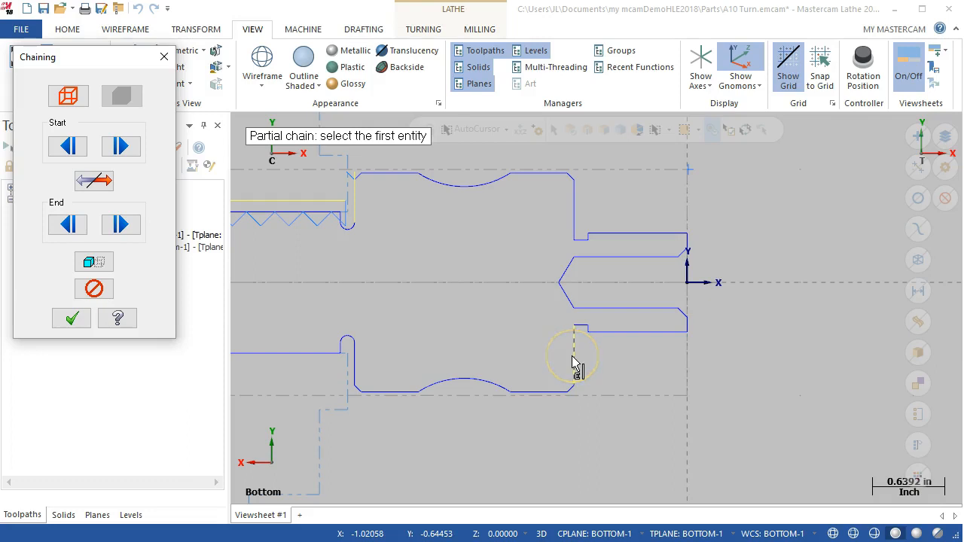
{"action": "left_click", "coordinate": [637, 342]}
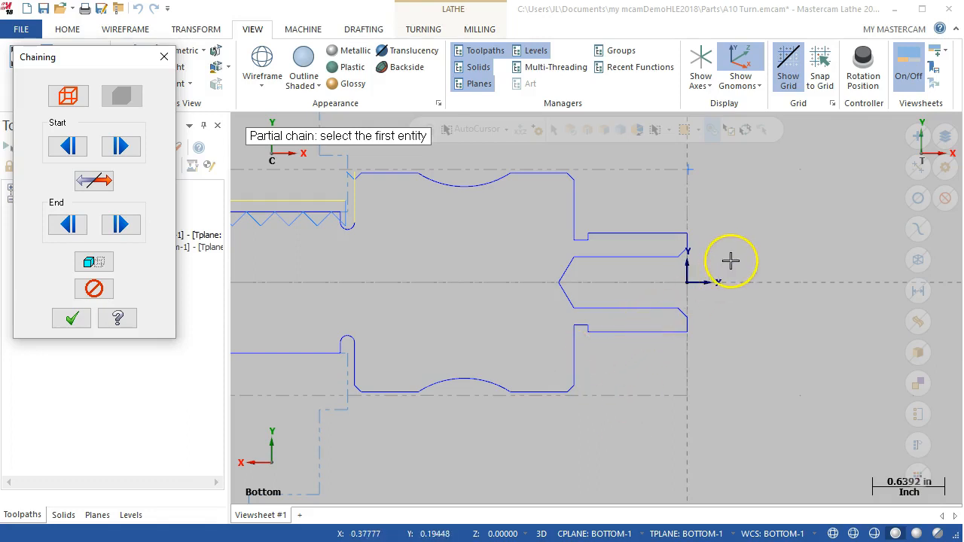
{"action": "scroll", "coordinate": [695, 261], "scroll_direction": "up", "scroll_amount": 2}
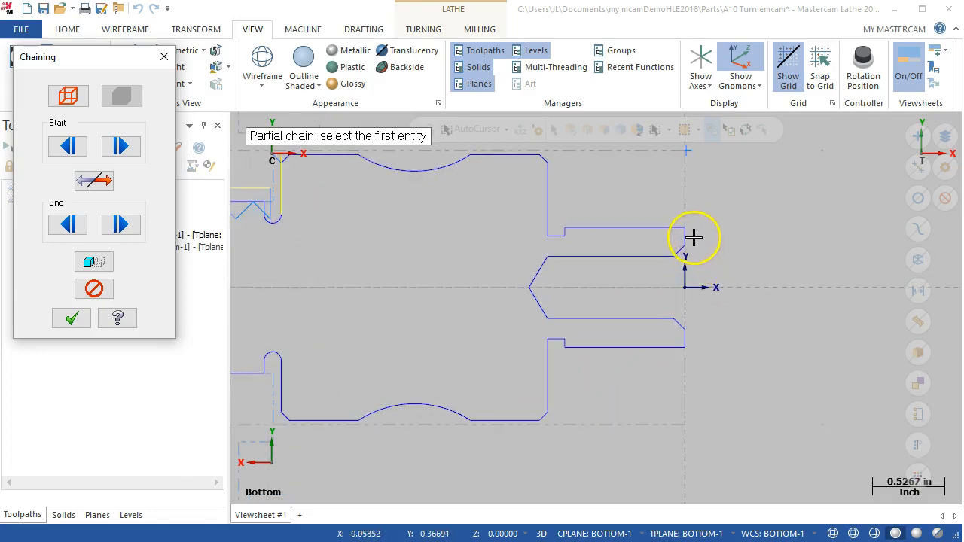
{"action": "scroll", "coordinate": [691, 238], "scroll_direction": "up", "scroll_amount": 2}
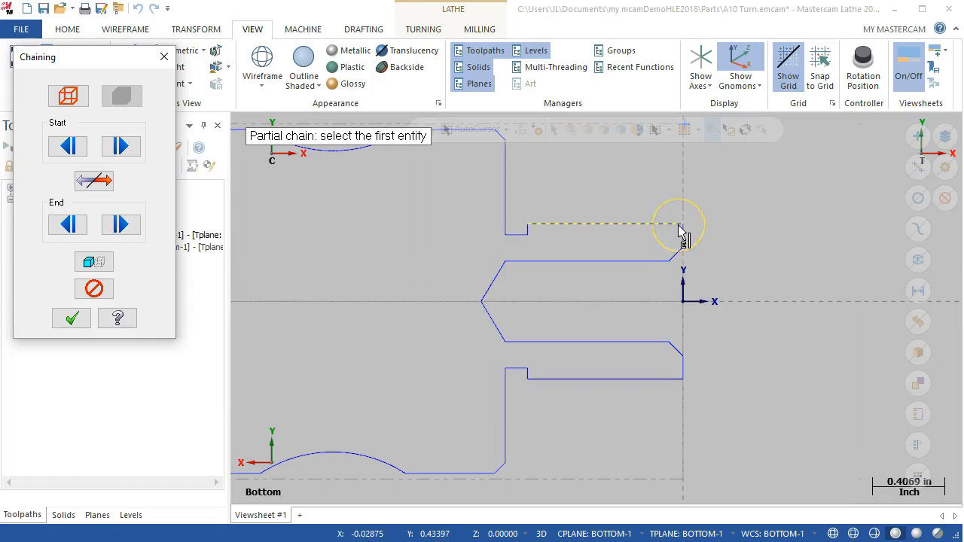
{"action": "left_click", "coordinate": [680, 230]}
{"action": "scroll", "coordinate": [704, 256], "scroll_direction": "down", "scroll_amount": 3}
{"action": "scroll", "coordinate": [585, 189], "scroll_direction": "up", "scroll_amount": 5}
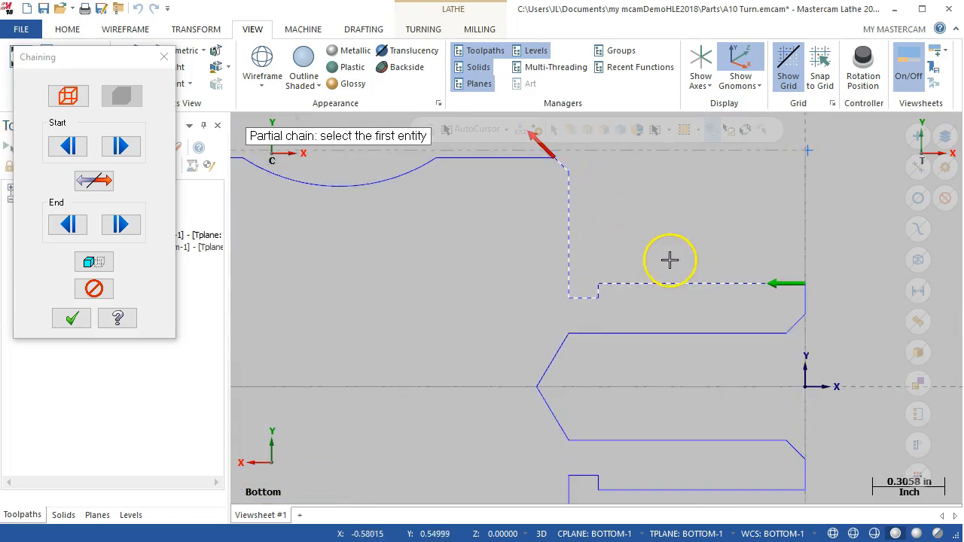
{"action": "scroll", "coordinate": [670, 260], "scroll_direction": "down", "scroll_amount": 3}
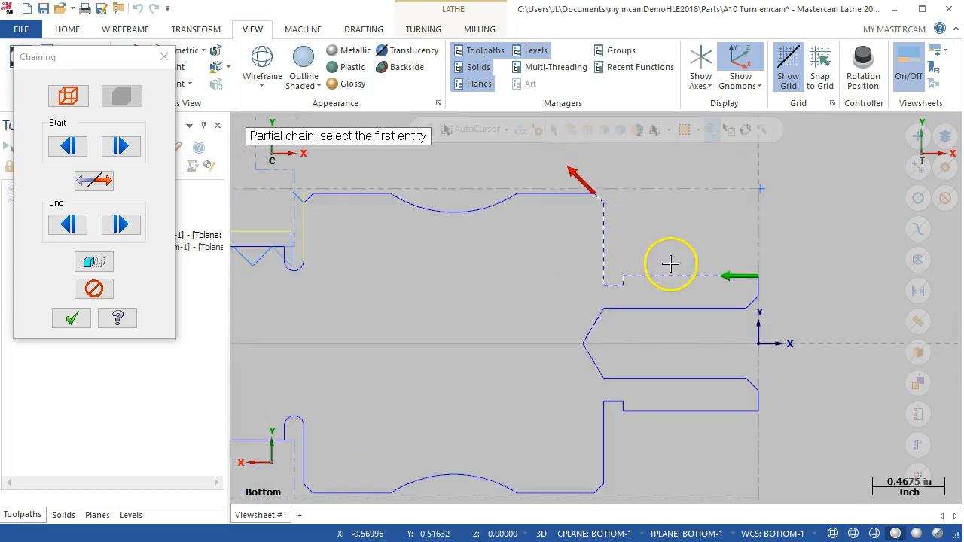
{"action": "left_click", "coordinate": [72, 318]}
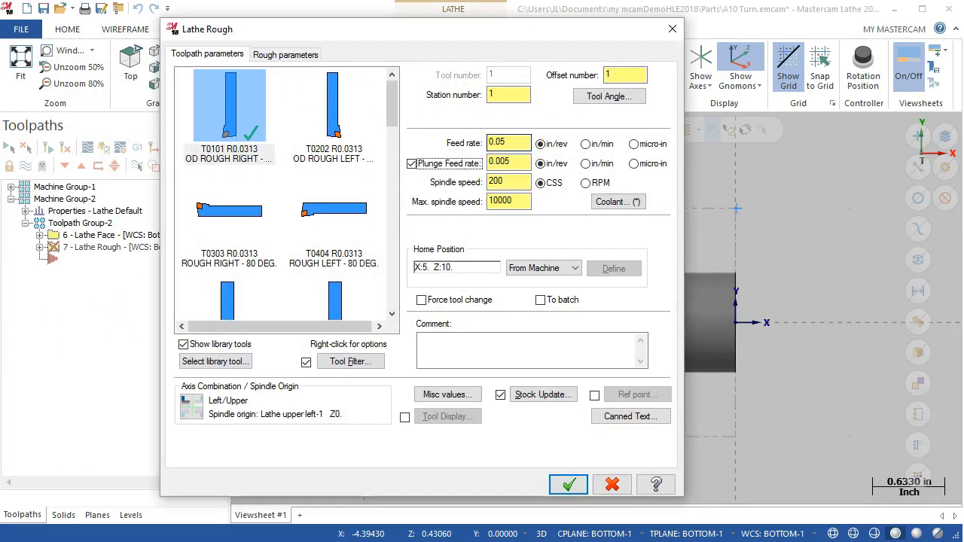
Set the roughing feed to 0.05 in/rev, maximum spindle speed to 1000 and depth of cut to 0.03, check lead-in and plunge settings, and accept.
{"action": "left_click", "coordinate": [516, 200]}
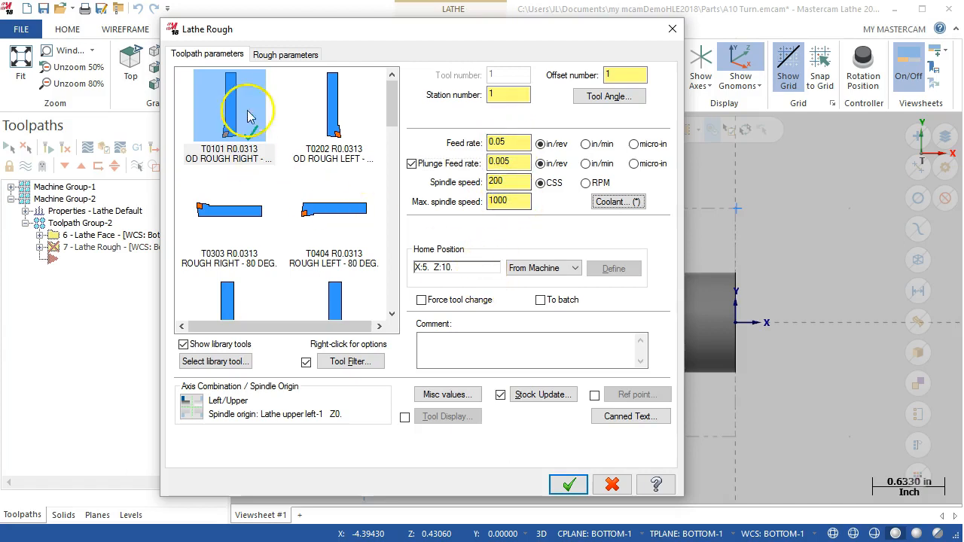
{"action": "left_click", "coordinate": [270, 57]}
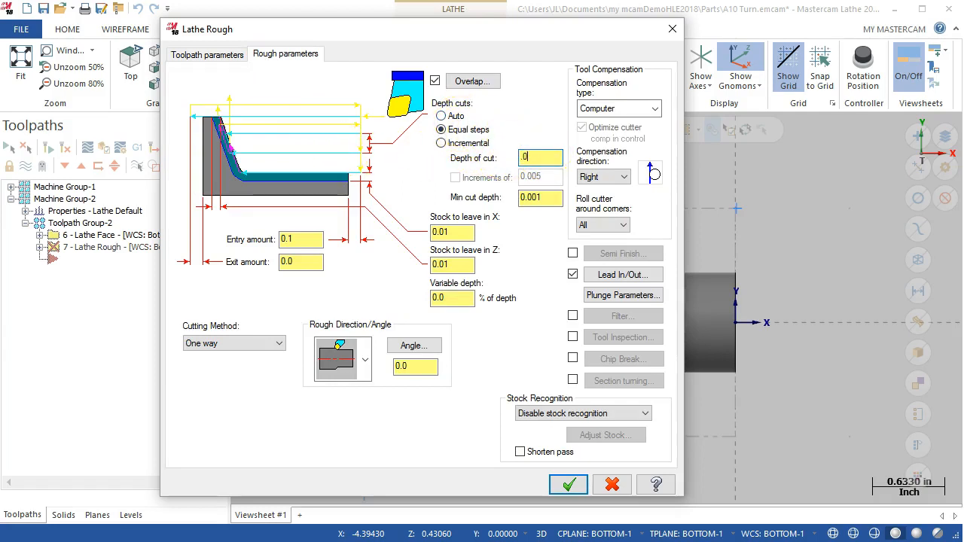
{"action": "left_click", "coordinate": [603, 278]}
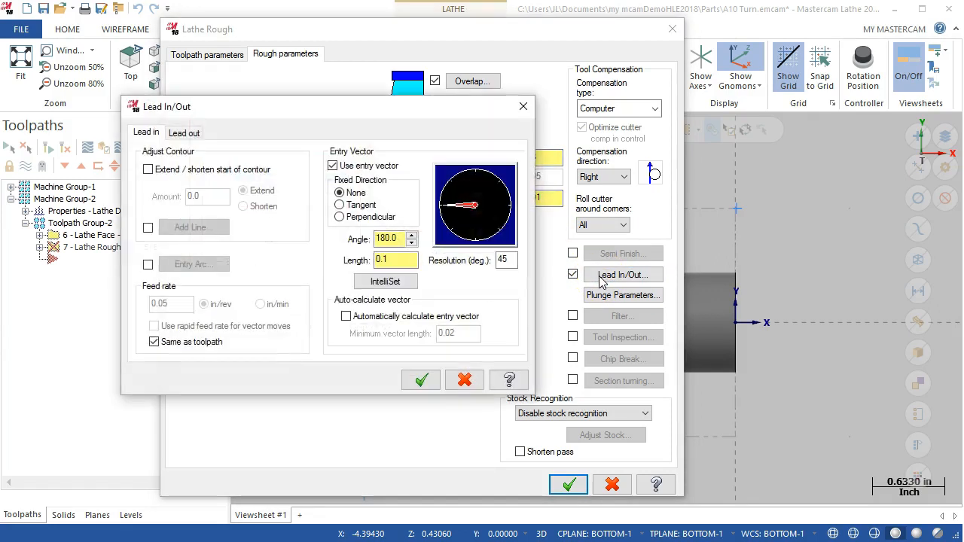
{"action": "left_click", "coordinate": [419, 381]}
{"action": "left_click", "coordinate": [622, 295]}
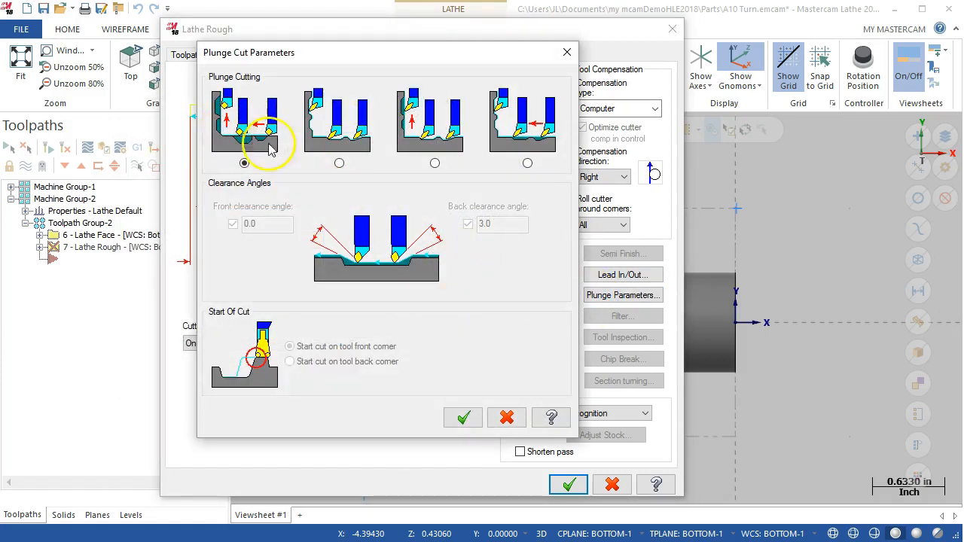
{"action": "left_click", "coordinate": [463, 418]}
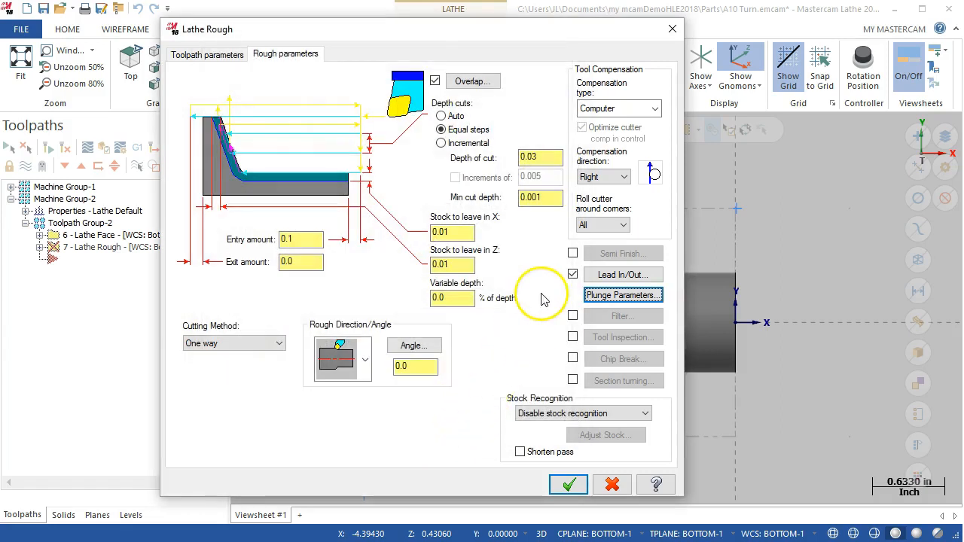
{"action": "left_click", "coordinate": [569, 486]}
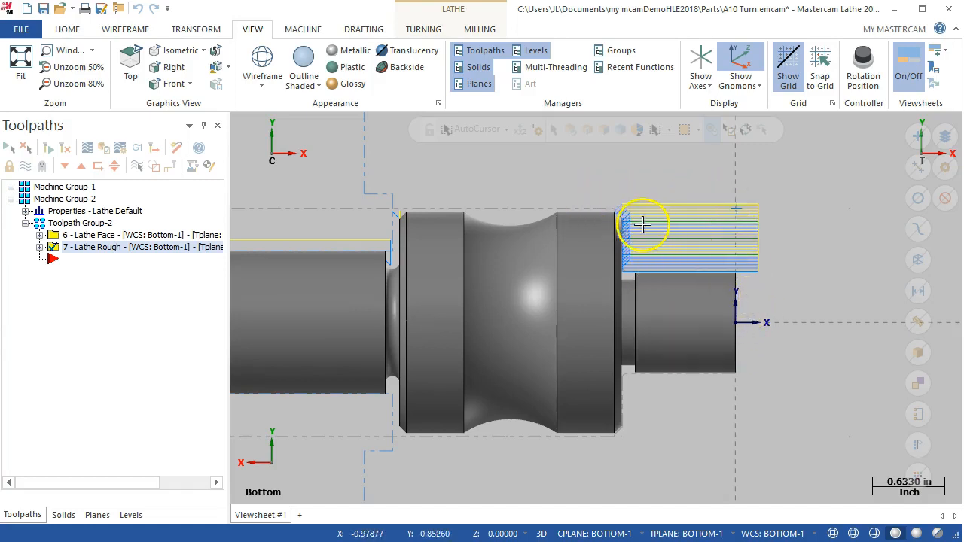
Try to create a groove toolpath with the 3 Lines definition, chaining from the large shoulder's face to the relief groove's opposite wall.
{"action": "right_click", "coordinate": [52, 259]}
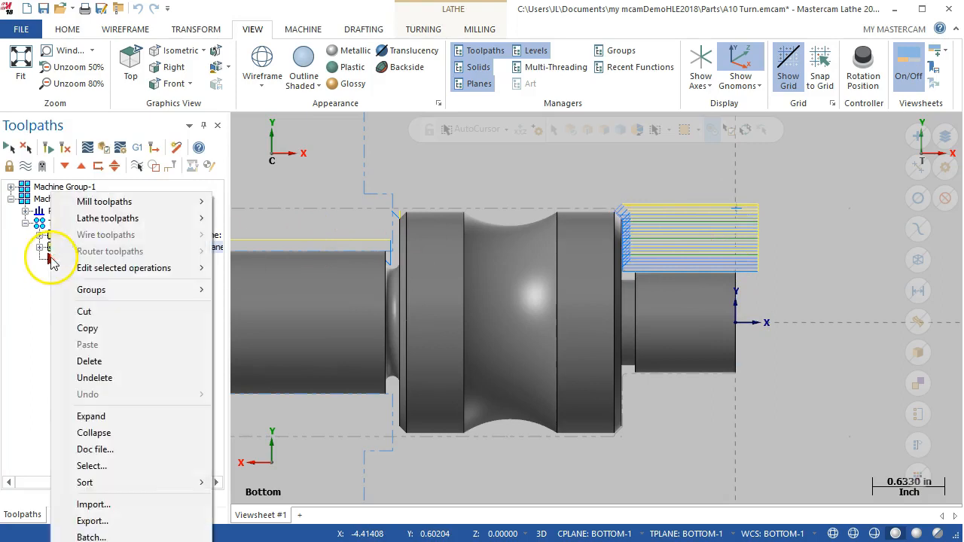
{"action": "mouse_move", "coordinate": [92, 224]}
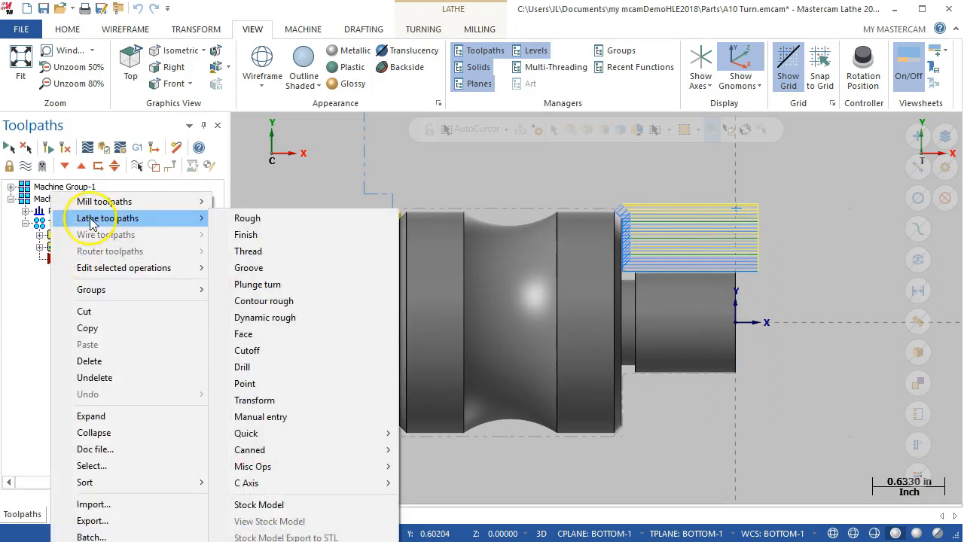
{"action": "left_click", "coordinate": [239, 268]}
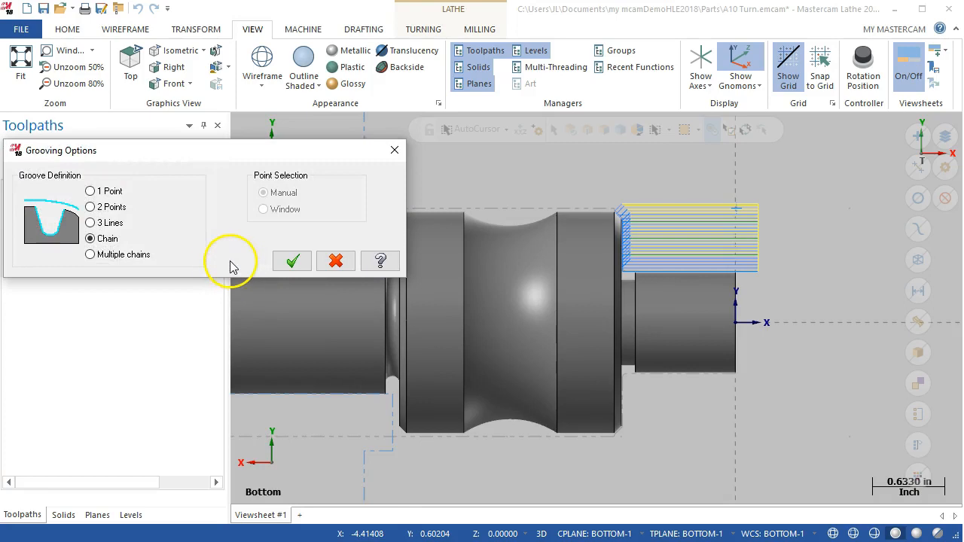
{"action": "left_click", "coordinate": [111, 225]}
{"action": "key", "text": "Return"}
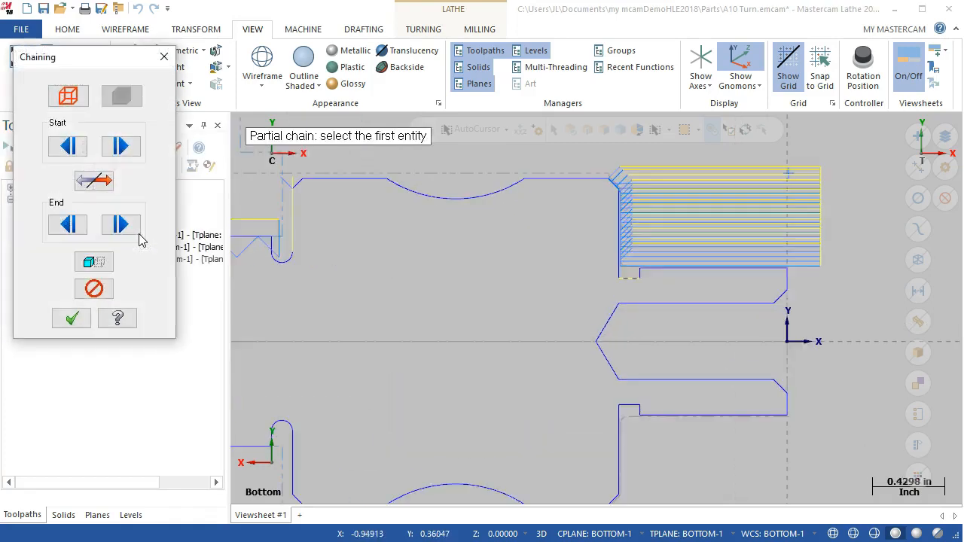
{"action": "left_click", "coordinate": [612, 262]}
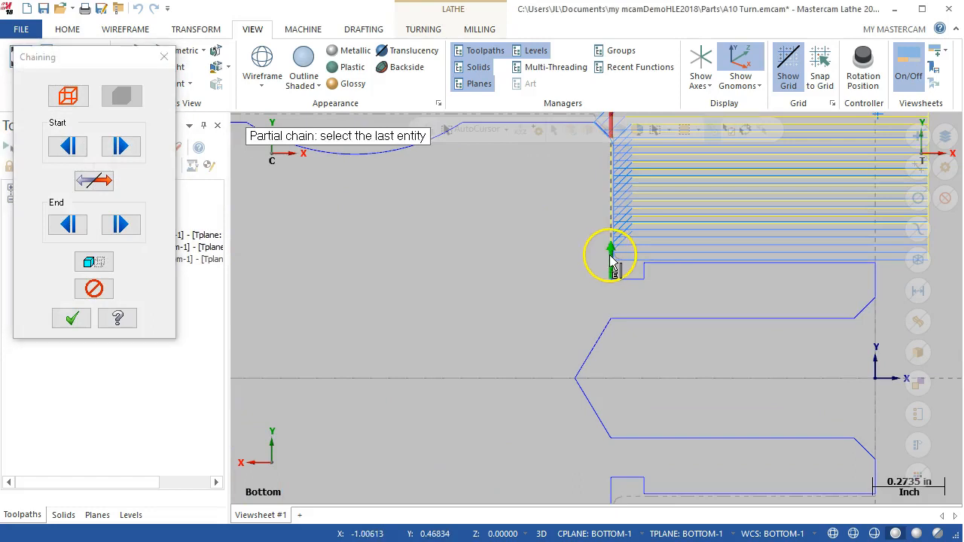
{"action": "left_click", "coordinate": [646, 269]}
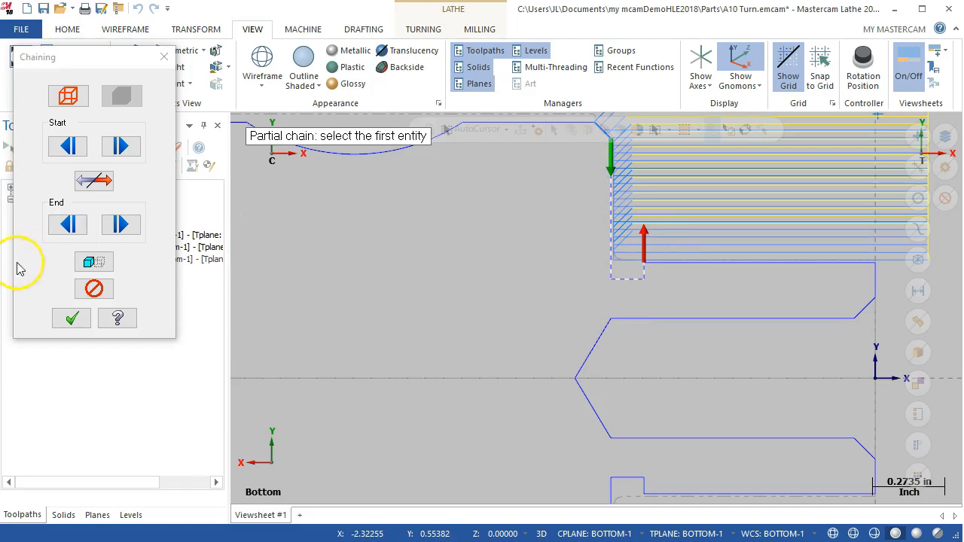
{"action": "left_click", "coordinate": [72, 318]}
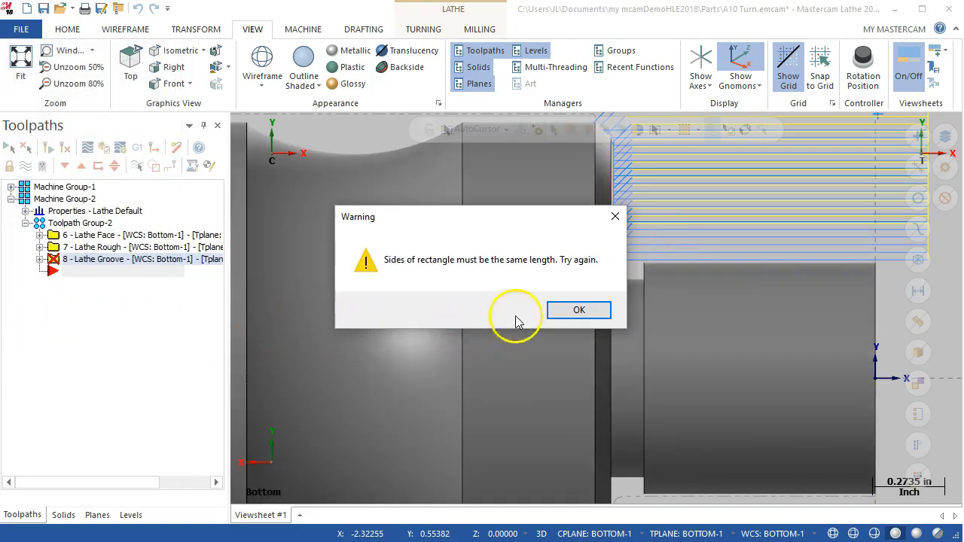
{"action": "left_click", "coordinate": [576, 310]}
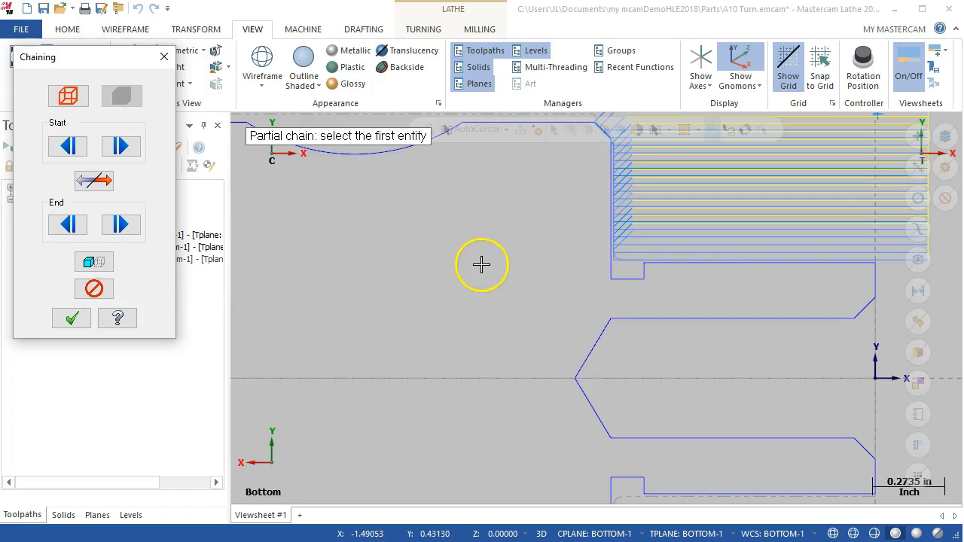
{"action": "scroll", "coordinate": [584, 268], "scroll_direction": "up", "scroll_amount": 1}
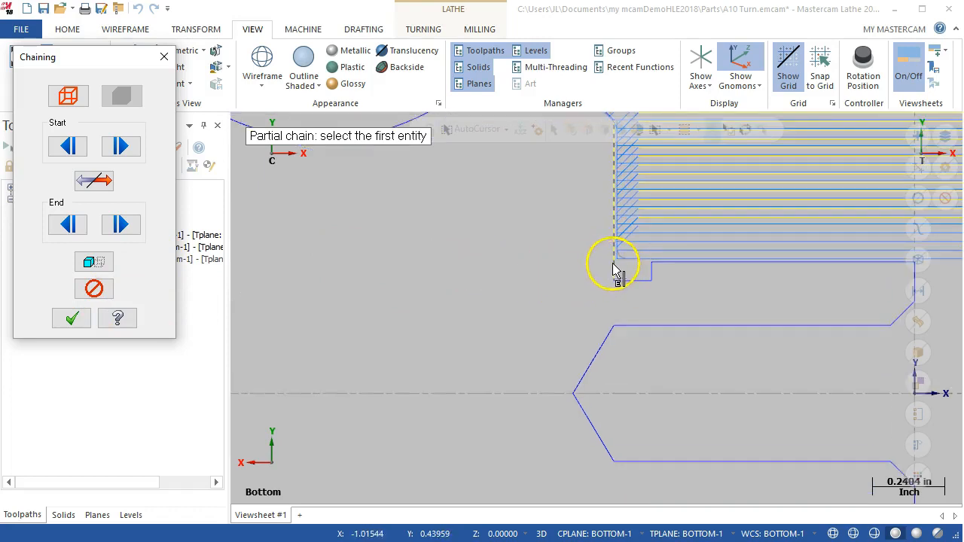
{"action": "left_click", "coordinate": [94, 290]}
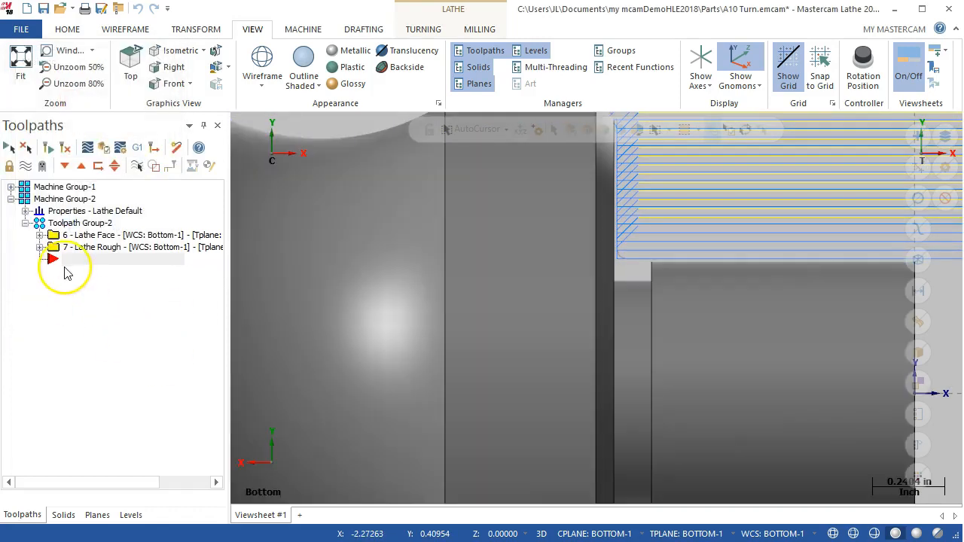
Start a lathe groove toolpath with the Chain definition, chaining from the large shoulder's face to the relief groove's opposite wall.
{"action": "right_click", "coordinate": [59, 268]}
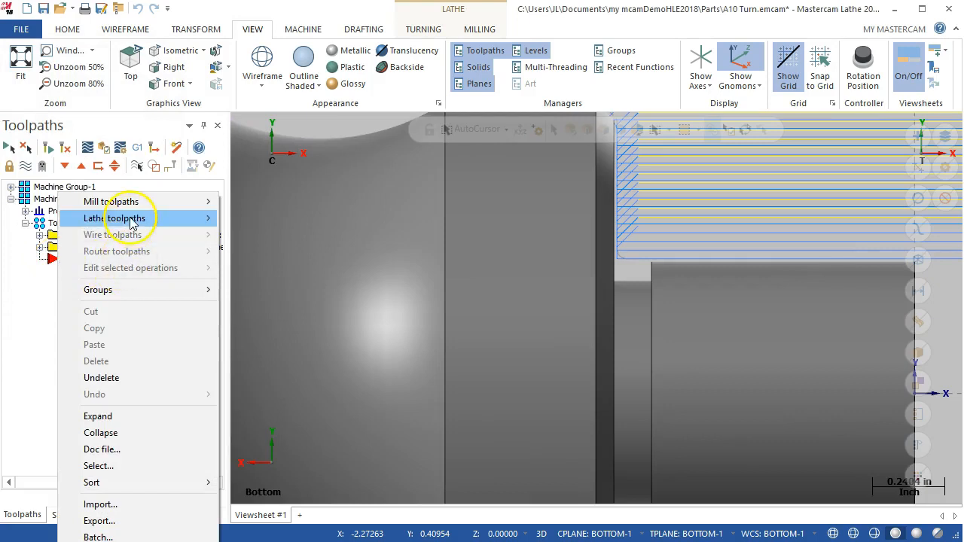
{"action": "mouse_move", "coordinate": [134, 219]}
{"action": "left_click", "coordinate": [260, 267]}
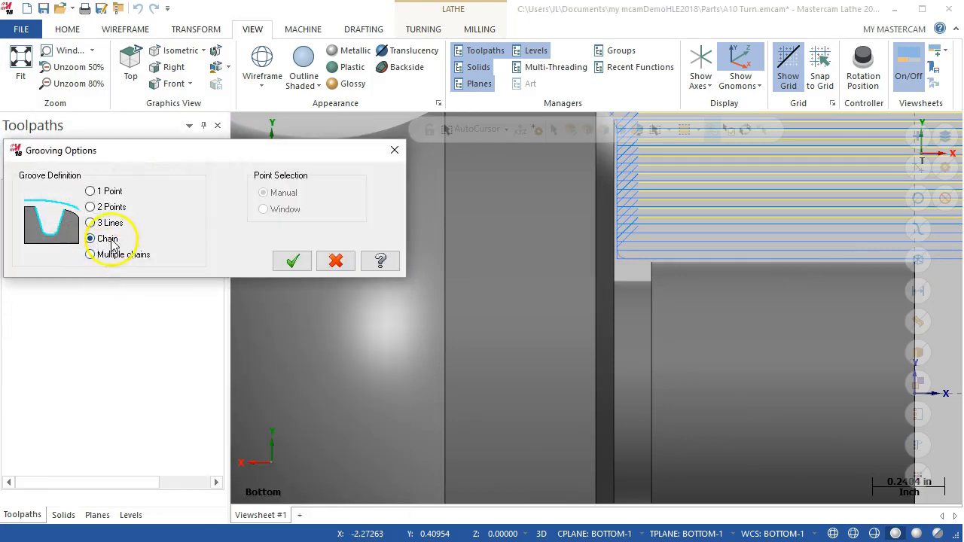
{"action": "left_click", "coordinate": [291, 260]}
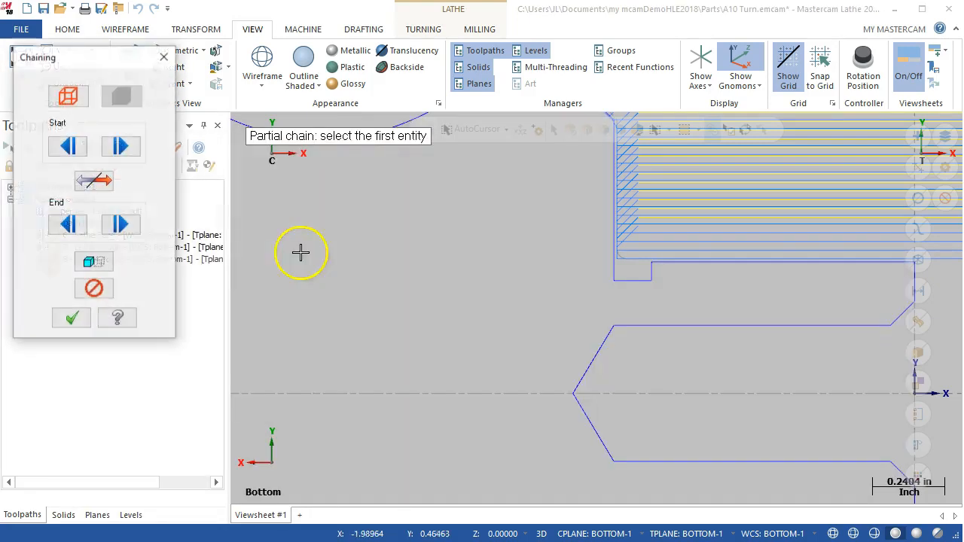
{"action": "left_click", "coordinate": [613, 173]}
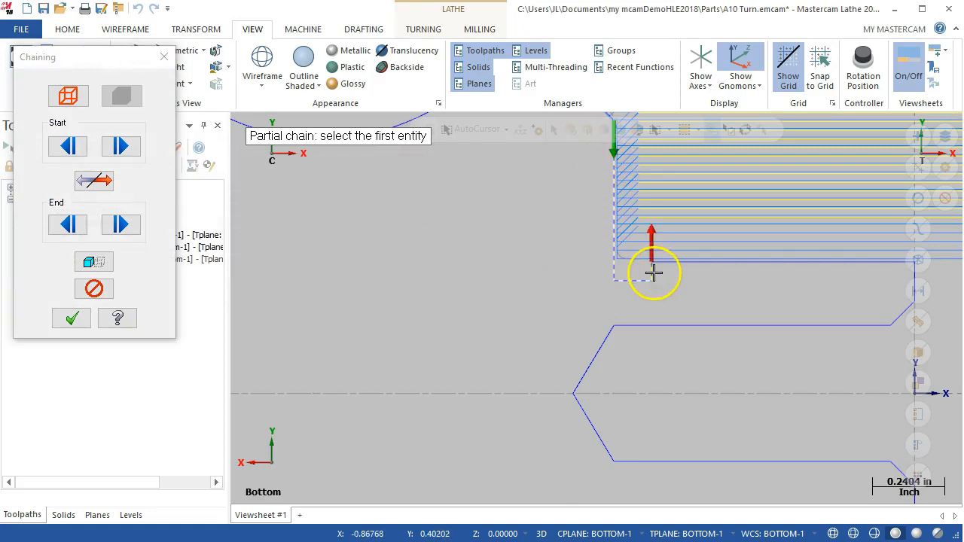
{"action": "left_click", "coordinate": [71, 318]}
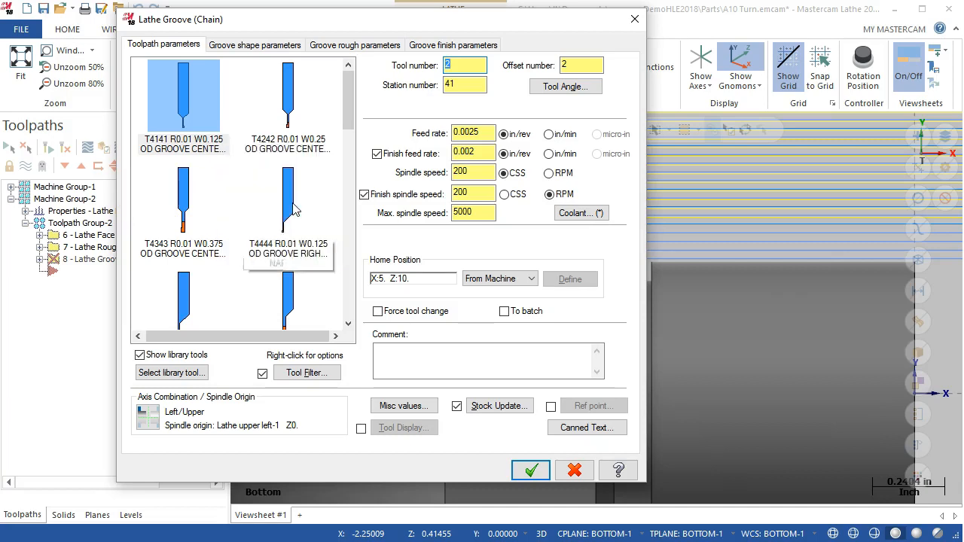
Use tool T4444 OD Groove Right - Narrow (W0.125) and set the feed rate to 0.001 in/rev and maximum spindle speed to 1000.
{"action": "mouse_move", "coordinate": [293, 211]}
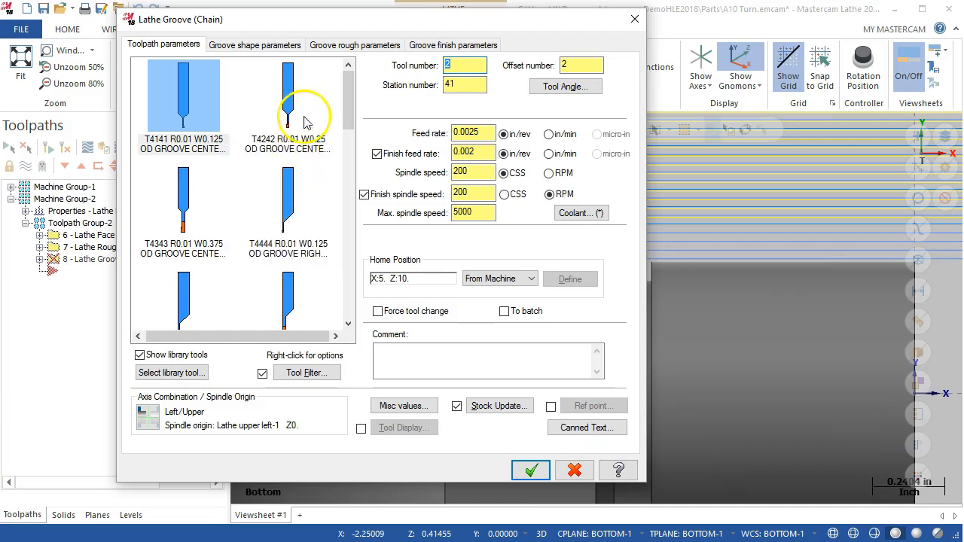
{"action": "double_click", "coordinate": [294, 210]}
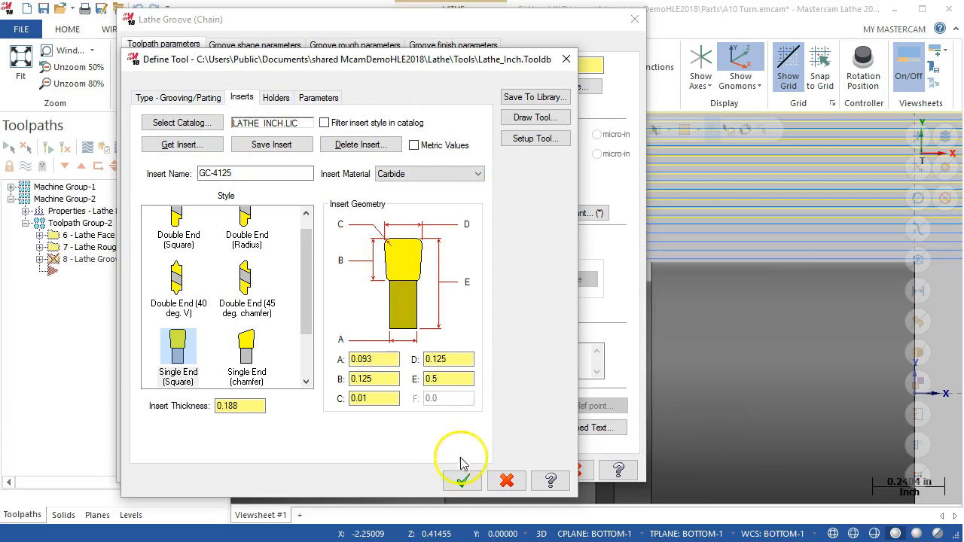
{"action": "left_click", "coordinate": [462, 480]}
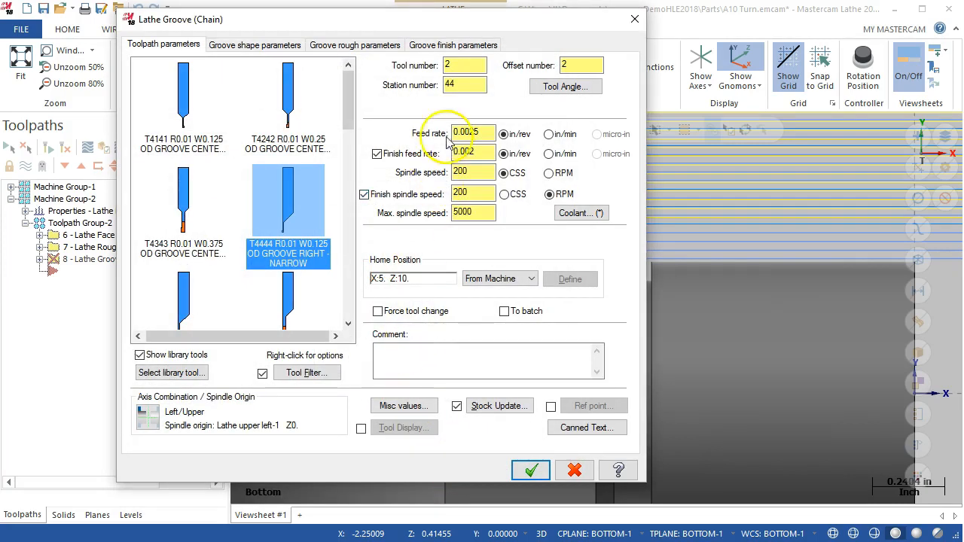
{"action": "left_click", "coordinate": [475, 132]}
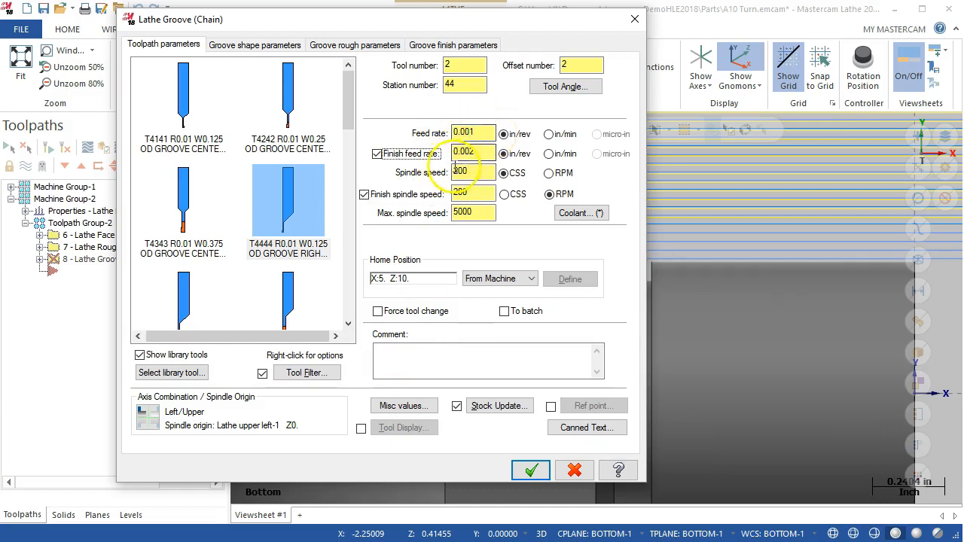
{"action": "left_click_drag", "start_coordinate": [484, 214], "coordinate": [439, 217]}
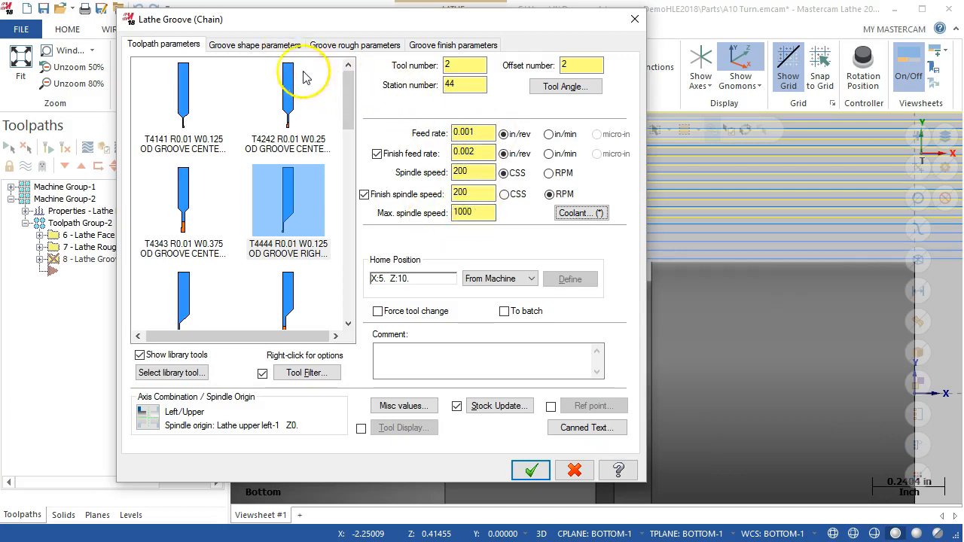
Enable peck grooving with a depth of 0.01 in the rough parameters, and save the groove operation without generating its toolpath.
{"action": "left_click", "coordinate": [268, 49]}
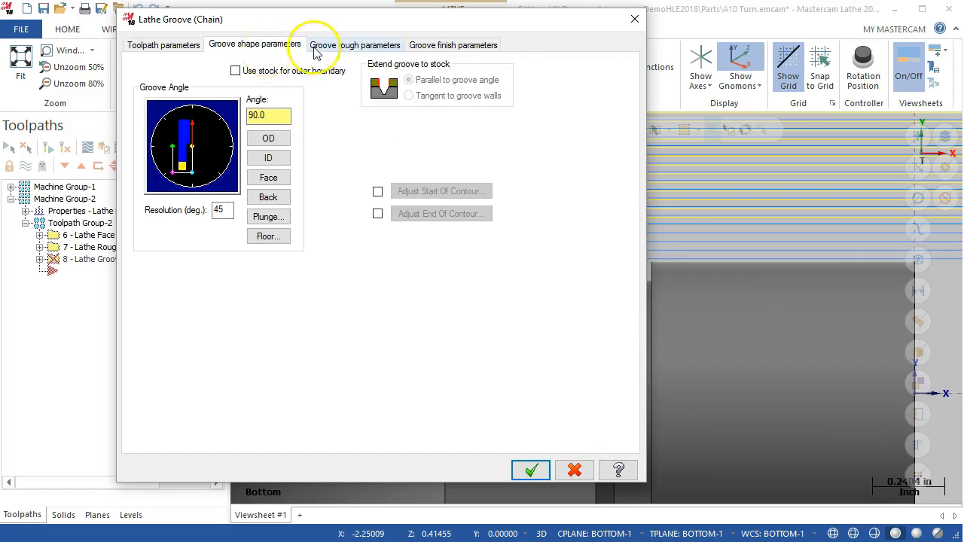
{"action": "left_click", "coordinate": [316, 48]}
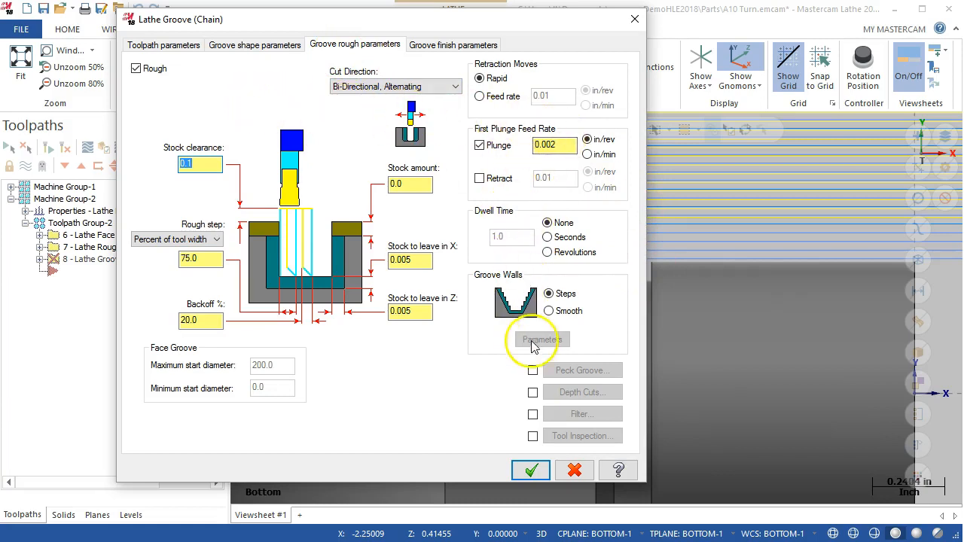
{"action": "left_click", "coordinate": [533, 371]}
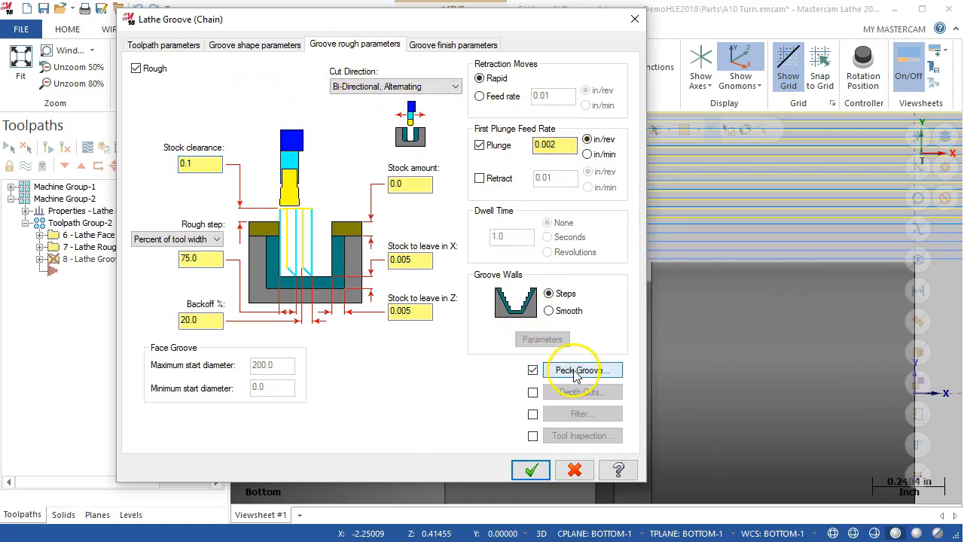
{"action": "left_click", "coordinate": [584, 370]}
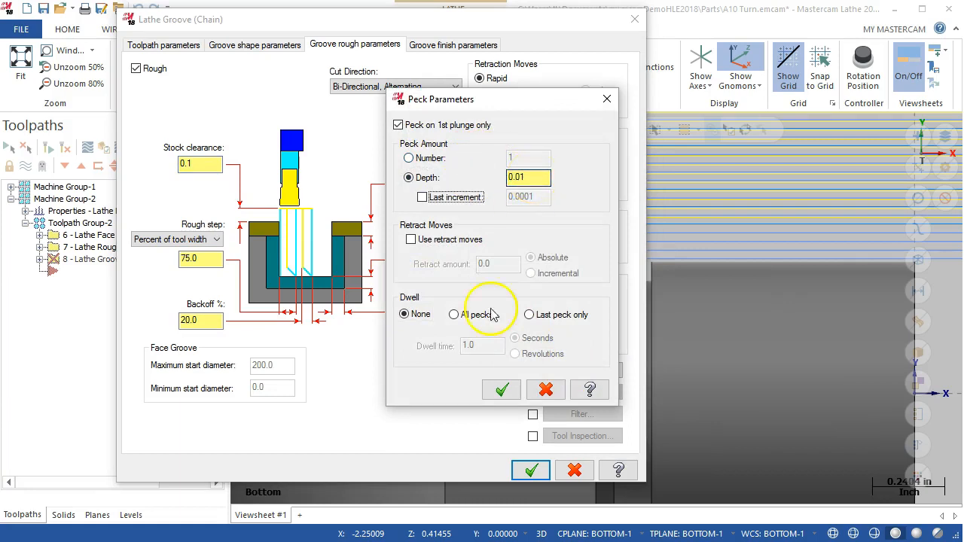
{"action": "left_click", "coordinate": [502, 389]}
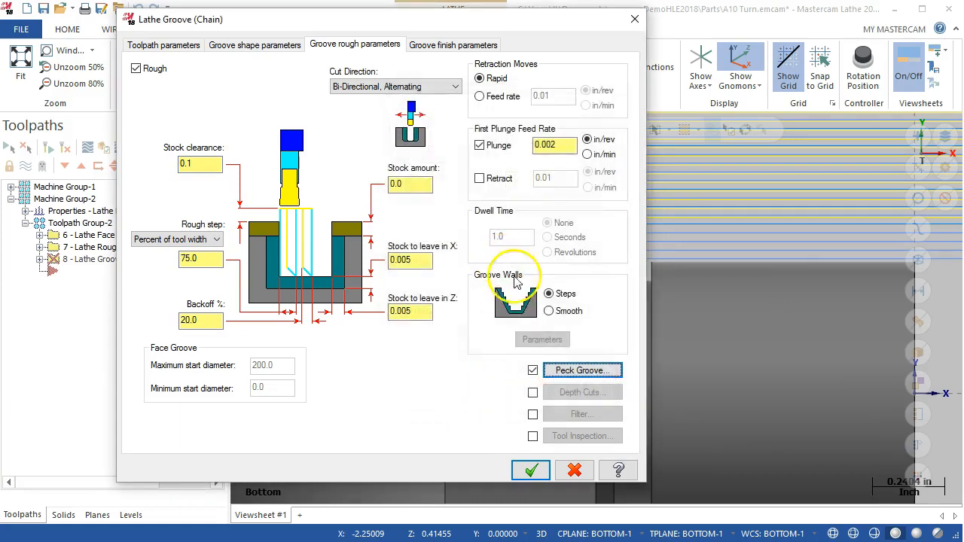
{"action": "left_click", "coordinate": [449, 44]}
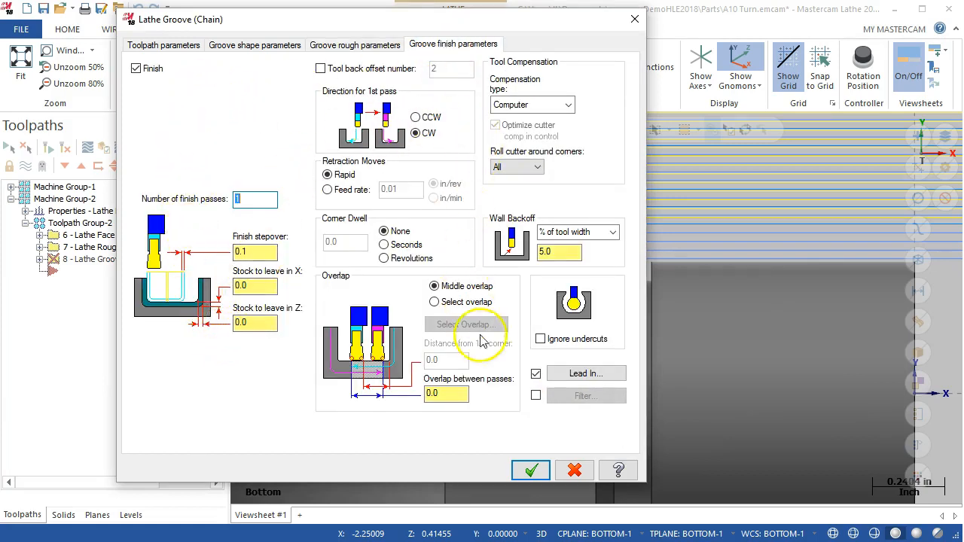
{"action": "left_click", "coordinate": [530, 469]}
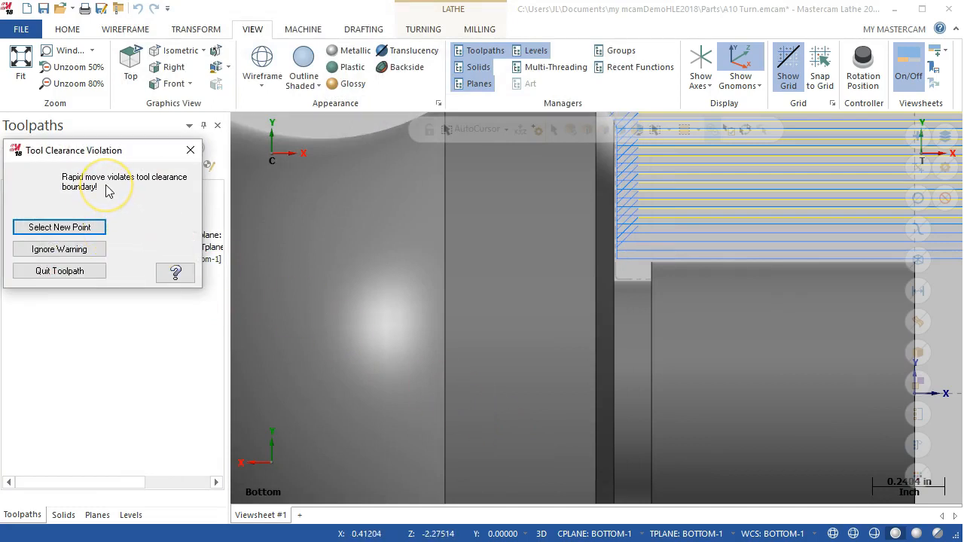
{"action": "left_click", "coordinate": [61, 271]}
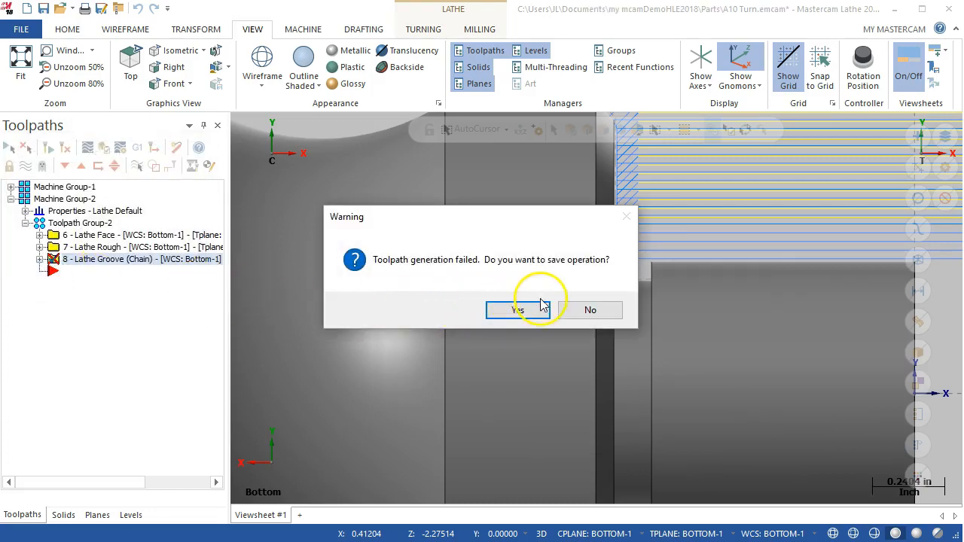
{"action": "left_click", "coordinate": [518, 309]}
Set the groove finish's first pass lead-in entry vector to an angle of 45 degrees, keeping the 0.1 length, and accept the parameters.
{"action": "left_click", "coordinate": [39, 259]}
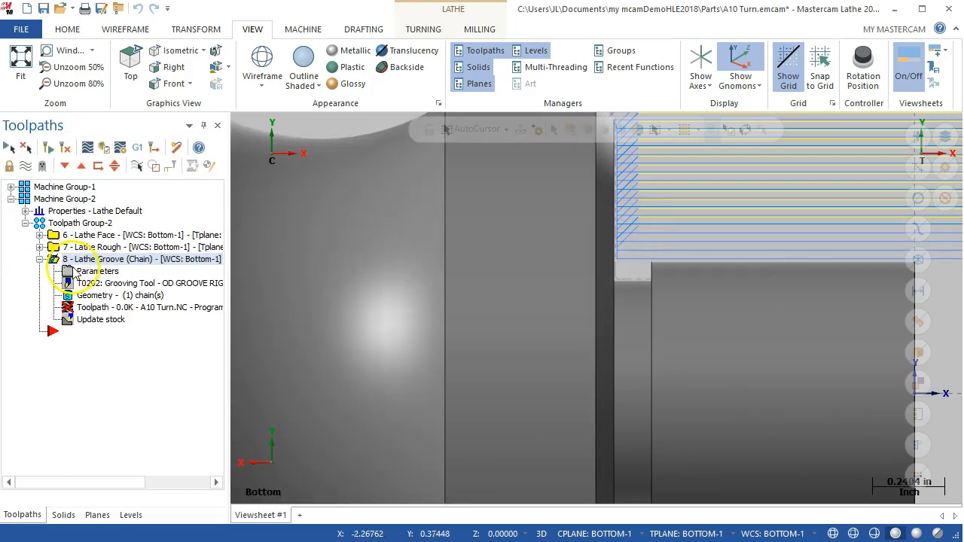
{"action": "left_click", "coordinate": [73, 272]}
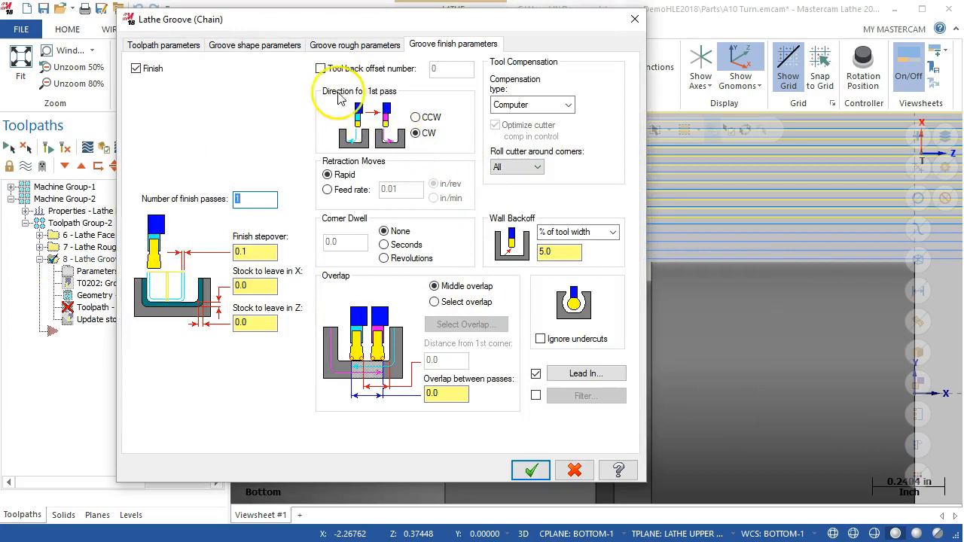
{"action": "left_click_drag", "start_coordinate": [479, 22], "coordinate": [383, 22]}
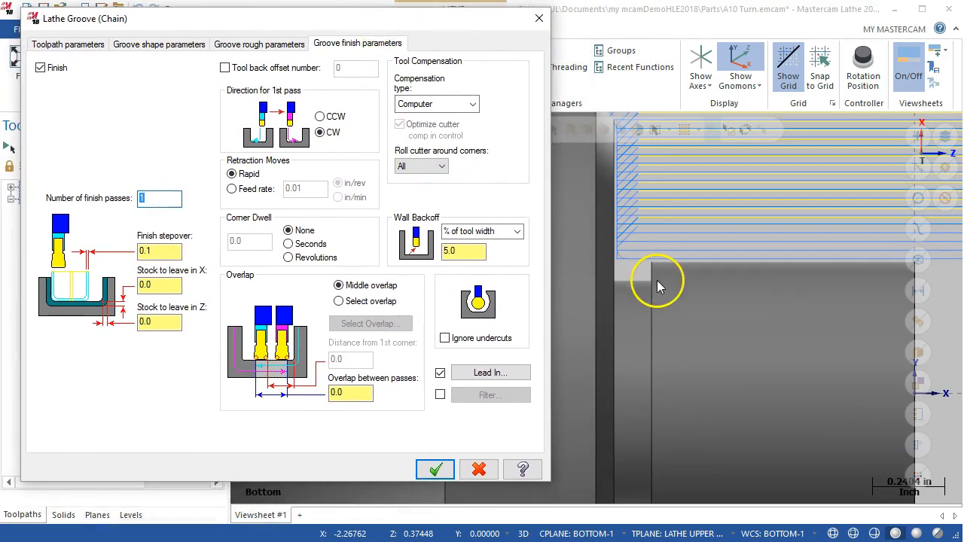
{"action": "left_click", "coordinate": [468, 372]}
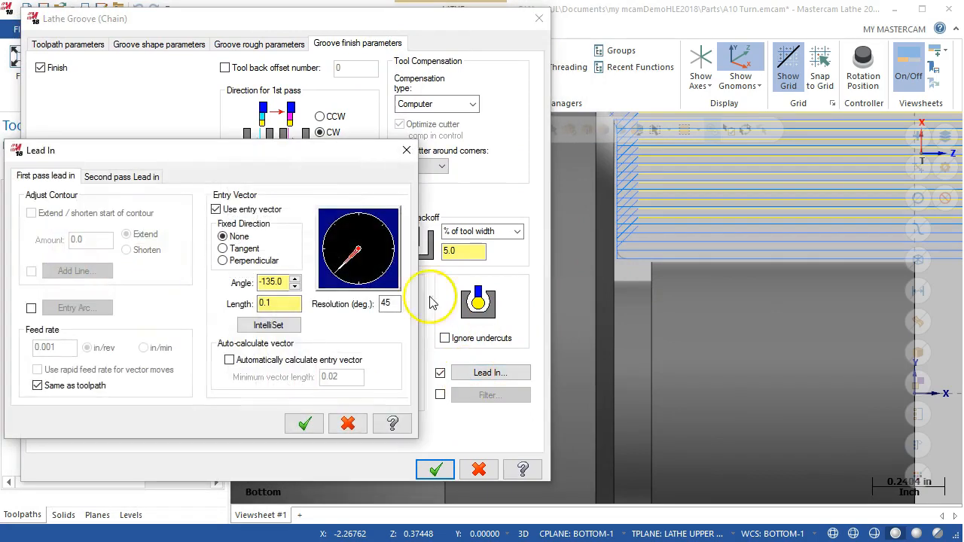
{"action": "left_click", "coordinate": [216, 209]}
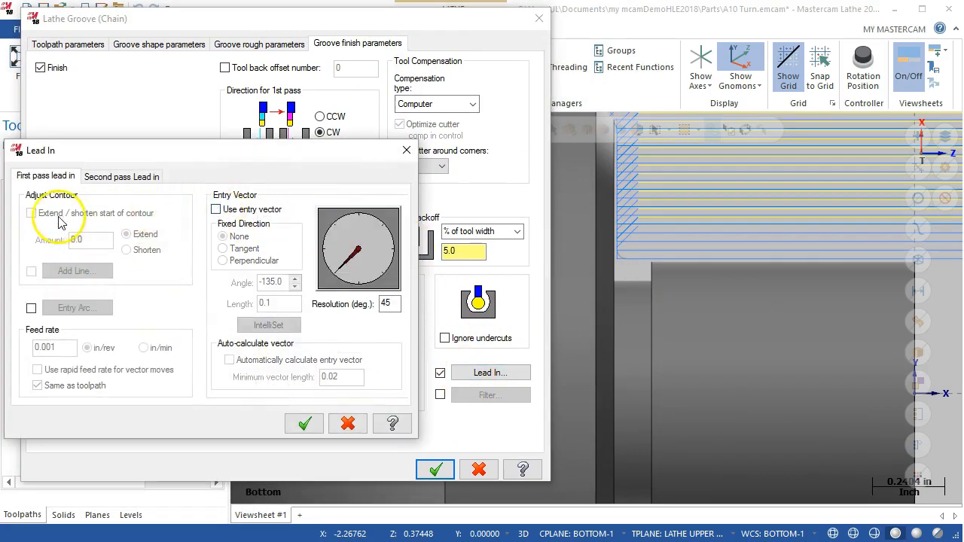
{"action": "left_click", "coordinate": [216, 210]}
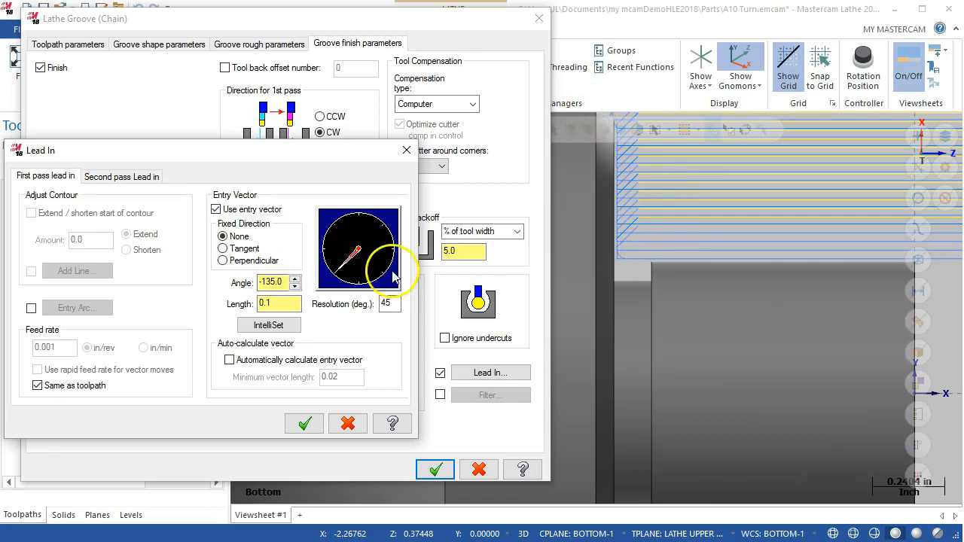
{"action": "left_click_drag", "start_coordinate": [276, 282], "coordinate": [251, 288]}
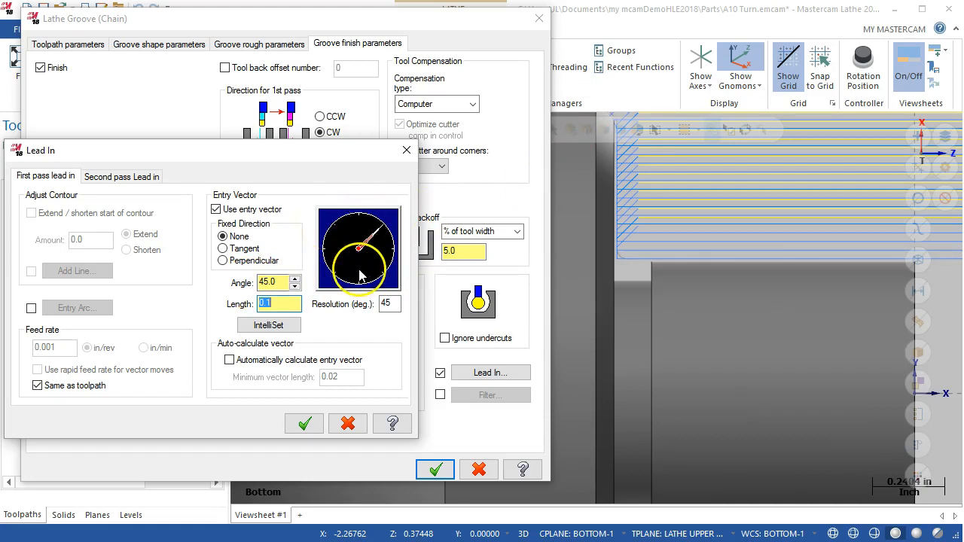
{"action": "left_click", "coordinate": [305, 426]}
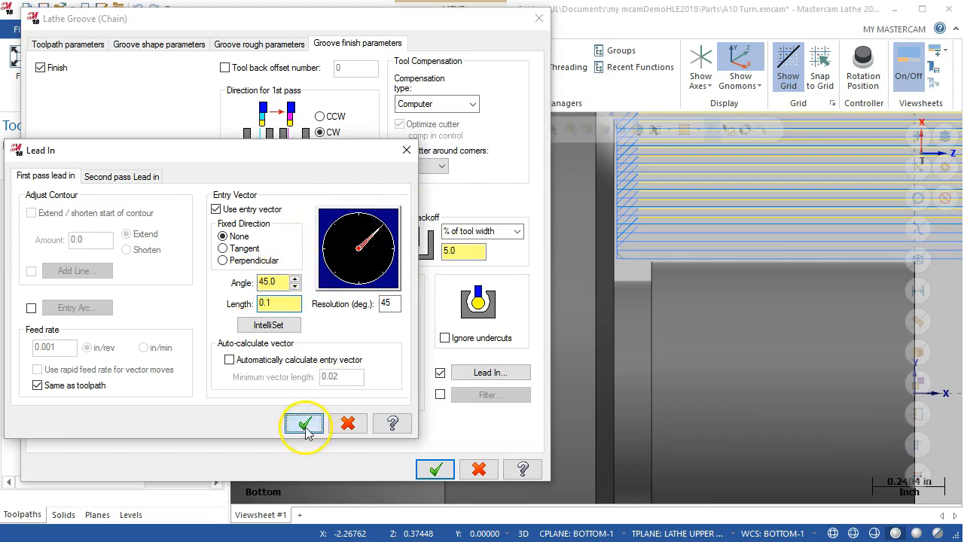
{"action": "left_click", "coordinate": [436, 469]}
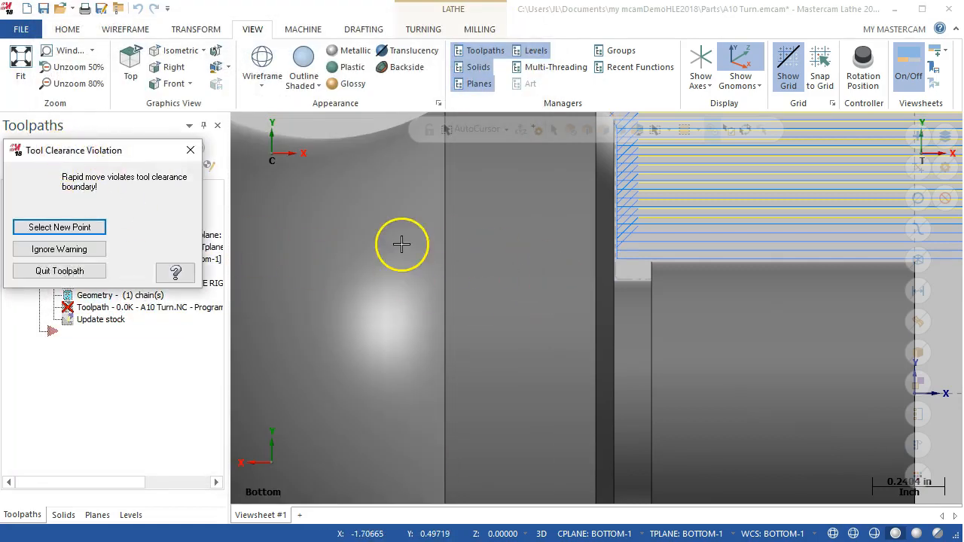
Try to set a new rapid position at the lower end of the large shoulder's chamfer, and quit the groove toolpath calculation.
{"action": "left_click", "coordinate": [54, 226]}
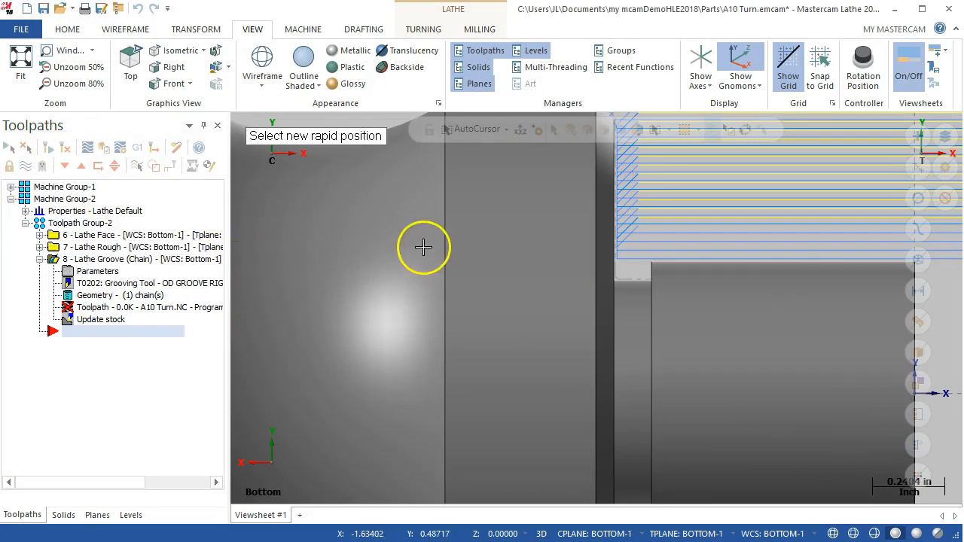
{"action": "scroll", "coordinate": [459, 243], "scroll_direction": "down", "scroll_amount": 2}
{"action": "scroll", "coordinate": [478, 244], "scroll_direction": "down", "scroll_amount": 2}
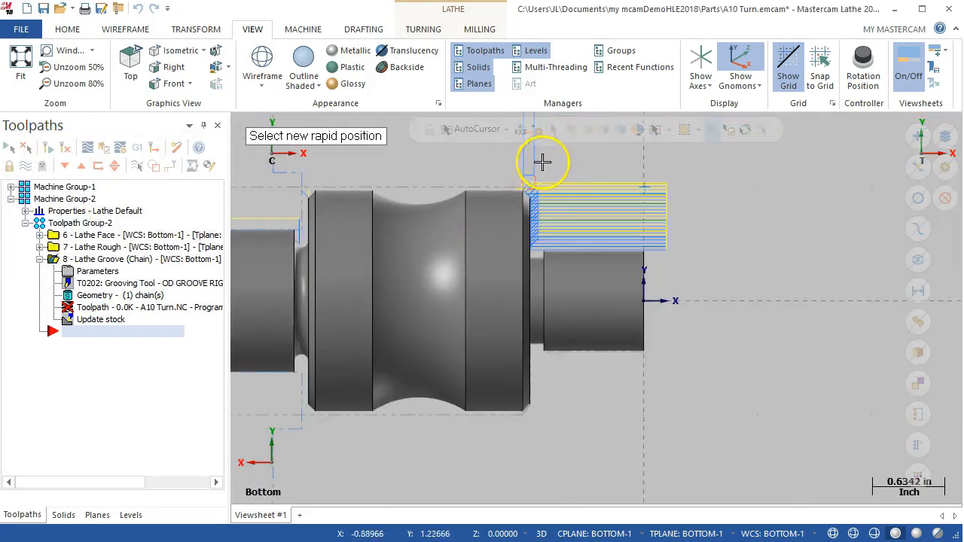
{"action": "scroll", "coordinate": [637, 204], "scroll_direction": "down", "scroll_amount": 1}
{"action": "scroll", "coordinate": [473, 183], "scroll_direction": "down", "scroll_amount": 3}
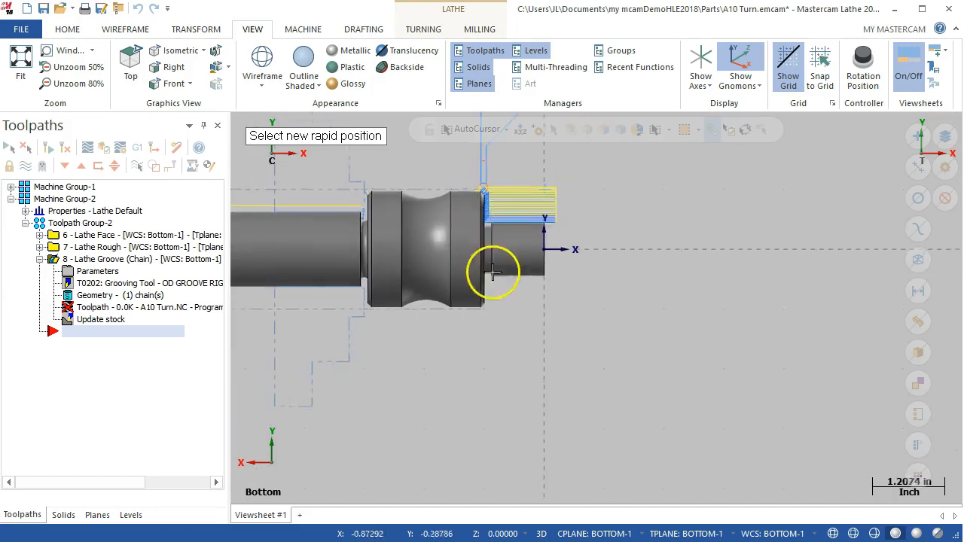
{"action": "scroll", "coordinate": [499, 254], "scroll_direction": "up", "scroll_amount": 5}
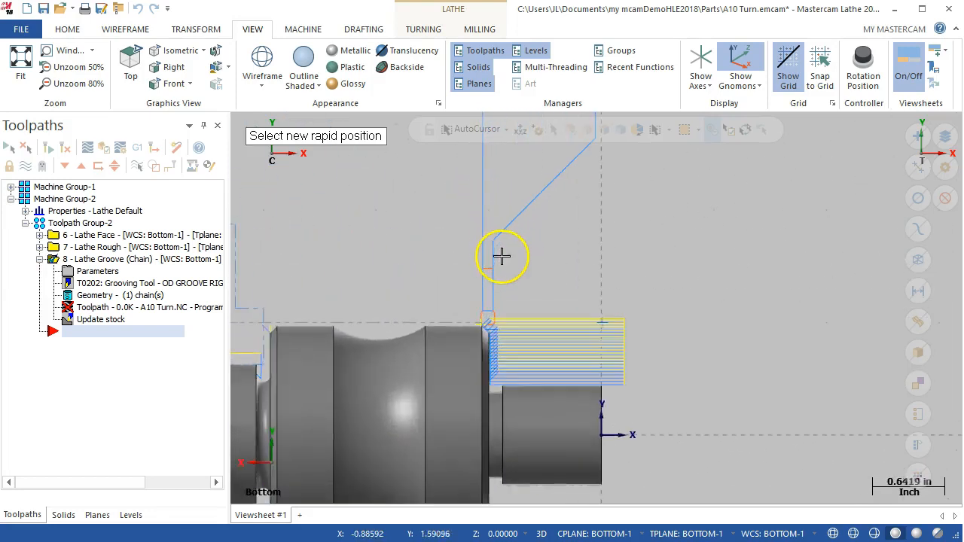
{"action": "scroll", "coordinate": [517, 377], "scroll_direction": "up", "scroll_amount": 3}
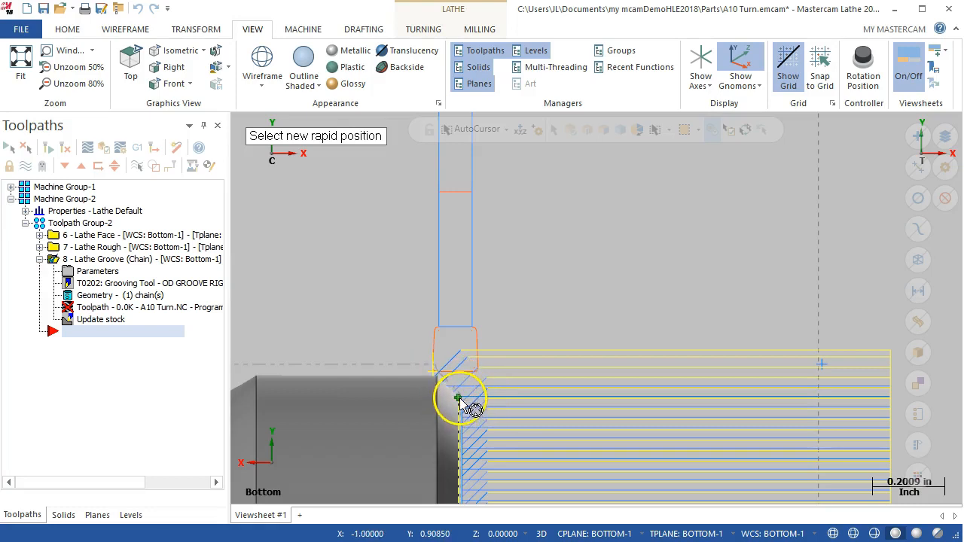
{"action": "left_click", "coordinate": [458, 398]}
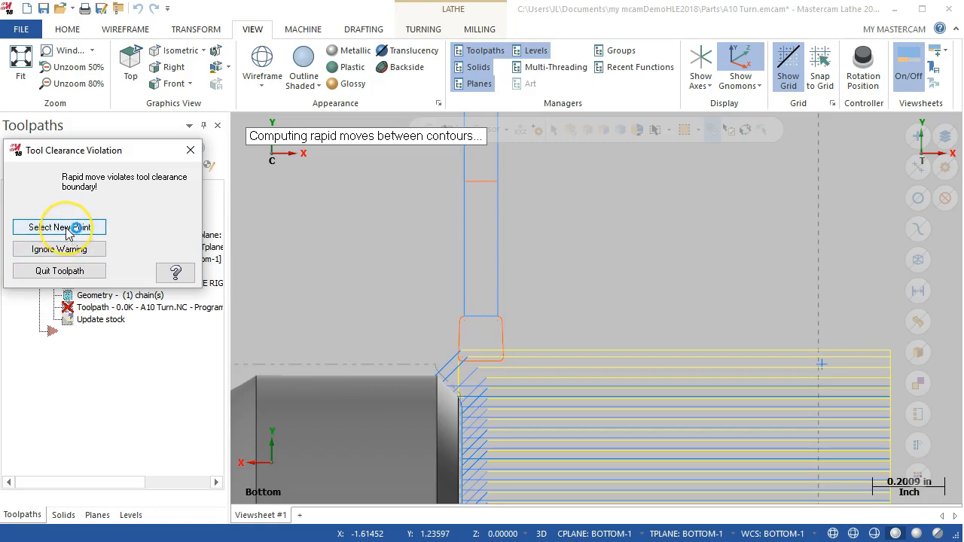
{"action": "left_click", "coordinate": [60, 271]}
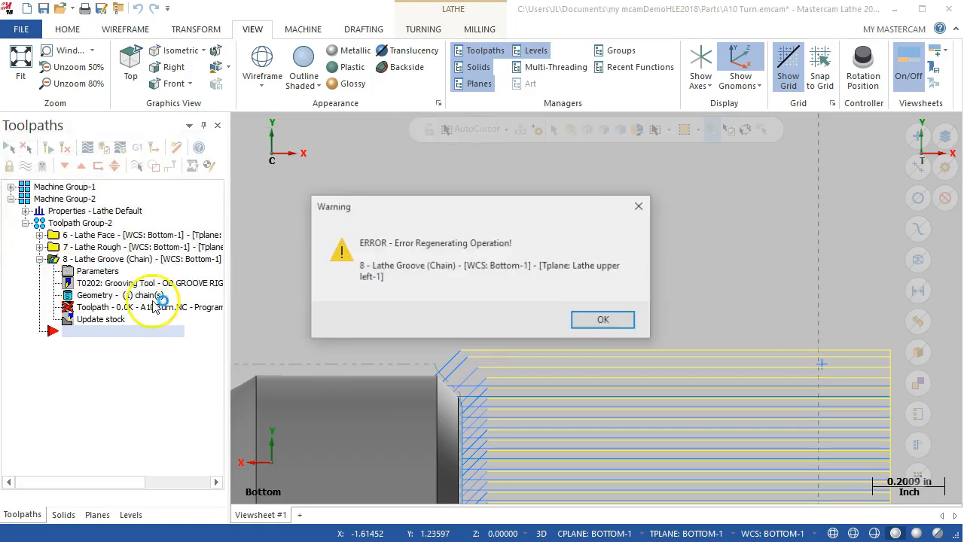
{"action": "left_click", "coordinate": [604, 320]}
{"action": "scroll", "coordinate": [555, 359], "scroll_direction": "down", "scroll_amount": 5}
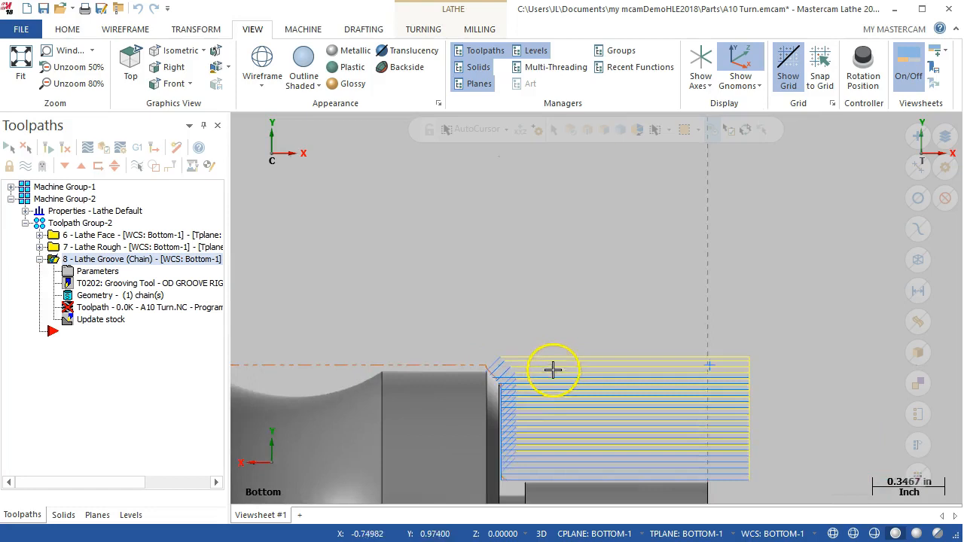
Try to regenerate the groove toolpath as a finish-only cut, with roughing turned off and finishing left on.
{"action": "scroll", "coordinate": [527, 479], "scroll_direction": "up", "scroll_amount": 4}
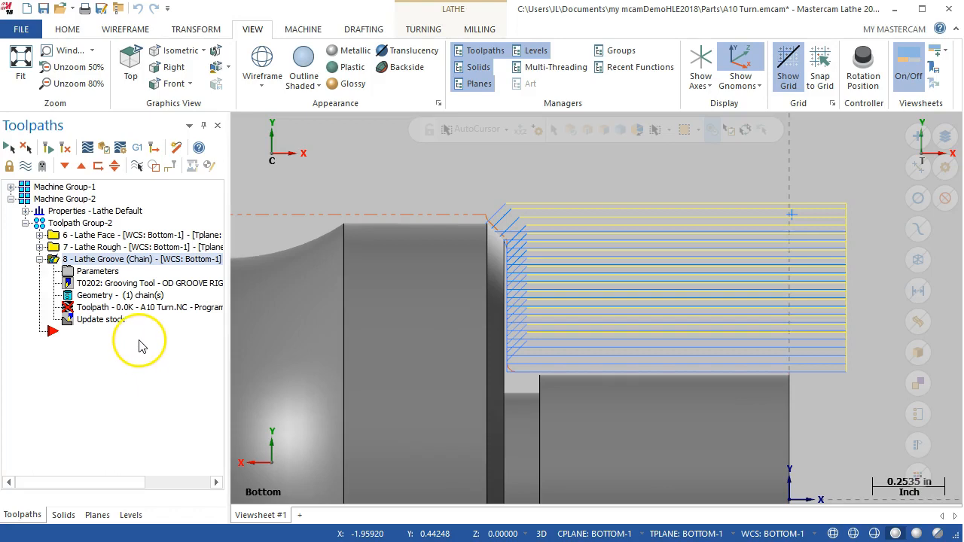
{"action": "left_click", "coordinate": [103, 276]}
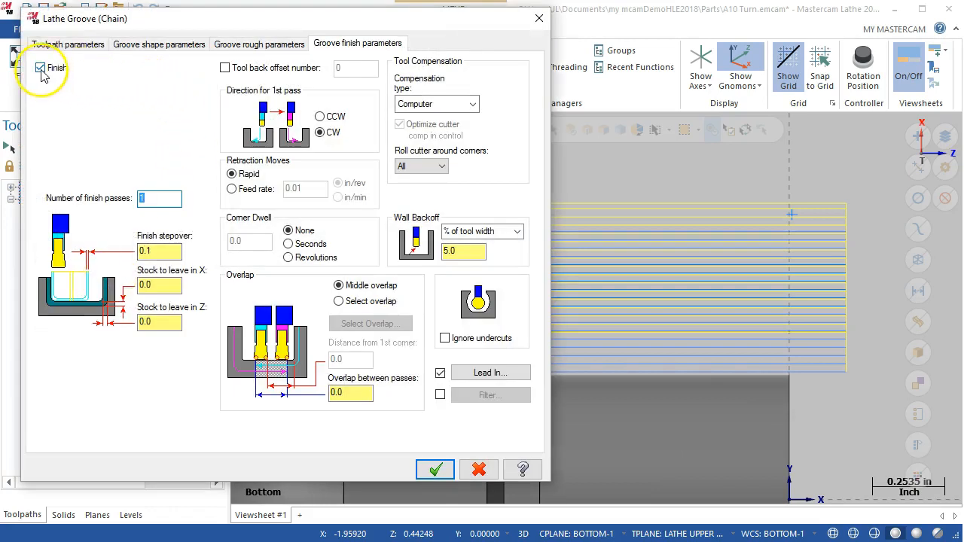
{"action": "left_click", "coordinate": [226, 44]}
{"action": "left_click", "coordinate": [40, 68]}
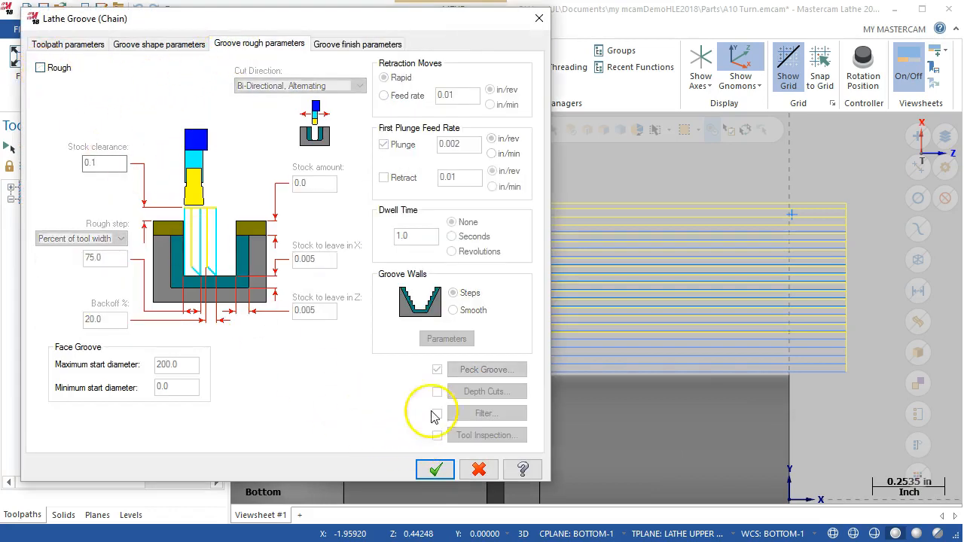
{"action": "left_click", "coordinate": [360, 43]}
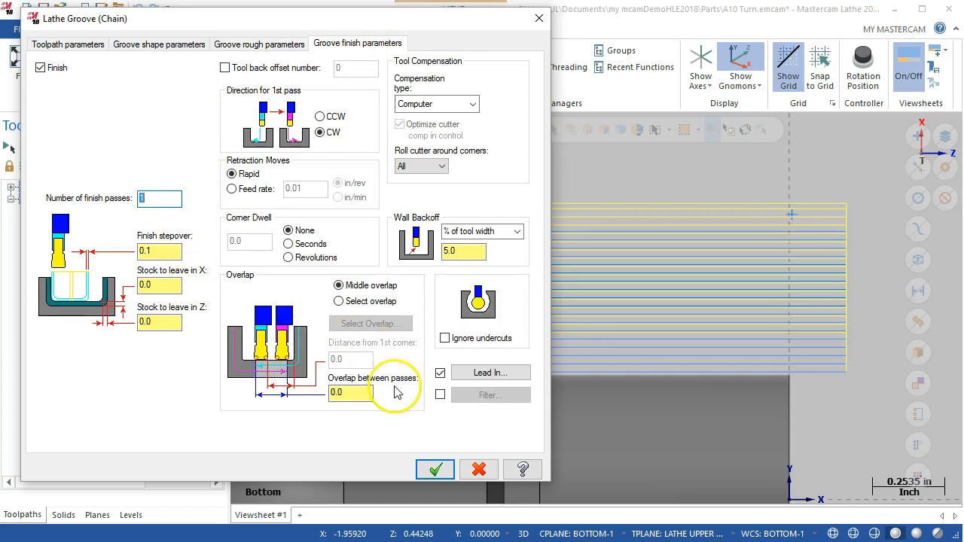
{"action": "left_click", "coordinate": [435, 470]}
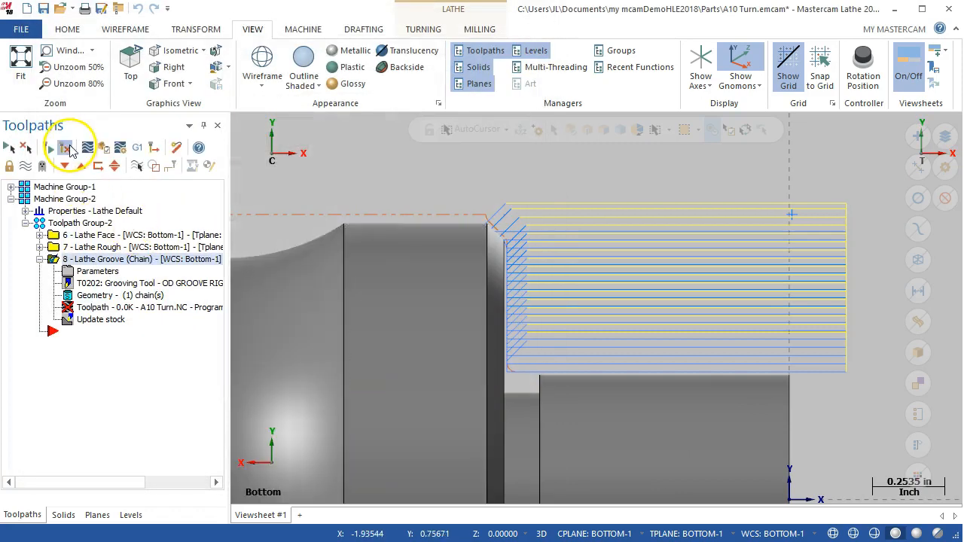
{"action": "left_click", "coordinate": [64, 147]}
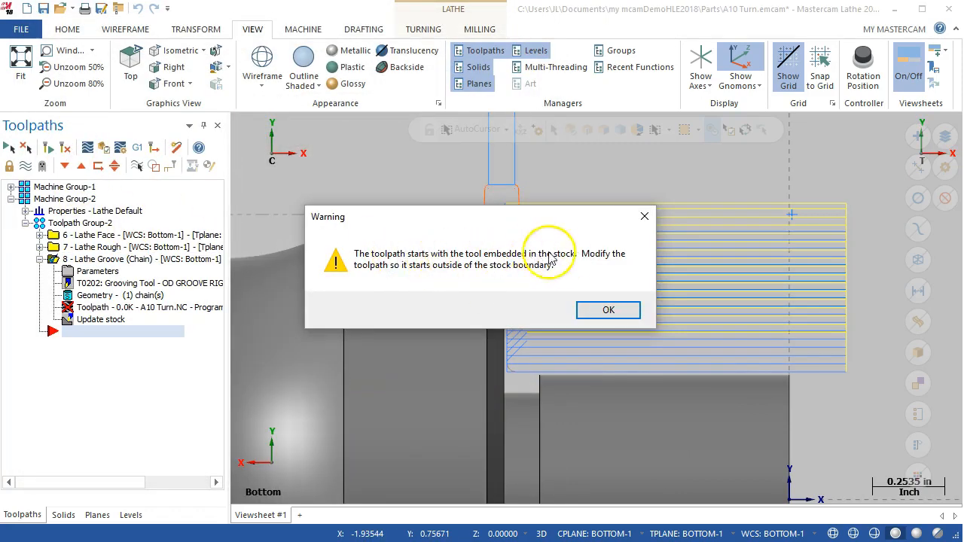
{"action": "left_click_drag", "start_coordinate": [469, 215], "coordinate": [435, 325]}
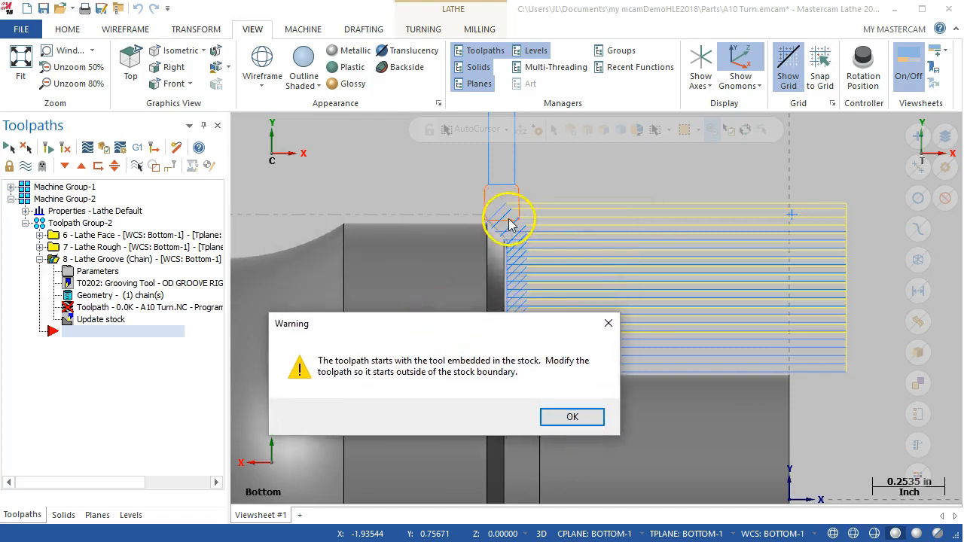
{"action": "left_click", "coordinate": [570, 418]}
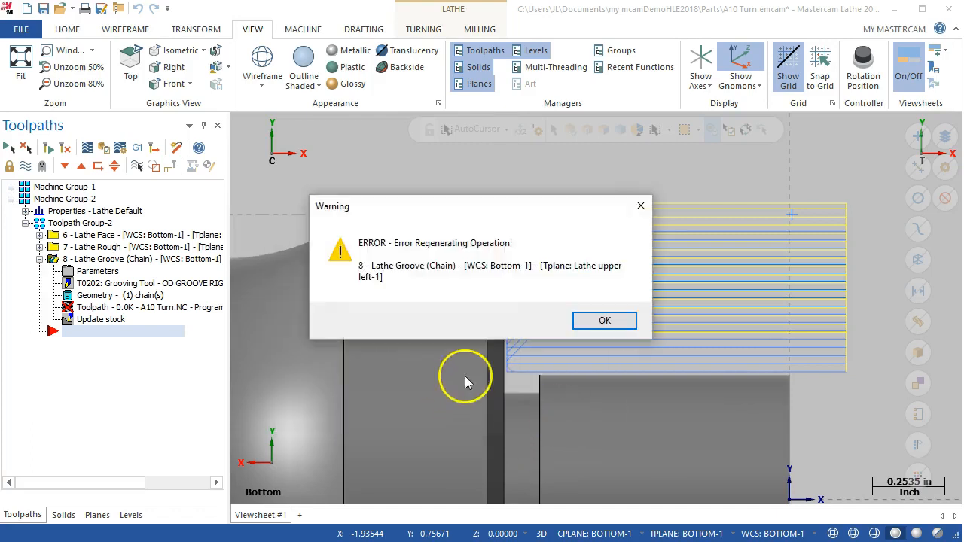
{"action": "left_click", "coordinate": [600, 320]}
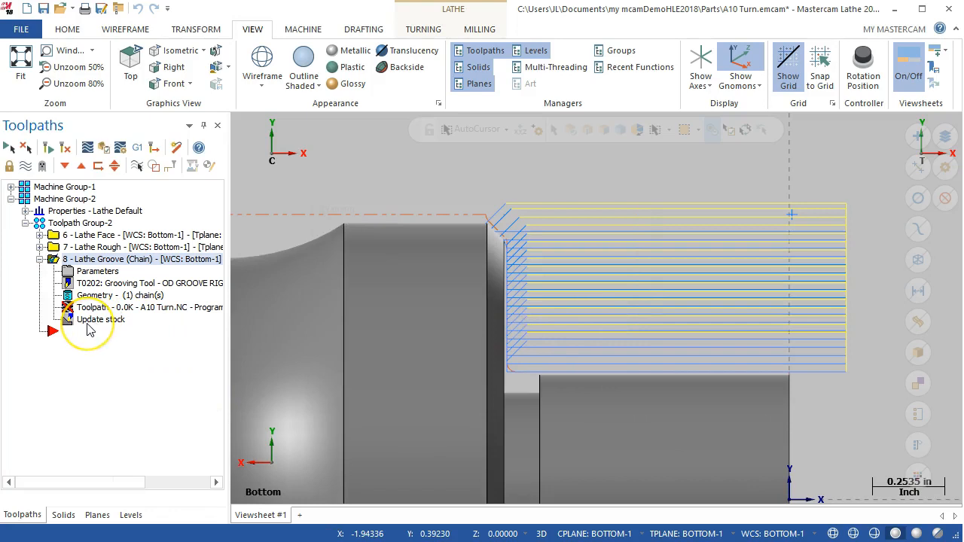
Inspect the groove operation's solid chain and its partial loop in the Chain Manager, leaving the geometry unmodified.
{"action": "left_click", "coordinate": [98, 299]}
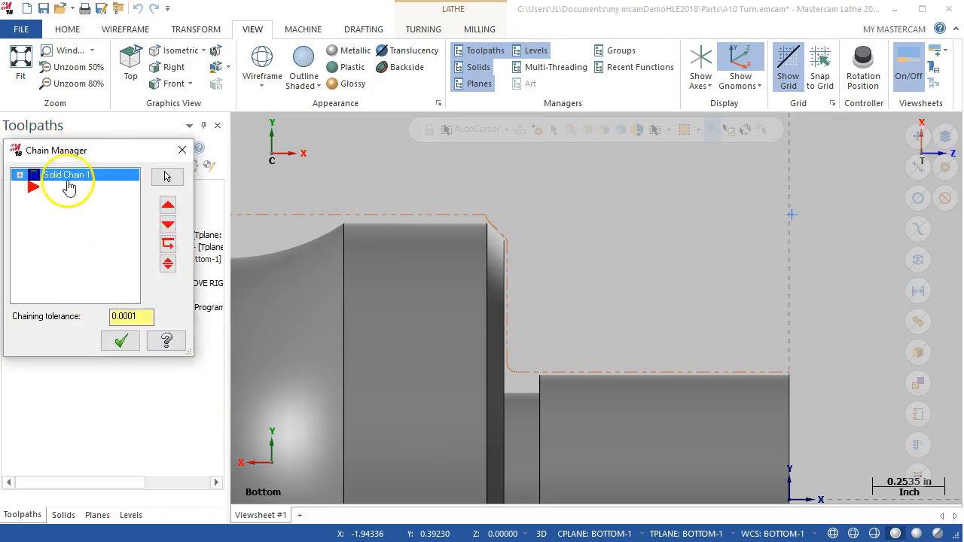
{"action": "left_click", "coordinate": [20, 175]}
{"action": "left_click", "coordinate": [67, 188]}
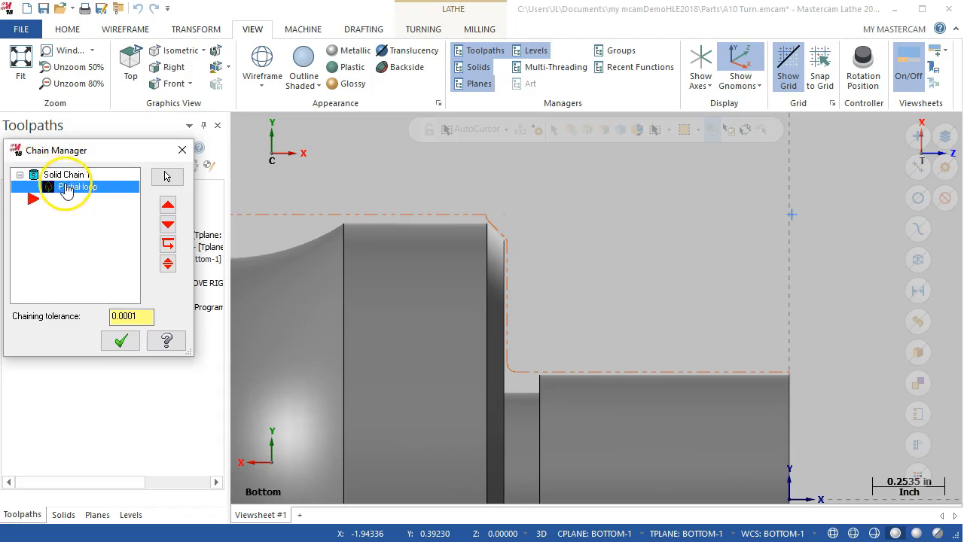
{"action": "right_click", "coordinate": [71, 176]}
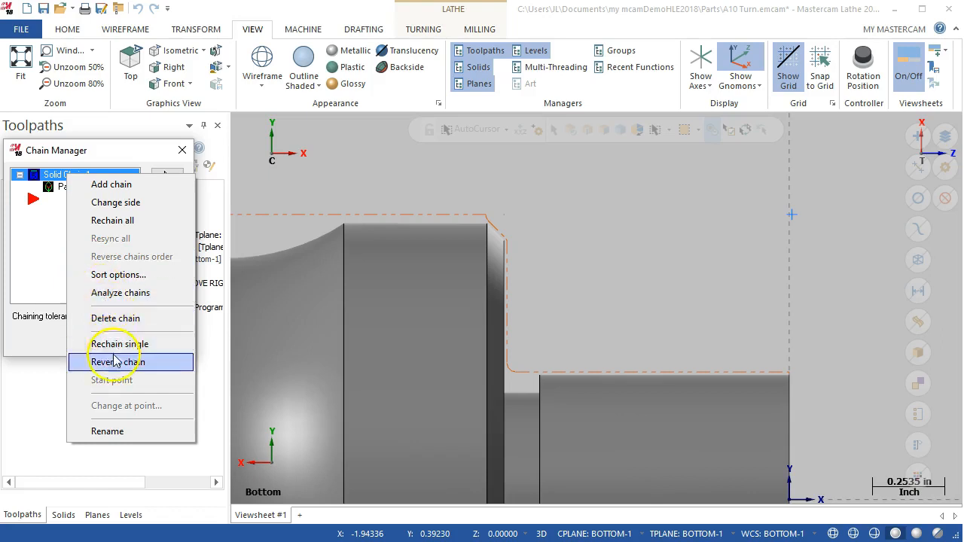
{"action": "left_click", "coordinate": [41, 232]}
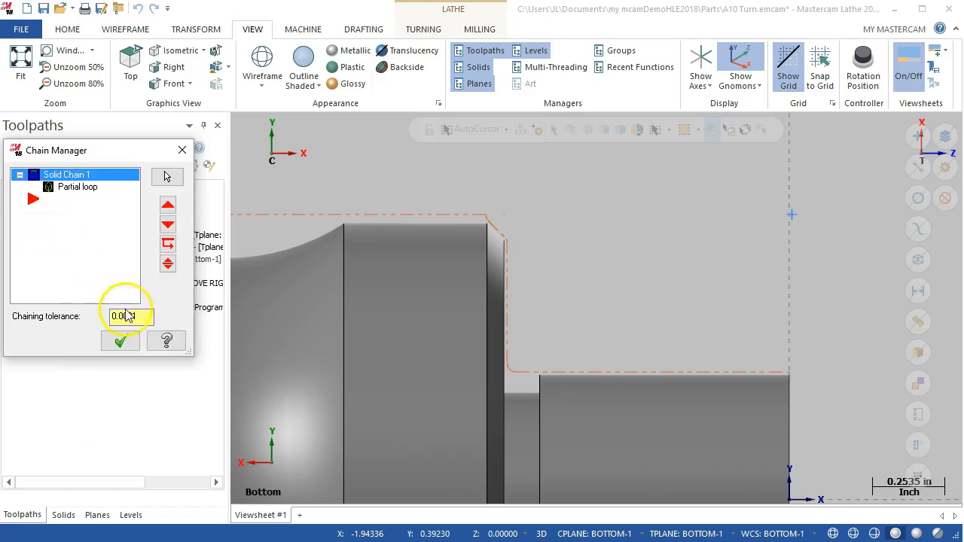
{"action": "left_click", "coordinate": [181, 150]}
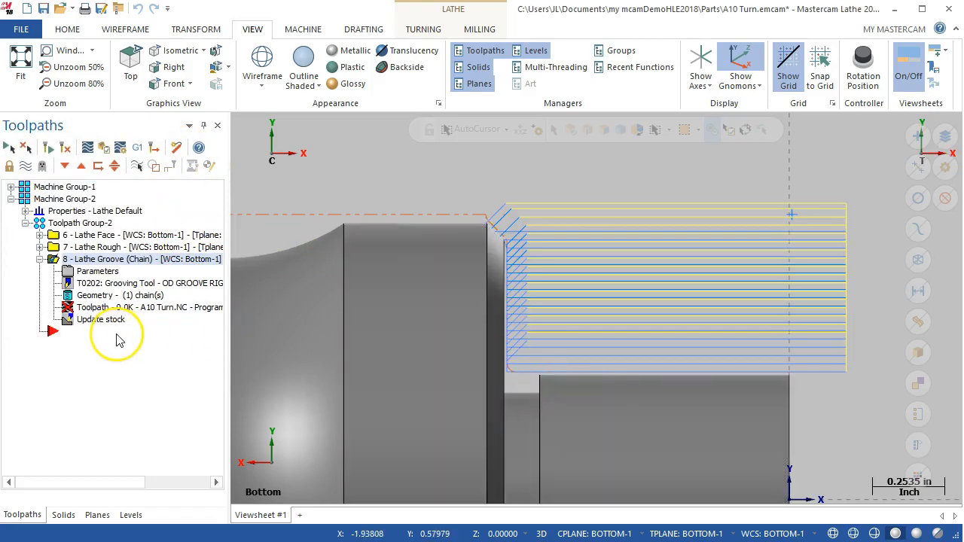
Turn off finishing and turn on roughing for the groove operation, and check its groove angle settings.
{"action": "left_click", "coordinate": [96, 275]}
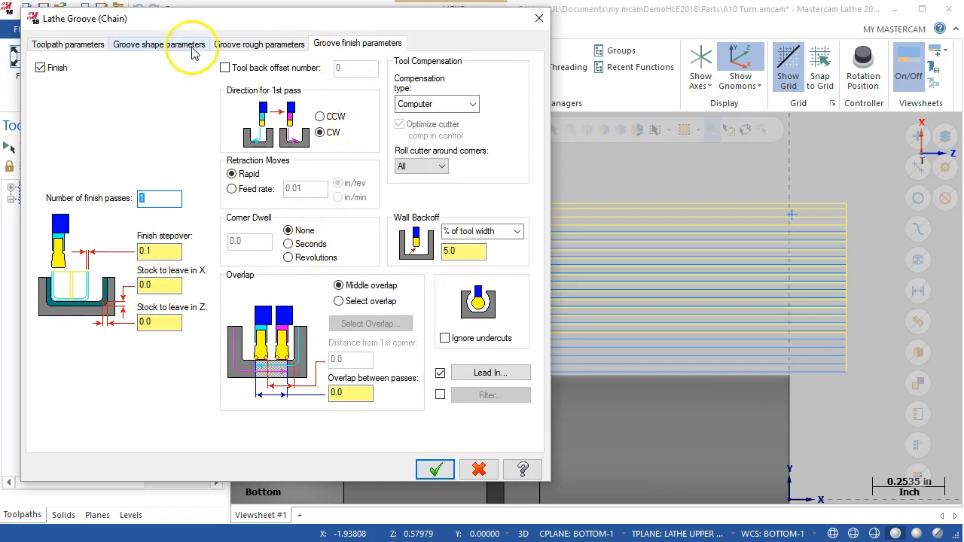
{"action": "left_click", "coordinate": [41, 68]}
{"action": "left_click", "coordinate": [251, 46]}
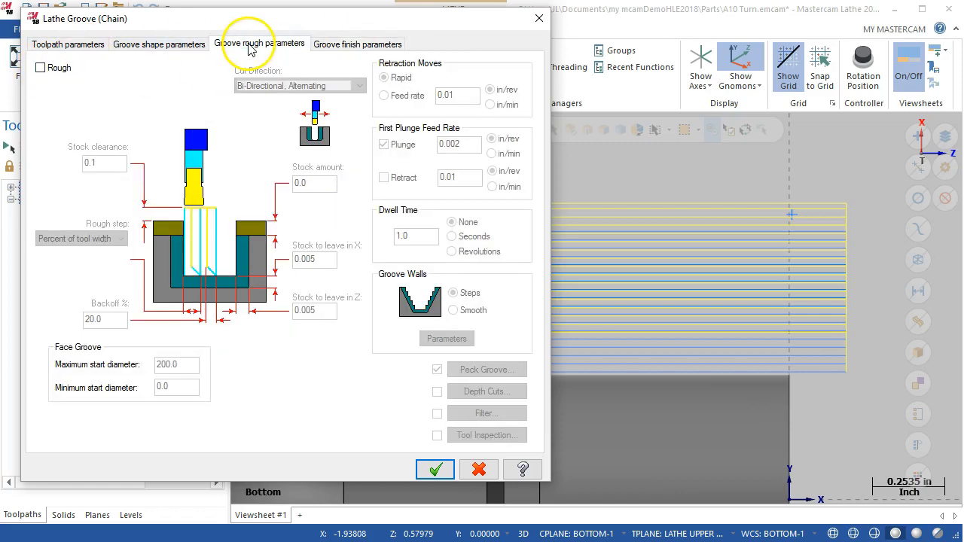
{"action": "left_click", "coordinate": [41, 68]}
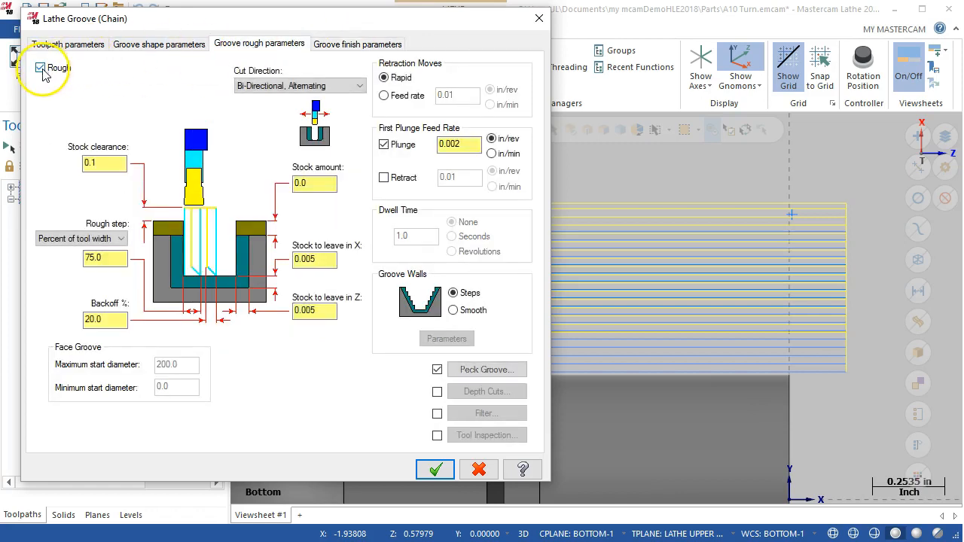
{"action": "left_click", "coordinate": [202, 43]}
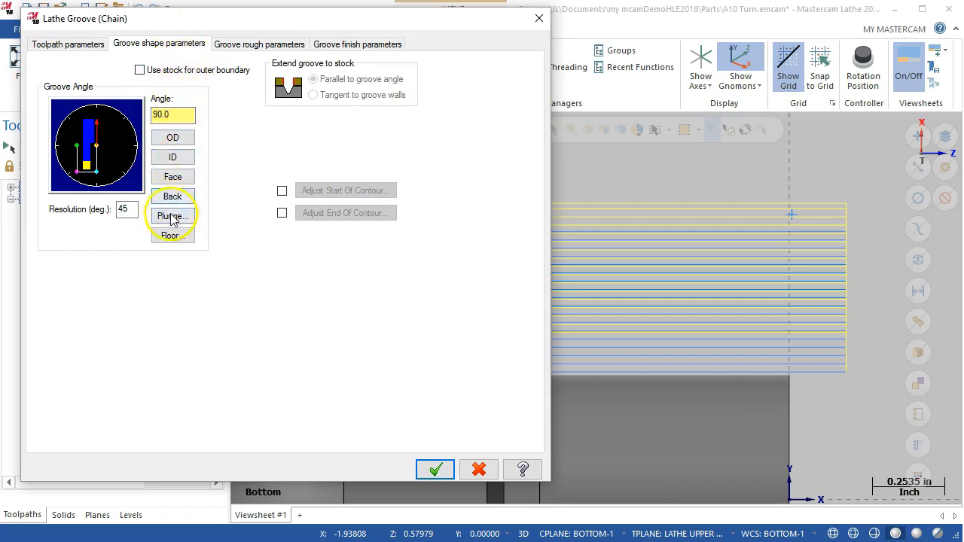
{"action": "left_click", "coordinate": [224, 43]}
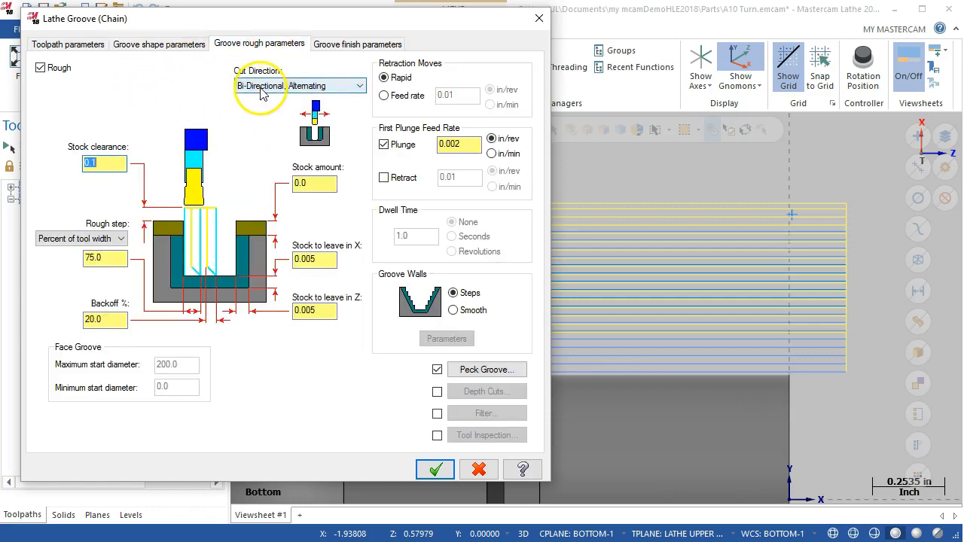
Set the groove's rough cut direction to Negative, accept the parameters and regenerate the toolpath.
{"action": "left_click", "coordinate": [259, 87]}
{"action": "left_click", "coordinate": [254, 98]}
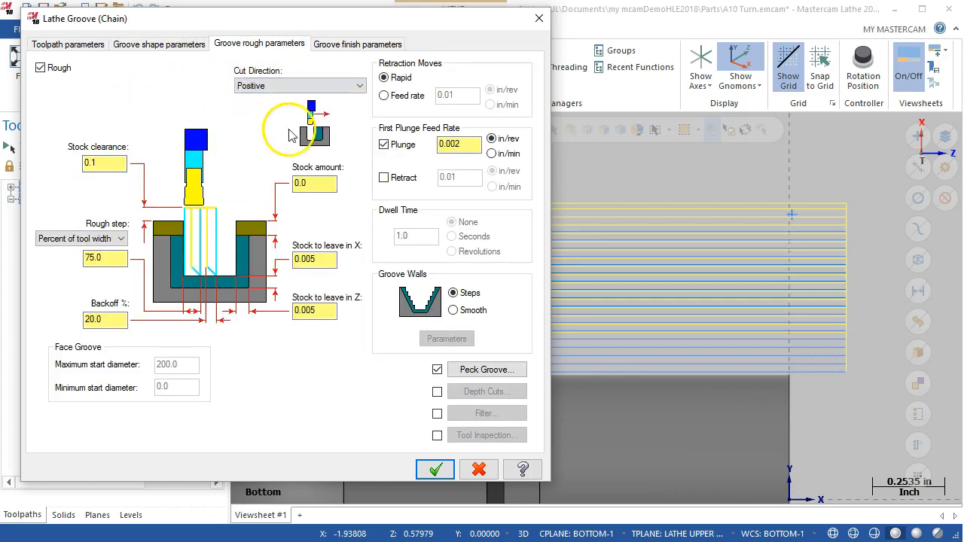
{"action": "left_click", "coordinate": [298, 86]}
{"action": "left_click", "coordinate": [275, 101]}
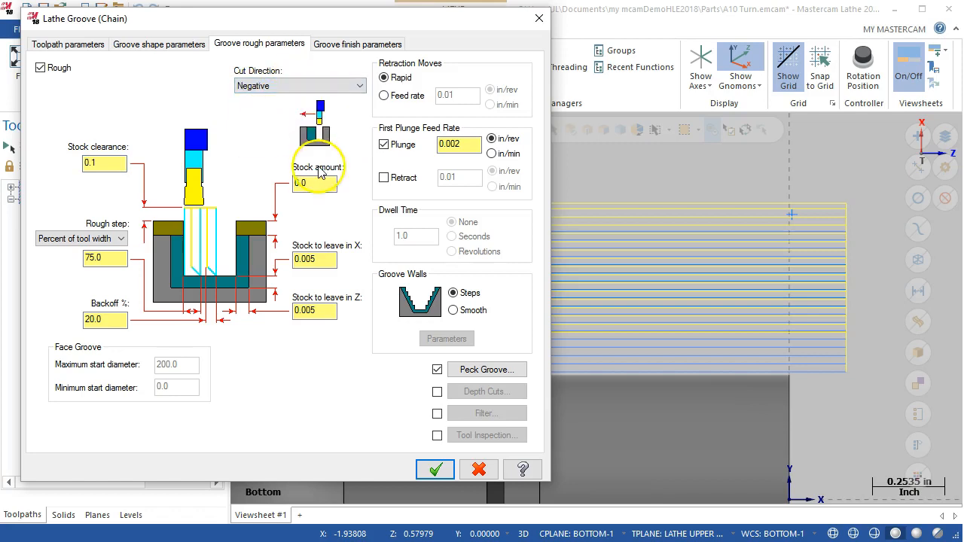
{"action": "left_click", "coordinate": [273, 86]}
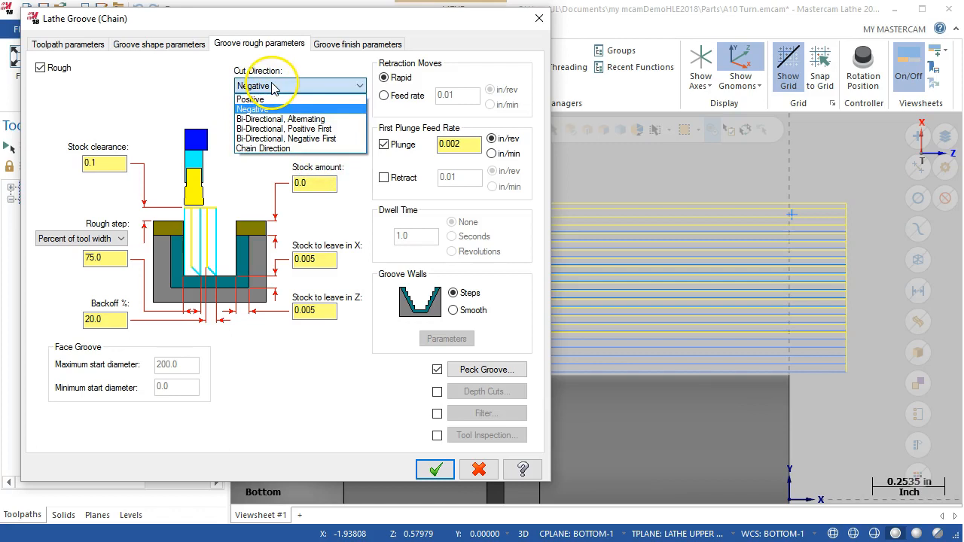
{"action": "left_click", "coordinate": [264, 159]}
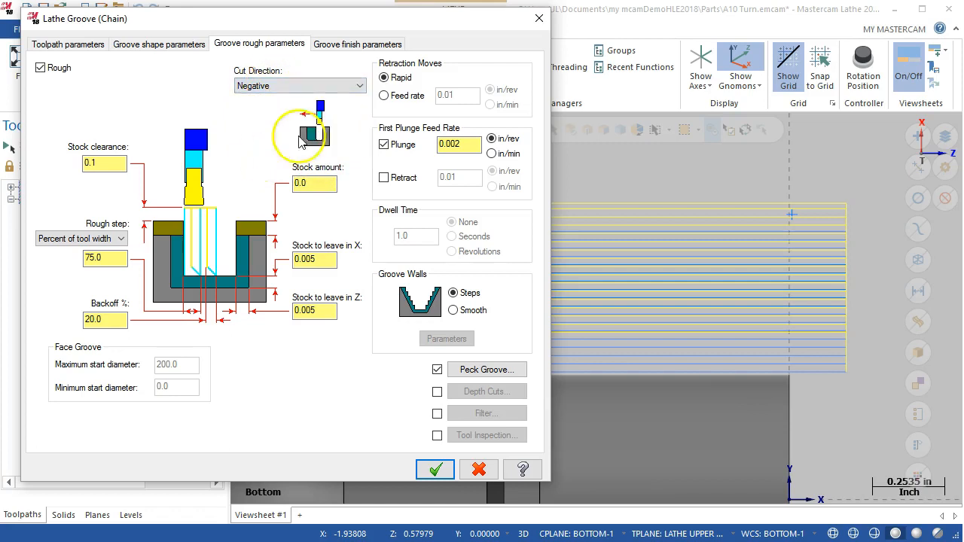
{"action": "left_click", "coordinate": [436, 470]}
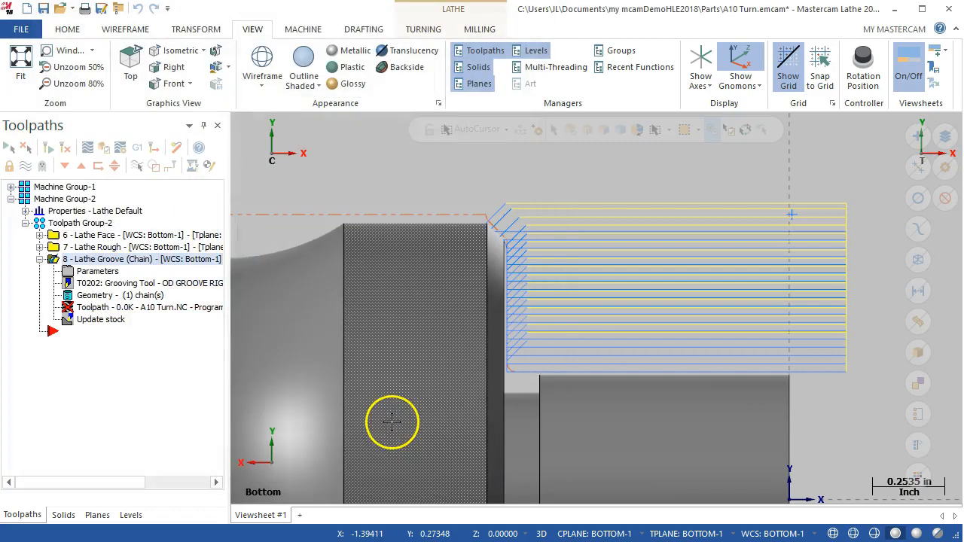
{"action": "left_click", "coordinate": [64, 147]}
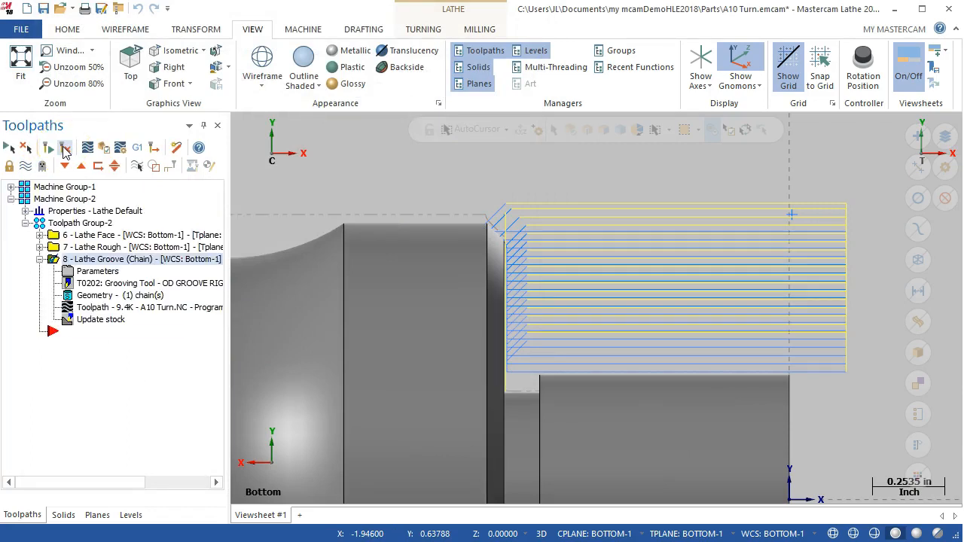
Review the groove operation's rough and finish parameters and accept them.
{"action": "left_click", "coordinate": [91, 271]}
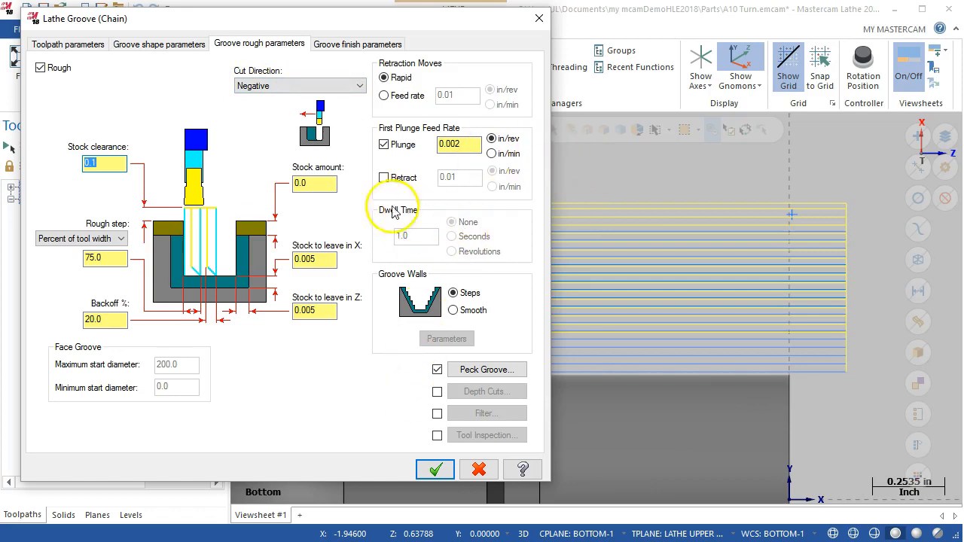
{"action": "left_click", "coordinate": [358, 47]}
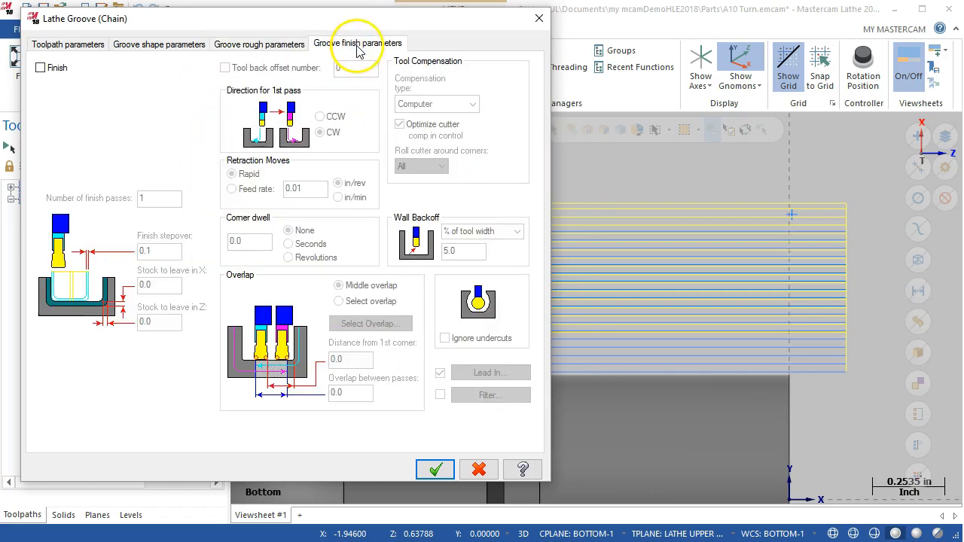
{"action": "left_click", "coordinate": [435, 469]}
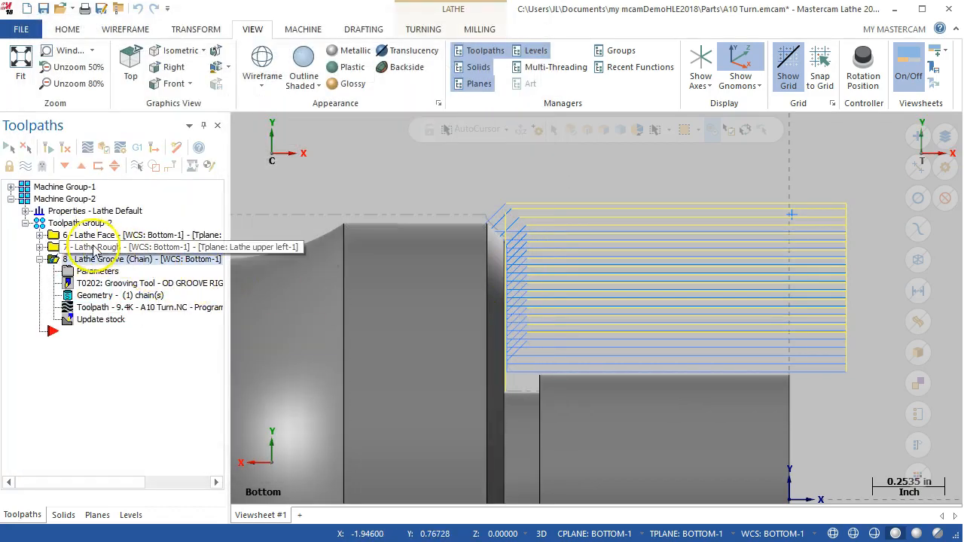
Hide the displayed toolpaths of the rough and groove operations in Toolpath Group-2, and collapse the groove operation.
{"action": "left_click", "coordinate": [90, 247]}
{"action": "left_click", "coordinate": [25, 166]}
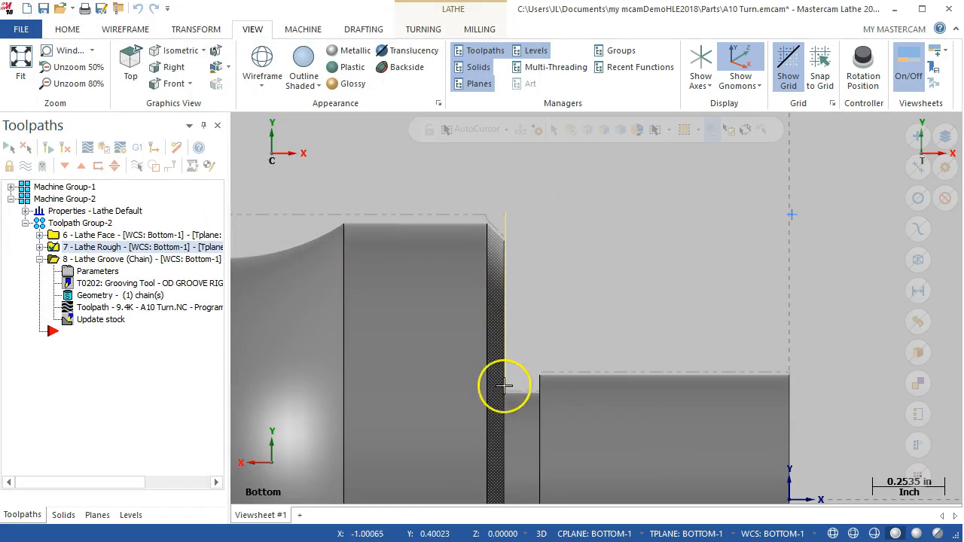
{"action": "left_click", "coordinate": [64, 263]}
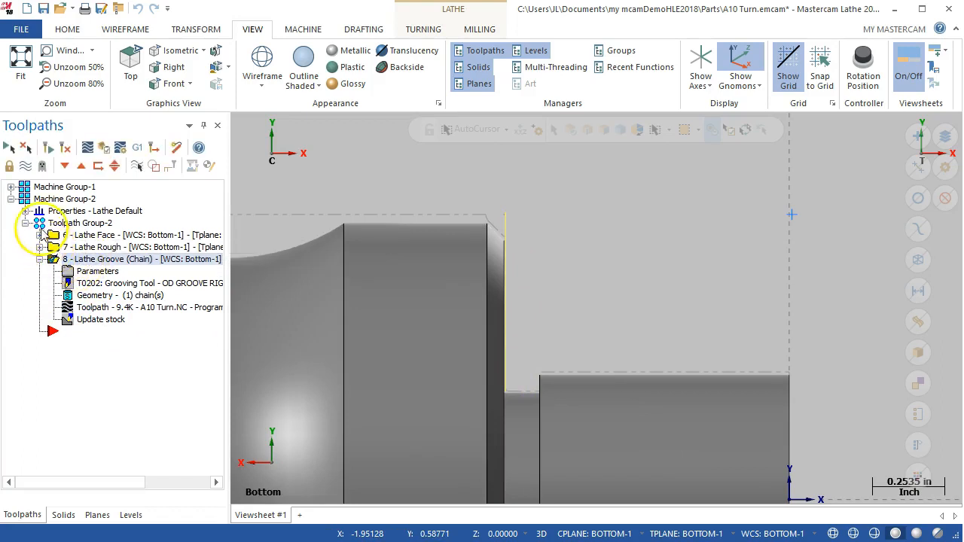
{"action": "left_click", "coordinate": [26, 166]}
{"action": "left_click", "coordinate": [39, 259]}
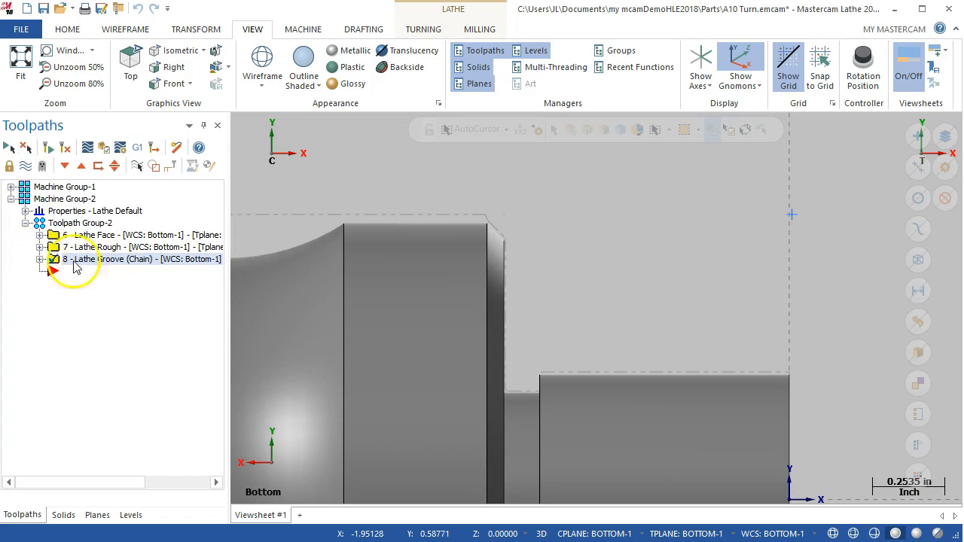
Examine the small end of the shaft and its bore from an angled close-up view.
{"action": "scroll", "coordinate": [285, 329], "scroll_direction": "down", "scroll_amount": 1}
{"action": "scroll", "coordinate": [355, 372], "scroll_direction": "down", "scroll_amount": 3}
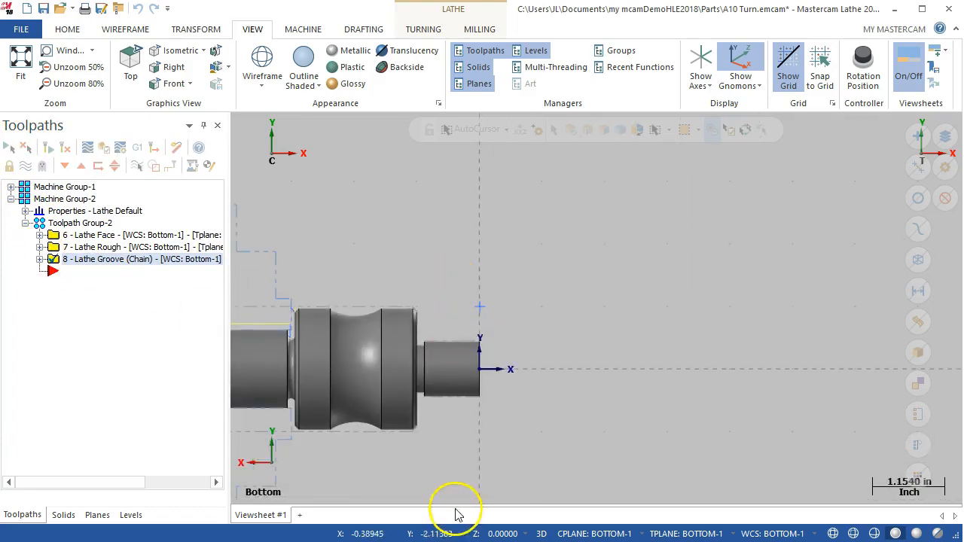
{"action": "scroll", "coordinate": [408, 410], "scroll_direction": "up", "scroll_amount": 1}
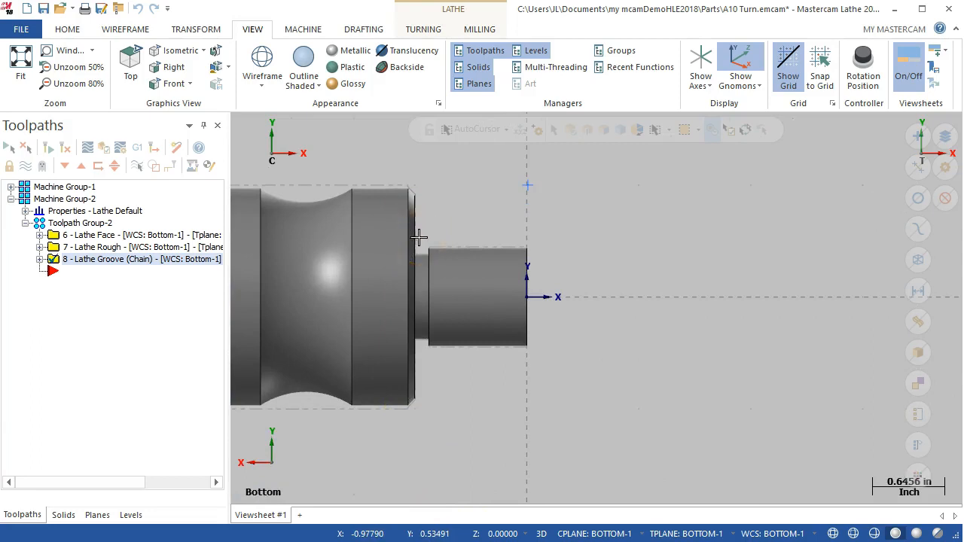
{"action": "middle_click_drag", "start_coordinate": [598, 285], "coordinate": [540, 309]}
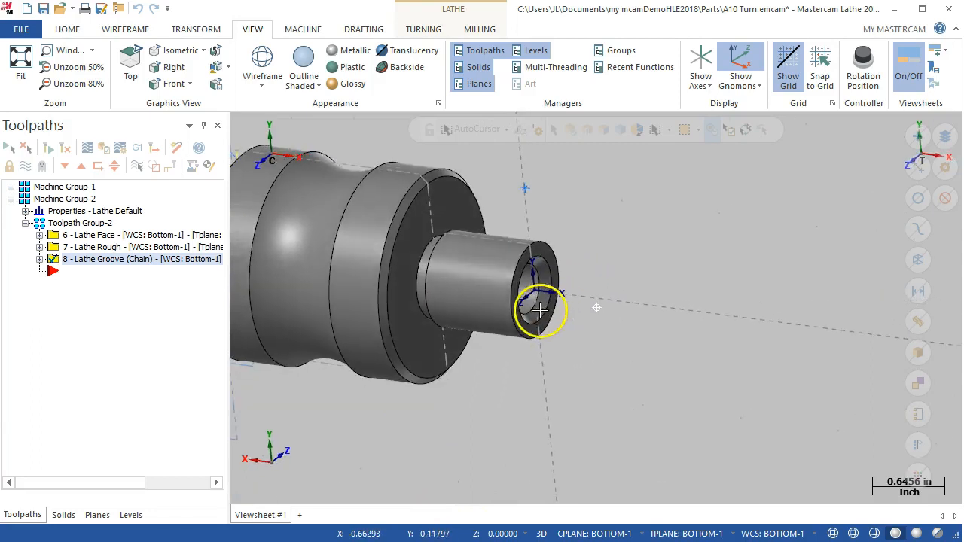
{"action": "scroll", "coordinate": [530, 294], "scroll_direction": "up", "scroll_amount": 2}
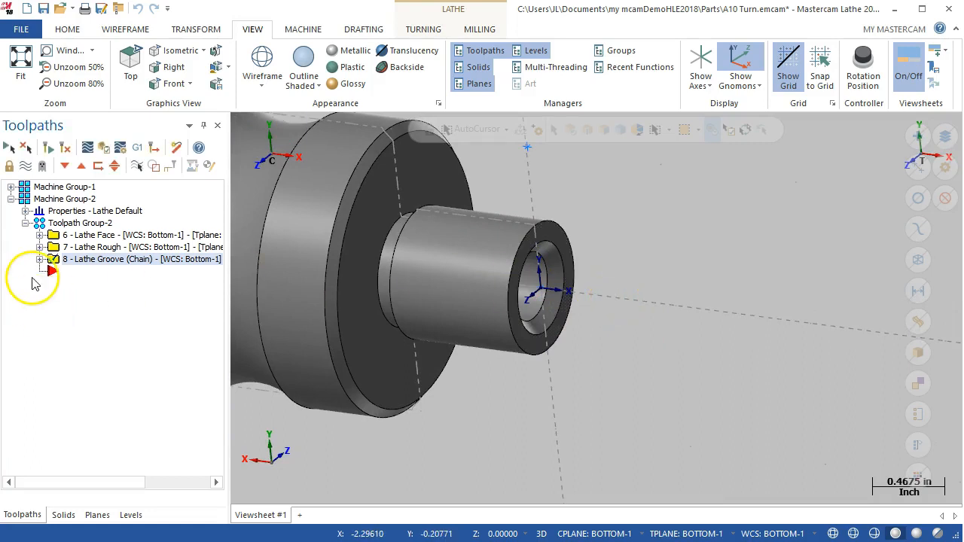
Add a lathe drill operation after the groove with the 0.5 in diameter spot tool and a maximum spindle speed of 1200.
{"action": "right_click", "coordinate": [58, 280]}
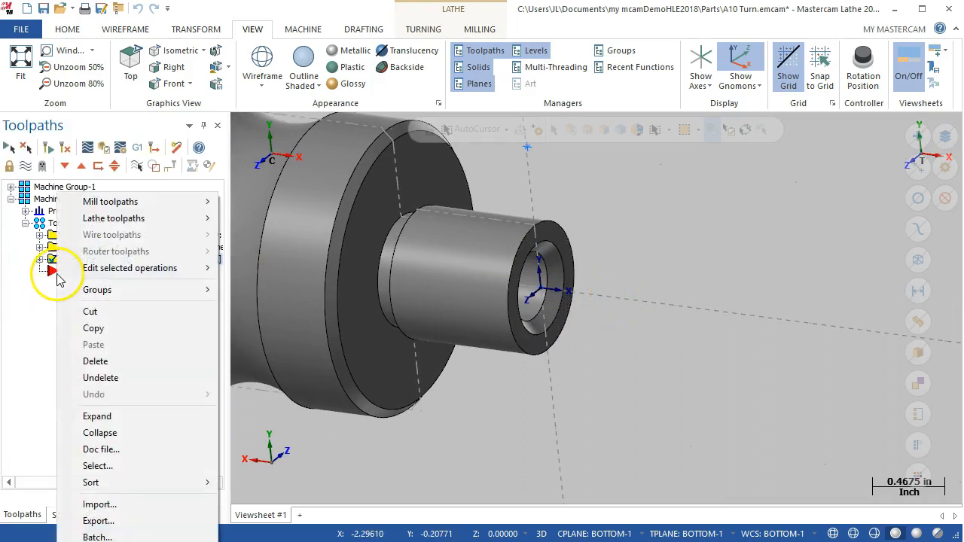
{"action": "mouse_move", "coordinate": [113, 218]}
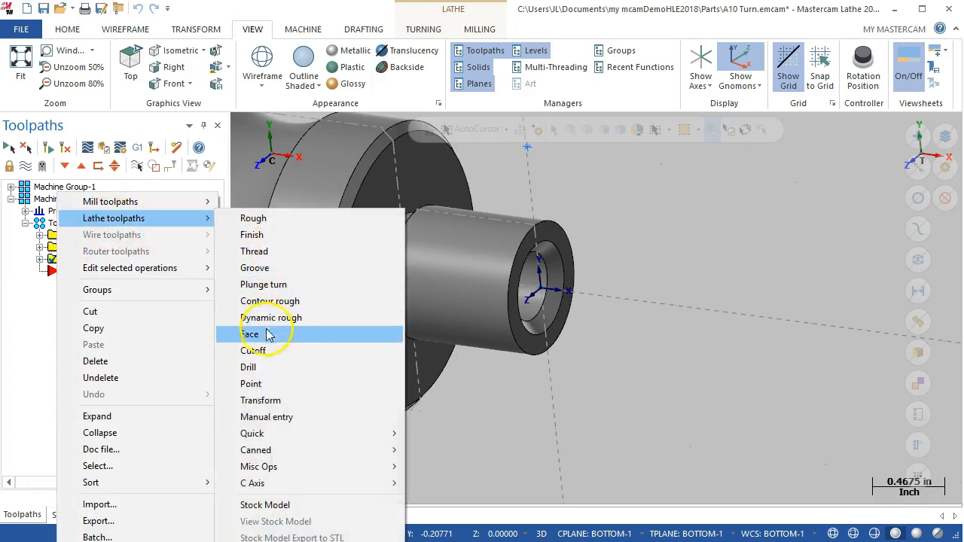
{"action": "left_click", "coordinate": [253, 367]}
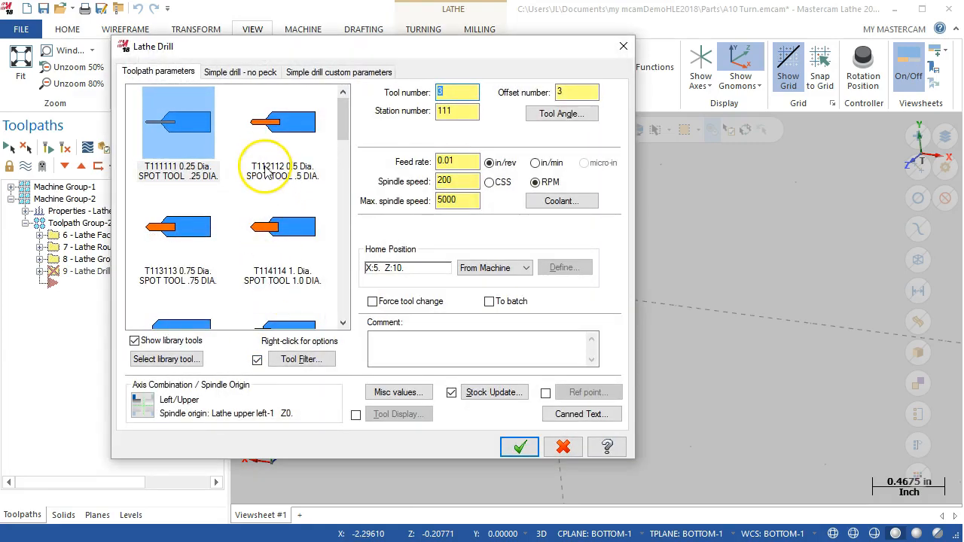
{"action": "left_click_drag", "start_coordinate": [346, 132], "coordinate": [346, 140]}
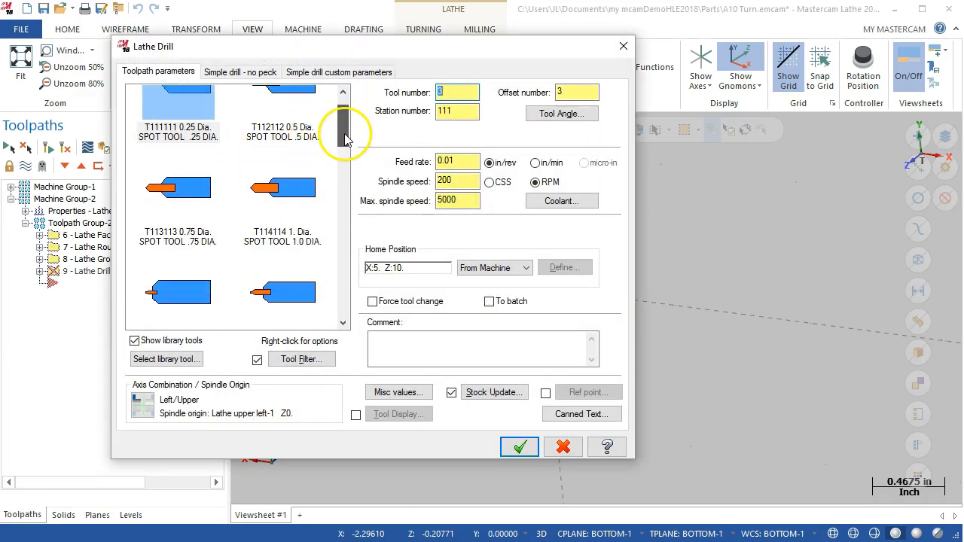
{"action": "left_click", "coordinate": [283, 142]}
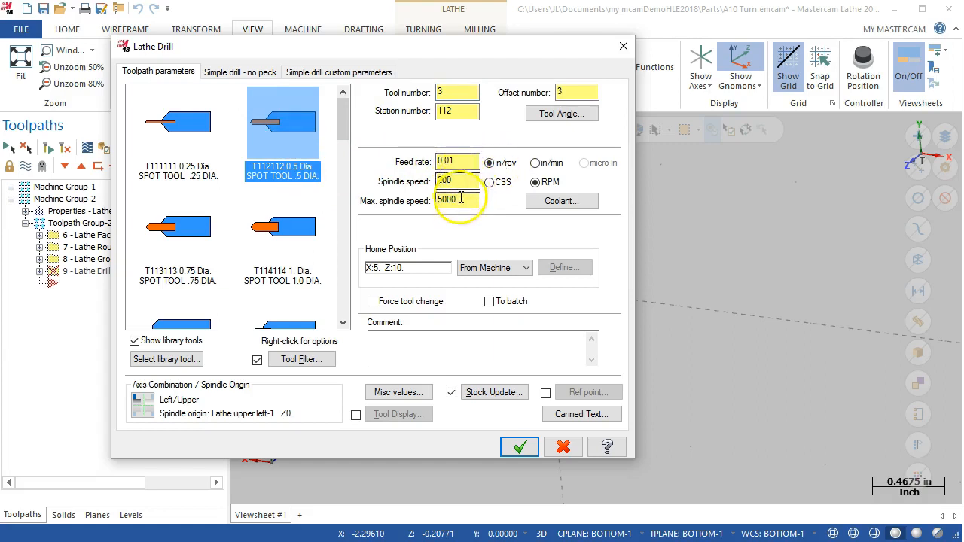
{"action": "double_click", "coordinate": [460, 198]}
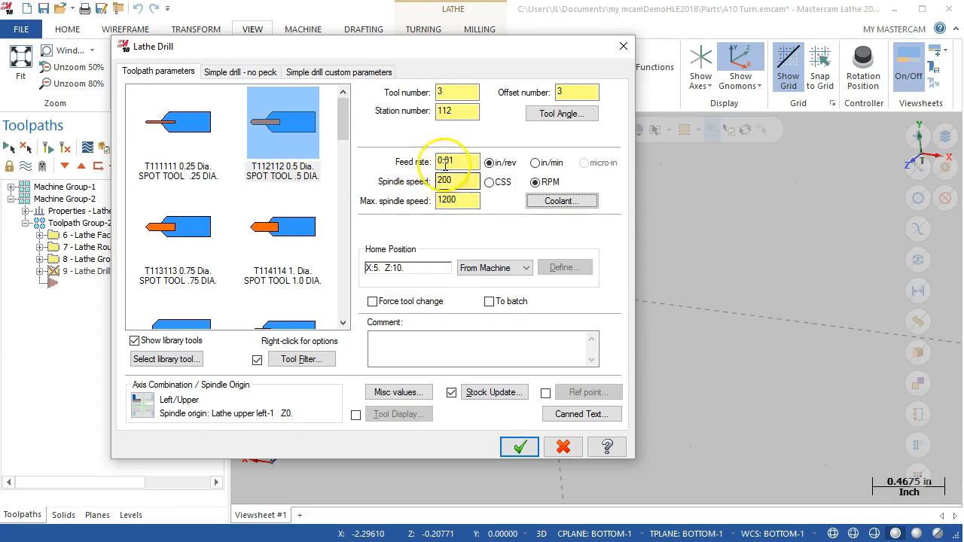
Set the spot drill's incremental depth to -0.4, check the custom drill parameters and accept the operation.
{"action": "left_click", "coordinate": [243, 72]}
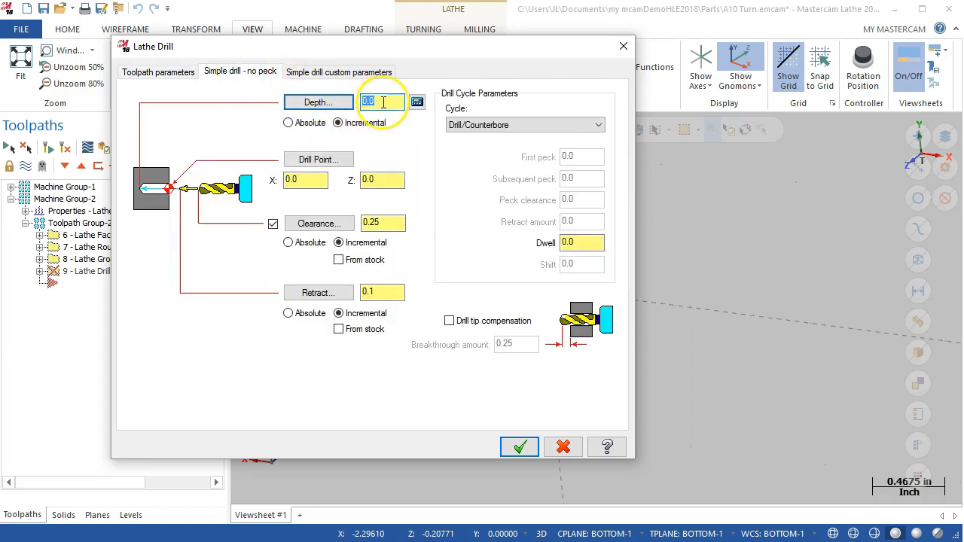
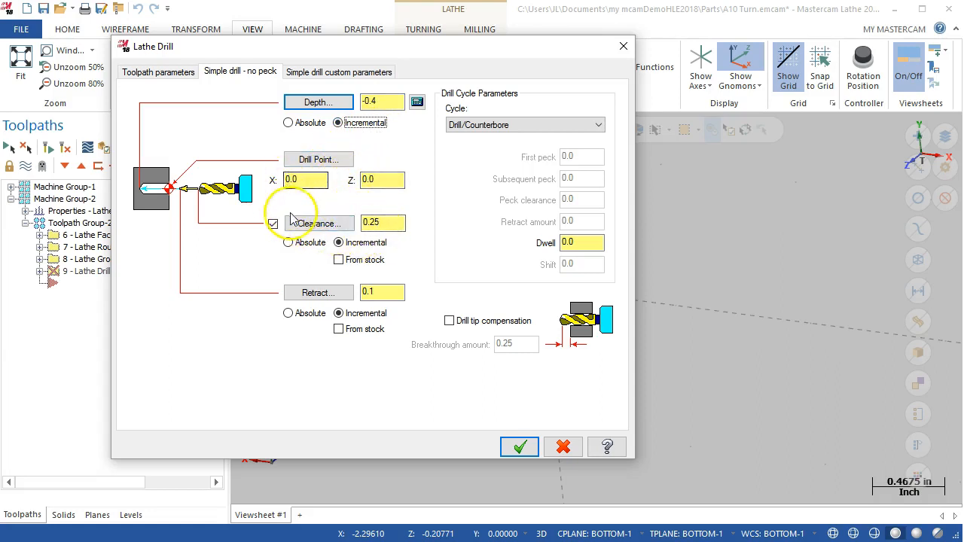
{"action": "left_click", "coordinate": [344, 73]}
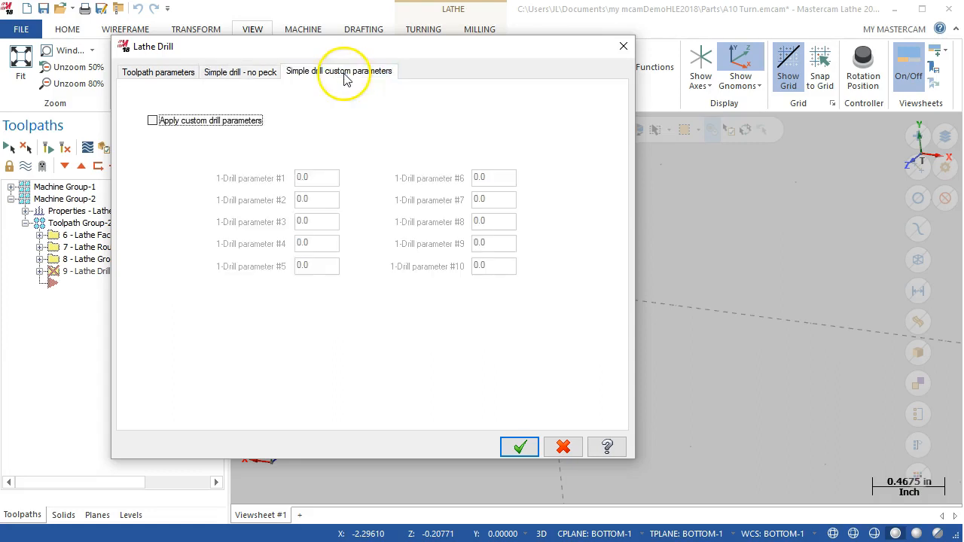
{"action": "left_click", "coordinate": [521, 447]}
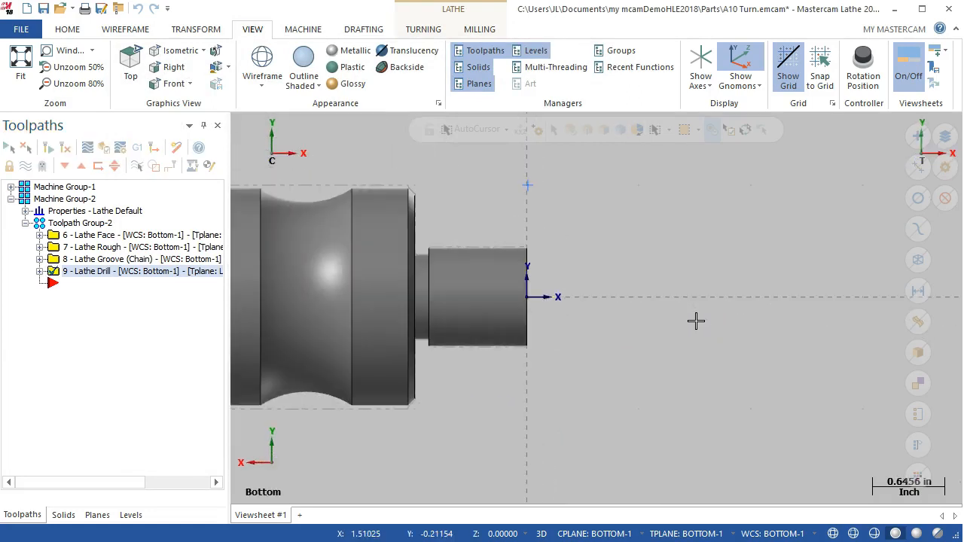
Switch the model to wireframe display, change the spot drill's incremental depth to -0.25 and regenerate the toolpath.
{"action": "left_click", "coordinate": [260, 60]}
{"action": "scroll", "coordinate": [499, 322], "scroll_direction": "up", "scroll_amount": 2}
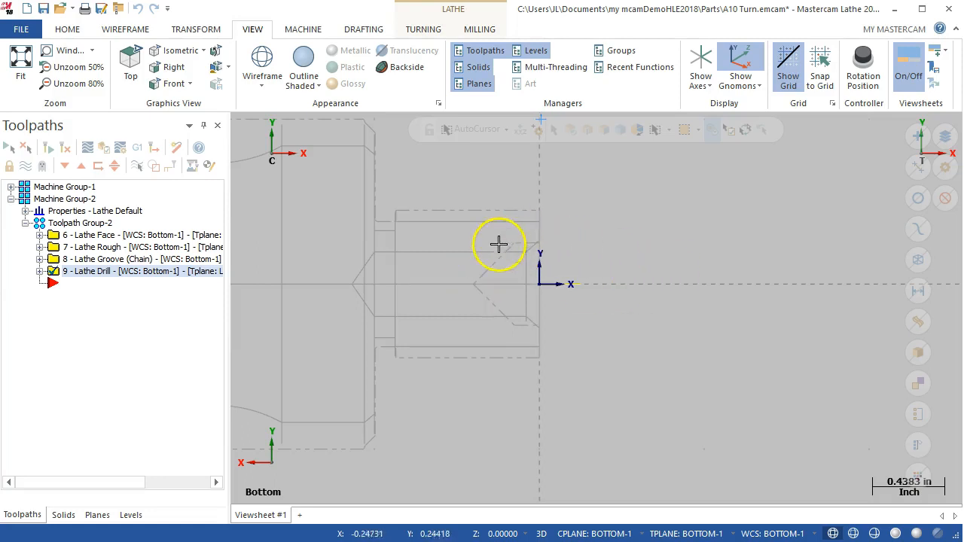
{"action": "left_click", "coordinate": [40, 272]}
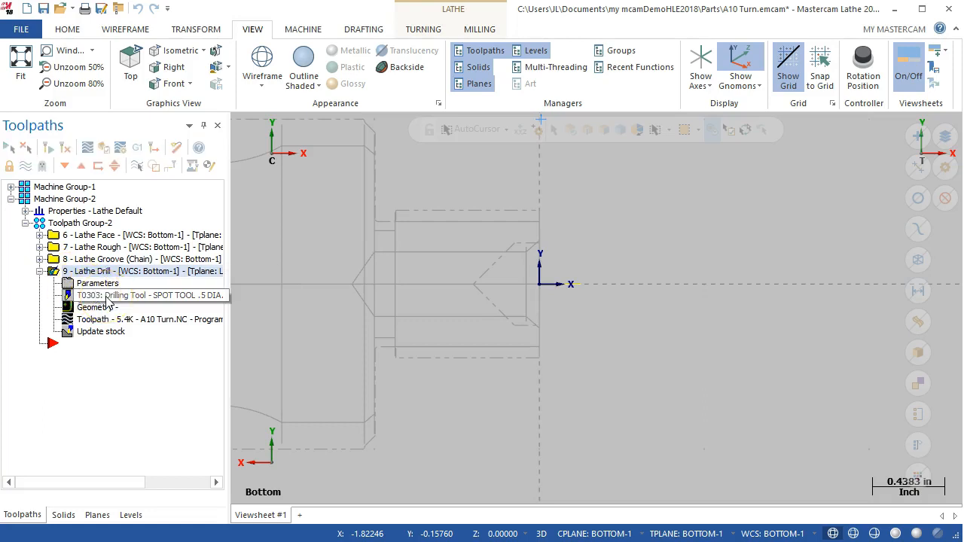
{"action": "left_click", "coordinate": [98, 291]}
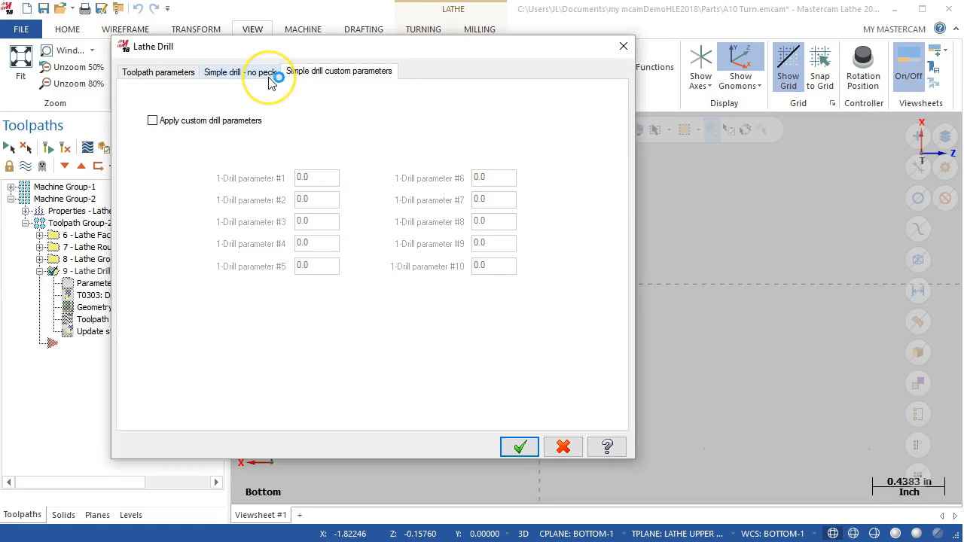
{"action": "left_click", "coordinate": [267, 75]}
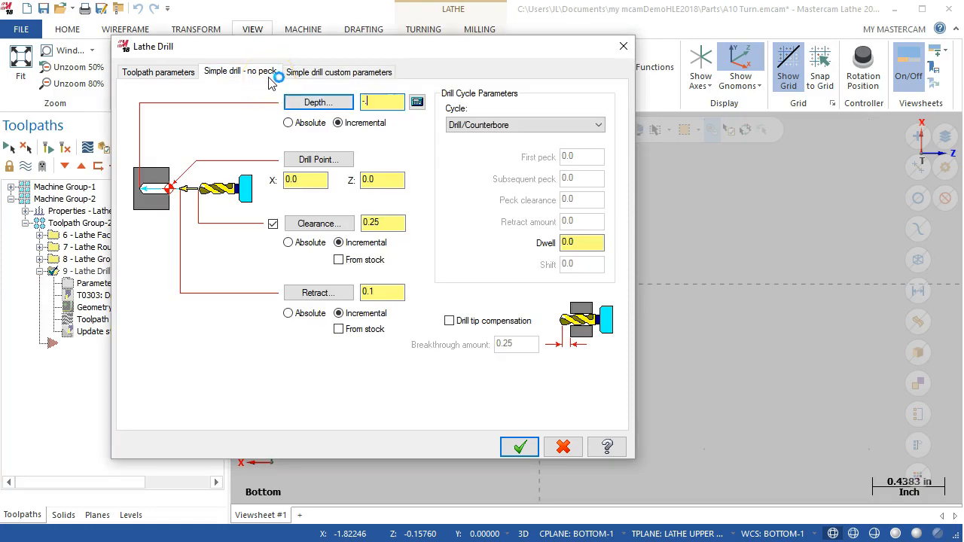
{"action": "key", "text": "BackSpace"}
{"action": "key", "text": "BackSpace"}
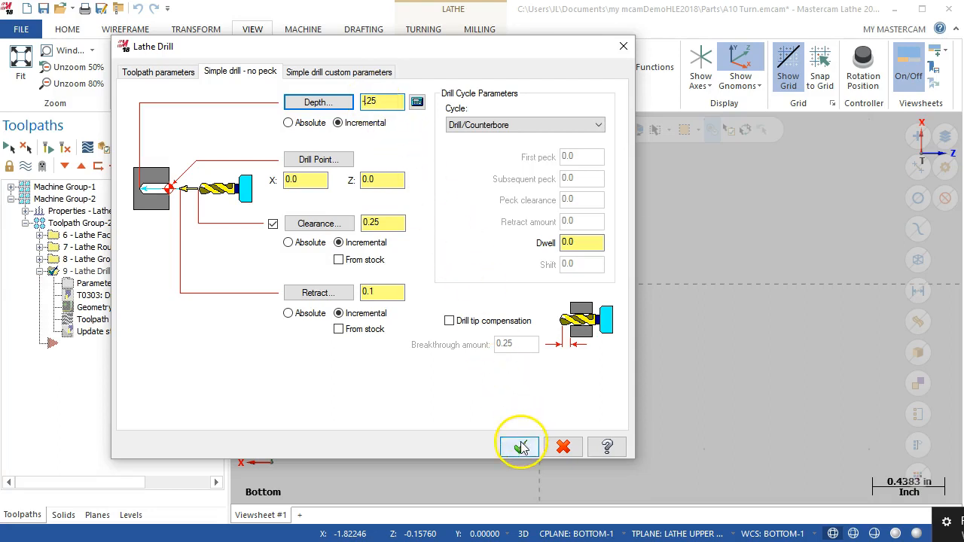
{"action": "left_click", "coordinate": [522, 448]}
{"action": "left_click", "coordinate": [68, 147]}
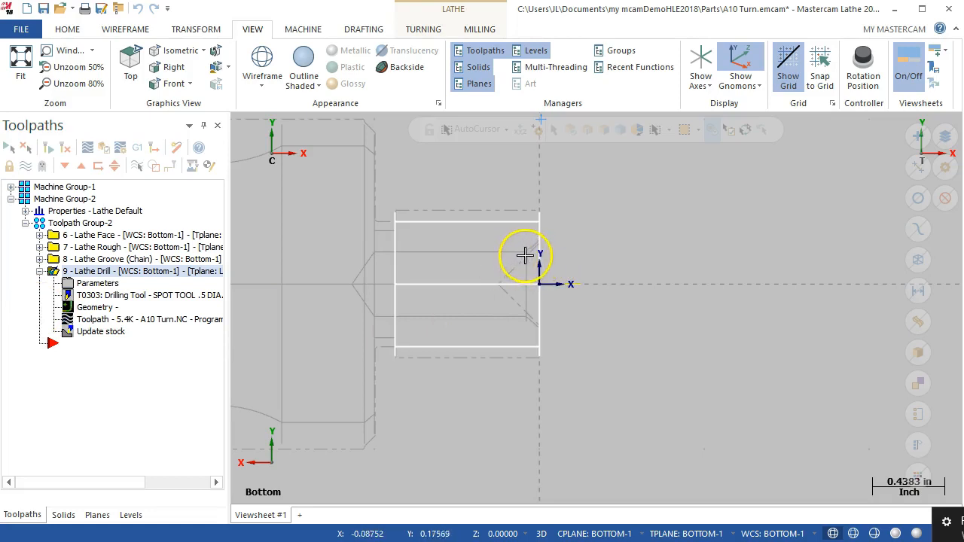
{"action": "left_click", "coordinate": [40, 272]}
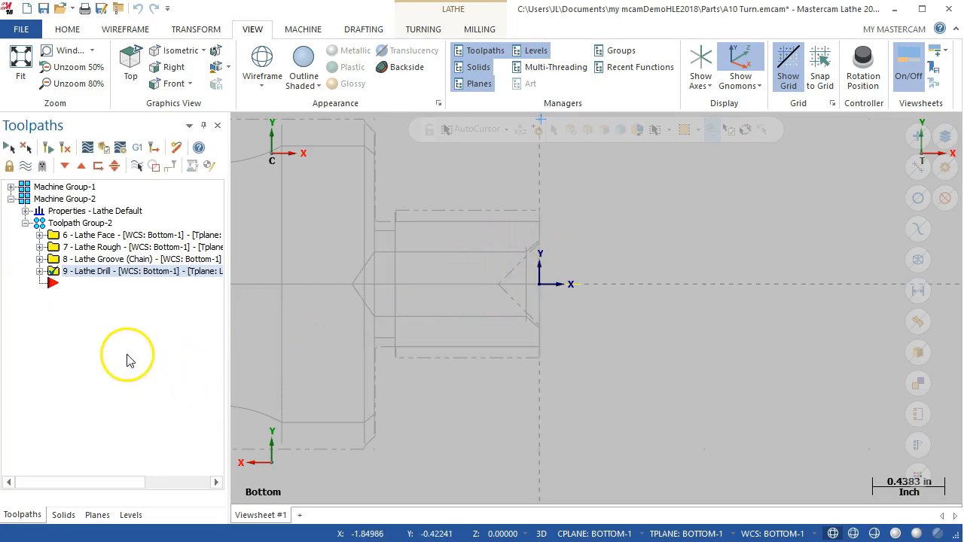
Add a second lathe drill operation after the spot drill and choose the 0.375 in diameter drill as its tool.
{"action": "right_click", "coordinate": [56, 292]}
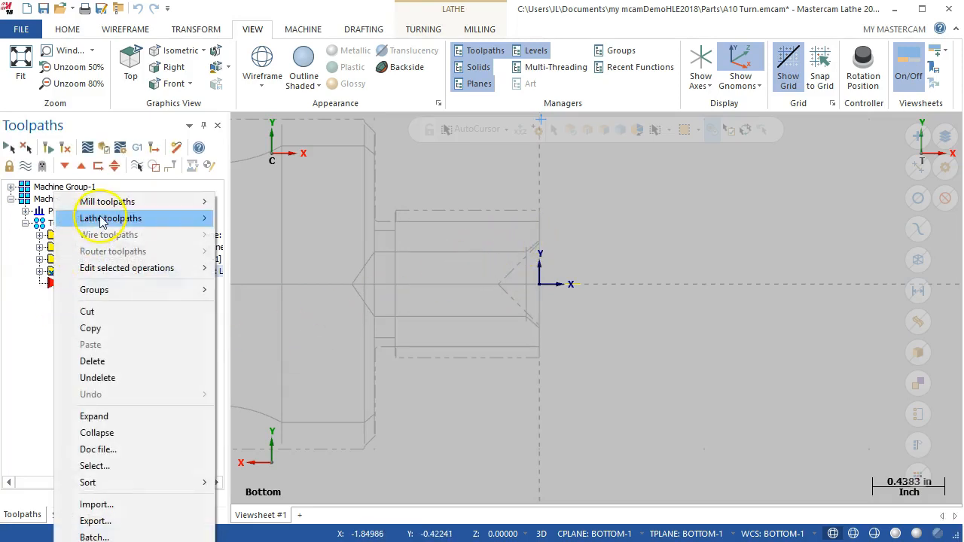
{"action": "mouse_move", "coordinate": [105, 219]}
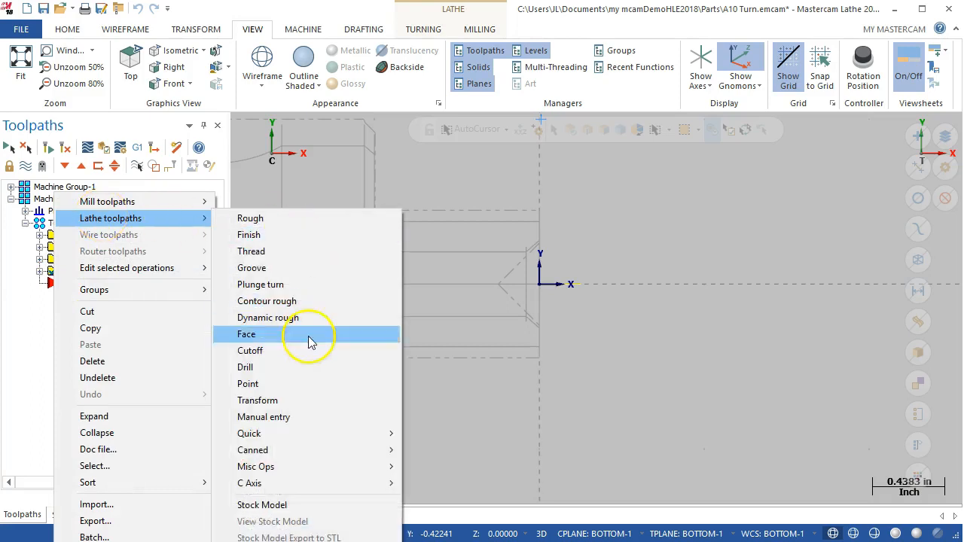
{"action": "left_click", "coordinate": [282, 367]}
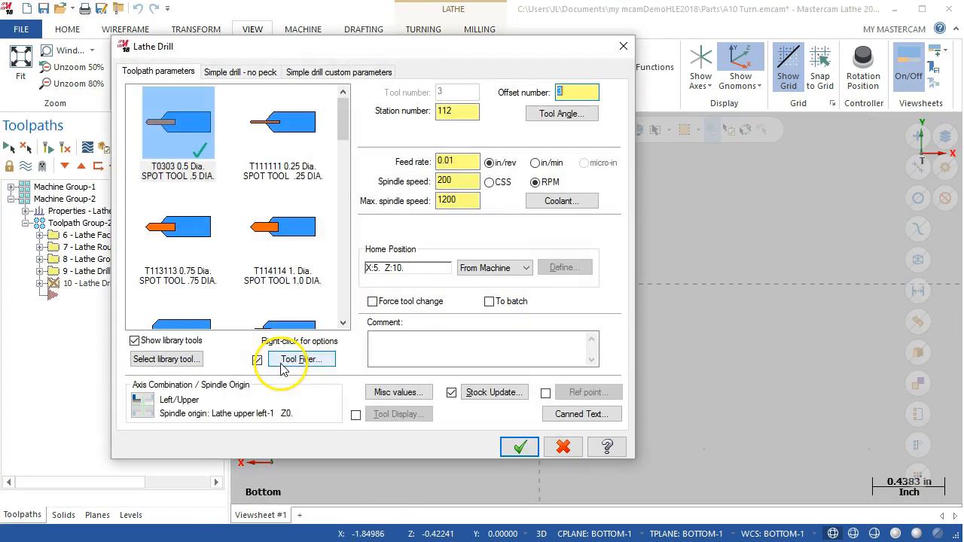
{"action": "left_click_drag", "start_coordinate": [343, 122], "coordinate": [342, 157]}
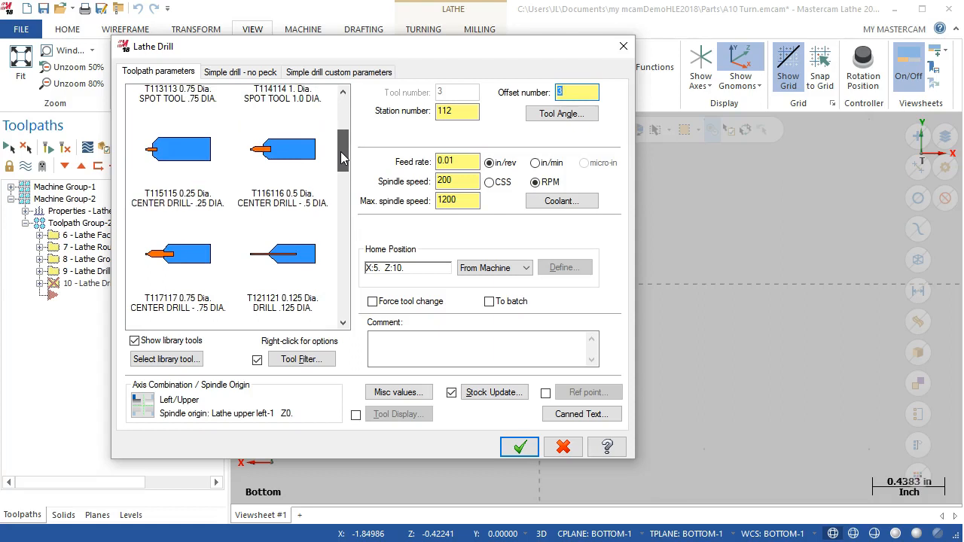
{"action": "left_click", "coordinate": [173, 163]}
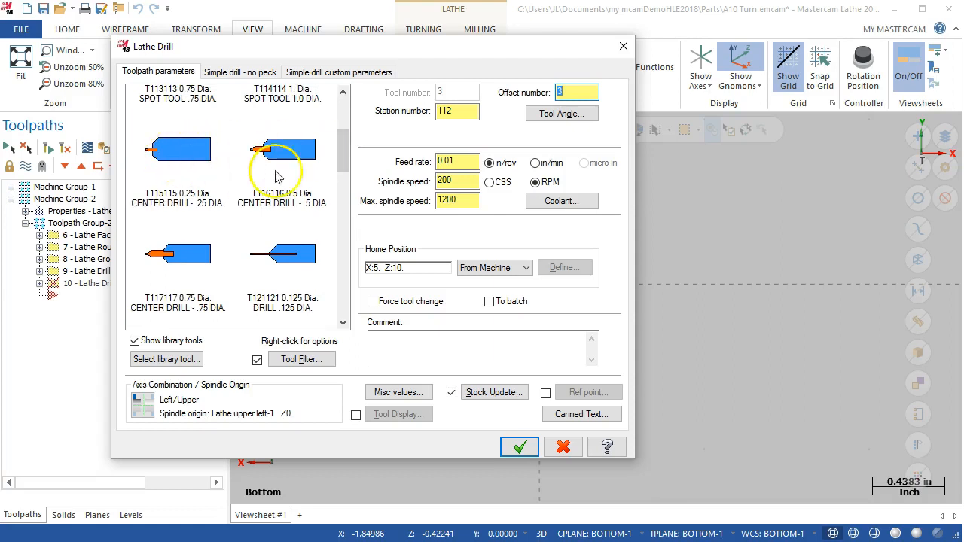
{"action": "left_click_drag", "start_coordinate": [340, 160], "coordinate": [340, 208]}
{"action": "left_click", "coordinate": [181, 202]}
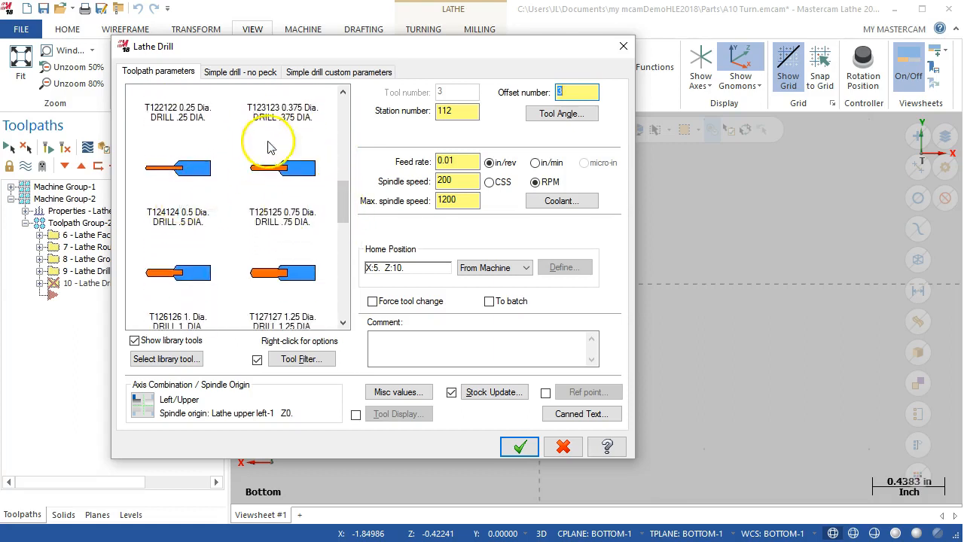
{"action": "left_click", "coordinate": [289, 111]}
{"action": "left_click", "coordinate": [292, 226]}
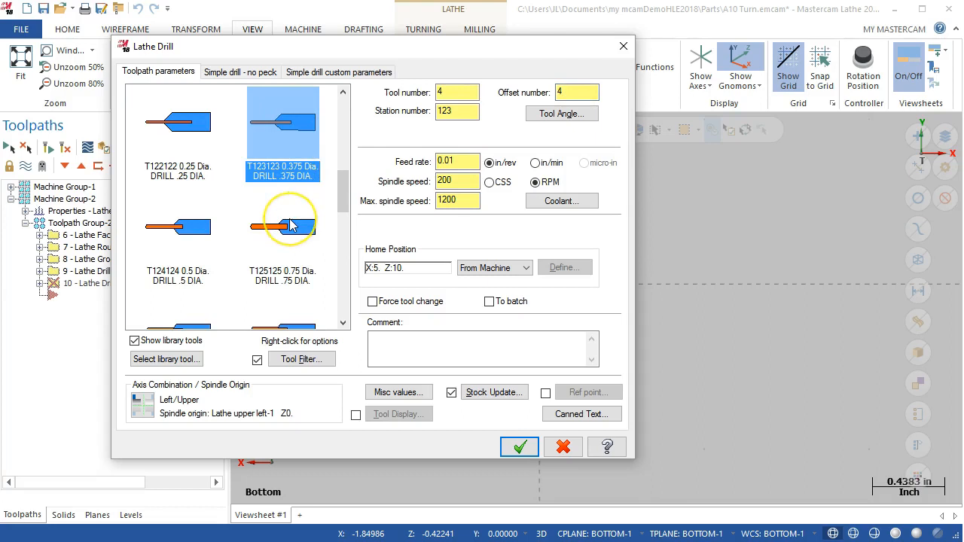
{"action": "mouse_move", "coordinate": [292, 226]}
{"action": "left_click", "coordinate": [309, 145]}
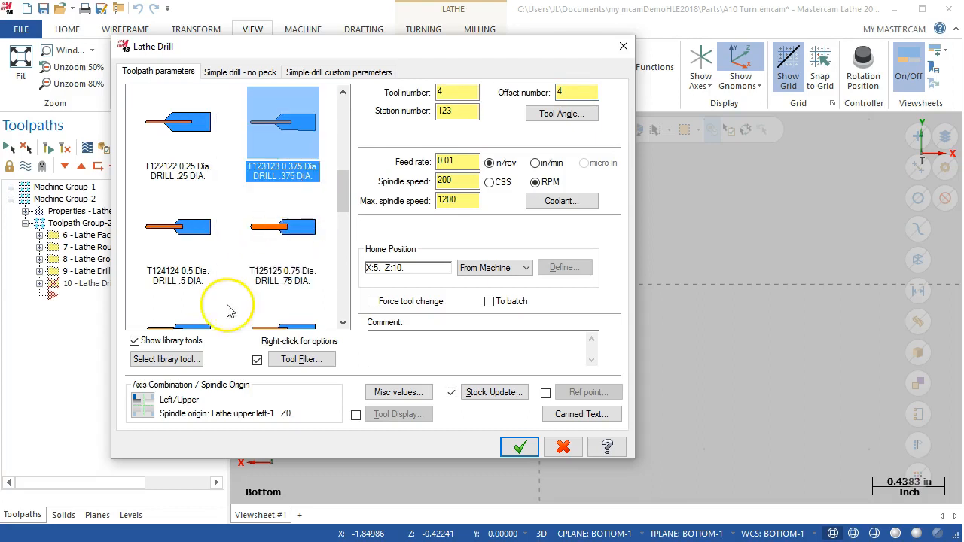
{"action": "left_click", "coordinate": [169, 359]}
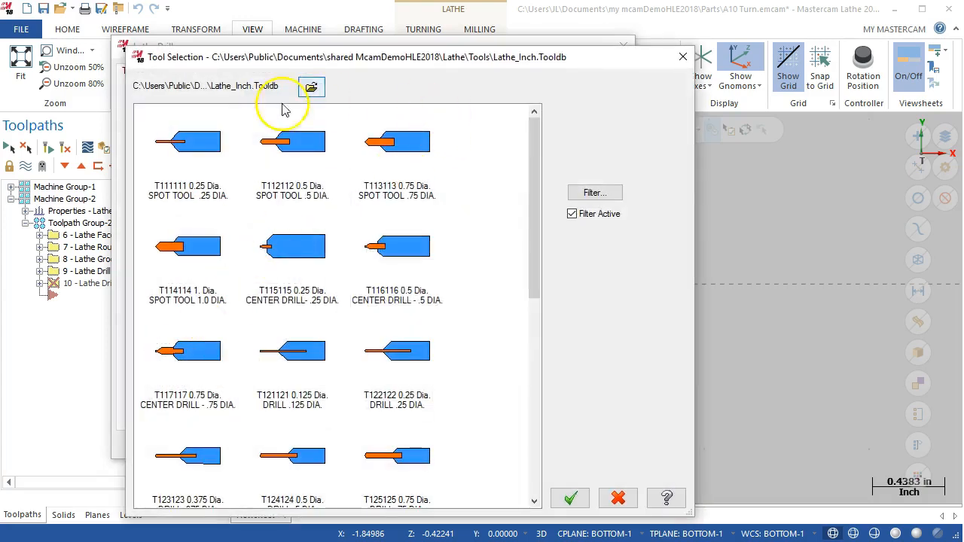
{"action": "left_click_drag", "start_coordinate": [533, 202], "coordinate": [527, 415]}
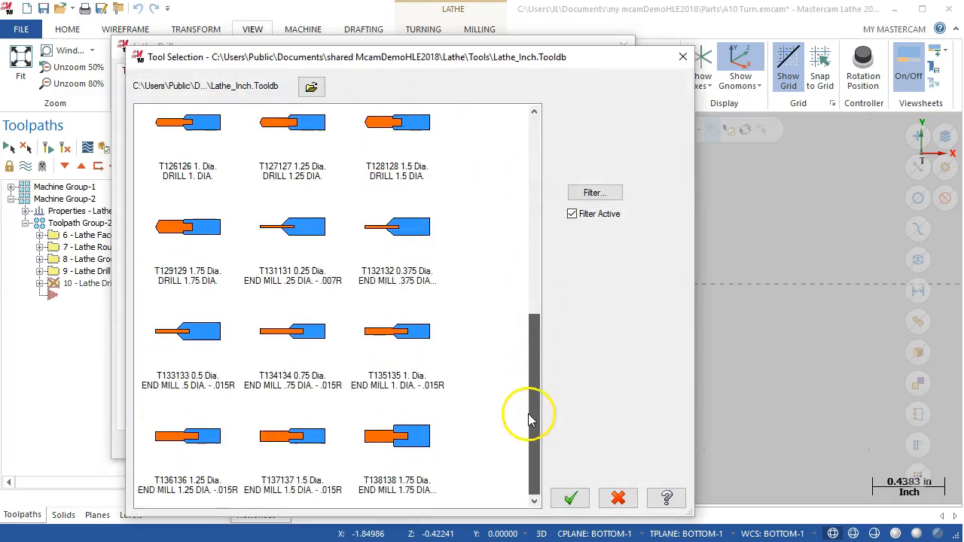
{"action": "left_click", "coordinate": [610, 501]}
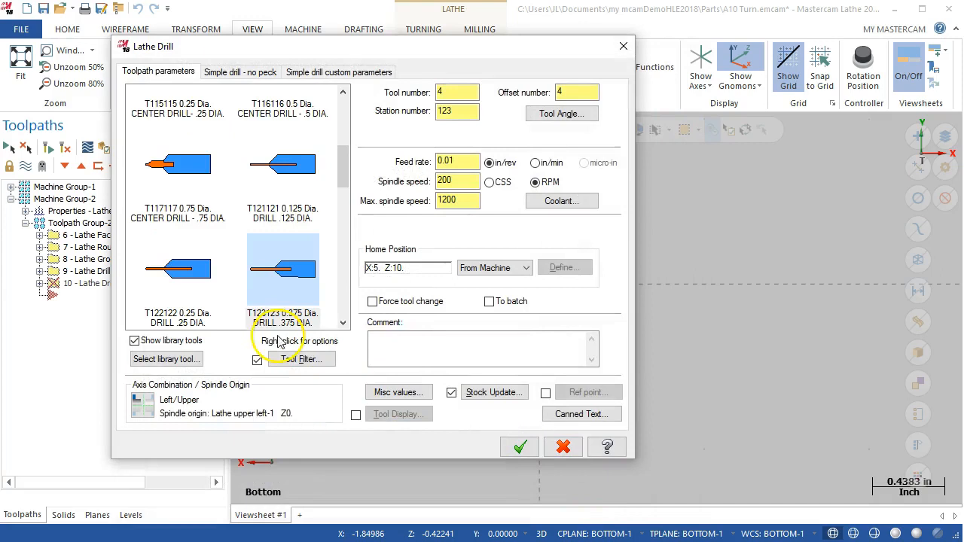
Edit the 0.375 in drill's definition, setting its cutting and shank diameters to 0.45, and accept it.
{"action": "double_click", "coordinate": [284, 283]}
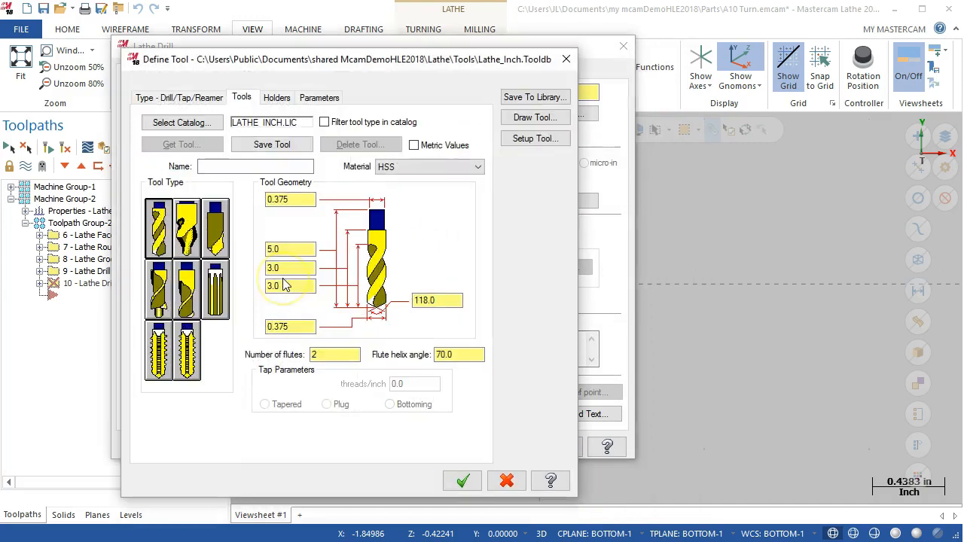
{"action": "left_click", "coordinate": [301, 202]}
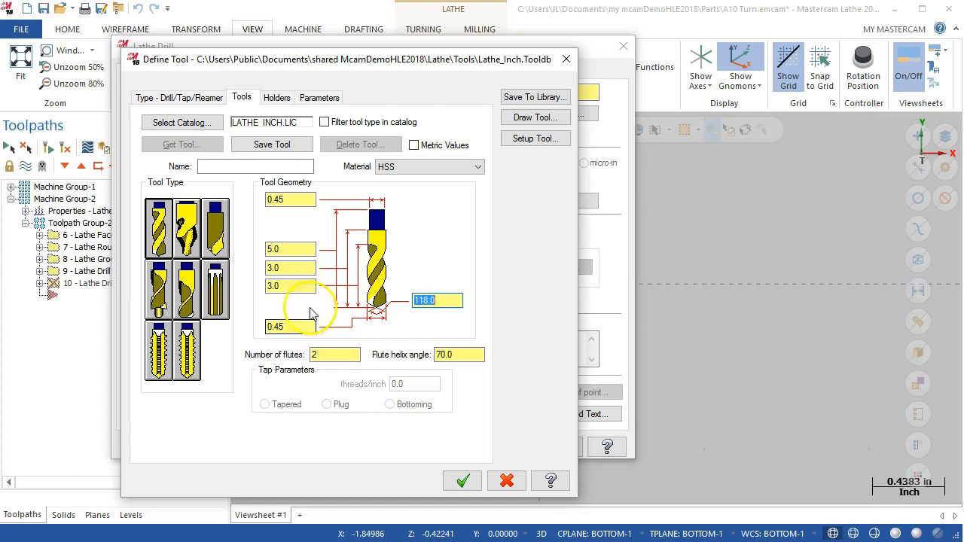
{"action": "left_click", "coordinate": [463, 480]}
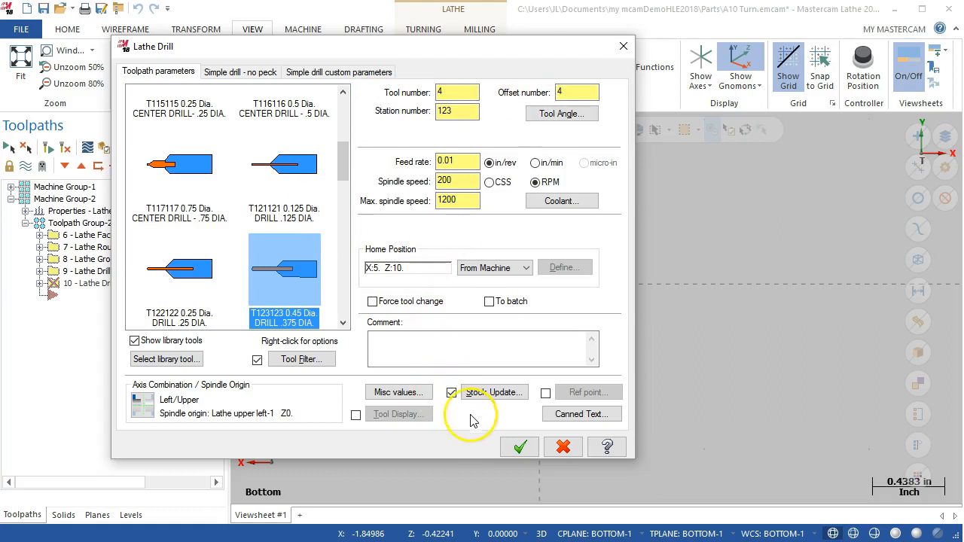
Set a Peck Drill cycle with incremental depth -1.25, first peck 0.05, subsequent peck 0.02 and peck clearance 0.005, and check the custom drill parameters.
{"action": "left_click", "coordinate": [251, 73]}
{"action": "left_click", "coordinate": [547, 125]}
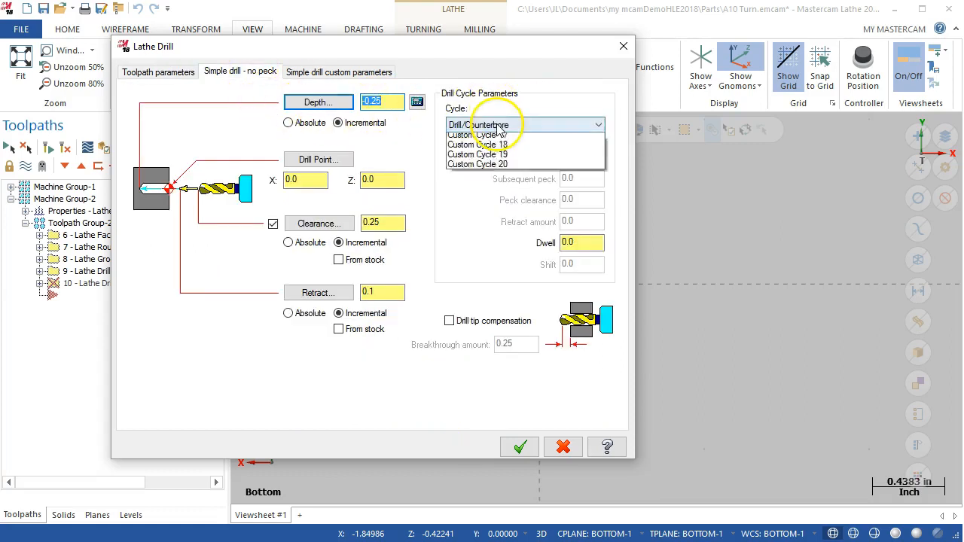
{"action": "left_click", "coordinate": [493, 150]}
{"action": "left_click", "coordinate": [391, 106]}
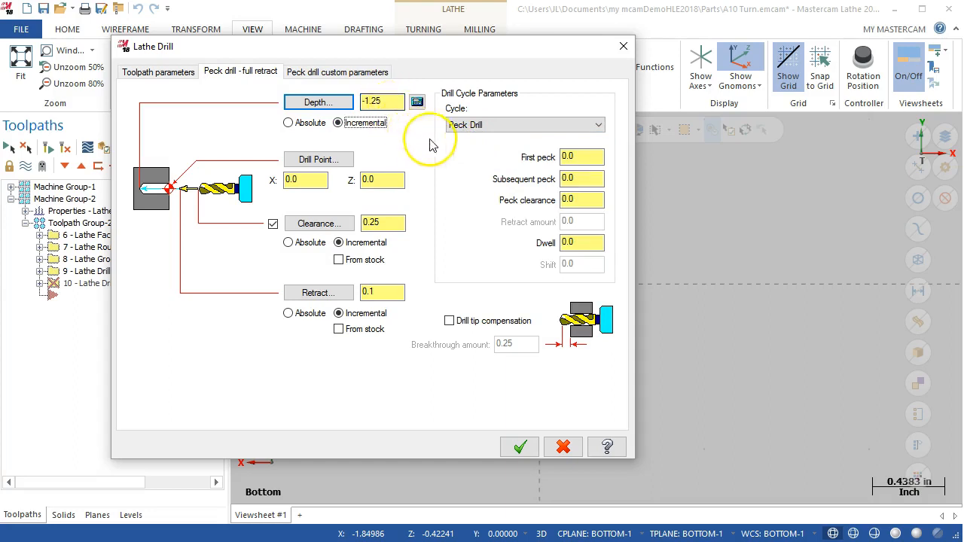
{"action": "left_click", "coordinate": [575, 156]}
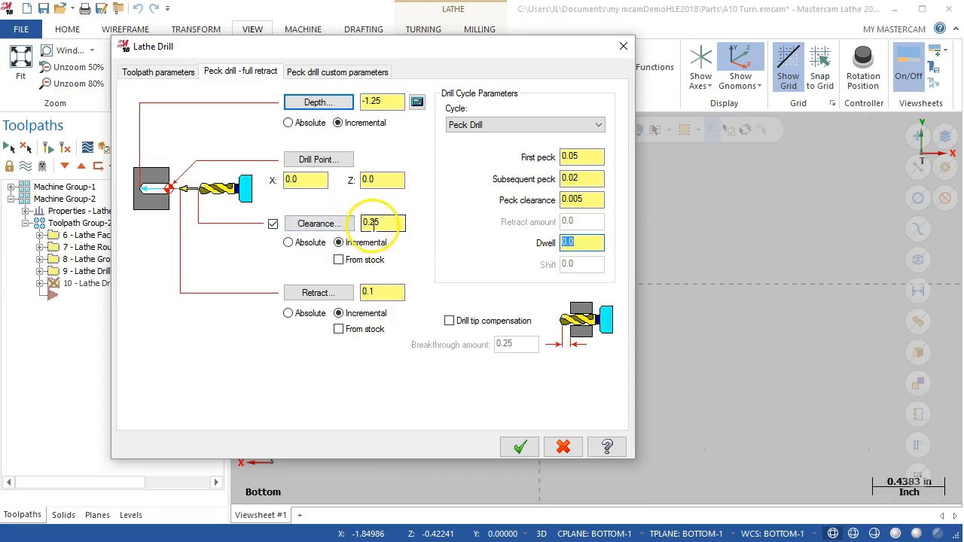
{"action": "left_click", "coordinate": [320, 72]}
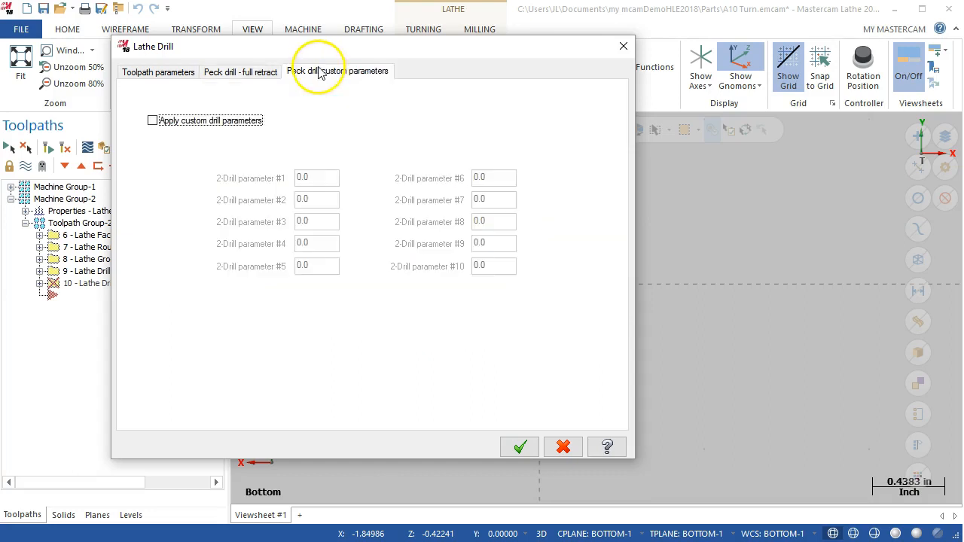
Accept the peck drilling operation, then change its incremental depth to -1.125 and regenerate the toolpath.
{"action": "left_click", "coordinate": [514, 448]}
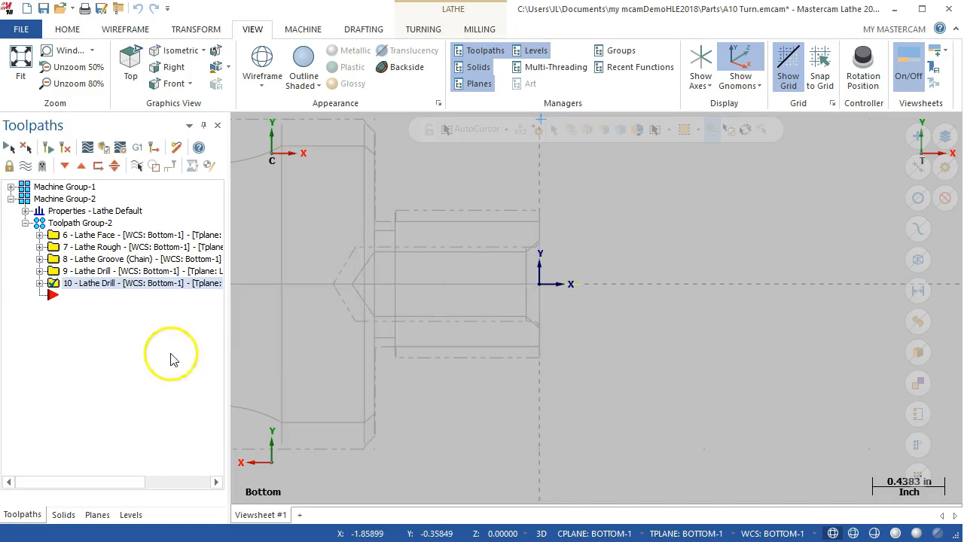
{"action": "left_click", "coordinate": [40, 284]}
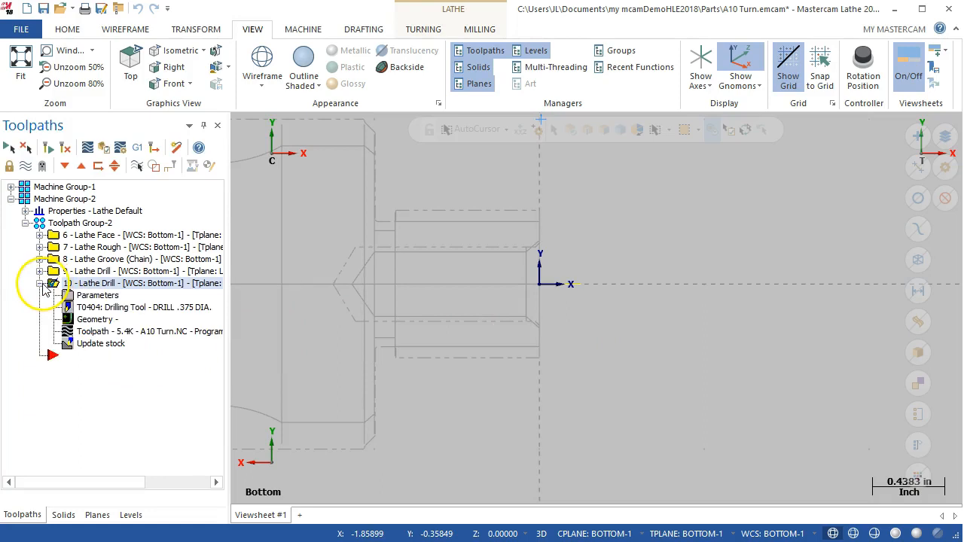
{"action": "left_click", "coordinate": [97, 295]}
{"action": "left_click", "coordinate": [240, 71]}
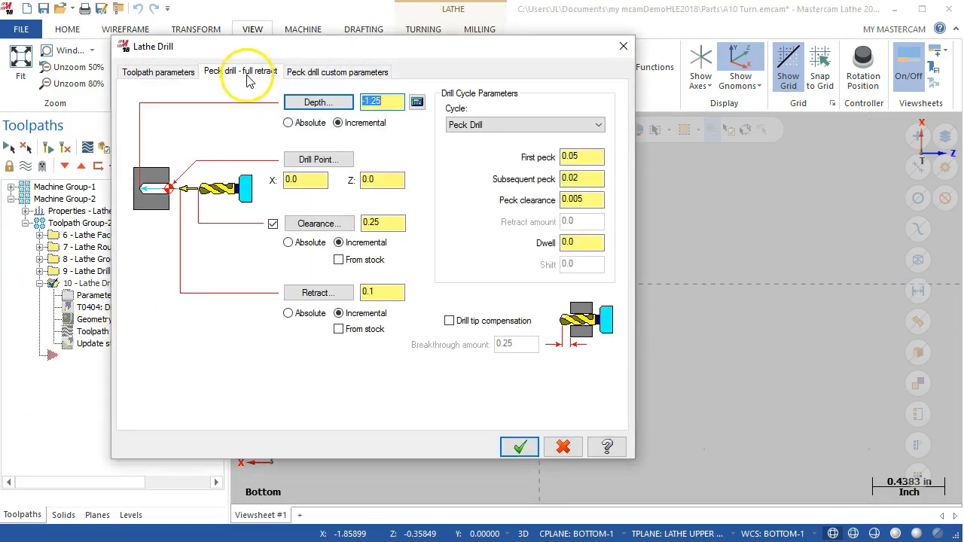
{"action": "left_click", "coordinate": [377, 101]}
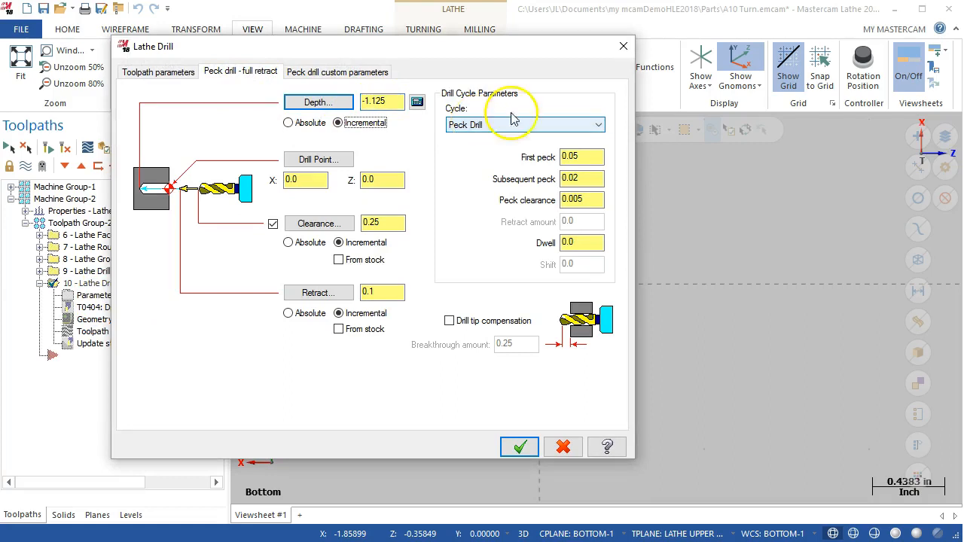
{"action": "left_click", "coordinate": [519, 448]}
{"action": "left_click", "coordinate": [65, 147]}
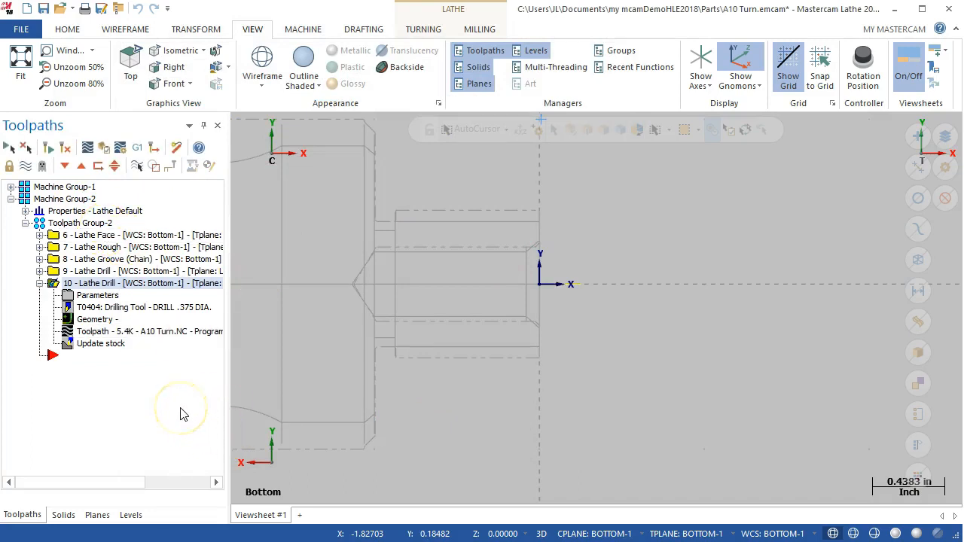
{"action": "left_click", "coordinate": [39, 284]}
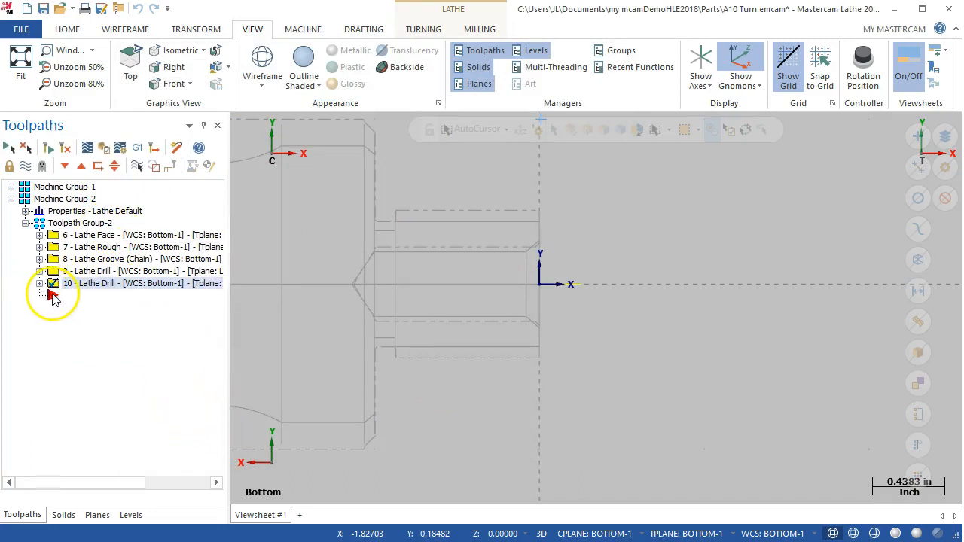
{"action": "right_click", "coordinate": [53, 298]}
{"action": "mouse_move", "coordinate": [118, 218]}
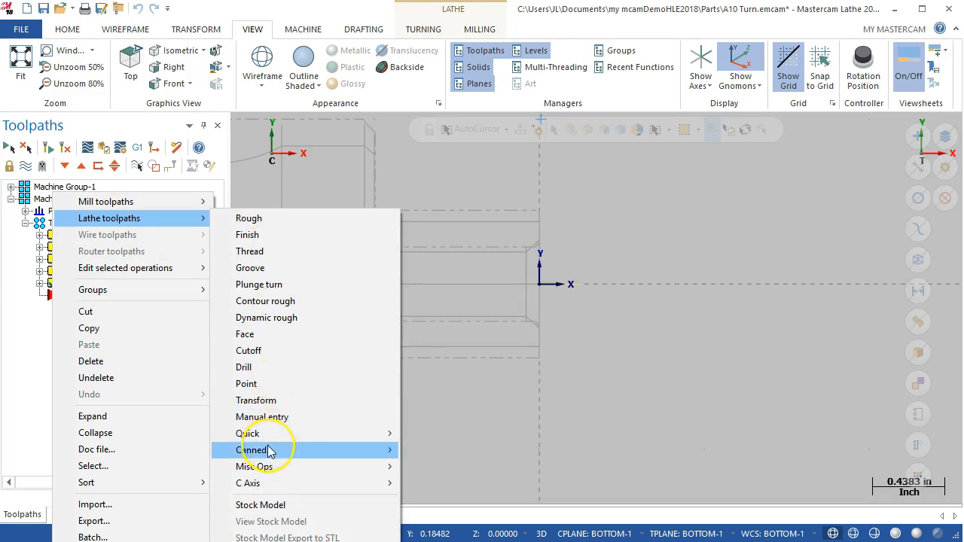
{"action": "mouse_move", "coordinate": [270, 450]}
{"action": "mouse_move", "coordinate": [270, 467]}
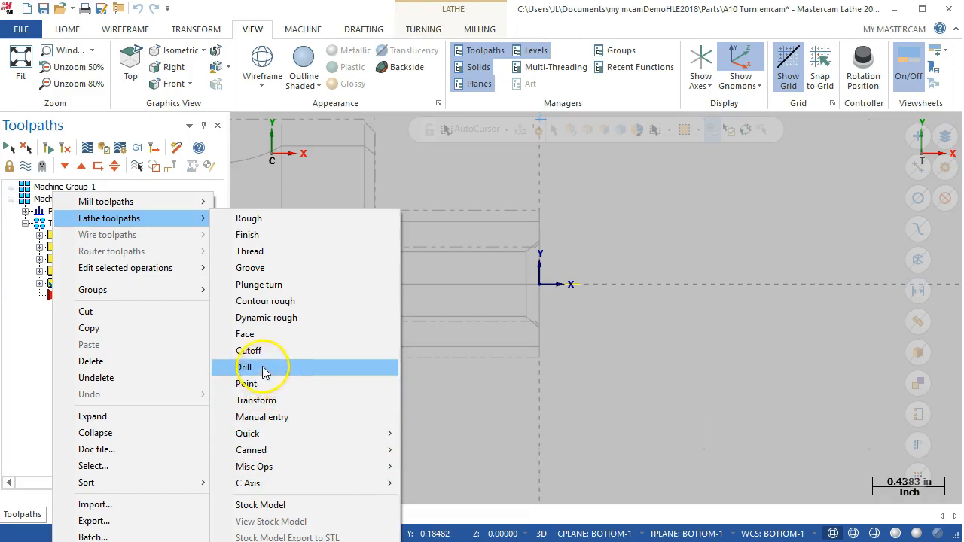
{"action": "left_click", "coordinate": [265, 259]}
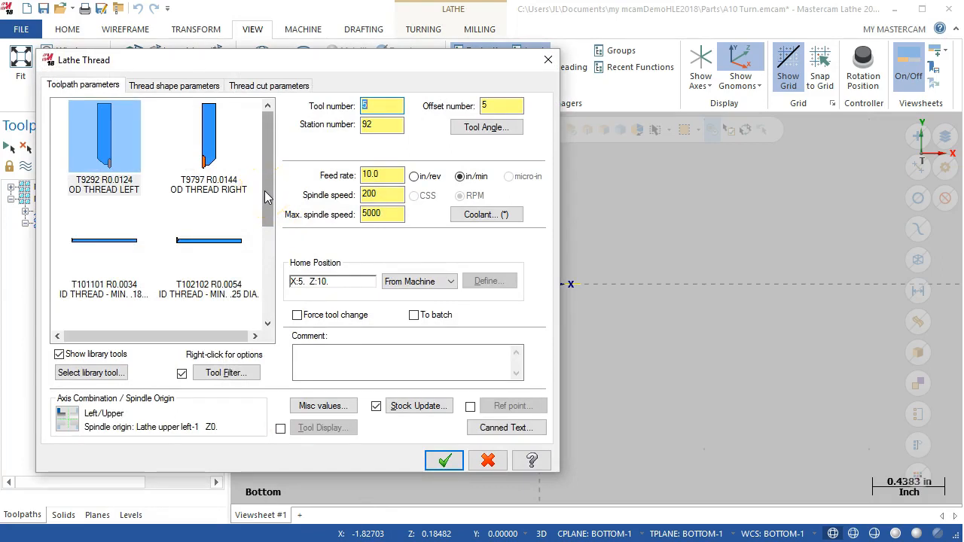
{"action": "left_click_drag", "start_coordinate": [267, 196], "coordinate": [267, 173]}
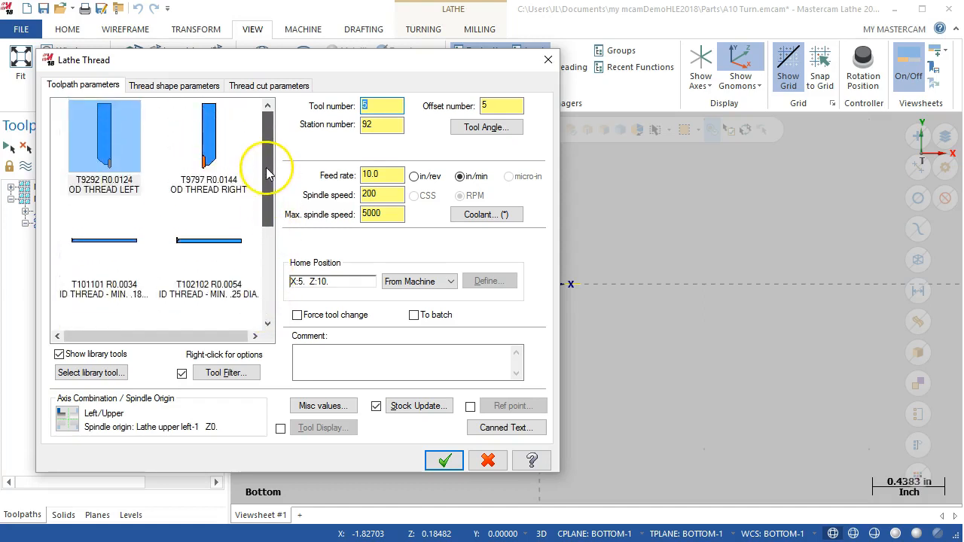
{"action": "left_click", "coordinate": [117, 372]}
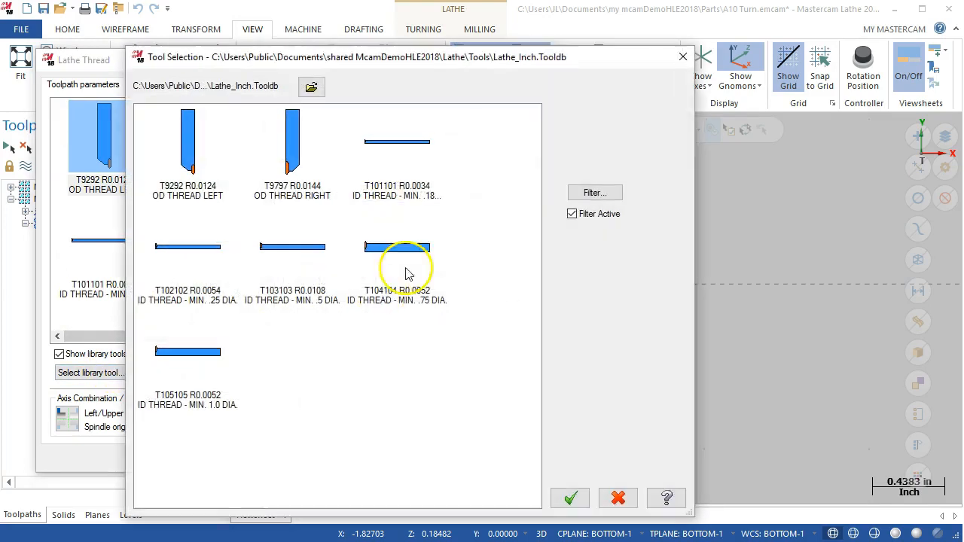
{"action": "left_click", "coordinate": [618, 498]}
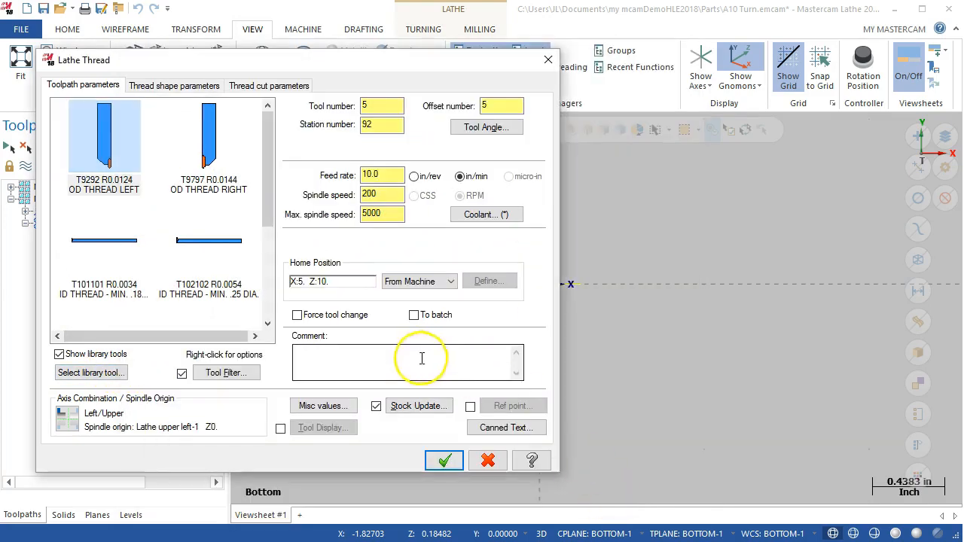
{"action": "left_click", "coordinate": [167, 89]}
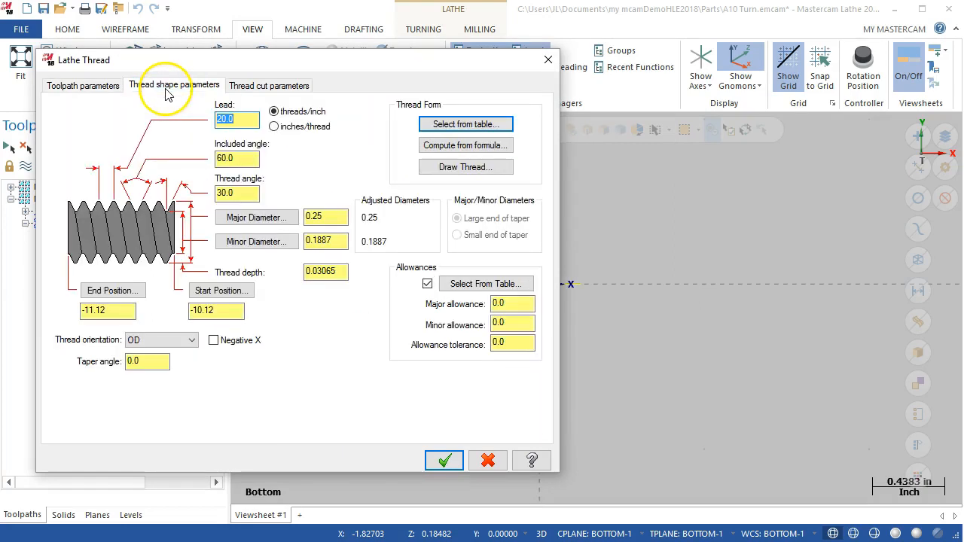
{"action": "left_click", "coordinate": [251, 87]}
{"action": "left_click", "coordinate": [488, 460]}
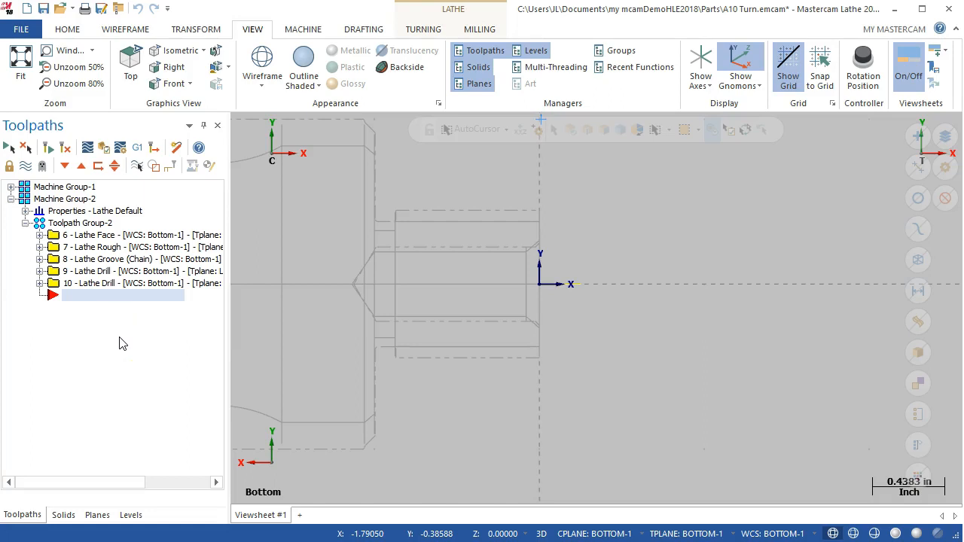
Add another lathe drill operation after the peck drilling and choose the 0.5 in diameter library drill T124124 as its tool.
{"action": "right_click", "coordinate": [51, 300]}
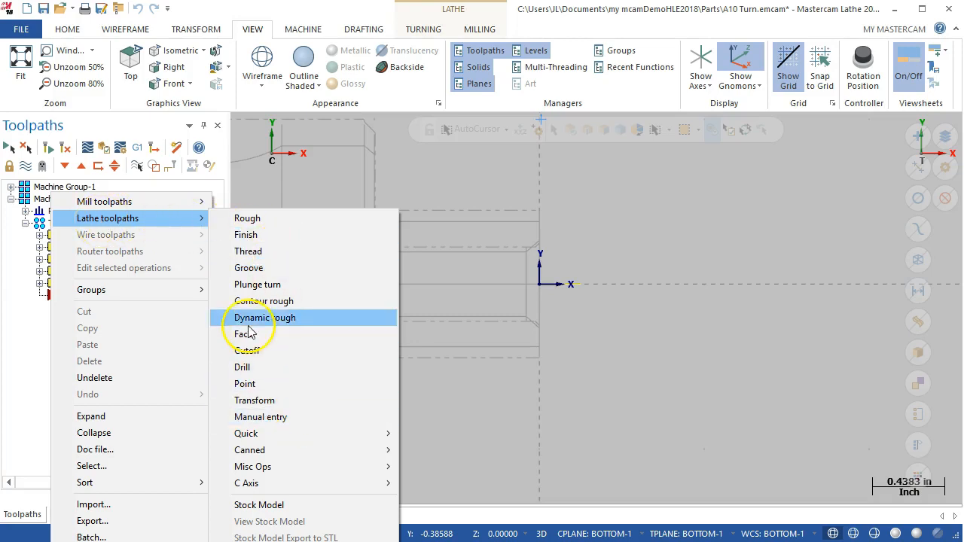
{"action": "left_click", "coordinate": [249, 367]}
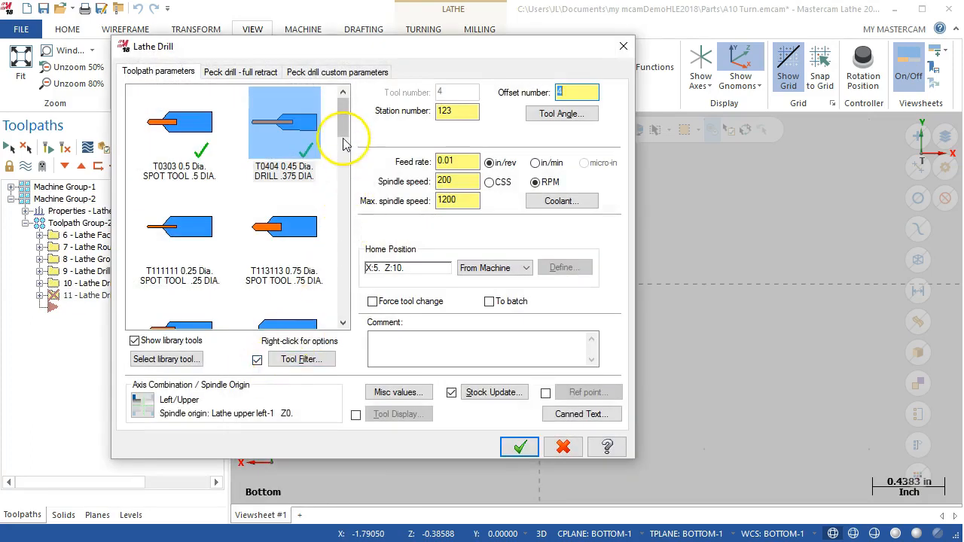
{"action": "left_click_drag", "start_coordinate": [343, 132], "coordinate": [344, 205]}
{"action": "left_click", "coordinate": [297, 143]}
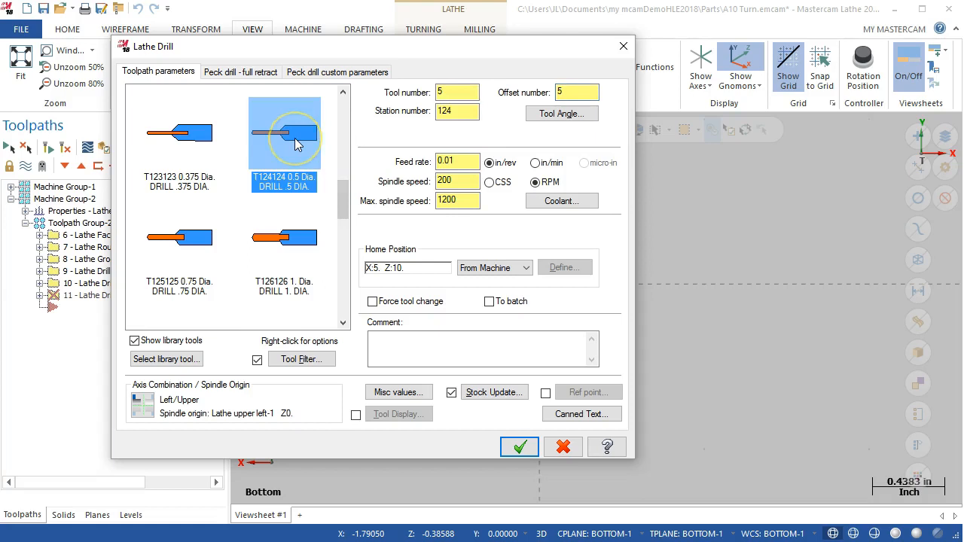
Redefine the 0.5 in drill as a tapered tap with a 0.5 shank diameter and 20 threads/inch.
{"action": "double_click", "coordinate": [297, 143]}
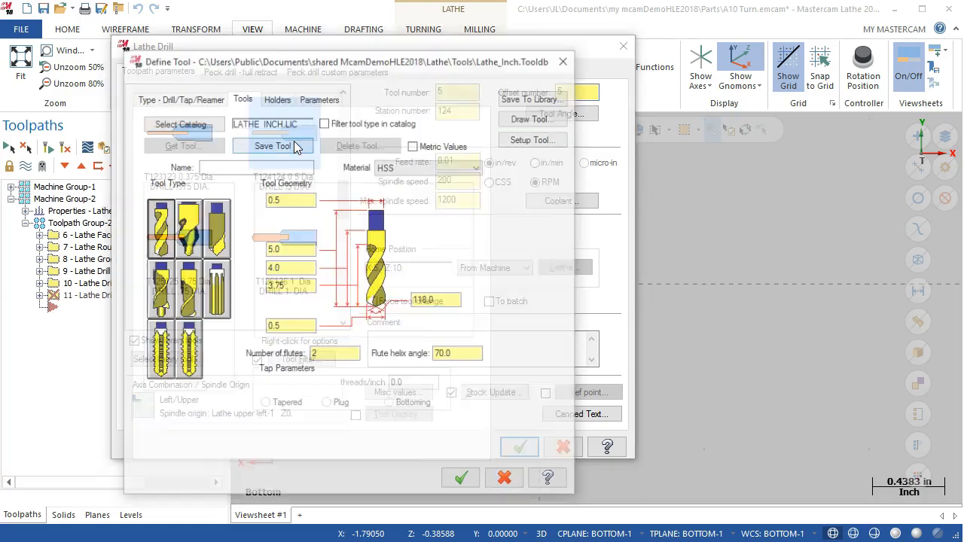
{"action": "left_click", "coordinate": [159, 354]}
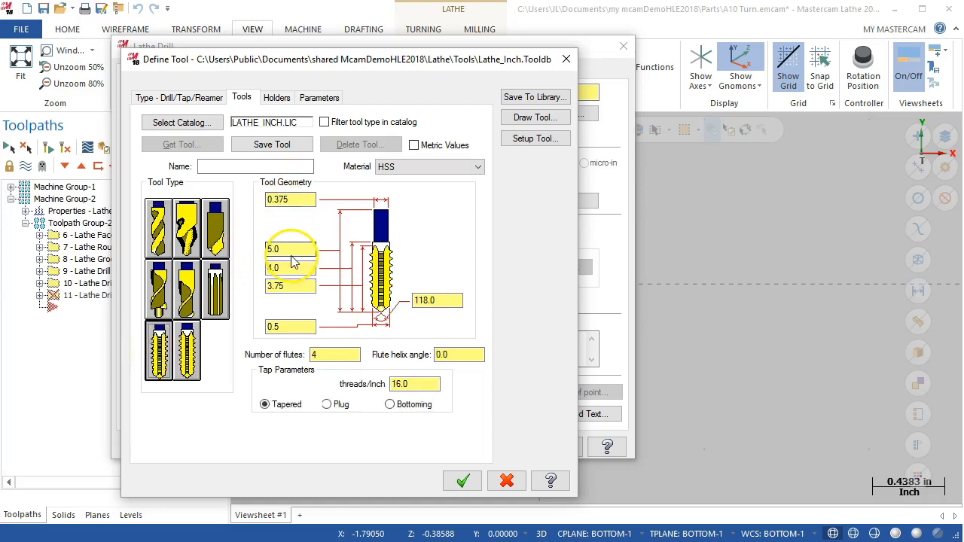
{"action": "left_click", "coordinate": [296, 199]}
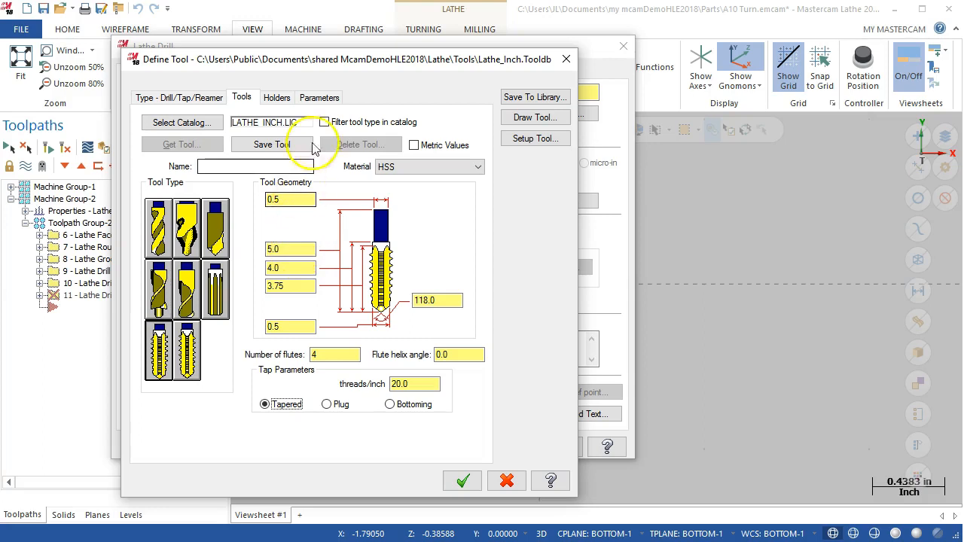
Set the tap's feed rate to 0.05 in/rev and spindle speed to 200 RPM, name it 1/2-20 UNF and accept the definition.
{"action": "left_click", "coordinate": [319, 97]}
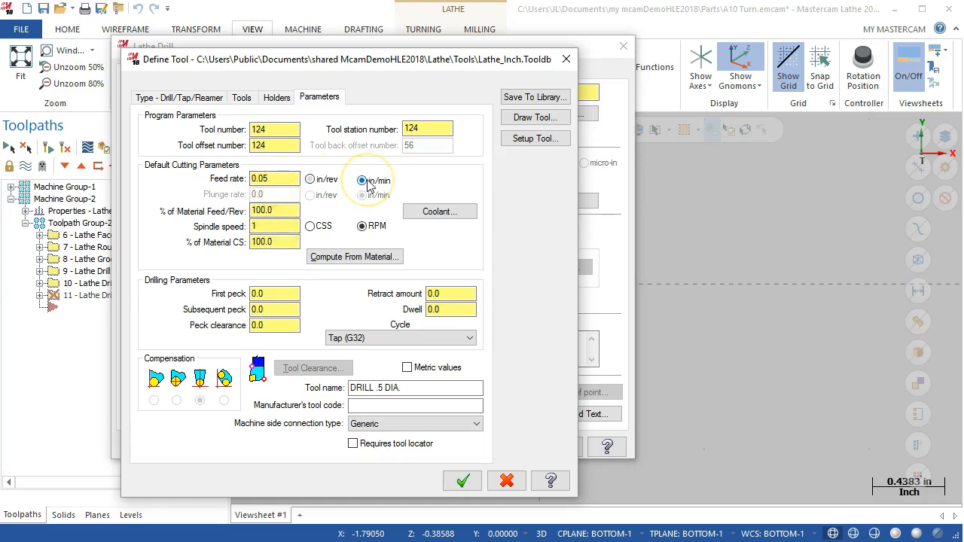
{"action": "left_click", "coordinate": [310, 180]}
{"action": "double_click", "coordinate": [270, 230]}
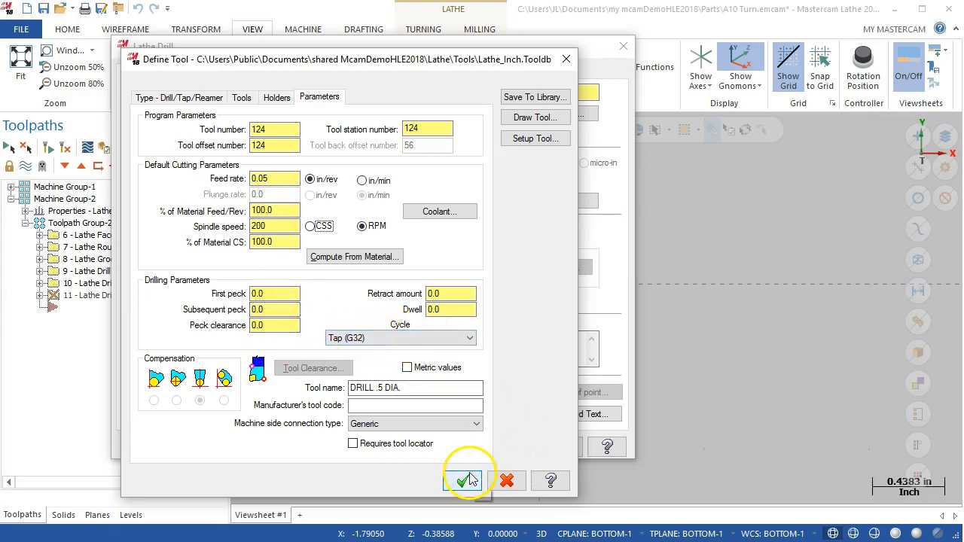
{"action": "left_click_drag", "start_coordinate": [402, 387], "coordinate": [376, 389]}
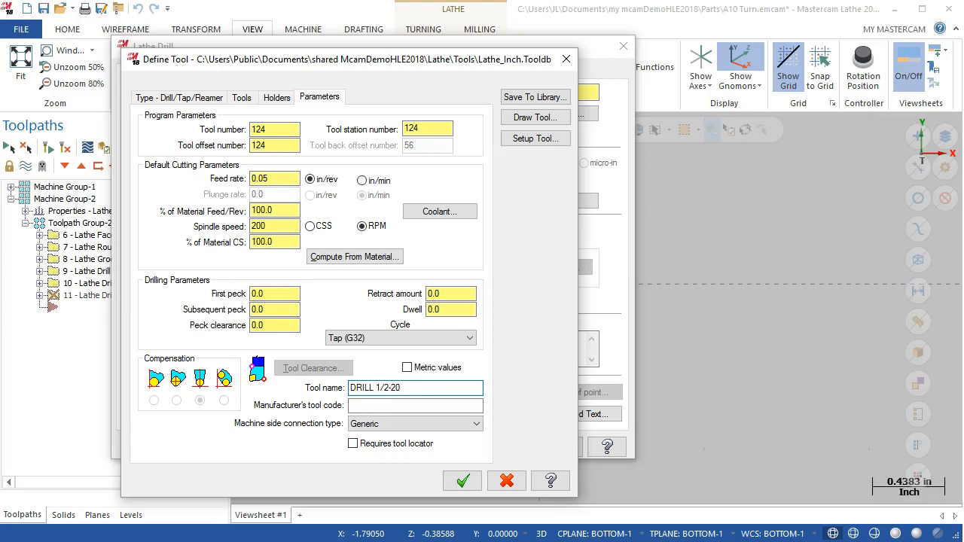
{"action": "left_click_drag", "start_coordinate": [374, 389], "coordinate": [343, 396]}
{"action": "left_click", "coordinate": [456, 479]}
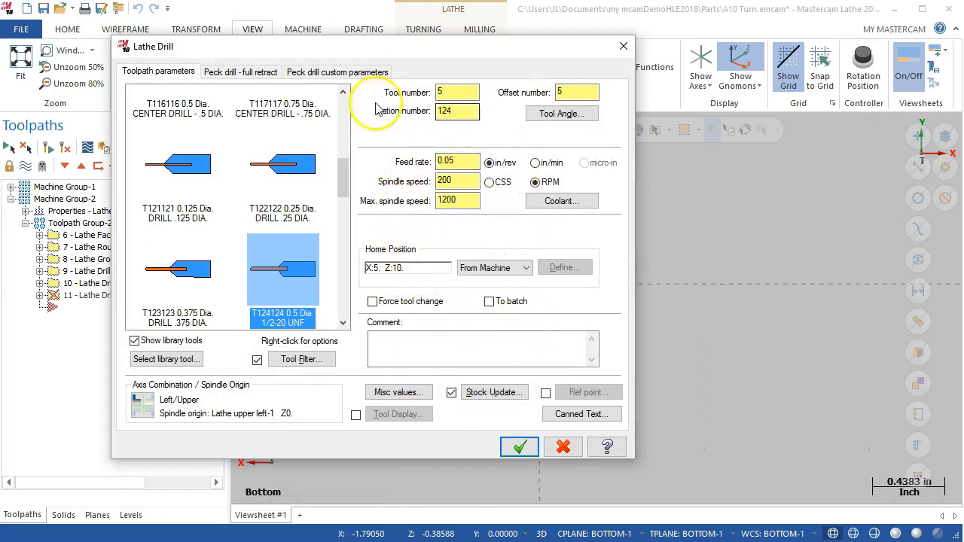
Set the drill operation's cycle to Tap (G32) with an incremental depth of -0.88 and accept the operation.
{"action": "left_click", "coordinate": [264, 75]}
{"action": "left_click", "coordinate": [510, 124]}
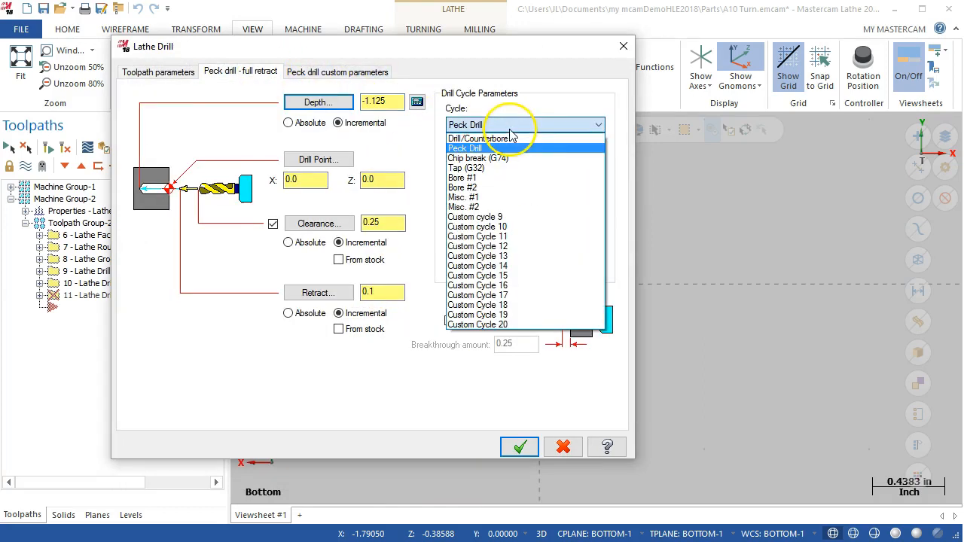
{"action": "left_click", "coordinate": [474, 169]}
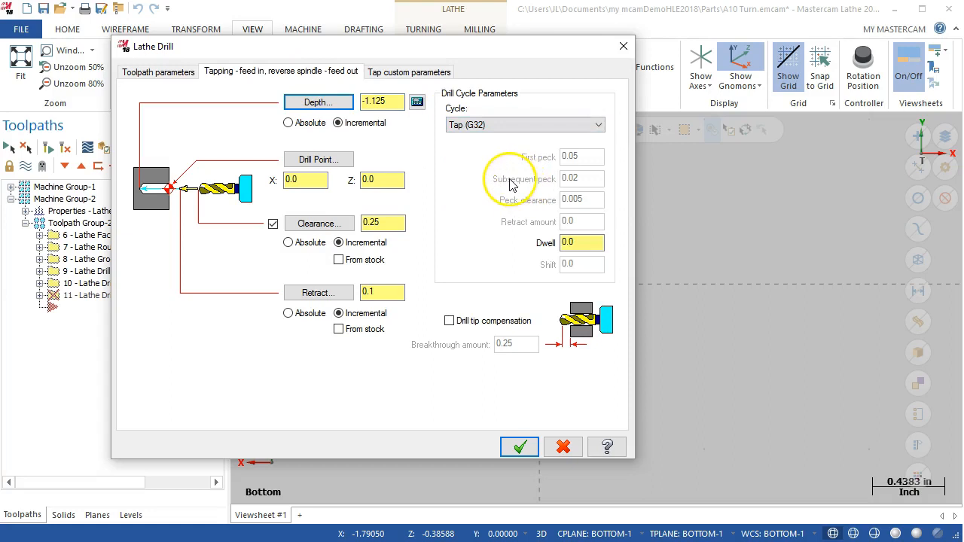
{"action": "double_click", "coordinate": [366, 103]}
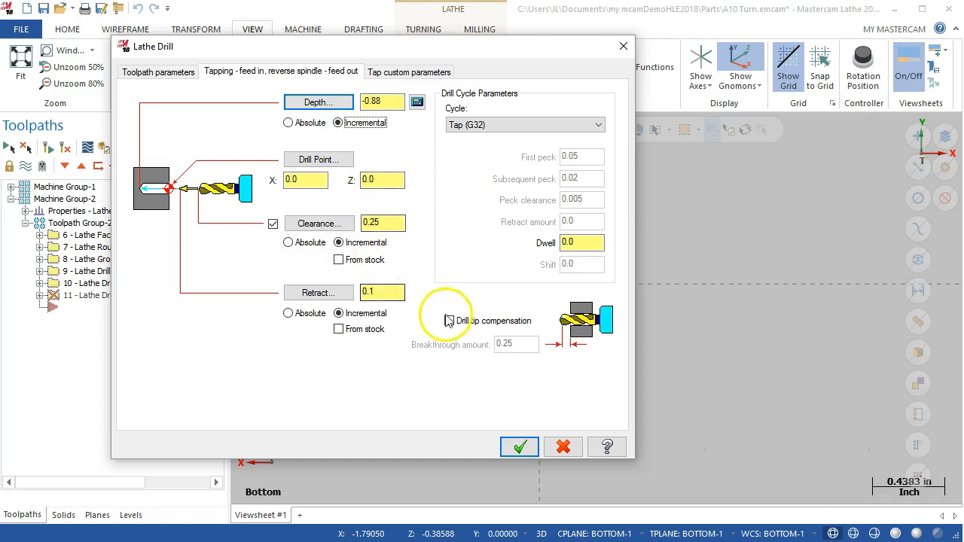
{"action": "left_click", "coordinate": [523, 447]}
Switch to the isometric view and toggle the toolpath display for all operations in Toolpath Group-2.
{"action": "scroll", "coordinate": [605, 352], "scroll_direction": "down", "scroll_amount": 6}
{"action": "scroll", "coordinate": [469, 400], "scroll_direction": "down", "scroll_amount": 2}
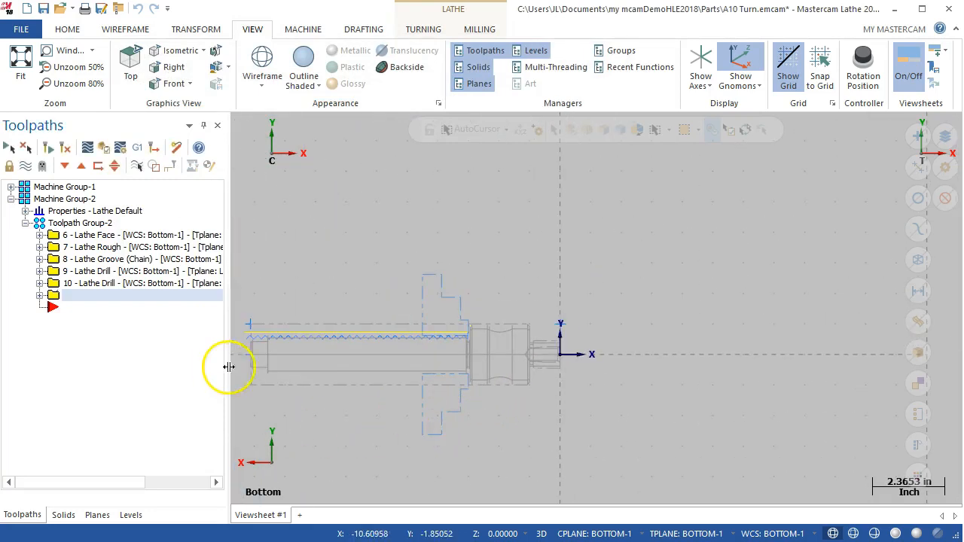
{"action": "middle_click_drag", "start_coordinate": [486, 294], "coordinate": [376, 325]}
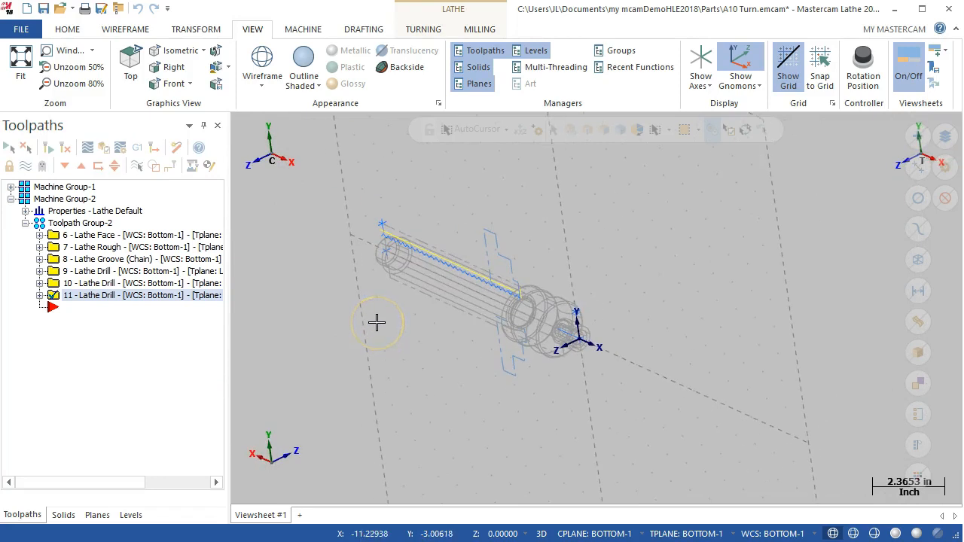
{"action": "key", "text": "alt+7"}
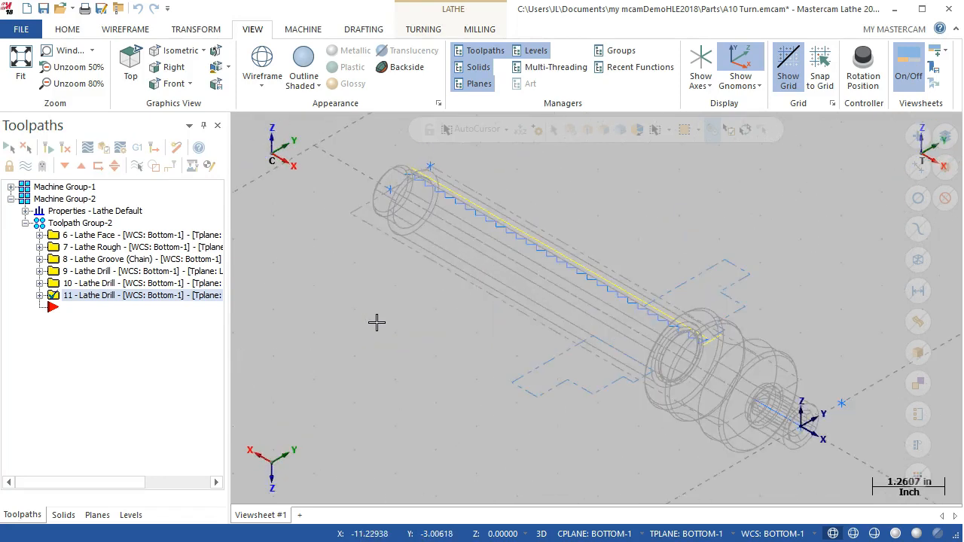
{"action": "key", "text": "ctrl+s"}
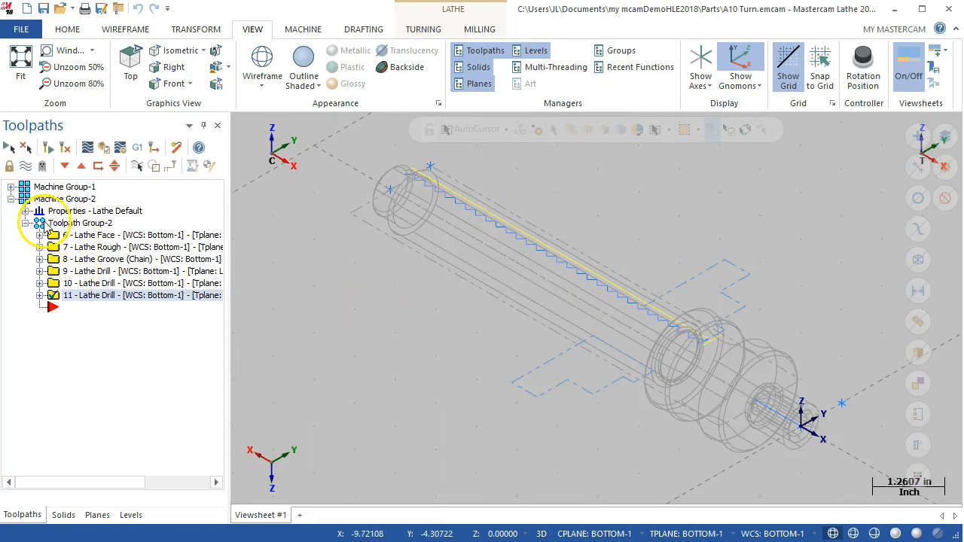
{"action": "left_click", "coordinate": [46, 222]}
{"action": "left_click", "coordinate": [26, 167]}
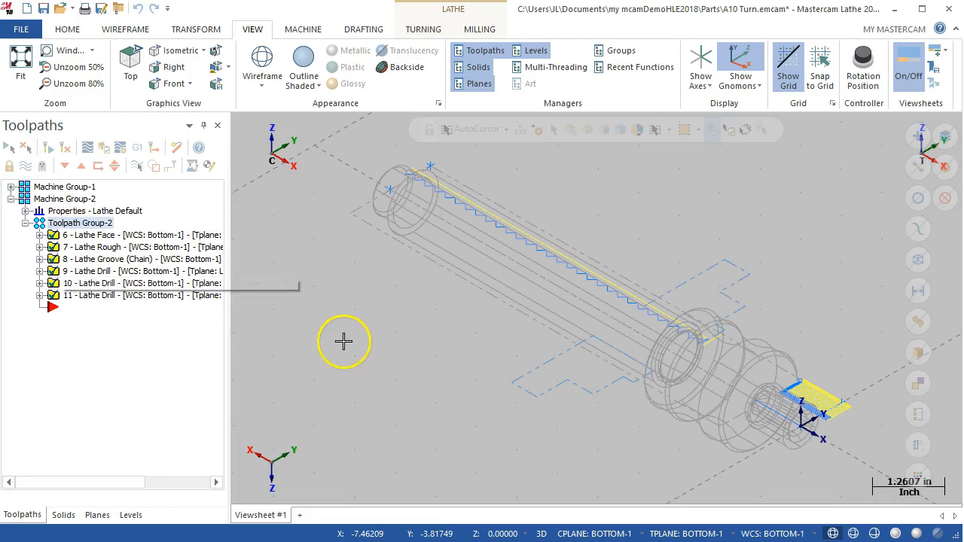
Return to the flat side-on view of the shaft and examine the displayed toolpaths up close.
{"action": "key", "text": "alt+1"}
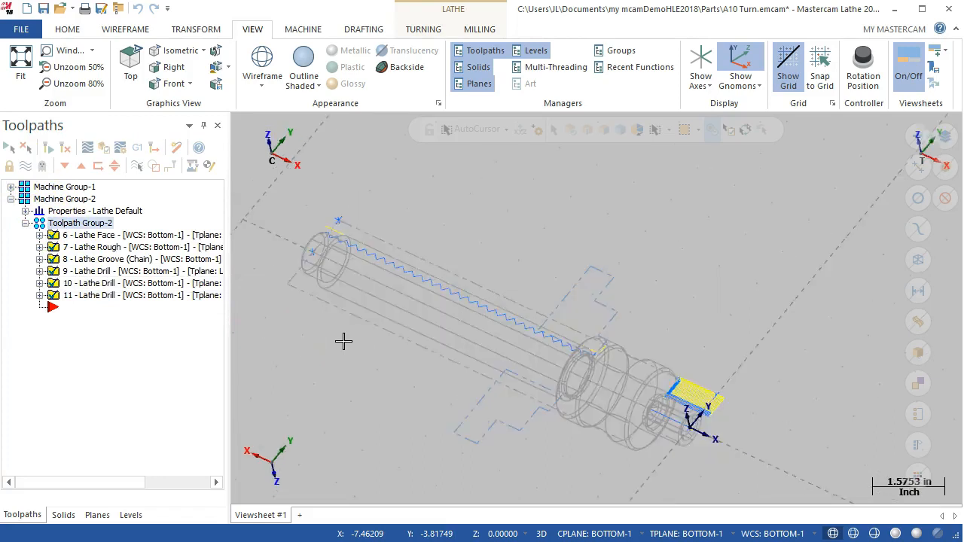
{"action": "scroll", "coordinate": [607, 277], "scroll_direction": "down", "scroll_amount": 1}
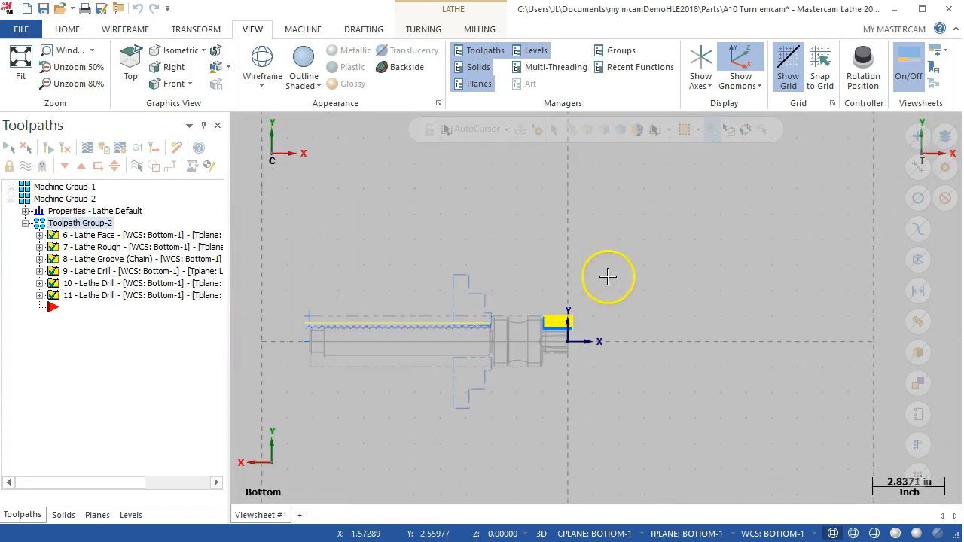
{"action": "right_click", "coordinate": [551, 215]}
{"action": "left_click", "coordinate": [591, 275]}
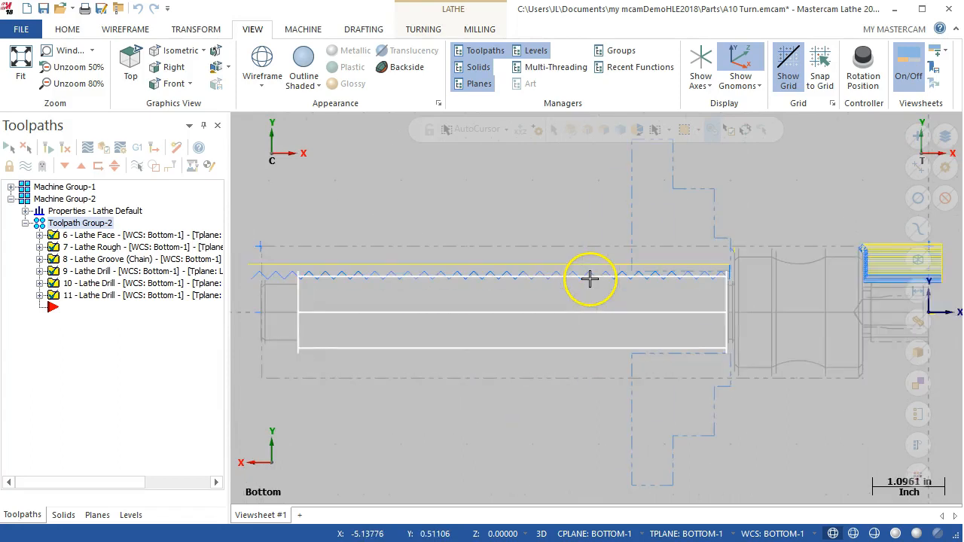
Backplot all Toolpath Group-2 operations on the shaft from start to end, and close the backplot.
{"action": "scroll", "coordinate": [589, 279], "scroll_direction": "down", "scroll_amount": 2}
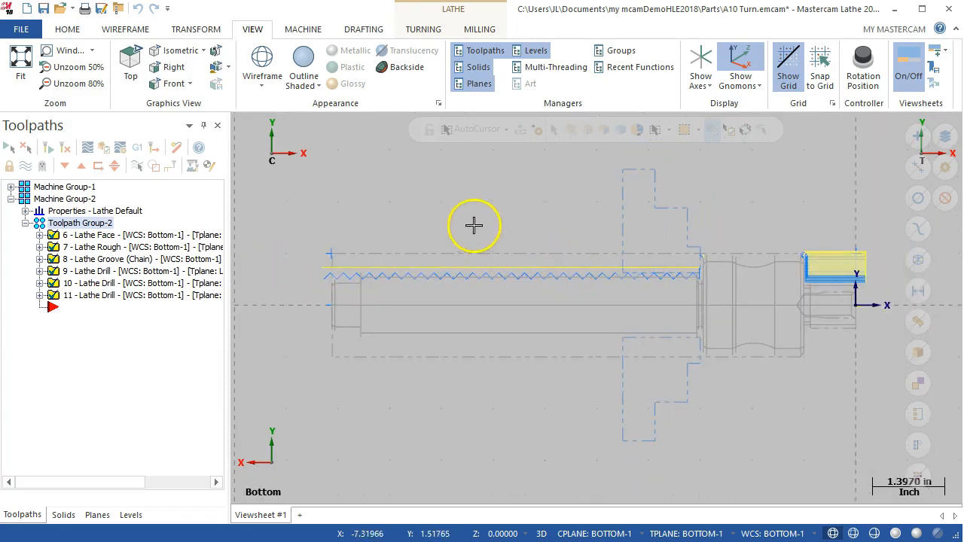
{"action": "scroll", "coordinate": [407, 226], "scroll_direction": "down", "scroll_amount": 1}
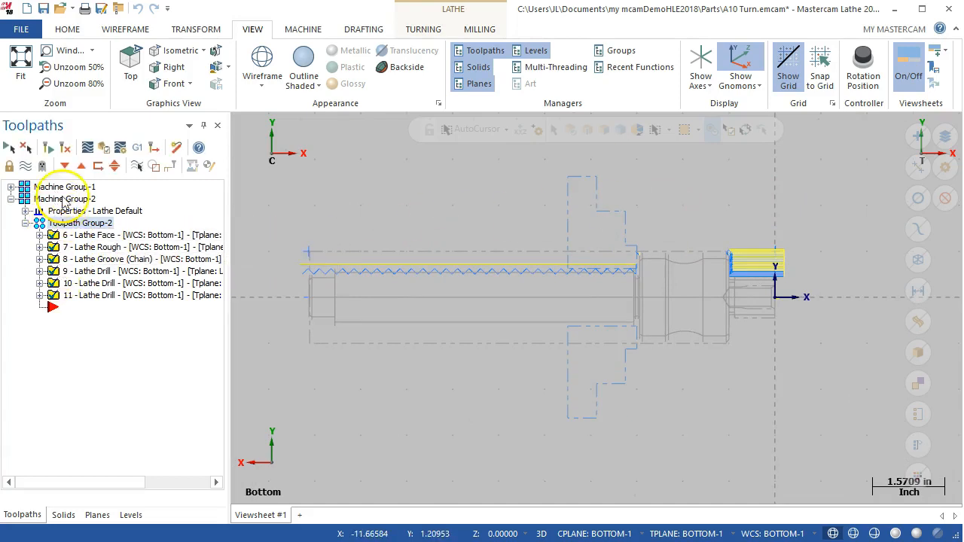
{"action": "left_click", "coordinate": [88, 148]}
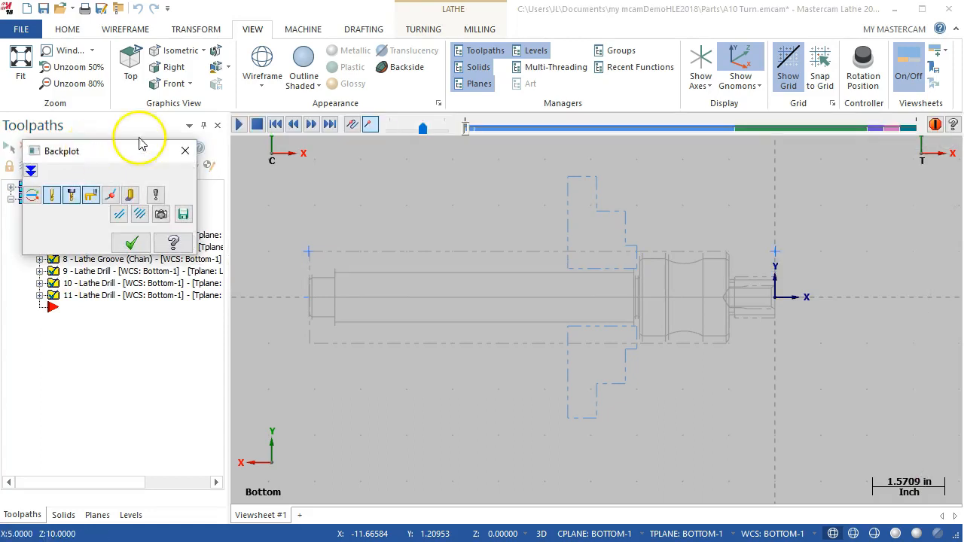
{"action": "left_click", "coordinate": [240, 125]}
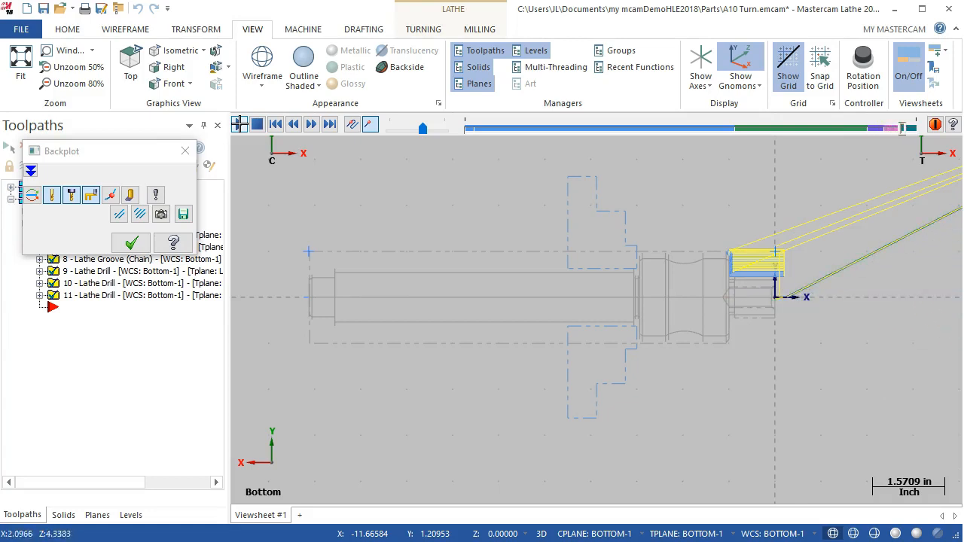
{"action": "left_click", "coordinate": [238, 125]}
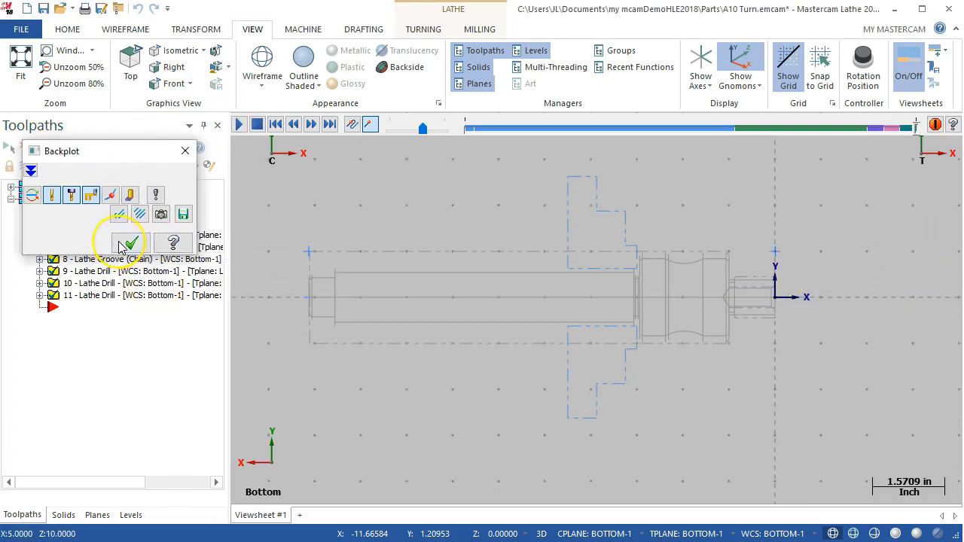
{"action": "left_click", "coordinate": [126, 243]}
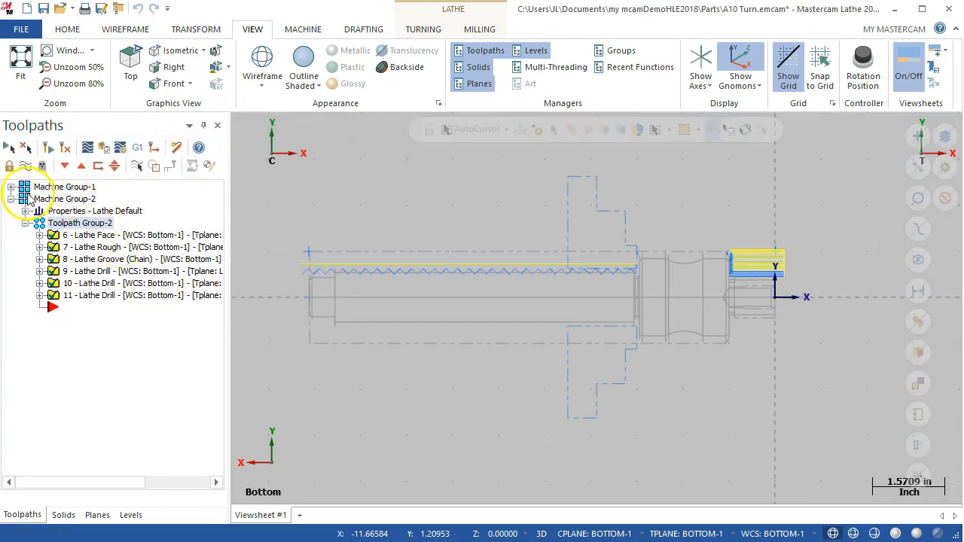
Expand Machine Group-1 in the operations tree and collapse its properties.
{"action": "left_click", "coordinate": [11, 187]}
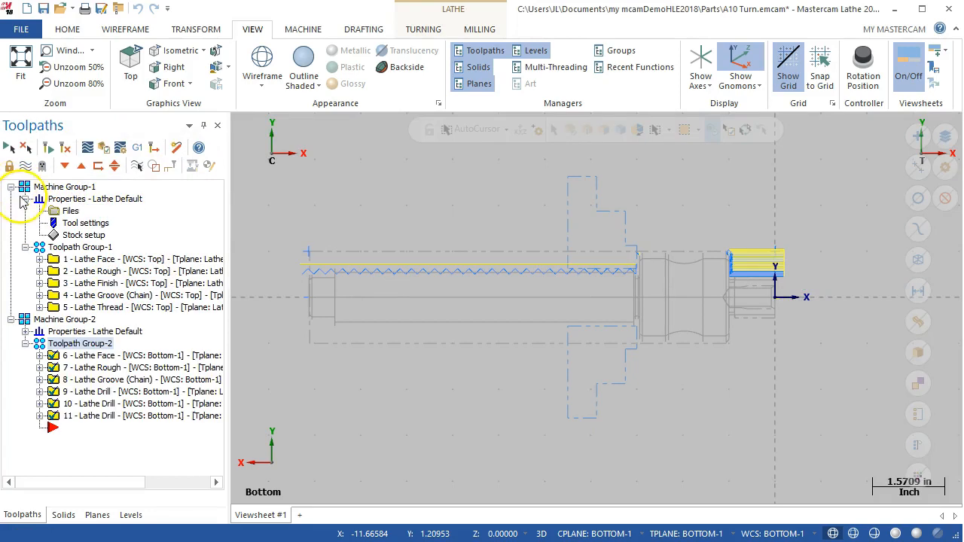
{"action": "left_click", "coordinate": [26, 199]}
{"action": "scroll", "coordinate": [410, 229], "scroll_direction": "up", "scroll_amount": 1}
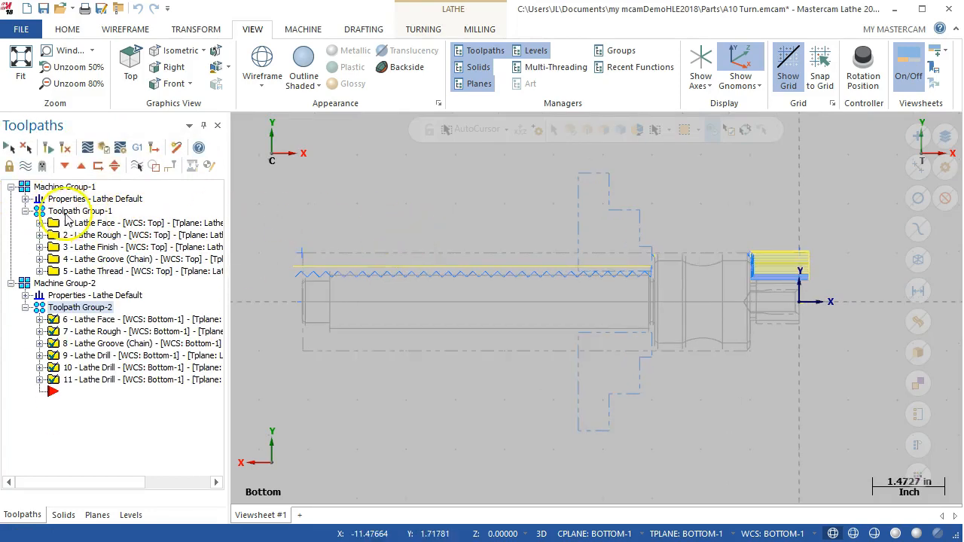
{"action": "left_click", "coordinate": [64, 187]}
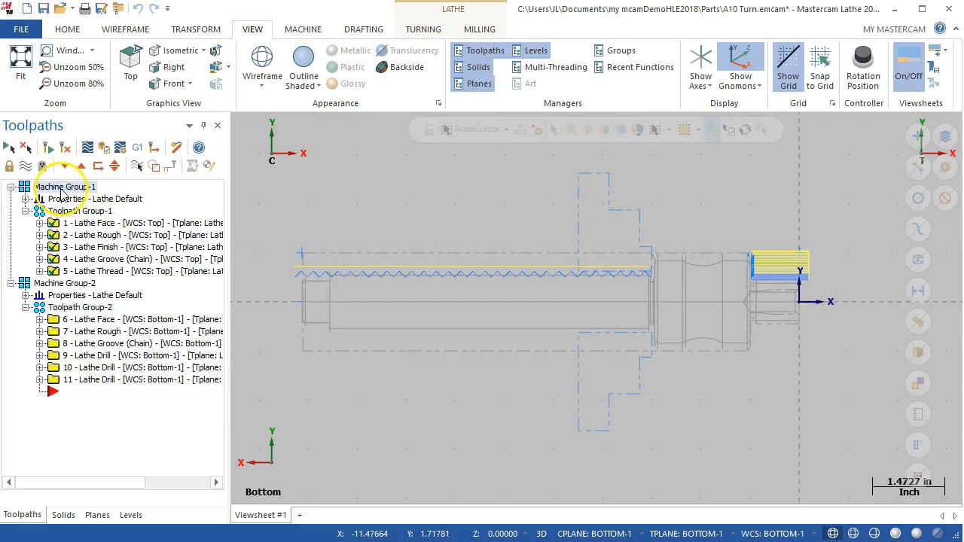
{"action": "left_click", "coordinate": [105, 151]}
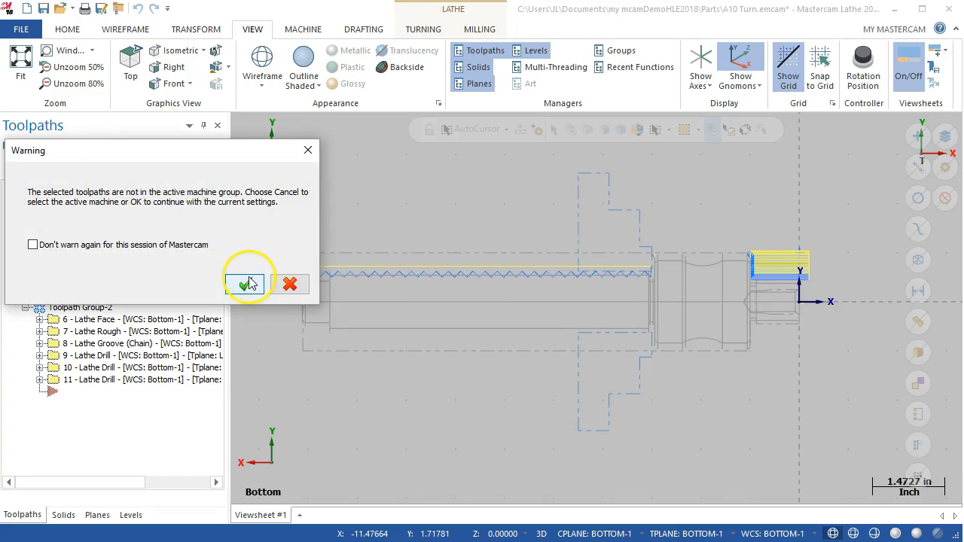
{"action": "left_click", "coordinate": [288, 284]}
Run the solid verification of the Machine Group-2 operations, inspect the machined shaft end, close it and return to the flat Bottom view.
{"action": "left_click", "coordinate": [118, 150]}
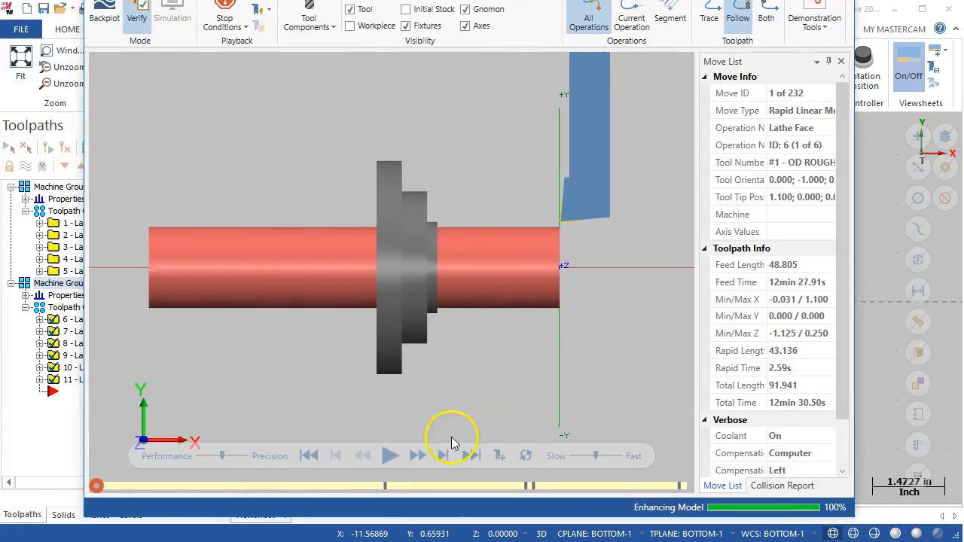
{"action": "left_click", "coordinate": [390, 455]}
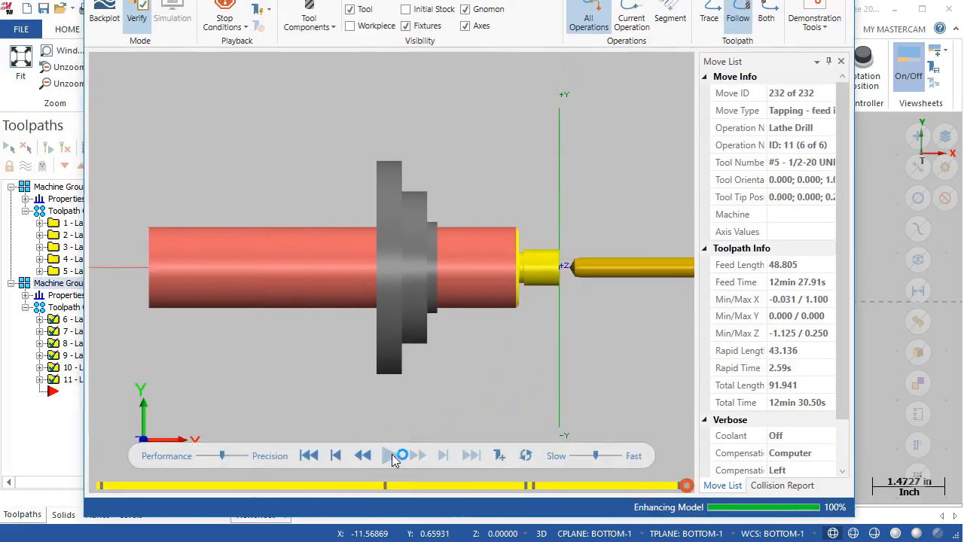
{"action": "mouse_move", "coordinate": [469, 388]}
{"action": "middle_mouse_down"}
{"action": "mouse_move", "coordinate": [502, 355]}
{"action": "mouse_move", "coordinate": [470, 372]}
{"action": "middle_mouse_up"}
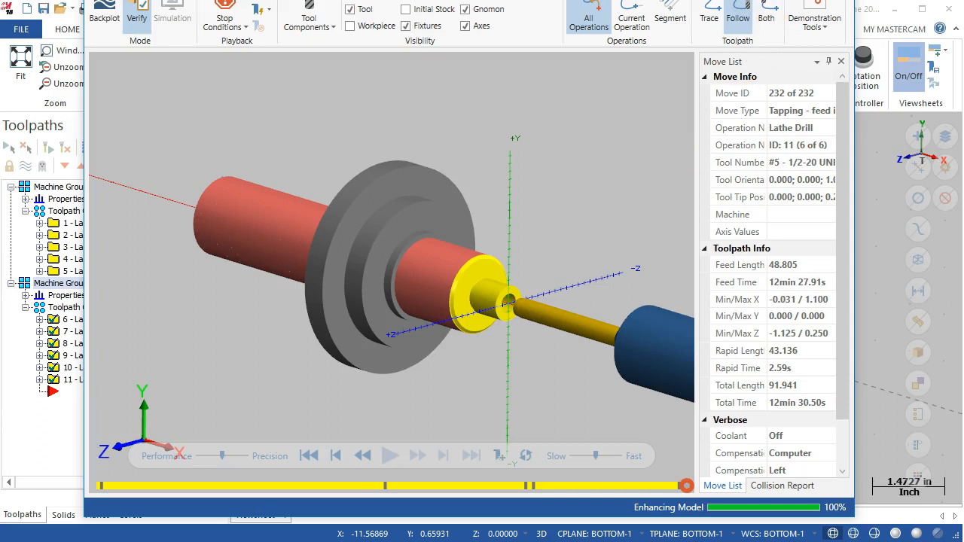
{"action": "key", "text": "alt+F4"}
{"action": "middle_click_drag", "start_coordinate": [767, 155], "coordinate": [806, 198]}
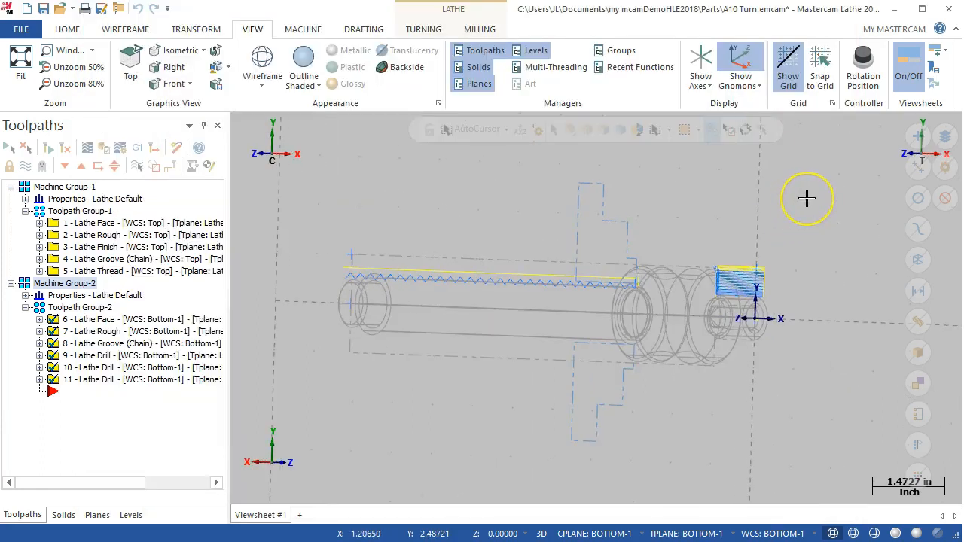
{"action": "key", "text": "alt+4"}
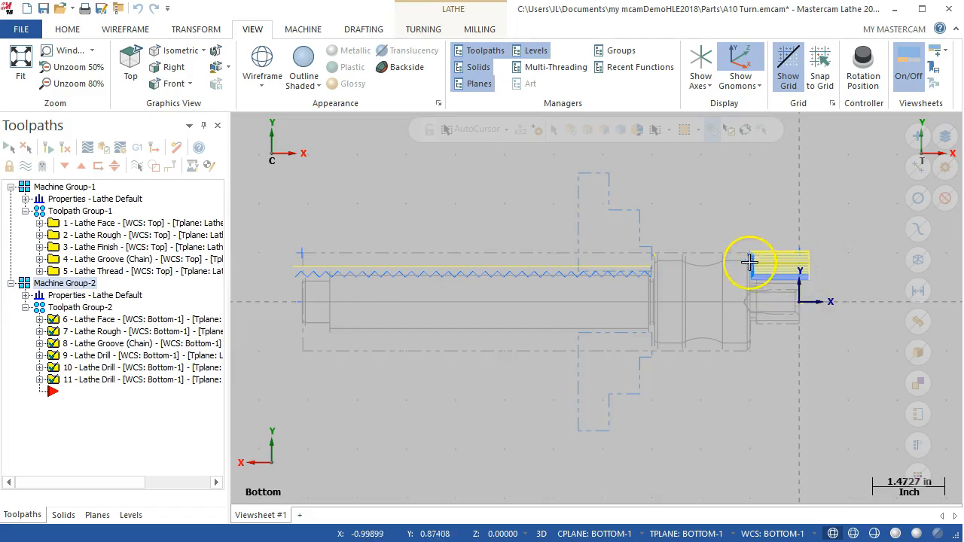
Rechain operation 7, Lathe Rough, from the shaft's bored end face along the stub and over the large diameter to its far chamfer.
{"action": "scroll", "coordinate": [749, 263], "scroll_direction": "up", "scroll_amount": 2}
{"action": "scroll", "coordinate": [689, 261], "scroll_direction": "up", "scroll_amount": 2}
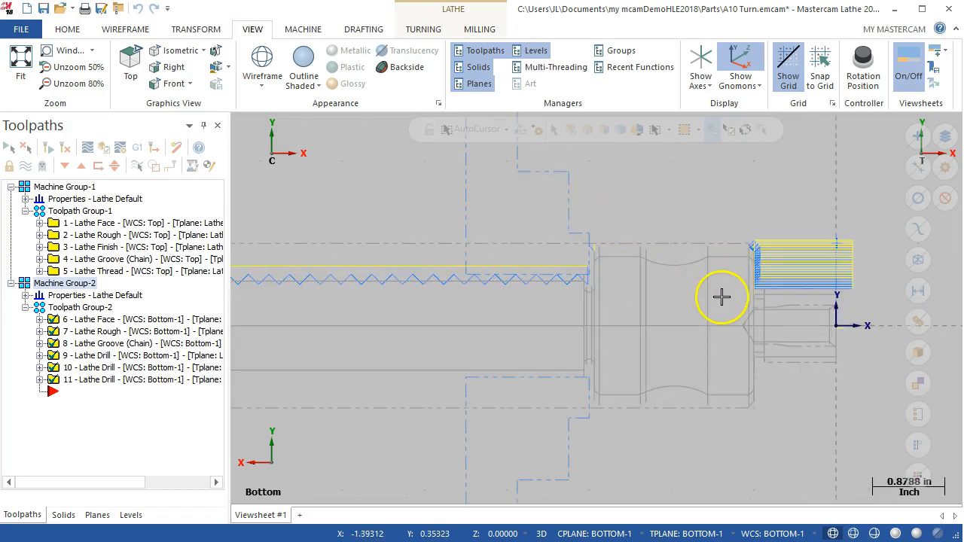
{"action": "scroll", "coordinate": [721, 297], "scroll_direction": "up", "scroll_amount": 2}
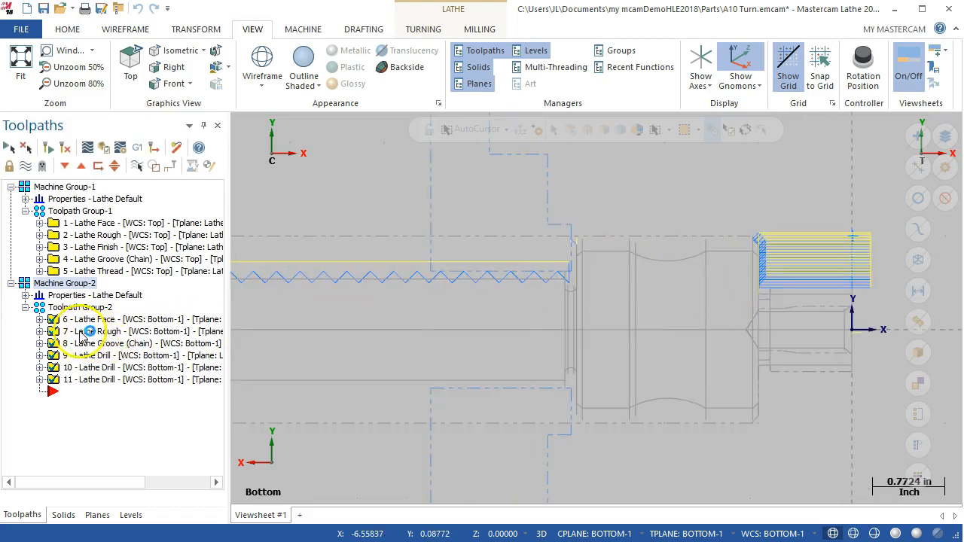
{"action": "left_click", "coordinate": [40, 332]}
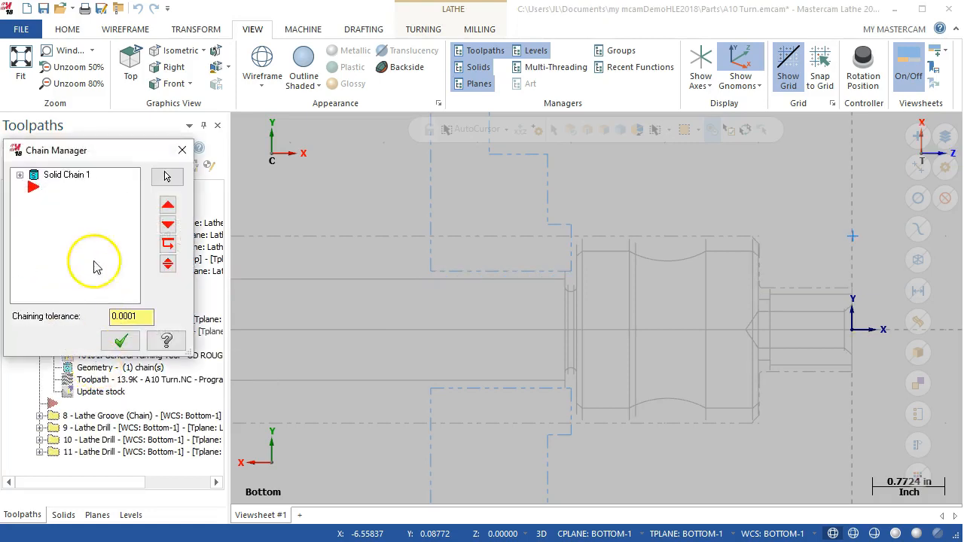
{"action": "left_click", "coordinate": [21, 176]}
{"action": "right_click", "coordinate": [52, 175]}
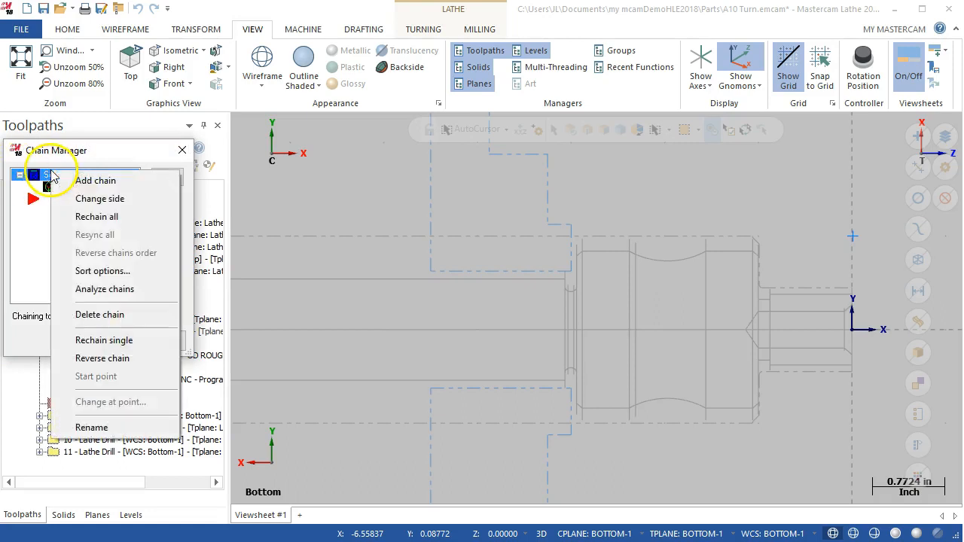
{"action": "left_click", "coordinate": [113, 218]}
{"action": "scroll", "coordinate": [856, 294], "scroll_direction": "up", "scroll_amount": 2}
{"action": "scroll", "coordinate": [844, 291], "scroll_direction": "up", "scroll_amount": 2}
{"action": "left_click", "coordinate": [833, 287]}
{"action": "scroll", "coordinate": [828, 290], "scroll_direction": "down", "scroll_amount": 3}
{"action": "scroll", "coordinate": [462, 319], "scroll_direction": "up", "scroll_amount": 1}
{"action": "left_click", "coordinate": [467, 243]}
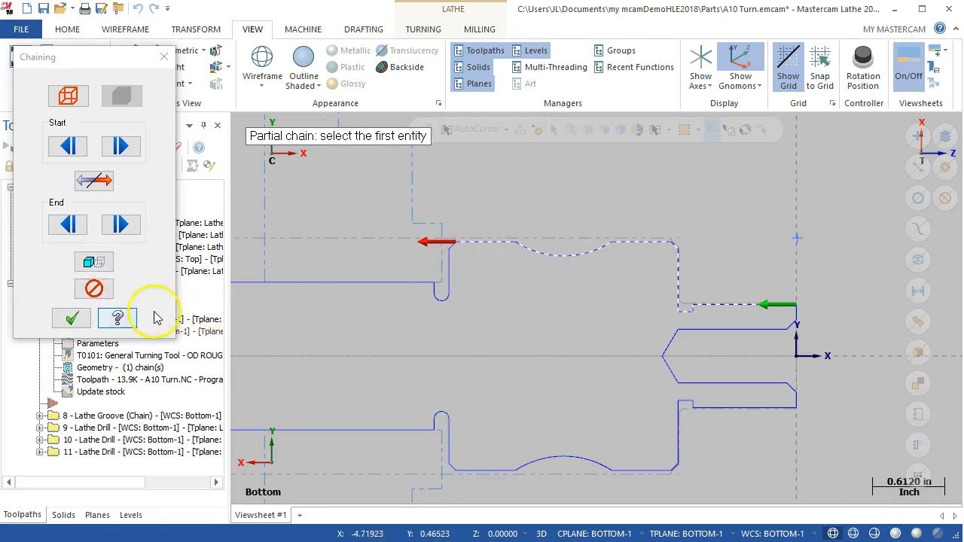
{"action": "left_click", "coordinate": [72, 318]}
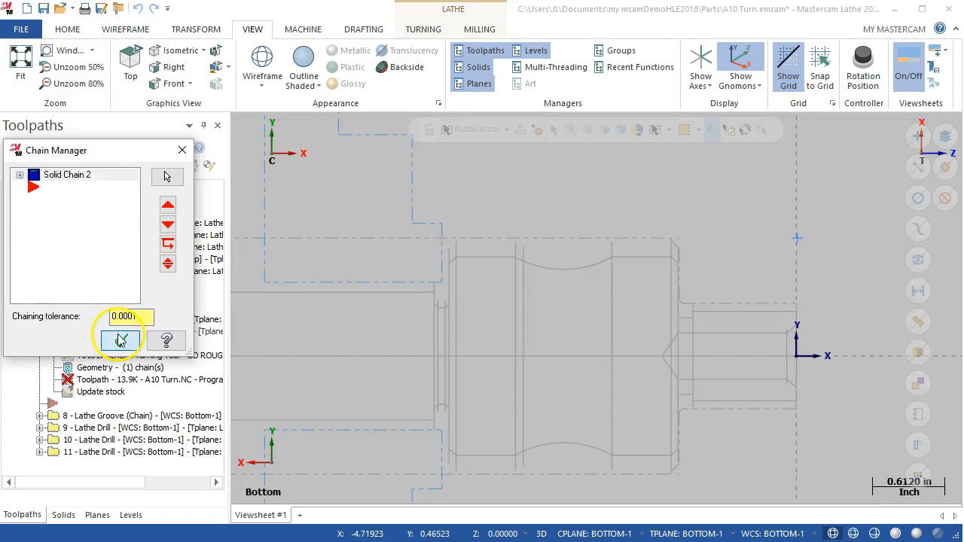
{"action": "left_click", "coordinate": [121, 341]}
Check the plunge parameters of operation 7, accept the rough parameters and regenerate its toolpath.
{"action": "left_click", "coordinate": [106, 345]}
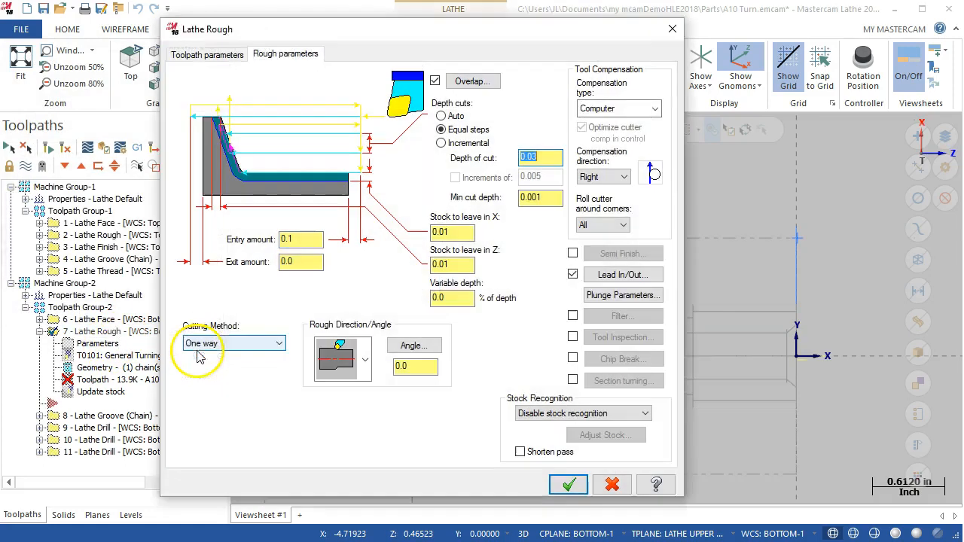
{"action": "left_click", "coordinate": [612, 295]}
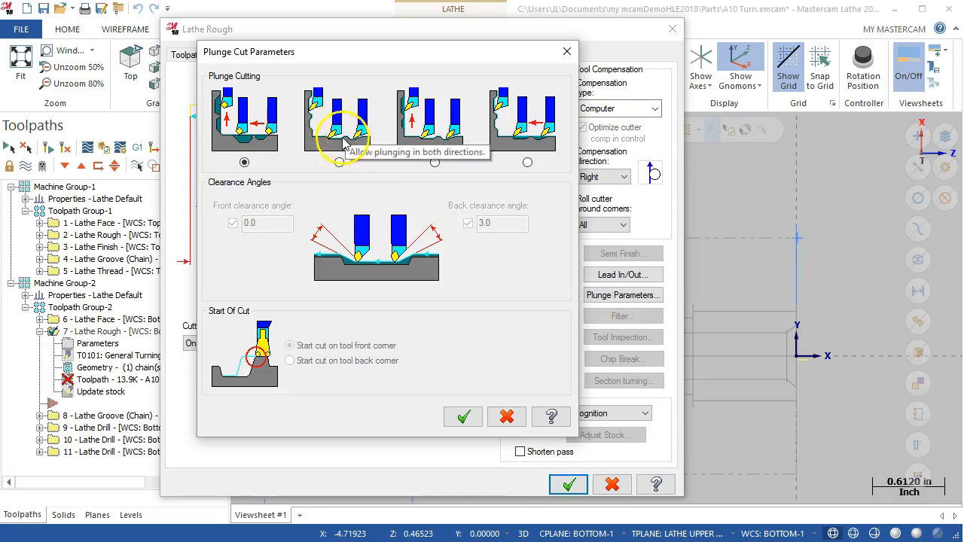
{"action": "left_click", "coordinate": [461, 418]}
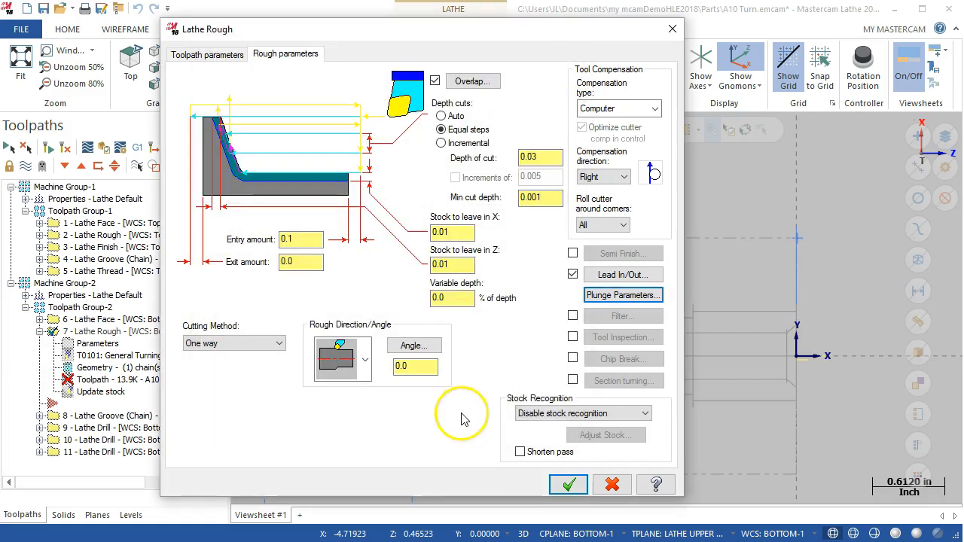
{"action": "left_click", "coordinate": [569, 485]}
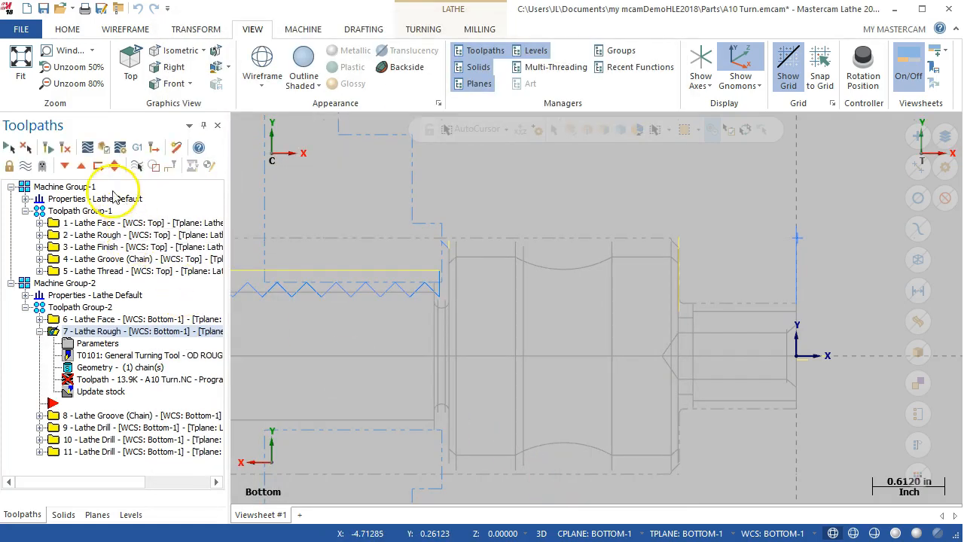
{"action": "left_click", "coordinate": [67, 149]}
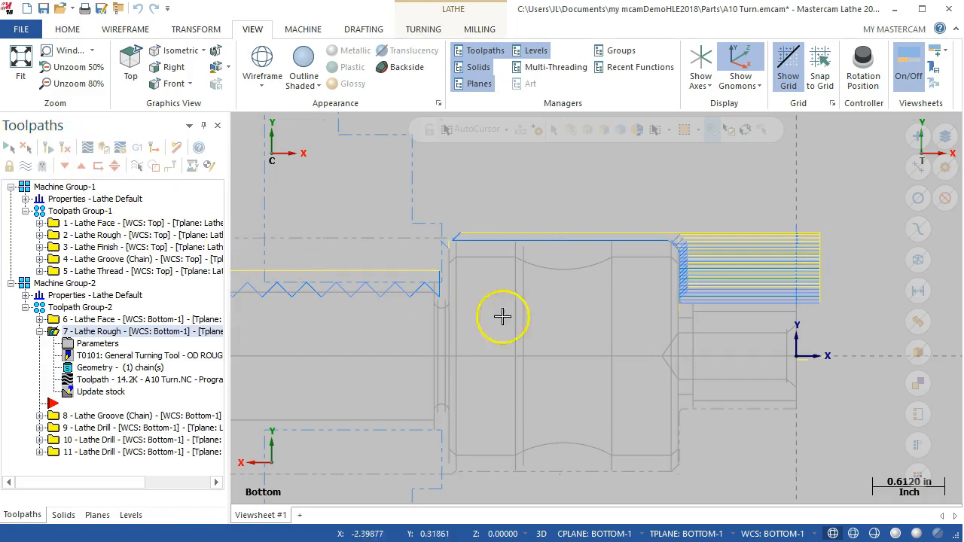
Examine the regenerated roughing passes over the large diameter and display the part in outline shading.
{"action": "scroll", "coordinate": [654, 348], "scroll_direction": "up", "scroll_amount": 1}
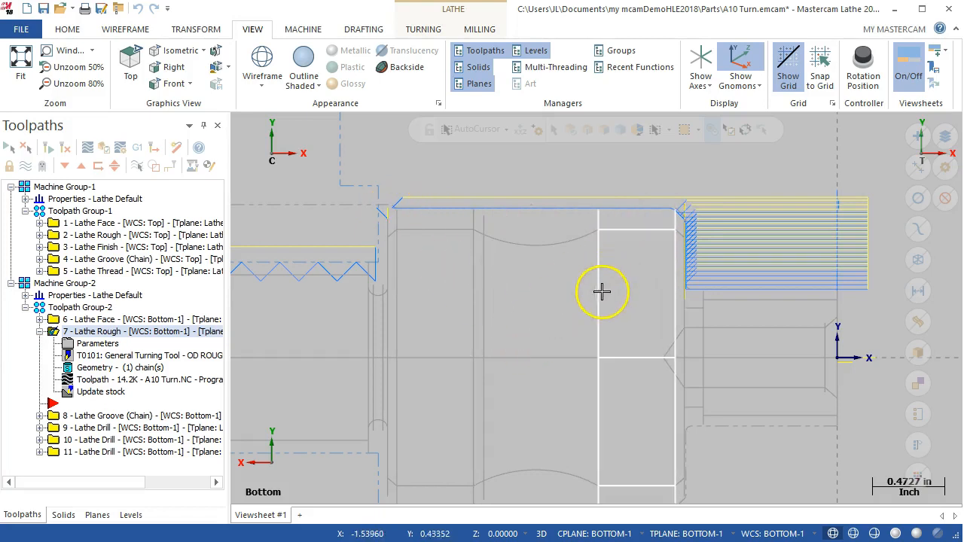
{"action": "scroll", "coordinate": [628, 348], "scroll_direction": "down", "scroll_amount": 2}
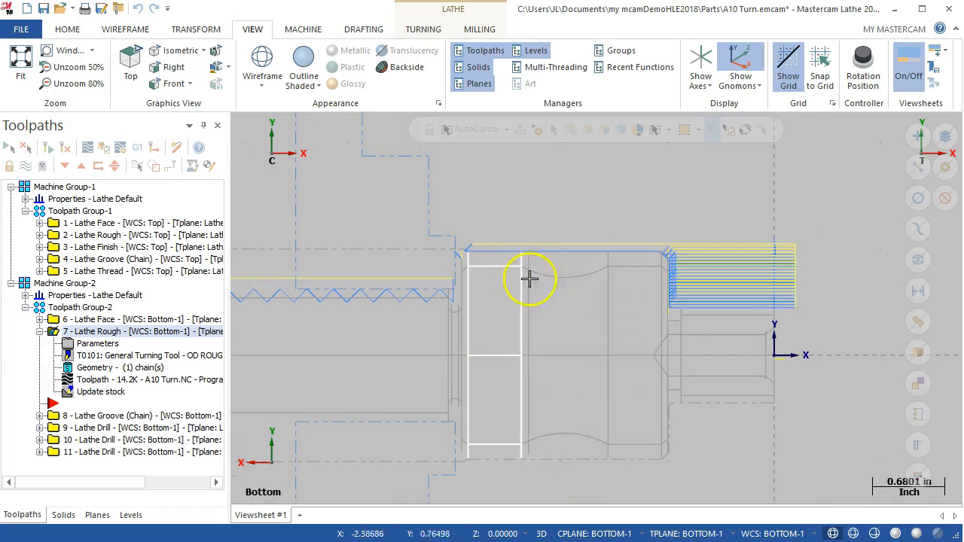
{"action": "scroll", "coordinate": [679, 345], "scroll_direction": "up", "scroll_amount": 2}
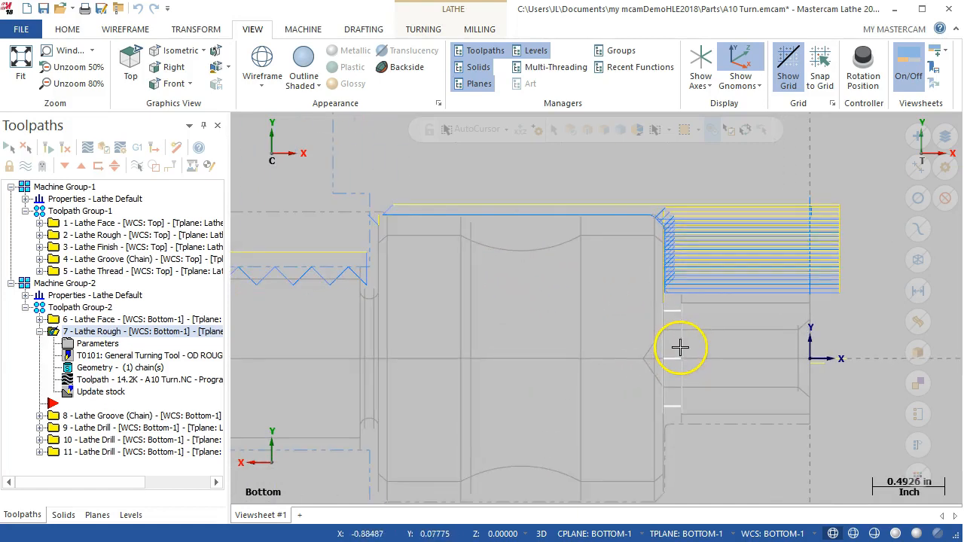
{"action": "left_click", "coordinate": [303, 64]}
{"action": "scroll", "coordinate": [457, 191], "scroll_direction": "down", "scroll_amount": 1}
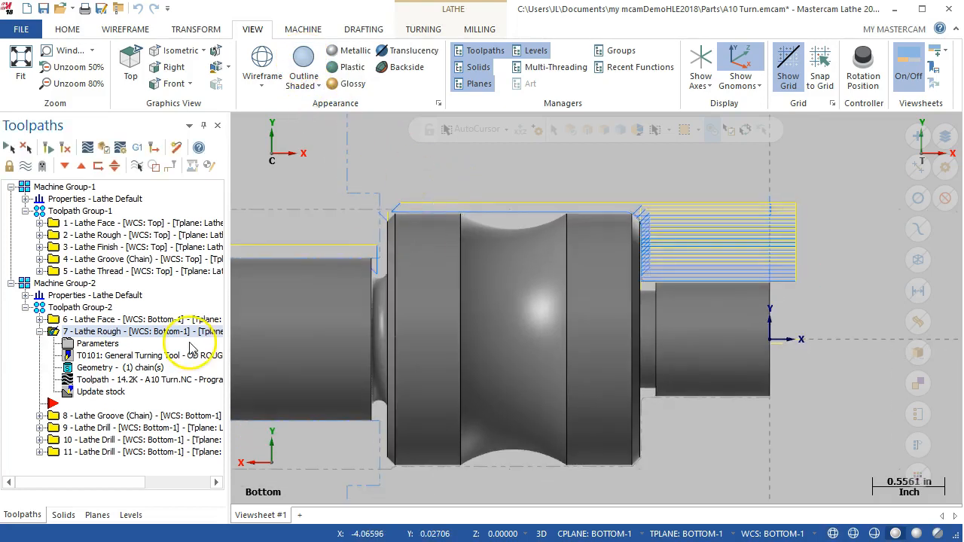
Insert a Lathe Finish operation after operation 7, chained from the stub's outer edge to the far end of the large diameter.
{"action": "left_click", "coordinate": [40, 331]}
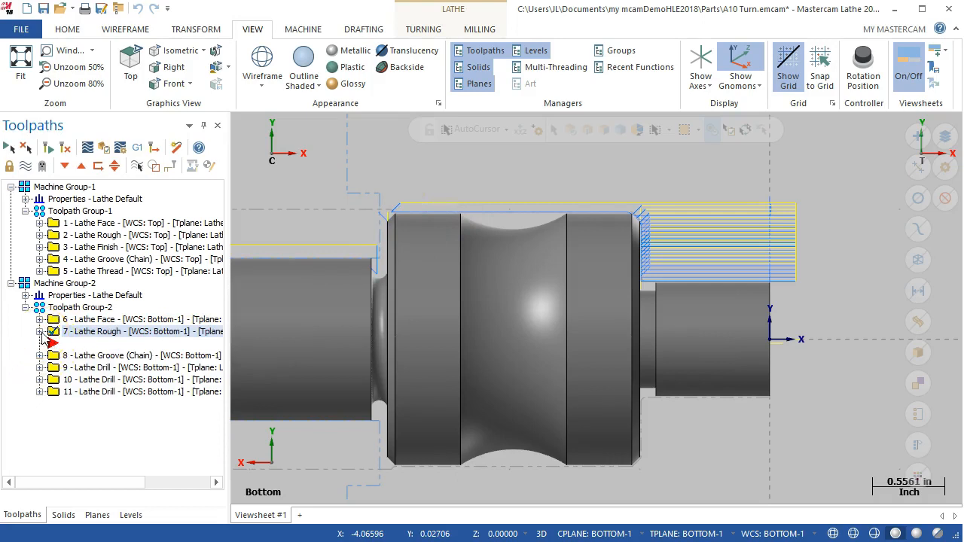
{"action": "left_click_drag", "start_coordinate": [53, 345], "coordinate": [53, 399]}
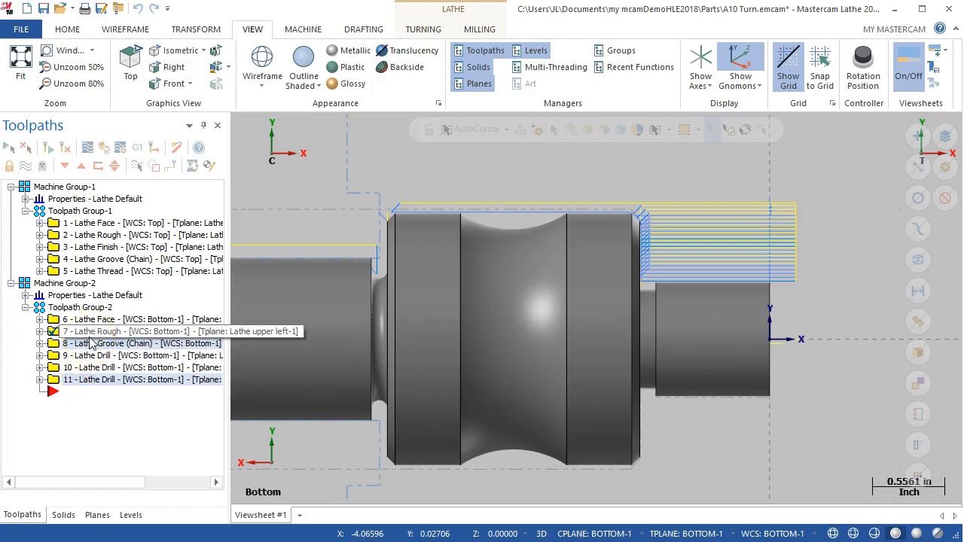
{"action": "left_click_drag", "start_coordinate": [52, 391], "coordinate": [54, 341]}
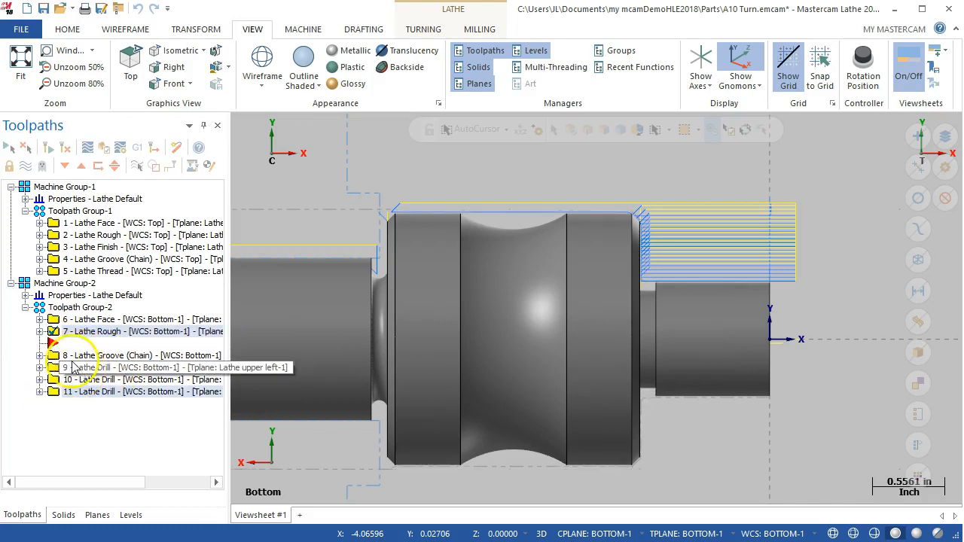
{"action": "right_click", "coordinate": [50, 340]}
{"action": "mouse_move", "coordinate": [120, 0]}
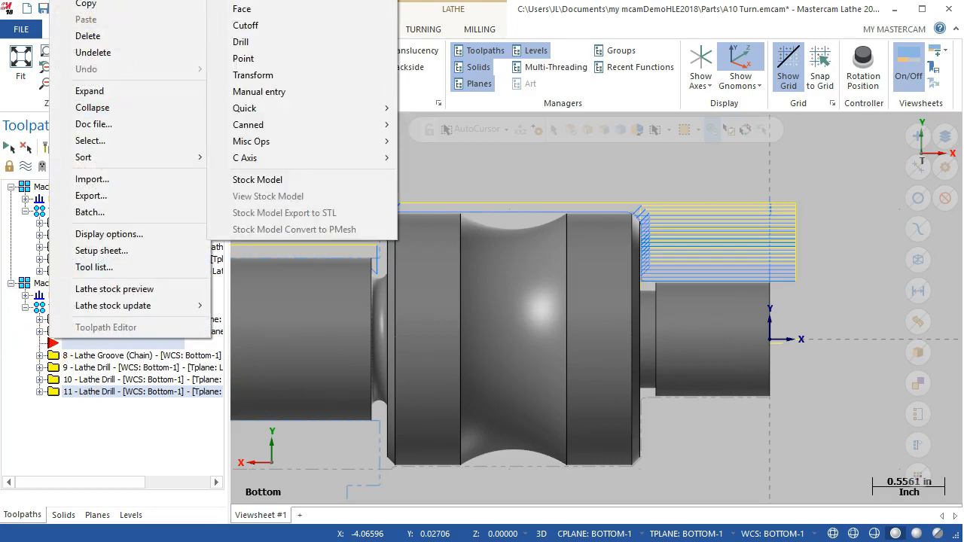
{"action": "left_click", "coordinate": [256, 0]}
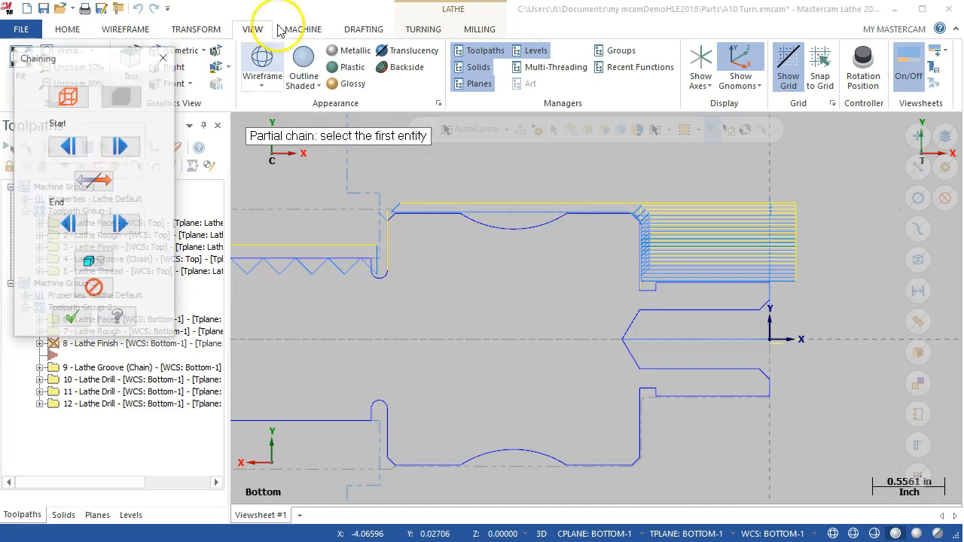
{"action": "left_click", "coordinate": [764, 286]}
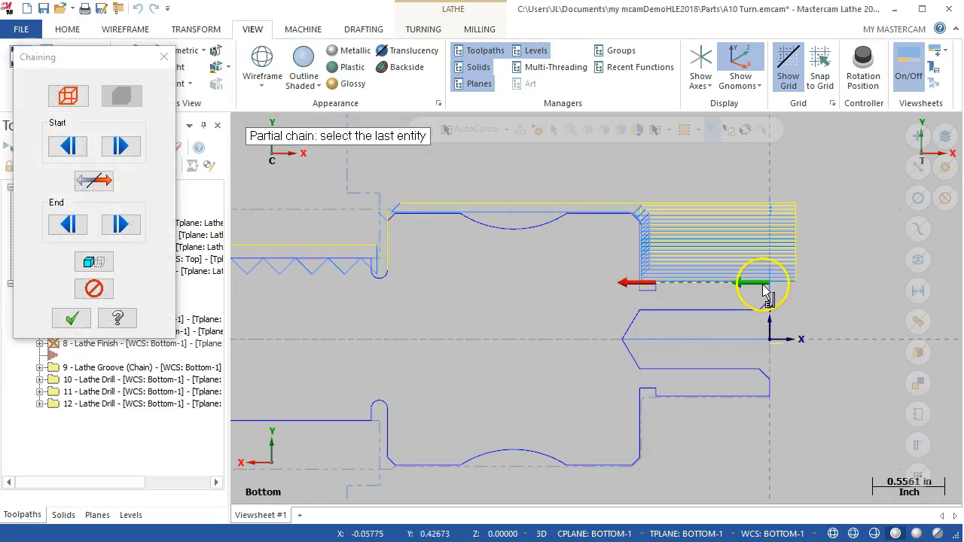
{"action": "left_click", "coordinate": [401, 218]}
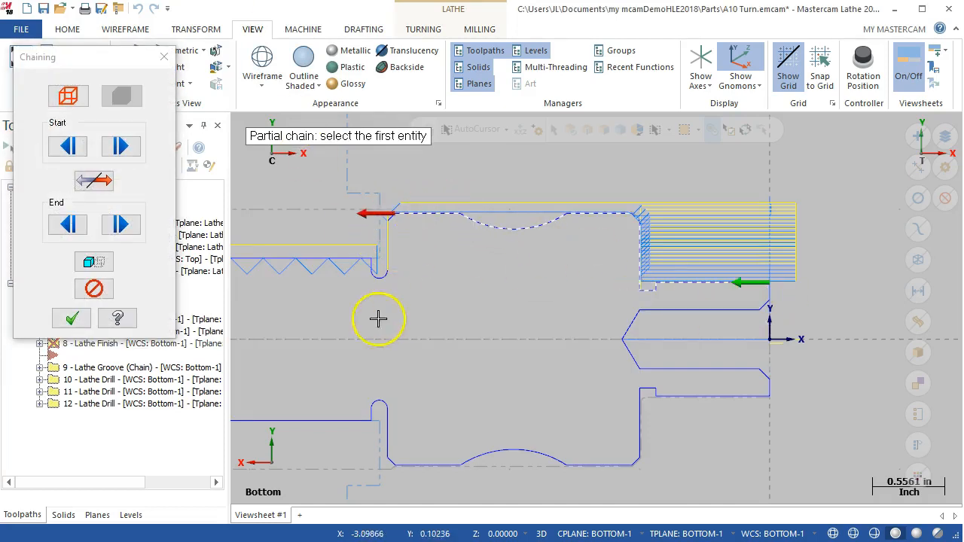
{"action": "left_click", "coordinate": [72, 318]}
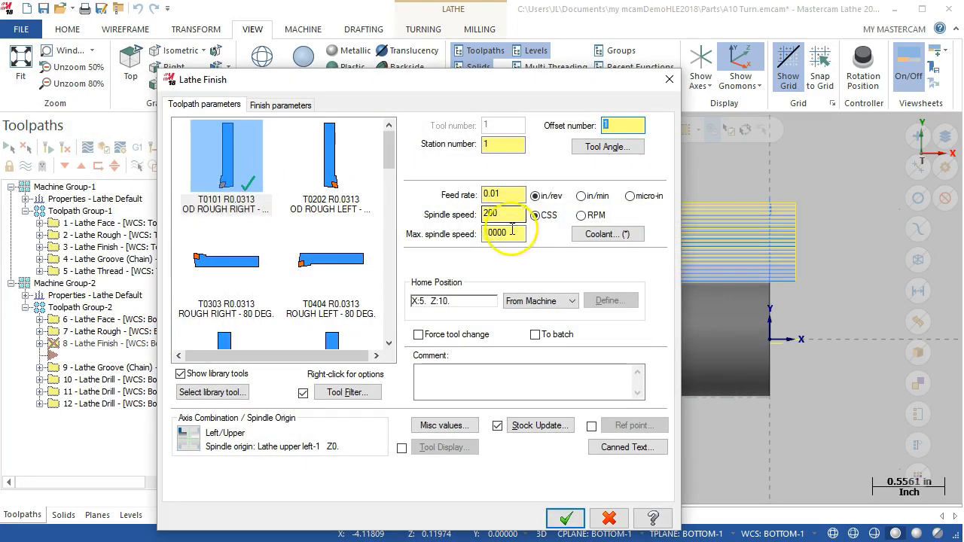
Set the finish pass to 0.002 in/rev feed and 1000 maximum spindle speed, check its plunge parameters and generate it.
{"action": "double_click", "coordinate": [488, 234]}
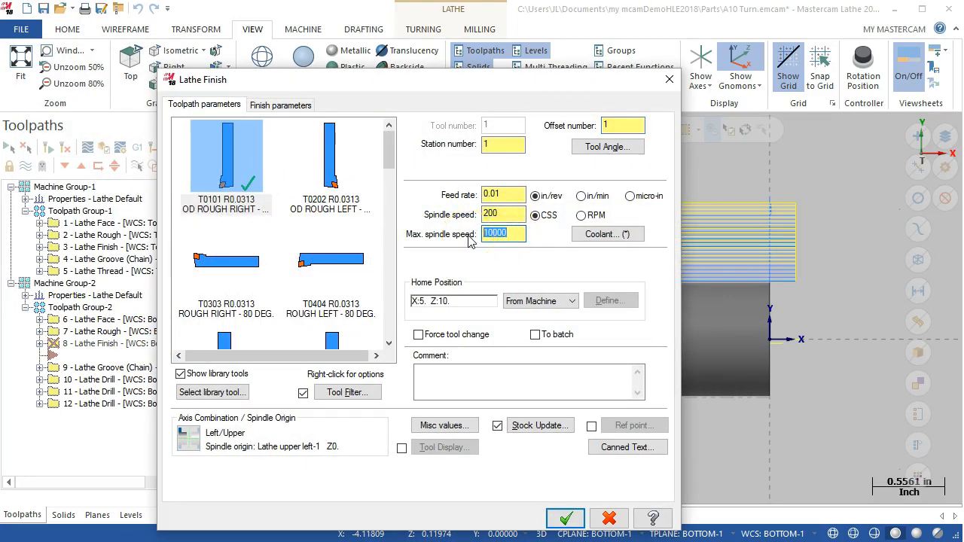
{"action": "left_click", "coordinate": [490, 195]}
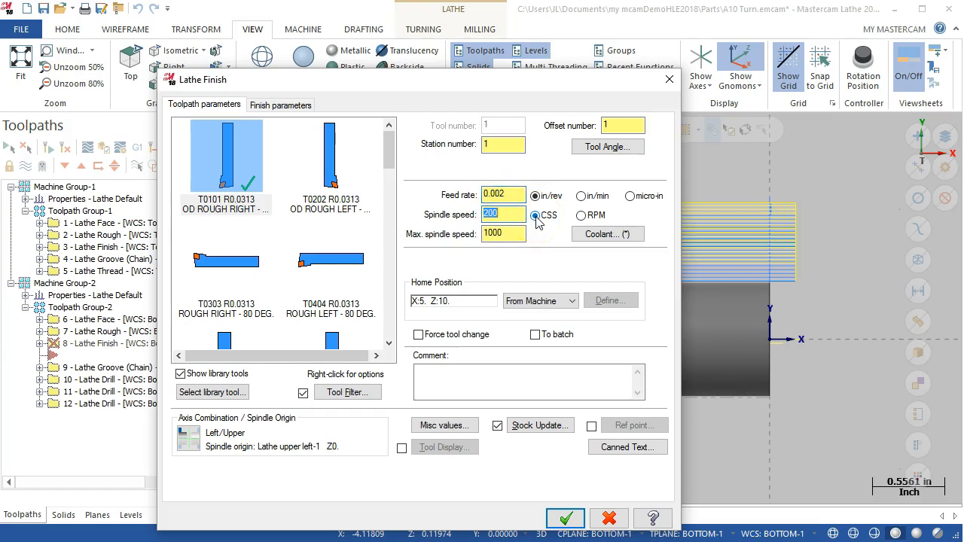
{"action": "left_click", "coordinate": [260, 107]}
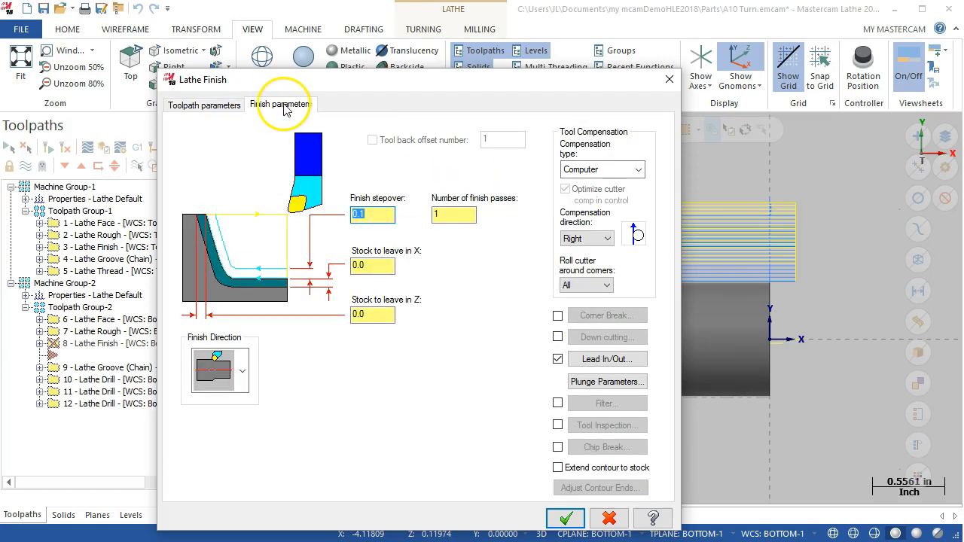
{"action": "left_click", "coordinate": [599, 382]}
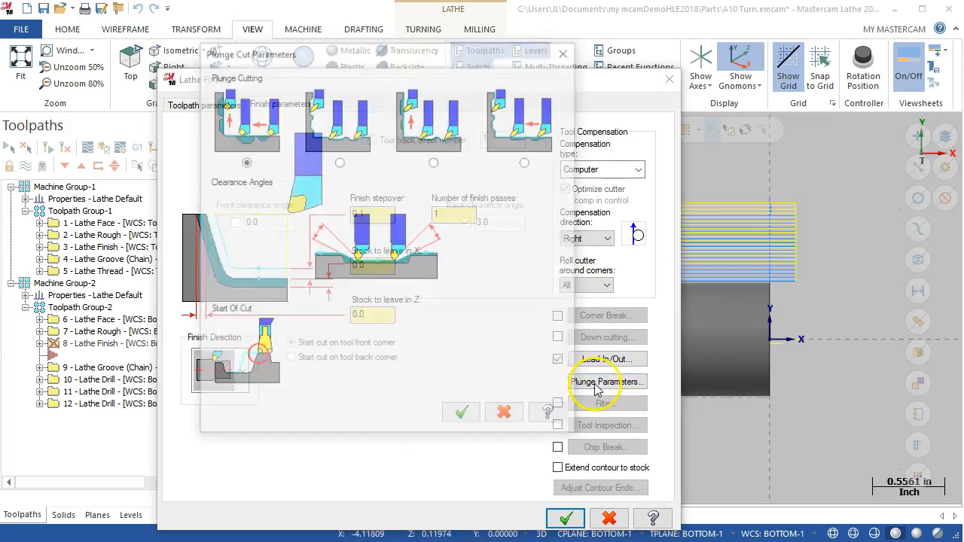
{"action": "left_click", "coordinate": [461, 414]}
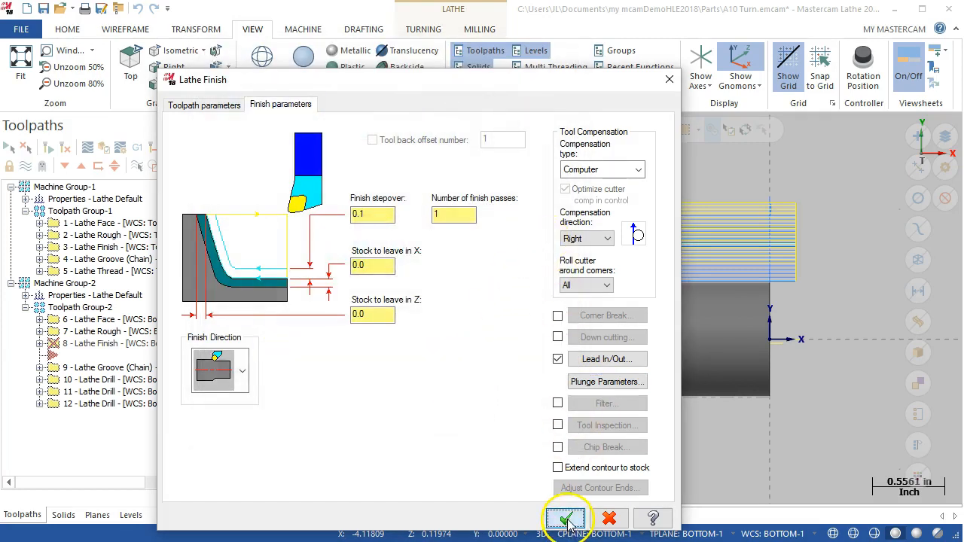
{"action": "left_click", "coordinate": [566, 519]}
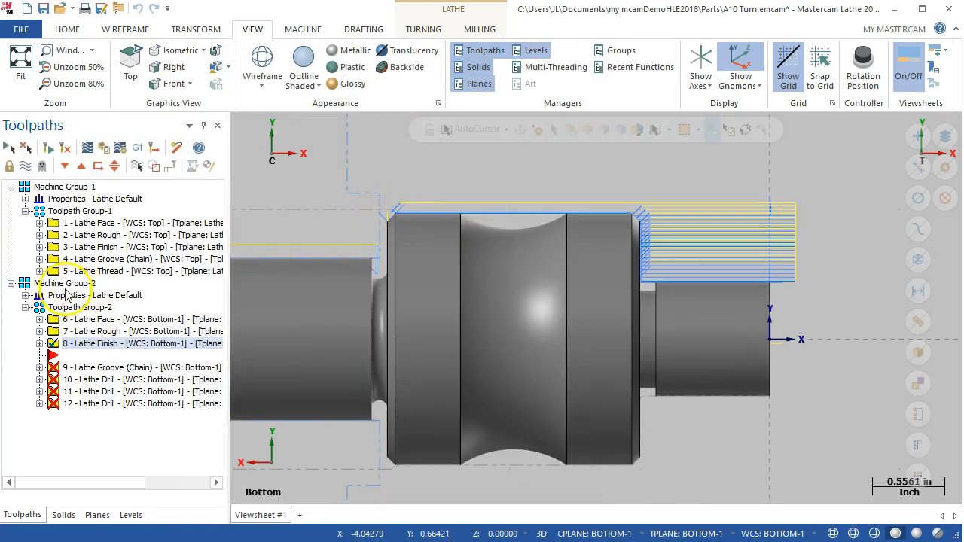
Regenerate the outdated Machine Group-2 operations, hide the group's toolpaths and inspect the large diameter's groove before returning to the Bottom view.
{"action": "left_click", "coordinate": [121, 284]}
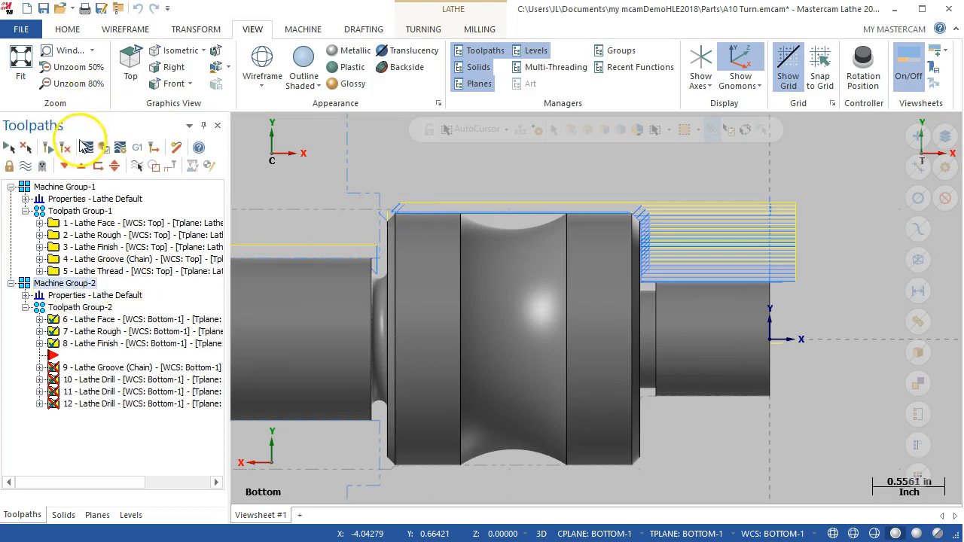
{"action": "left_click", "coordinate": [63, 147]}
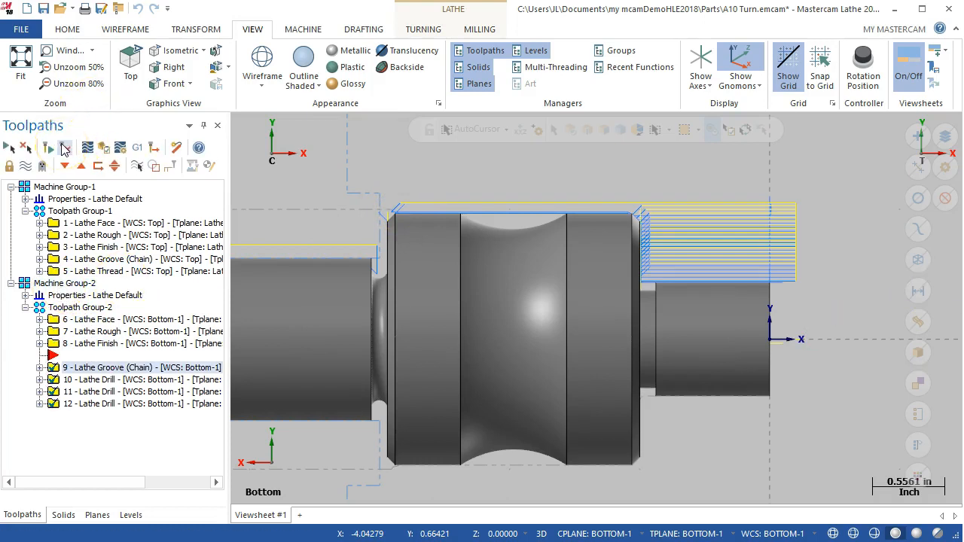
{"action": "left_click", "coordinate": [67, 283]}
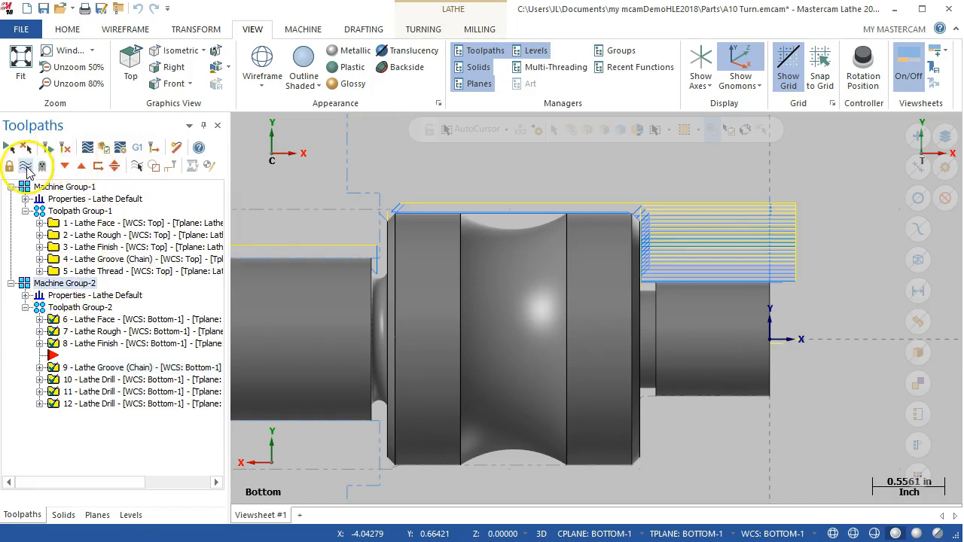
{"action": "left_click", "coordinate": [24, 166]}
{"action": "mouse_move", "coordinate": [593, 299]}
{"action": "middle_mouse_down"}
{"action": "mouse_move", "coordinate": [555, 308]}
{"action": "mouse_move", "coordinate": [534, 339]}
{"action": "middle_mouse_up"}
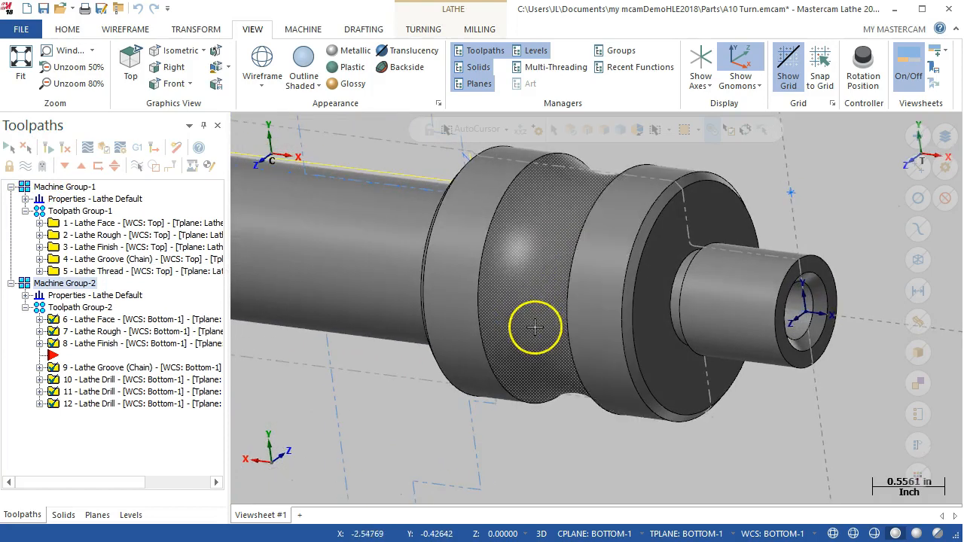
{"action": "key", "text": "alt+4"}
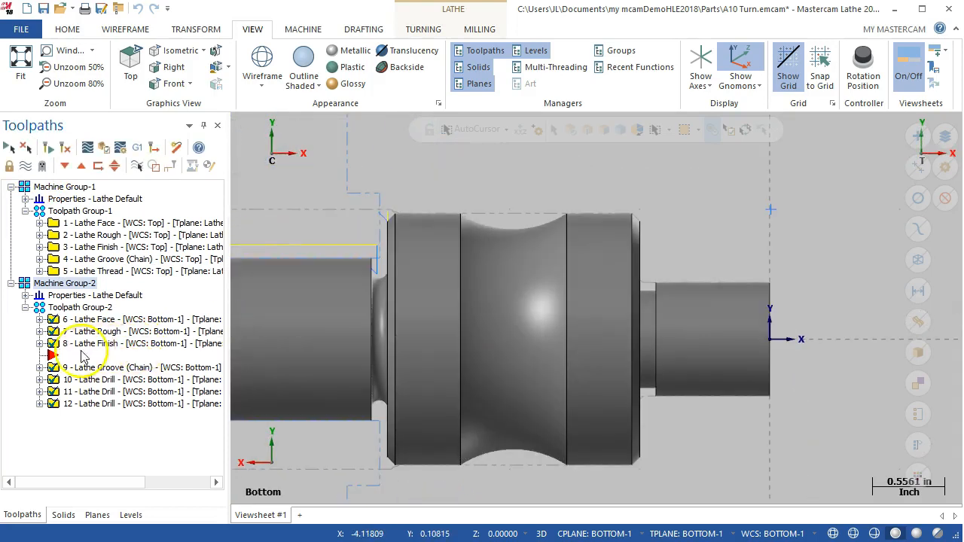
Add a Contour Rough operation at the end of Toolpath Group-2, chained along the concave arc in the large diameter.
{"action": "left_click_drag", "start_coordinate": [56, 358], "coordinate": [54, 411]}
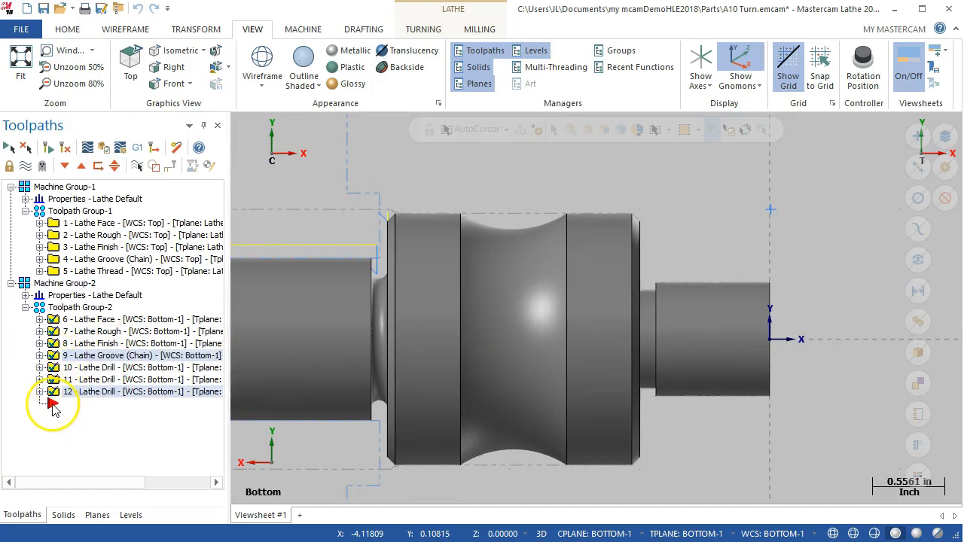
{"action": "right_click", "coordinate": [53, 407]}
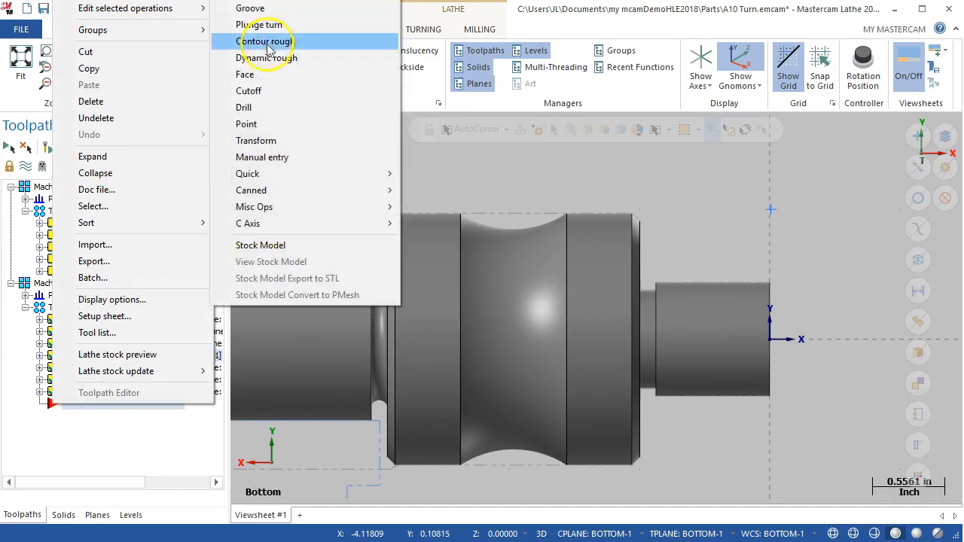
{"action": "left_click", "coordinate": [264, 39]}
{"action": "left_click", "coordinate": [270, 78]}
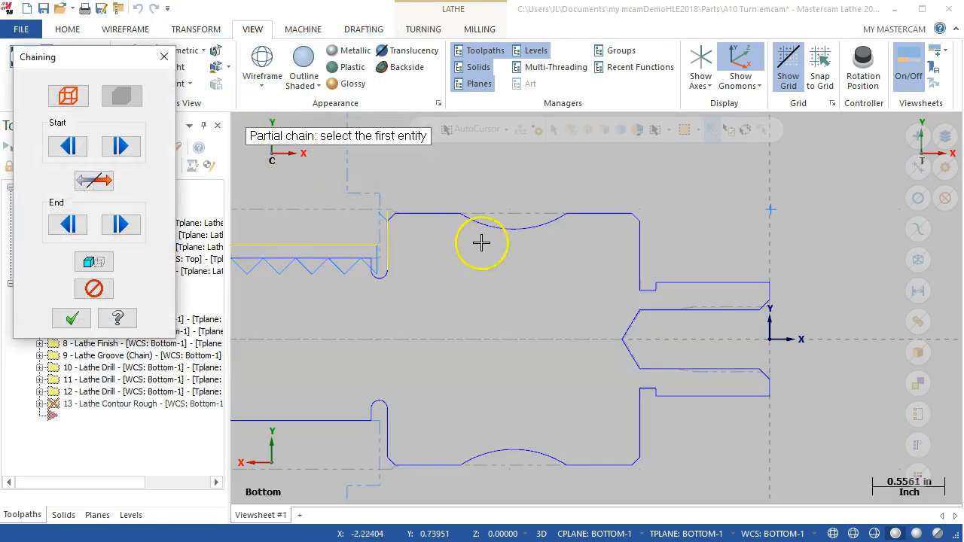
{"action": "left_click", "coordinate": [558, 229]}
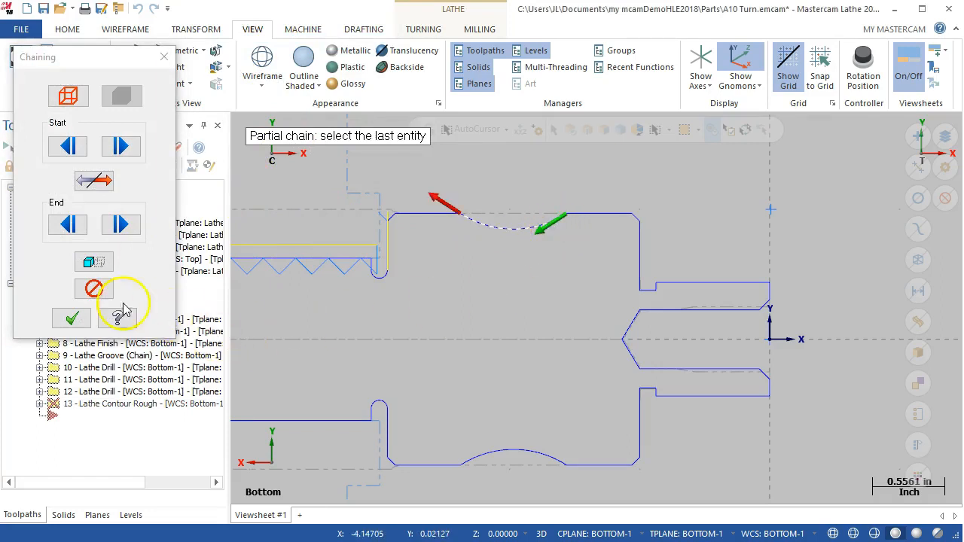
{"action": "left_click", "coordinate": [71, 318]}
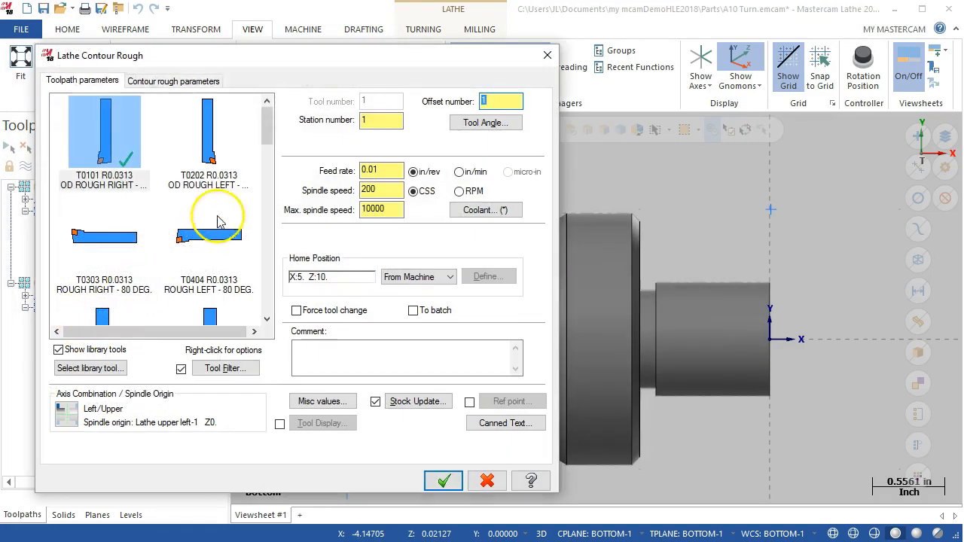
Choose the T2121 OD Finish Right 35-degree tool and set a constant offset of 0.005 with 0.005 stock to leave in X and Z.
{"action": "left_click_drag", "start_coordinate": [262, 125], "coordinate": [270, 182]}
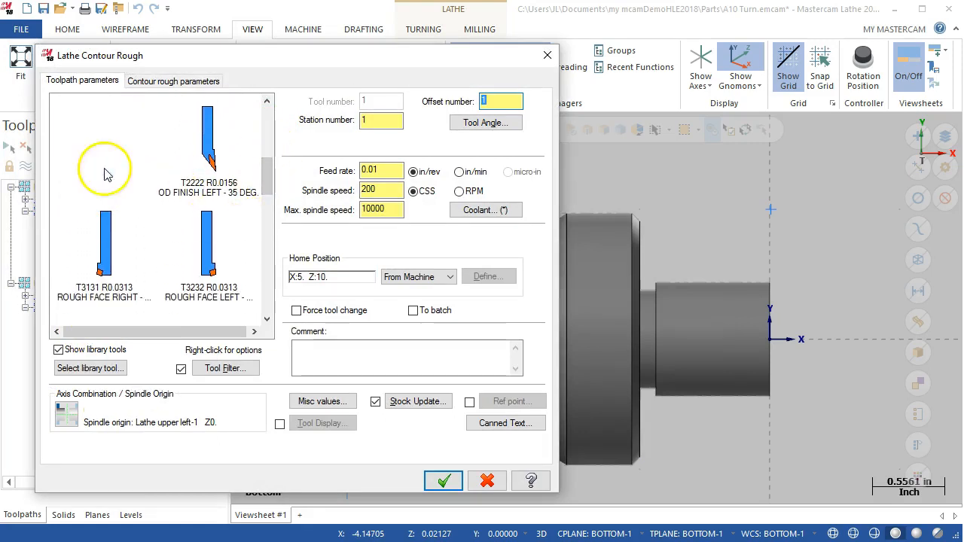
{"action": "left_click", "coordinate": [109, 167]}
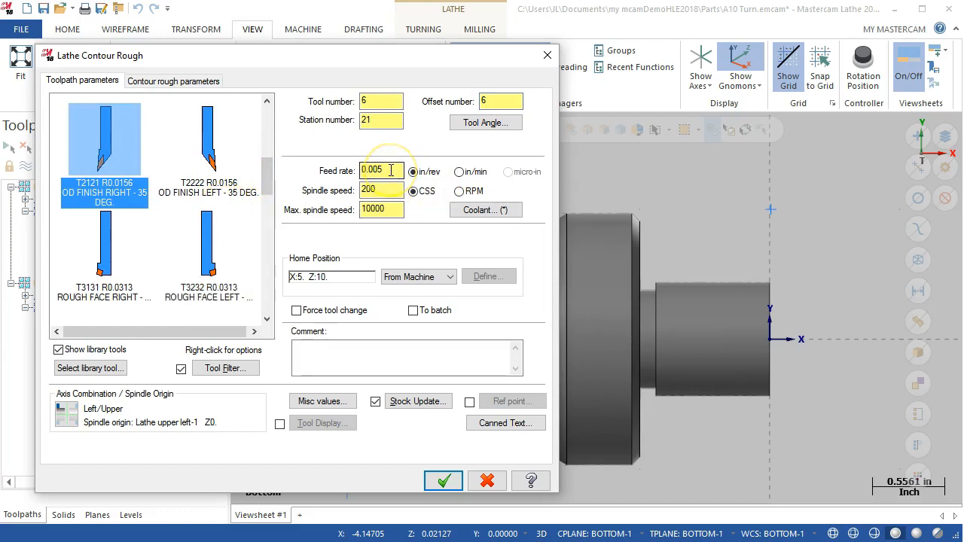
{"action": "left_click", "coordinate": [173, 80]}
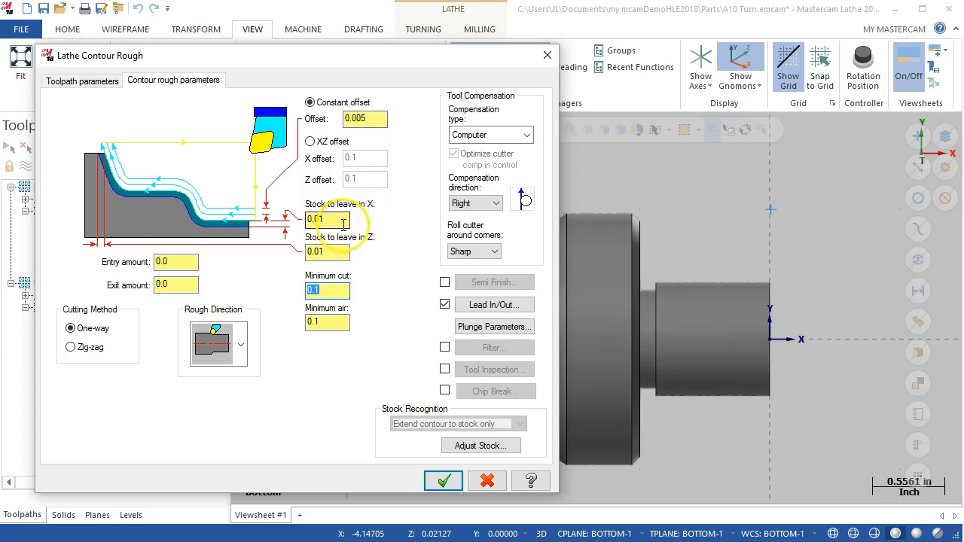
{"action": "left_click", "coordinate": [409, 256]}
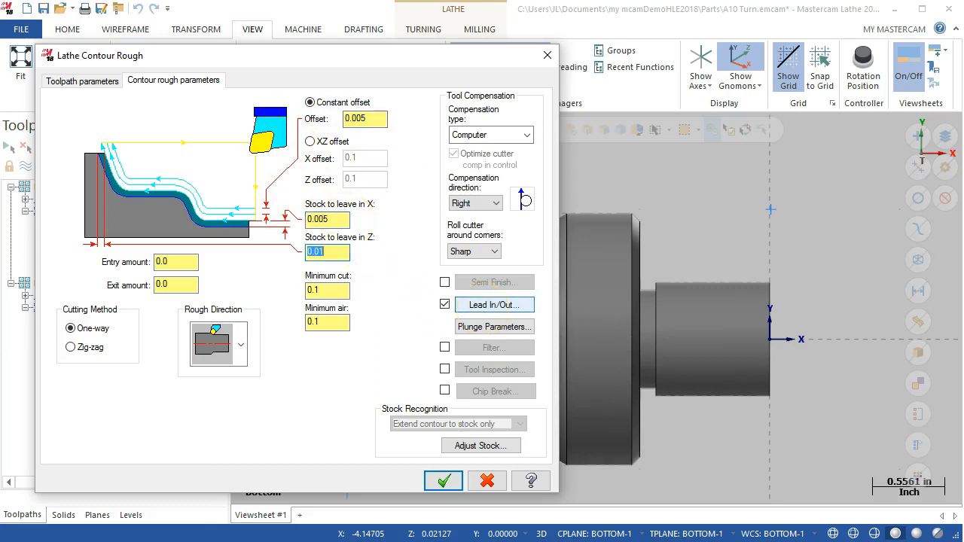
{"action": "key", "text": "Tab"}
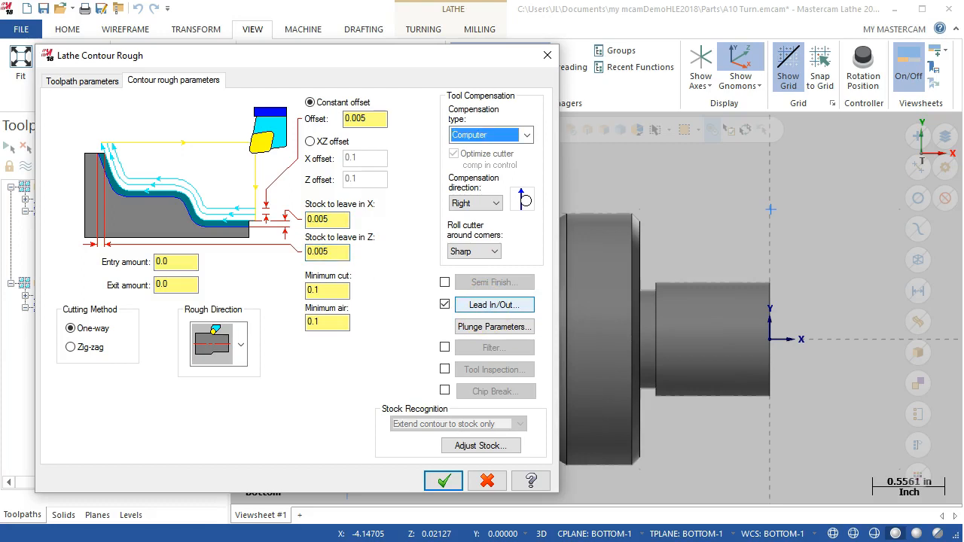
Set the lead-in entry vector angle to 135 degrees, check the lead-out vector and accept the lead settings.
{"action": "left_click", "coordinate": [494, 309]}
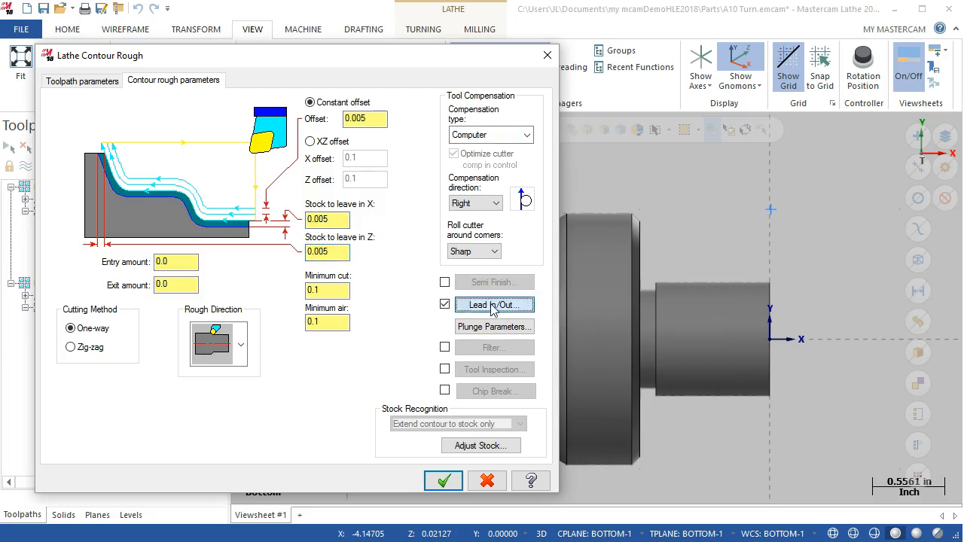
{"action": "left_click", "coordinate": [394, 239]}
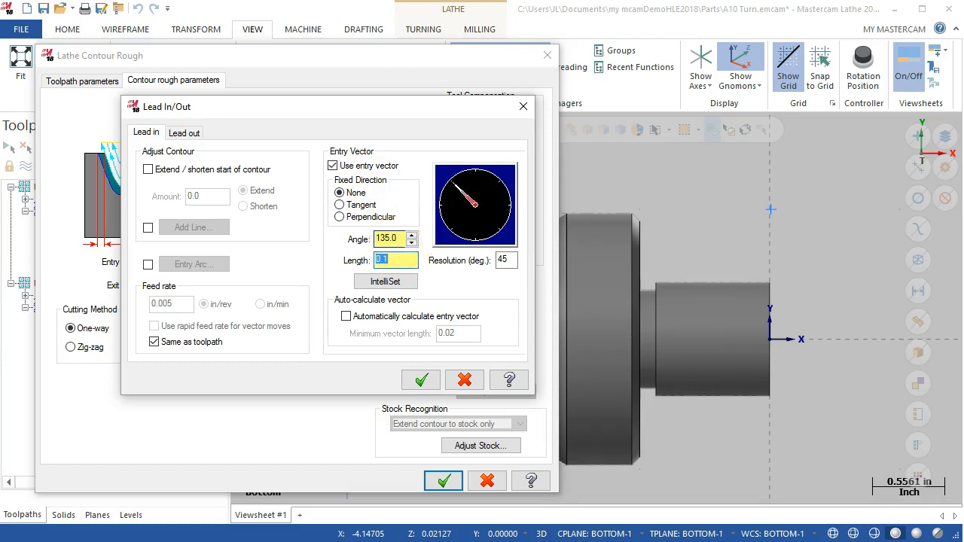
{"action": "left_click", "coordinate": [180, 133]}
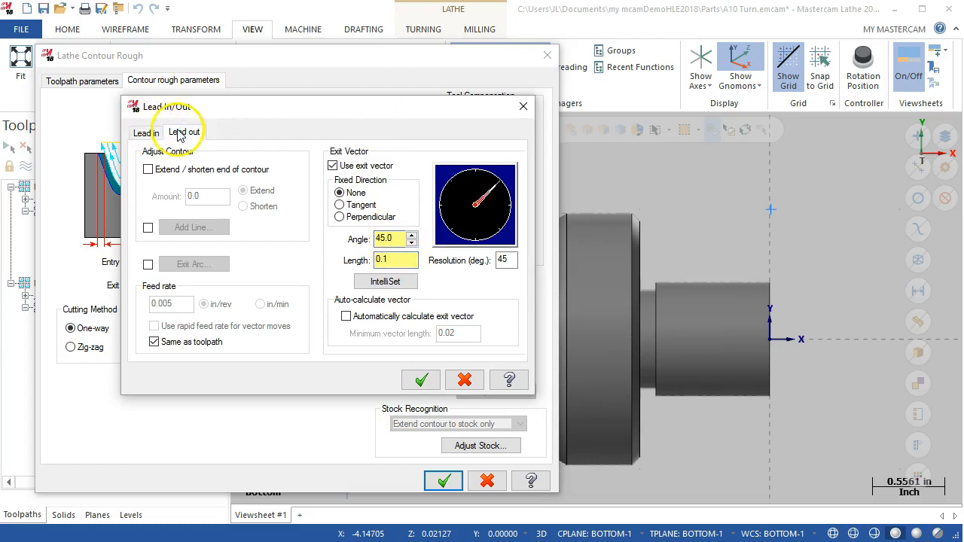
{"action": "left_click", "coordinate": [421, 380]}
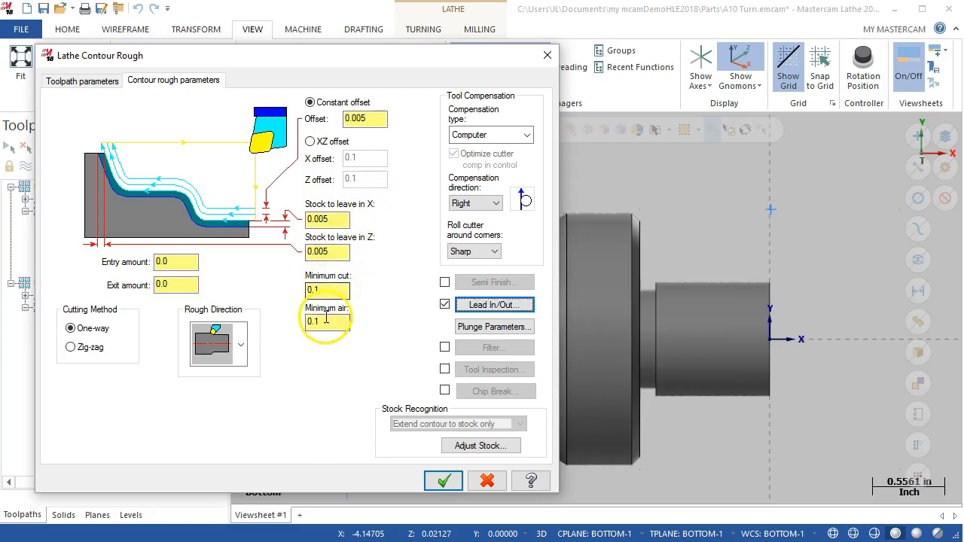
Set the Contour Rough operation's minimum cut to 0.01, accept its parameters and keep the operation.
{"action": "left_click", "coordinate": [324, 290]}
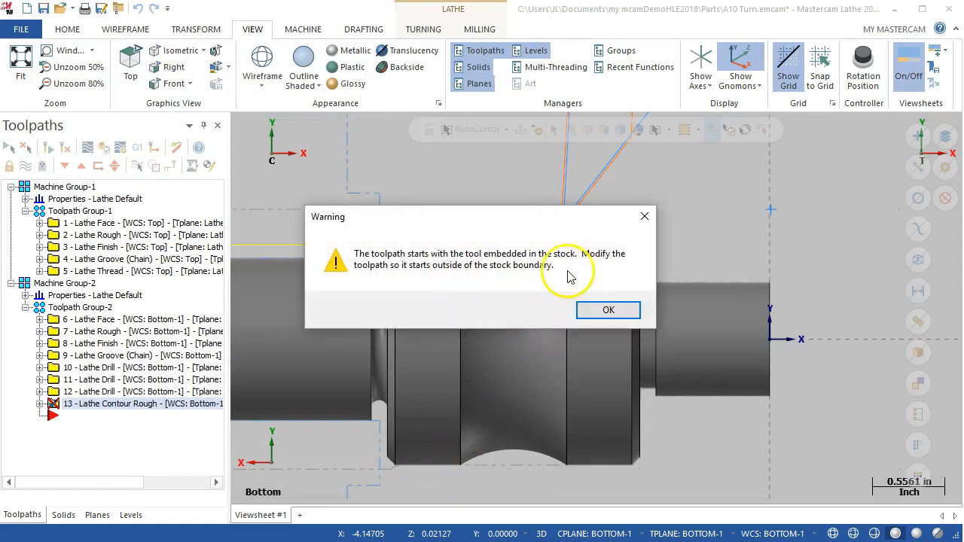
{"action": "left_click", "coordinate": [616, 311]}
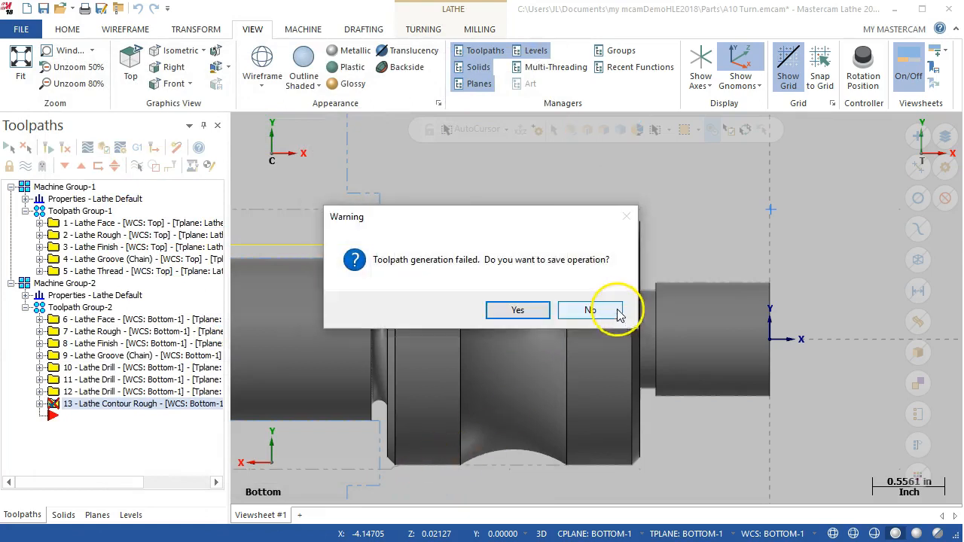
{"action": "left_click", "coordinate": [521, 312]}
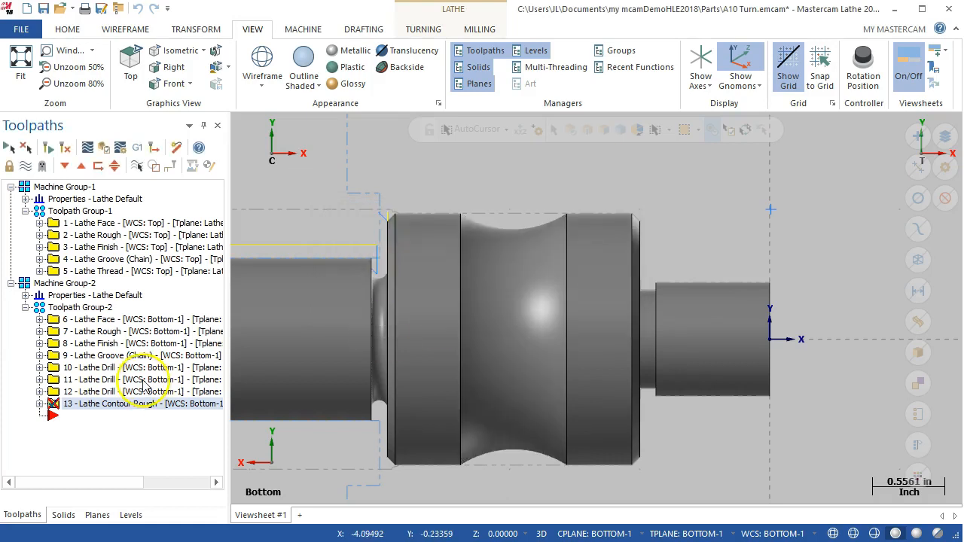
Extend both the start and the end of the contour by 0.05 in the Contour Rough operation's lead in/out settings.
{"action": "left_click", "coordinate": [40, 404]}
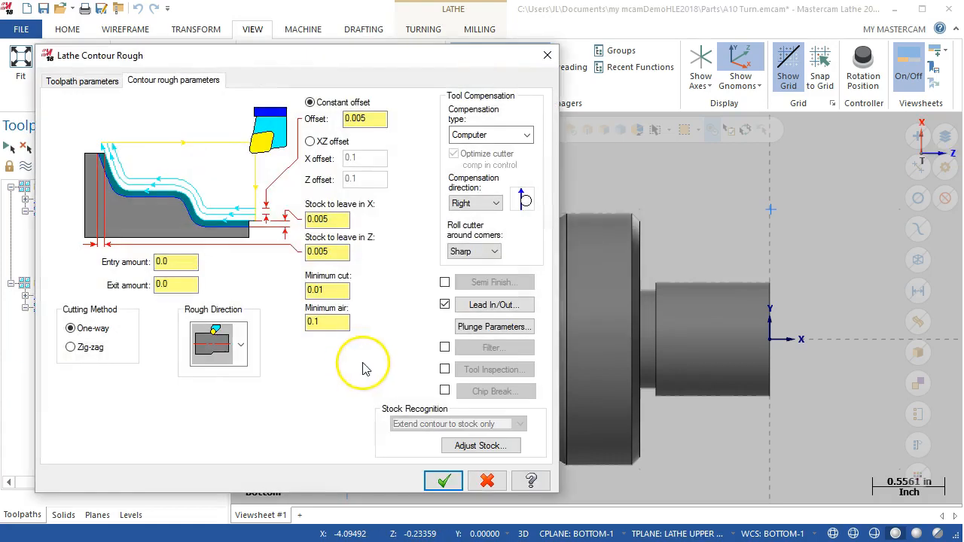
{"action": "left_click", "coordinate": [476, 306]}
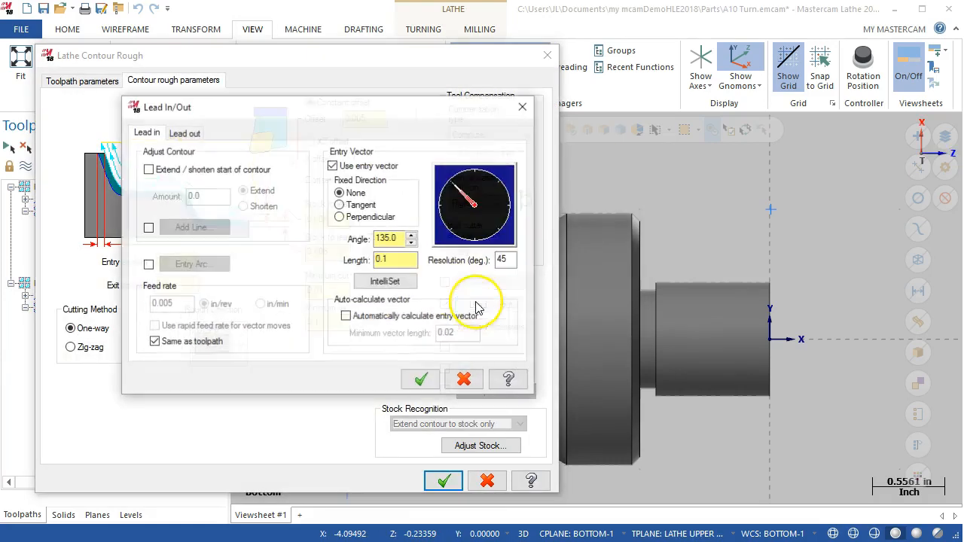
{"action": "left_click", "coordinate": [148, 169]}
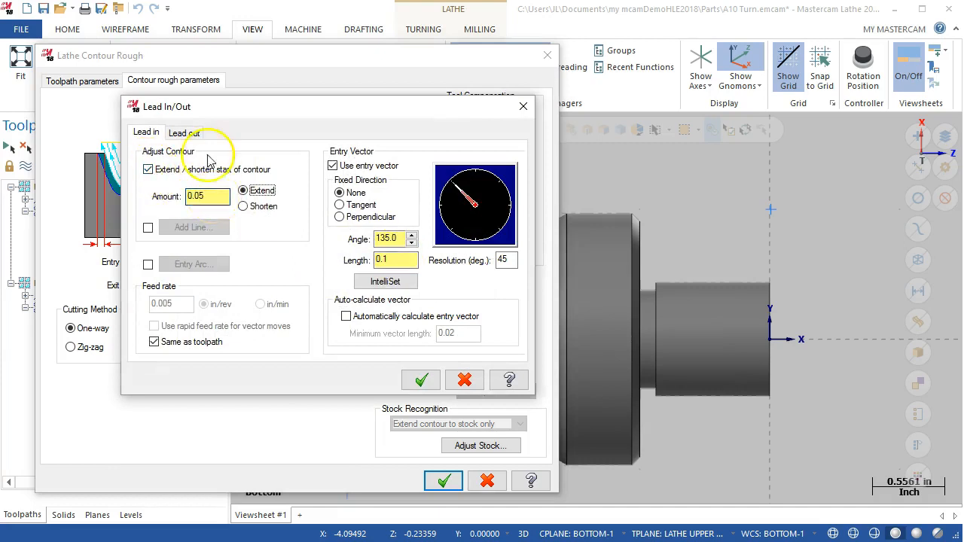
{"action": "left_click", "coordinate": [184, 133]}
{"action": "left_click", "coordinate": [147, 170]}
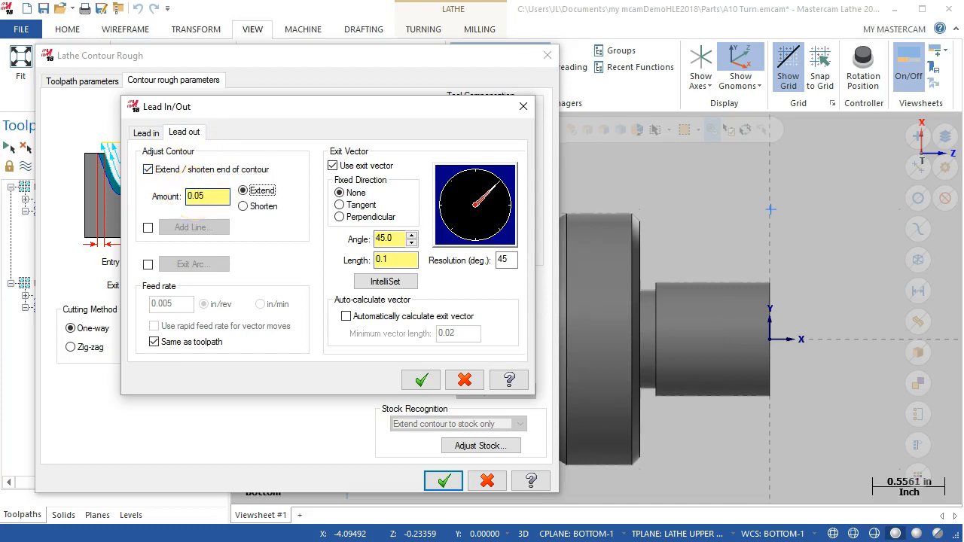
{"action": "left_click", "coordinate": [421, 381]}
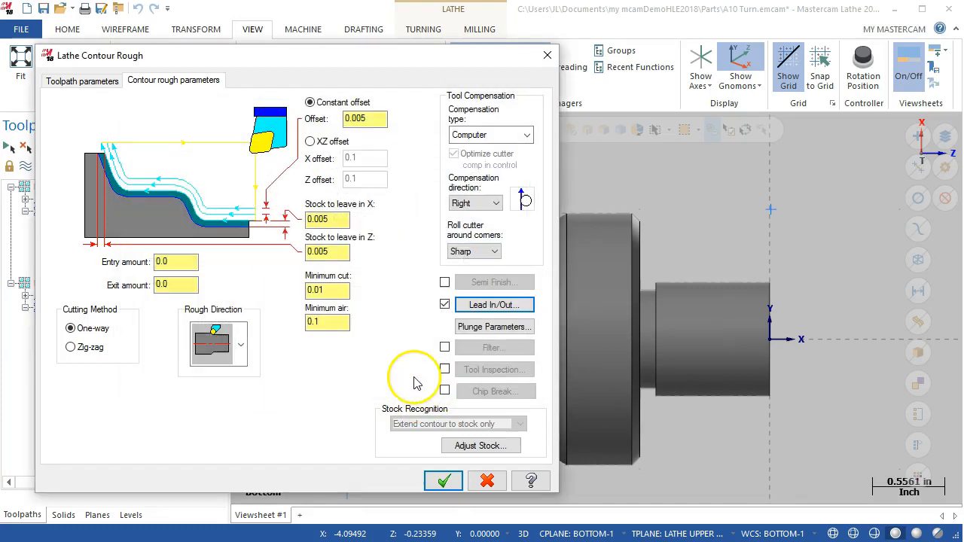
{"action": "left_click", "coordinate": [457, 479]}
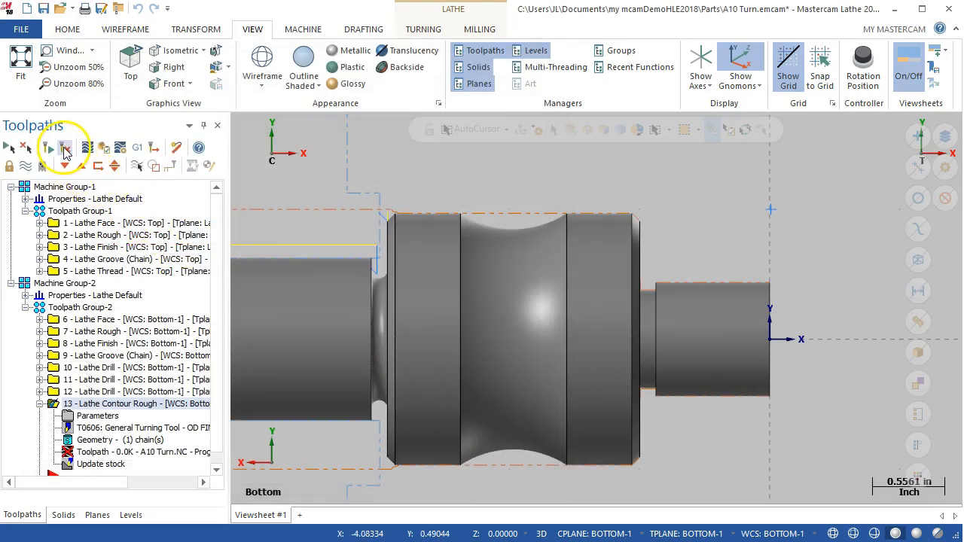
Try to regenerate the Contour Rough operation with its extended contour and dismiss the warnings.
{"action": "left_click", "coordinate": [66, 148]}
{"action": "left_click_drag", "start_coordinate": [447, 215], "coordinate": [453, 337]}
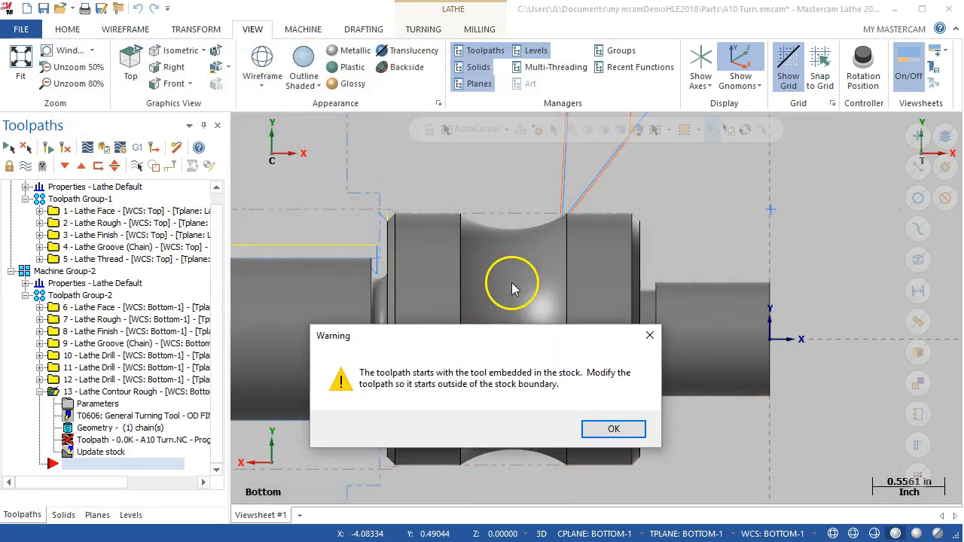
{"action": "left_click", "coordinate": [617, 428]}
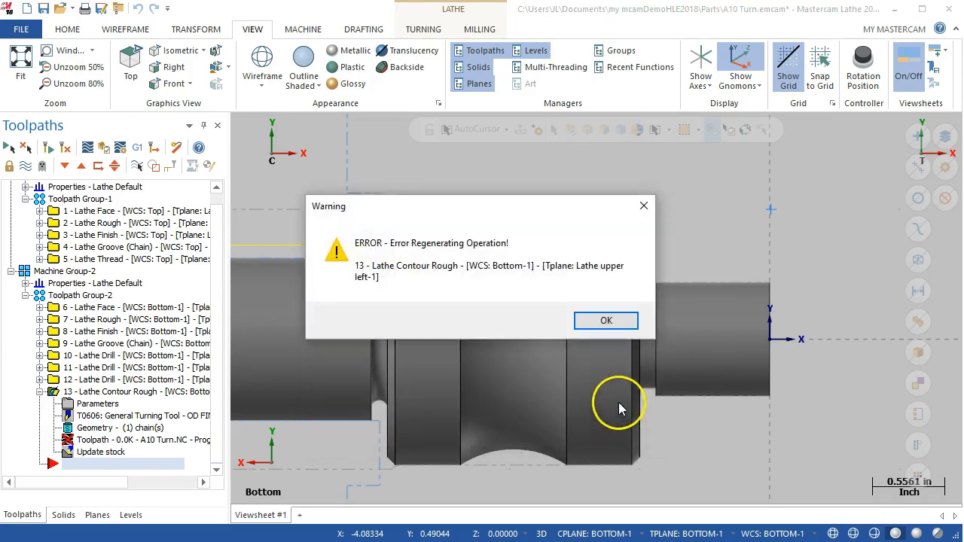
{"action": "left_click", "coordinate": [606, 321]}
Examine the Contour Rough operation's solid chain and its partial loop in the Chain Manager, leaving the chain as it is.
{"action": "left_click", "coordinate": [124, 445]}
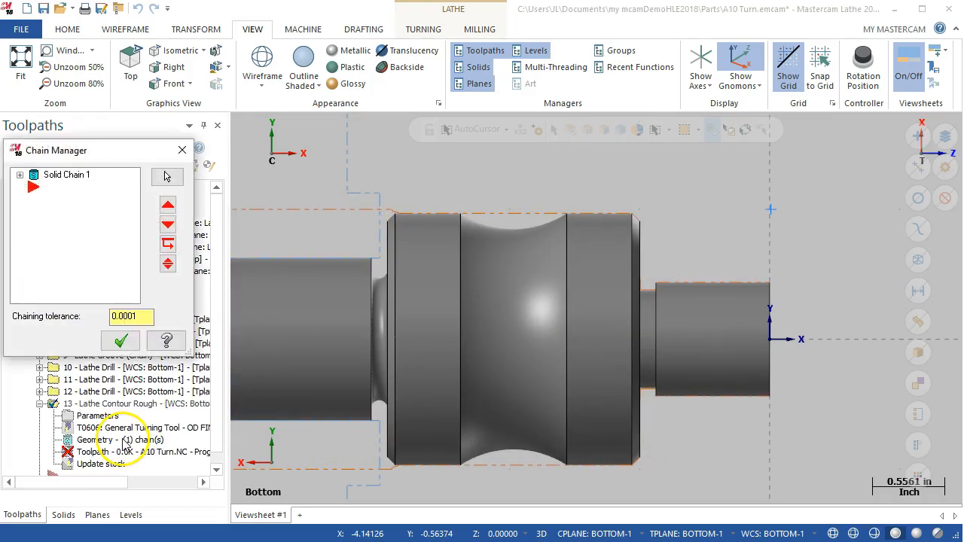
{"action": "left_click", "coordinate": [51, 176]}
{"action": "left_click", "coordinate": [19, 175]}
{"action": "left_click", "coordinate": [47, 186]}
{"action": "scroll", "coordinate": [538, 301], "scroll_direction": "down", "scroll_amount": 4}
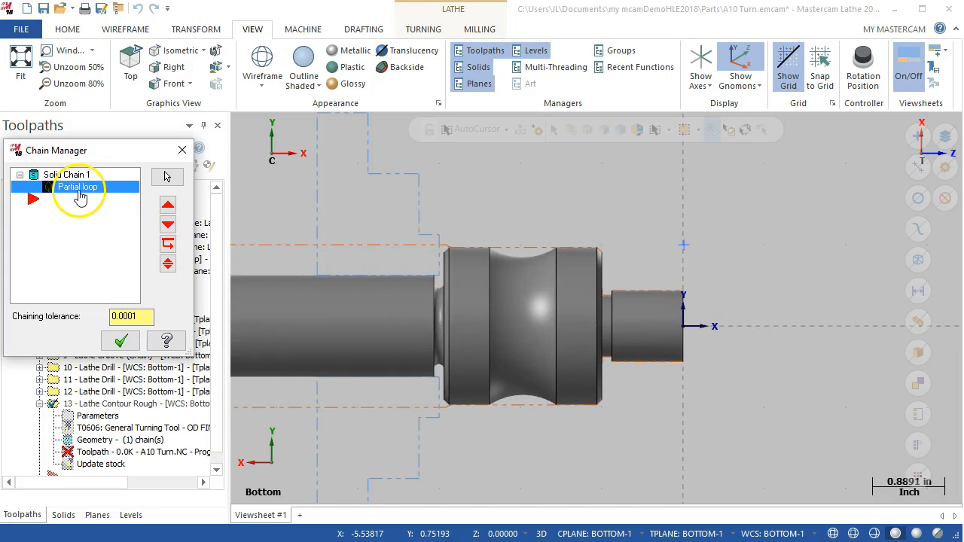
{"action": "scroll", "coordinate": [617, 273], "scroll_direction": "down", "scroll_amount": 2}
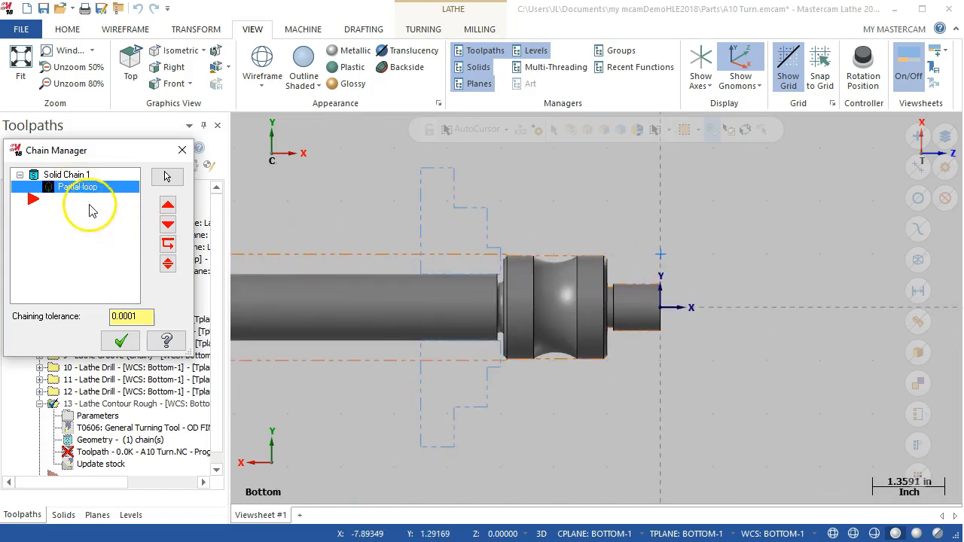
{"action": "double_click", "coordinate": [79, 176]}
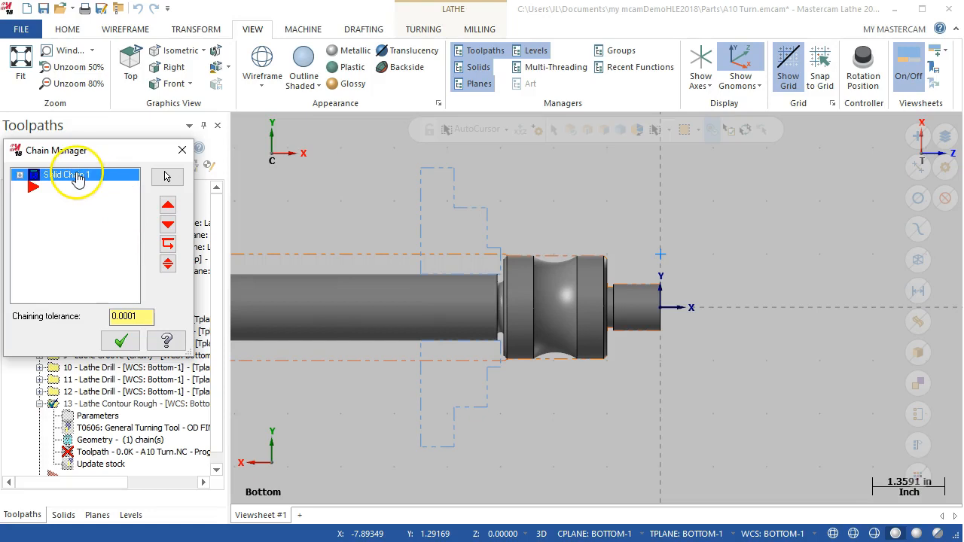
{"action": "left_click", "coordinate": [128, 340]}
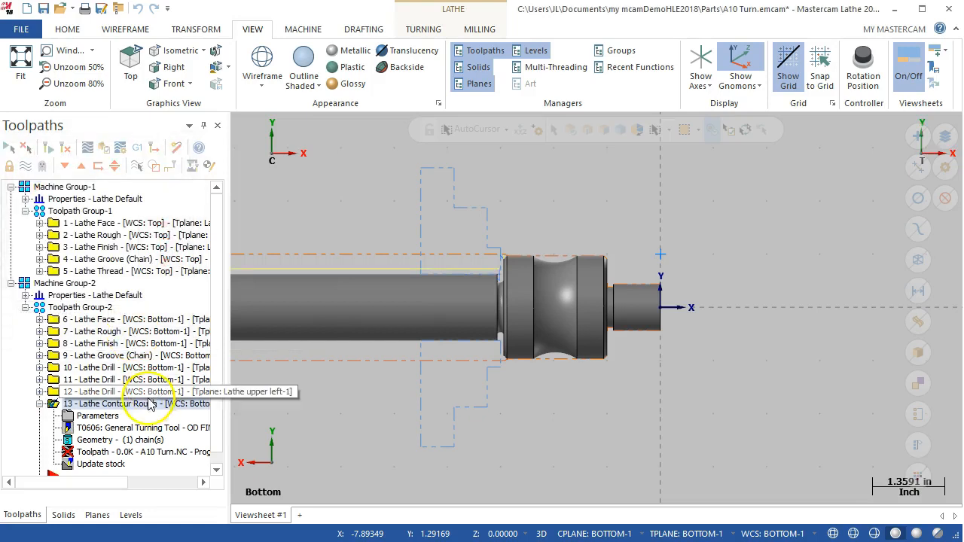
Choose the third plunge cutting option for the Contour Rough operation, with a front clearance angle of 90 and a back clearance angle of 60.
{"action": "left_click", "coordinate": [79, 415]}
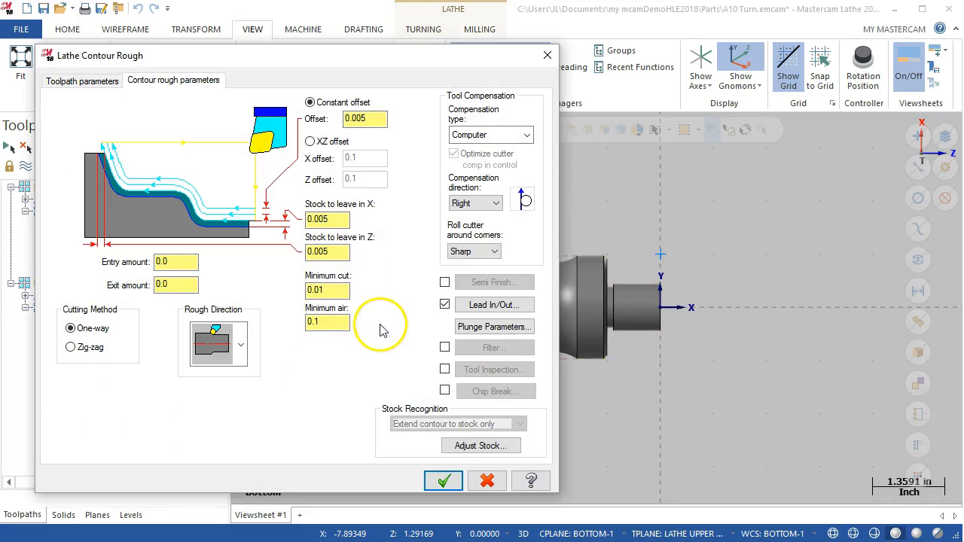
{"action": "left_click", "coordinate": [500, 326]}
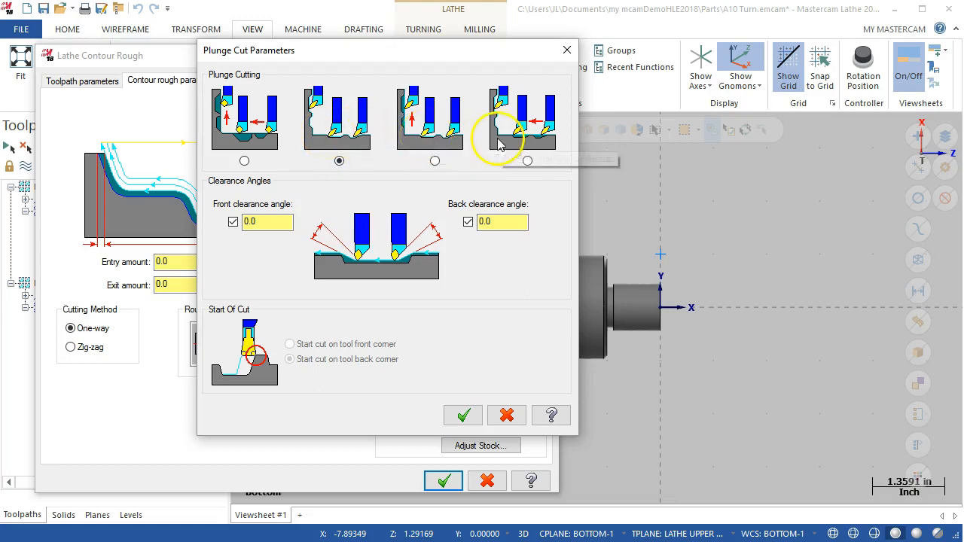
{"action": "left_click", "coordinate": [434, 162]}
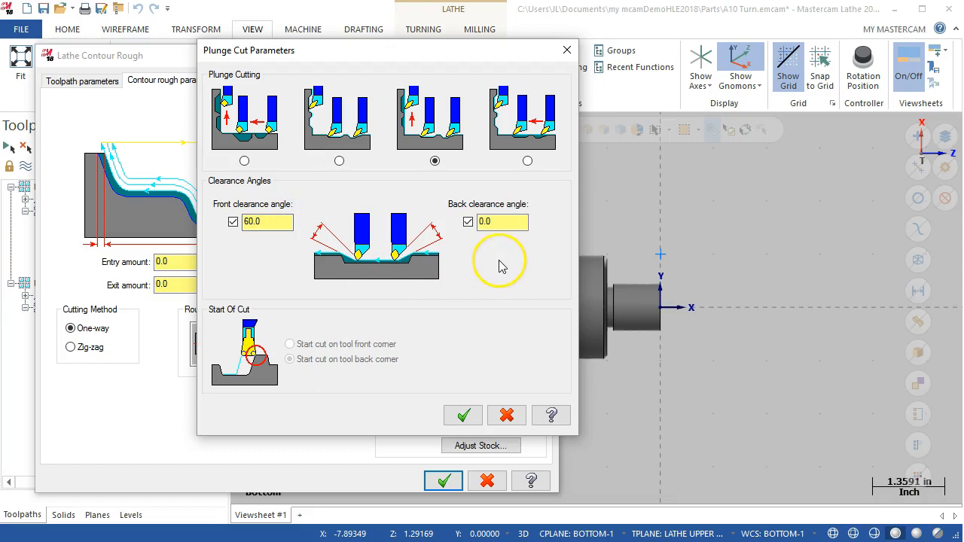
{"action": "left_click", "coordinate": [497, 223]}
{"action": "left_click", "coordinate": [260, 221]}
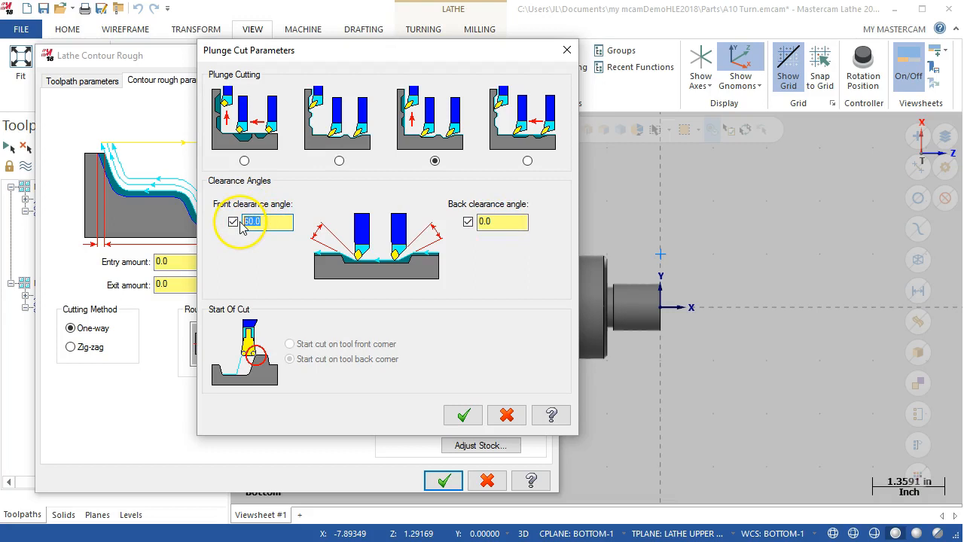
{"action": "left_click", "coordinate": [489, 224]}
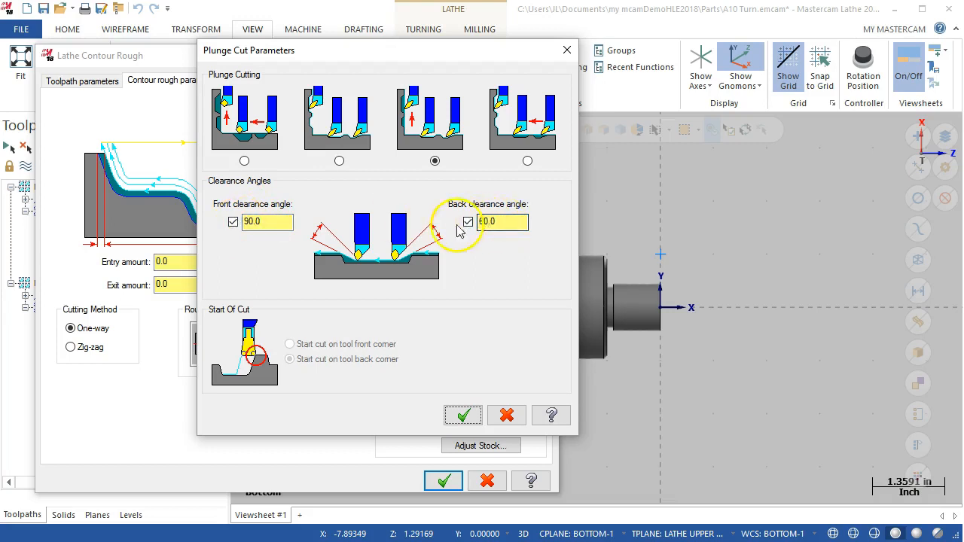
{"action": "left_click", "coordinate": [461, 415]}
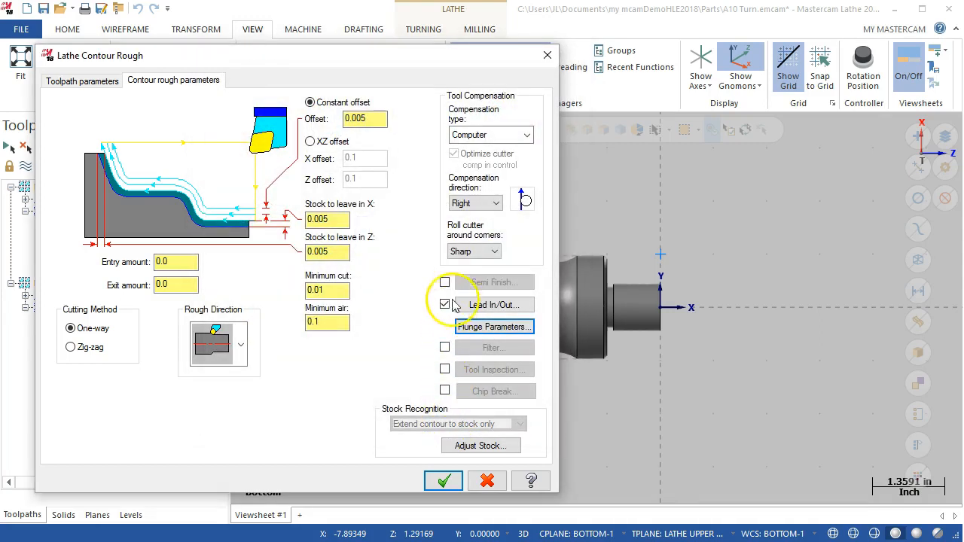
{"action": "left_click", "coordinate": [443, 480]}
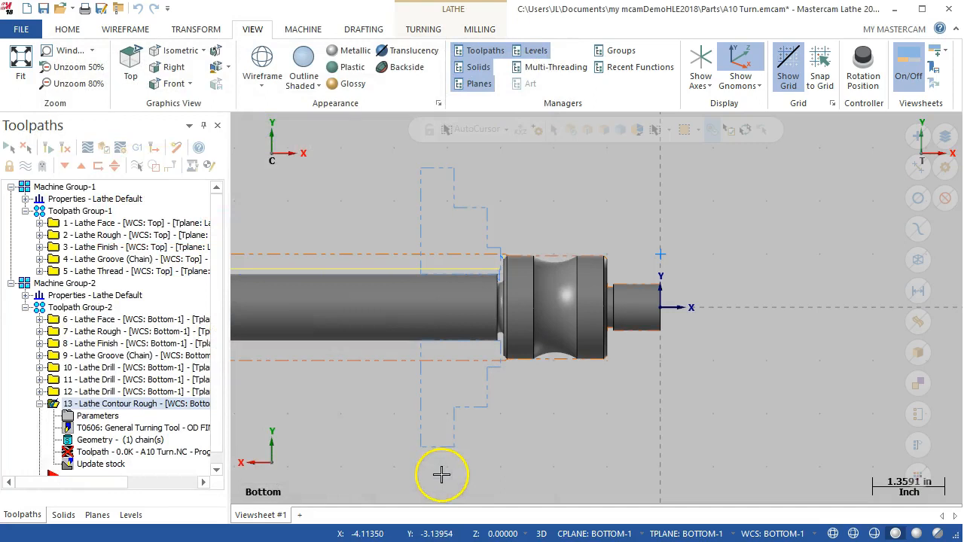
Try to regenerate the Contour Rough operation with the new plunge settings and dismiss the warnings.
{"action": "left_click", "coordinate": [67, 148]}
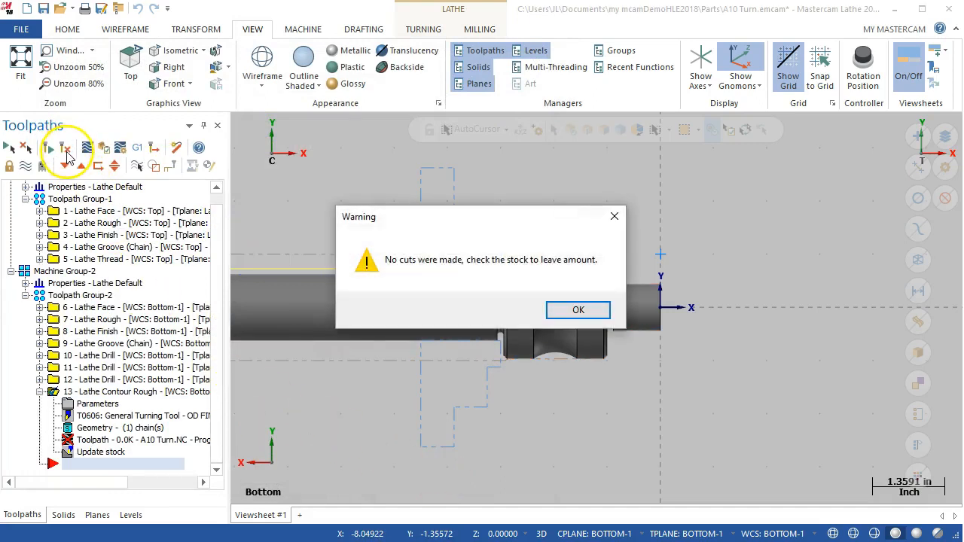
{"action": "left_click", "coordinate": [577, 312]}
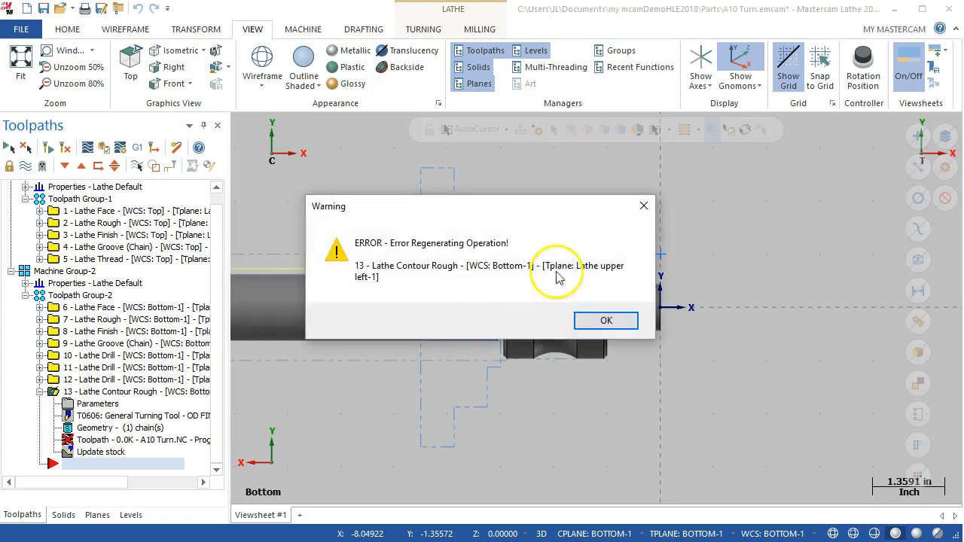
{"action": "left_click", "coordinate": [597, 318]}
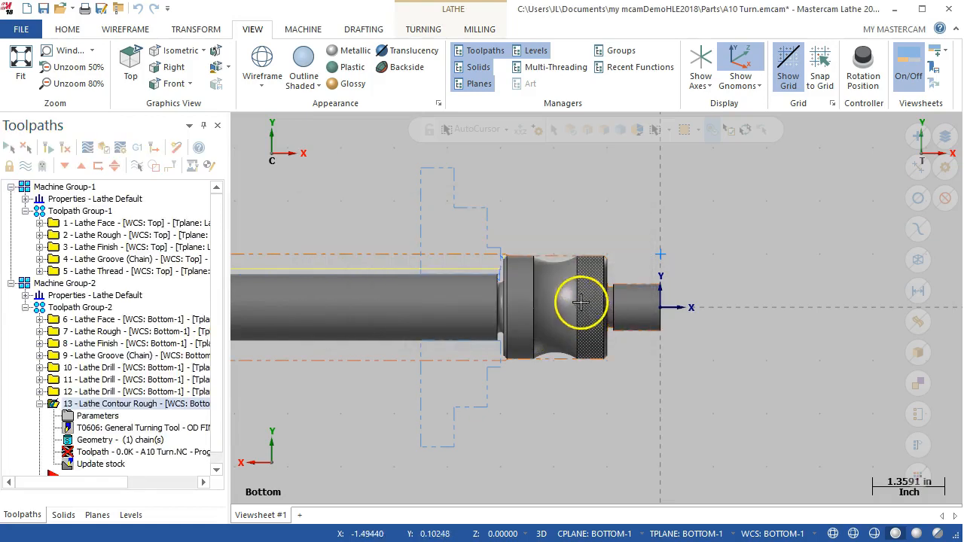
Set the Contour Rough operation's constant offset to 0.1, try to regenerate it and dismiss the warnings.
{"action": "left_click", "coordinate": [100, 419]}
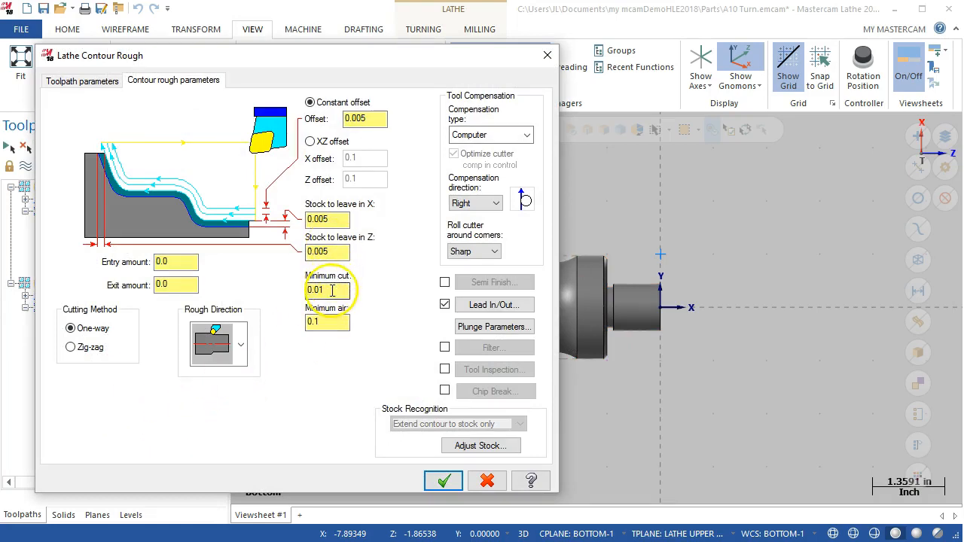
{"action": "double_click", "coordinate": [368, 120]}
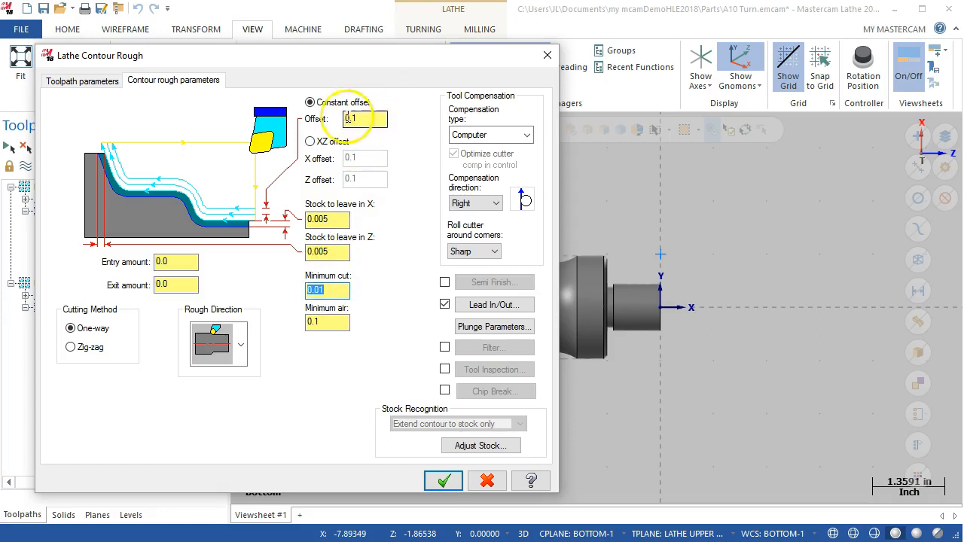
{"action": "left_click", "coordinate": [441, 480]}
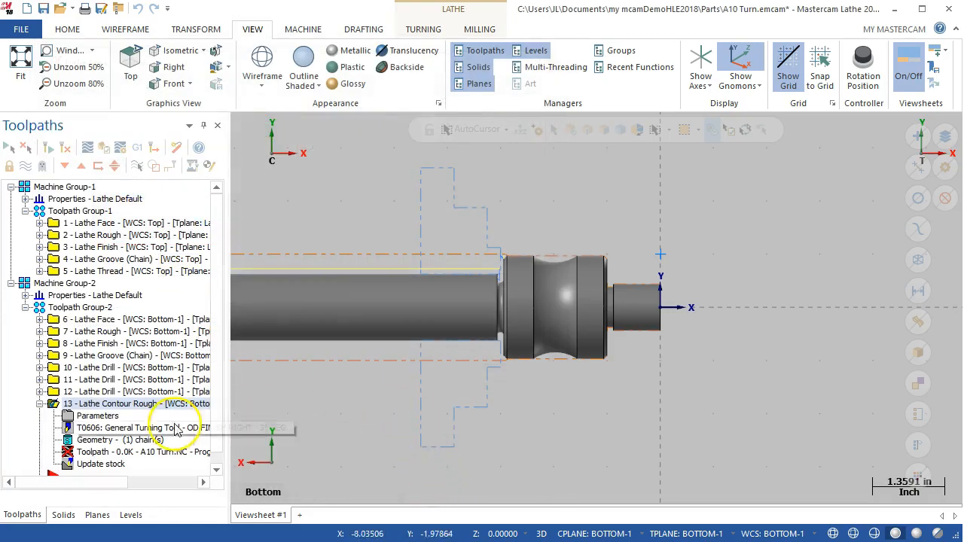
{"action": "left_click", "coordinate": [66, 147]}
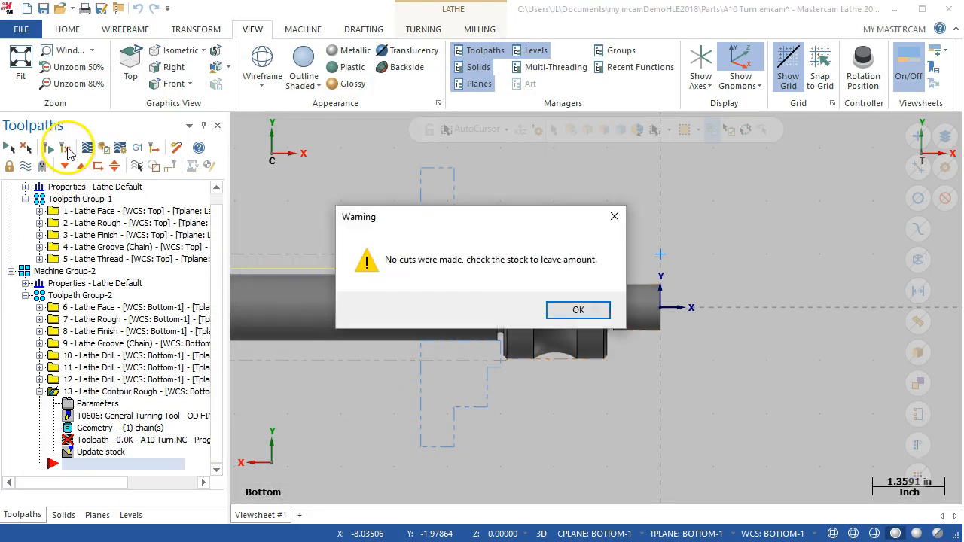
{"action": "left_click", "coordinate": [577, 309]}
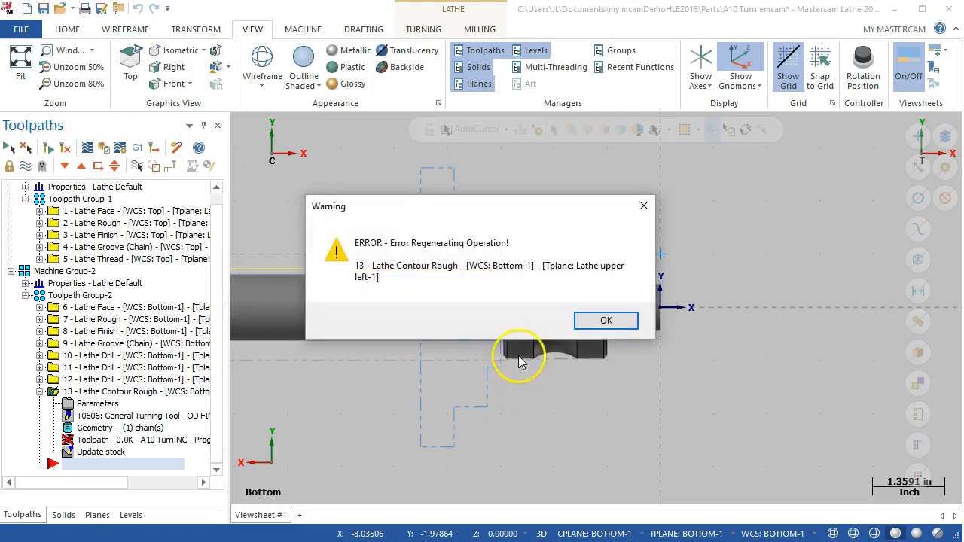
{"action": "left_click", "coordinate": [592, 319]}
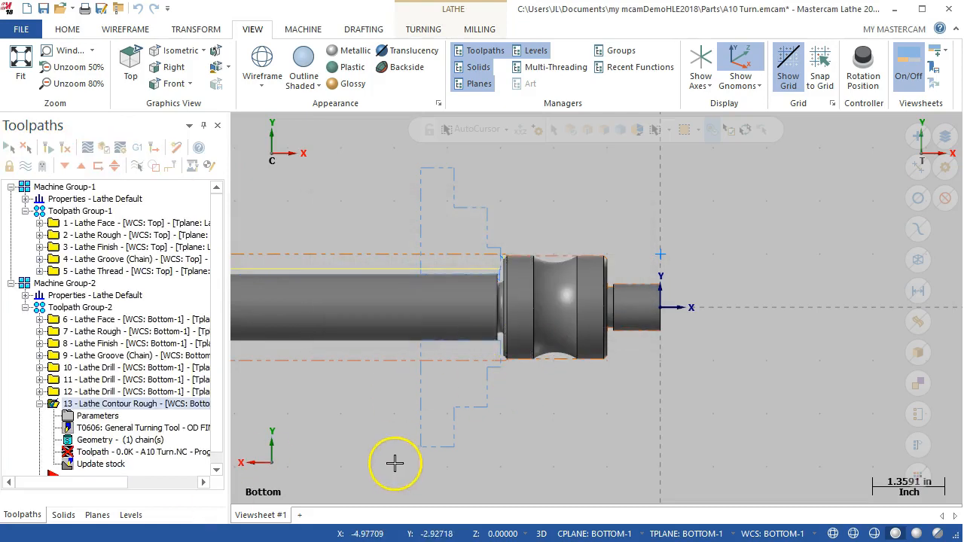
Delete the Lathe Contour Rough operation from Toolpath Group-2.
{"action": "right_click", "coordinate": [87, 411]}
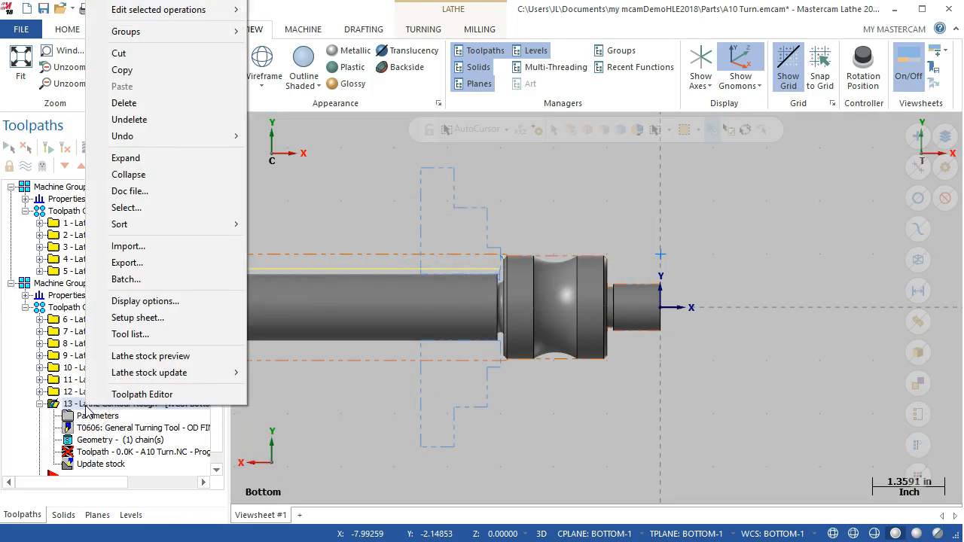
{"action": "left_click", "coordinate": [125, 103]}
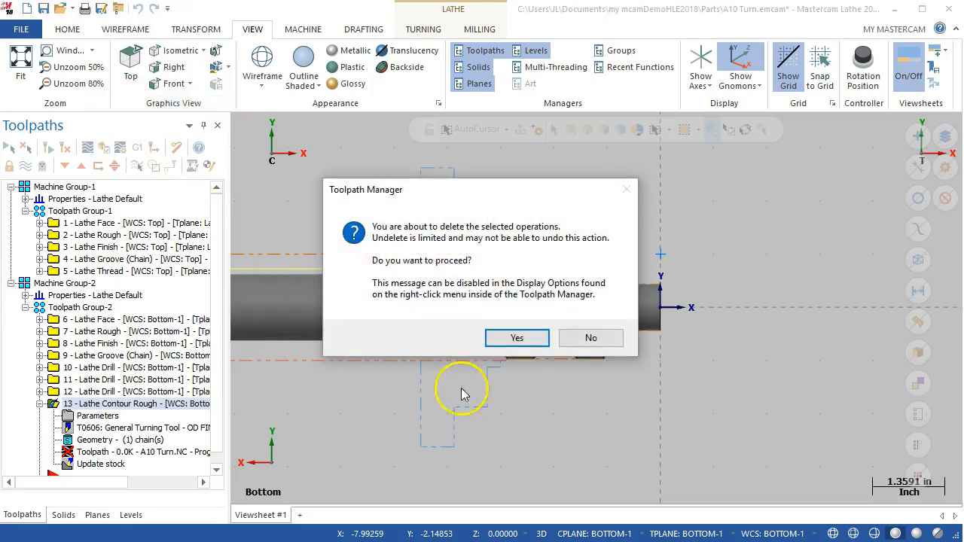
{"action": "left_click", "coordinate": [516, 338]}
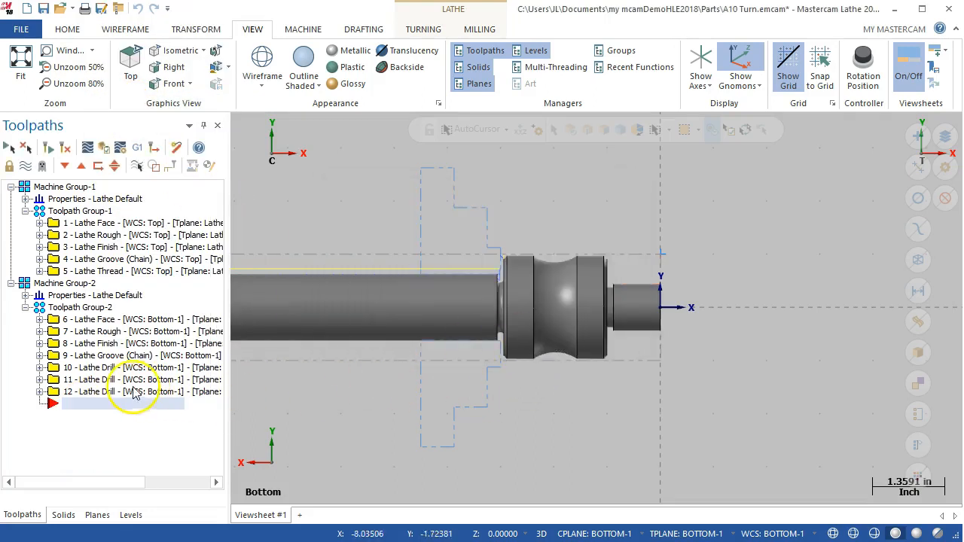
Add a new Contour Rough operation to Toolpath Group-2 and chain the concave groove's upper arc from right to left.
{"action": "right_click", "coordinate": [85, 408]}
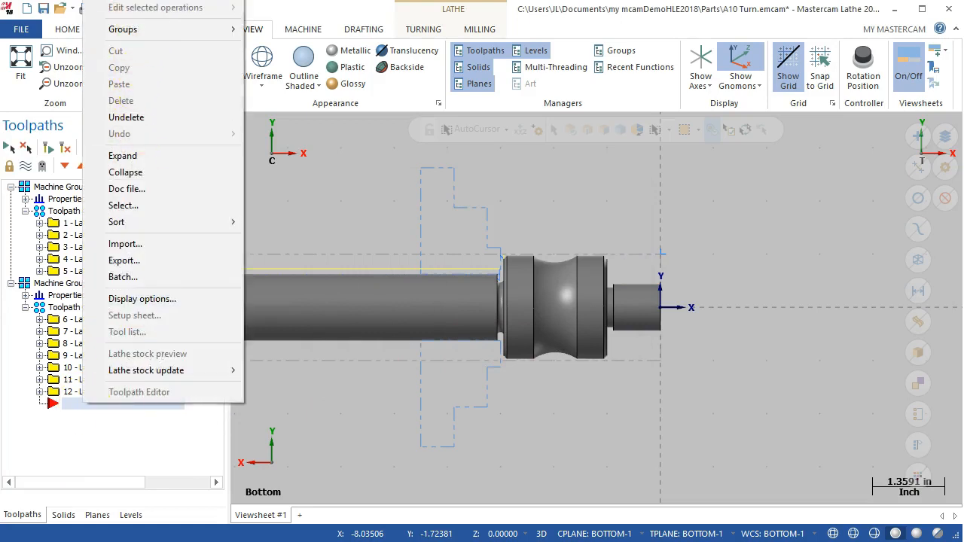
{"action": "mouse_move", "coordinate": [150, 3]}
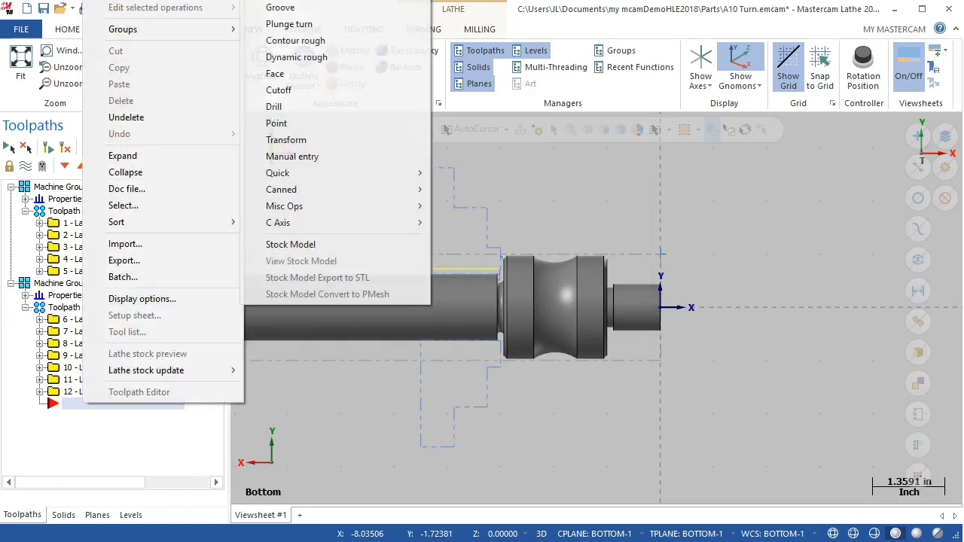
{"action": "left_click", "coordinate": [319, 47]}
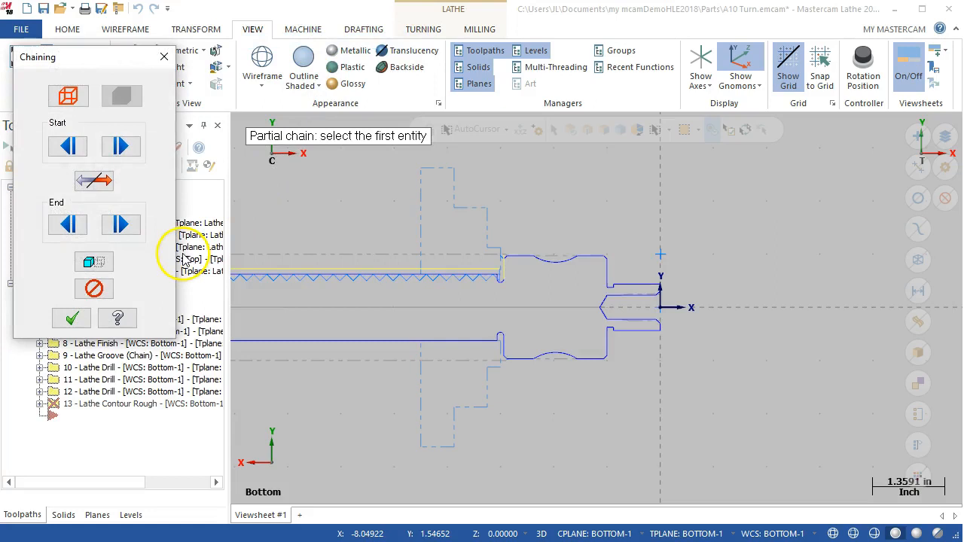
{"action": "scroll", "coordinate": [599, 273], "scroll_direction": "up", "scroll_amount": 3}
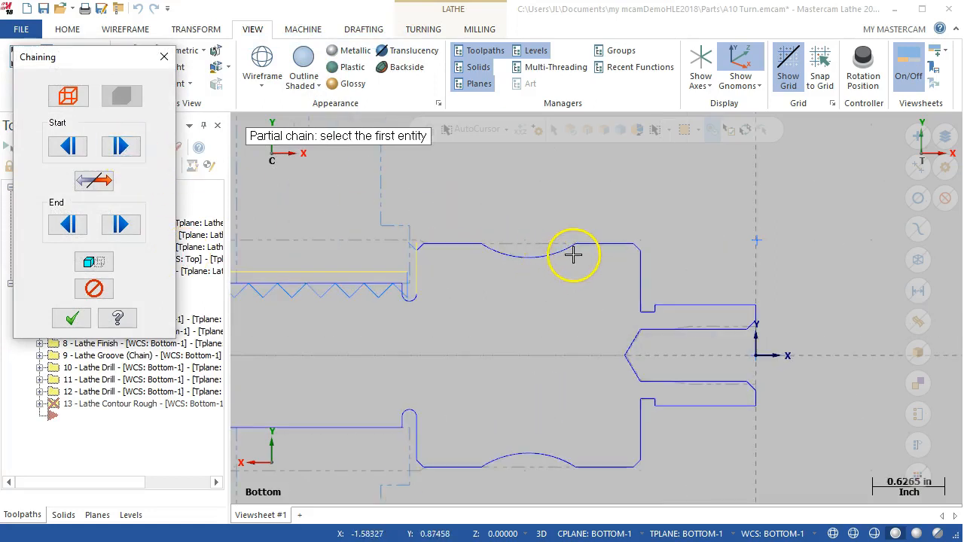
{"action": "left_click", "coordinate": [565, 261]}
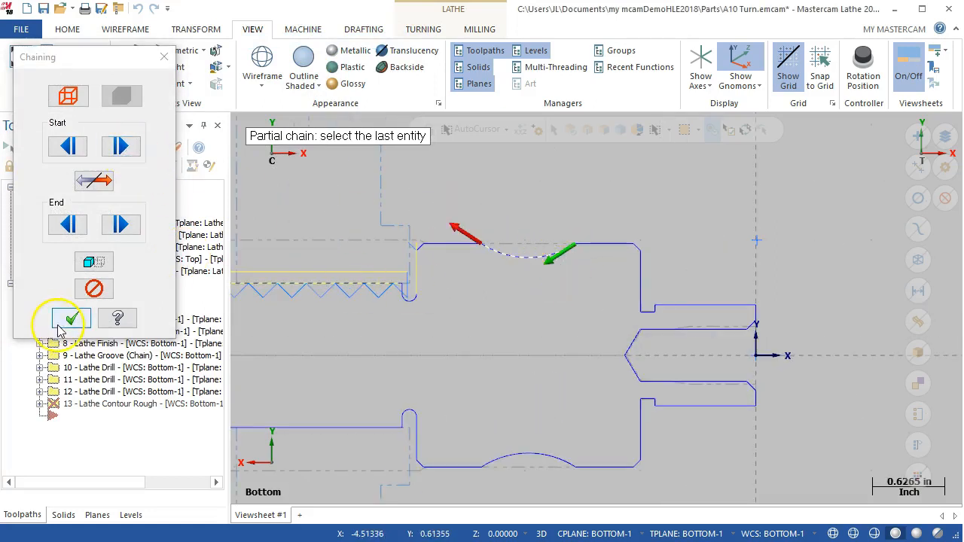
{"action": "left_click", "coordinate": [71, 317]}
Choose the T0606 R0.0156 OD finish right 35-degree tool for the Contour Rough operation and open its maximum spindle speed for editing.
{"action": "left_click", "coordinate": [119, 125]}
{"action": "left_click_drag", "start_coordinate": [266, 125], "coordinate": [268, 157]}
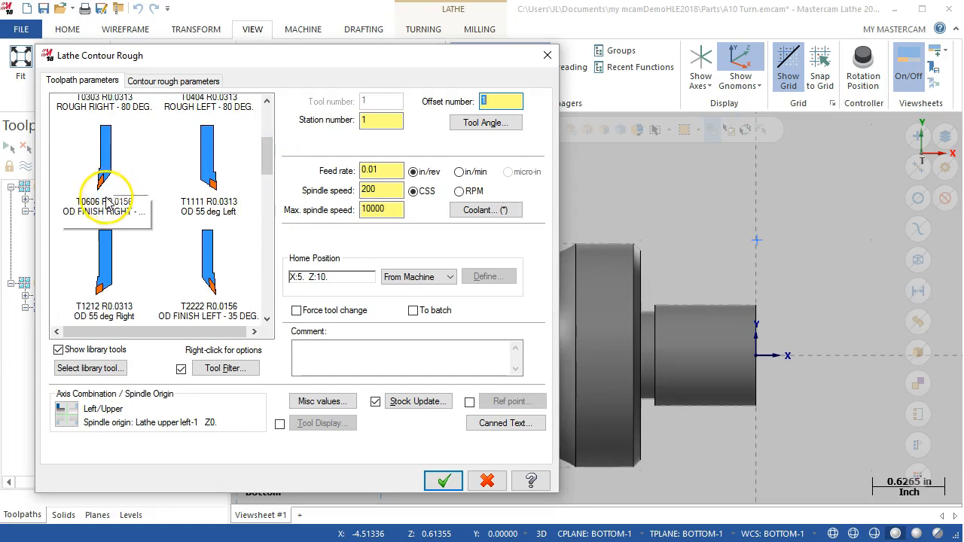
{"action": "left_click", "coordinate": [109, 207]}
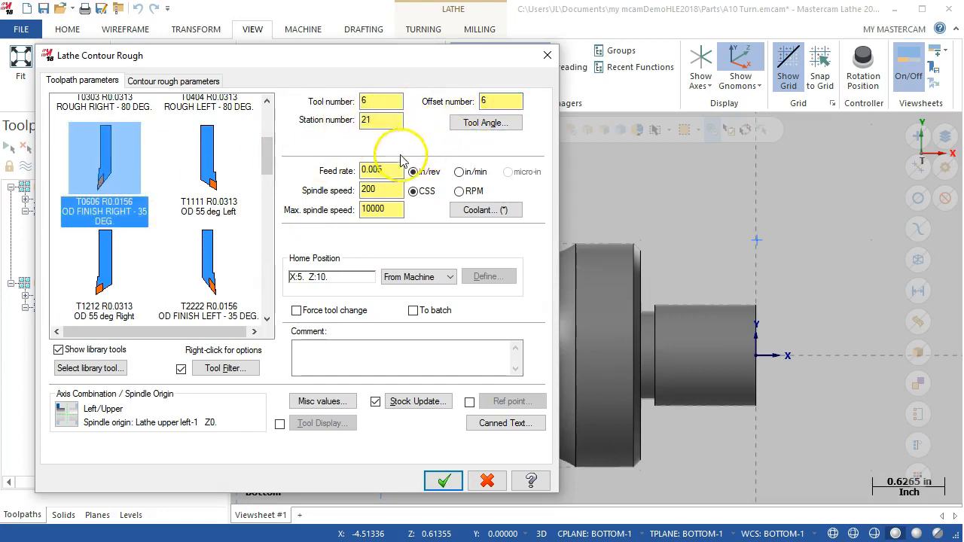
{"action": "left_click", "coordinate": [388, 208]}
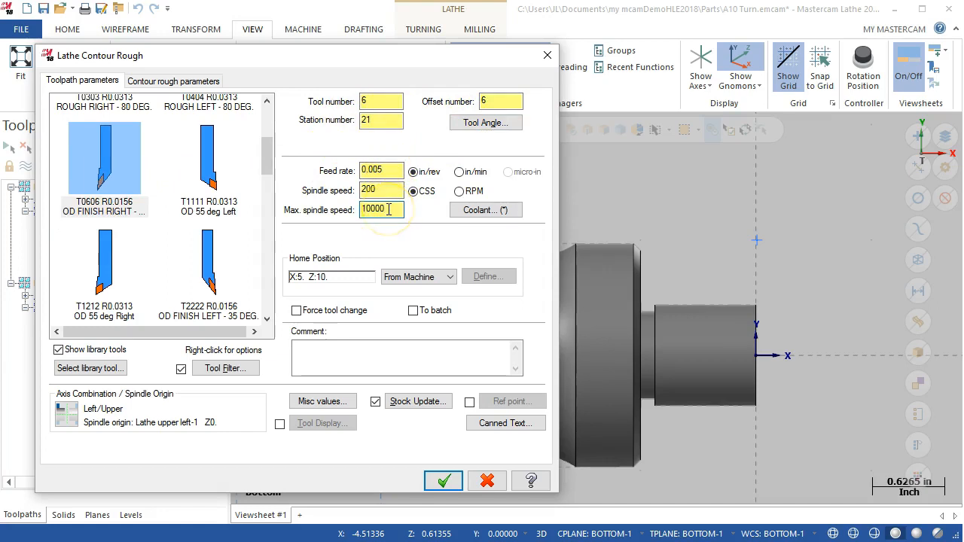
Set the Contour Rough stock to leave in X and Z to 0.005 and allow plunging in both directions.
{"action": "left_click", "coordinate": [180, 82]}
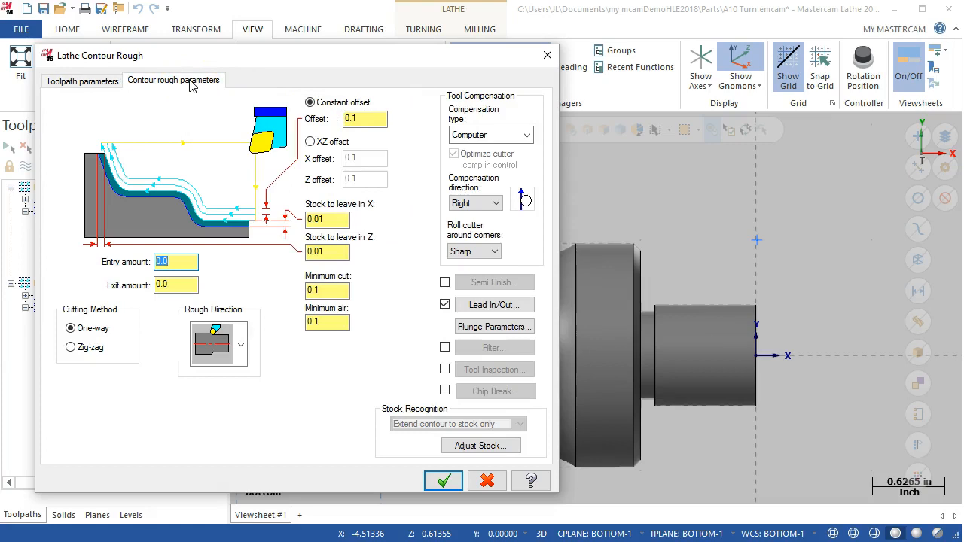
{"action": "left_click", "coordinate": [326, 219]}
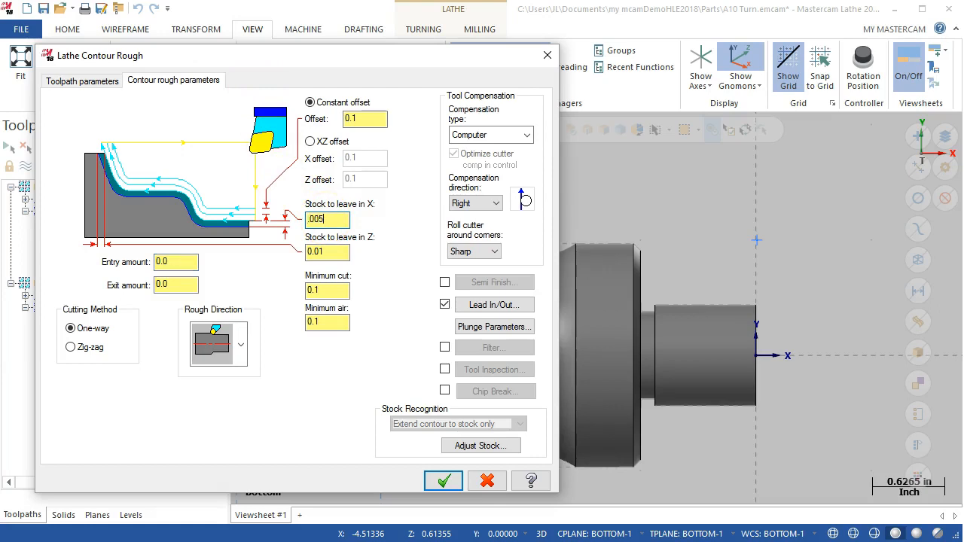
{"action": "type", "text": ".00"}
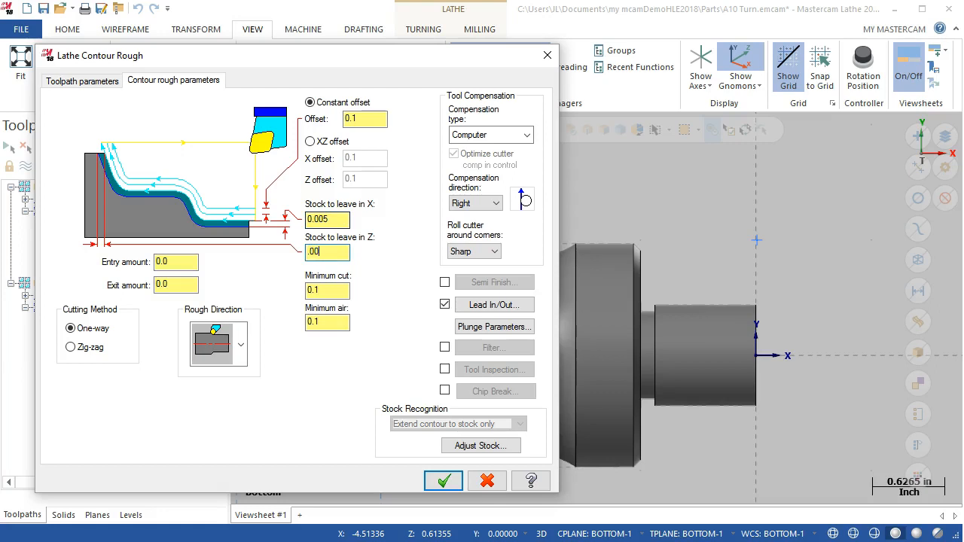
{"action": "type", "text": "5"}
{"action": "key", "text": "Tab"}
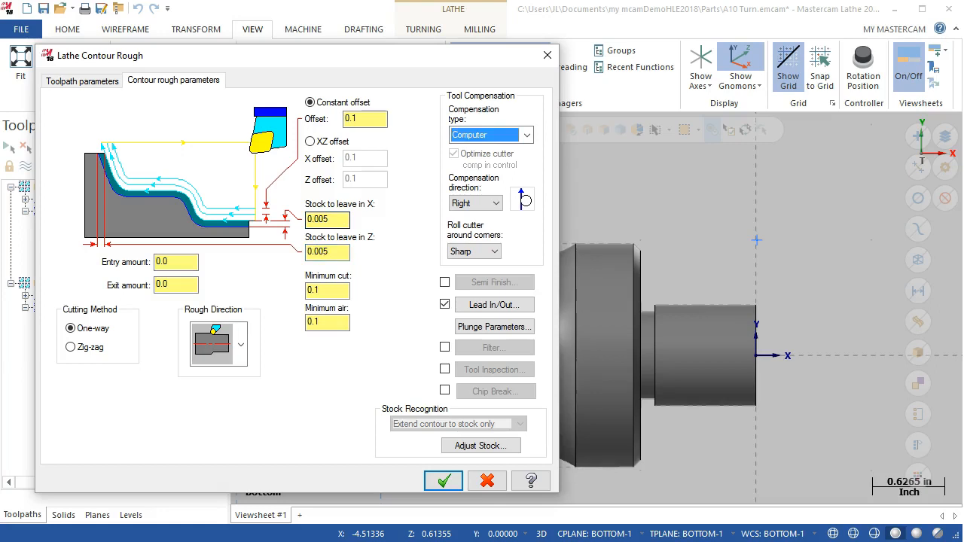
{"action": "left_click", "coordinate": [494, 326]}
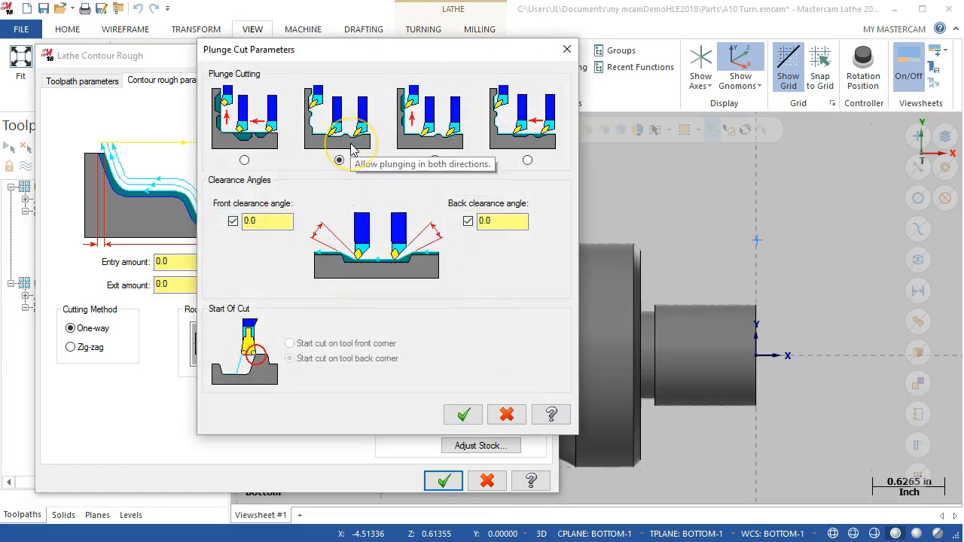
{"action": "left_click", "coordinate": [456, 418]}
Set the lead-in vector angle to -45 and the lead-out angle to 45, and generate the Contour Rough toolpath.
{"action": "left_click", "coordinate": [461, 304]}
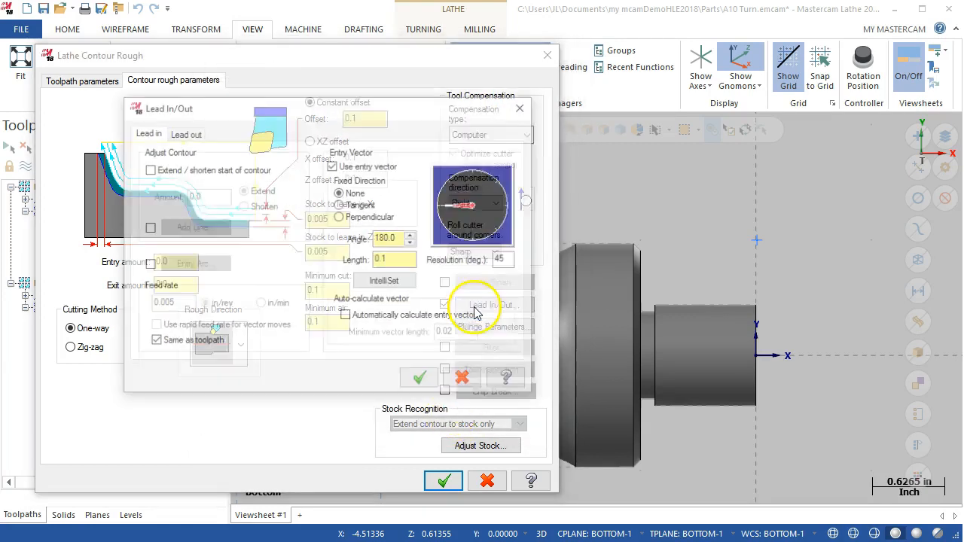
{"action": "left_click", "coordinate": [403, 238]}
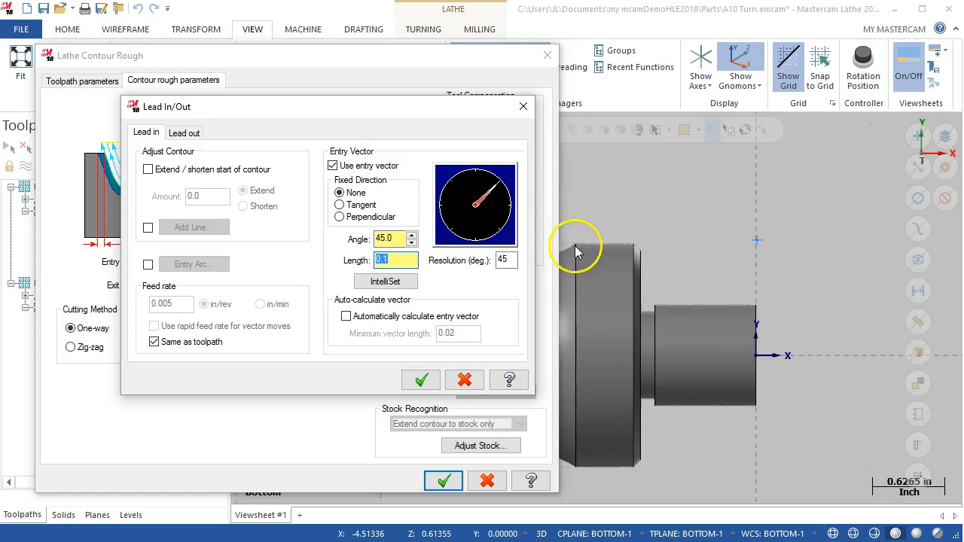
{"action": "left_click", "coordinate": [394, 240]}
{"action": "left_click_drag", "start_coordinate": [395, 239], "coordinate": [377, 240]}
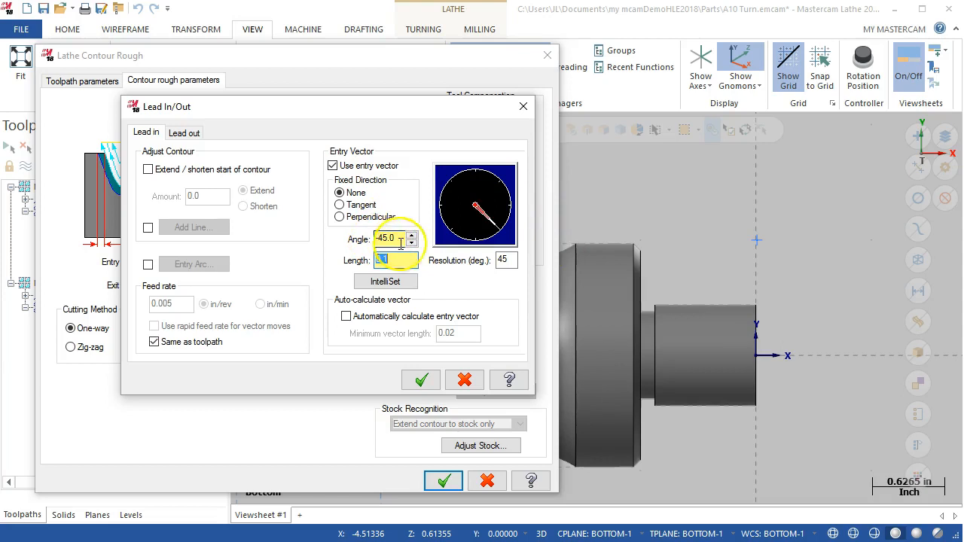
{"action": "left_click", "coordinate": [184, 132]}
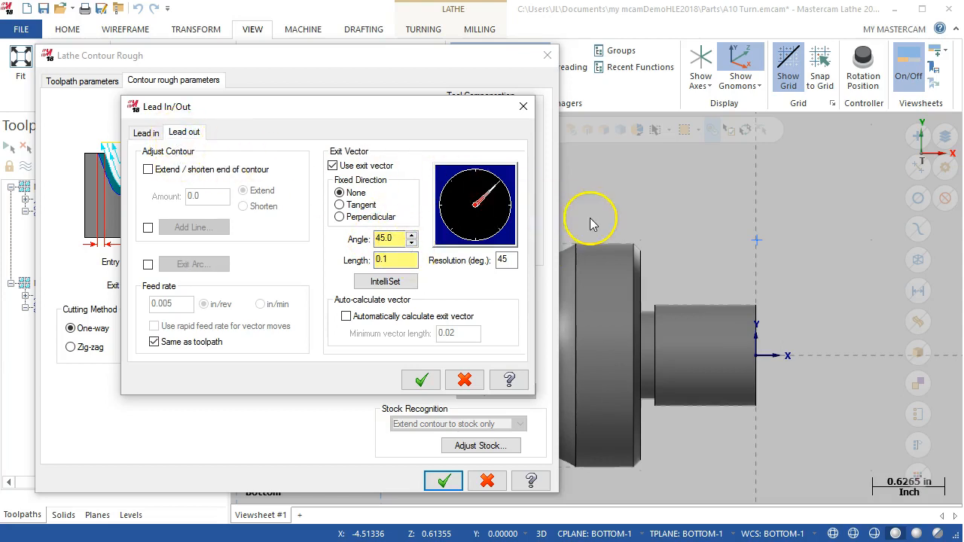
{"action": "left_click", "coordinate": [423, 381]}
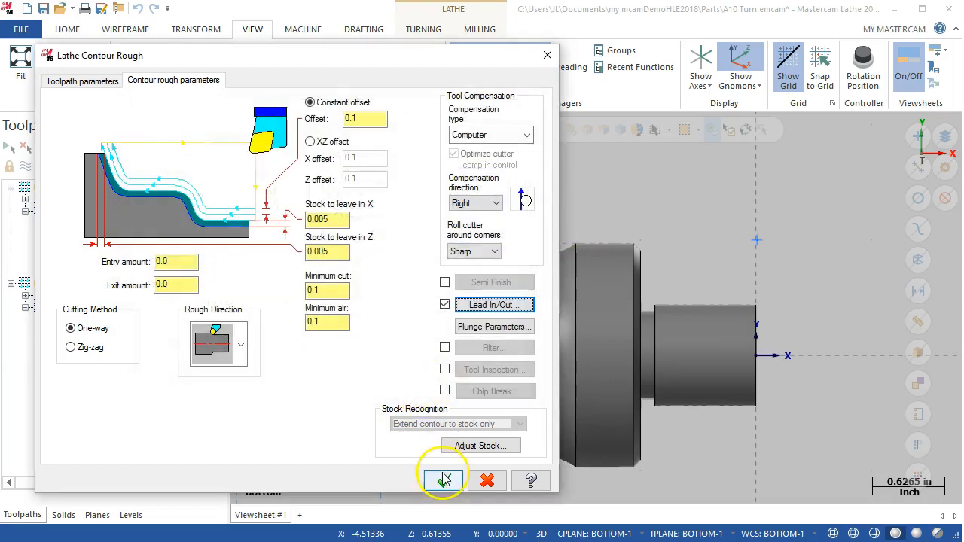
{"action": "left_click", "coordinate": [444, 480]}
Set the Contour Rough operation's minimum cut and minimum air to 0.01 and regenerate the toolpath.
{"action": "scroll", "coordinate": [531, 282], "scroll_direction": "up", "scroll_amount": 4}
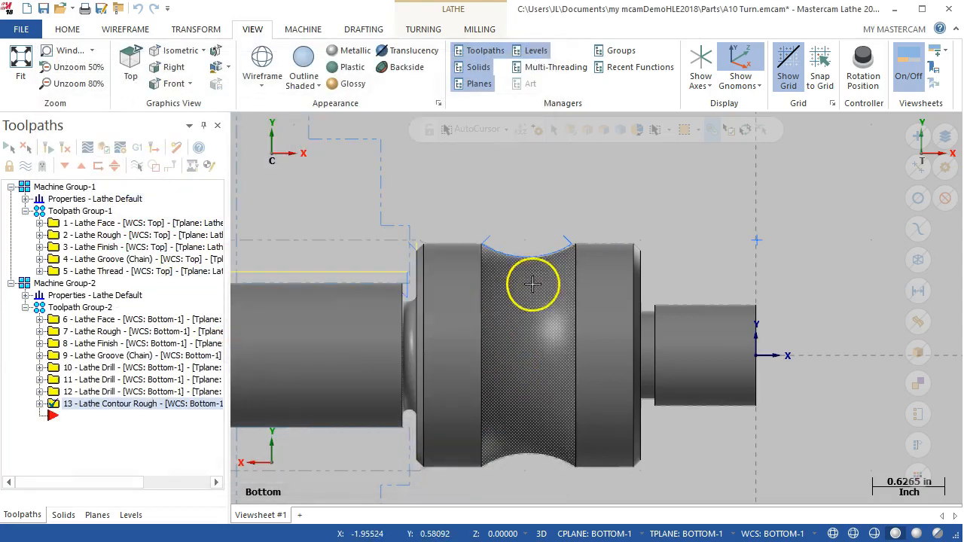
{"action": "scroll", "coordinate": [518, 280], "scroll_direction": "down", "scroll_amount": 3}
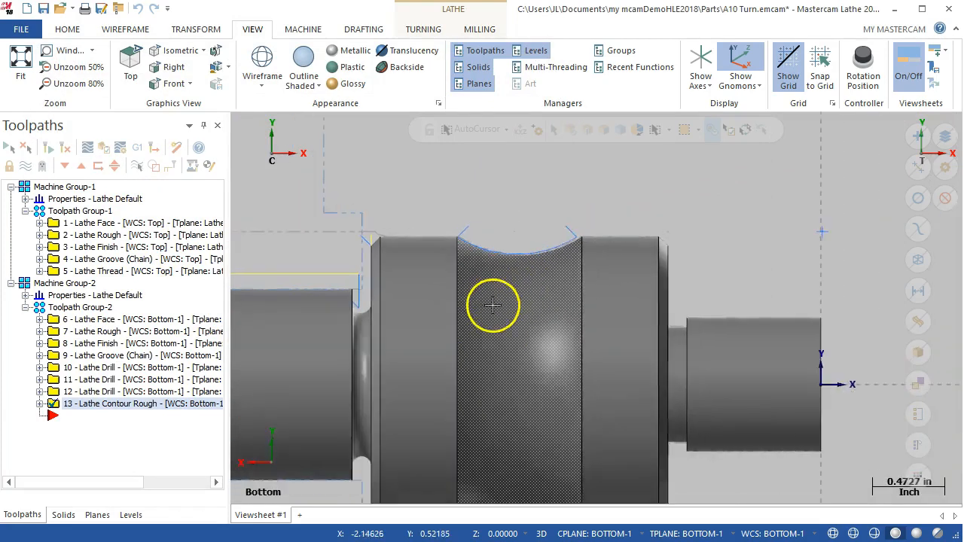
{"action": "left_click", "coordinate": [40, 405]}
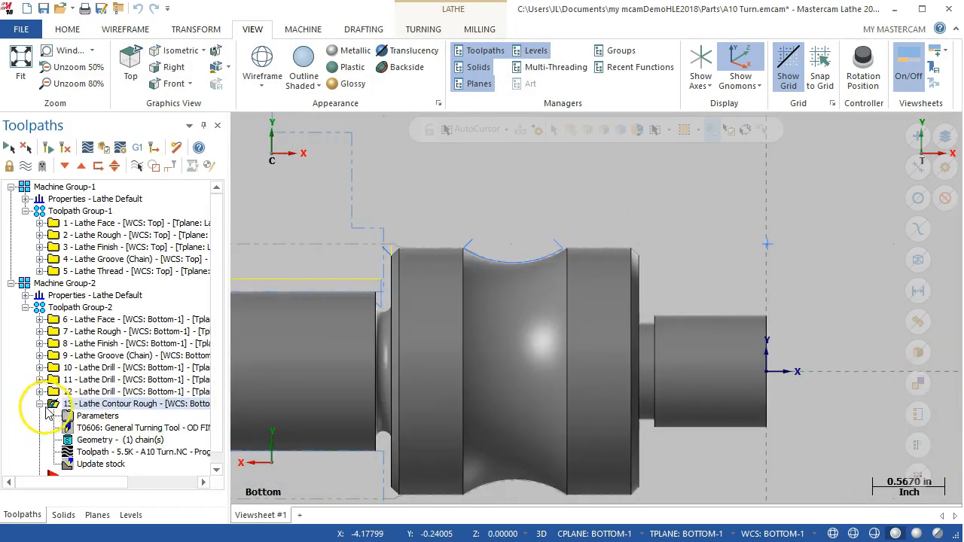
{"action": "left_click", "coordinate": [97, 415]}
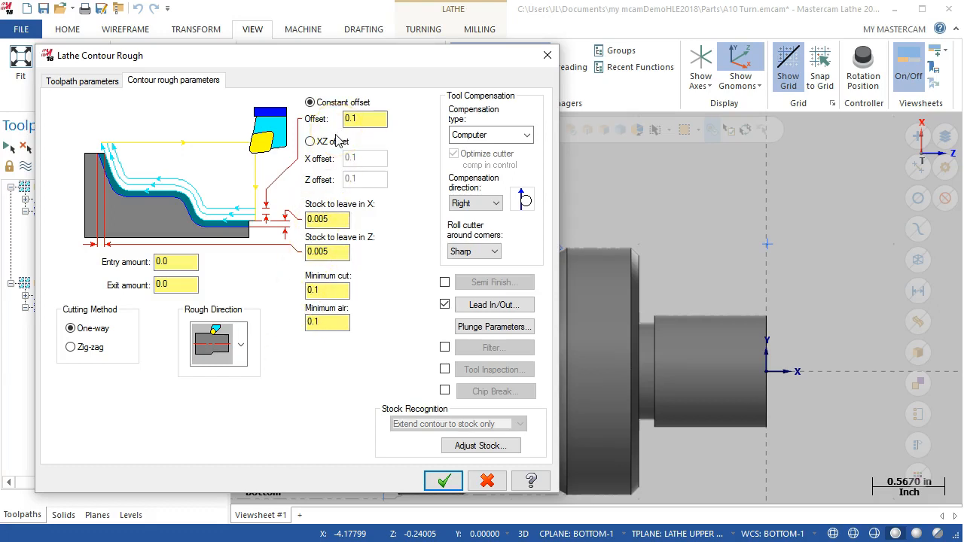
{"action": "left_click", "coordinate": [333, 291]}
{"action": "left_click", "coordinate": [443, 482]}
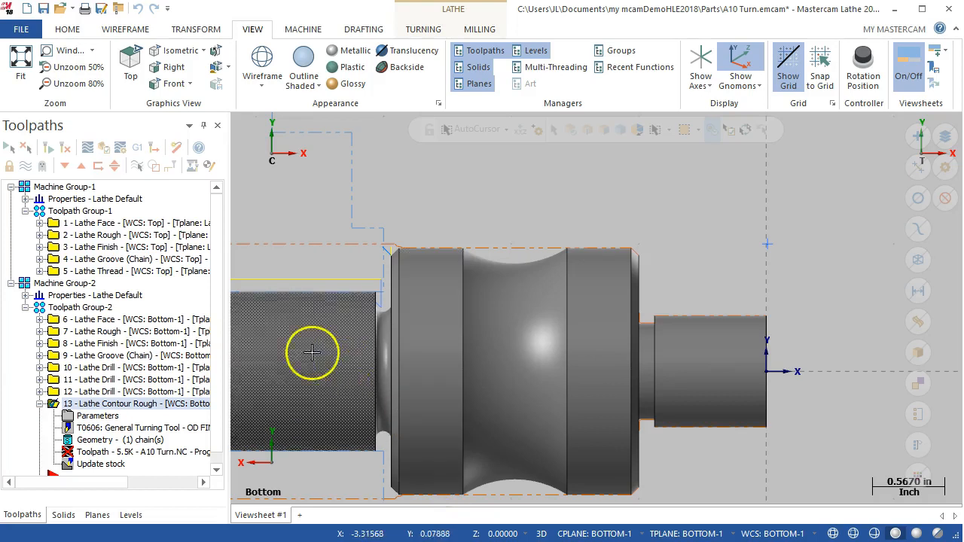
{"action": "left_click", "coordinate": [67, 147]}
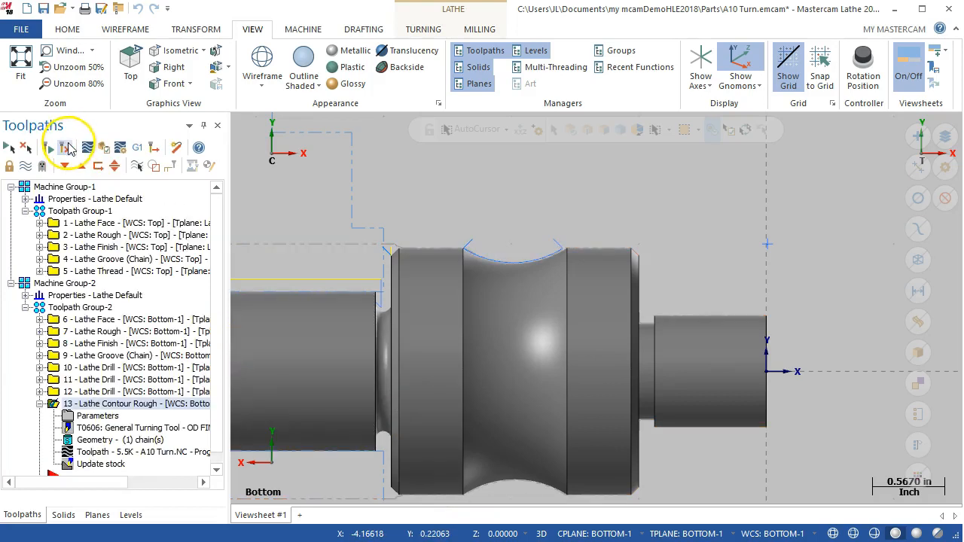
{"action": "left_click", "coordinate": [100, 415]}
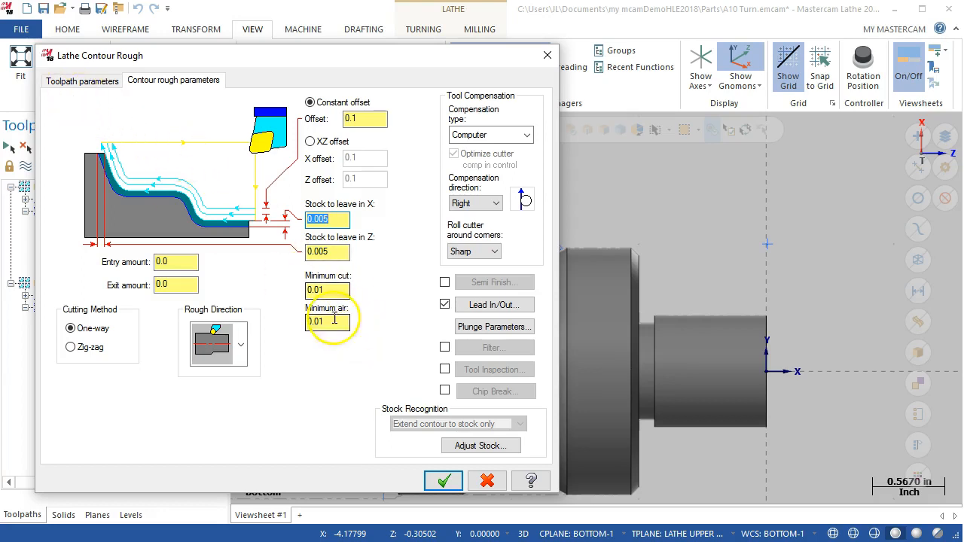
{"action": "left_click", "coordinate": [443, 481]}
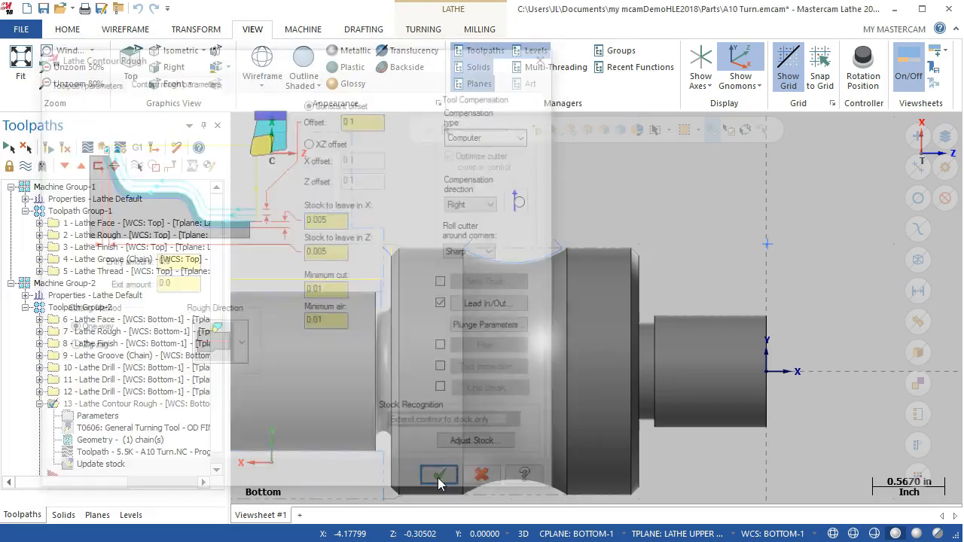
{"action": "left_click", "coordinate": [66, 148]}
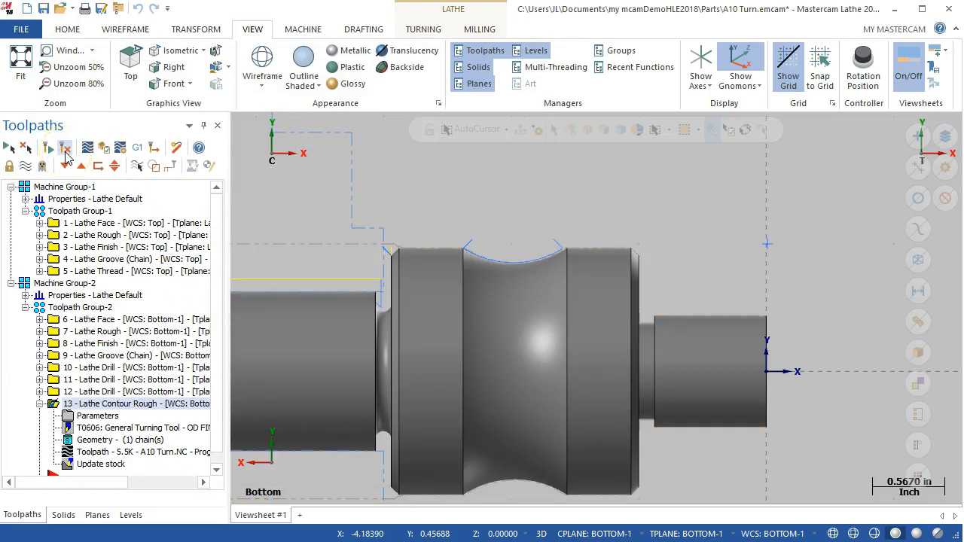
Set the Contour Rough operation's constant offset to 0.01 and regenerate the groove toolpath.
{"action": "scroll", "coordinate": [424, 267], "scroll_direction": "up", "scroll_amount": 2}
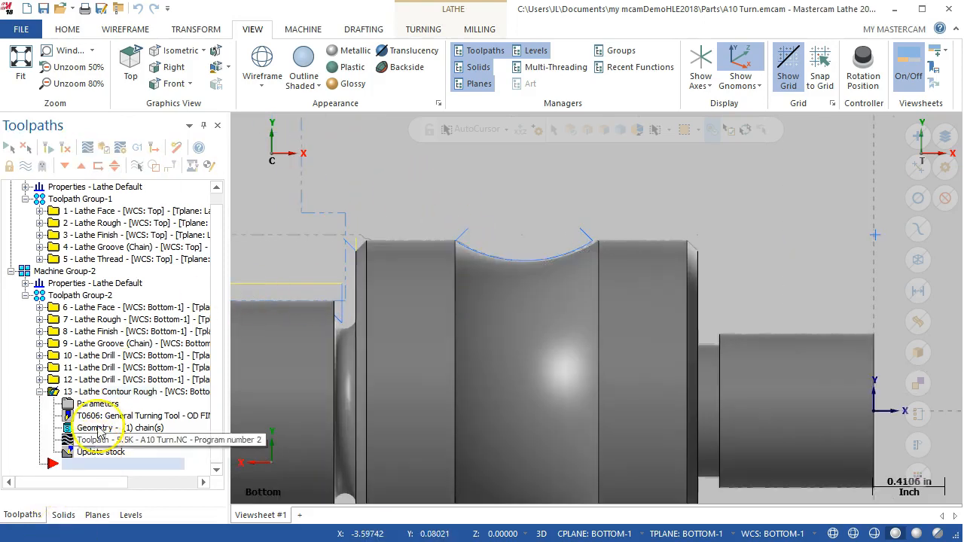
{"action": "left_click", "coordinate": [92, 407]}
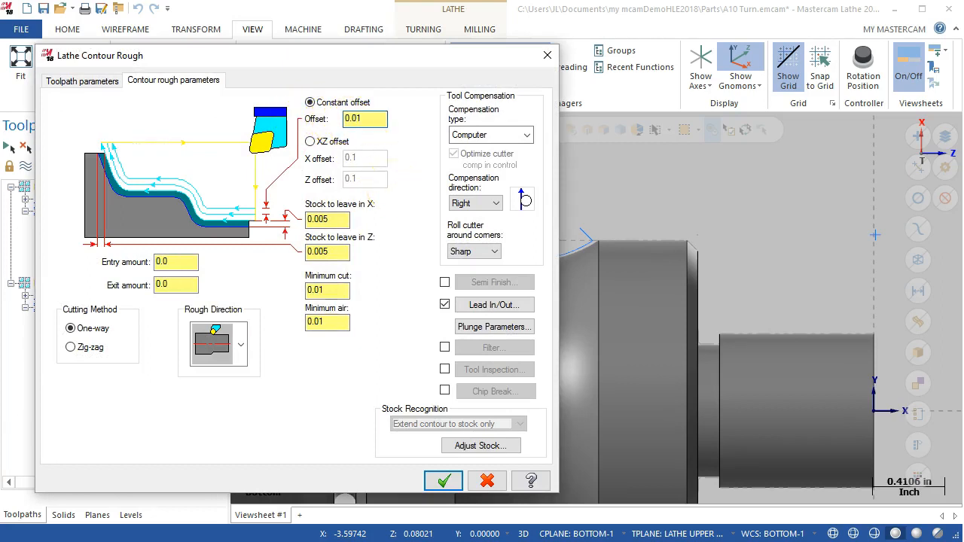
{"action": "left_click", "coordinate": [444, 481]}
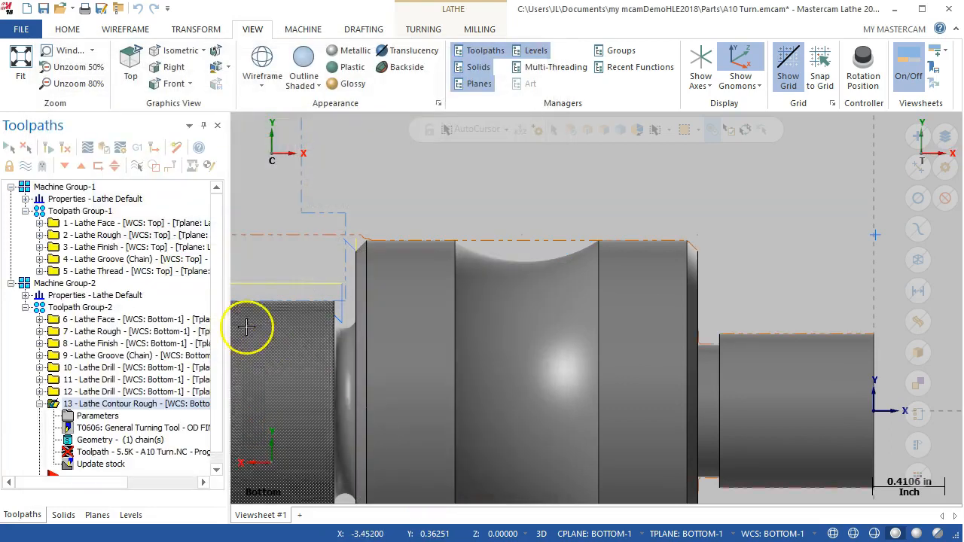
{"action": "left_click", "coordinate": [66, 148]}
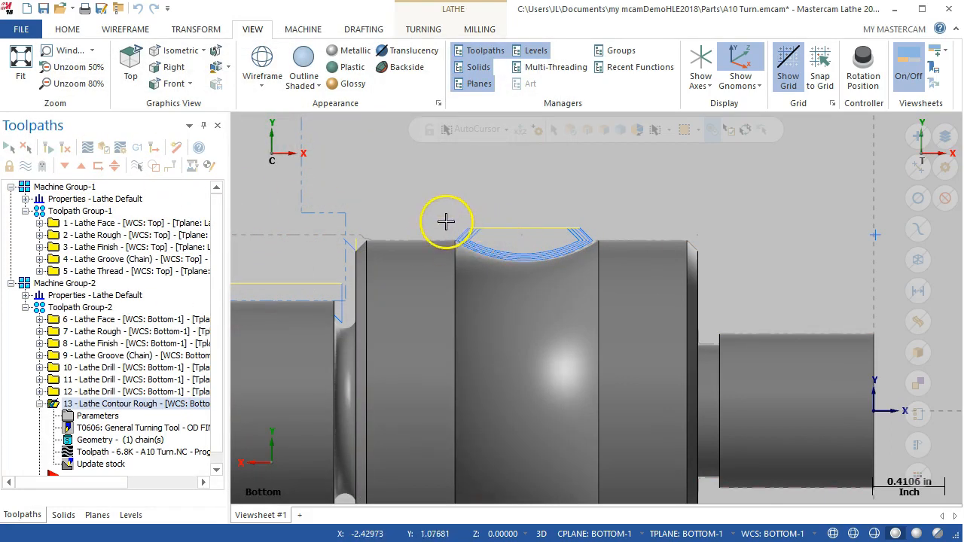
Create a Lathe Finish operation after the Contour Rough and chain the concave groove arc on the large diameter.
{"action": "left_click", "coordinate": [39, 404]}
{"action": "right_click", "coordinate": [50, 414]}
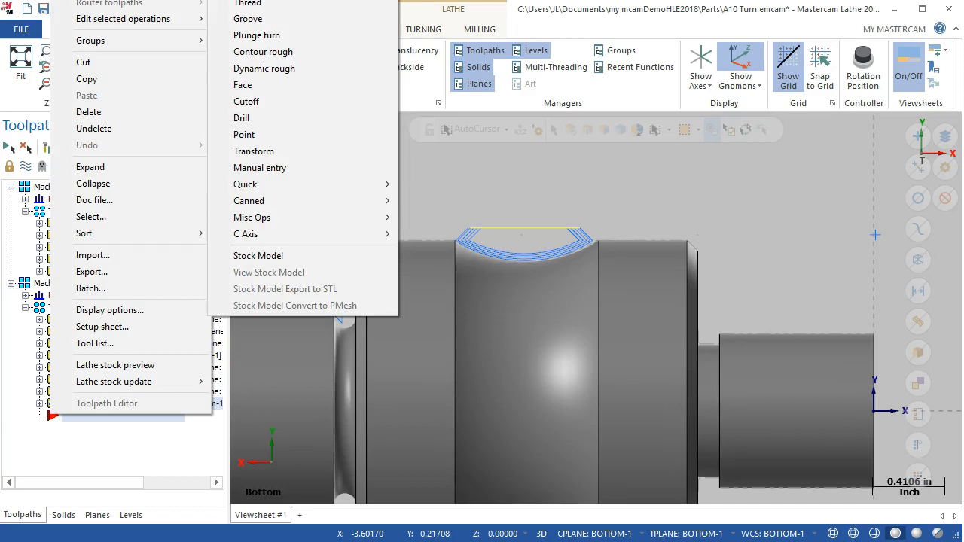
{"action": "left_click", "coordinate": [247, 0]}
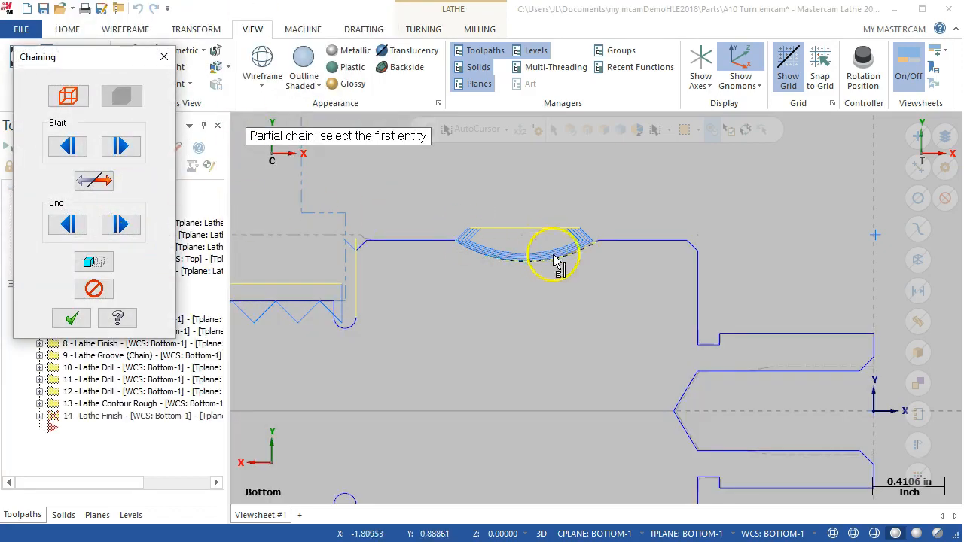
{"action": "left_click", "coordinate": [586, 261]}
{"action": "left_click", "coordinate": [71, 318]}
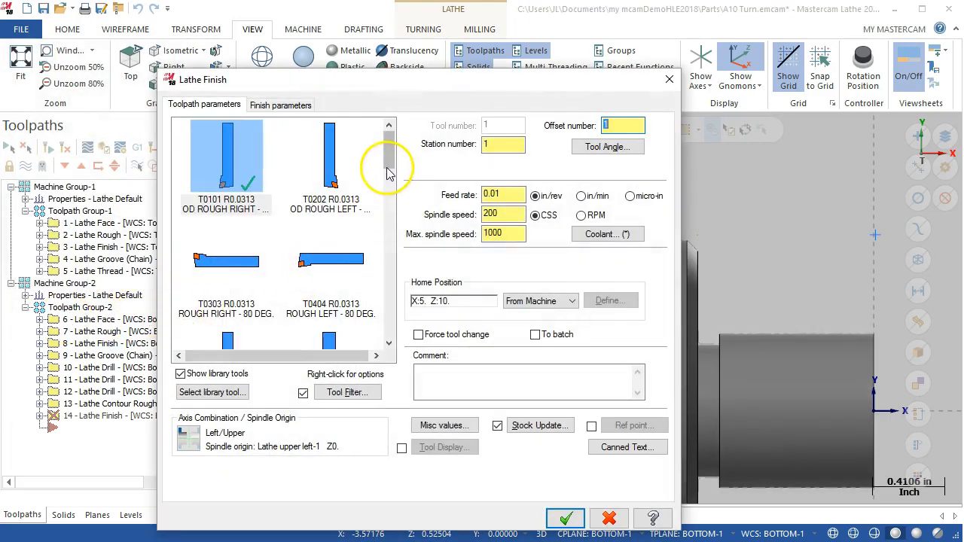
Choose tool T0606, OD Finish Right with R0.0156, for the Lathe Finish and set the feed rate to 0.002 in/rev.
{"action": "left_click_drag", "start_coordinate": [389, 143], "coordinate": [390, 180]}
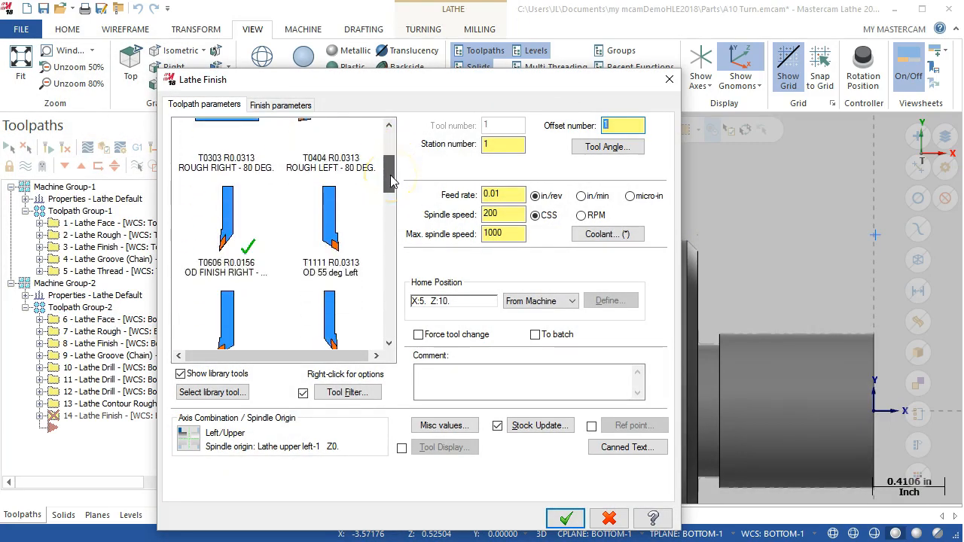
{"action": "left_click", "coordinate": [240, 250]}
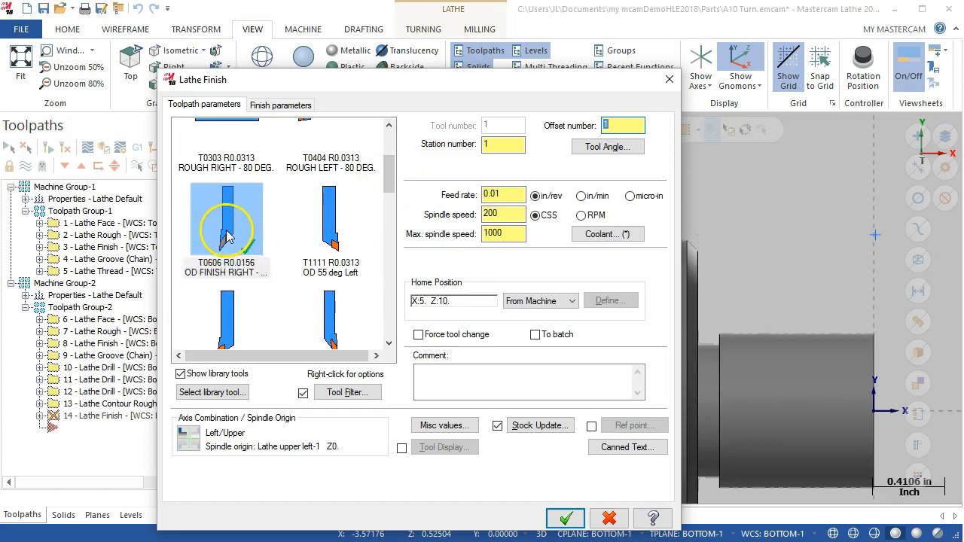
{"action": "left_click", "coordinate": [521, 196]}
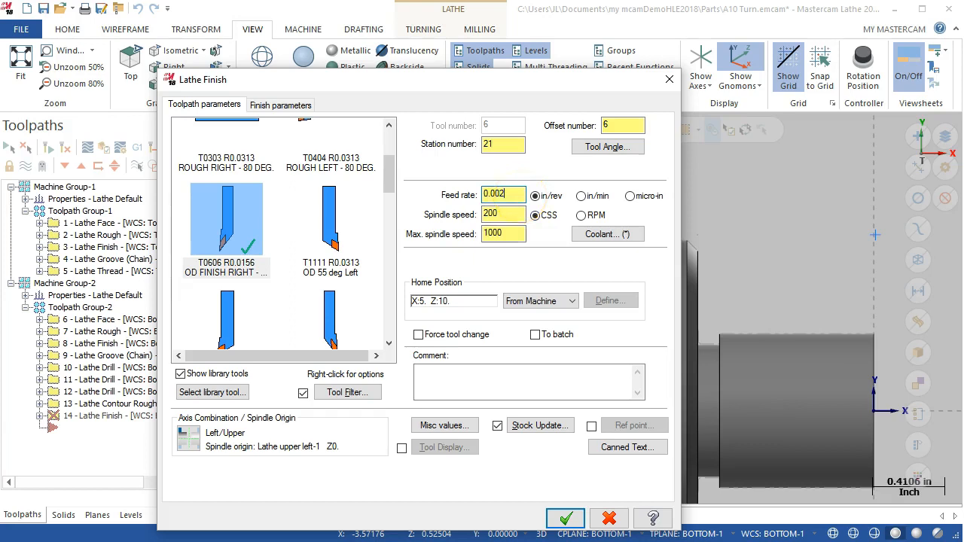
{"action": "left_click", "coordinate": [517, 233]}
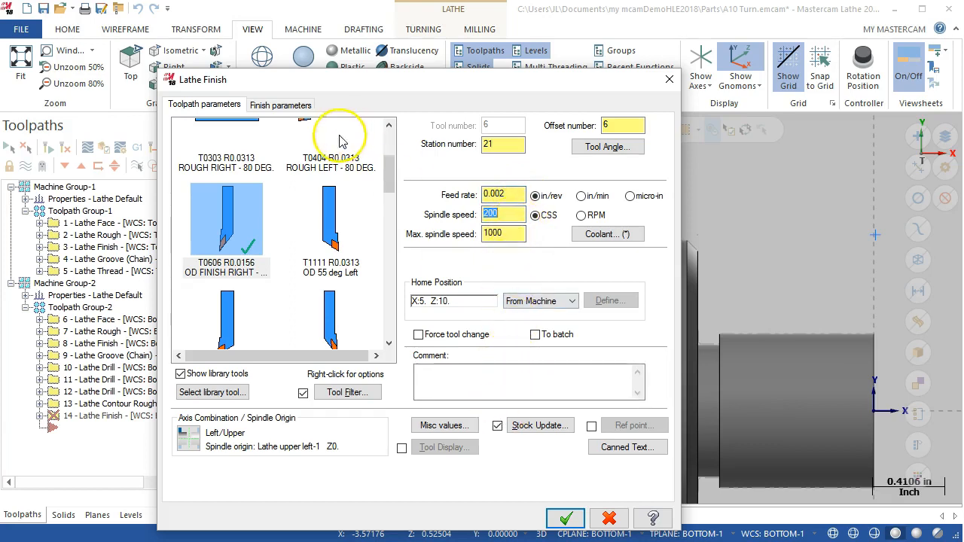
Set the Lathe Finish lead-in vector angle to -45, check the lead-out vector, and generate the toolpath.
{"action": "left_click", "coordinate": [277, 106]}
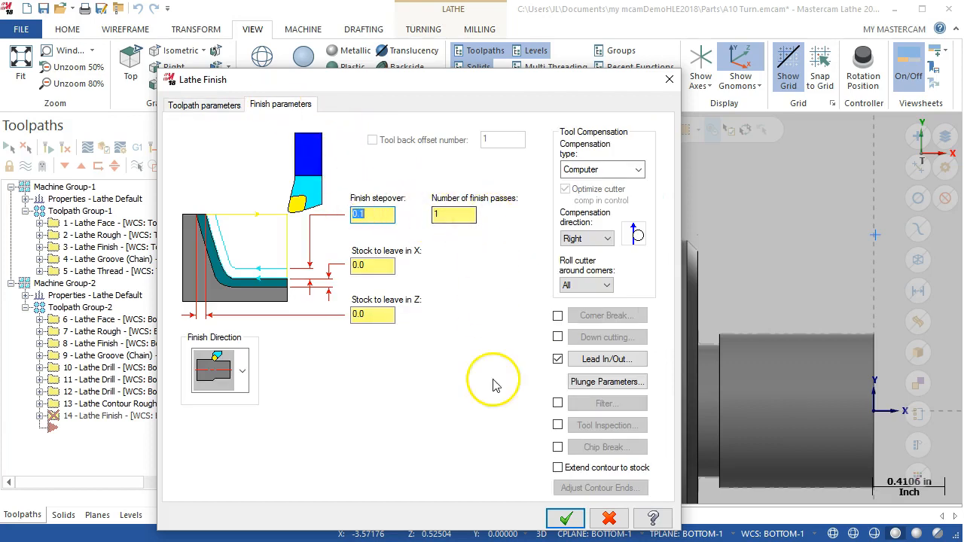
{"action": "left_click", "coordinate": [578, 359]}
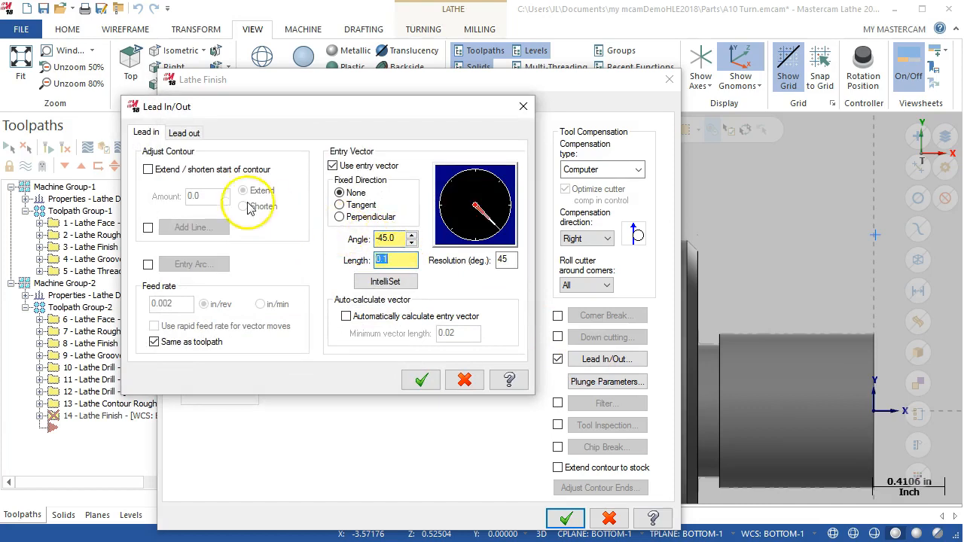
{"action": "left_click", "coordinate": [185, 133]}
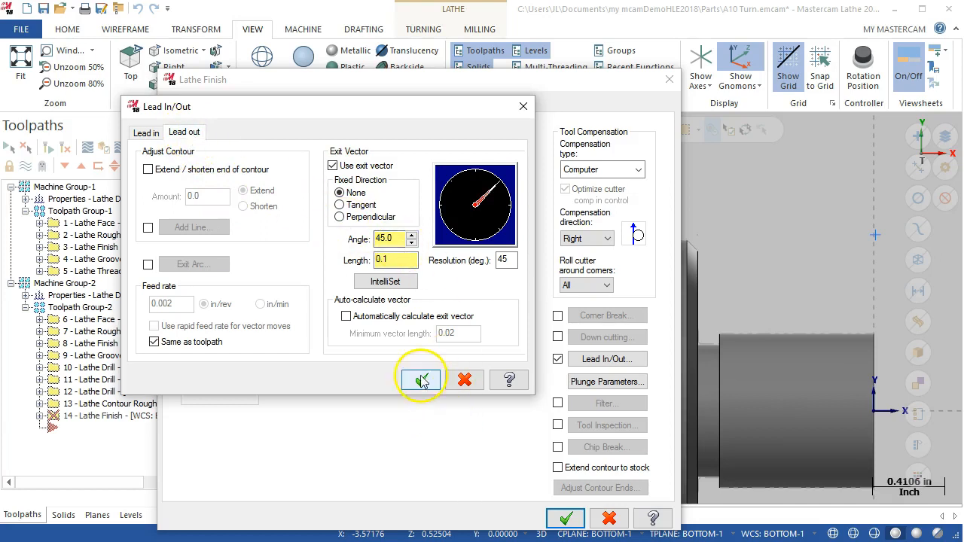
{"action": "left_click", "coordinate": [421, 379]}
{"action": "left_click", "coordinate": [564, 518]}
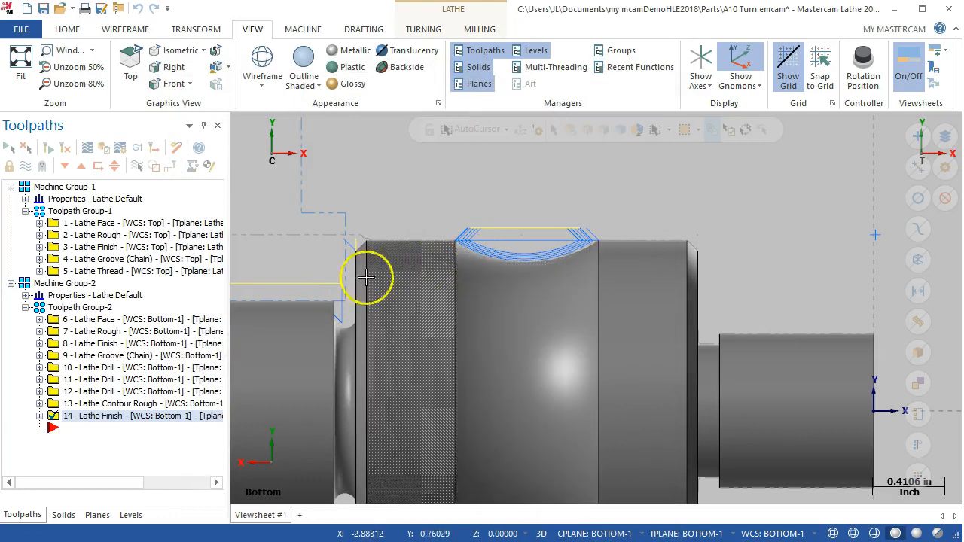
Hide the Contour Rough toolpath display and regenerate the groove's Lathe Finish with plunging allowed along the diameter only.
{"action": "left_click", "coordinate": [76, 405]}
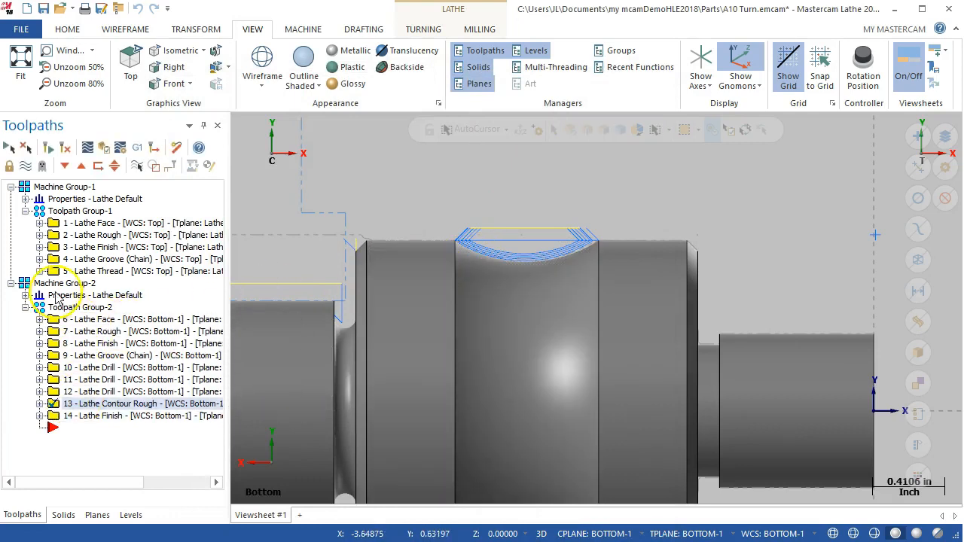
{"action": "left_click", "coordinate": [25, 166]}
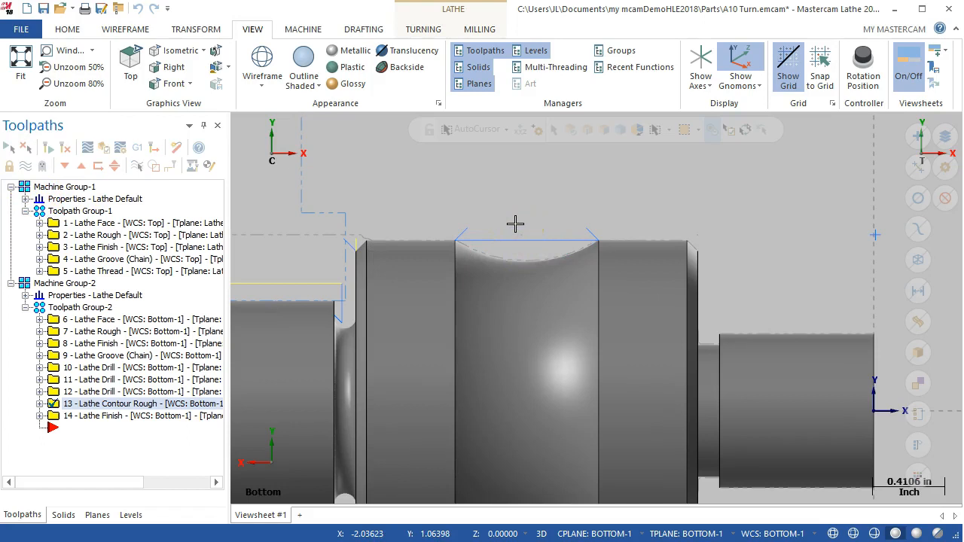
{"action": "left_click", "coordinate": [39, 416]}
{"action": "left_click", "coordinate": [67, 416]}
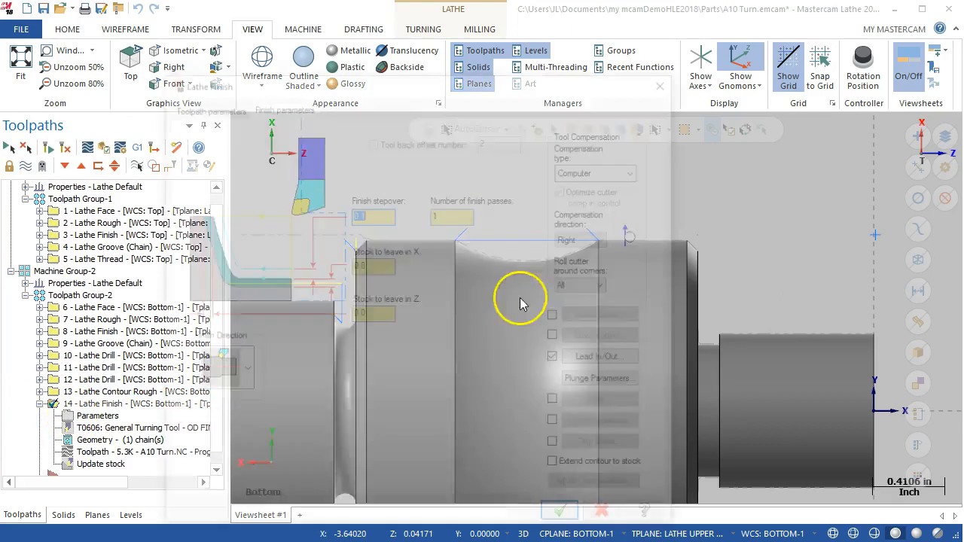
{"action": "left_click", "coordinate": [607, 381]}
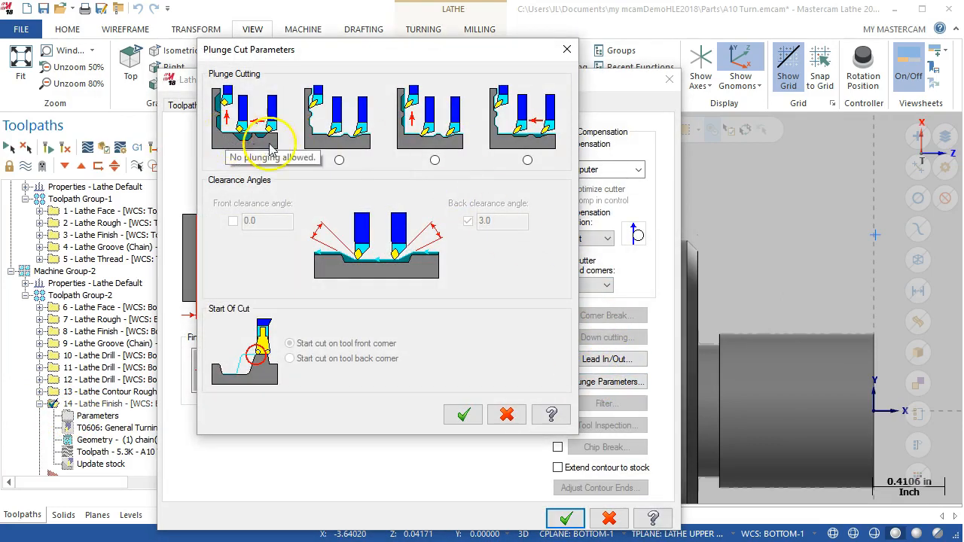
{"action": "left_click", "coordinate": [435, 160]}
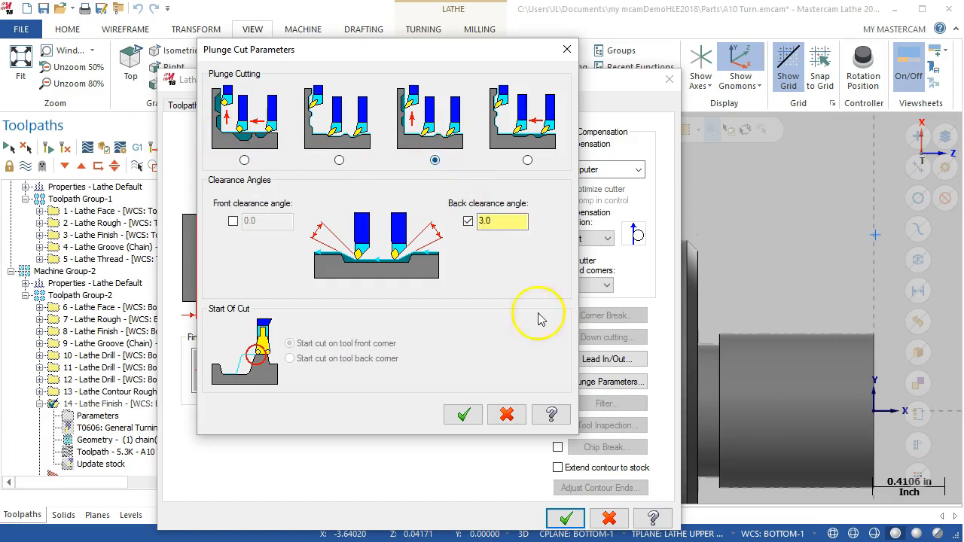
{"action": "left_click", "coordinate": [465, 413]}
{"action": "left_click", "coordinate": [566, 518]}
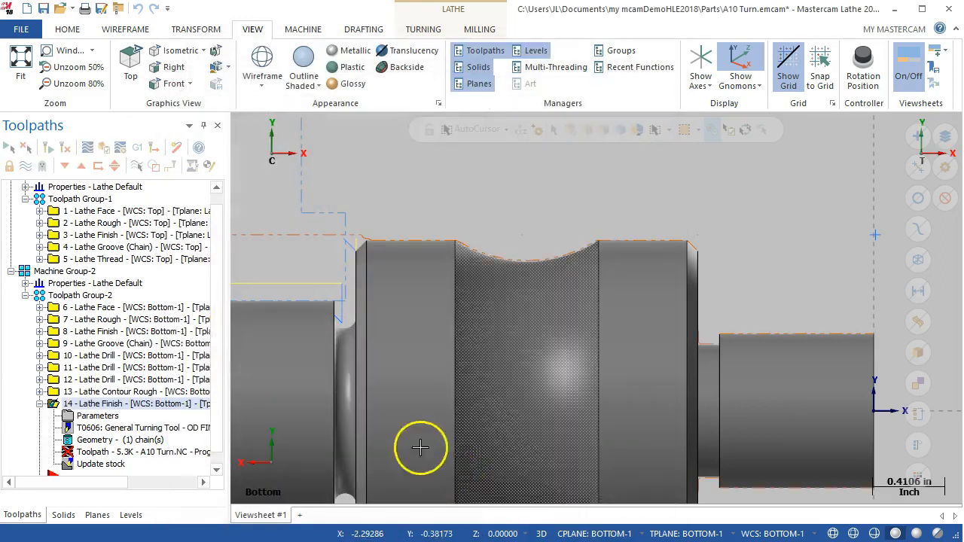
{"action": "left_click", "coordinate": [65, 146]}
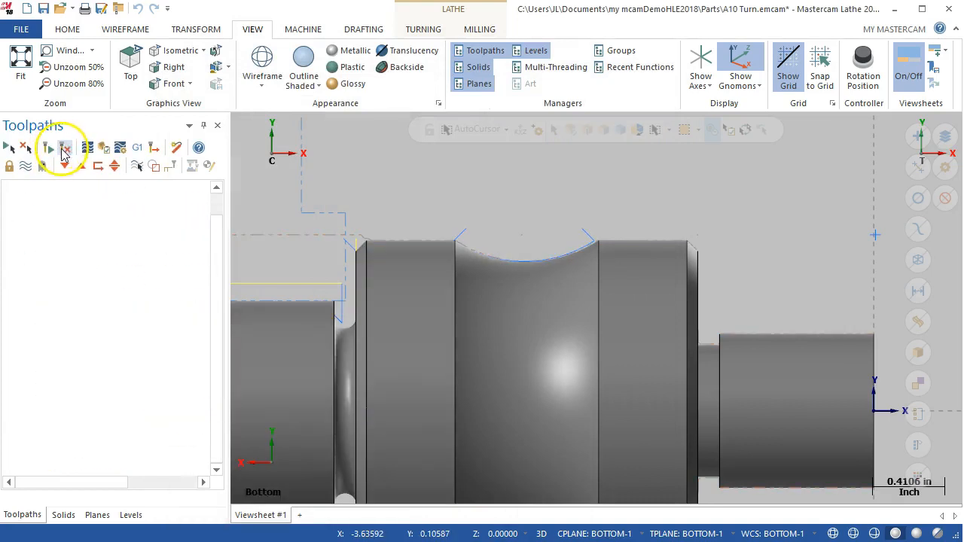
Verify all Machine Group-2 operations in a solid simulation from start to end, then close the simulation.
{"action": "scroll", "coordinate": [430, 196], "scroll_direction": "down", "scroll_amount": 4}
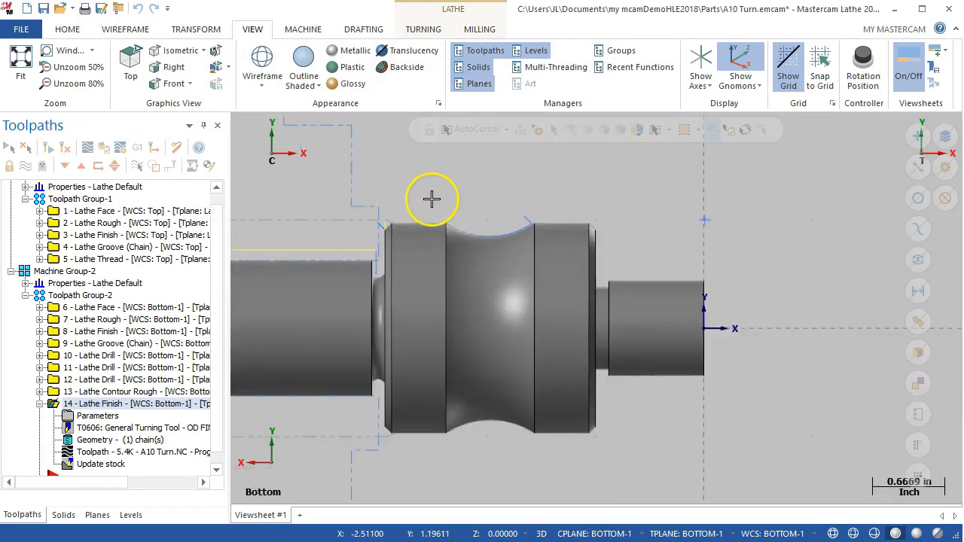
{"action": "middle_click_drag", "start_coordinate": [513, 255], "coordinate": [442, 279]}
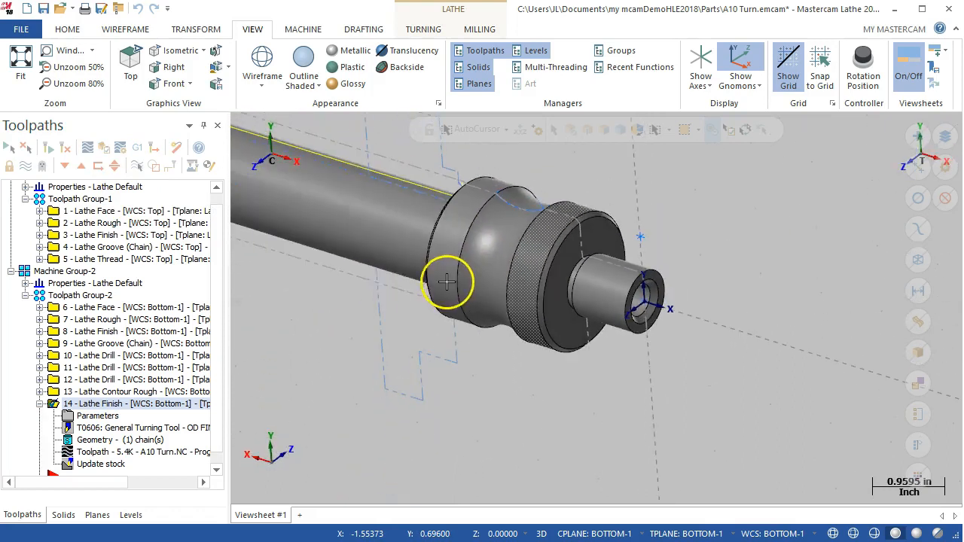
{"action": "left_click", "coordinate": [74, 272]}
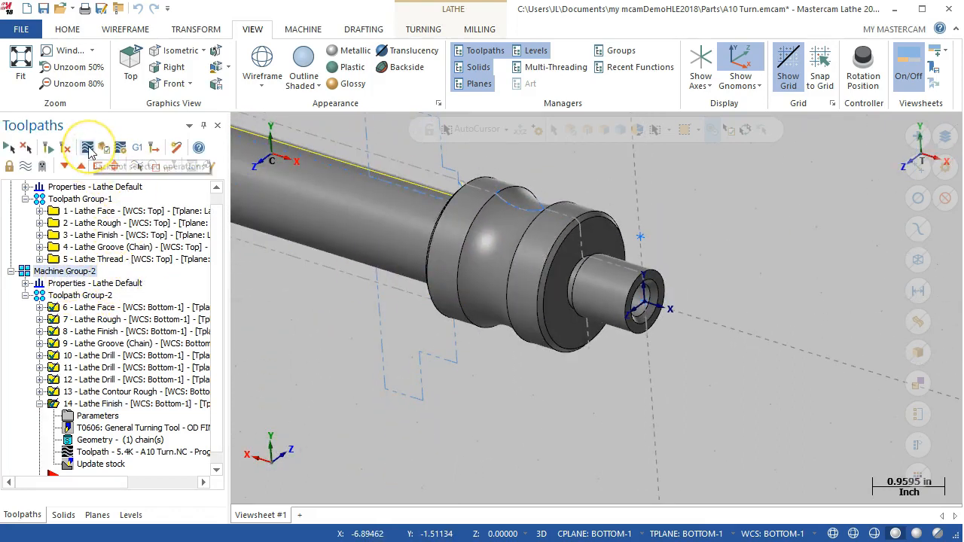
{"action": "left_click", "coordinate": [105, 148]}
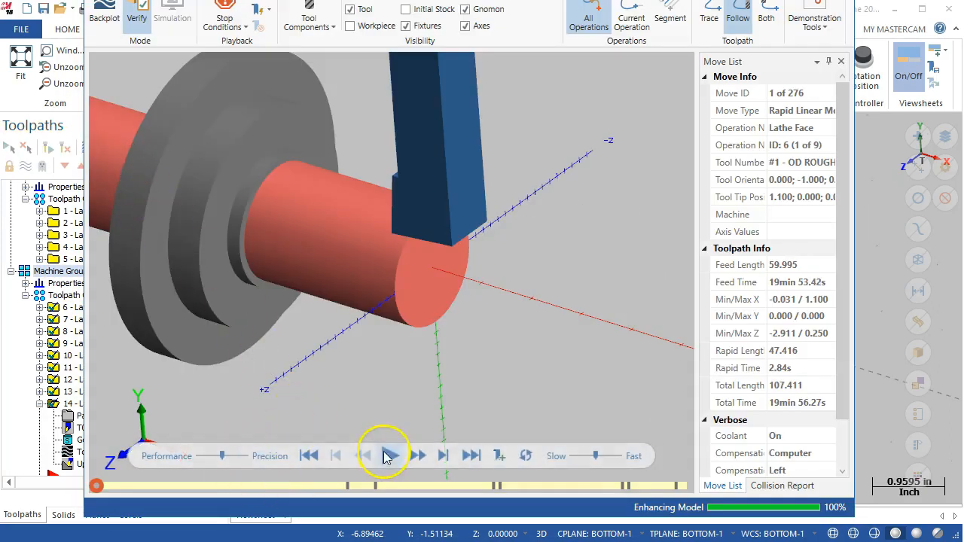
{"action": "left_click", "coordinate": [389, 456]}
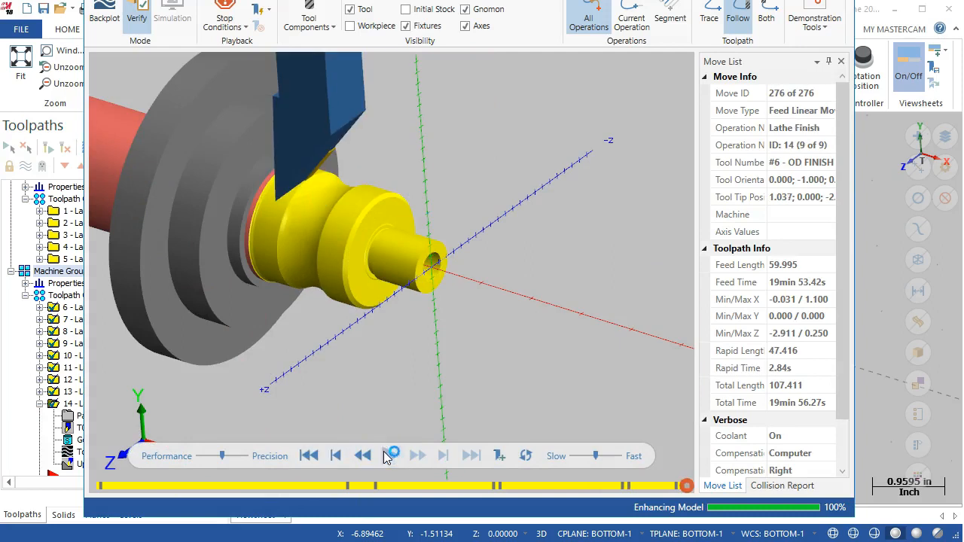
{"action": "left_click", "coordinate": [460, 306]}
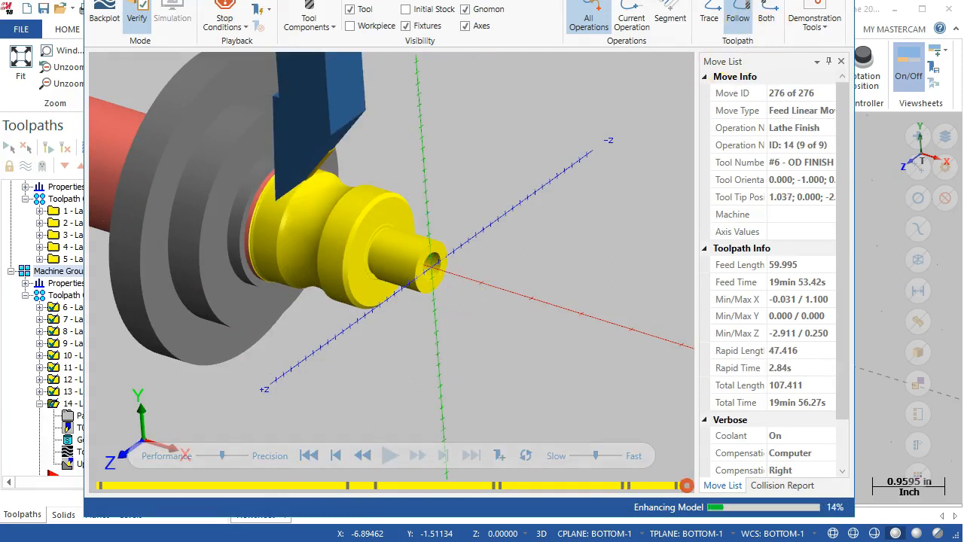
{"action": "key", "text": "alt+F4"}
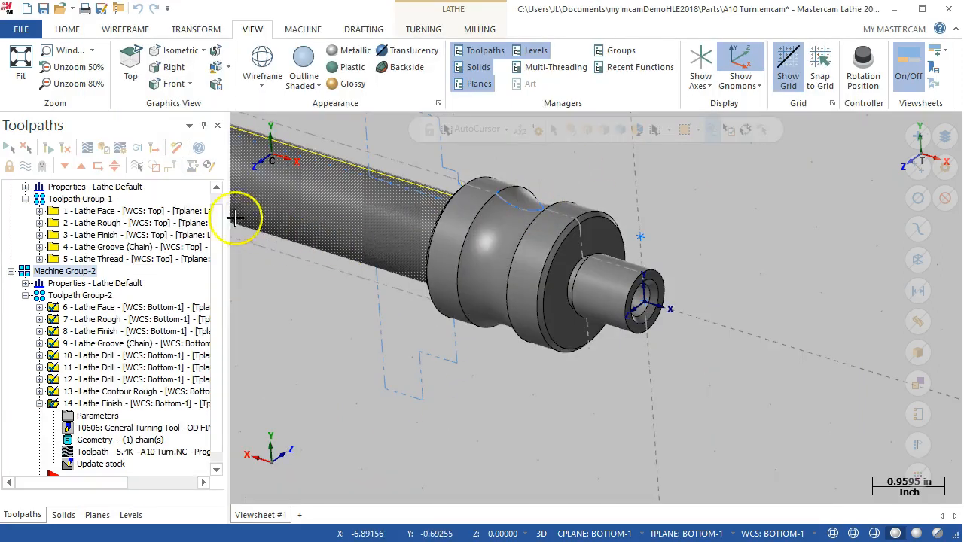
Select all Machine Group-1 operations and collapse Machine Group-2 in the operations tree.
{"action": "left_click", "coordinate": [216, 187]}
{"action": "left_click", "coordinate": [11, 187]}
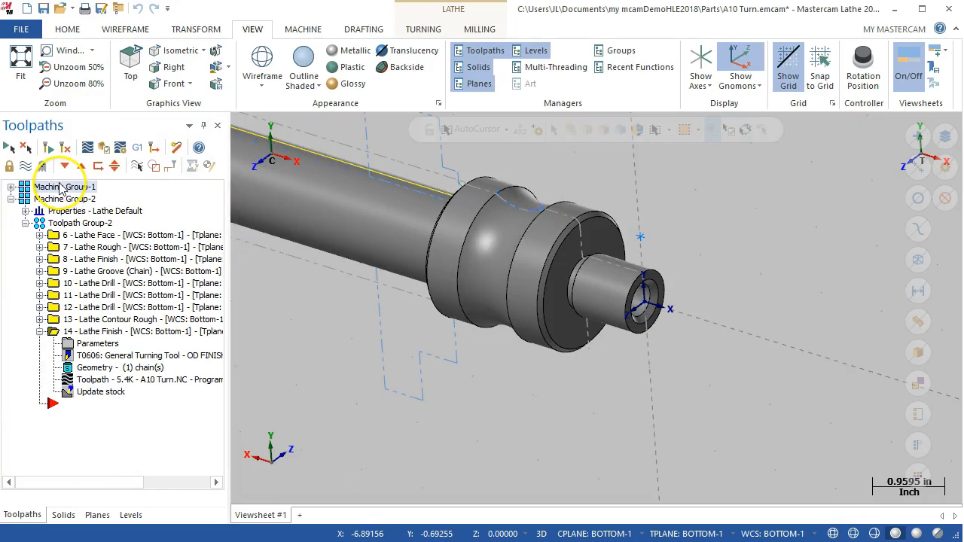
{"action": "scroll", "coordinate": [492, 262], "scroll_direction": "down", "scroll_amount": 5}
{"action": "middle_click_drag", "start_coordinate": [492, 241], "coordinate": [563, 230]}
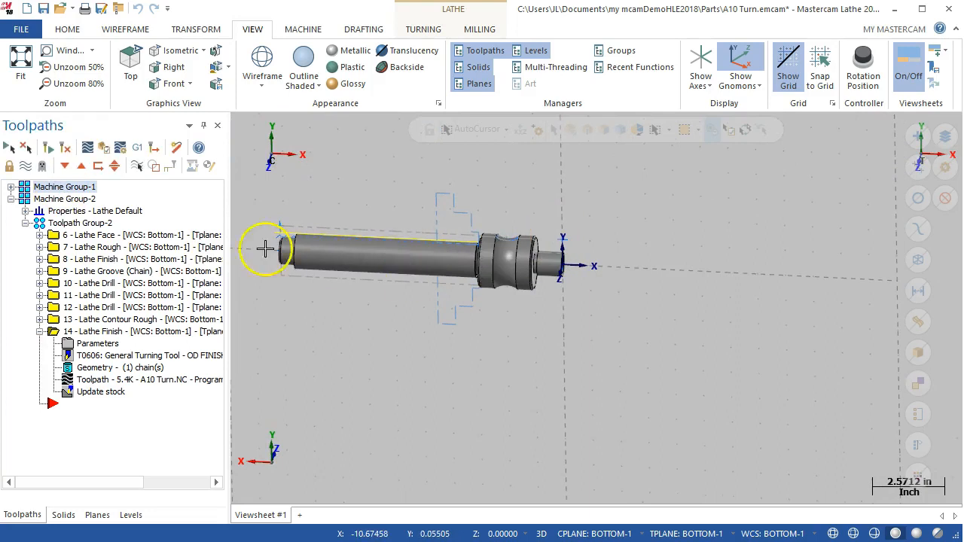
{"action": "left_click", "coordinate": [10, 187]}
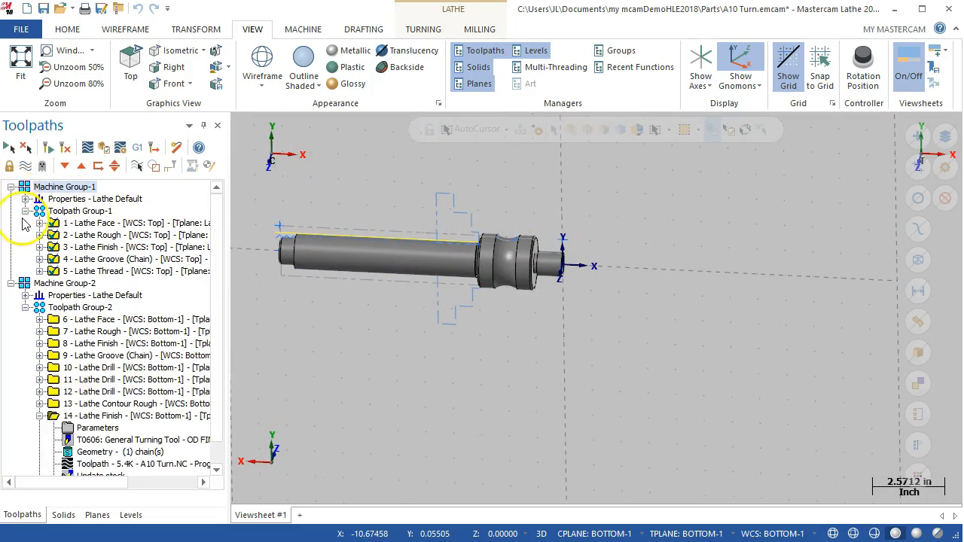
{"action": "left_click", "coordinate": [11, 284]}
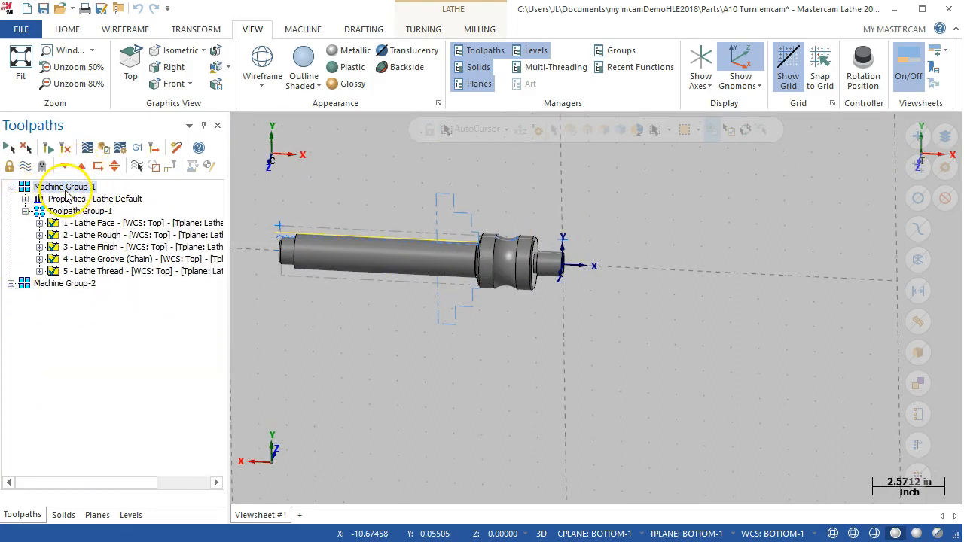
{"action": "left_click", "coordinate": [102, 147]}
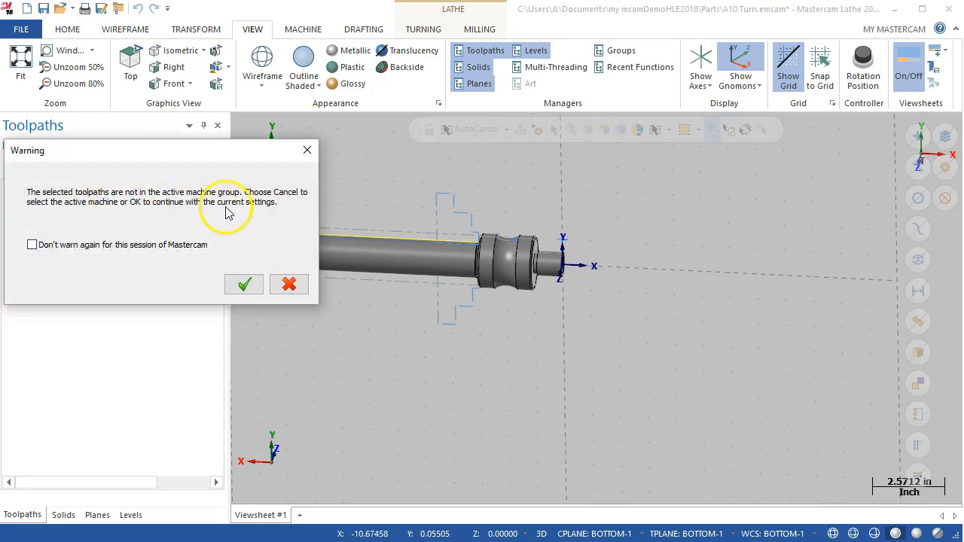
{"action": "left_click", "coordinate": [282, 285]}
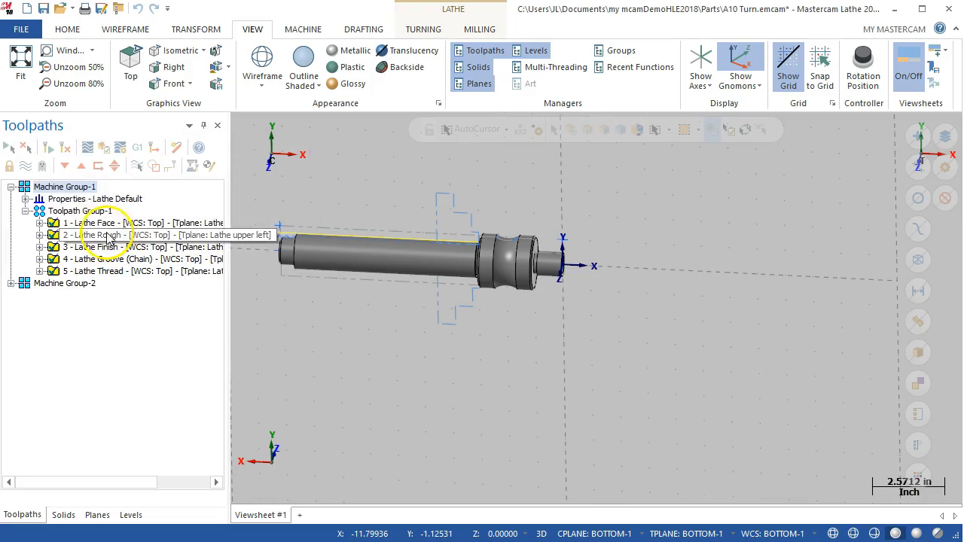
{"action": "right_click", "coordinate": [67, 193]}
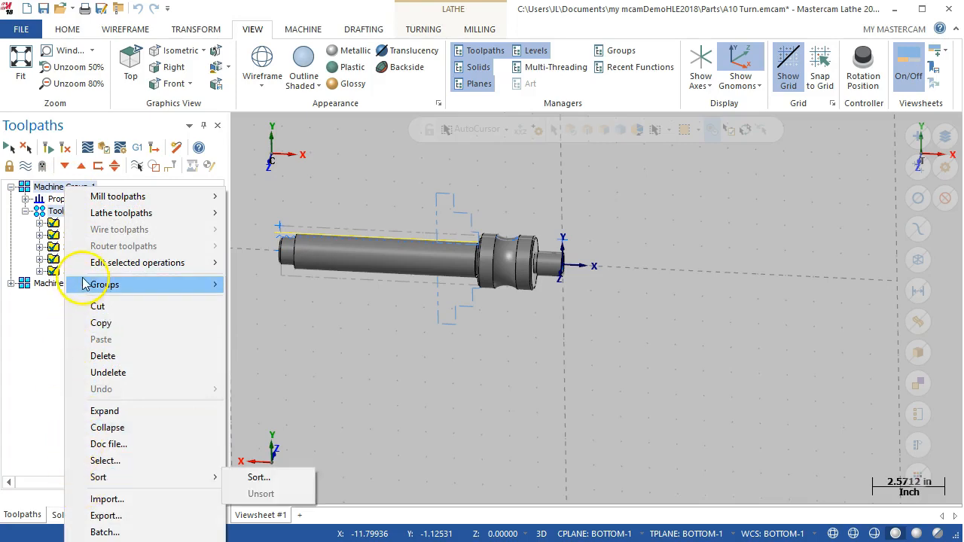
{"action": "left_click", "coordinate": [23, 325]}
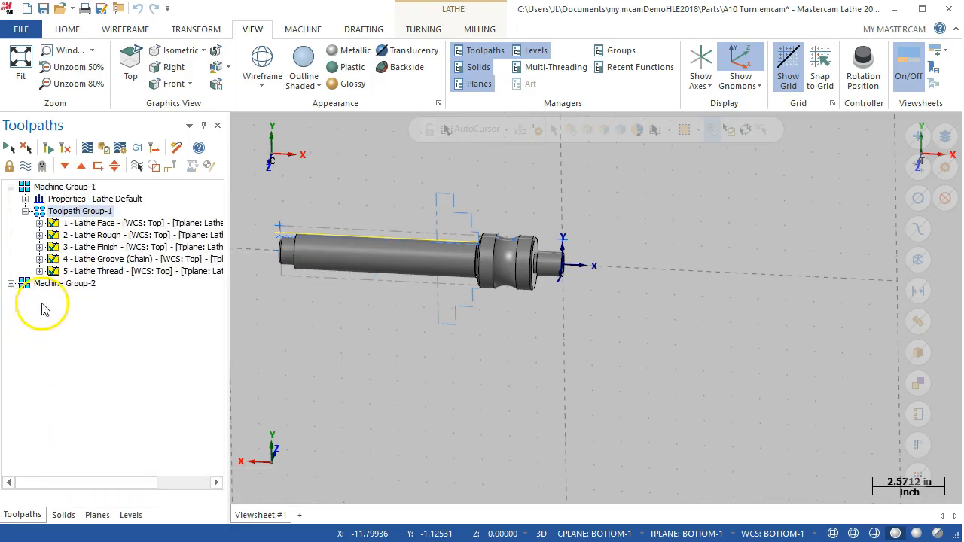
{"action": "double_click", "coordinate": [37, 189]}
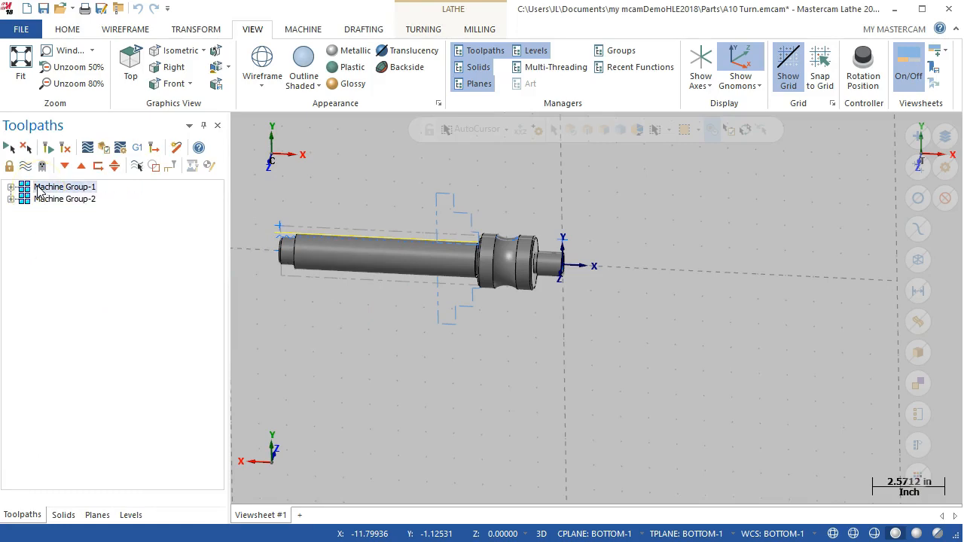
{"action": "double_click", "coordinate": [37, 188]}
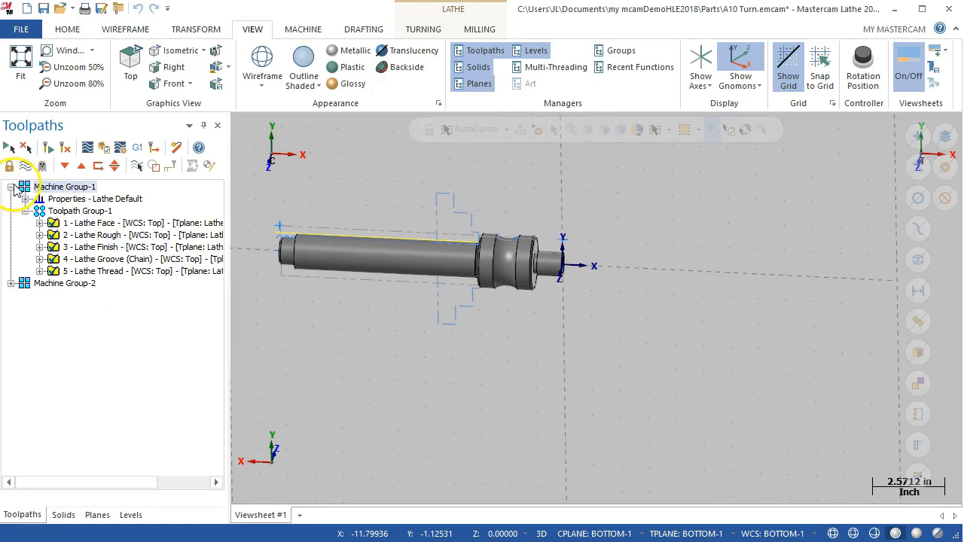
Try to verify the Machine Group-1 operations with the current settings although the group is not active.
{"action": "left_click", "coordinate": [106, 147]}
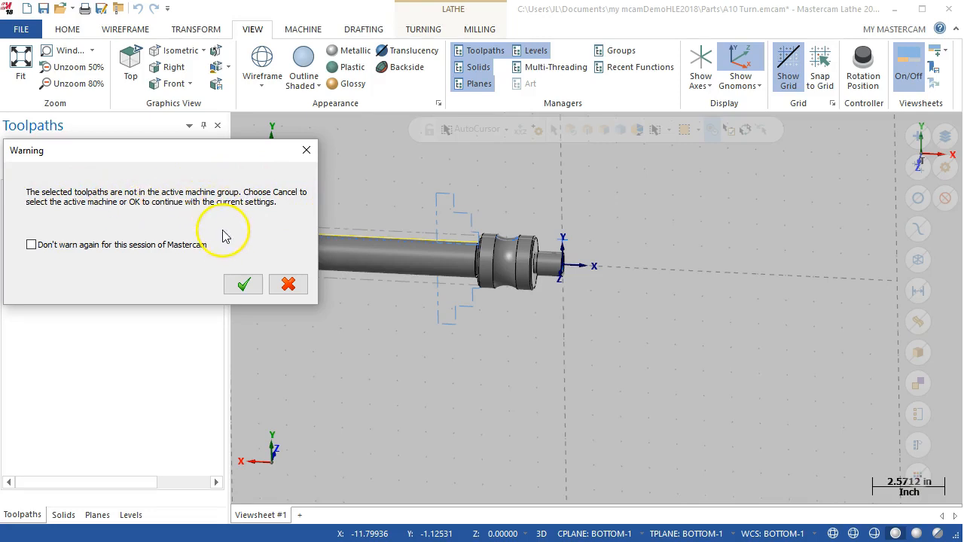
{"action": "left_click", "coordinate": [242, 284]}
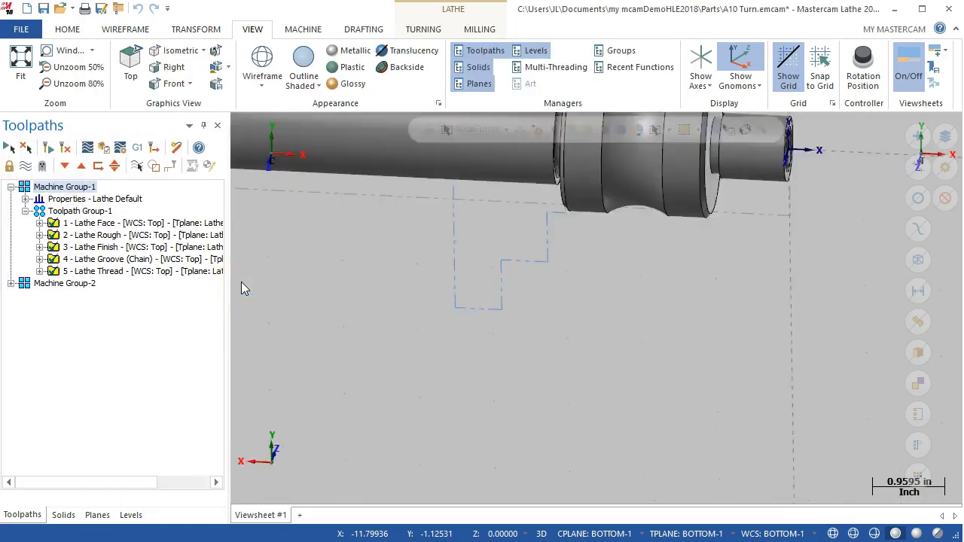
{"action": "left_click_drag", "start_coordinate": [251, 277], "coordinate": [351, 232]}
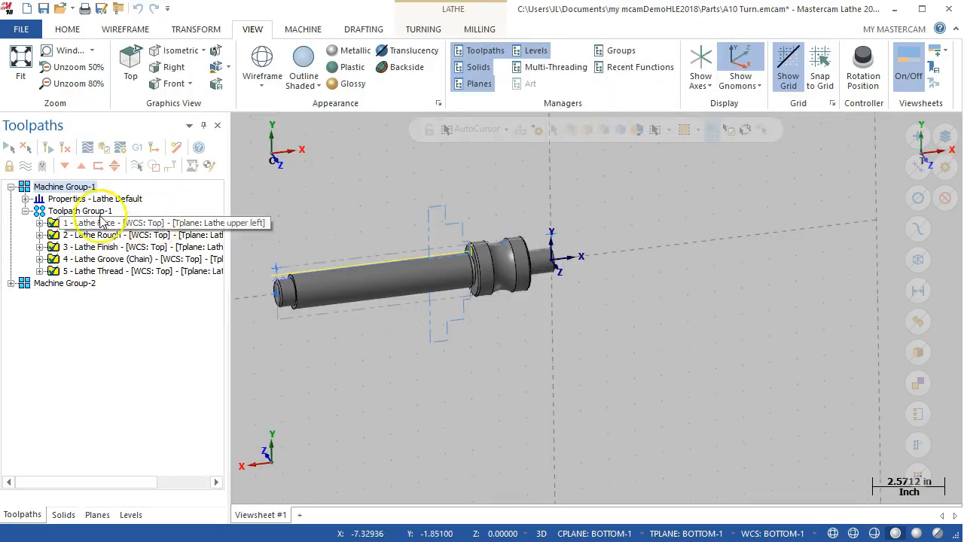
{"action": "left_click", "coordinate": [25, 199]}
{"action": "left_click", "coordinate": [25, 199]}
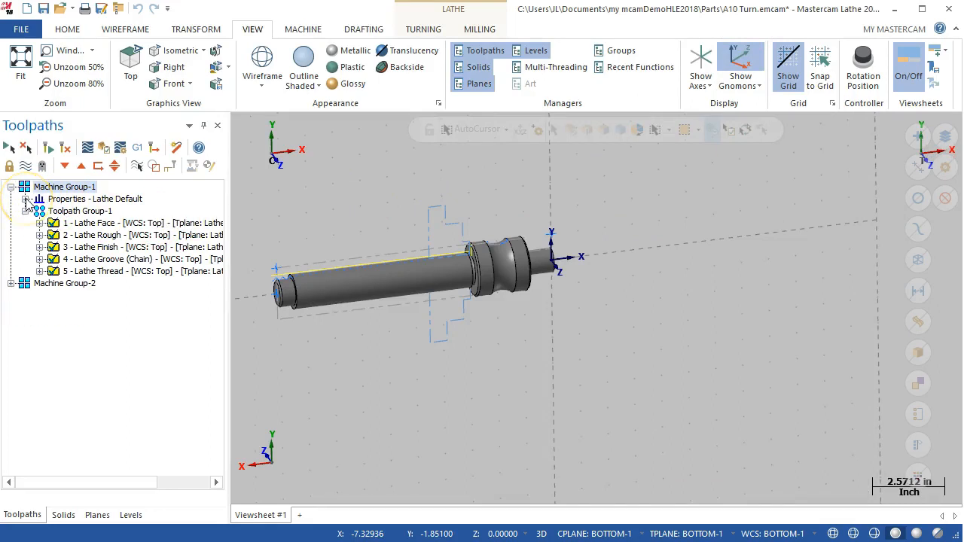
{"action": "right_click", "coordinate": [66, 215]}
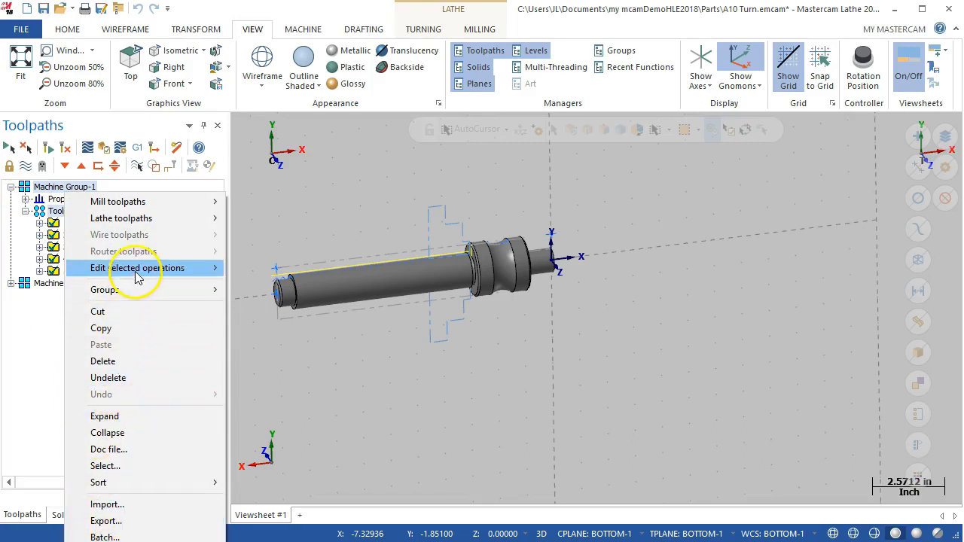
{"action": "mouse_move", "coordinate": [128, 218]}
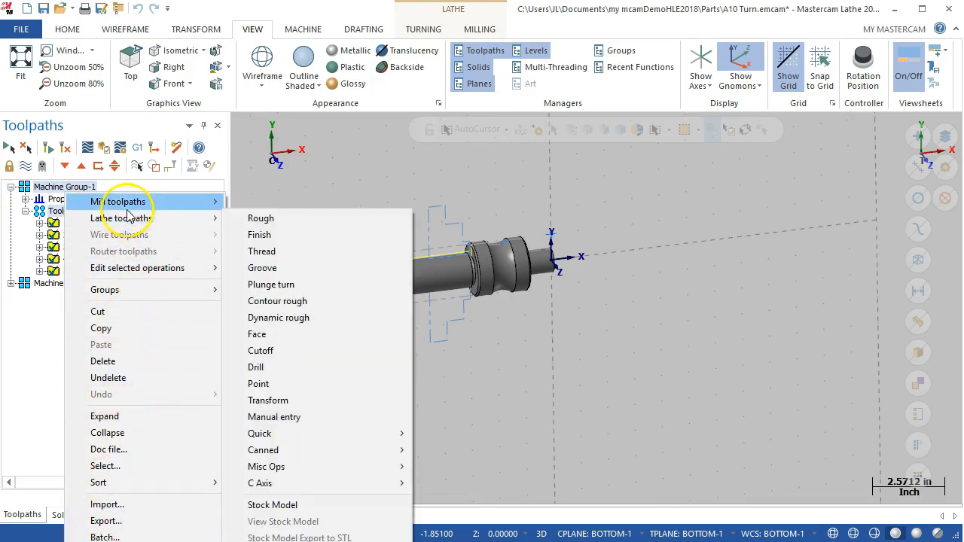
{"action": "left_click", "coordinate": [44, 346]}
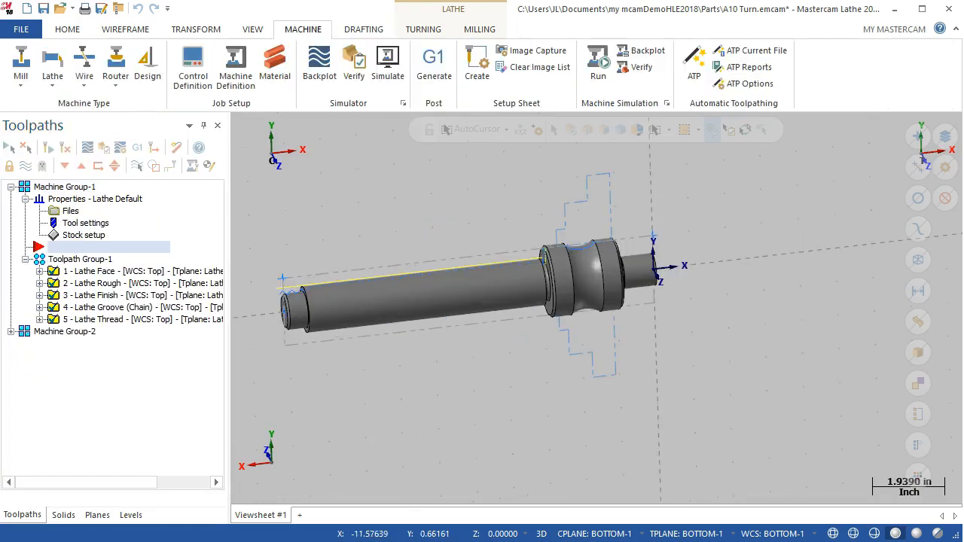
Make Machine Group-1 the active group and review its stock setup and tool settings.
{"action": "left_click", "coordinate": [143, 248]}
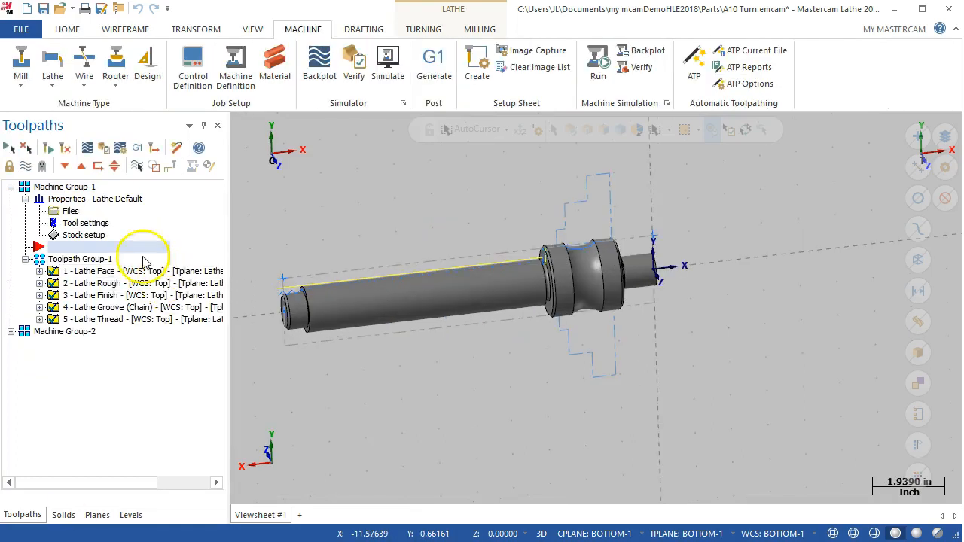
{"action": "left_click", "coordinate": [85, 236]}
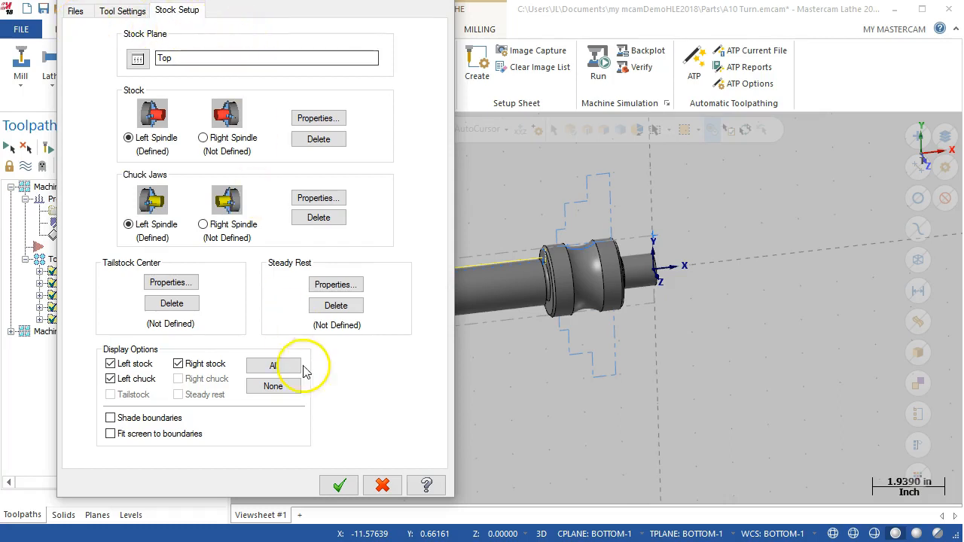
{"action": "left_click", "coordinate": [121, 11]}
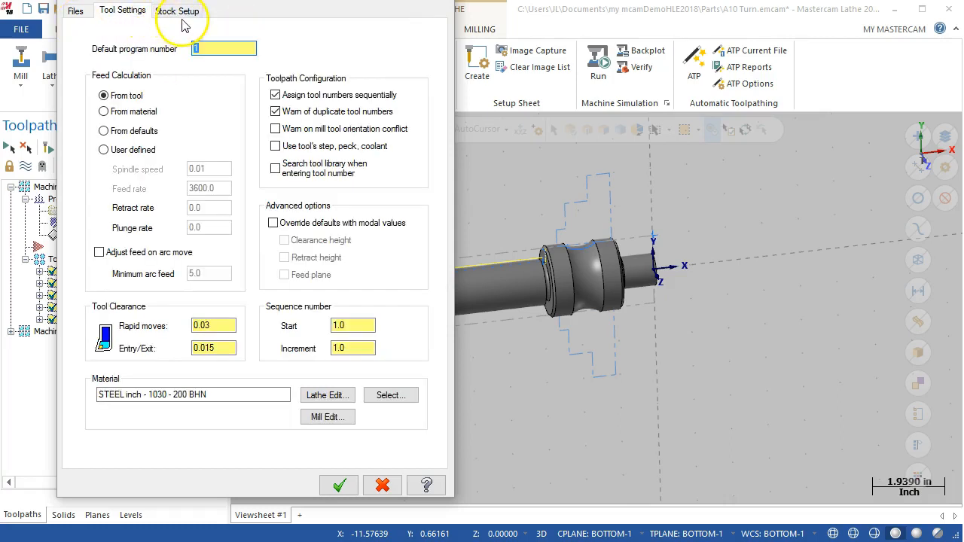
{"action": "left_click", "coordinate": [178, 13]}
{"action": "left_click", "coordinate": [335, 487]}
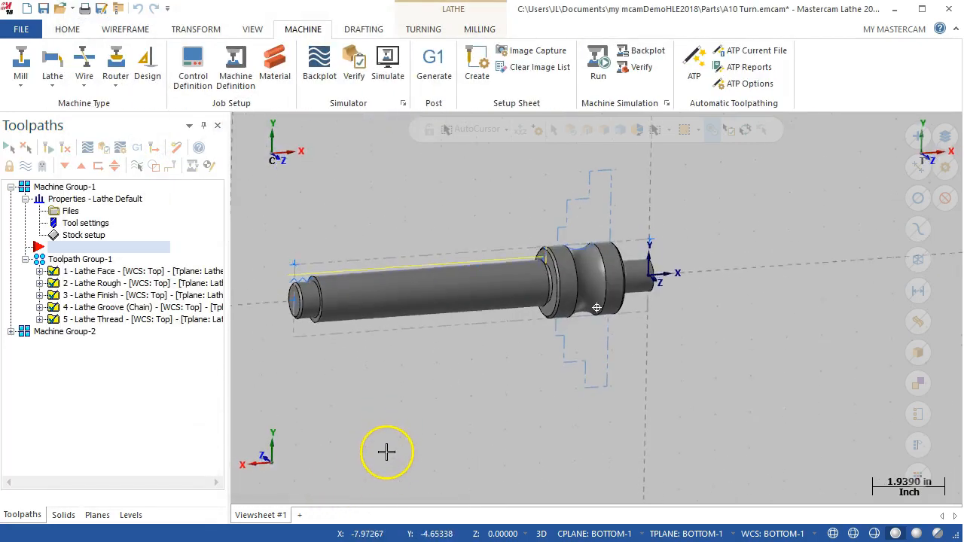
Verify all Machine Group-1 operations in a solid simulation, inspect the threaded shaft, and close the simulation.
{"action": "left_click", "coordinate": [84, 189]}
{"action": "left_click", "coordinate": [103, 146]}
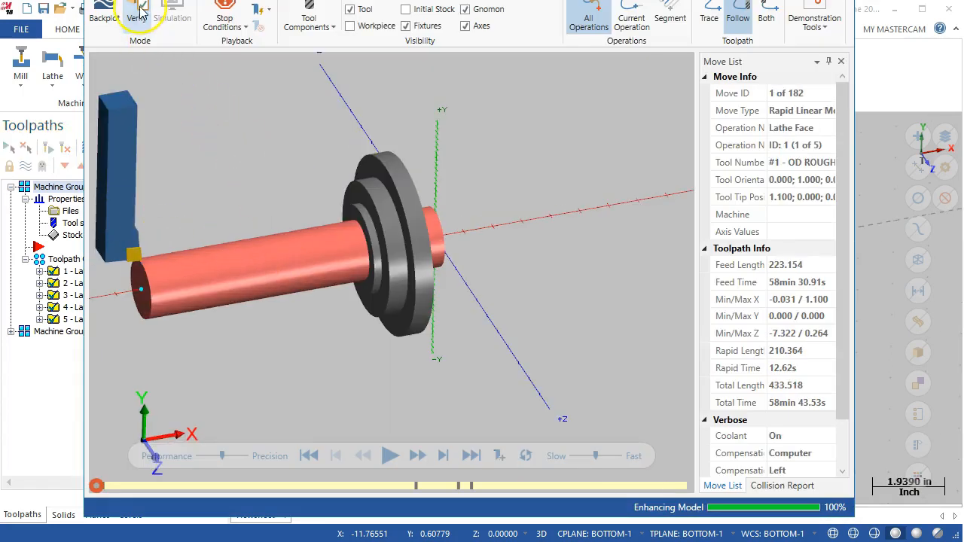
{"action": "left_click", "coordinate": [391, 456]}
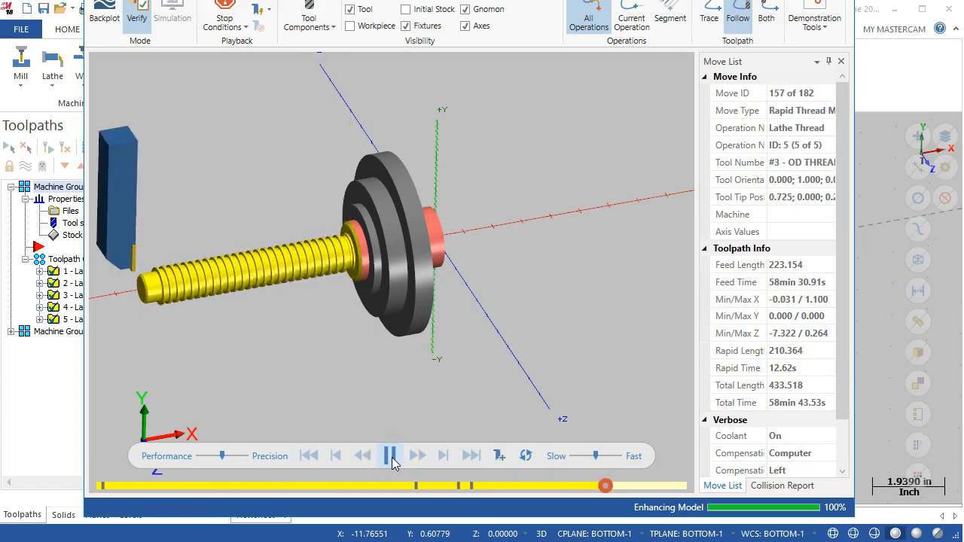
{"action": "middle_click_drag", "start_coordinate": [359, 378], "coordinate": [355, 296]}
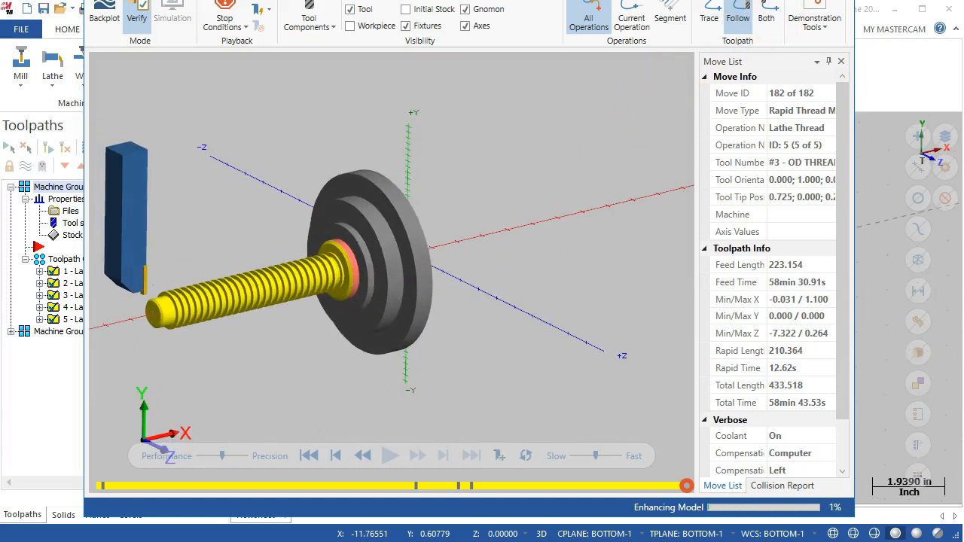
{"action": "left_click", "coordinate": [840, 1]}
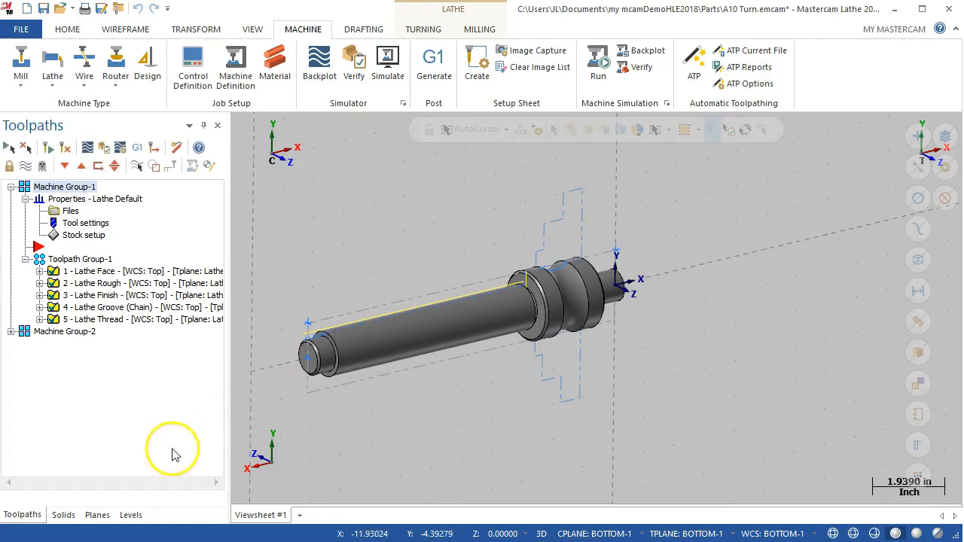